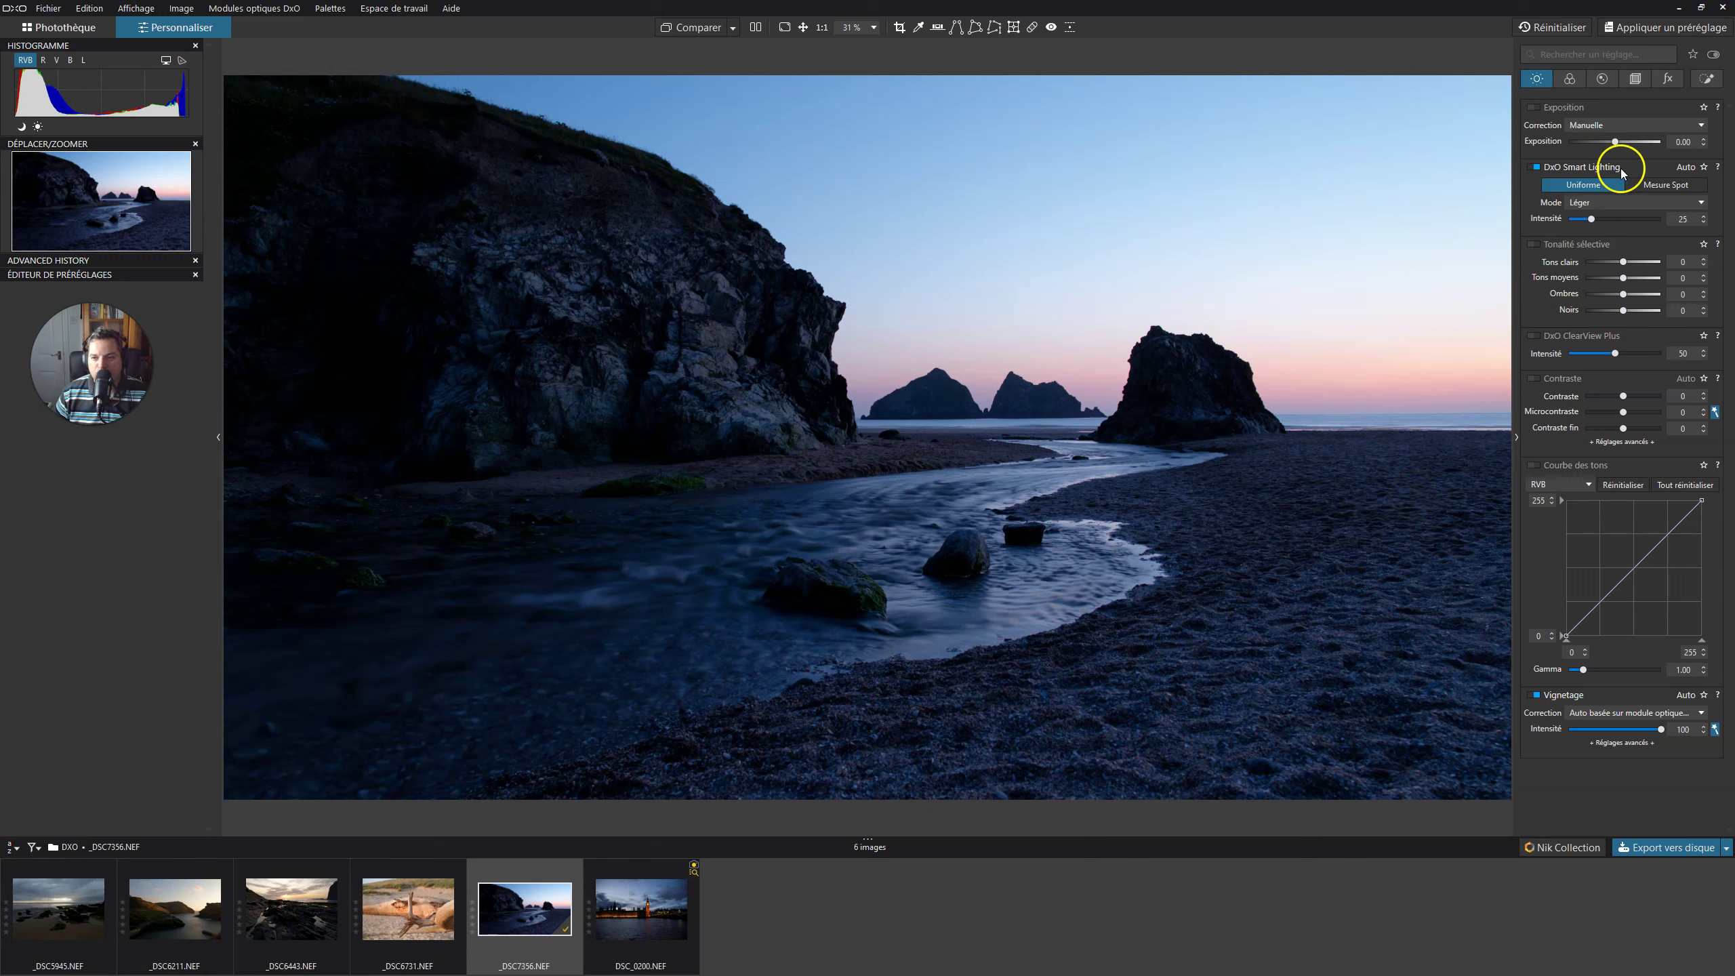
Set the generic colour rendering to Couleur neutre, comparing it with the Nikon Z 5 camera body profile
left_click(1571, 80)
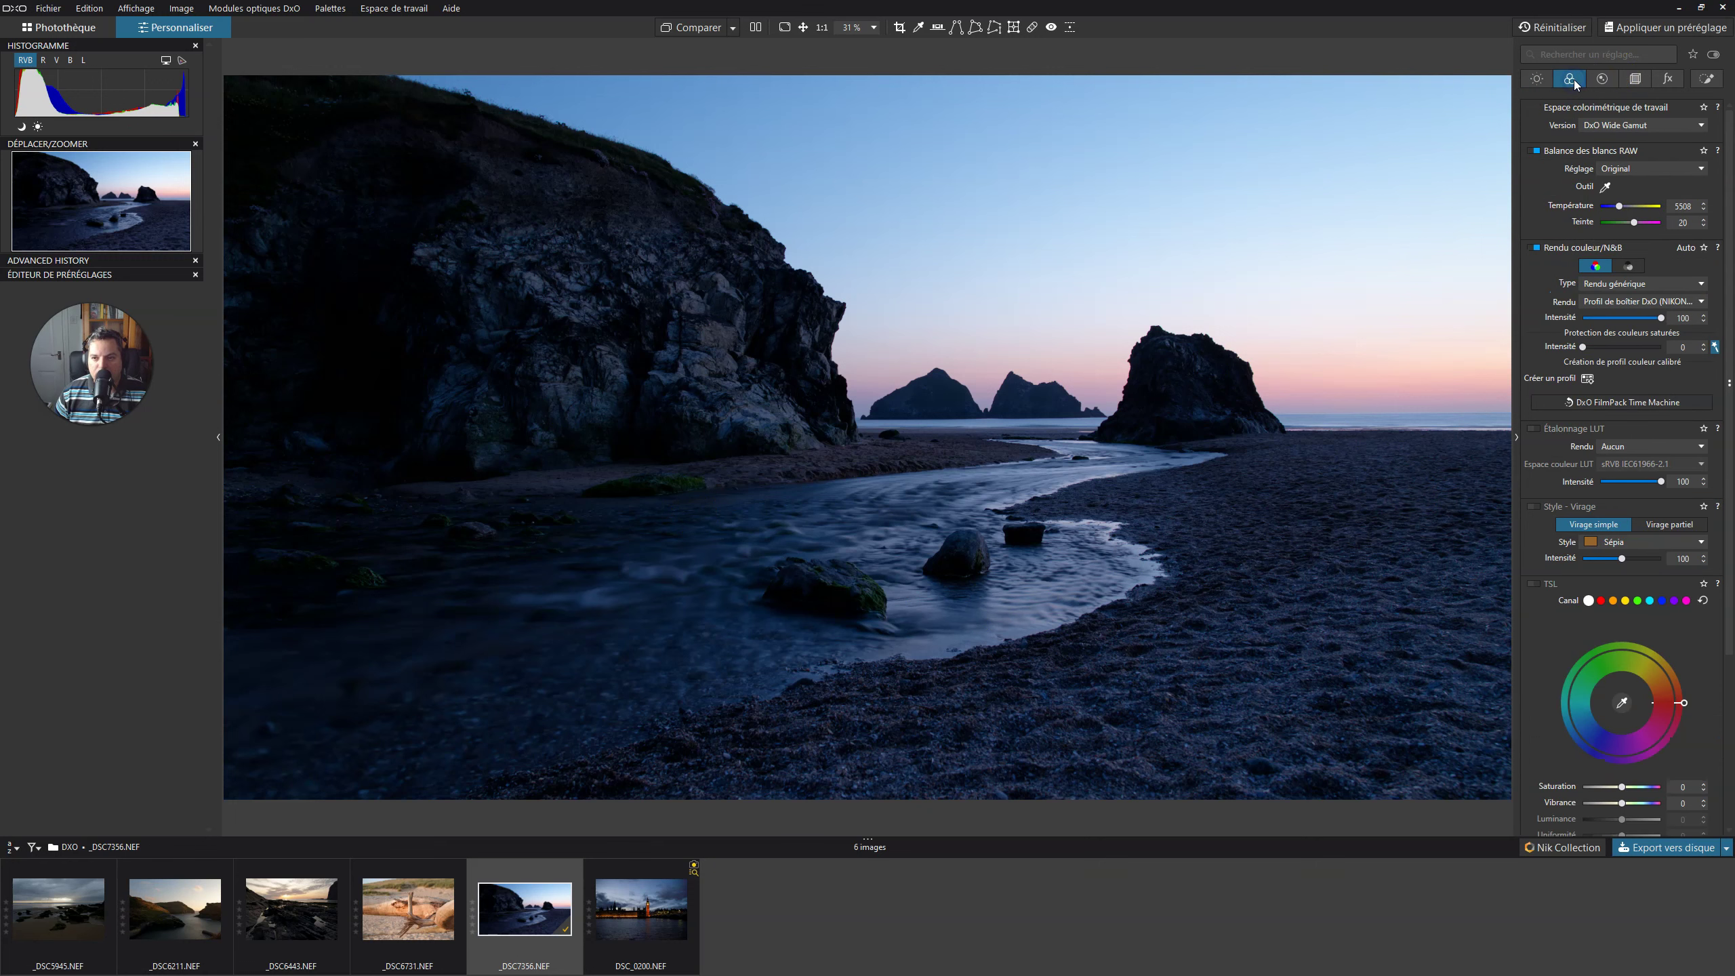
left_click(1631, 304)
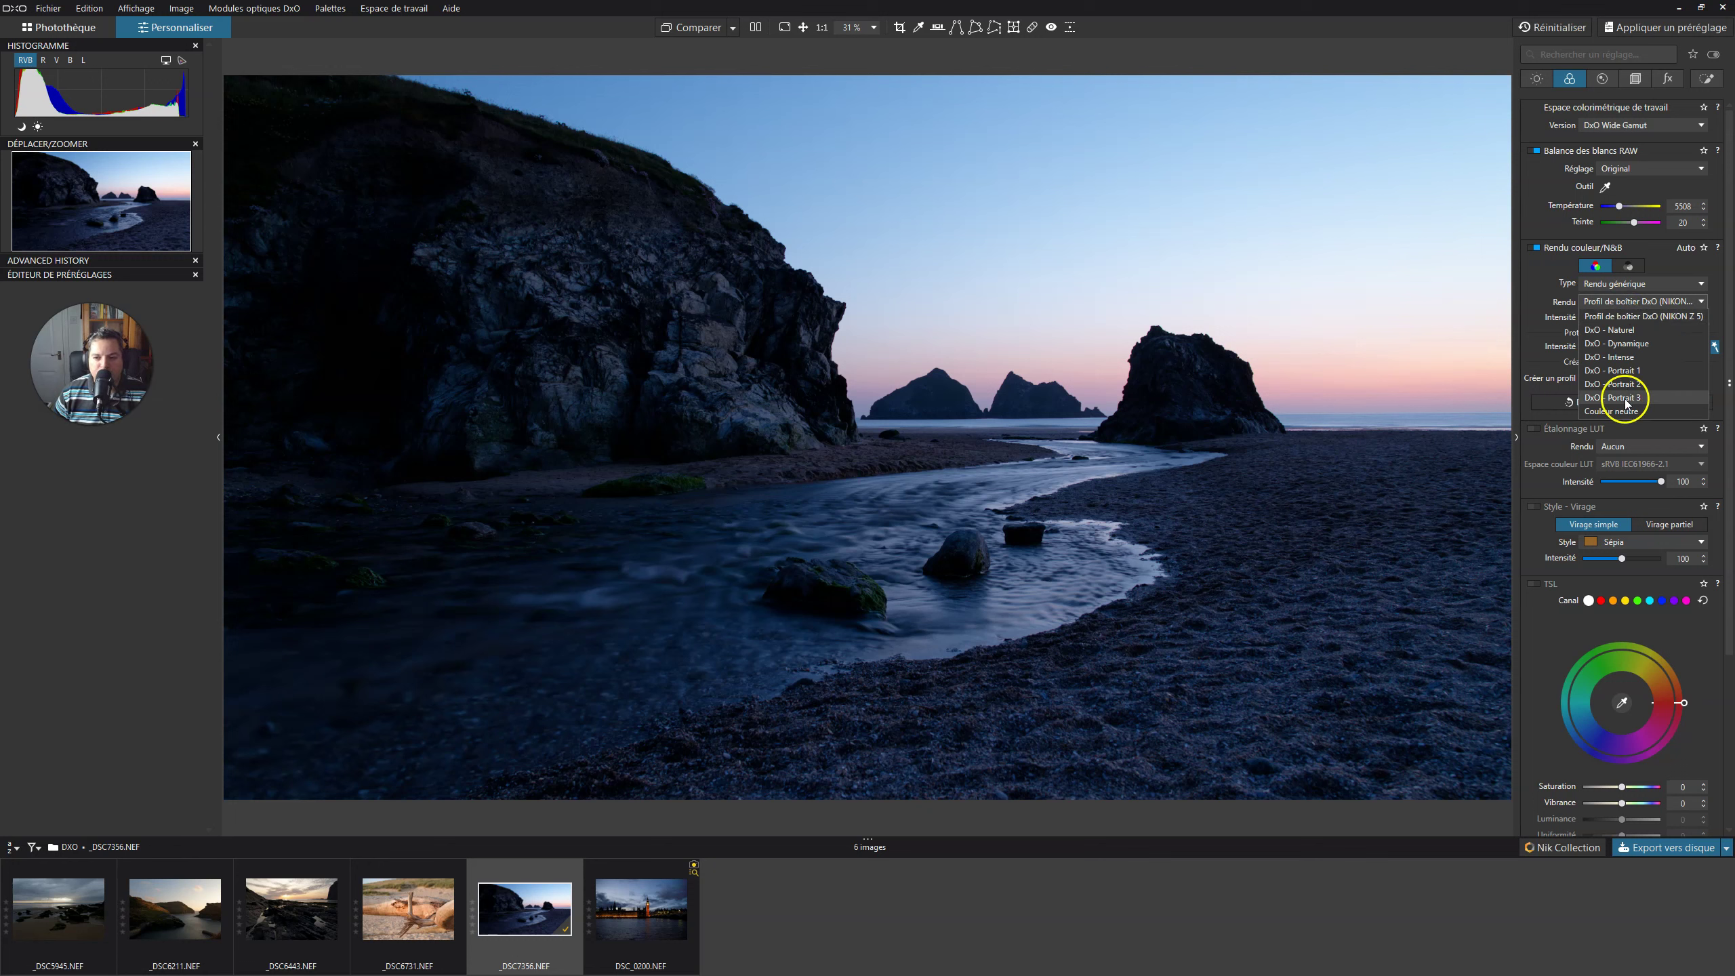
left_click(1620, 412)
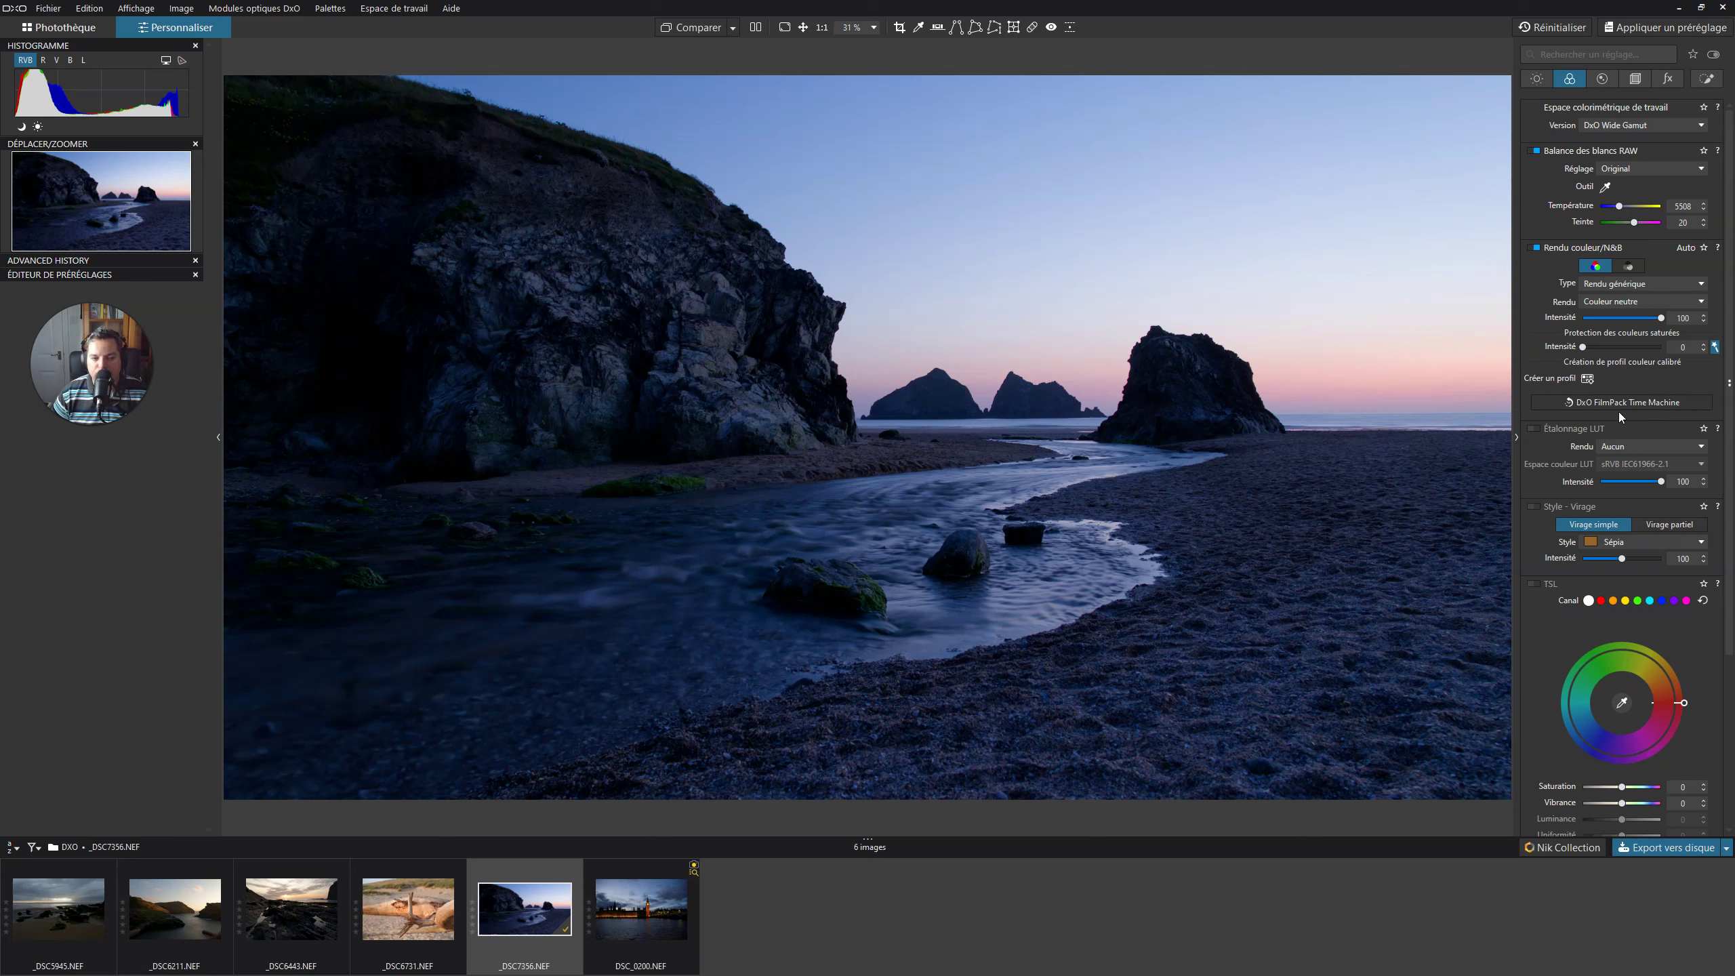
left_click(1649, 303)
left_click(1636, 317)
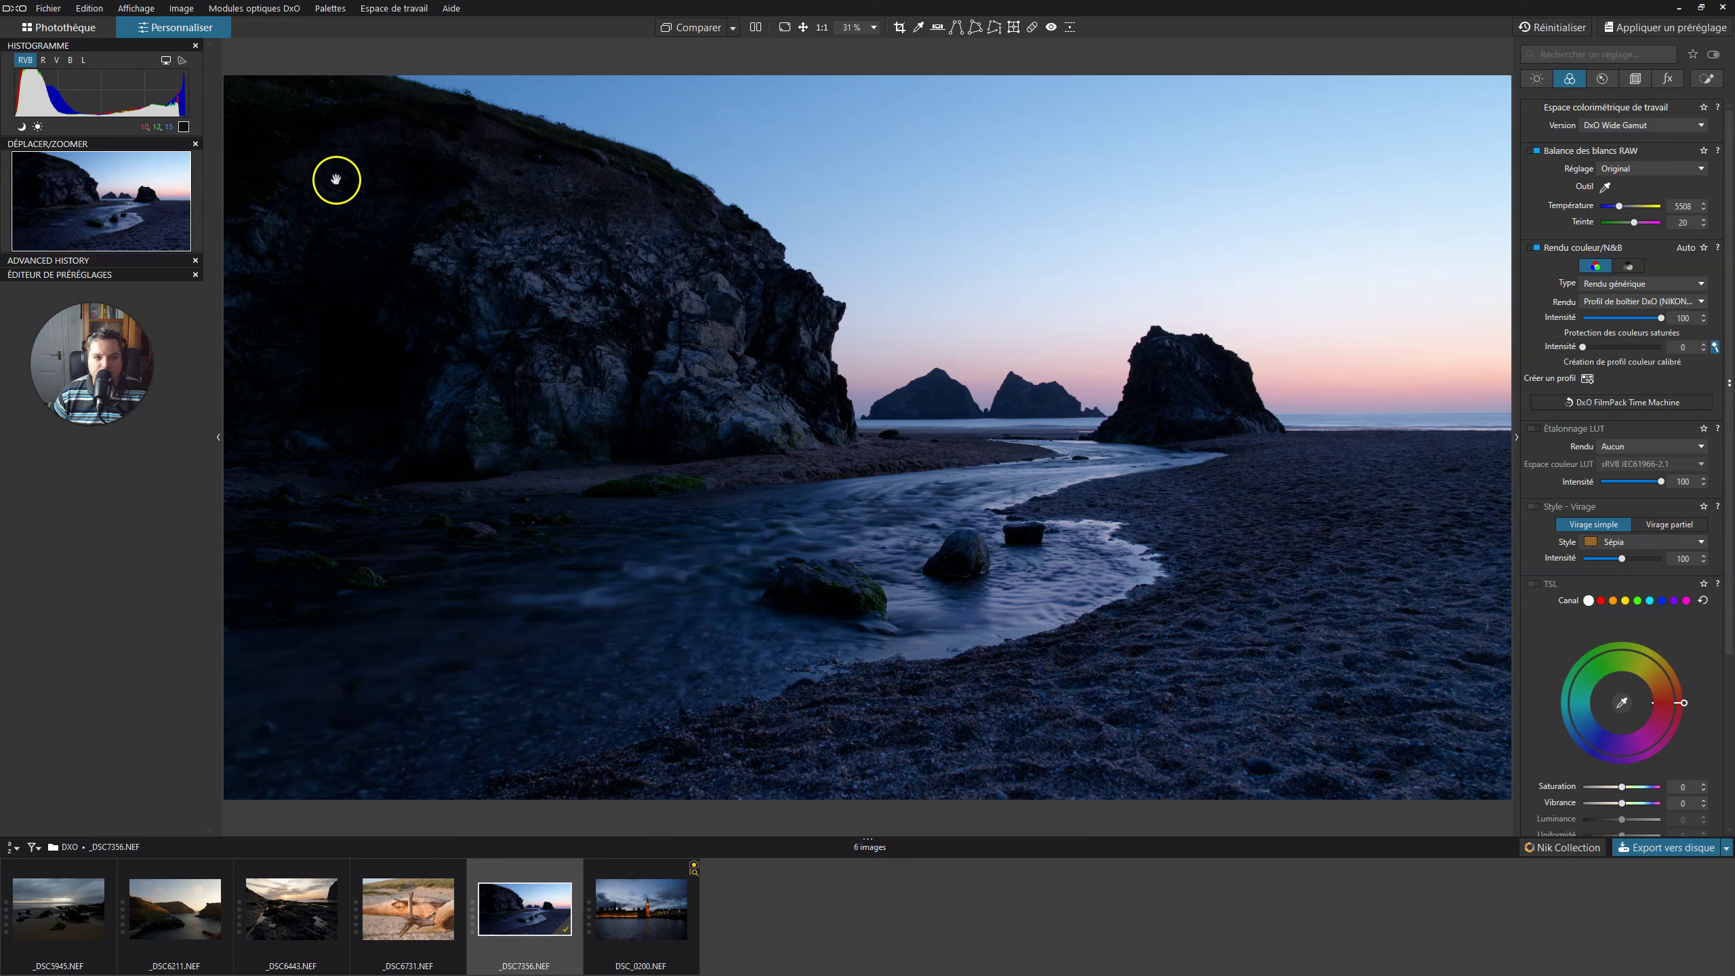
left_click(1618, 303)
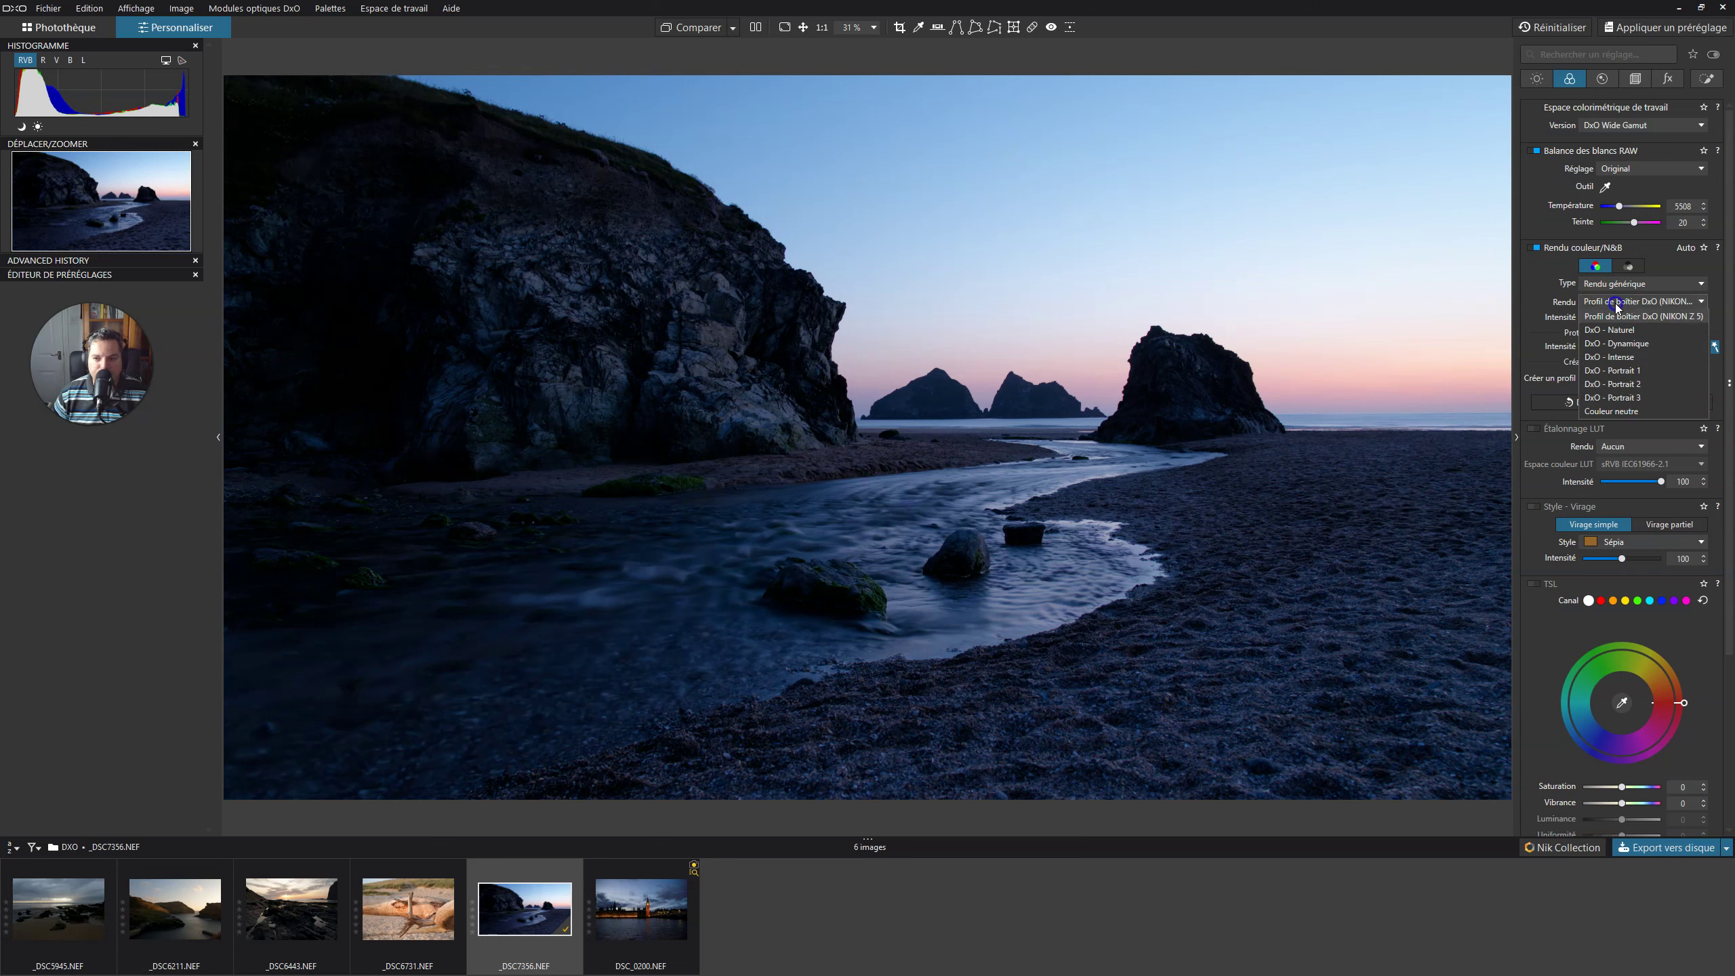
left_click(1610, 411)
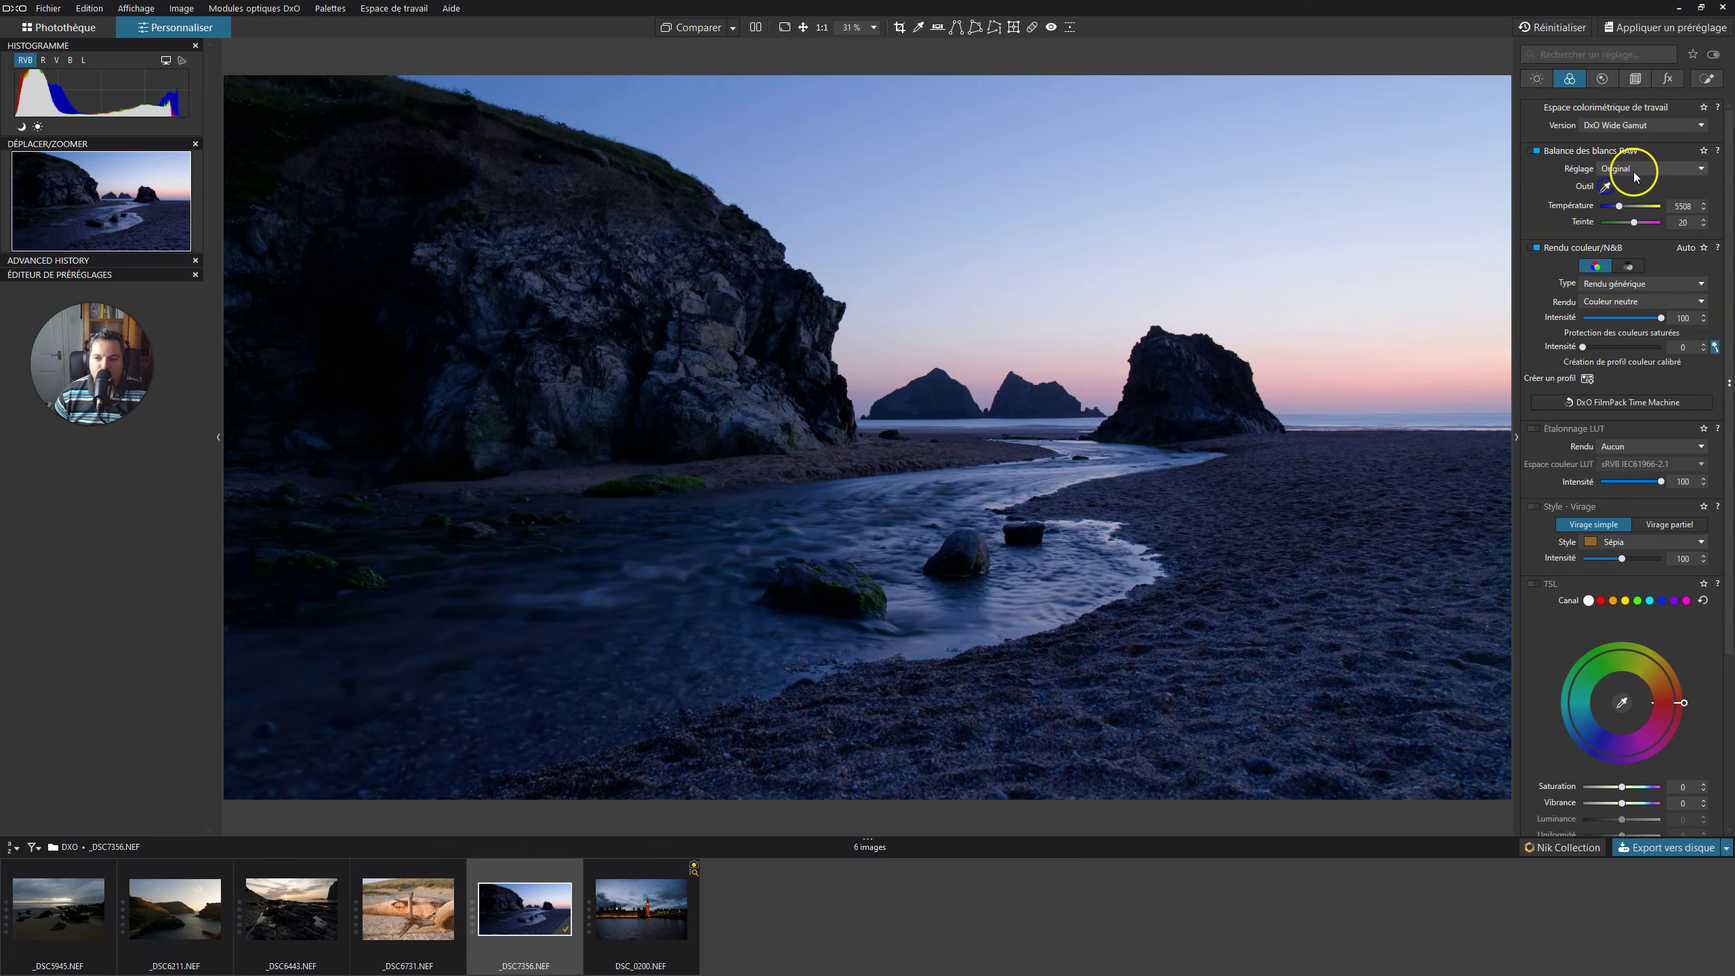
Base the RAW white balance on Nuageux, raise the temperature to 8983, and compare the image with the correction off and on
left_click(1637, 171)
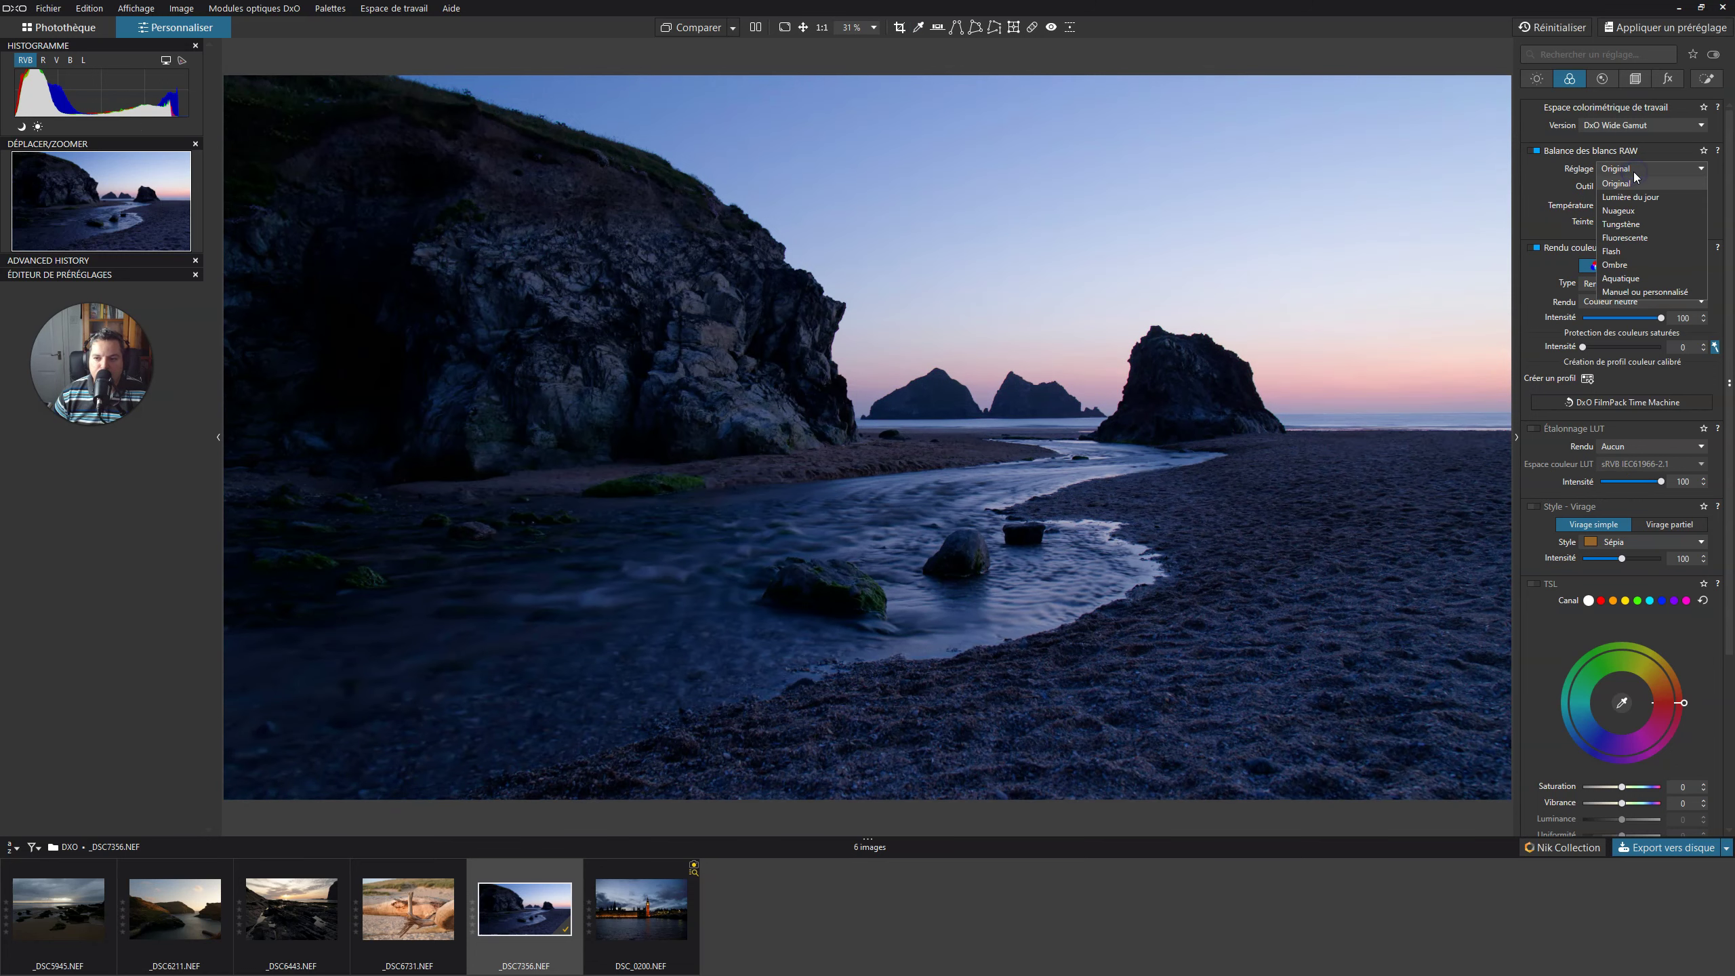
left_click(1619, 212)
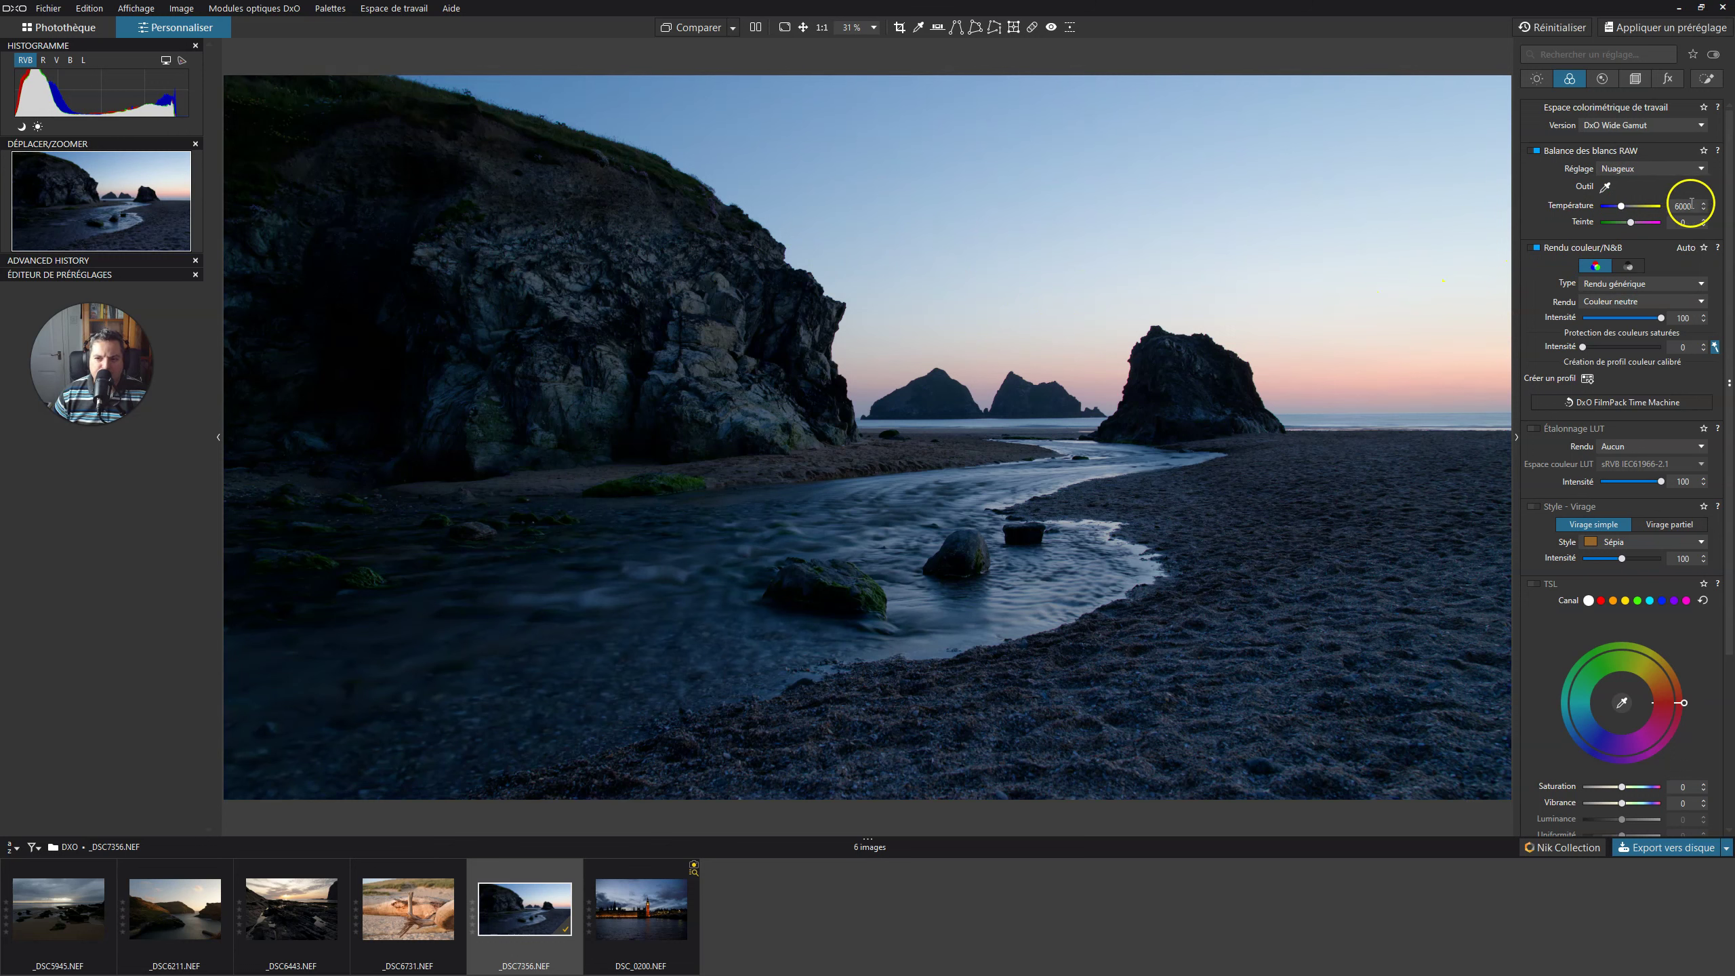
left_click_drag(1623, 210, 1630, 209)
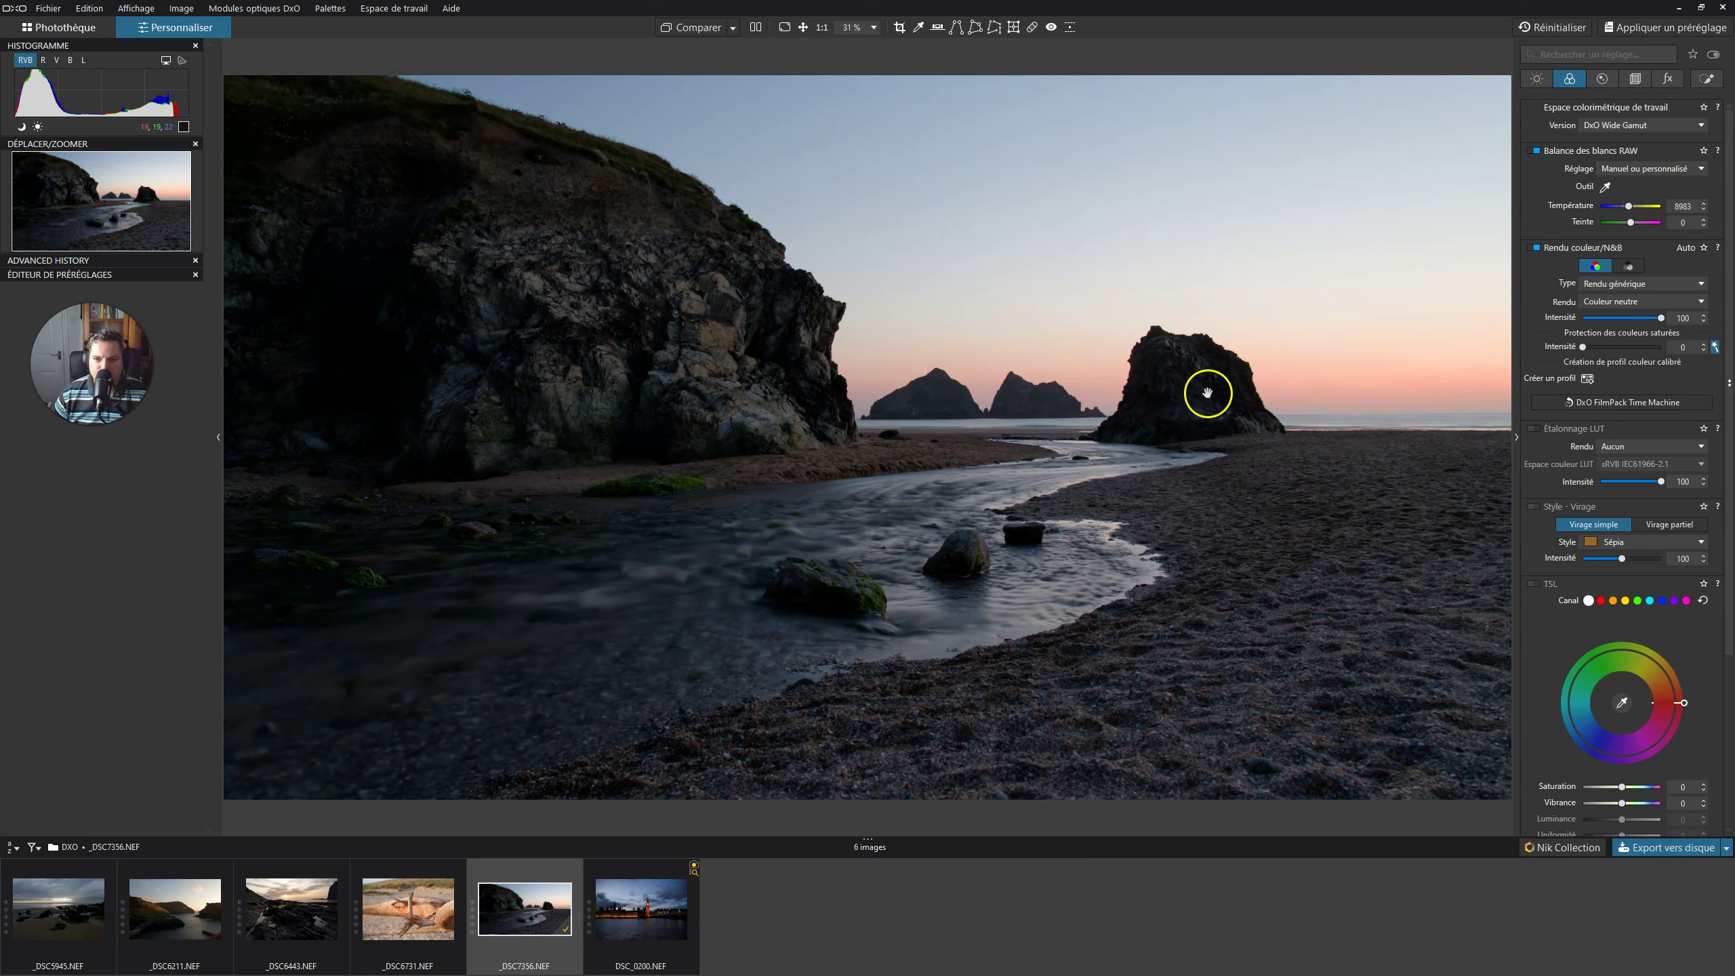
left_click(1538, 151)
left_click(1541, 150)
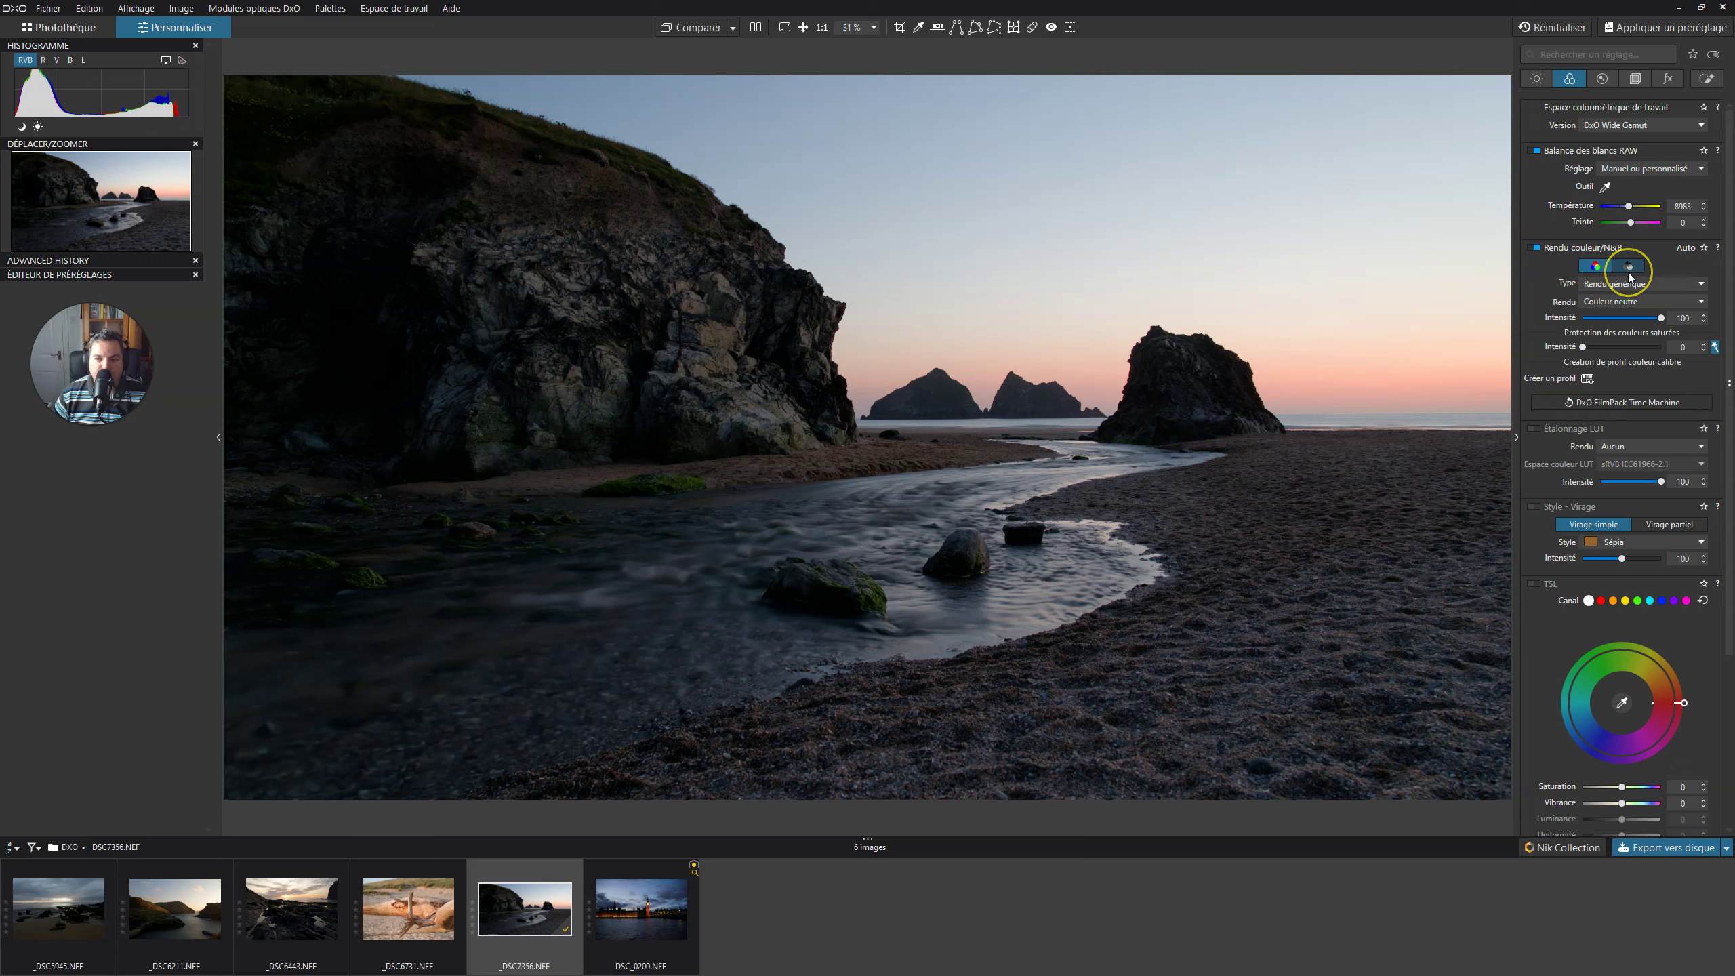
Examine the colour tools, from white balance and colour rendering to LUT grading, toning, HSL and the channel mixer
scroll(1659, 332, "down", 2)
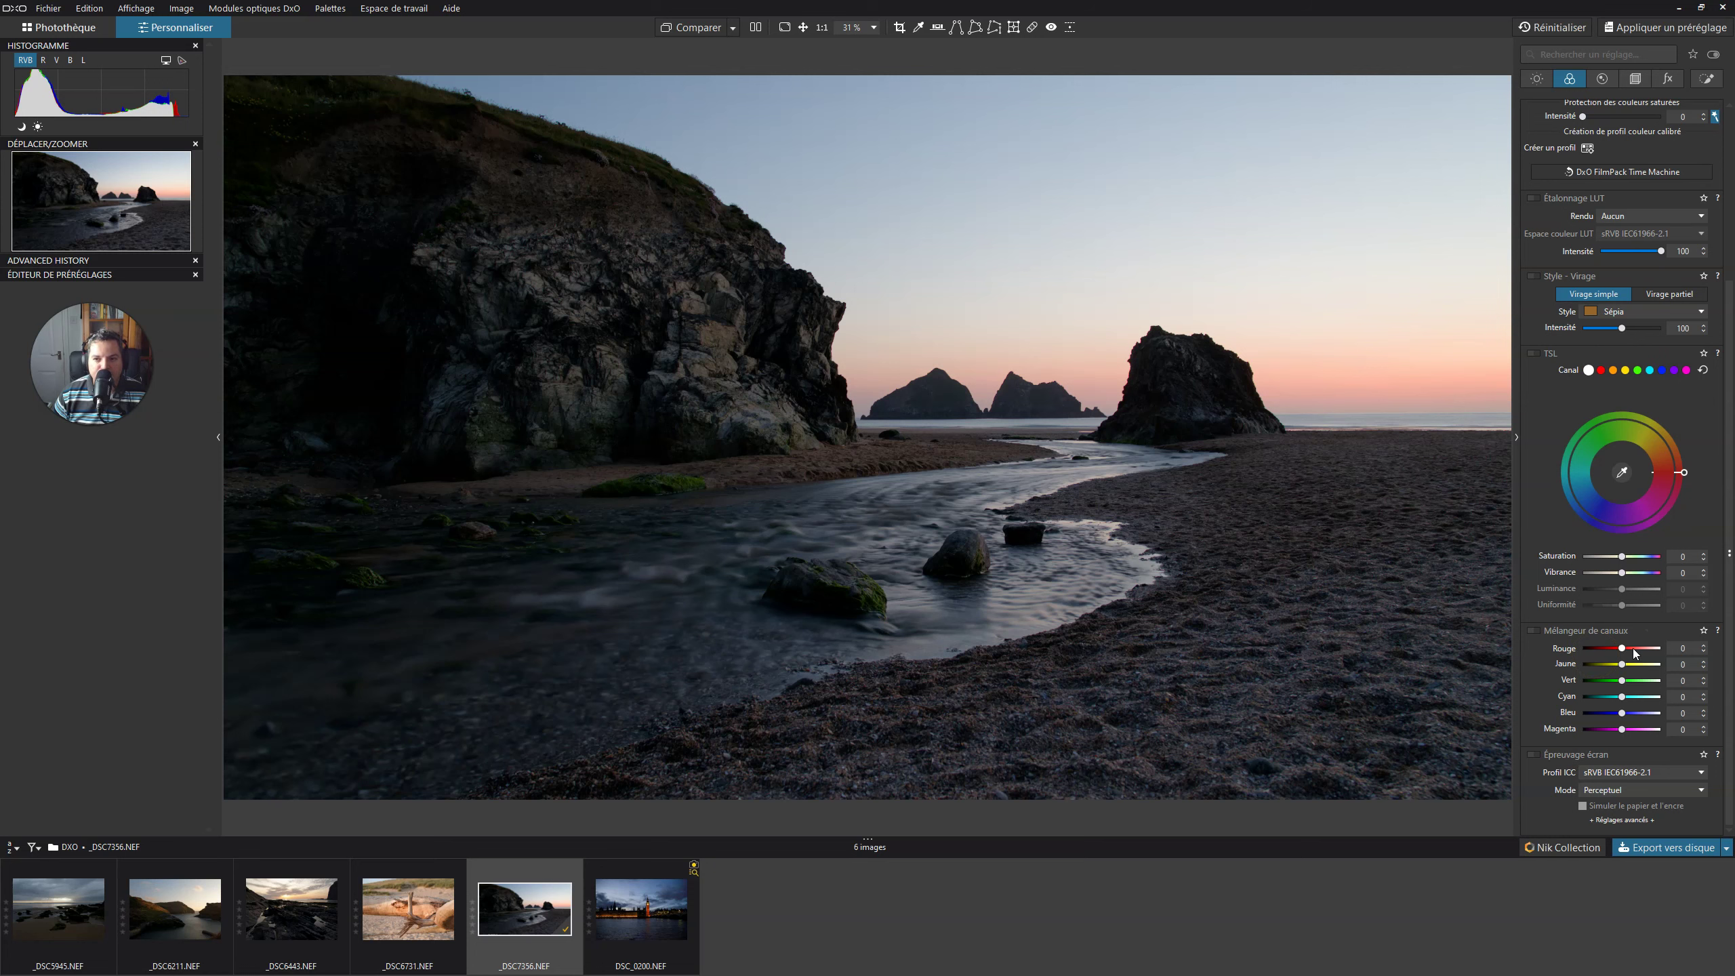
scroll(1633, 653, "up", 4)
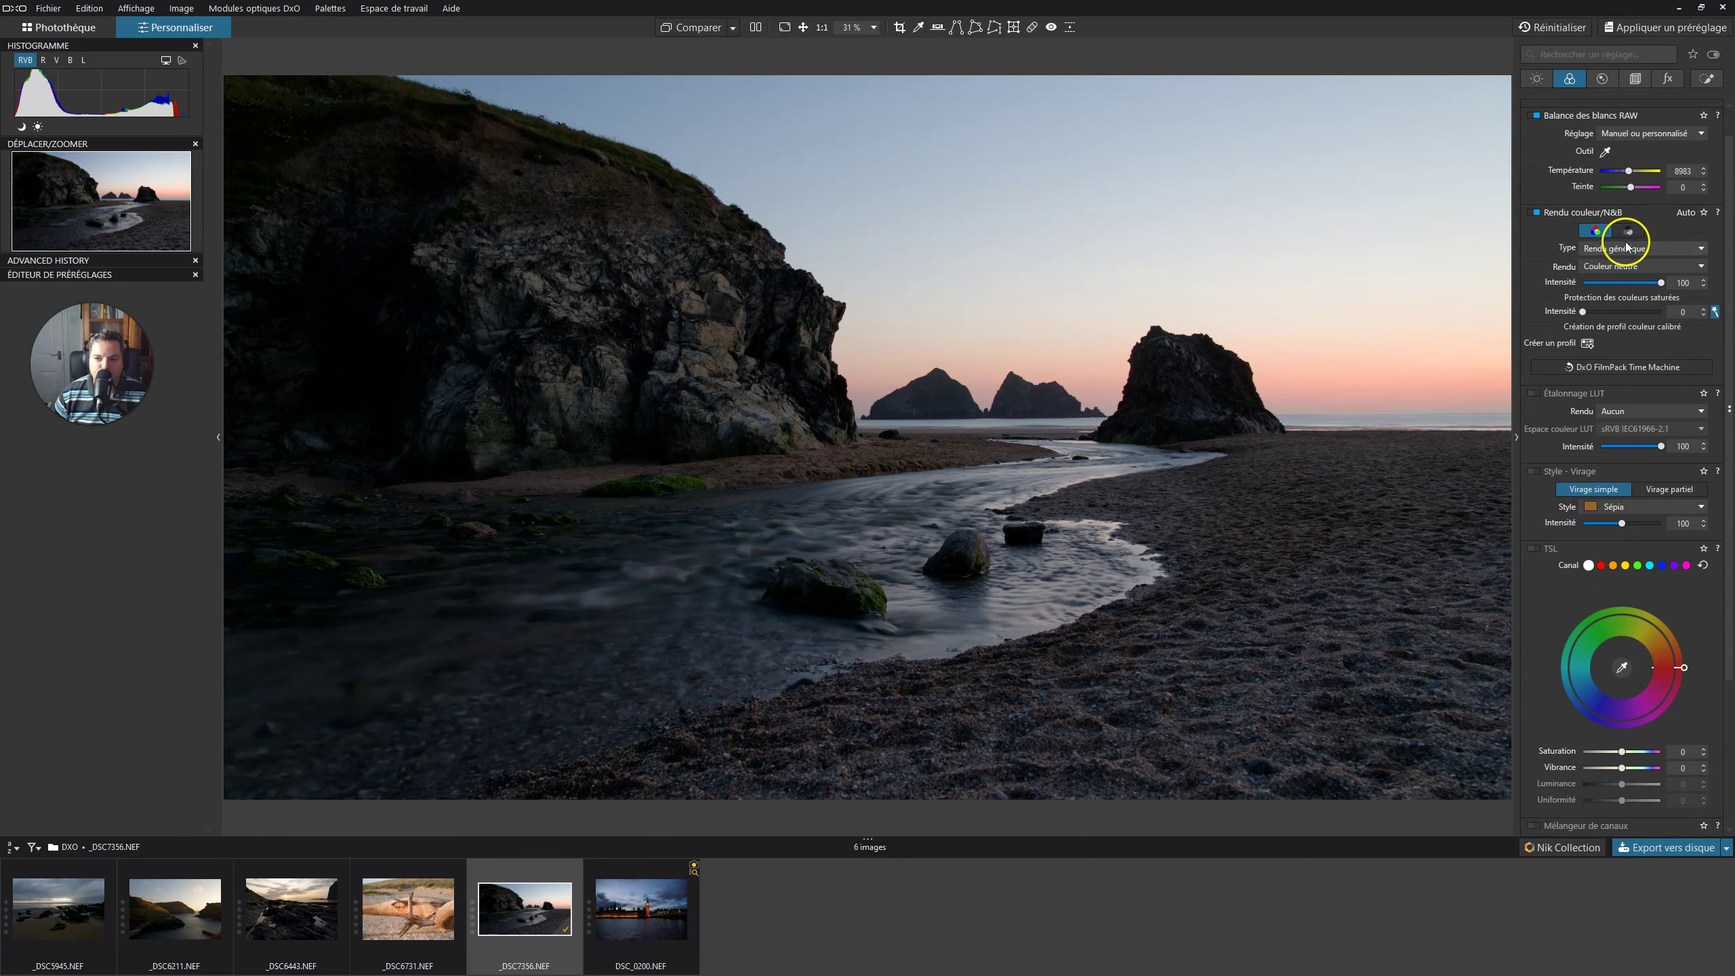
scroll(1653, 430, "down", 3)
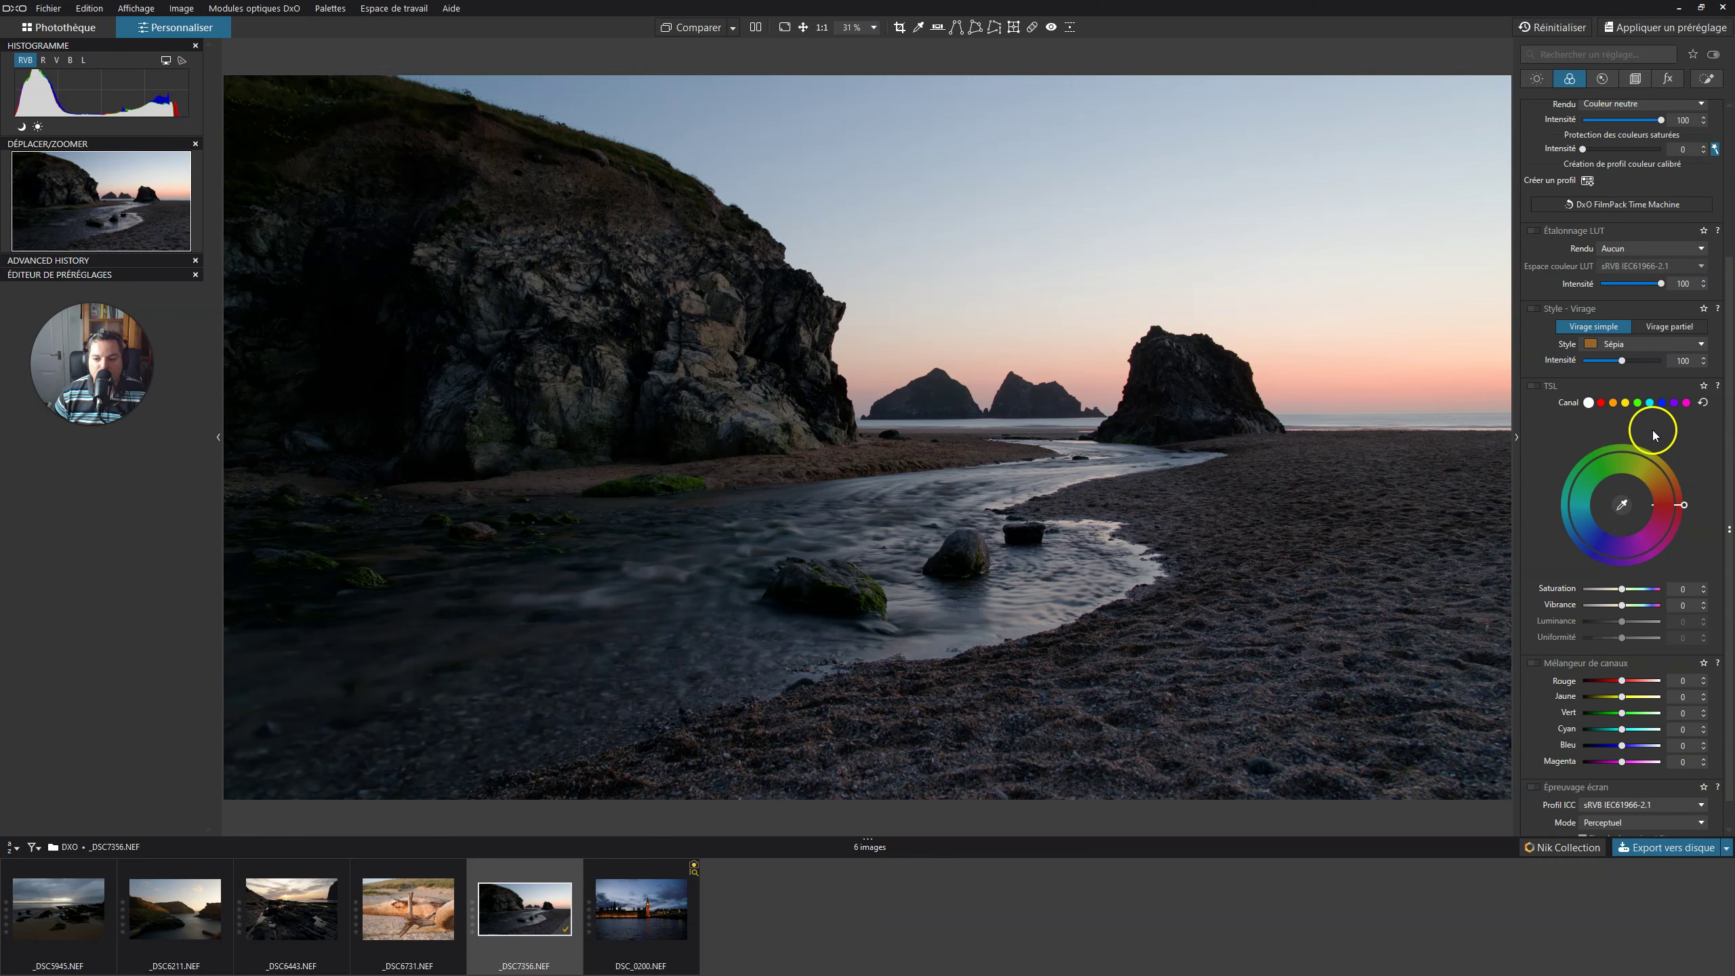
scroll(1643, 497, "down", 1)
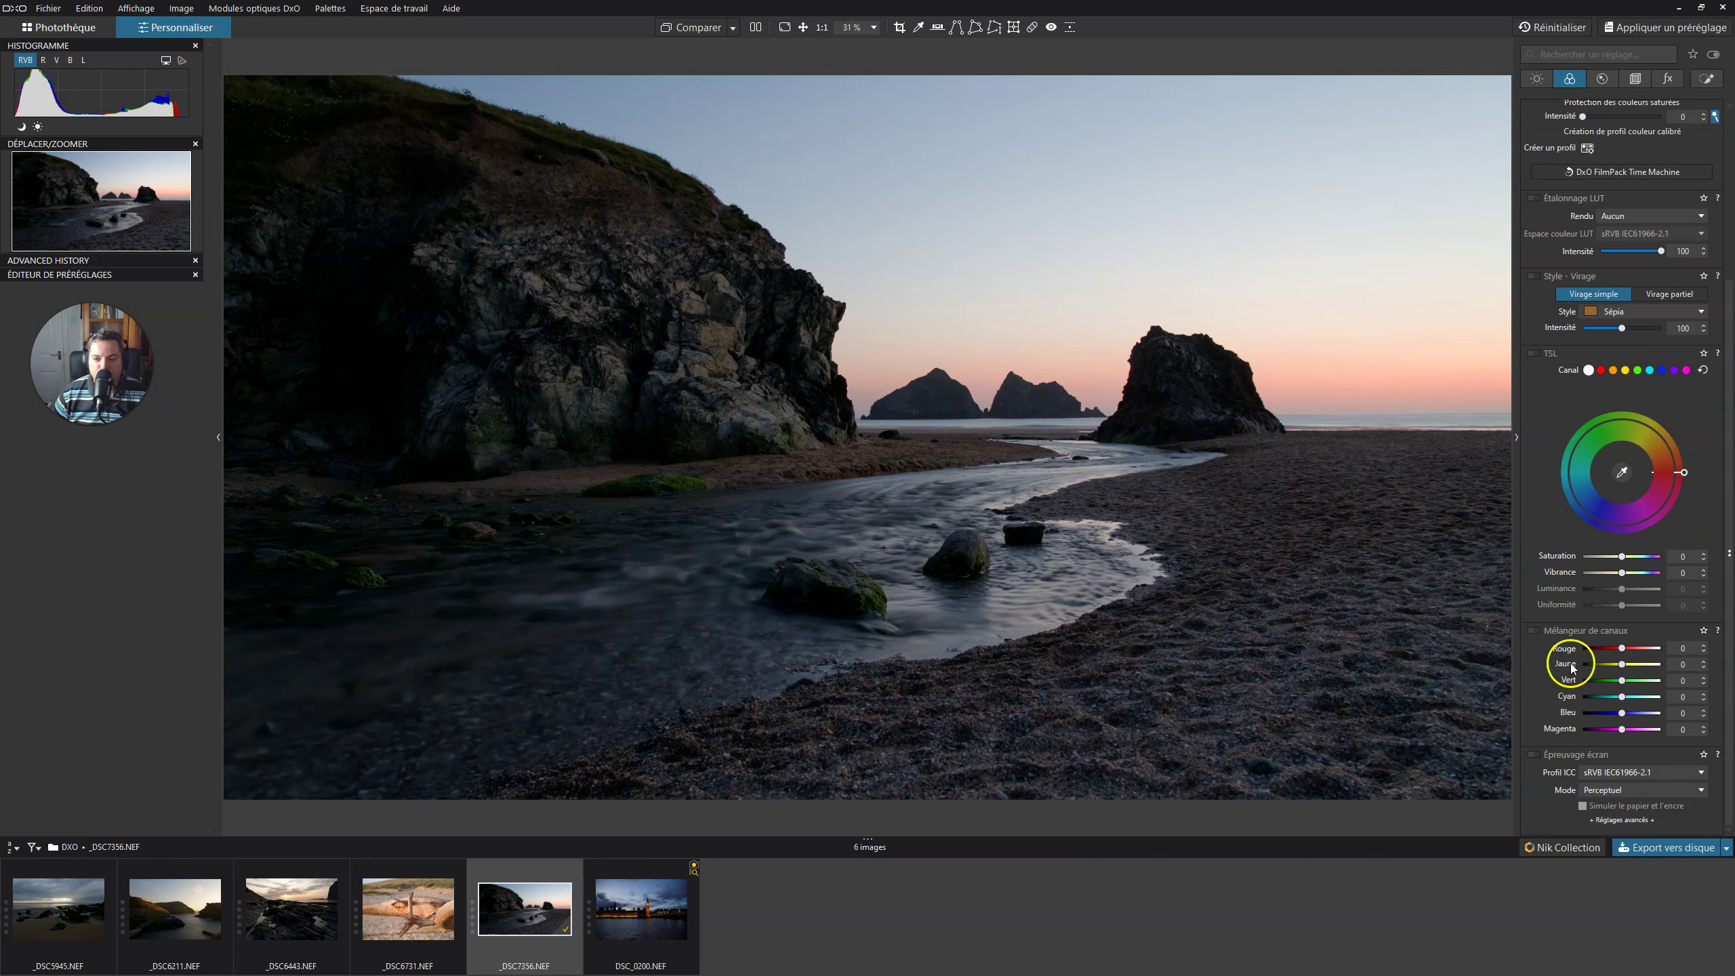
scroll(1634, 291, "up", 3)
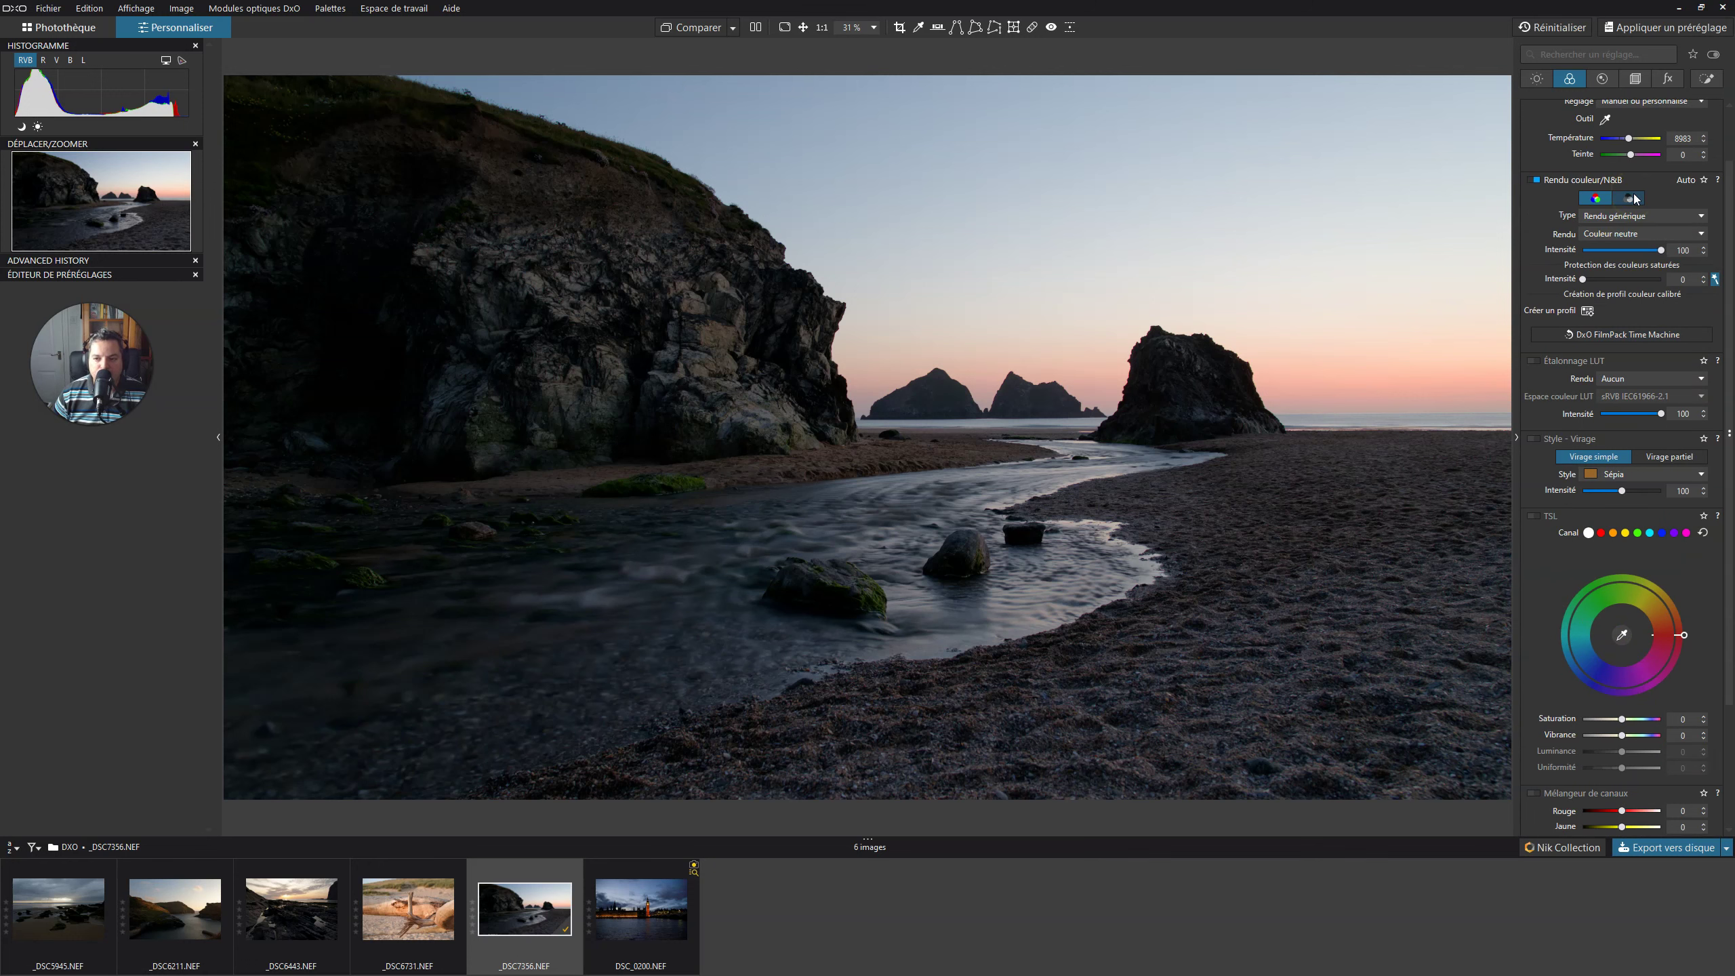
scroll(1667, 684, "down", 2)
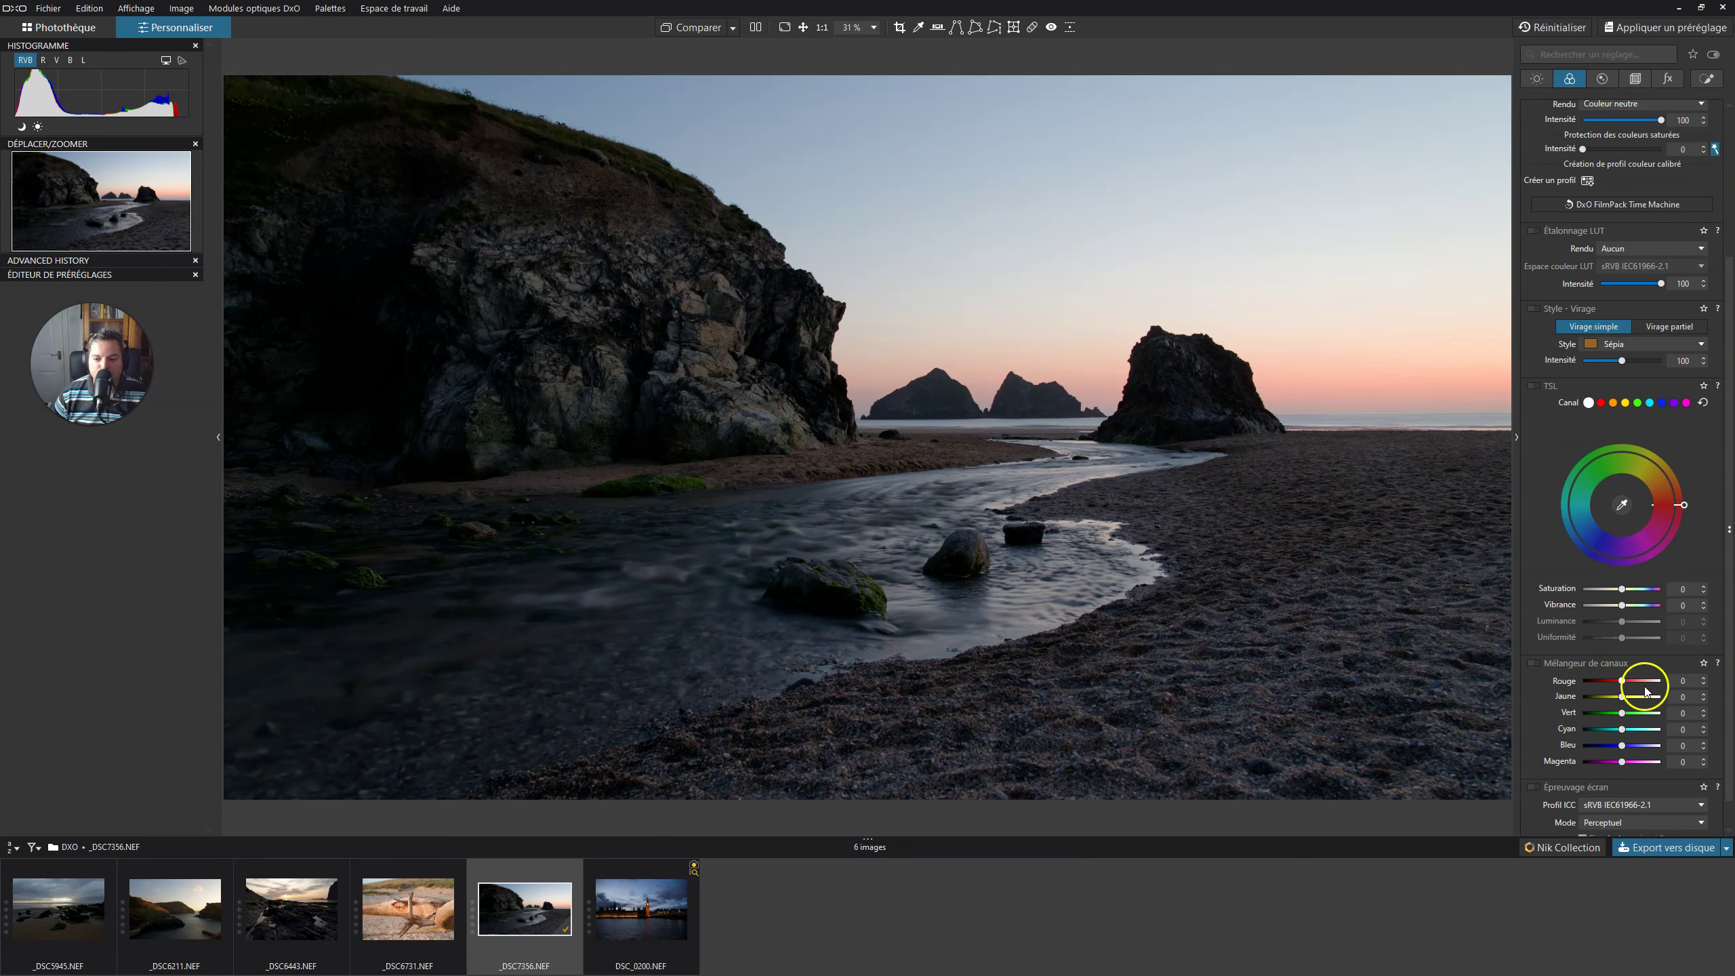
scroll(1585, 601, "up", 3)
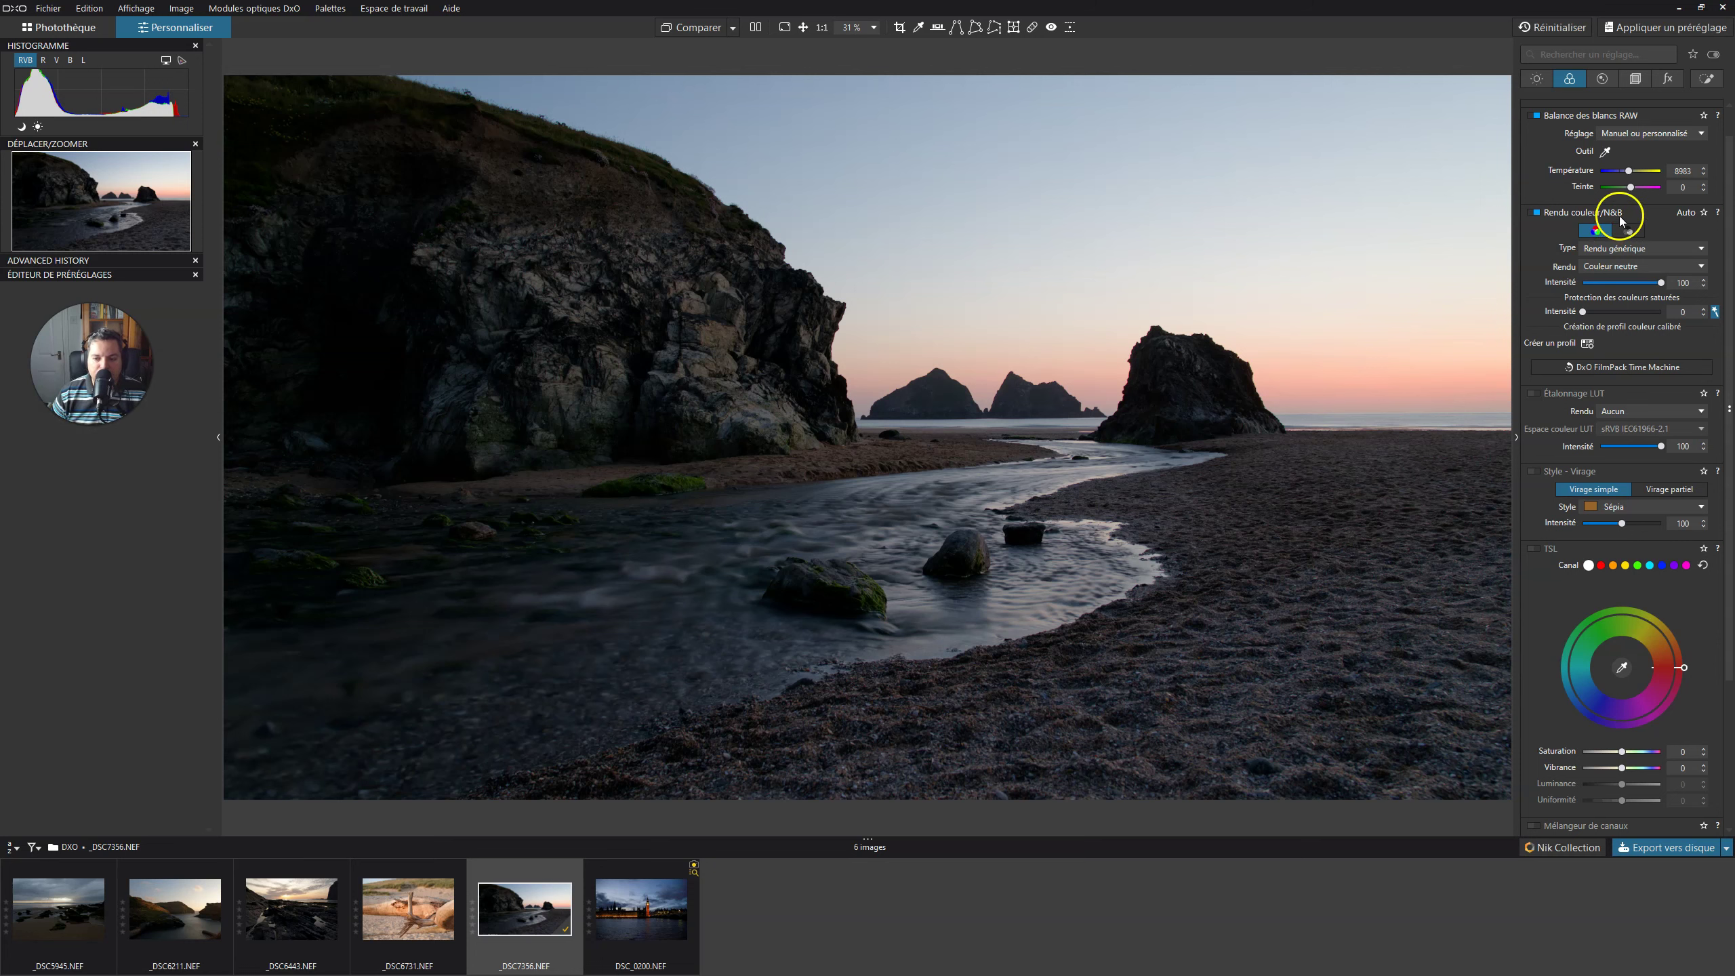
scroll(1631, 689, "down", 3)
scroll(1623, 680, "up", 3)
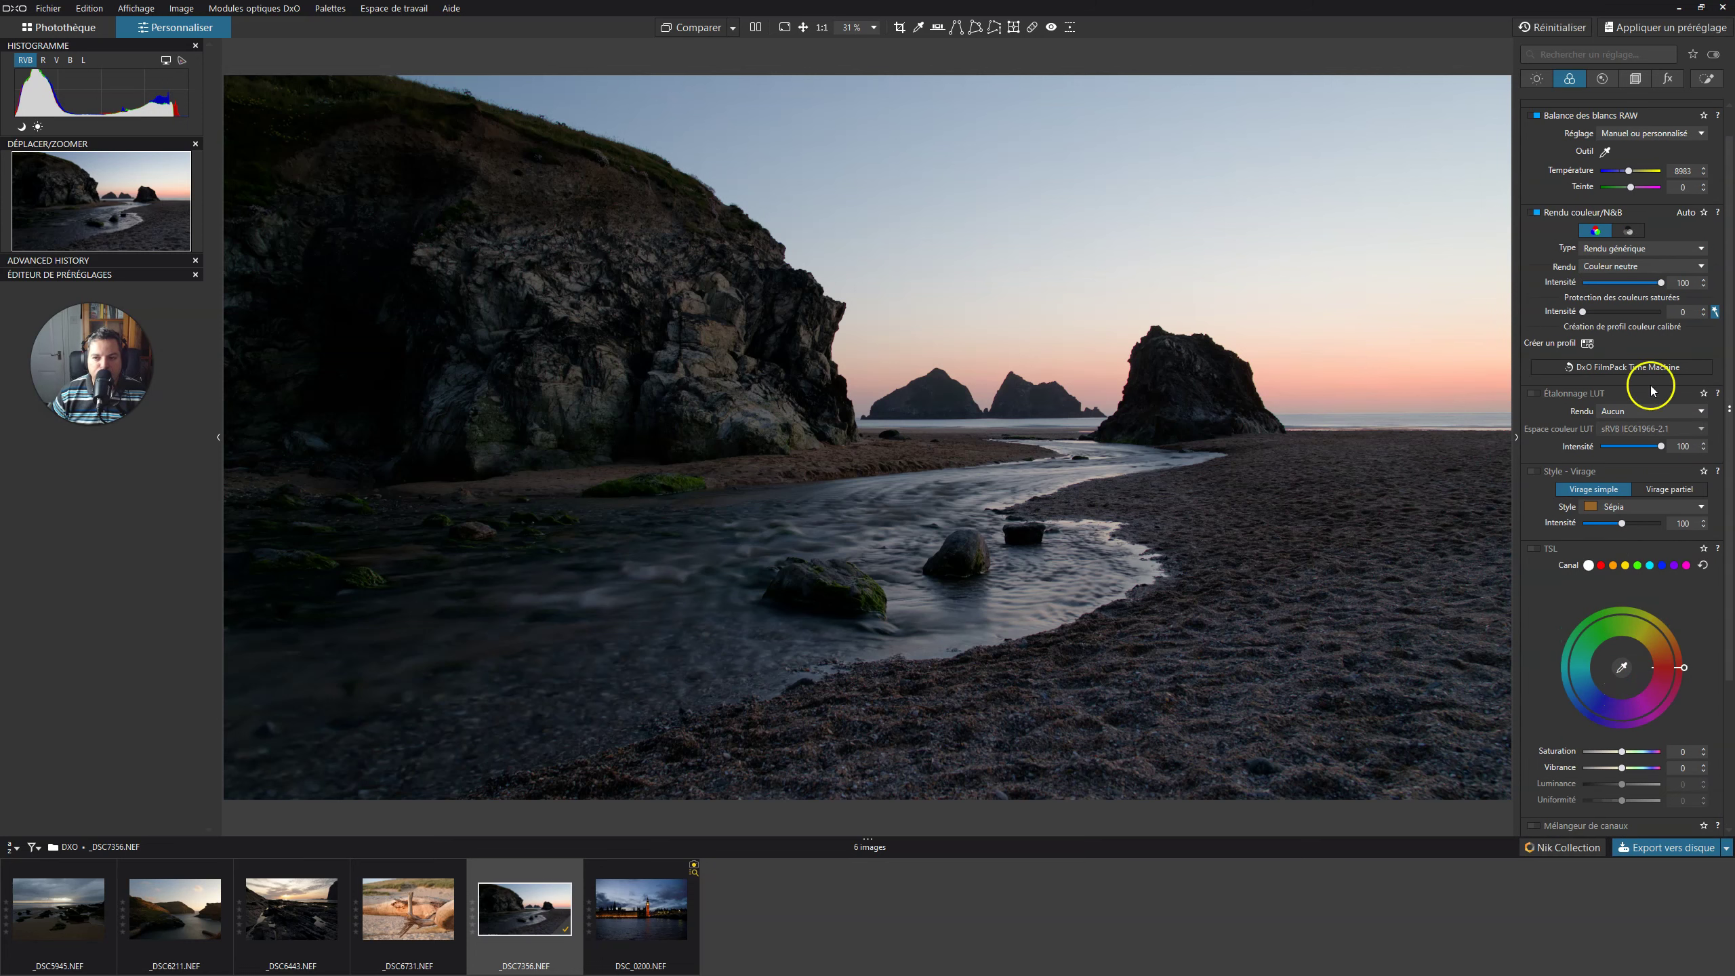
left_click(1633, 227)
left_click(1628, 233)
left_click(1623, 243)
Return to the light corrections and compare the edited beach photo with its original
left_click(1537, 79)
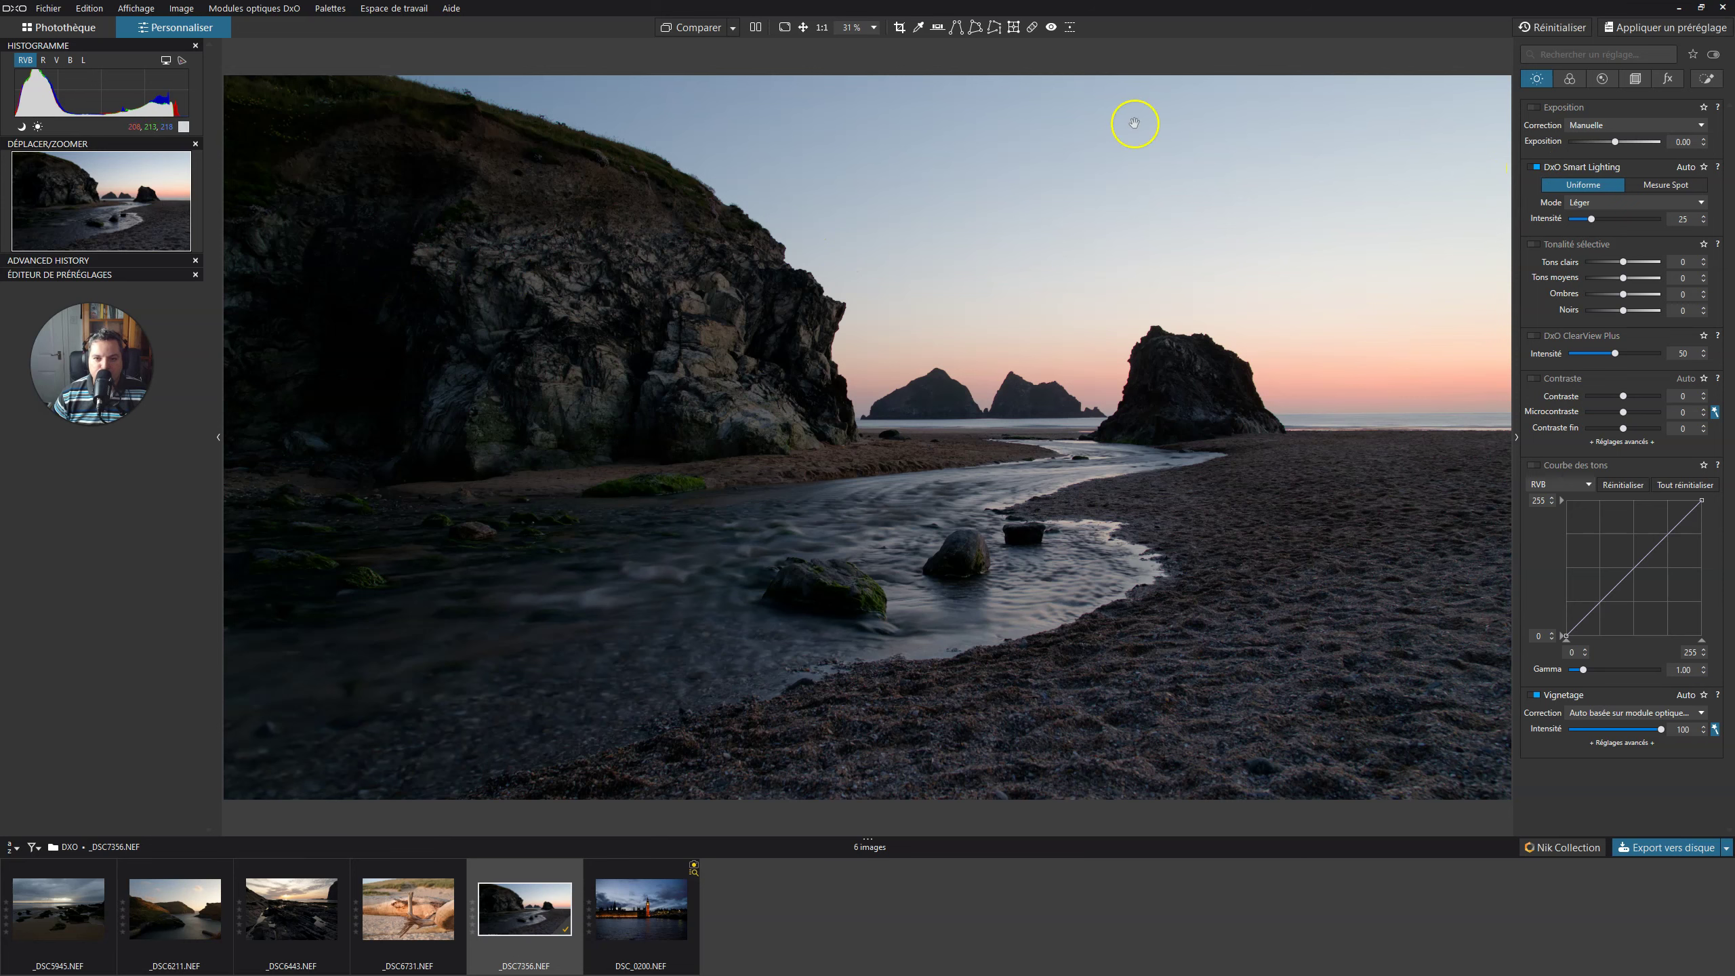
left_click(691, 28)
left_click(732, 28)
left_click(733, 28)
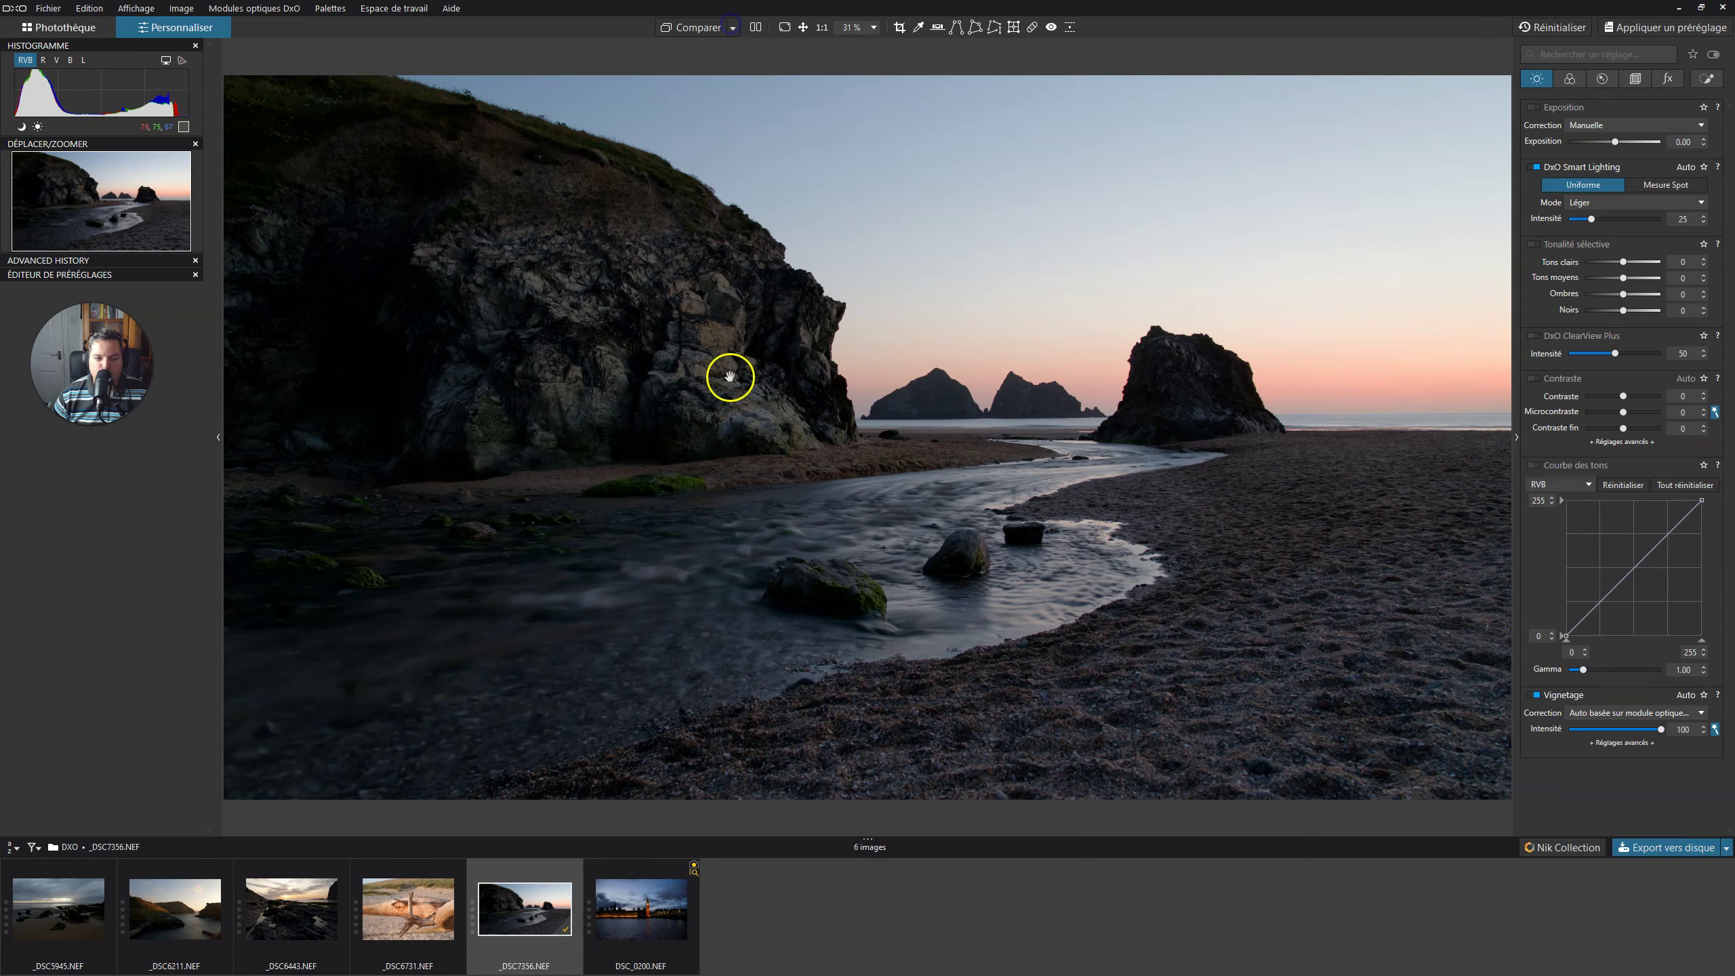
left_click(691, 28)
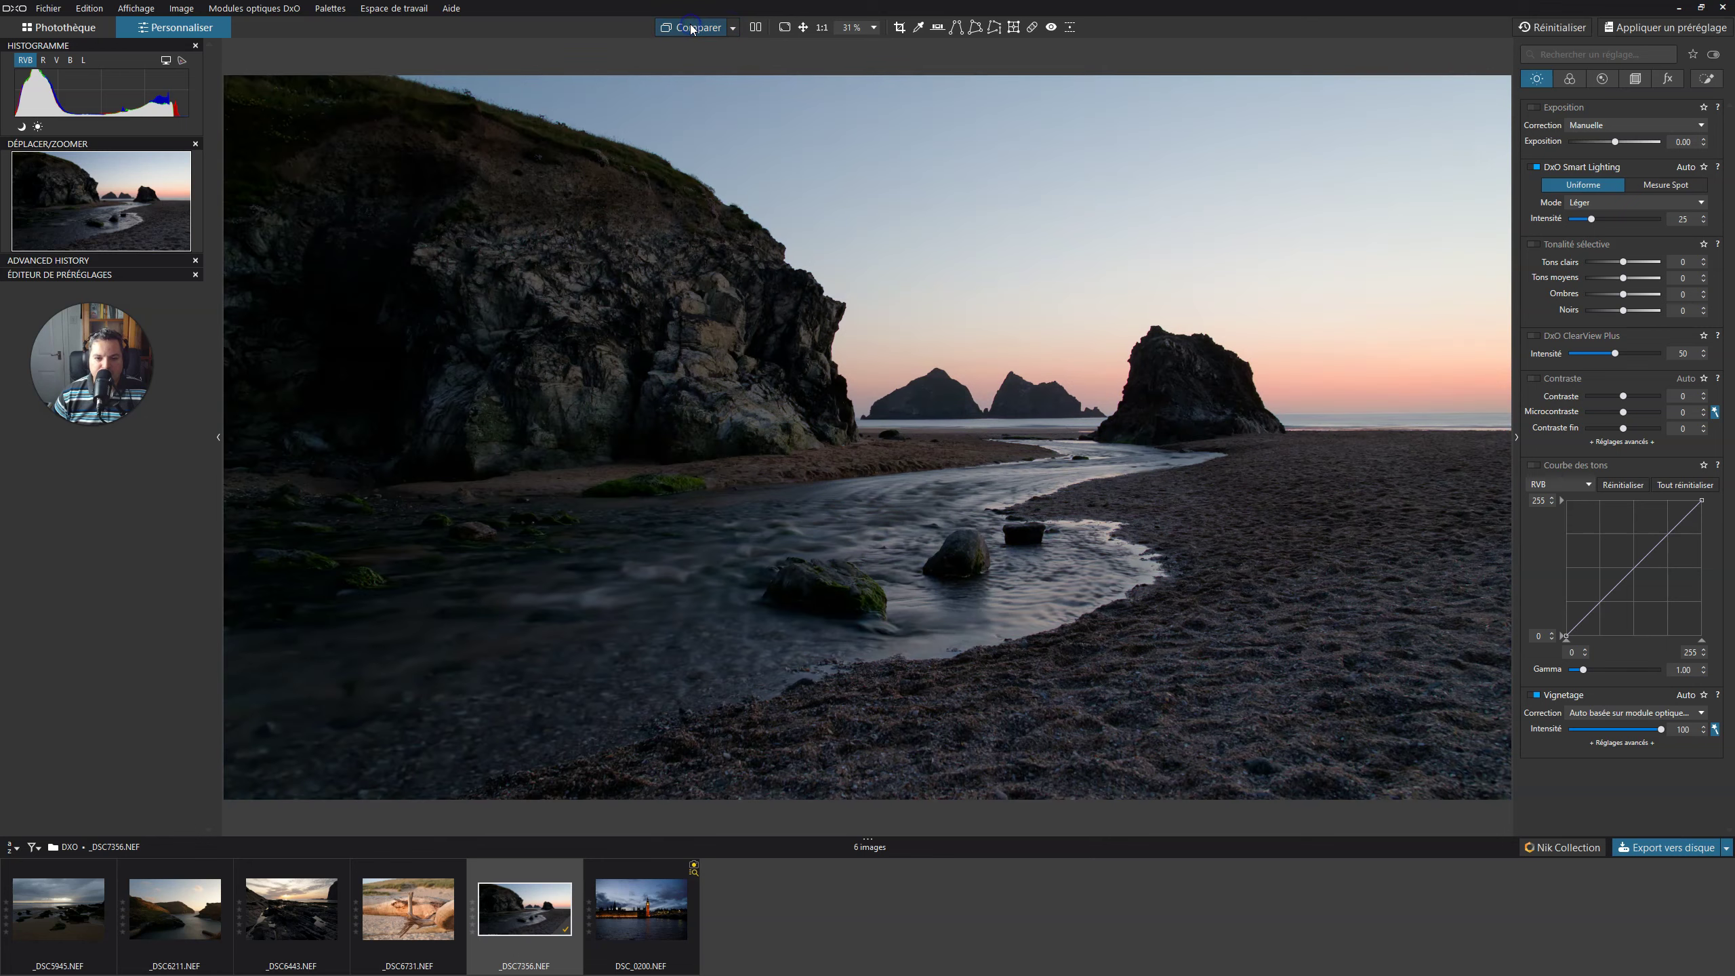
left_click(692, 28)
left_click(691, 29)
left_click(691, 28)
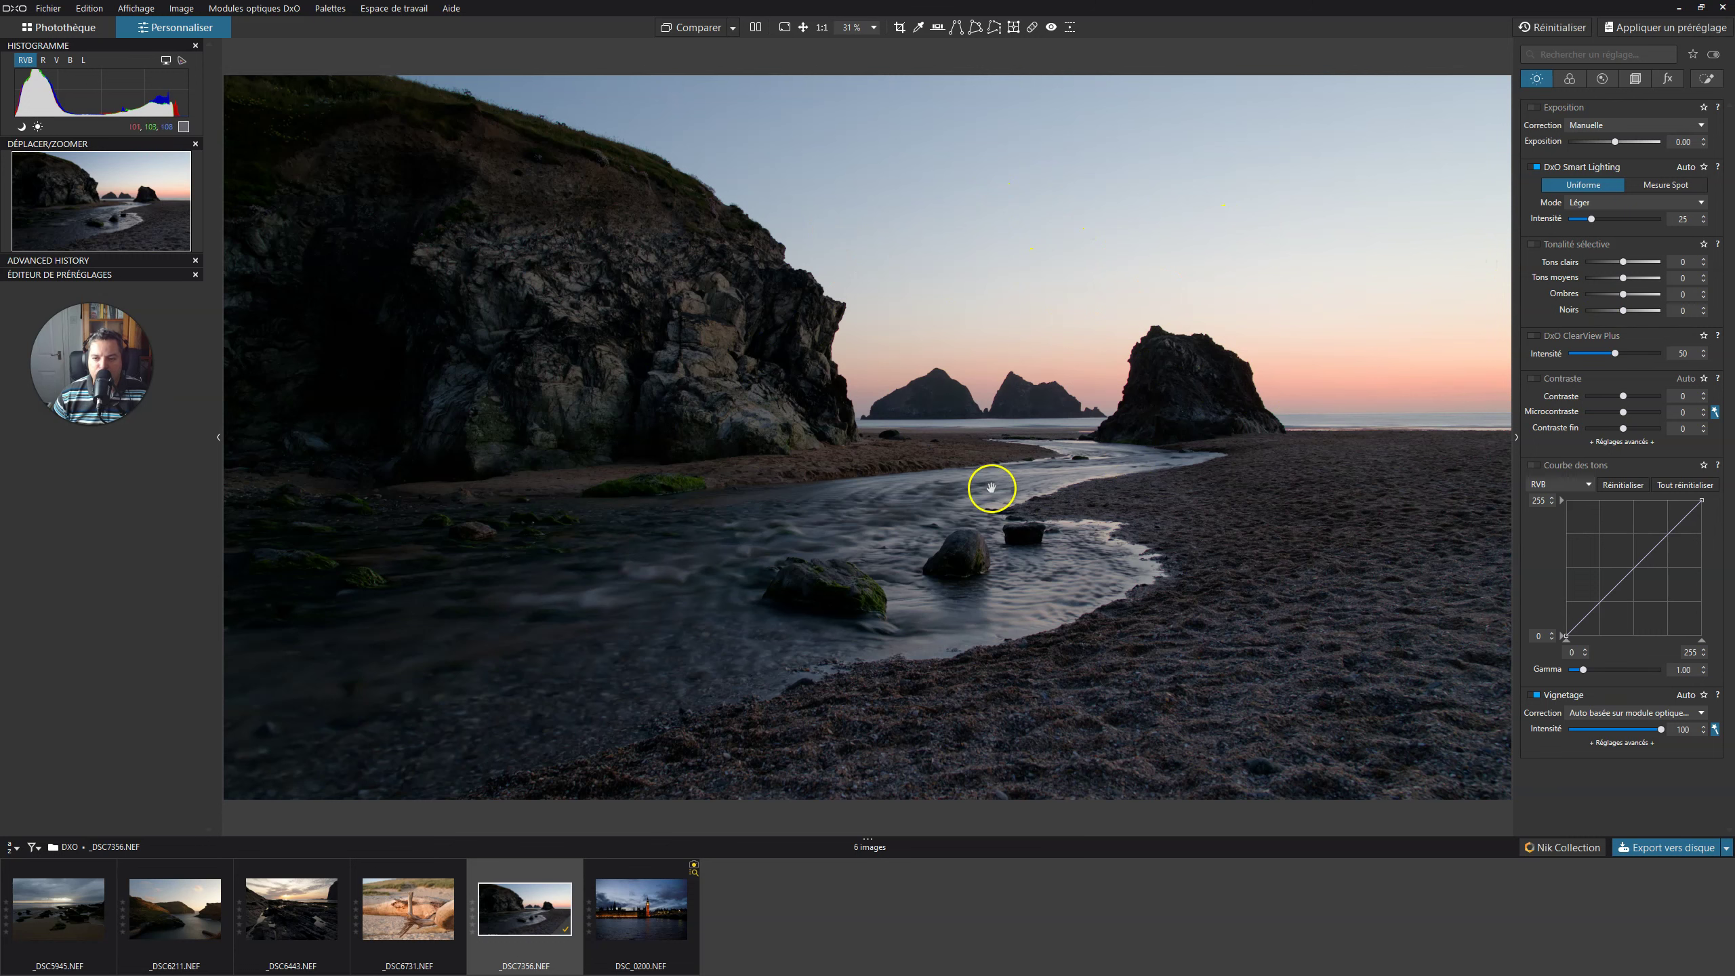
Compare the photo with DxO Smart Lighting off and on, and set its mode to Moyen
left_click(1537, 167)
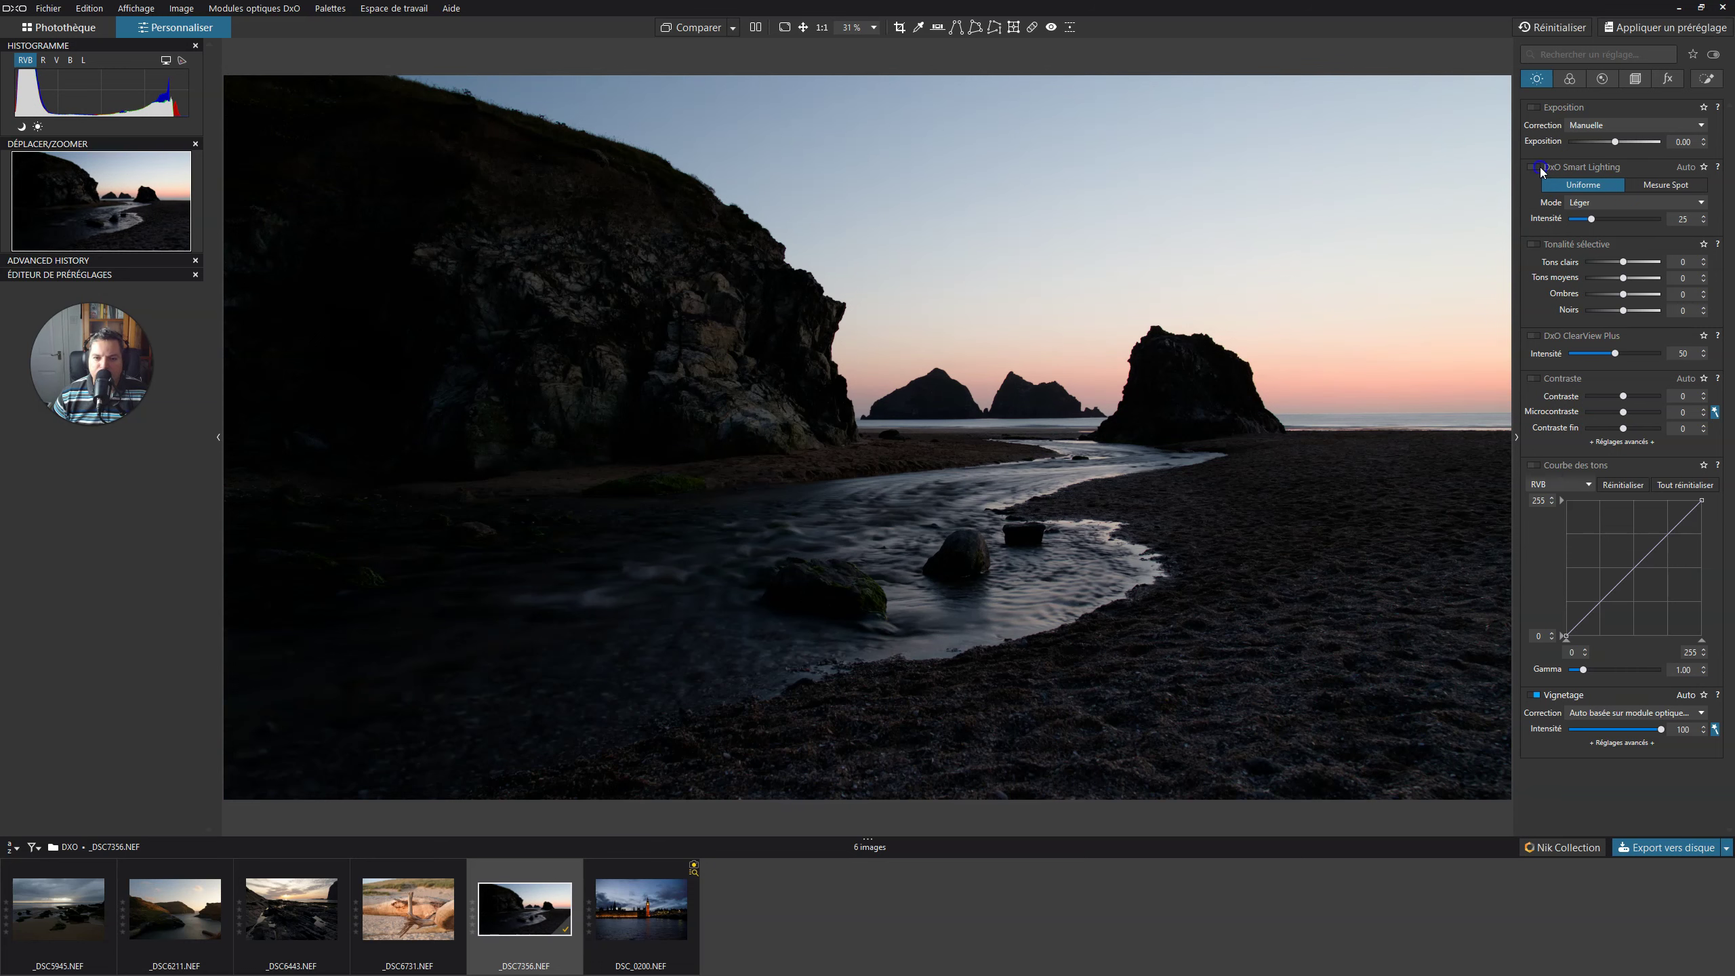
left_click(1541, 167)
left_click(1541, 167)
left_click(1540, 167)
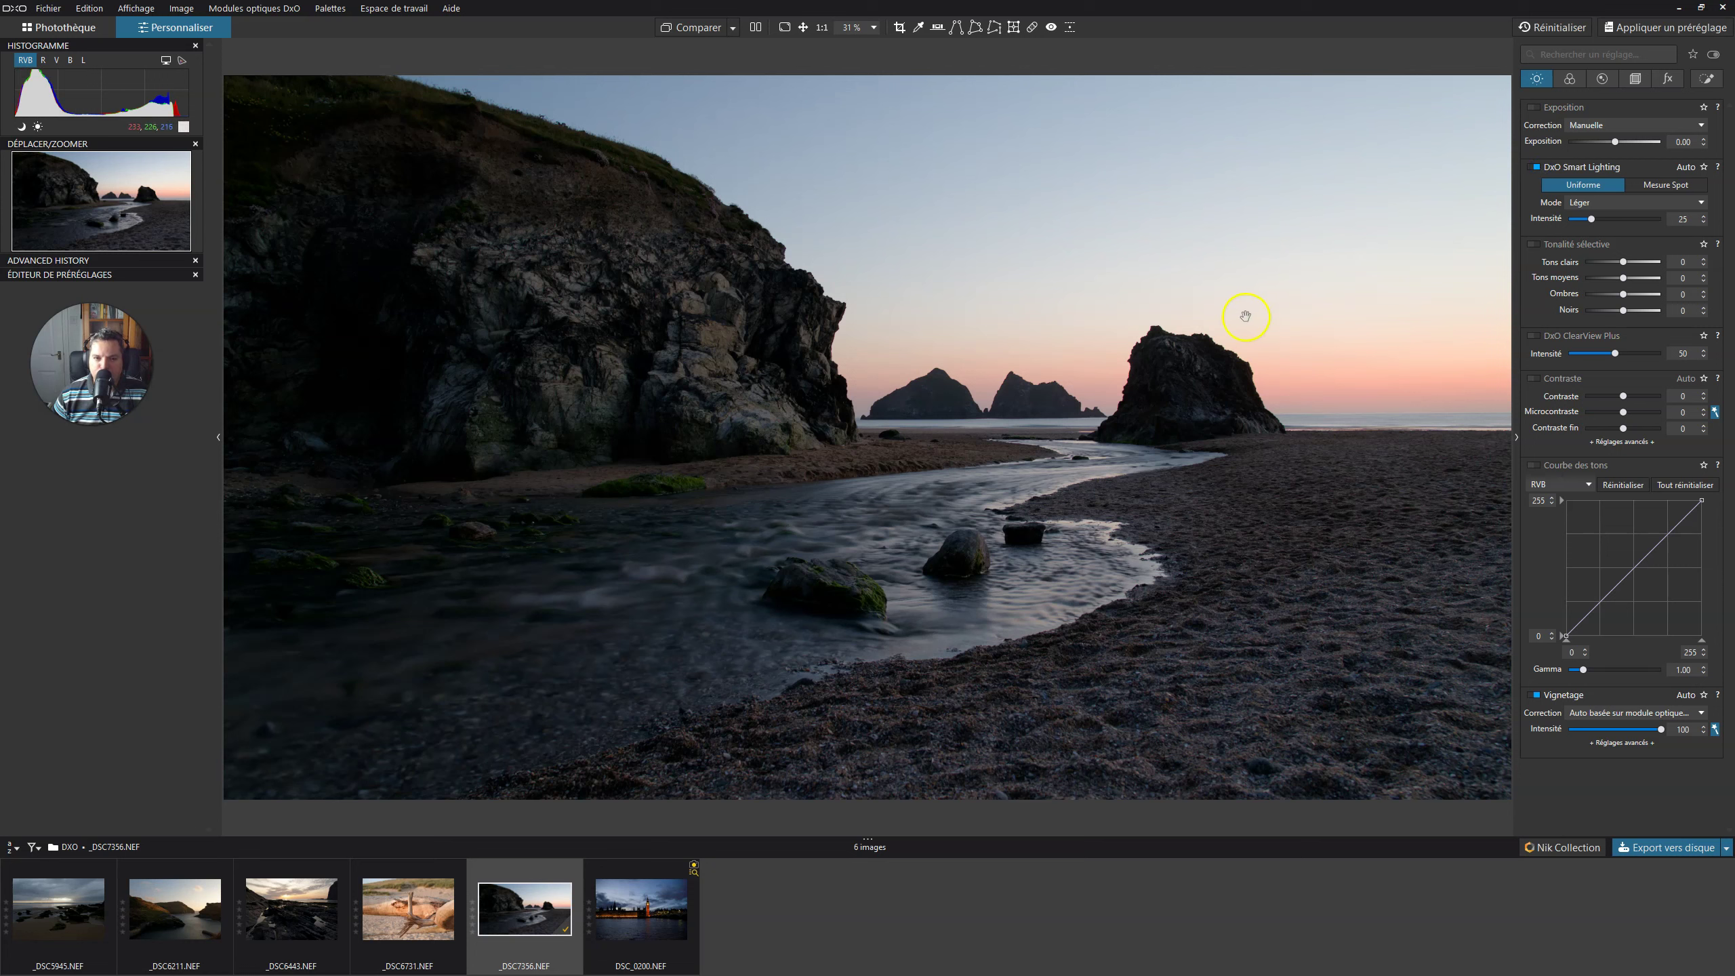
left_click(1637, 205)
left_click(1619, 231)
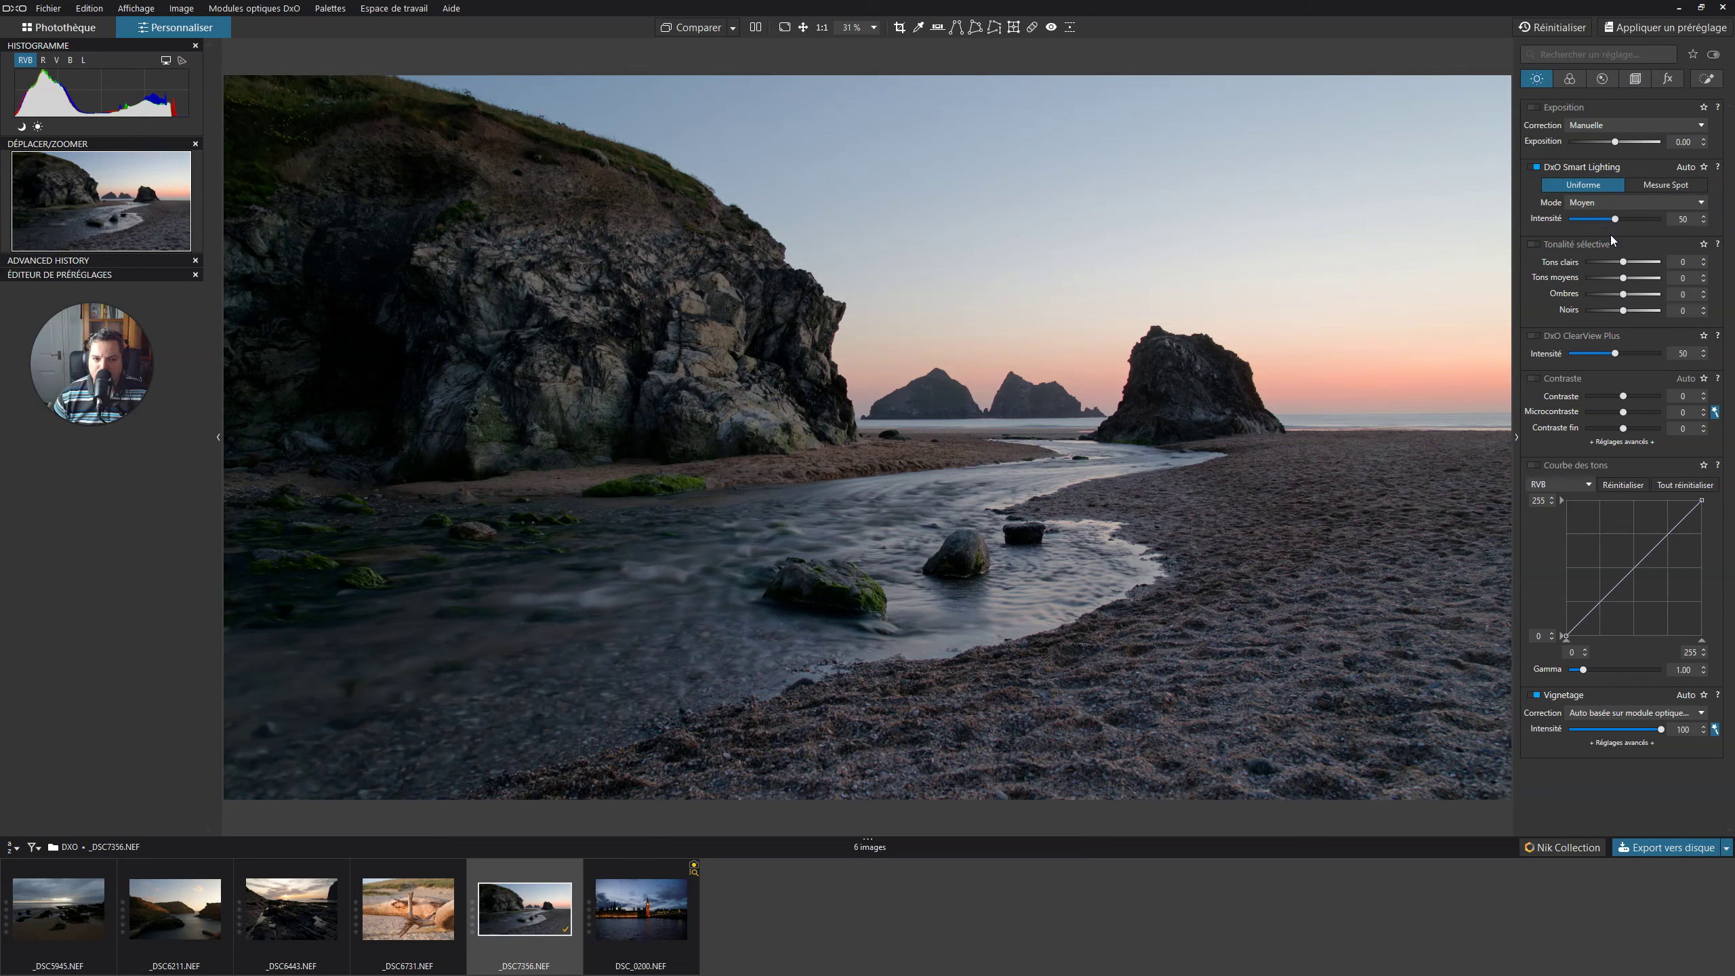
left_click(1530, 167)
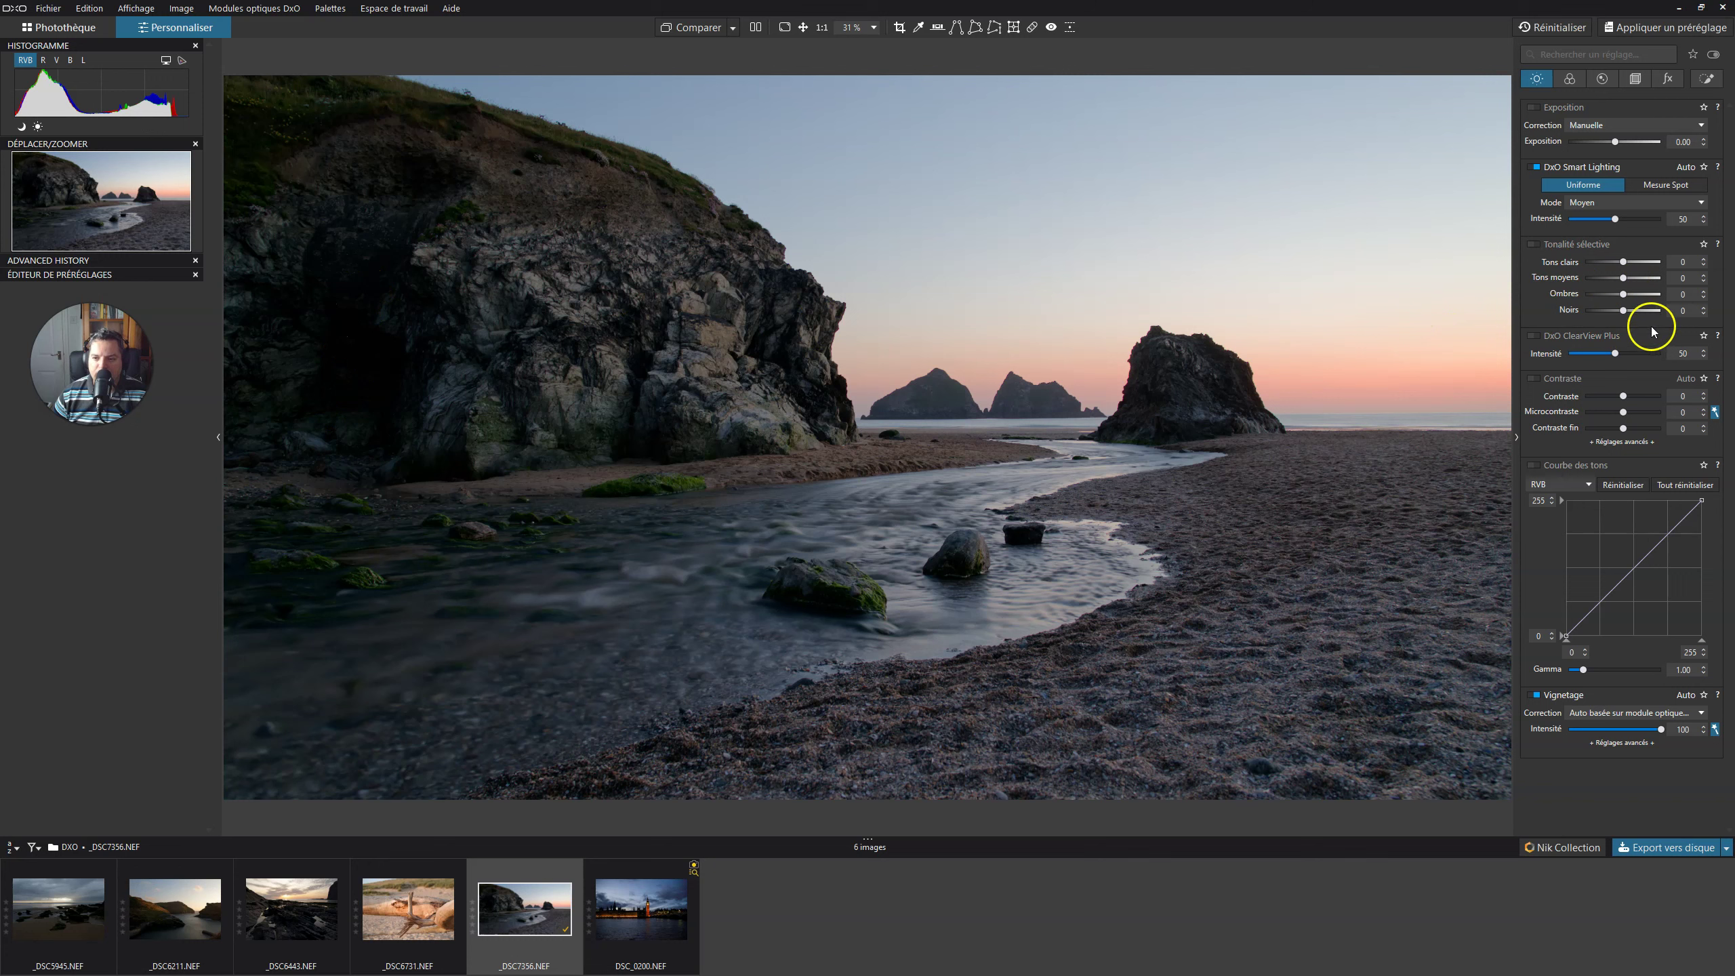
Adjust the selective tone to Tons clairs -29, Tons moyens -25, Ombres 7 and Noirs 9
left_click_drag(1625, 296, 1628, 296)
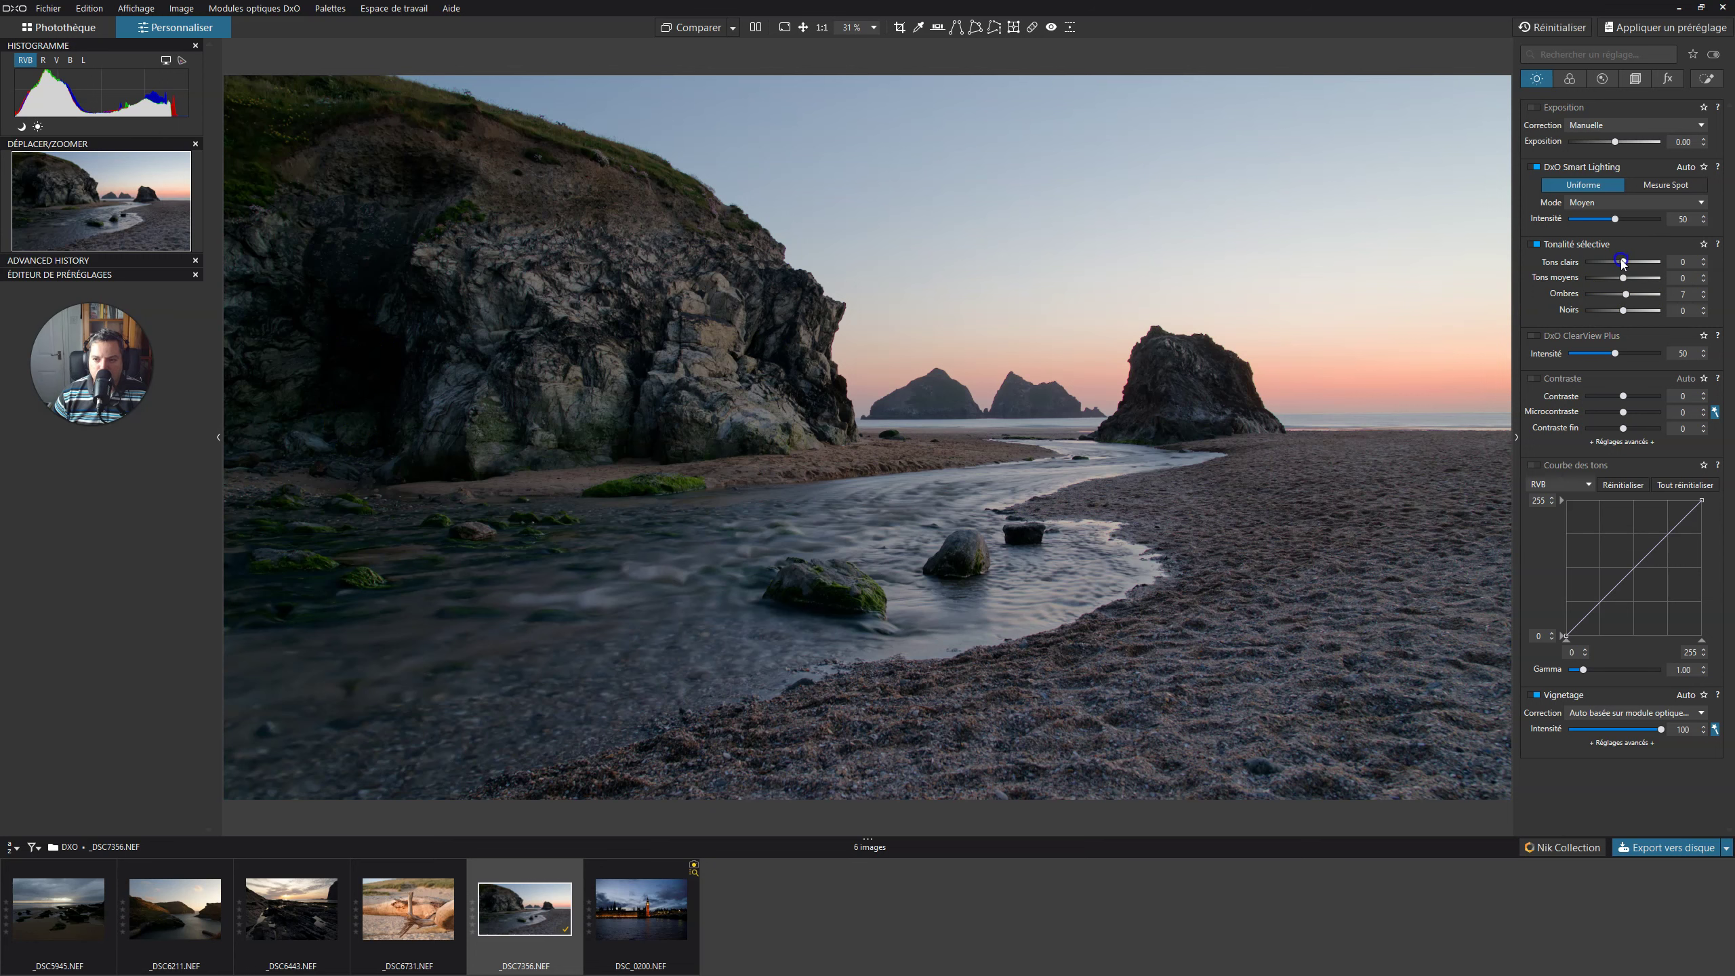
left_click_drag(1622, 264, 1613, 264)
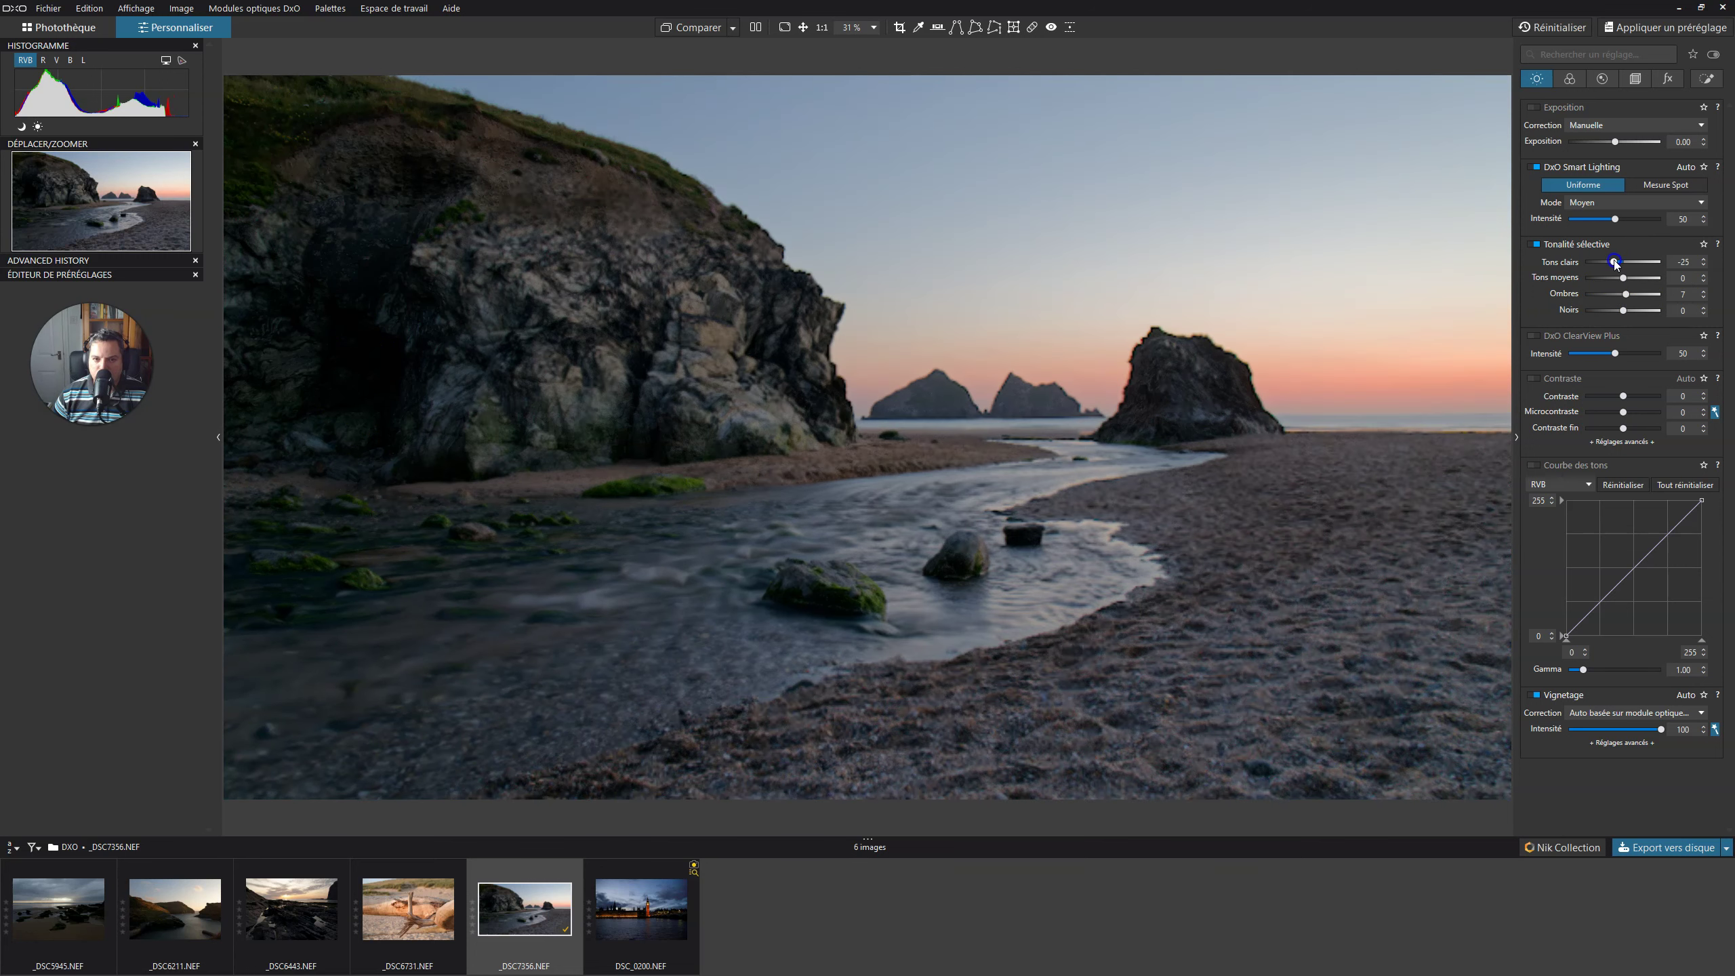
left_click(1705, 266)
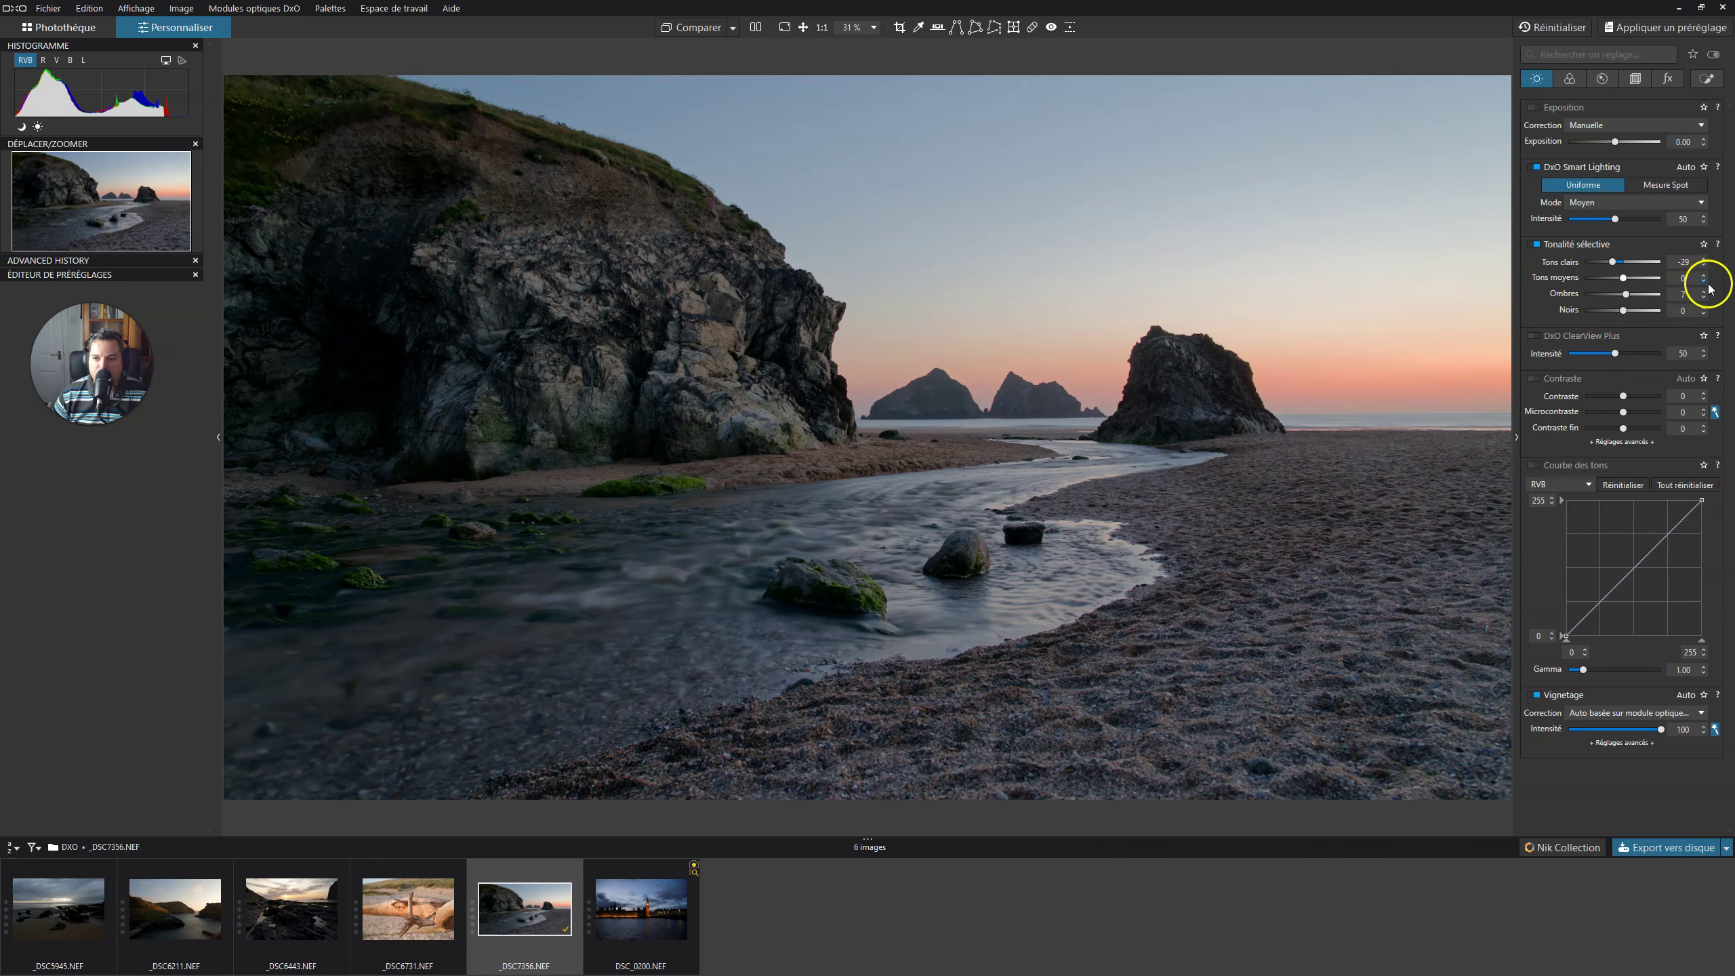
left_click_drag(1625, 278, 1610, 276)
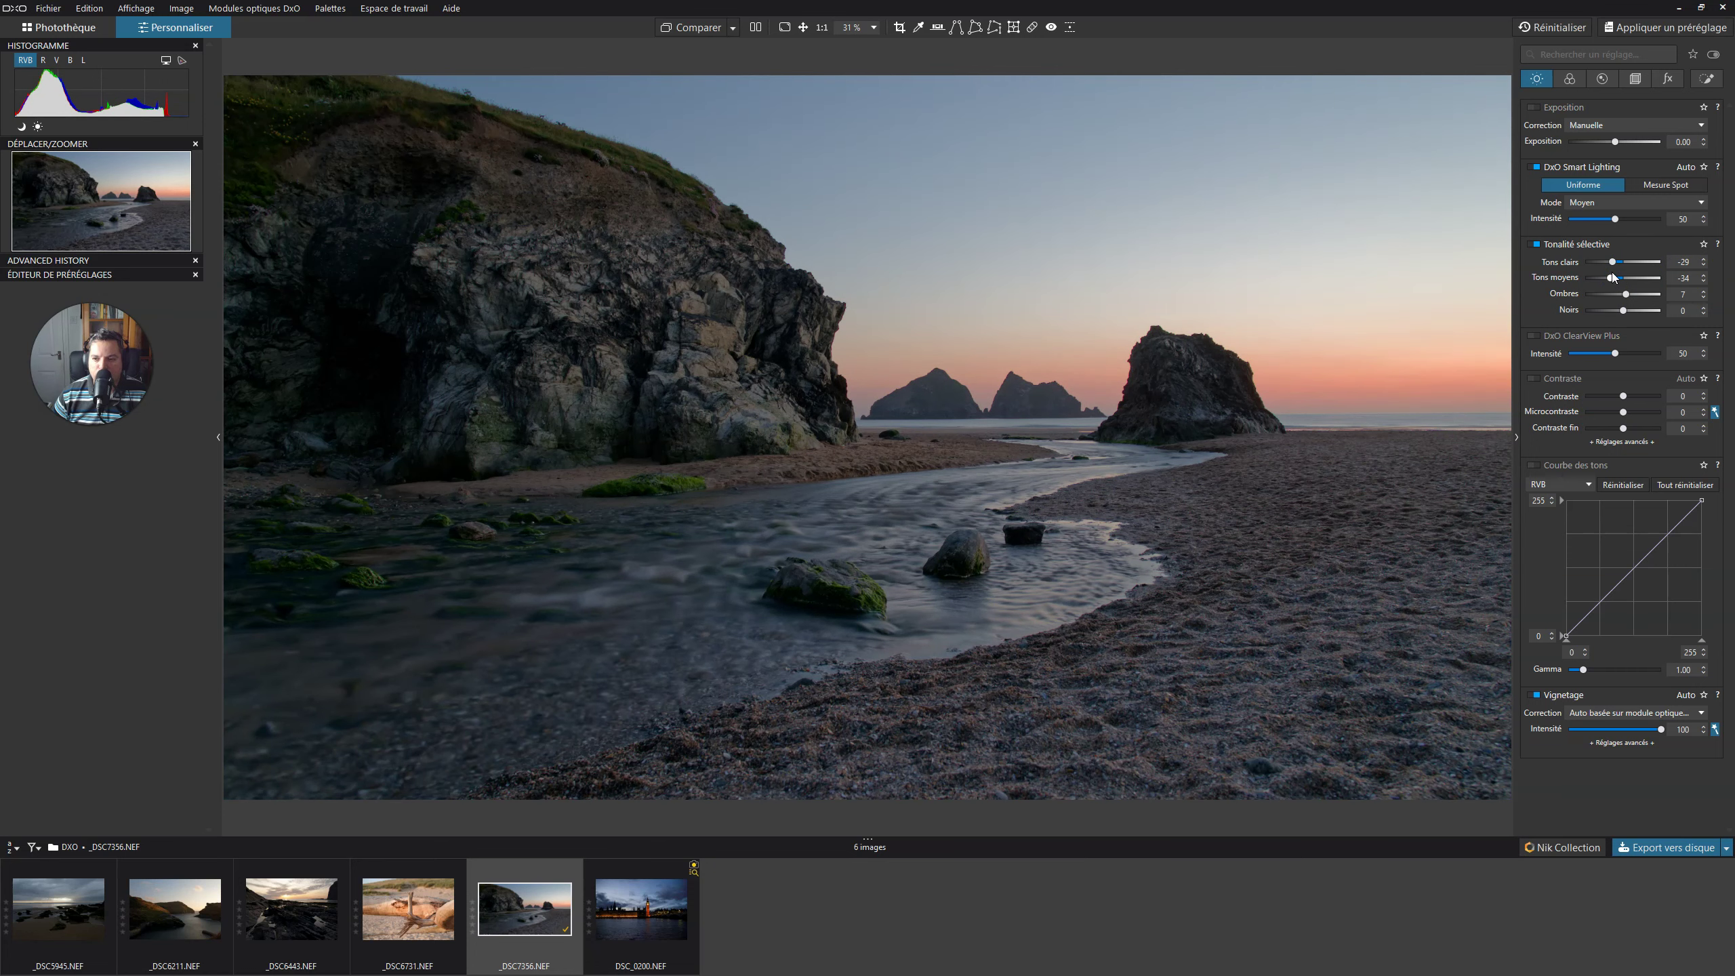
mouse_move(1614, 277)
left_mouse_down()
mouse_move(1637, 281)
mouse_move(1613, 278)
left_mouse_up()
left_click_drag(1625, 315, 1629, 314)
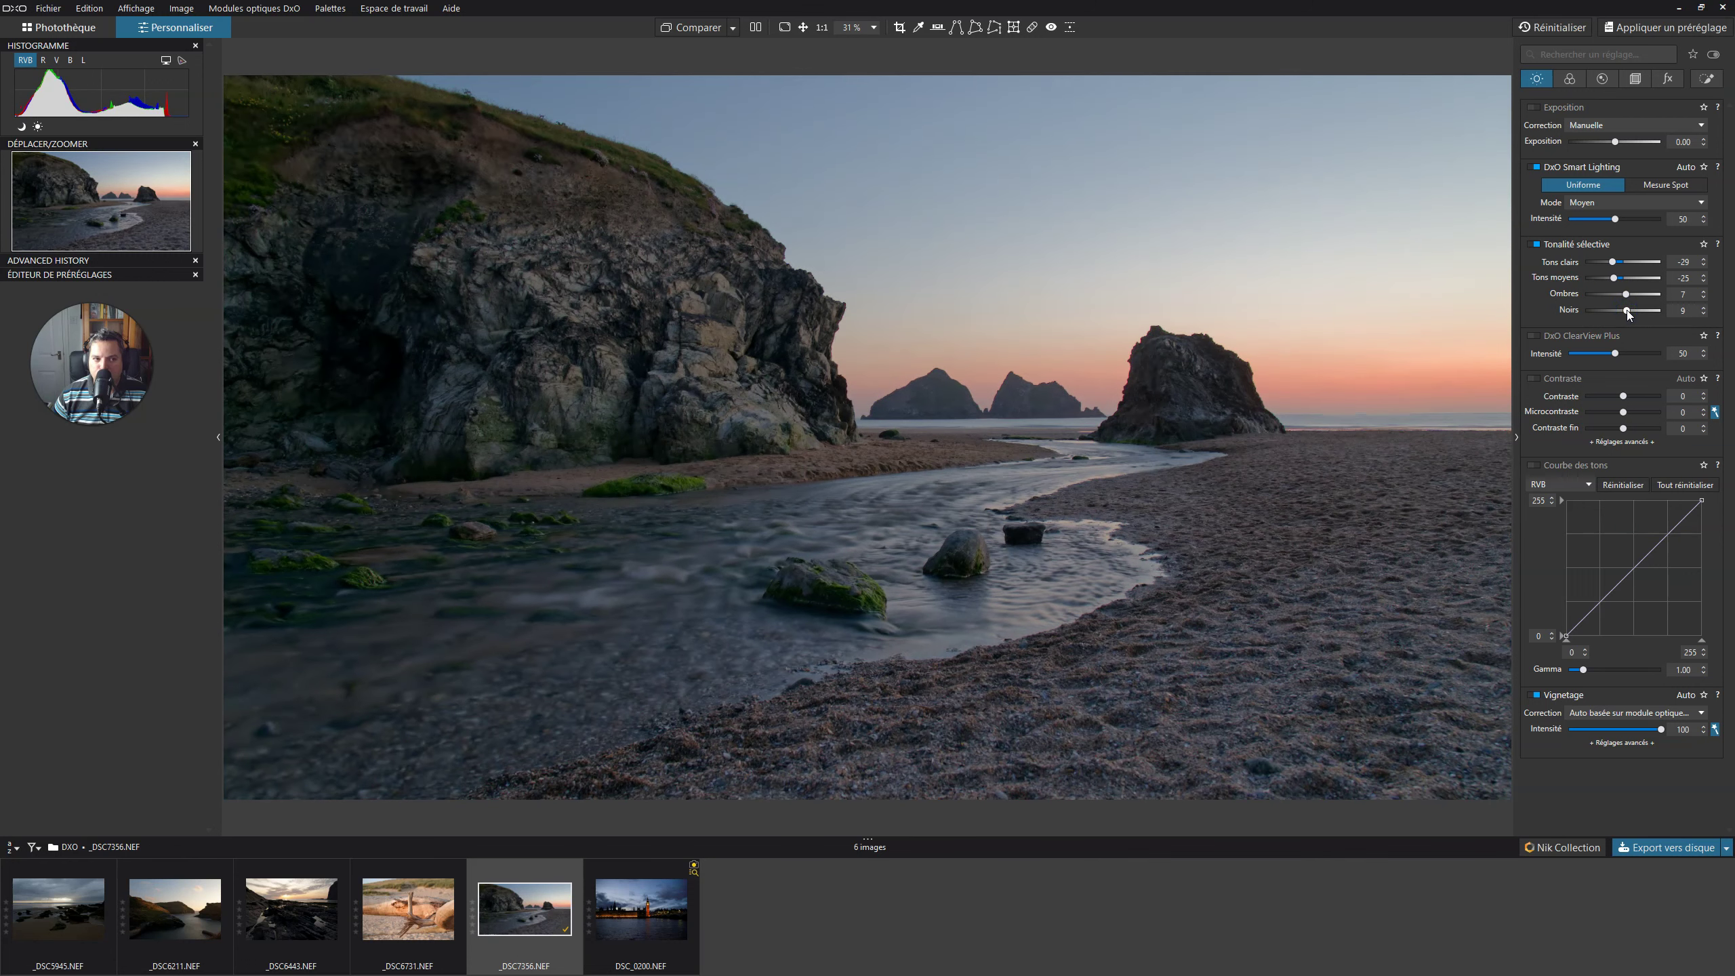
left_click(1598, 307)
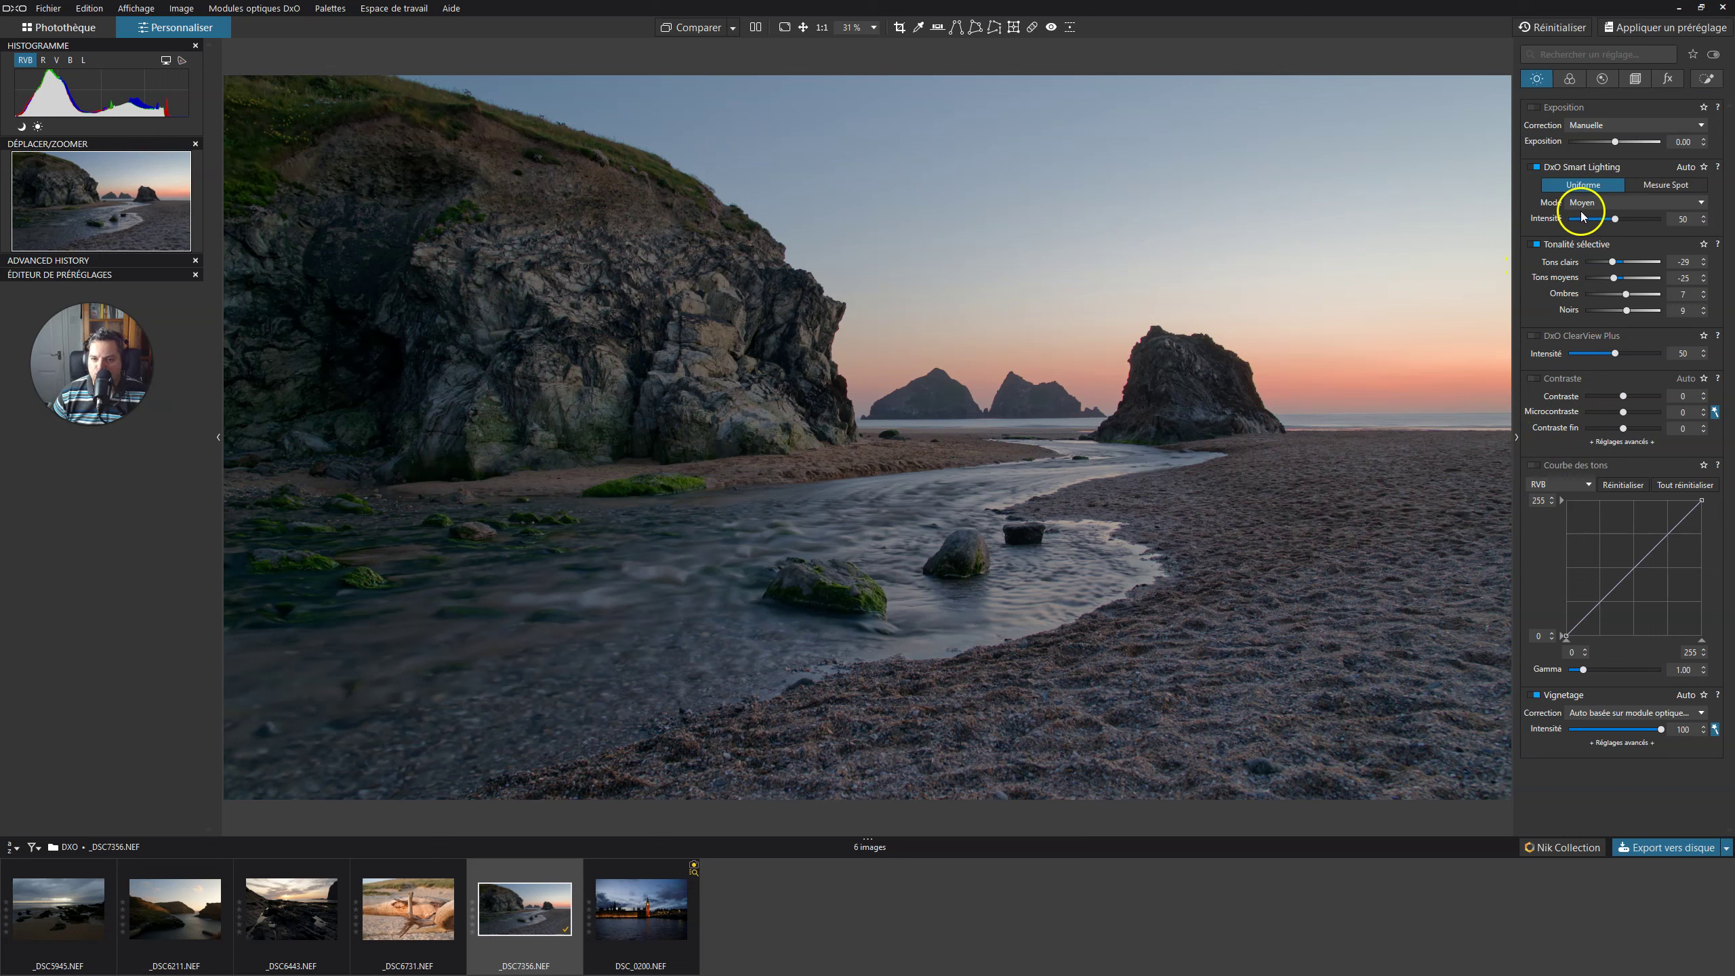
Open the local adjustments and examine the available mask tools, including Point de contrôle
left_click(1709, 80)
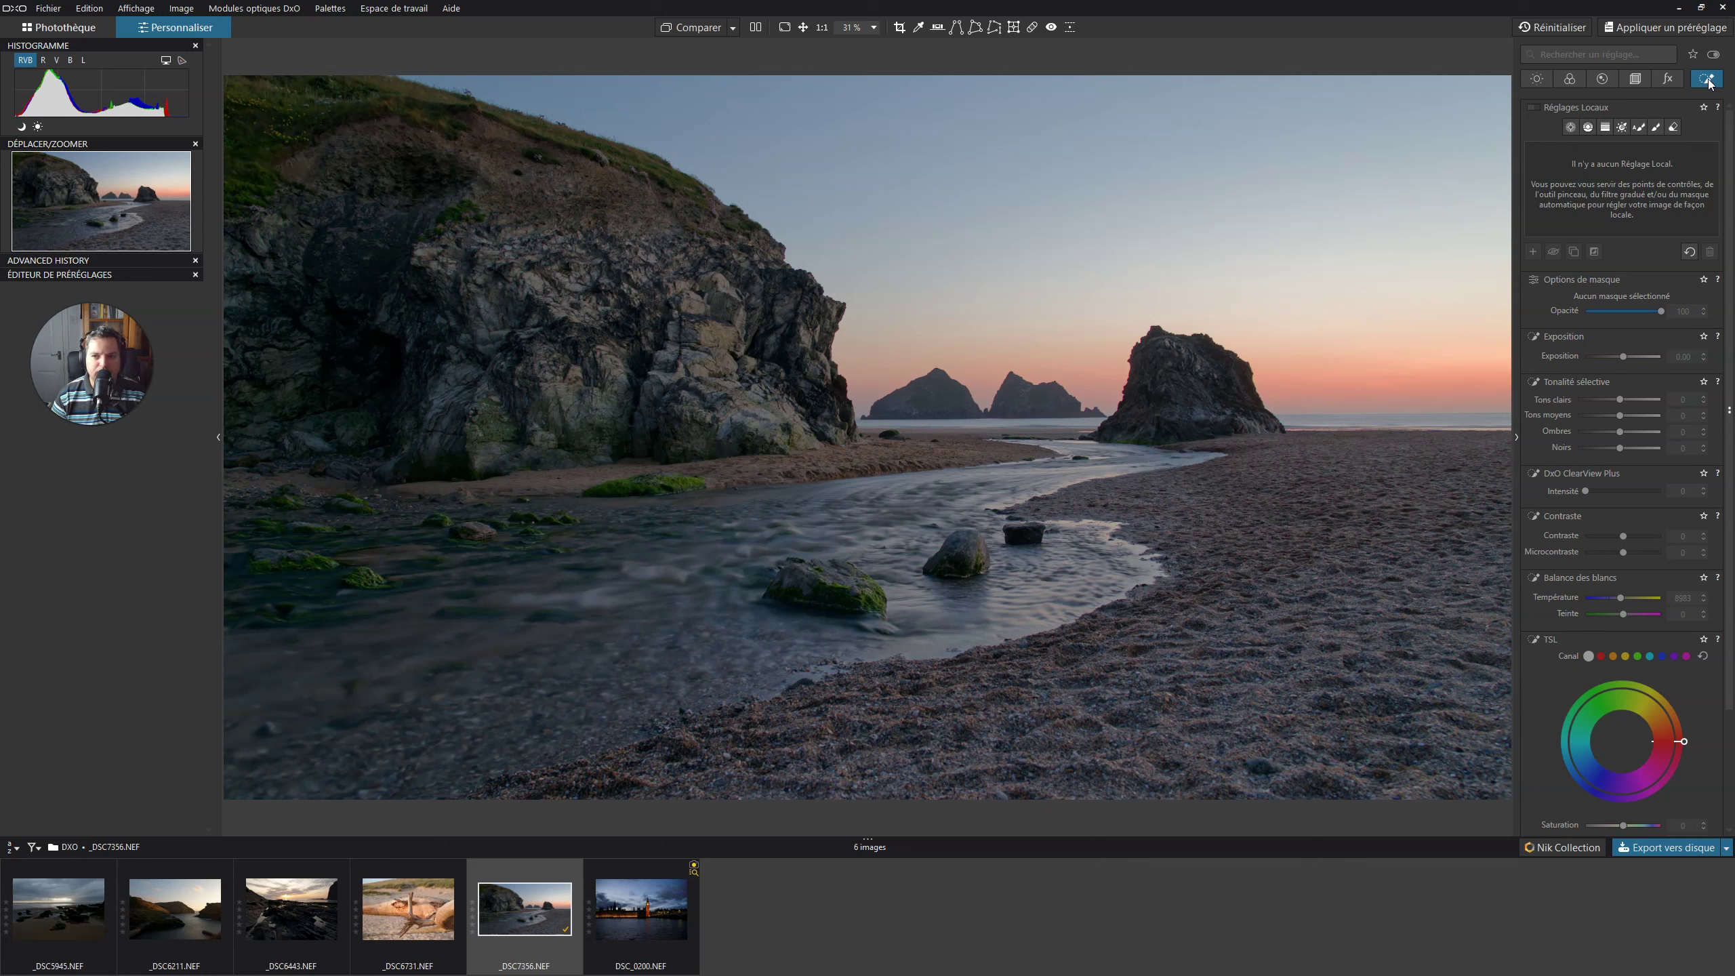
left_click(1623, 128)
left_click(1573, 129)
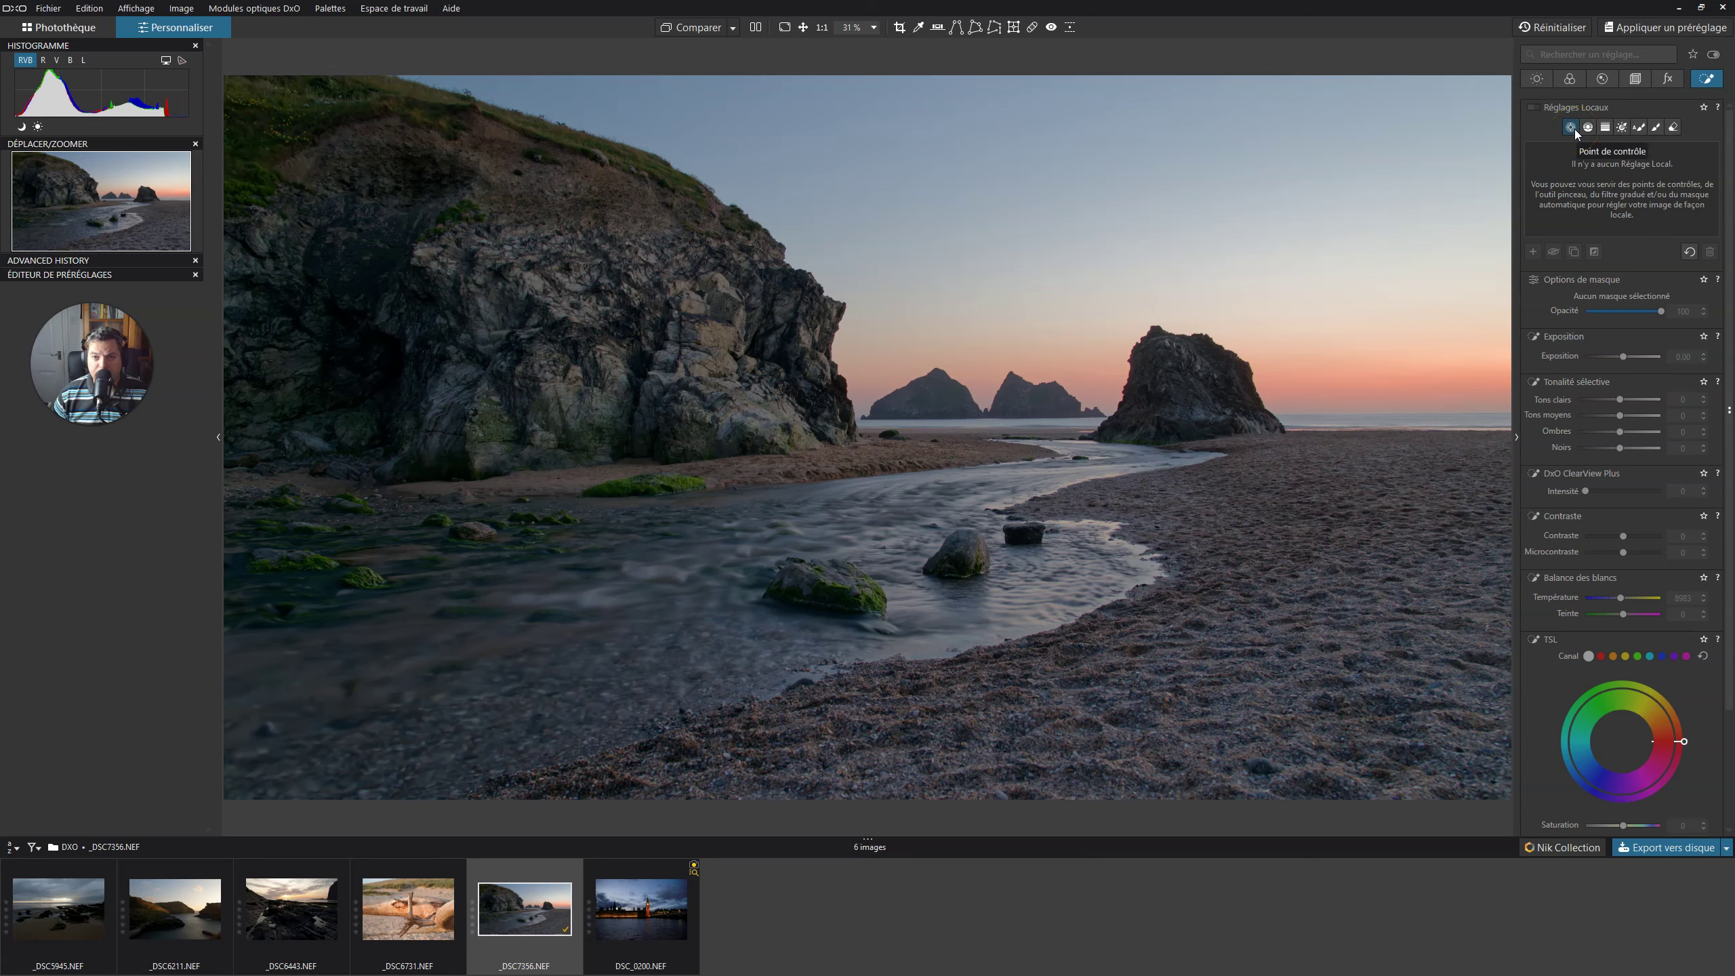
left_click(170, 438)
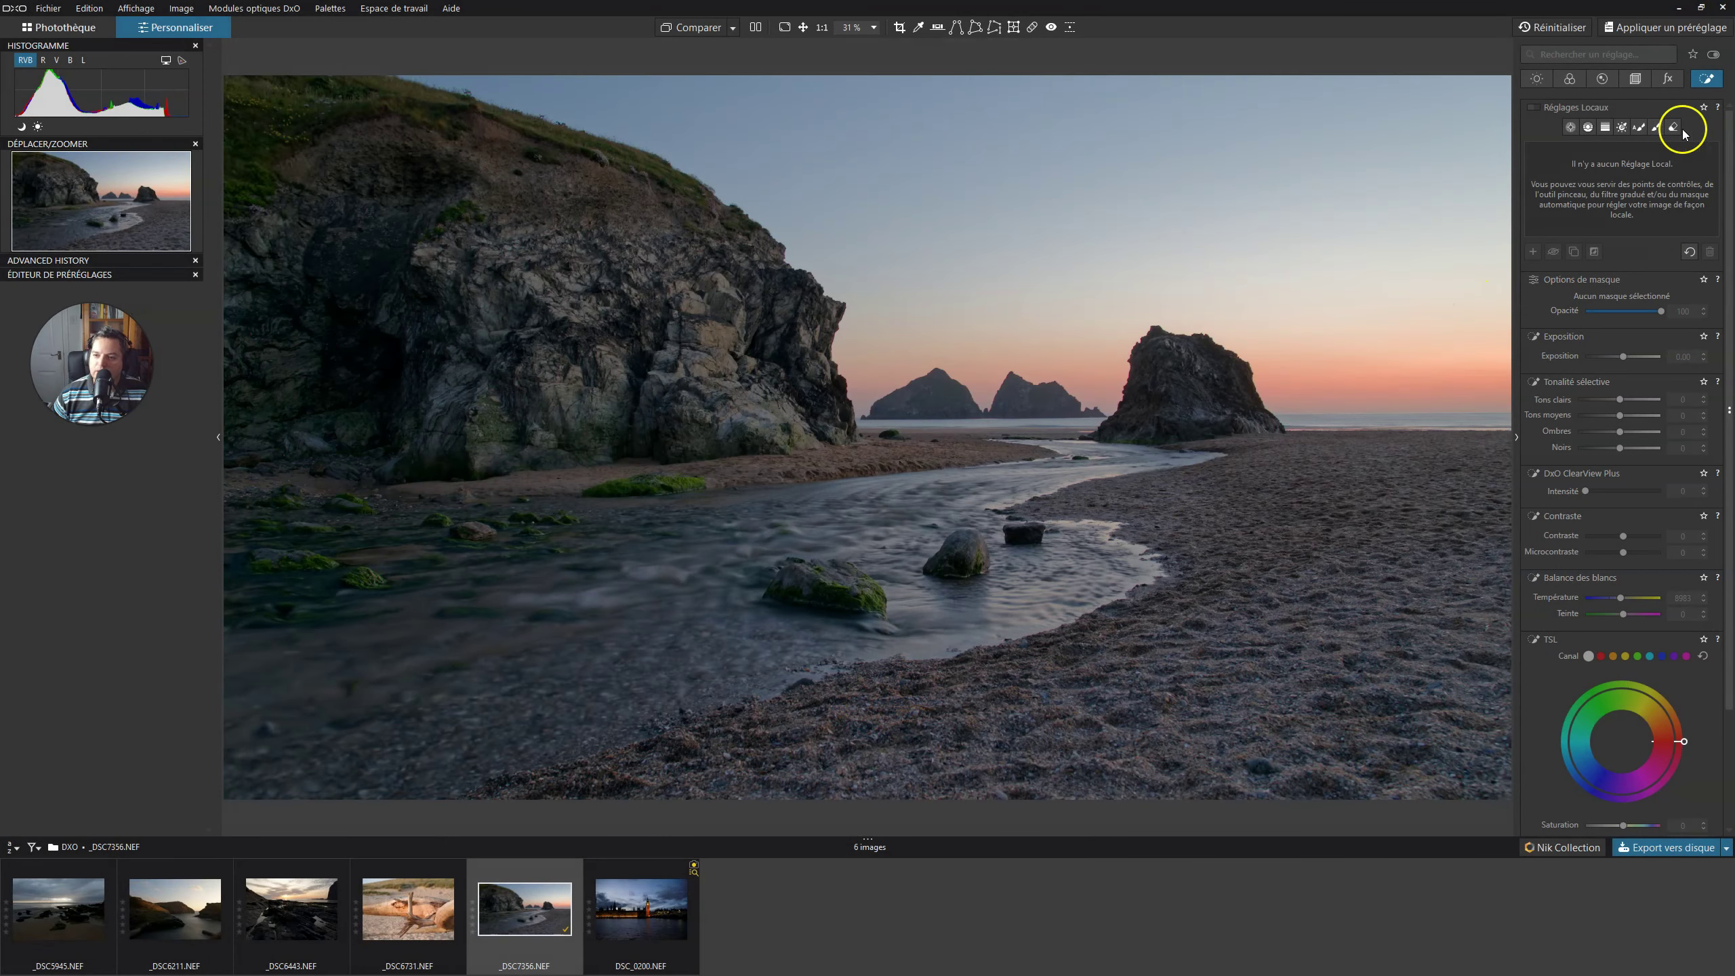
Examine the remaining mask tools, from Masque de luminosité to Gomme, and the corrections available for local adjustments
left_click(1623, 128)
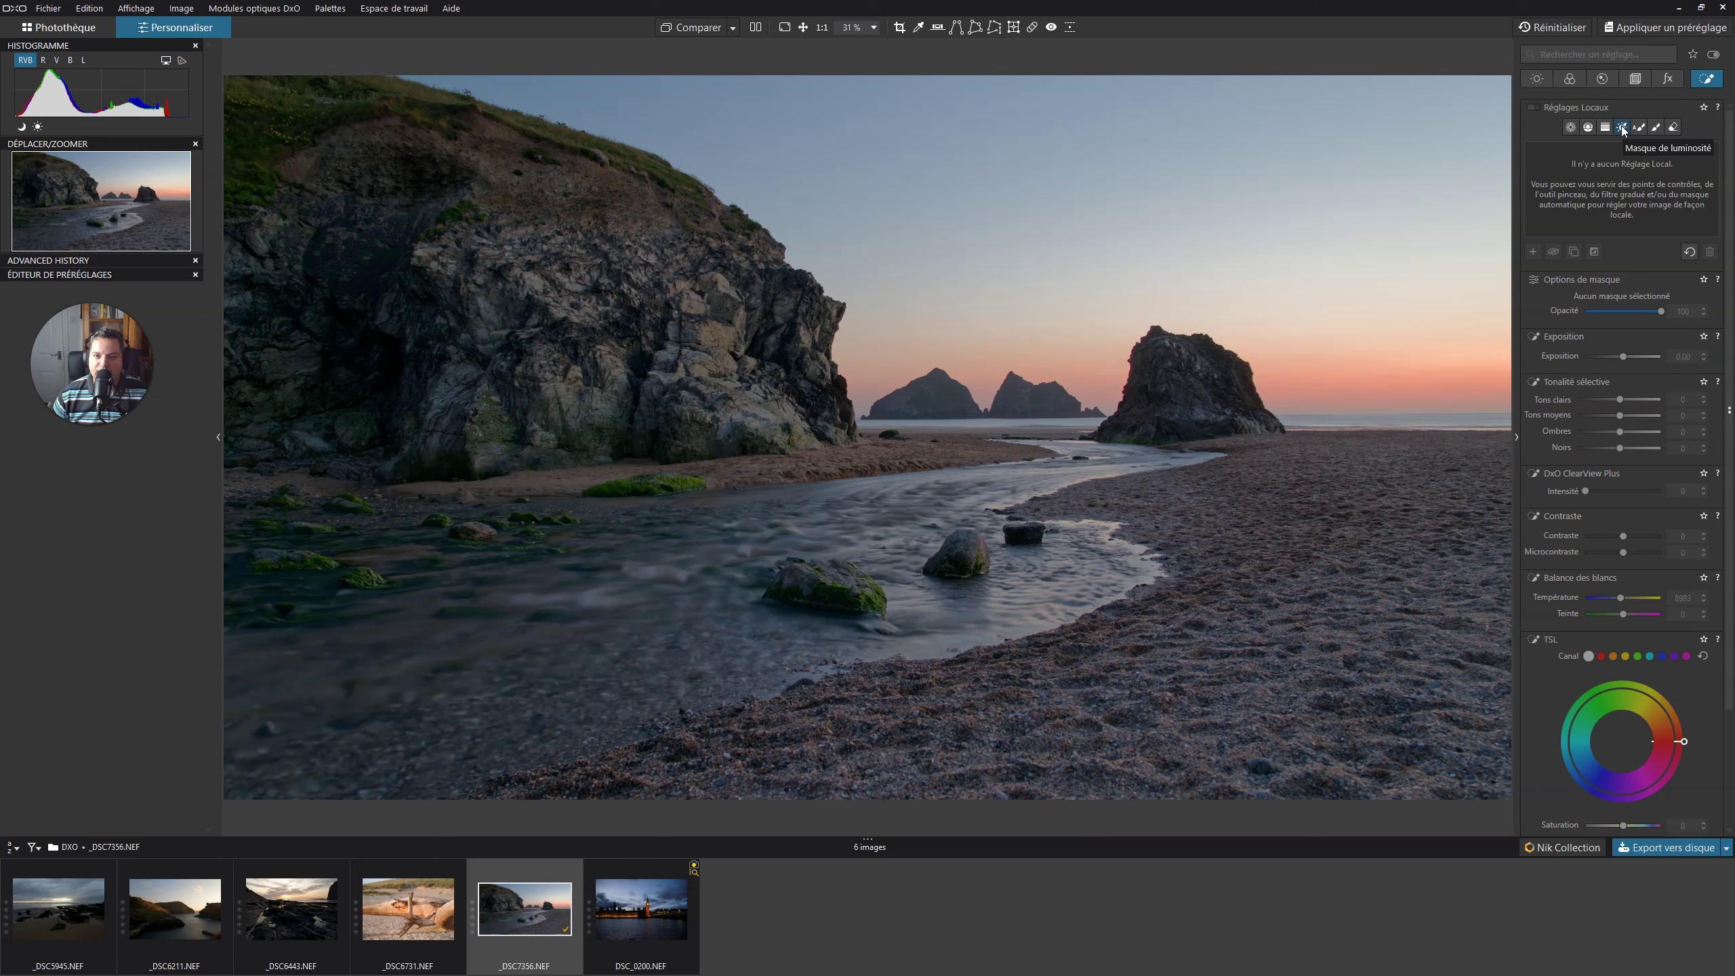
left_click(1626, 130)
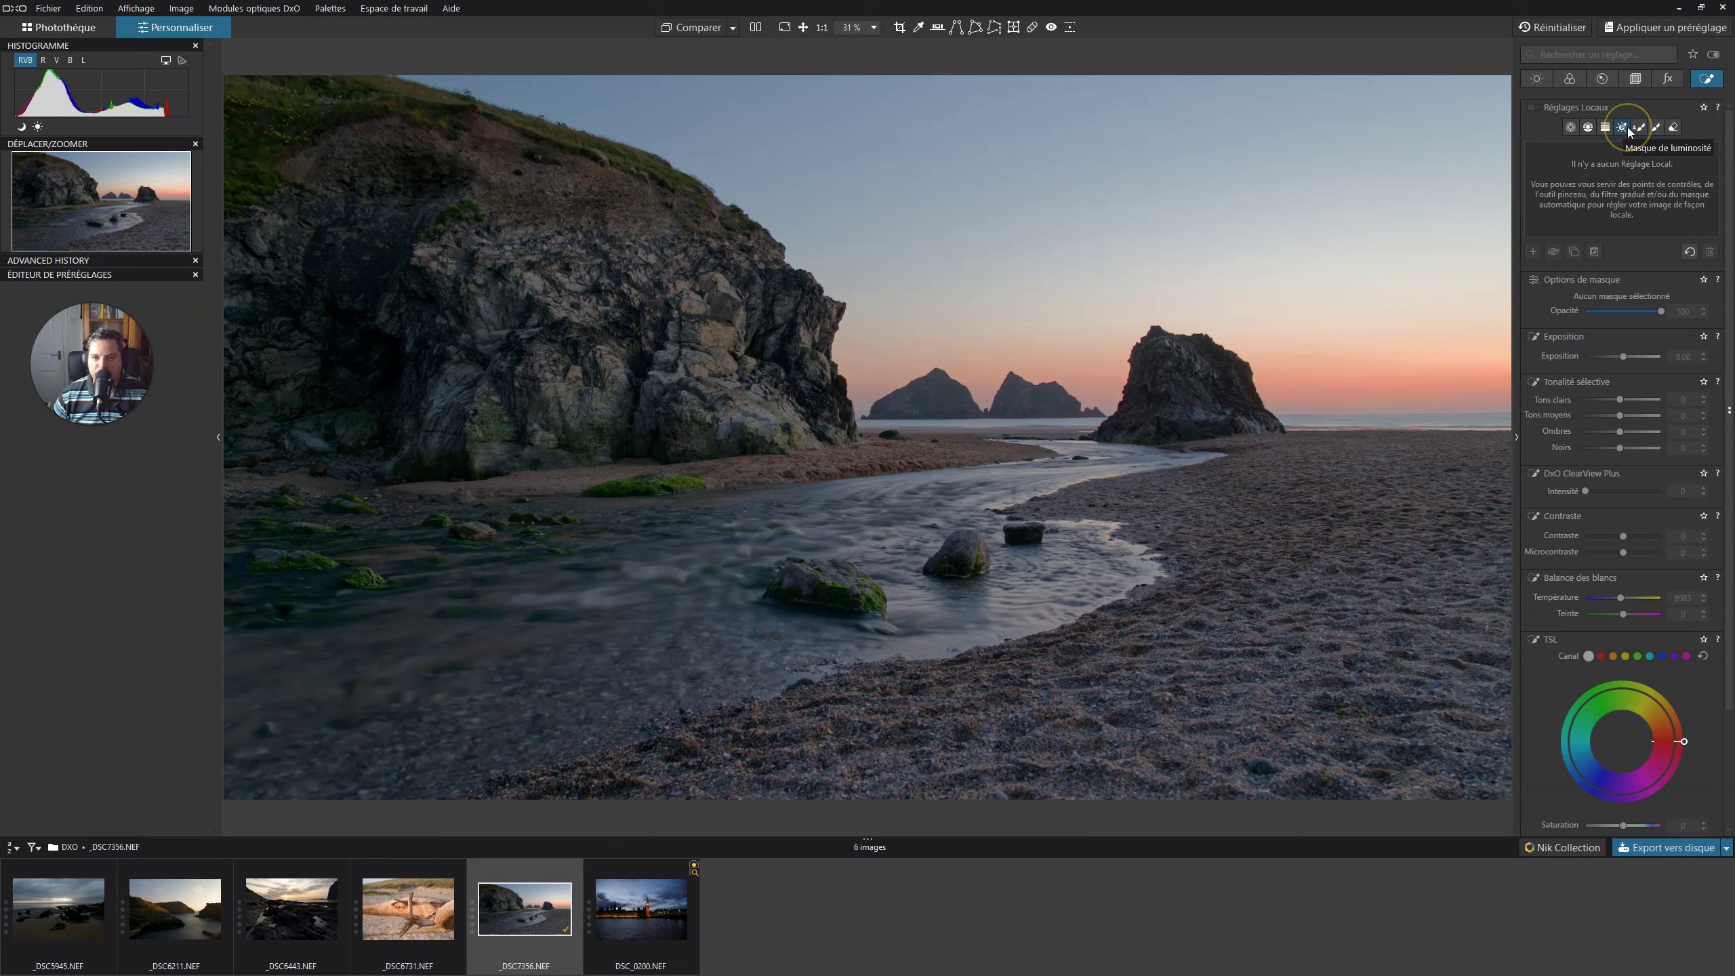
left_click(1640, 129)
left_click(1656, 128)
left_click(1674, 129)
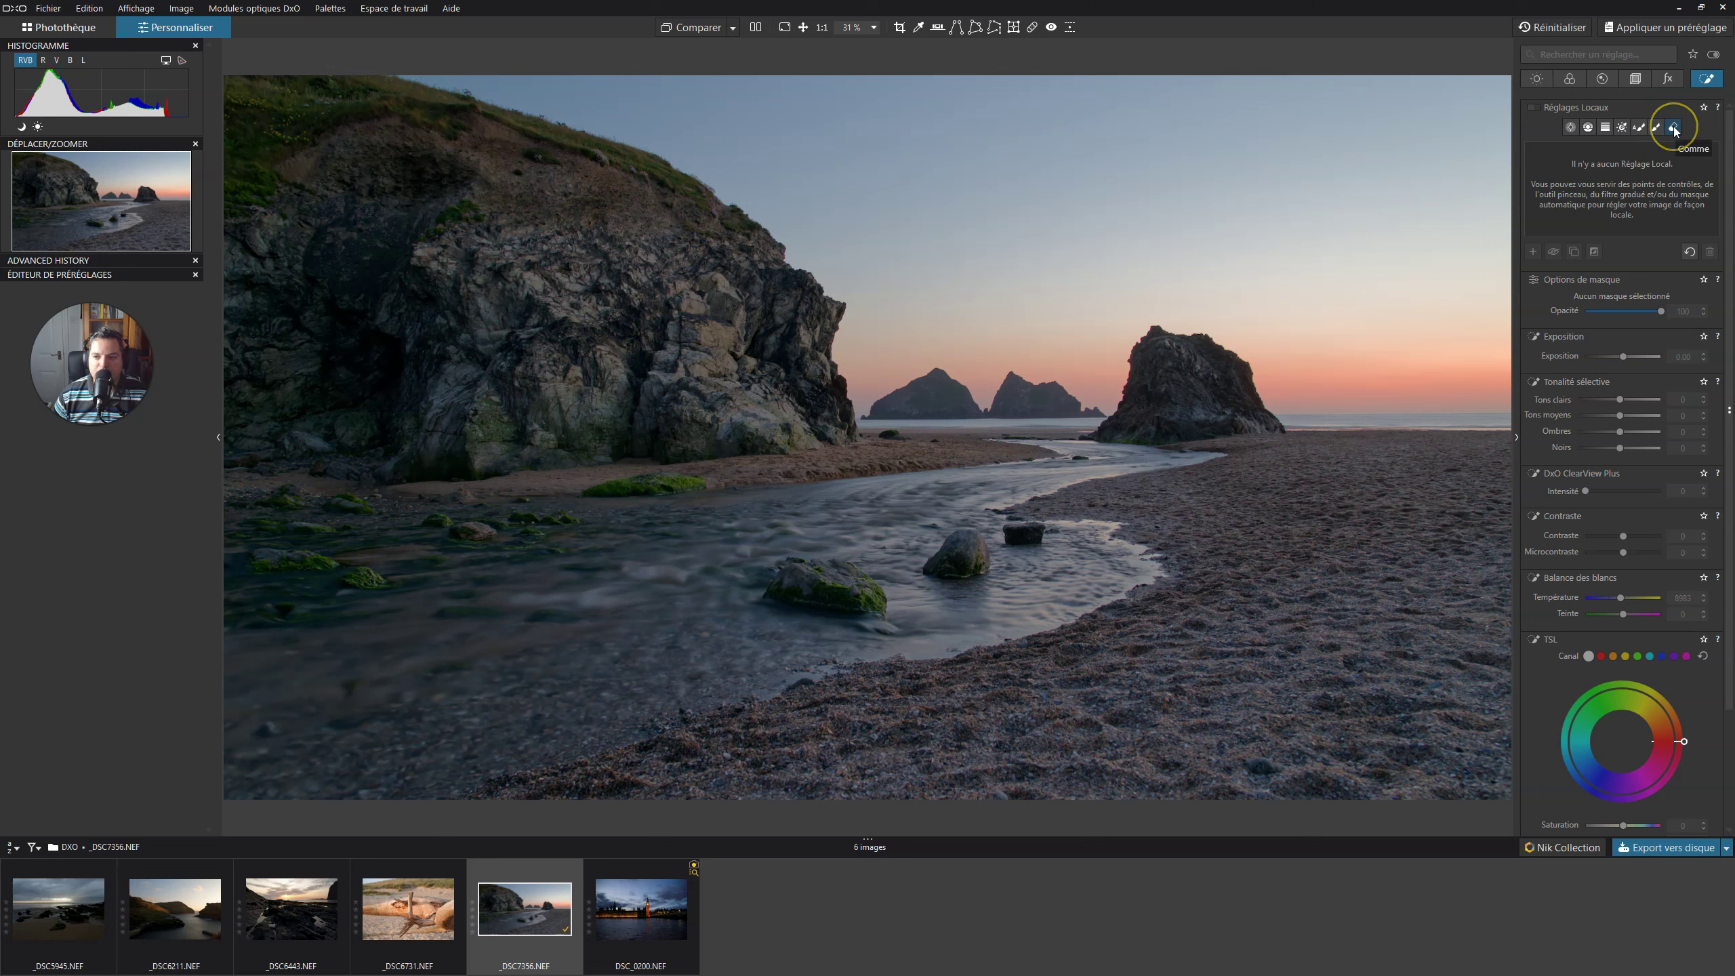
left_click(1550, 127)
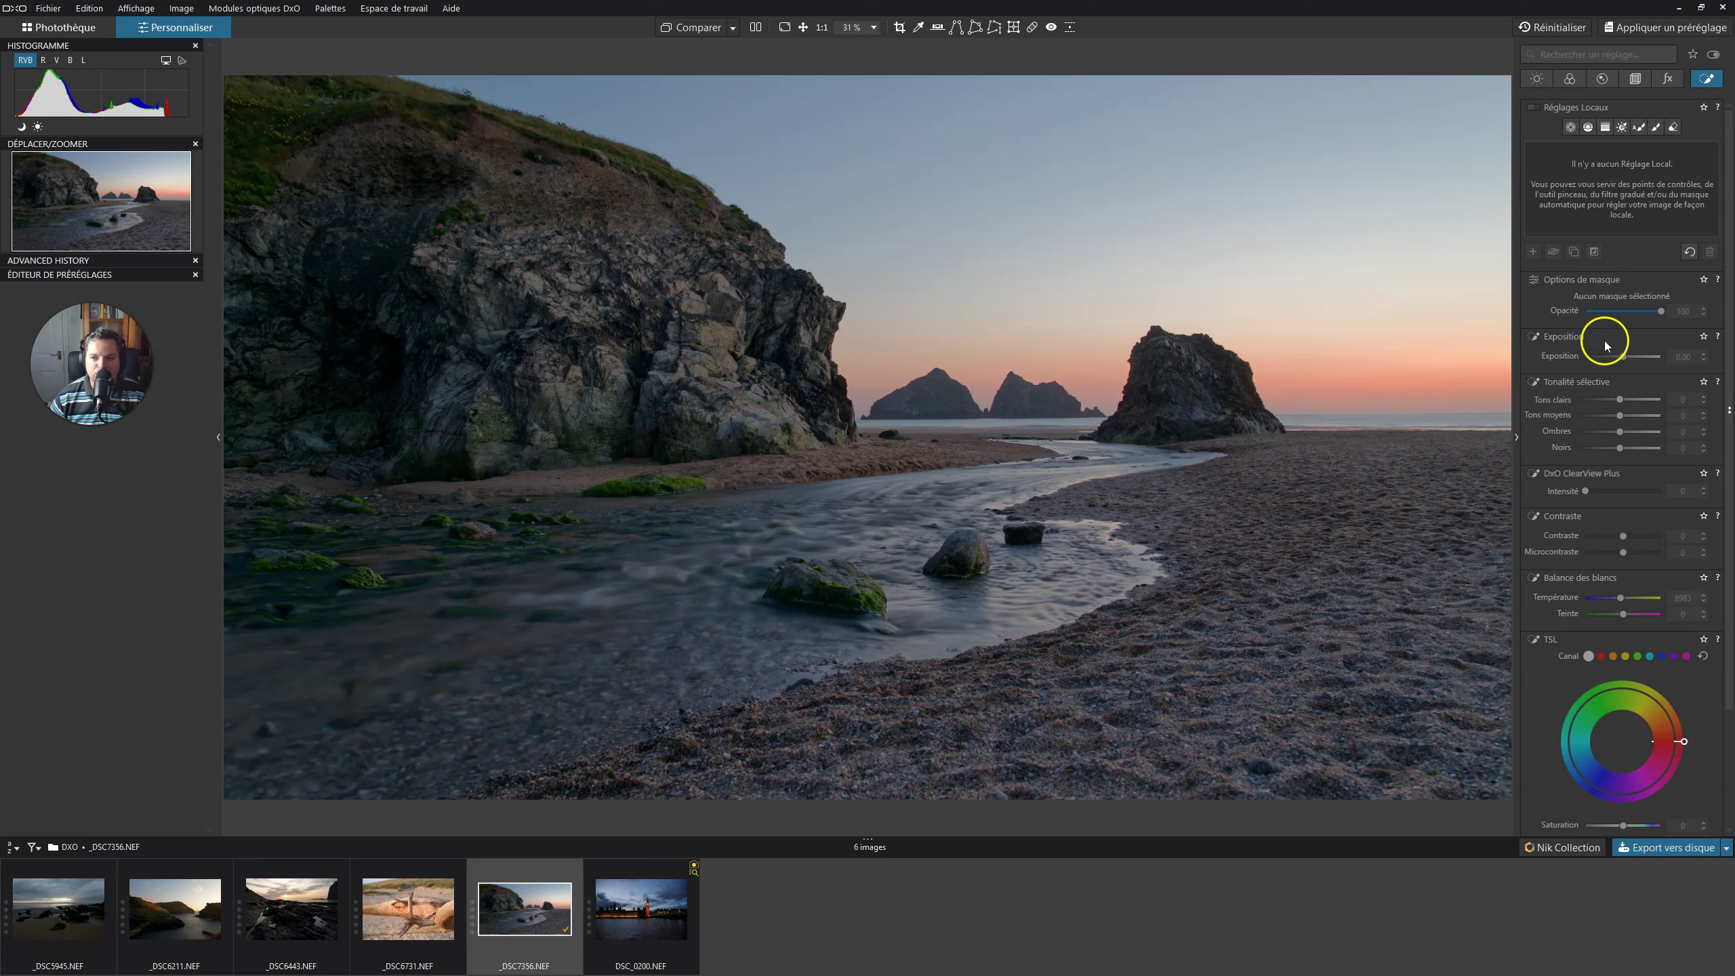
scroll(1606, 339, "down", 2)
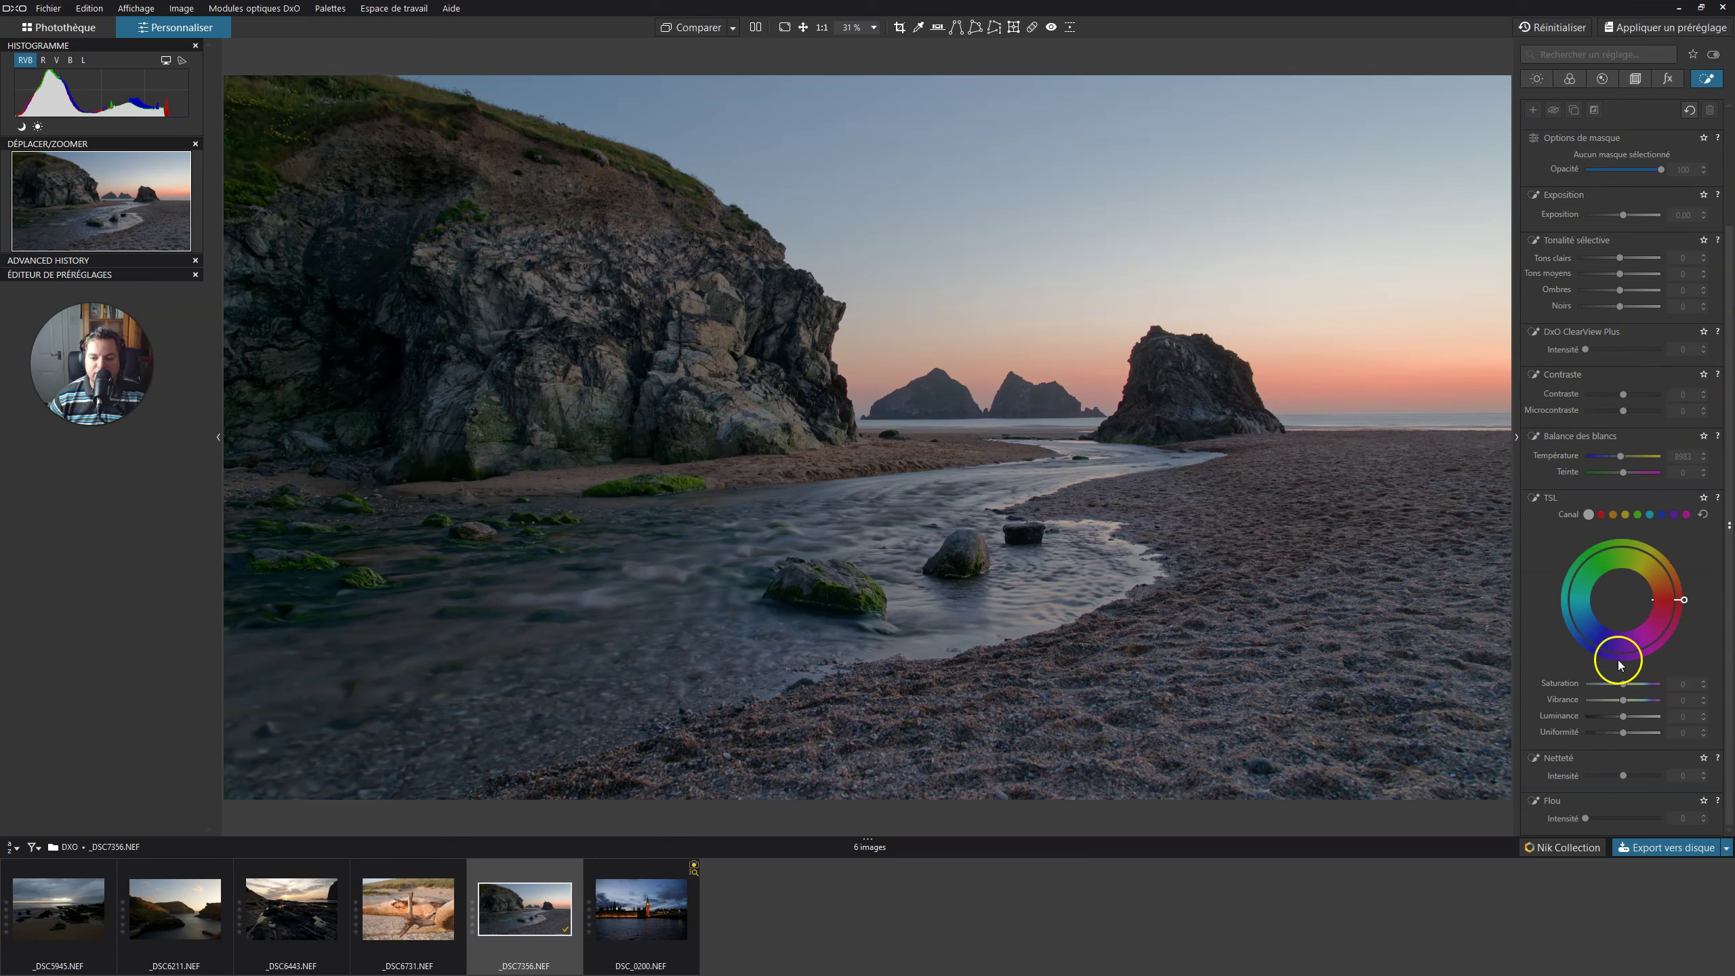
scroll(1610, 280, "up", 2)
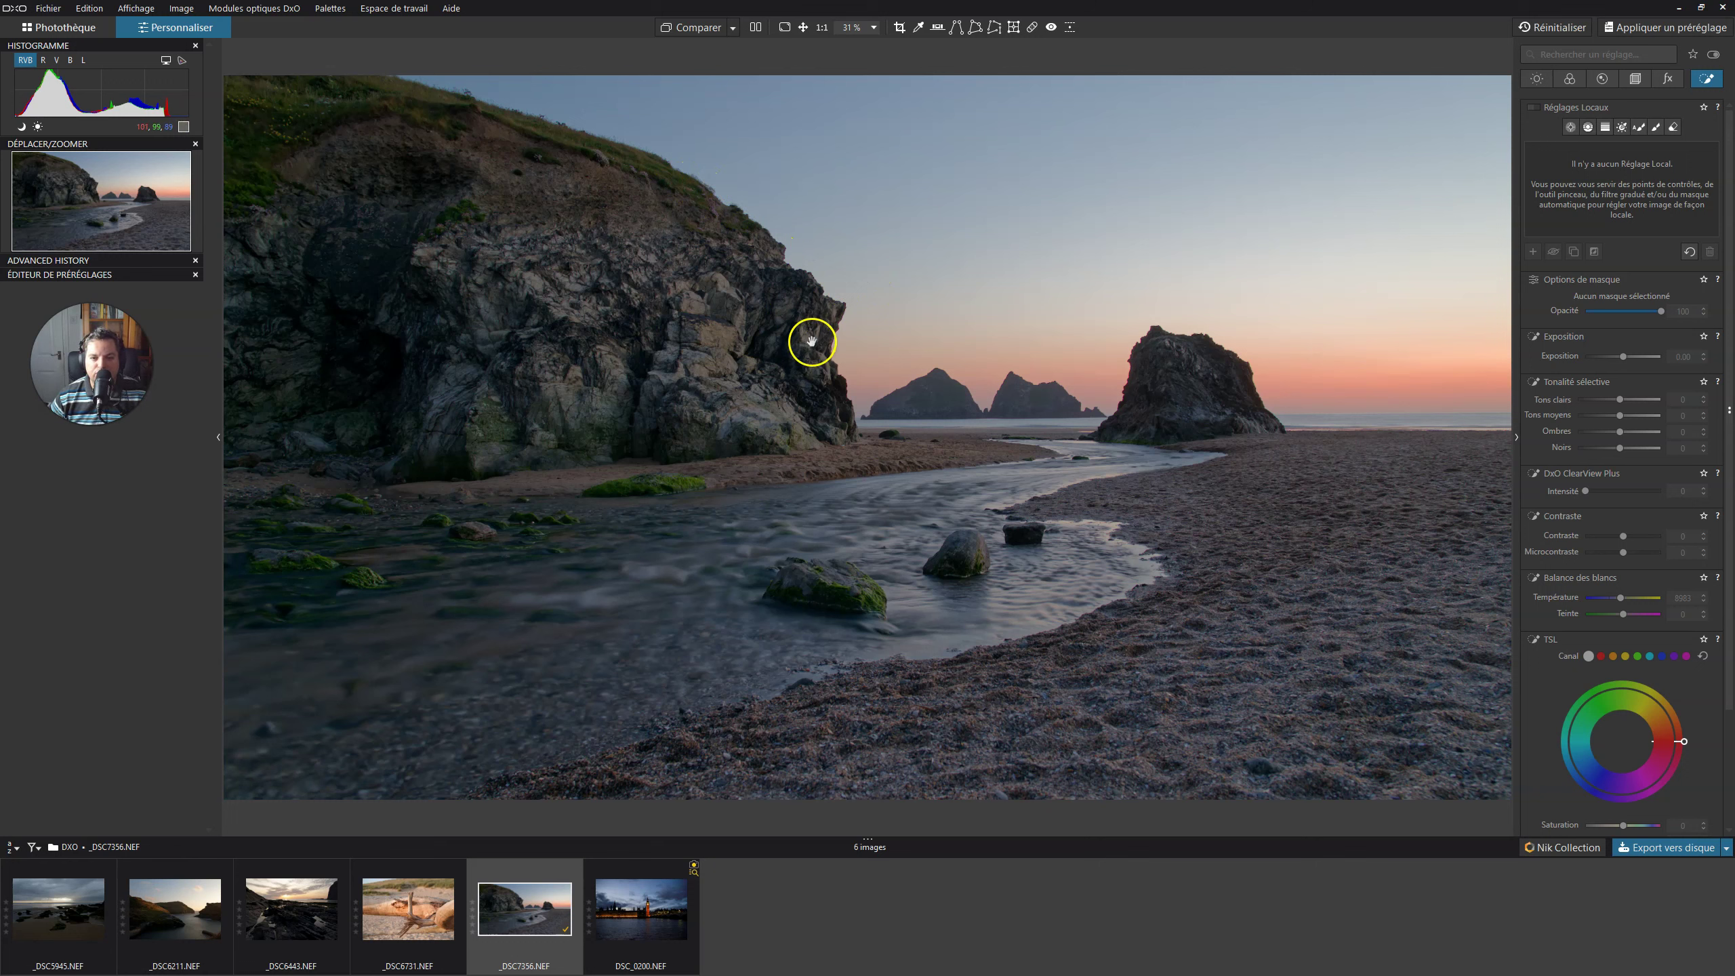
scroll(1651, 319, "down", 2)
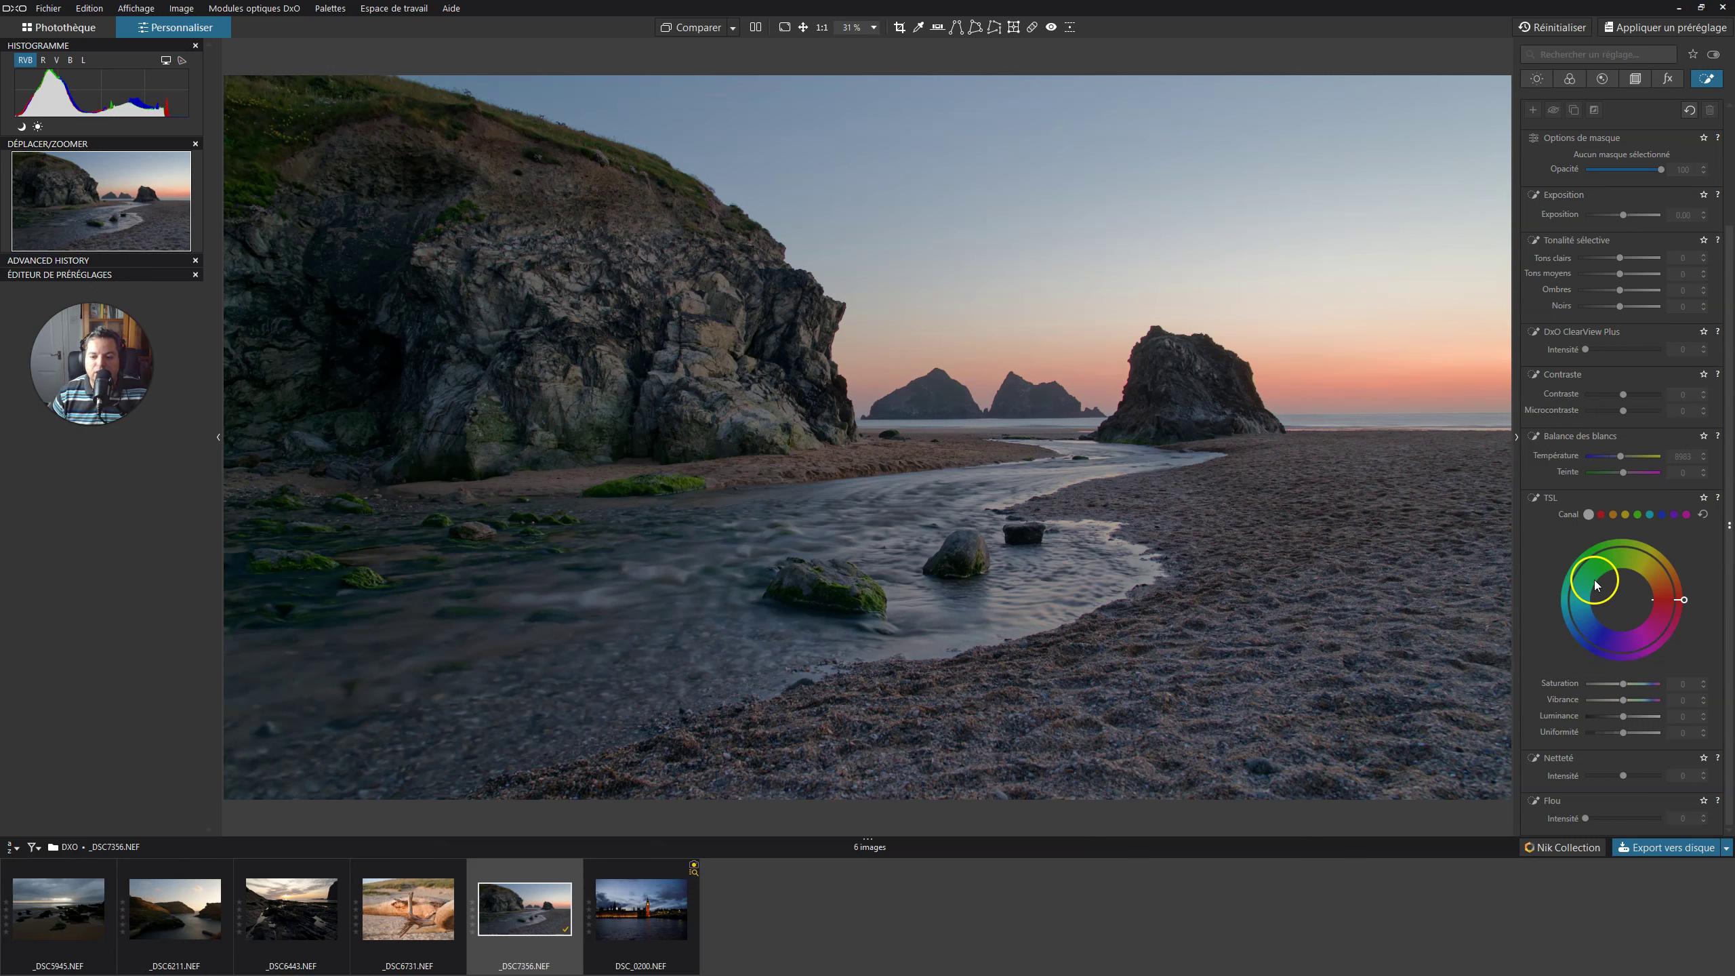
scroll(1640, 571, "up", 3)
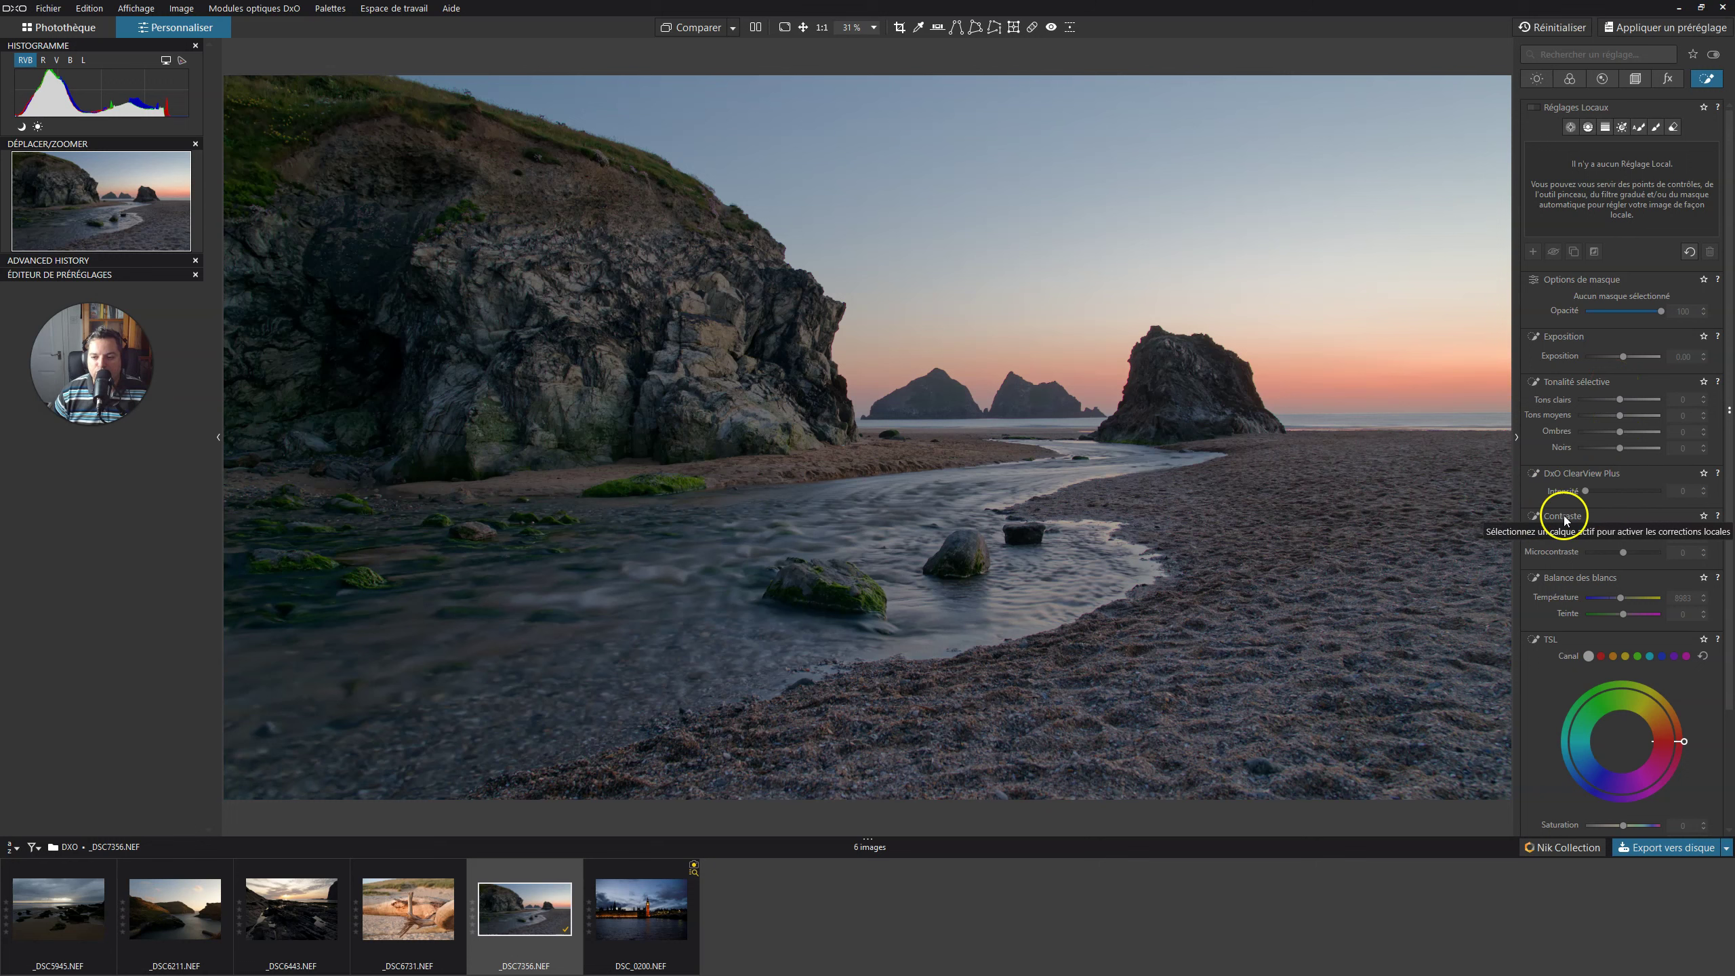
scroll(1604, 592, "down", 3)
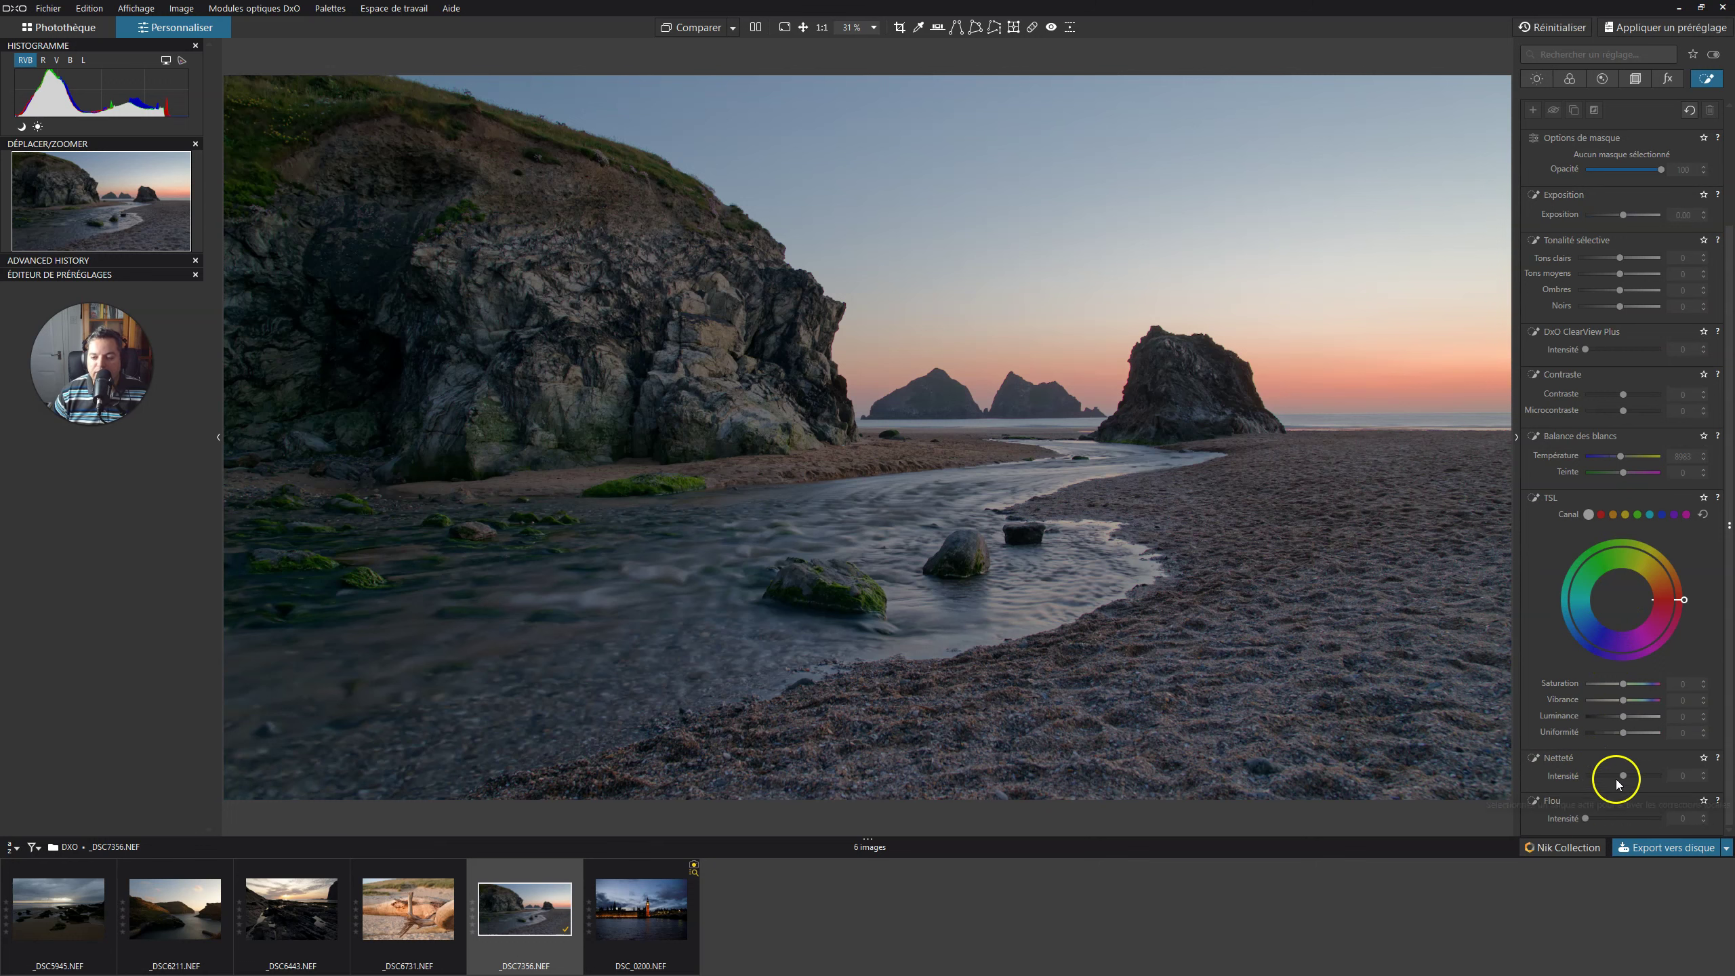
scroll(1615, 775, "up", 3)
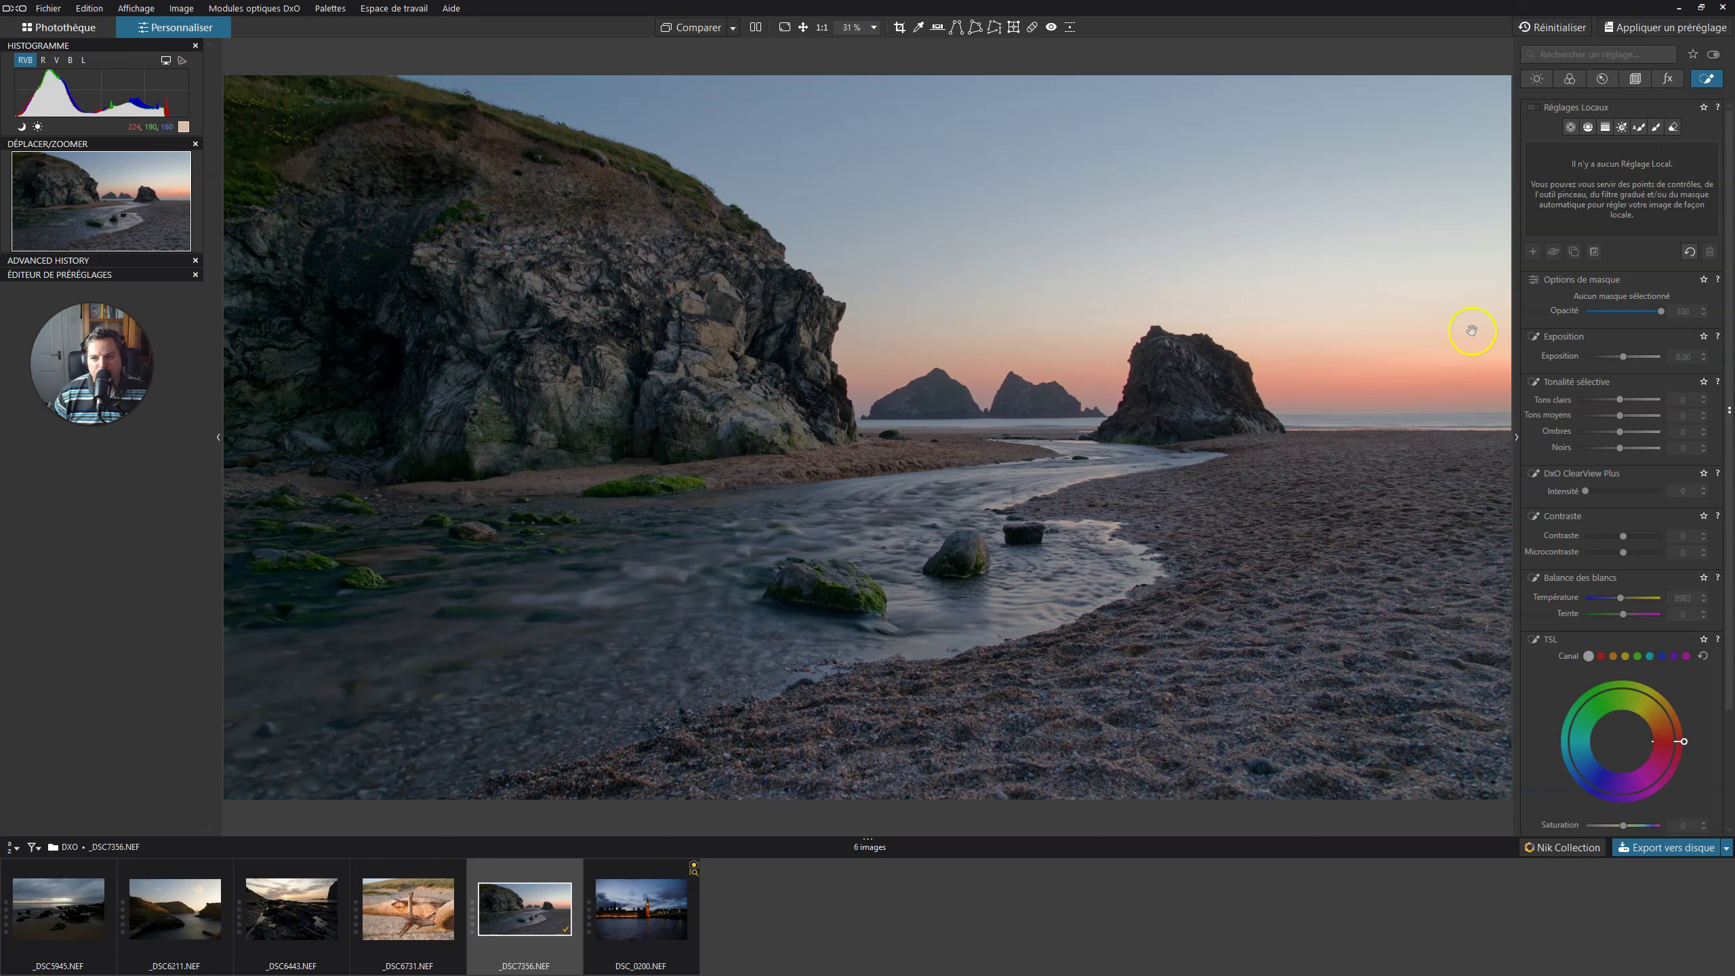
Place a large Point de contrôle on the shaded cliff face and display its mask
left_click(1571, 127)
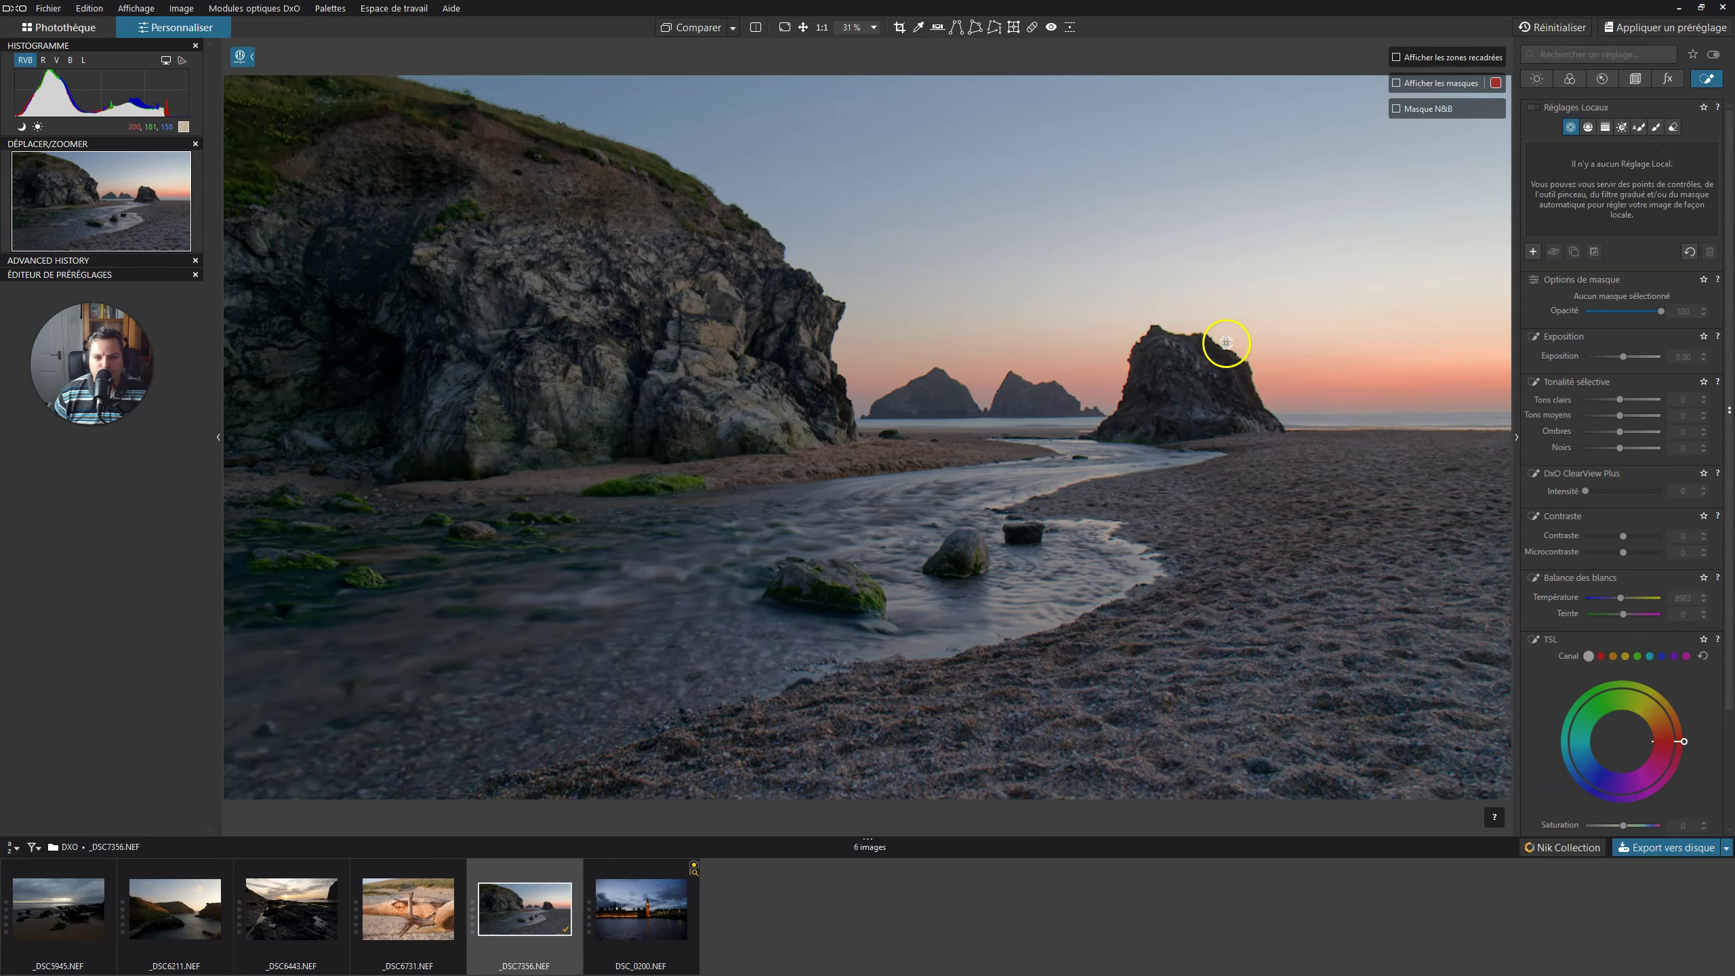
left_click(374, 359)
left_click_drag(430, 342, 580, 326)
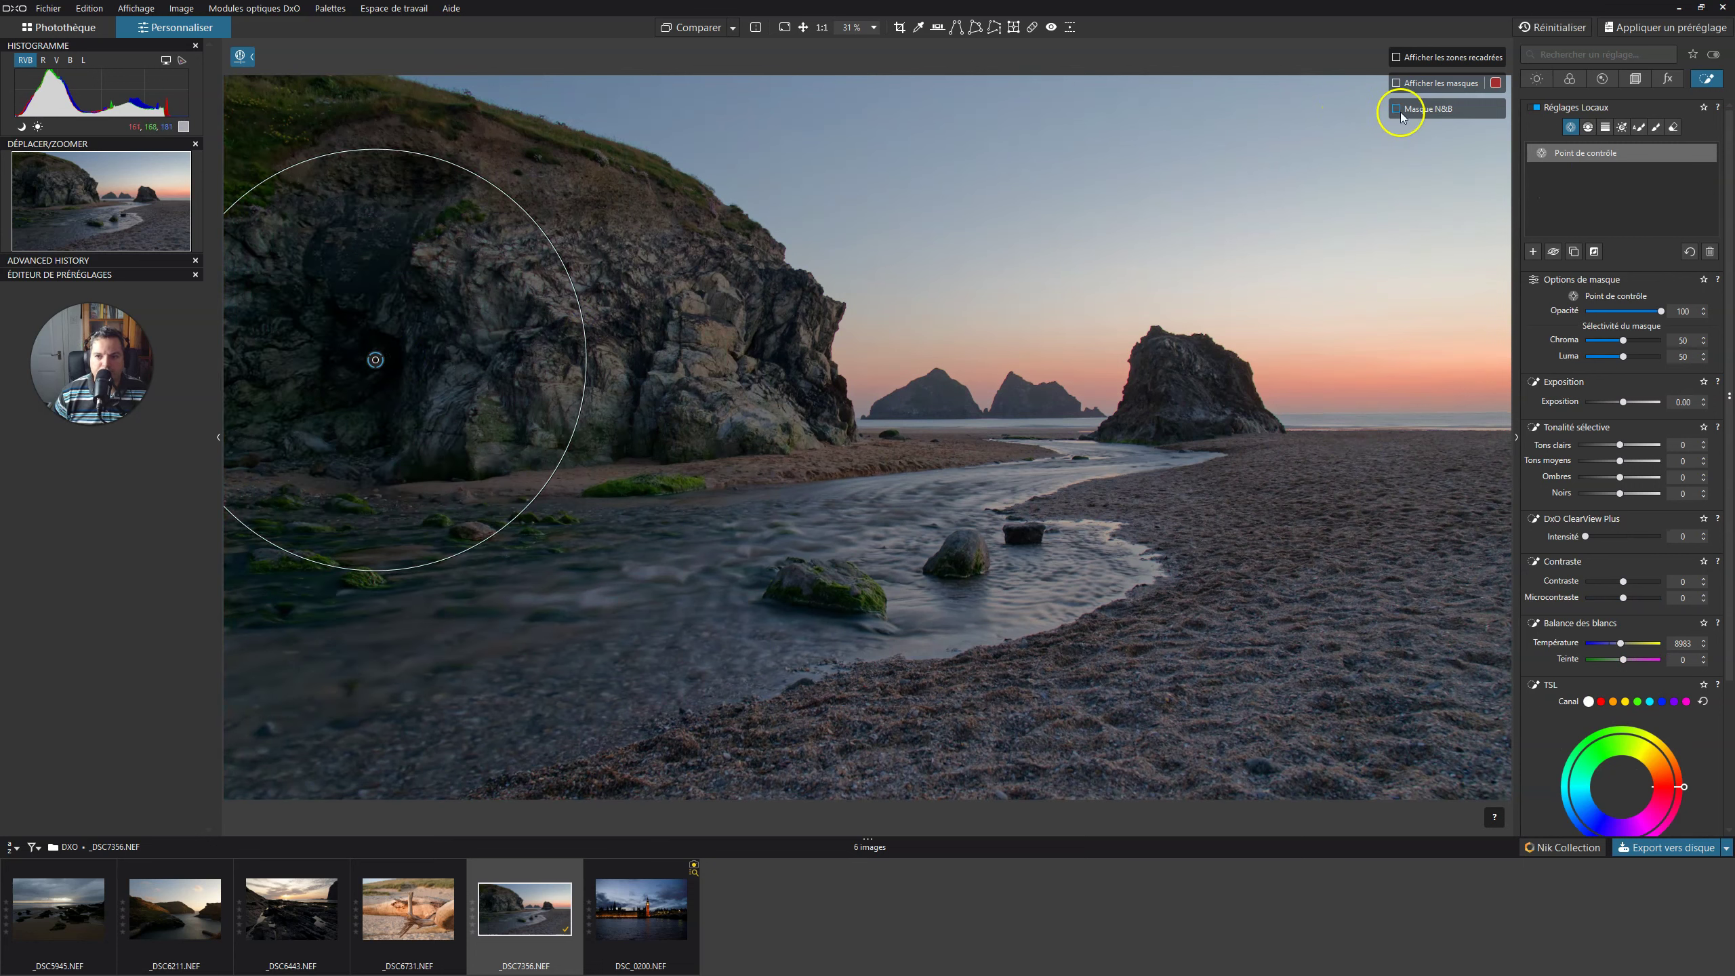
left_click(1393, 83)
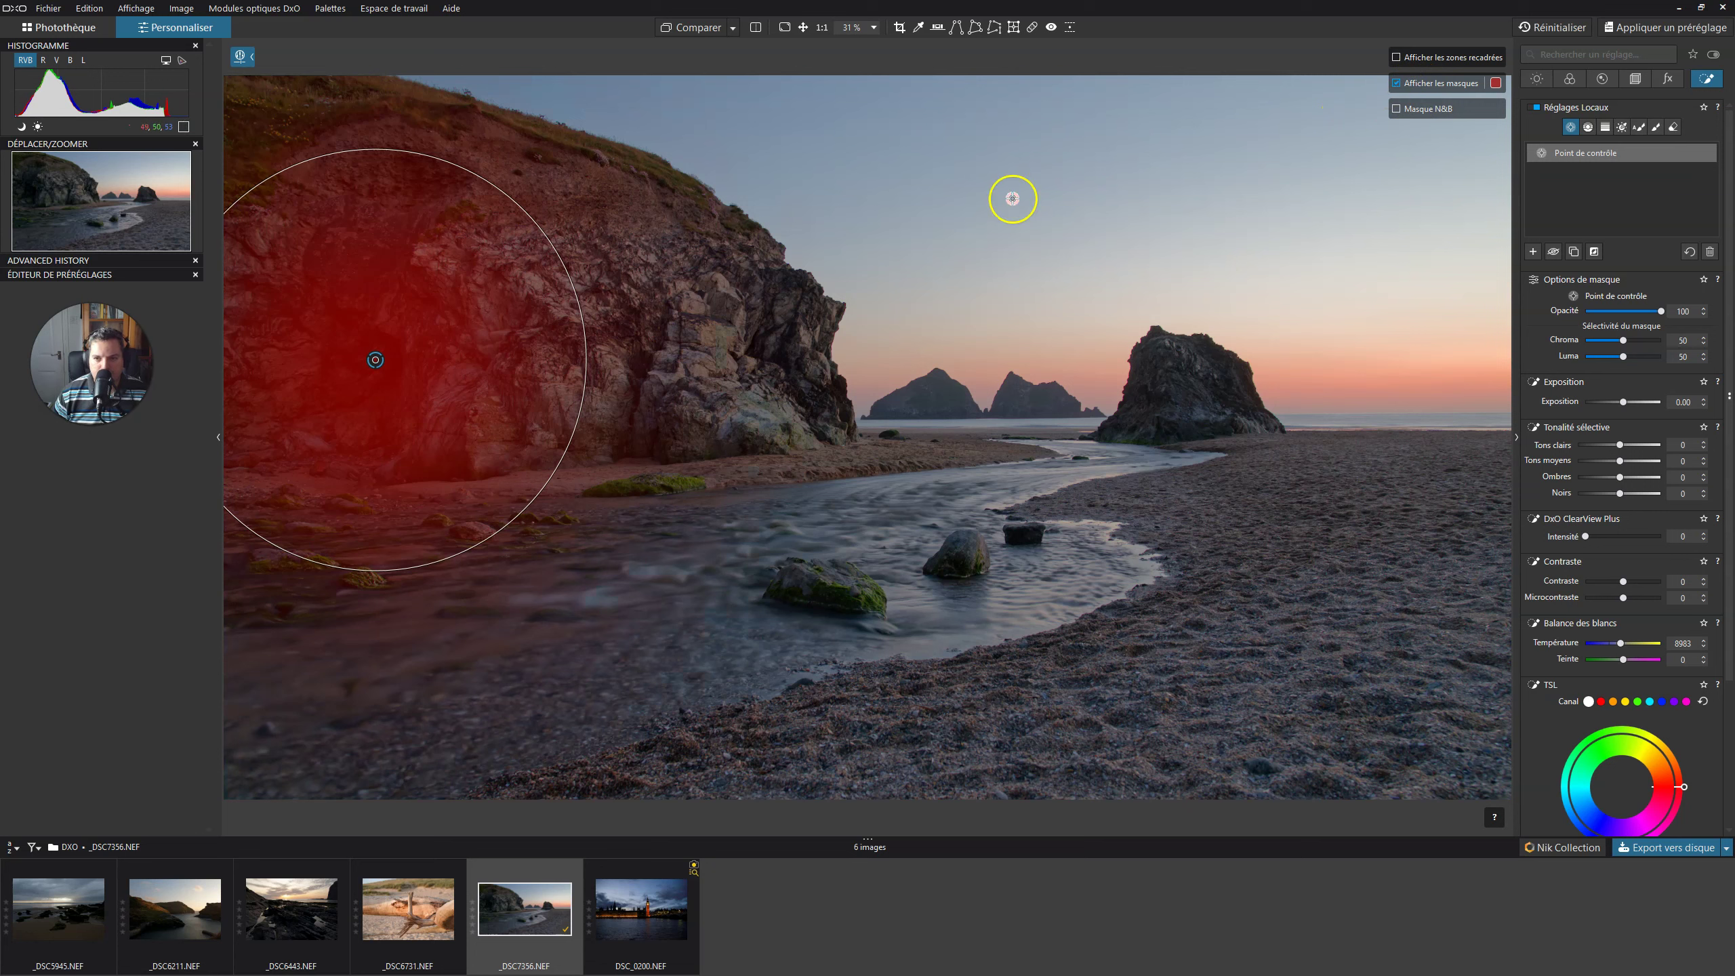
Set the red mask overlay's alpha to 255
left_click(1496, 83)
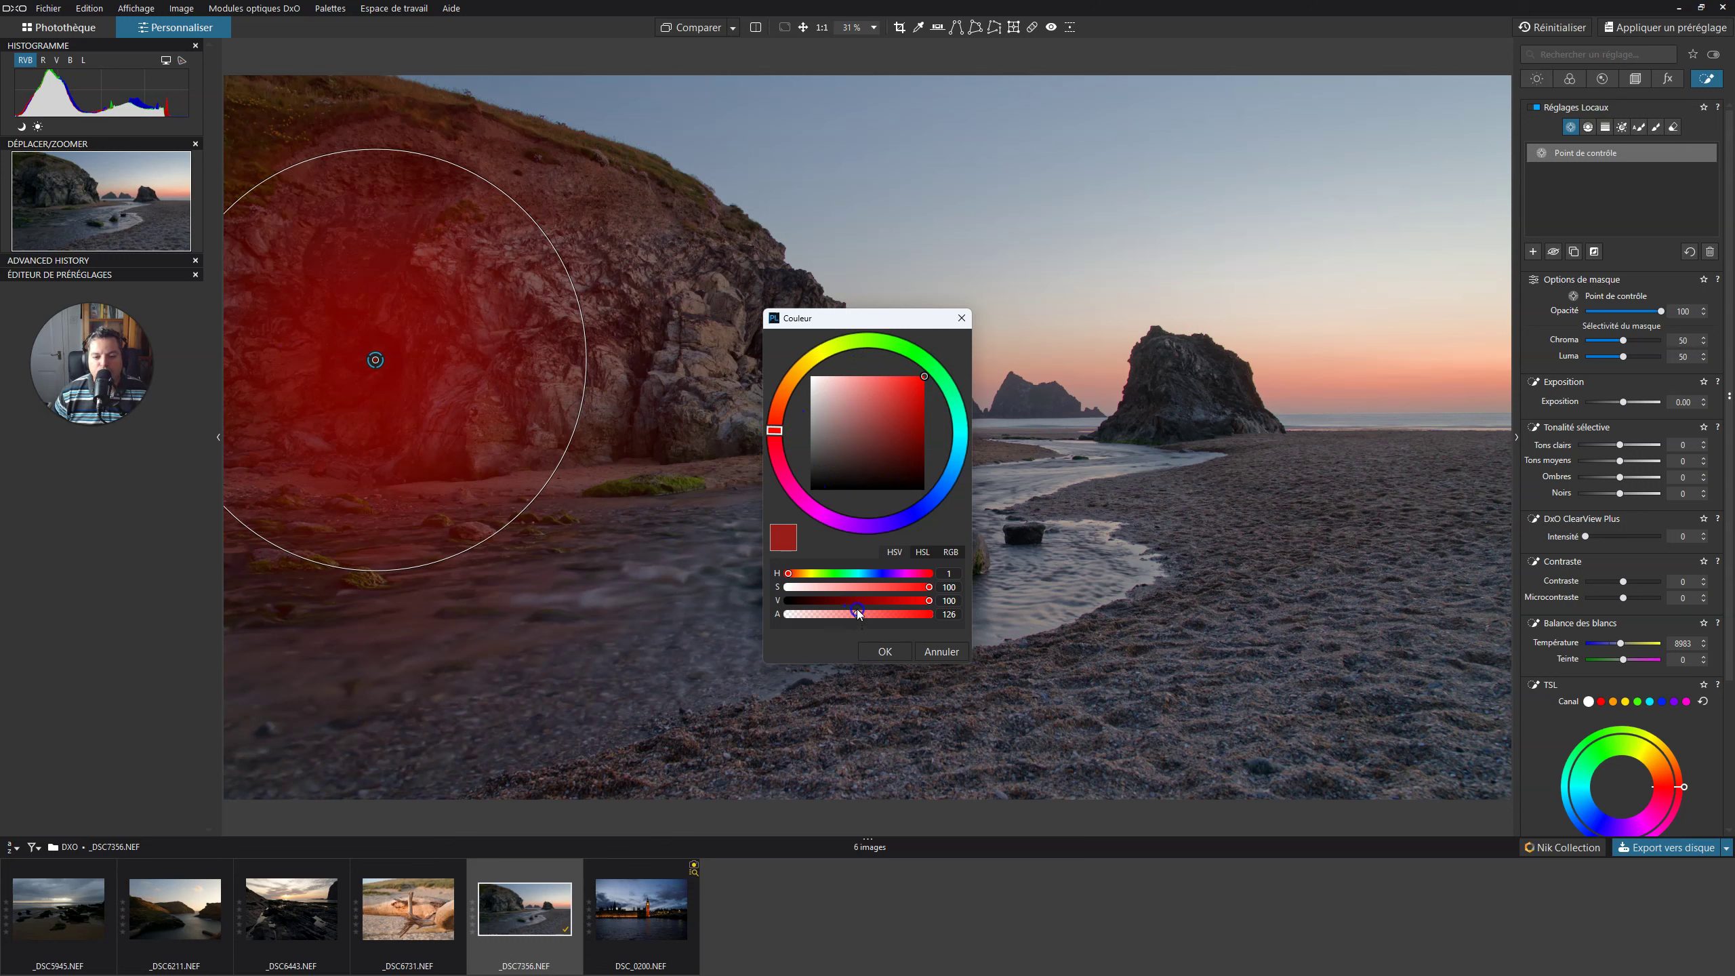
left_click_drag(857, 615, 936, 615)
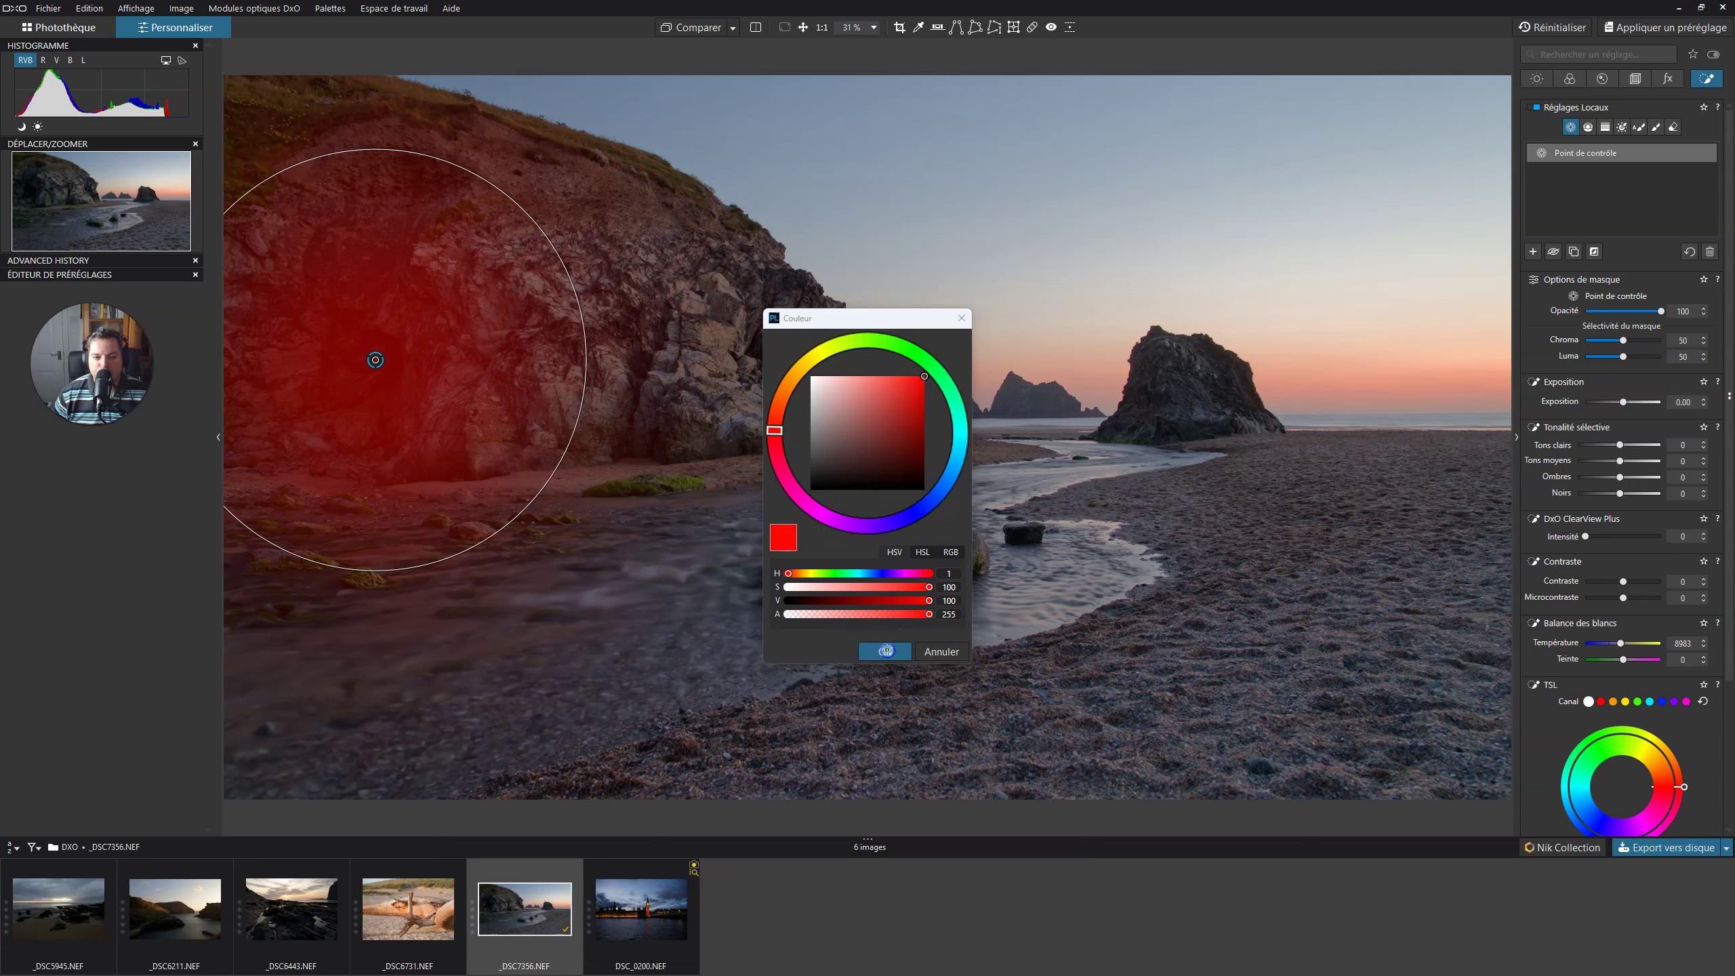
left_click(885, 652)
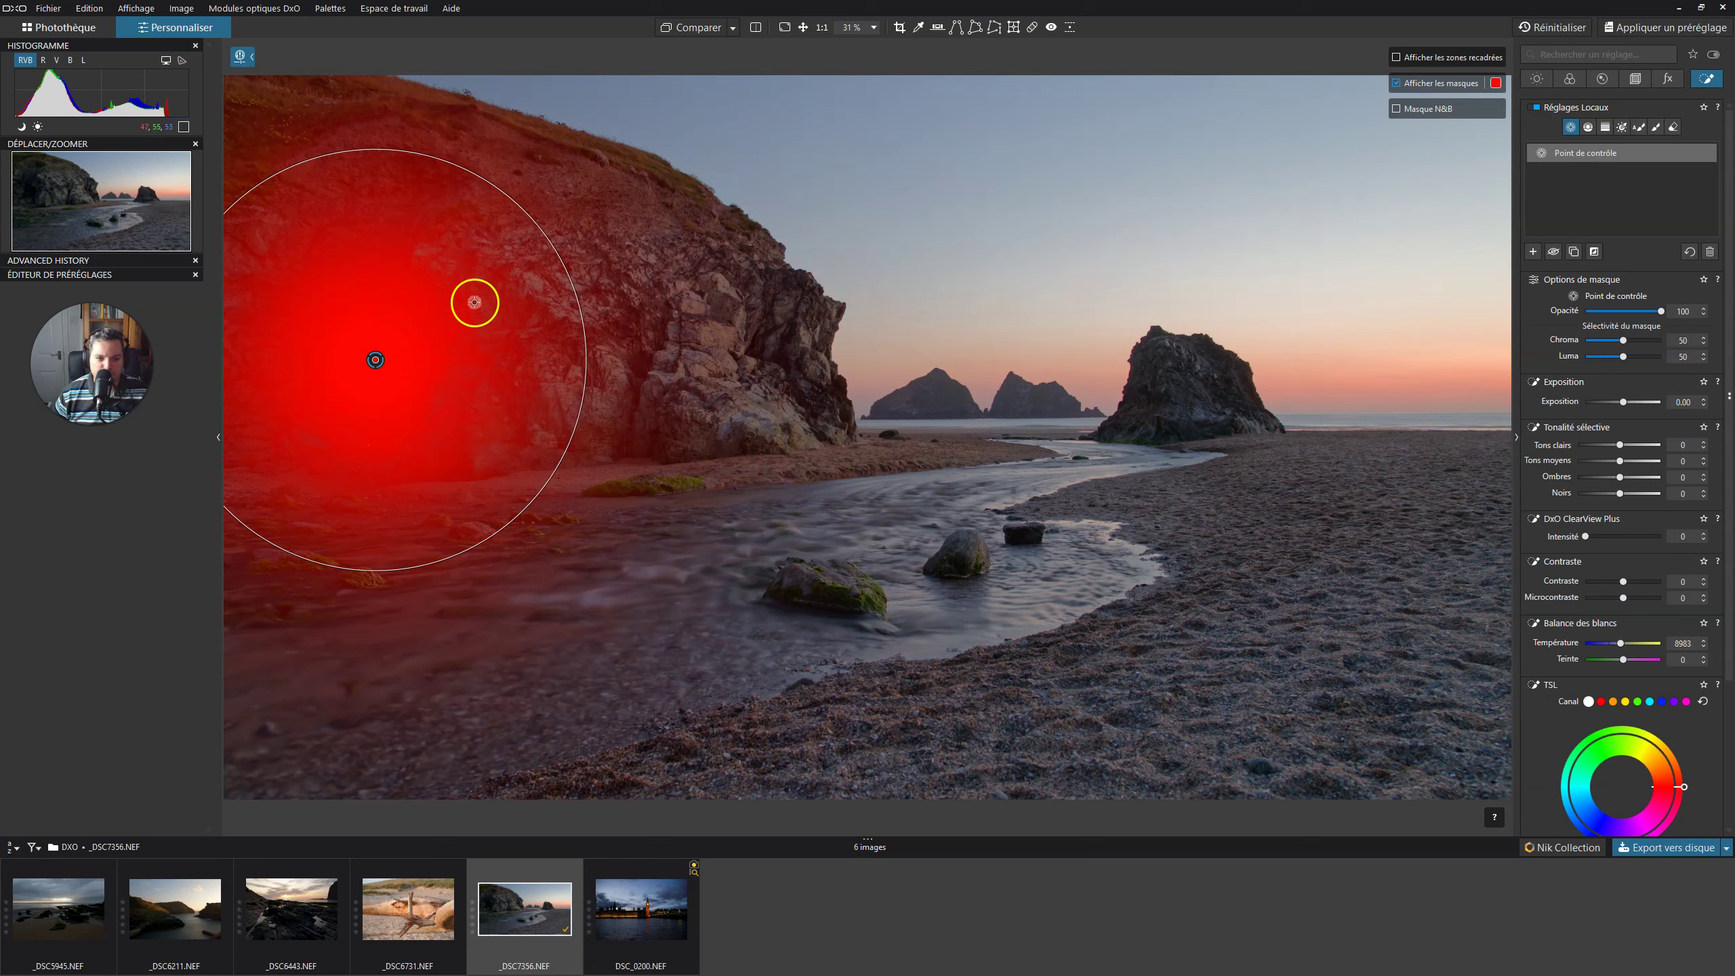
Change the mask overlay colour to blue with hue 226, saturation 100, value 100 and alpha 126
left_click(1495, 82)
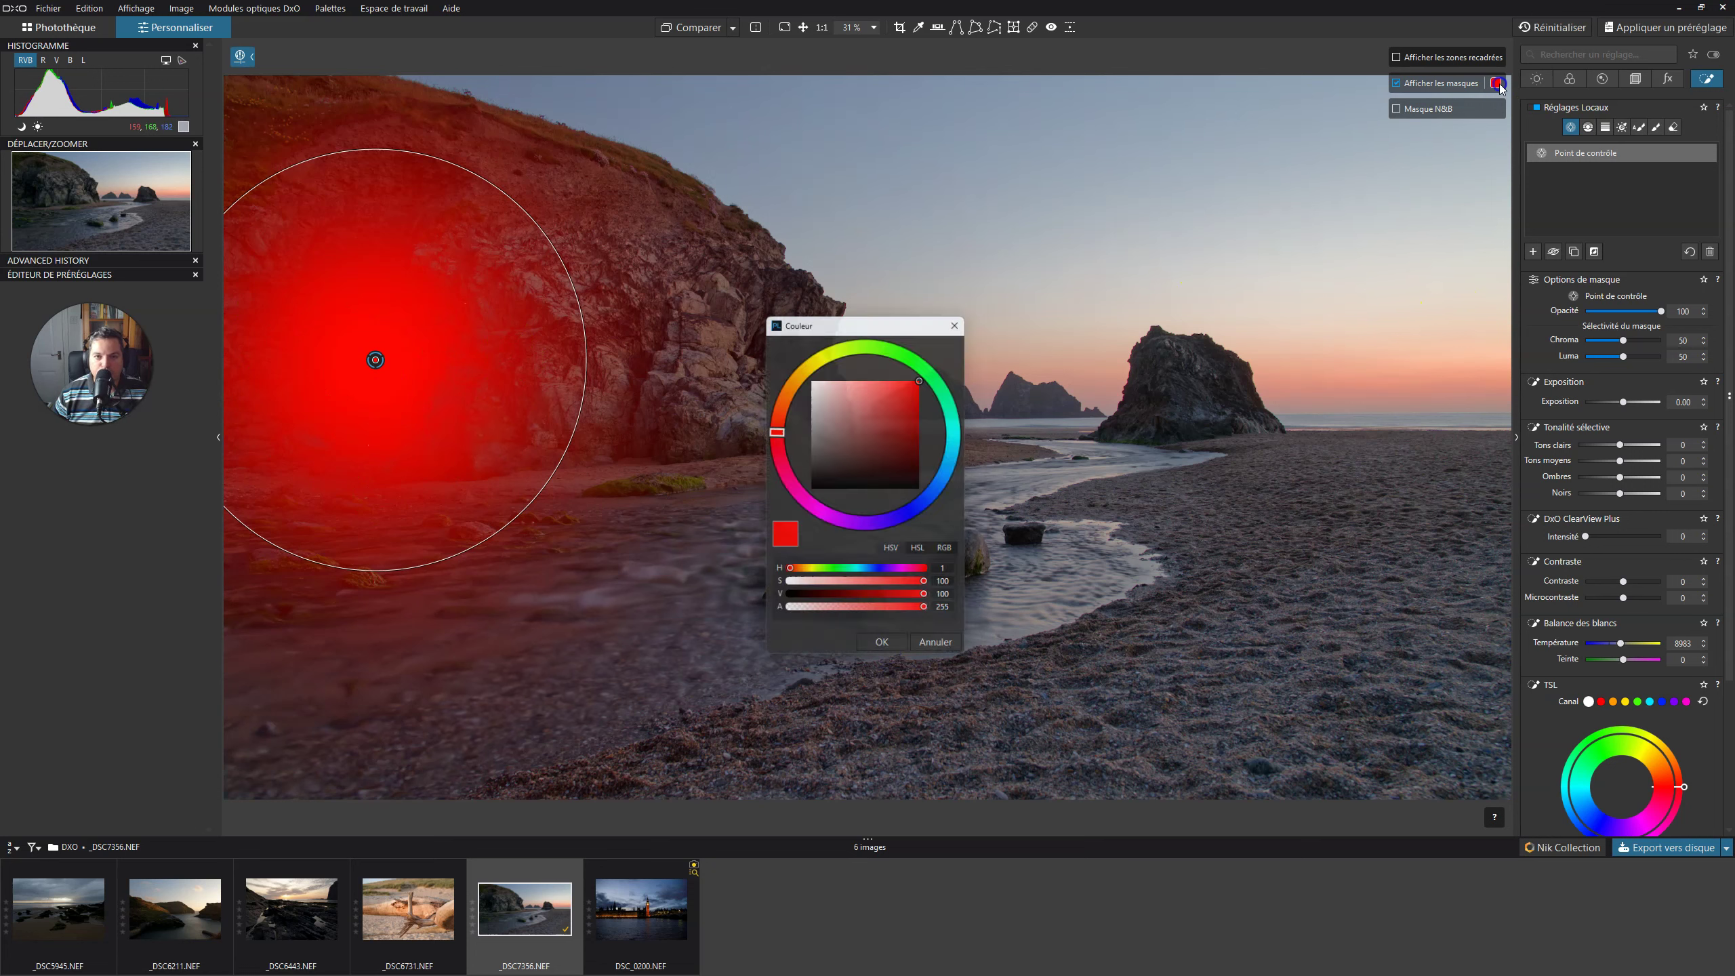
left_click_drag(930, 615, 877, 615)
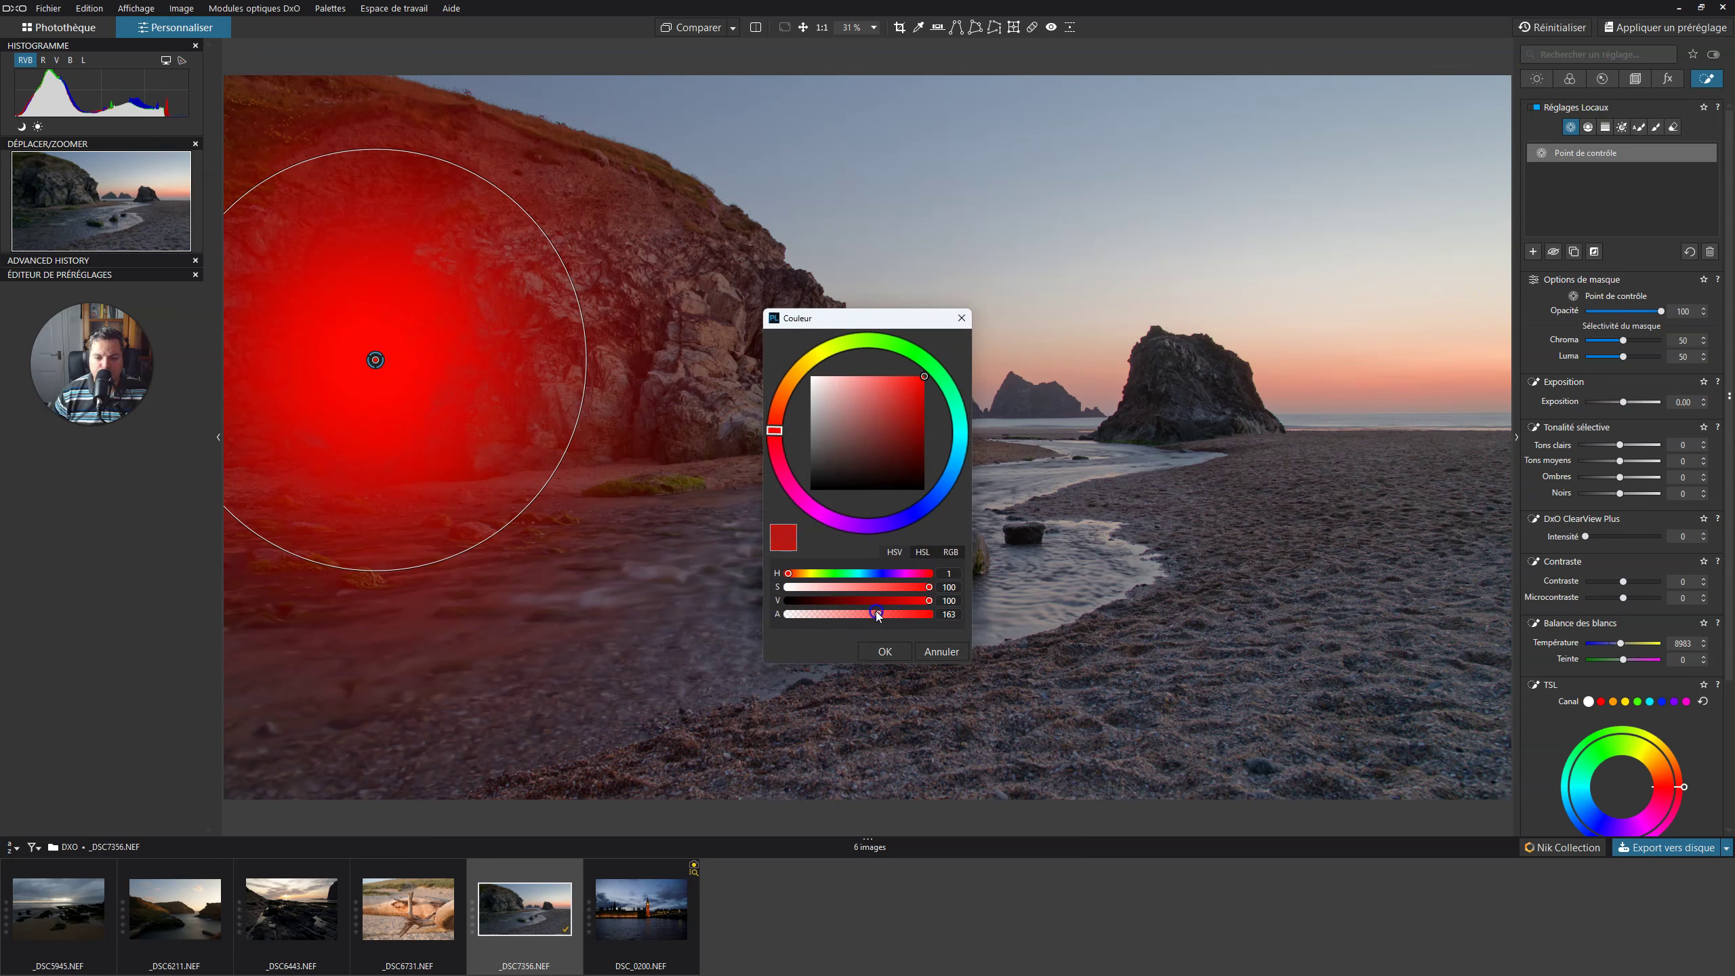
left_click_drag(778, 429, 932, 501)
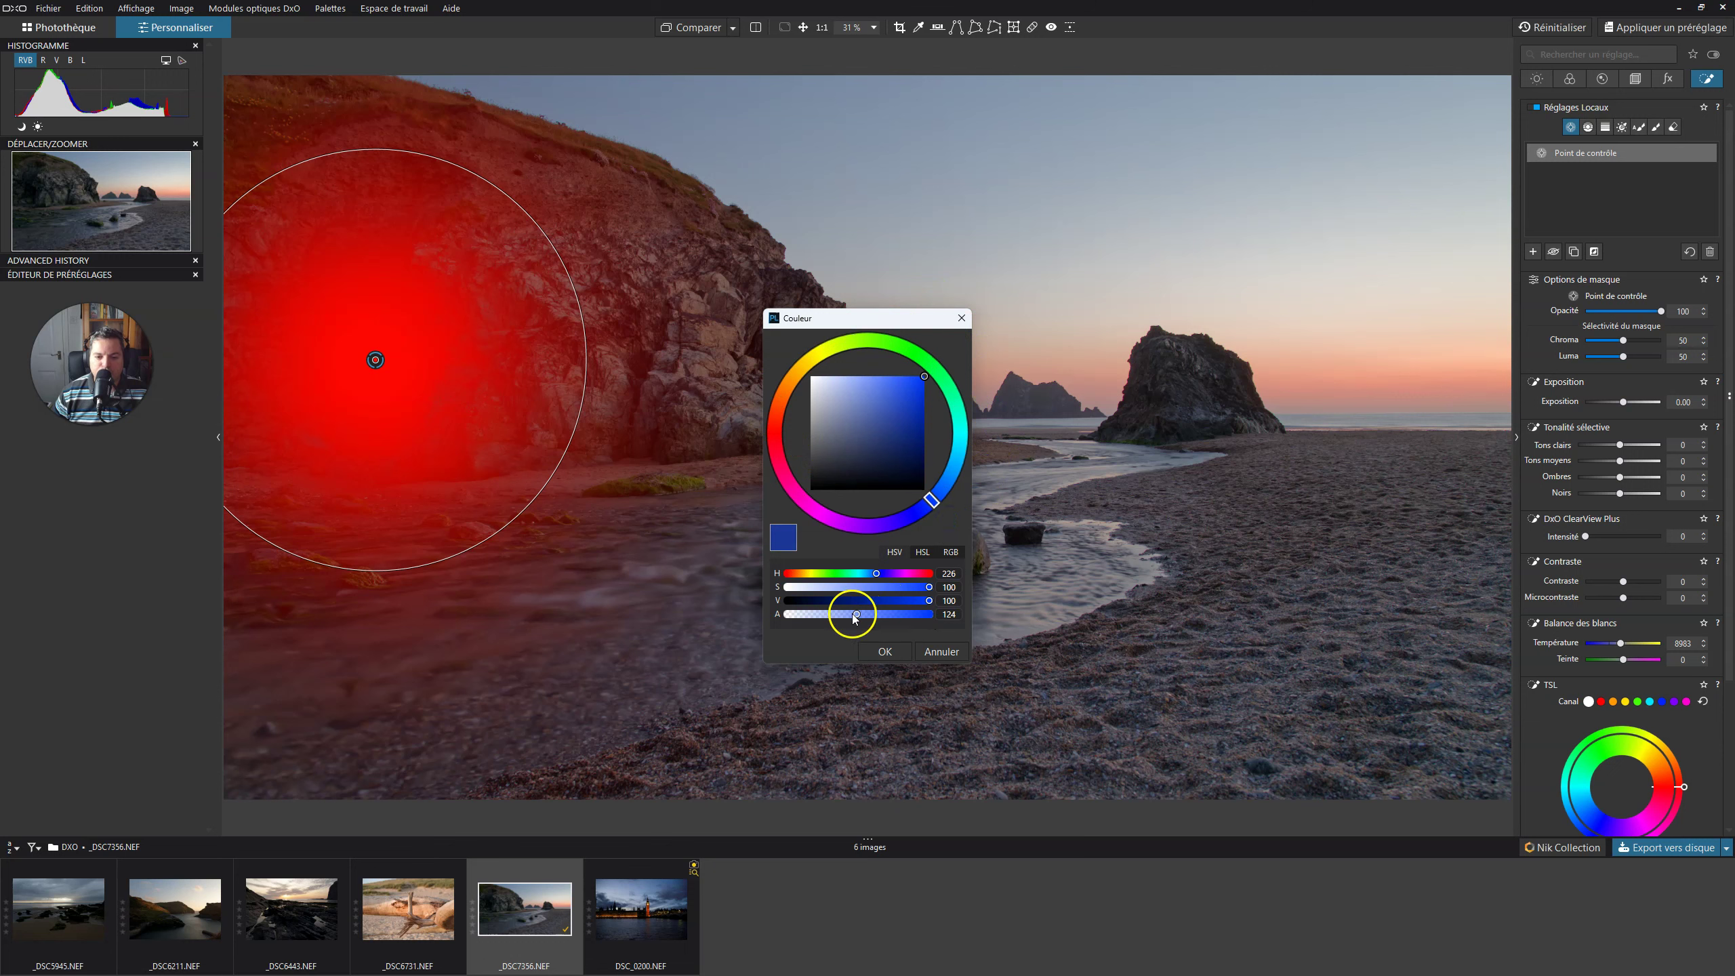
left_click_drag(858, 615, 871, 615)
left_click_drag(861, 601, 935, 596)
left_click(877, 574)
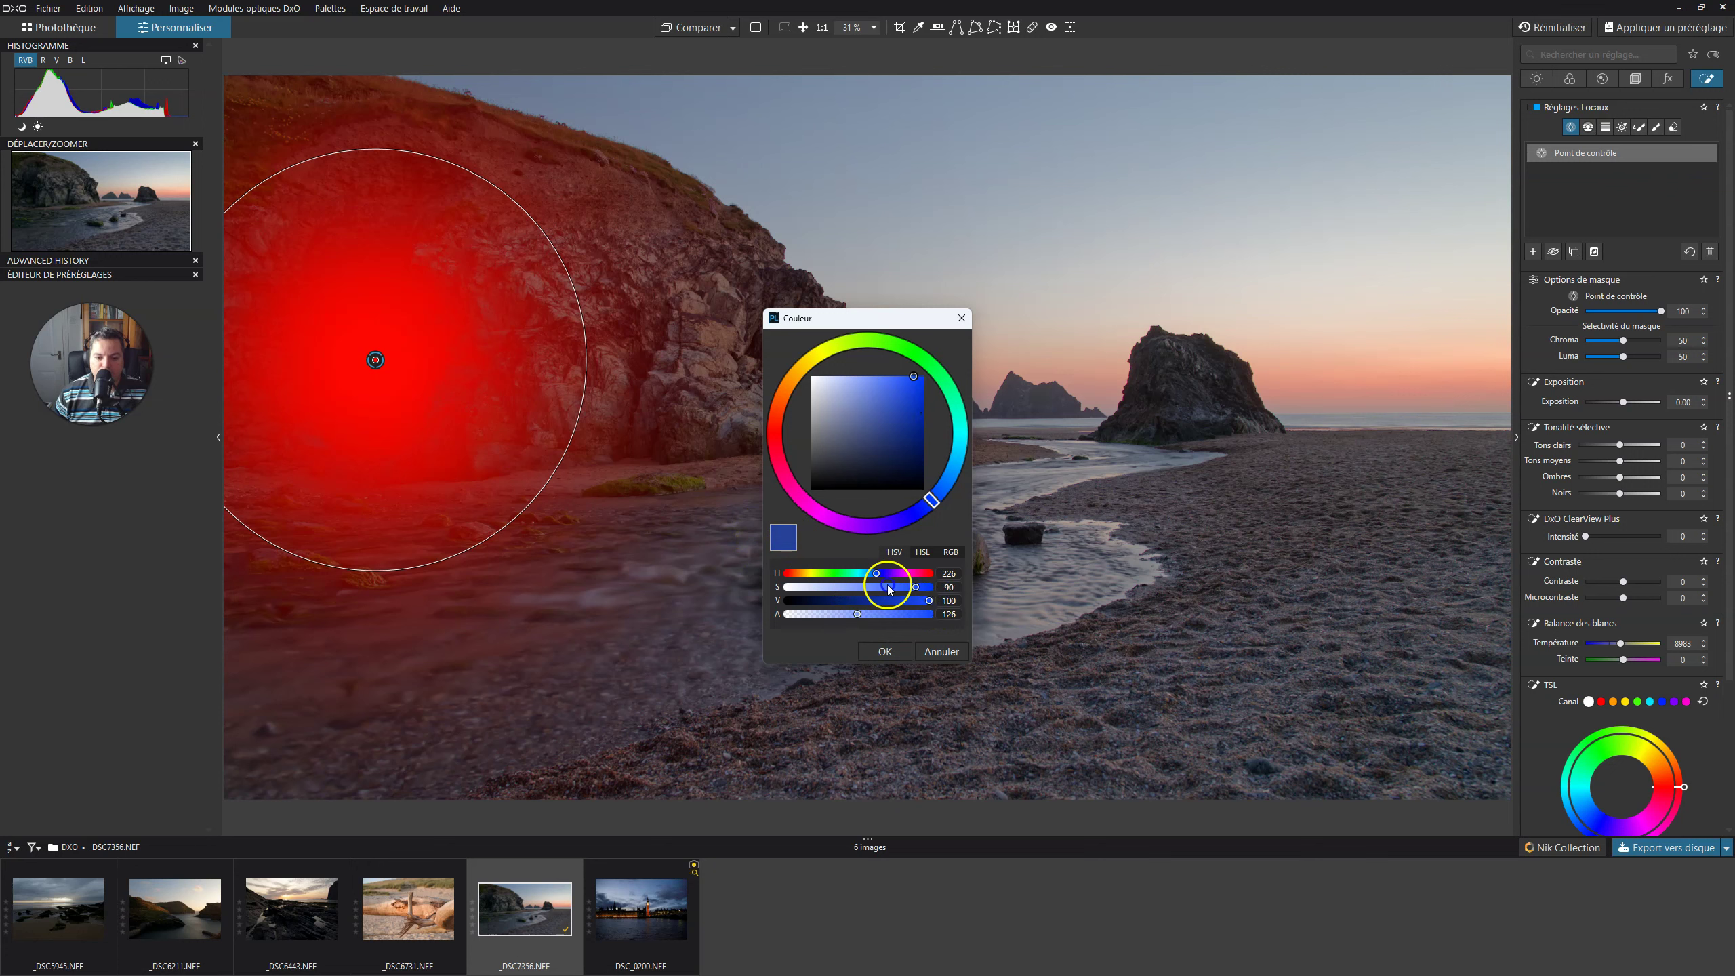
left_click(877, 575)
Compare the HSV, HSL and RGB colour modes, return to HSV and apply the blue mask colour
left_click(896, 552)
left_click(923, 552)
left_click(951, 552)
left_click(922, 552)
left_click(943, 552)
left_click(901, 553)
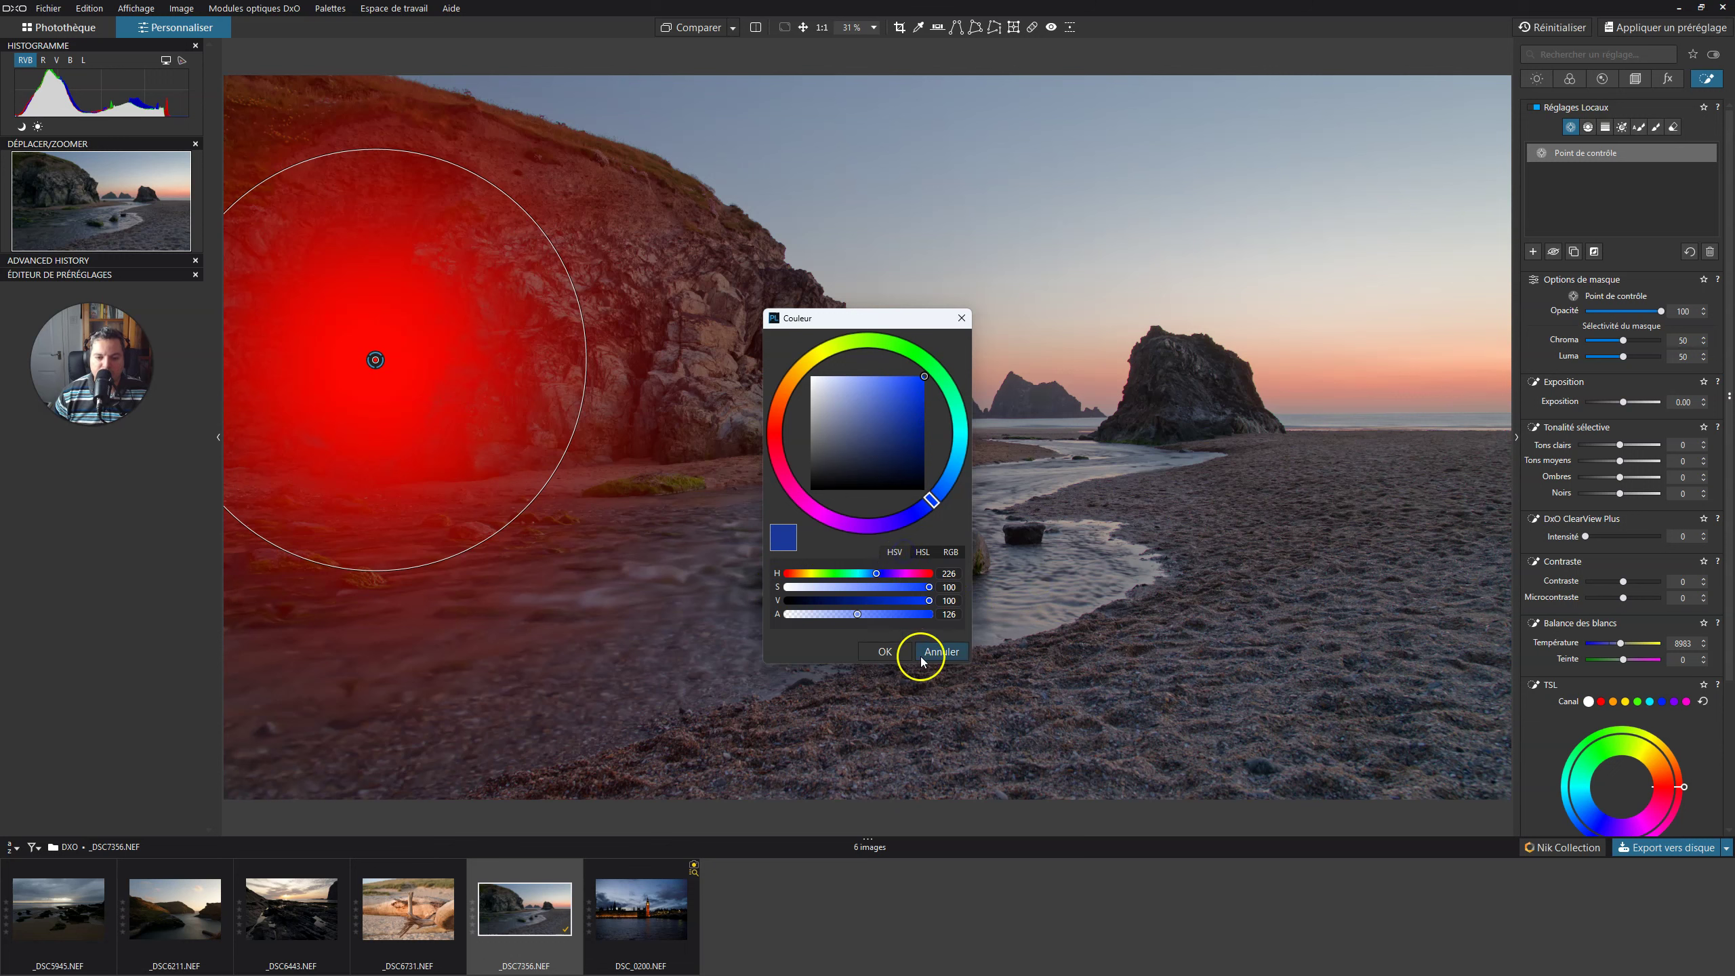
left_click(951, 554)
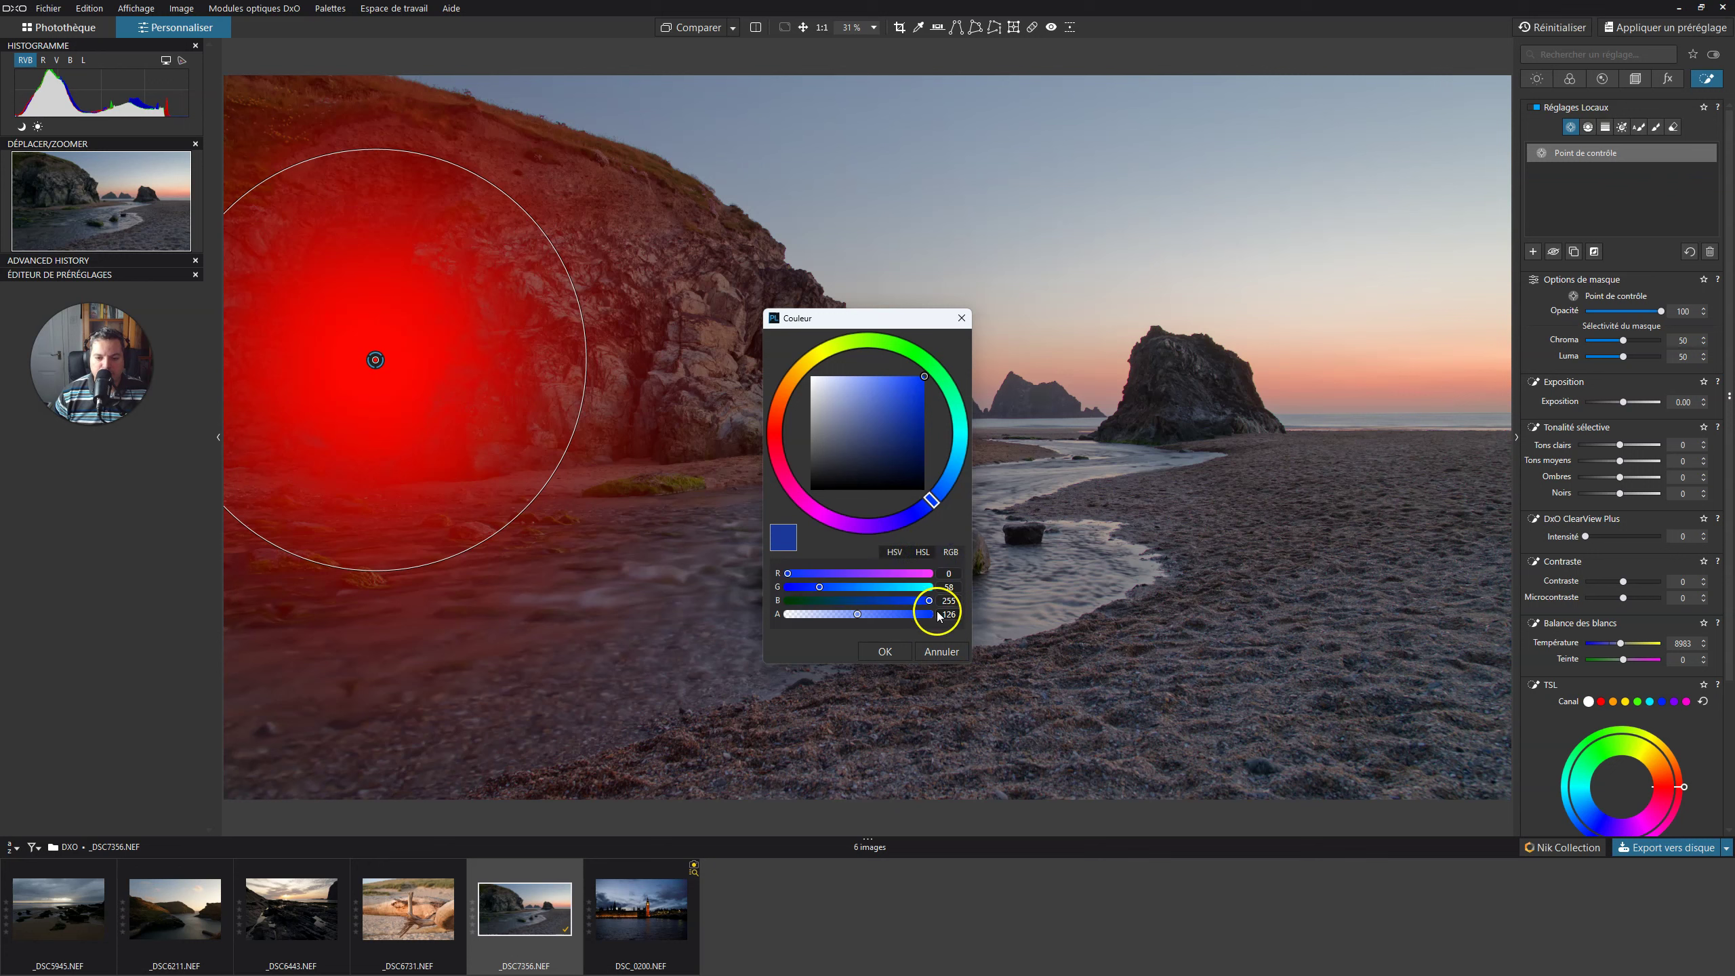
left_click(896, 552)
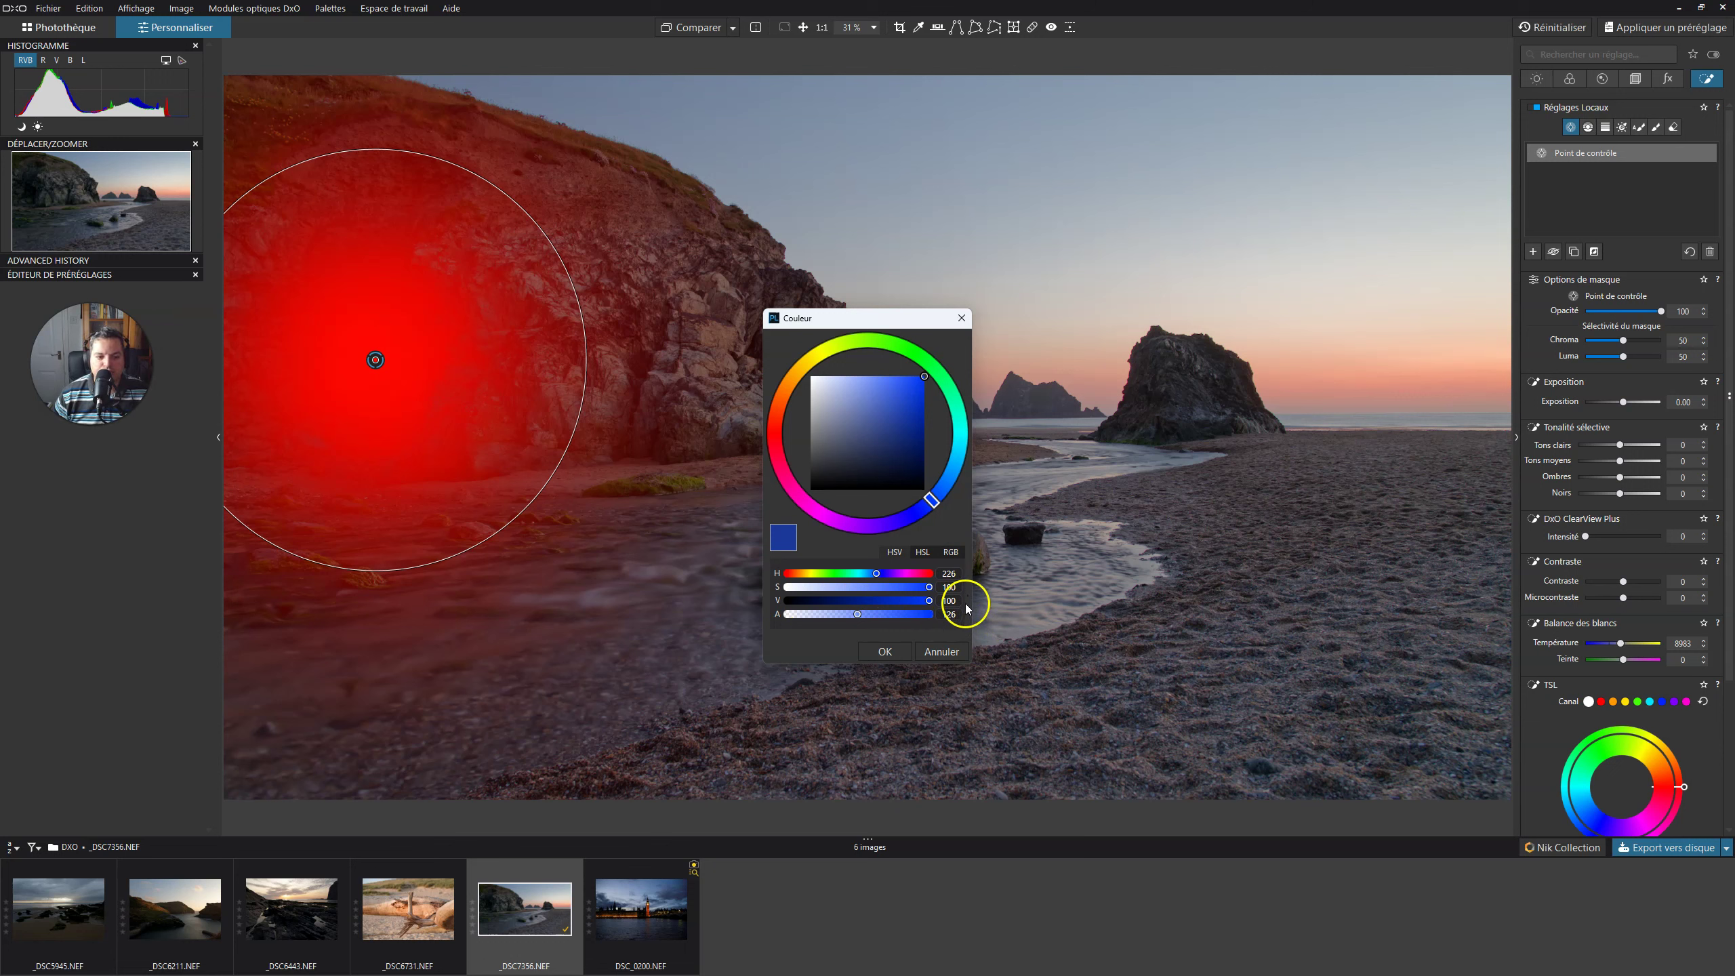
left_click(886, 652)
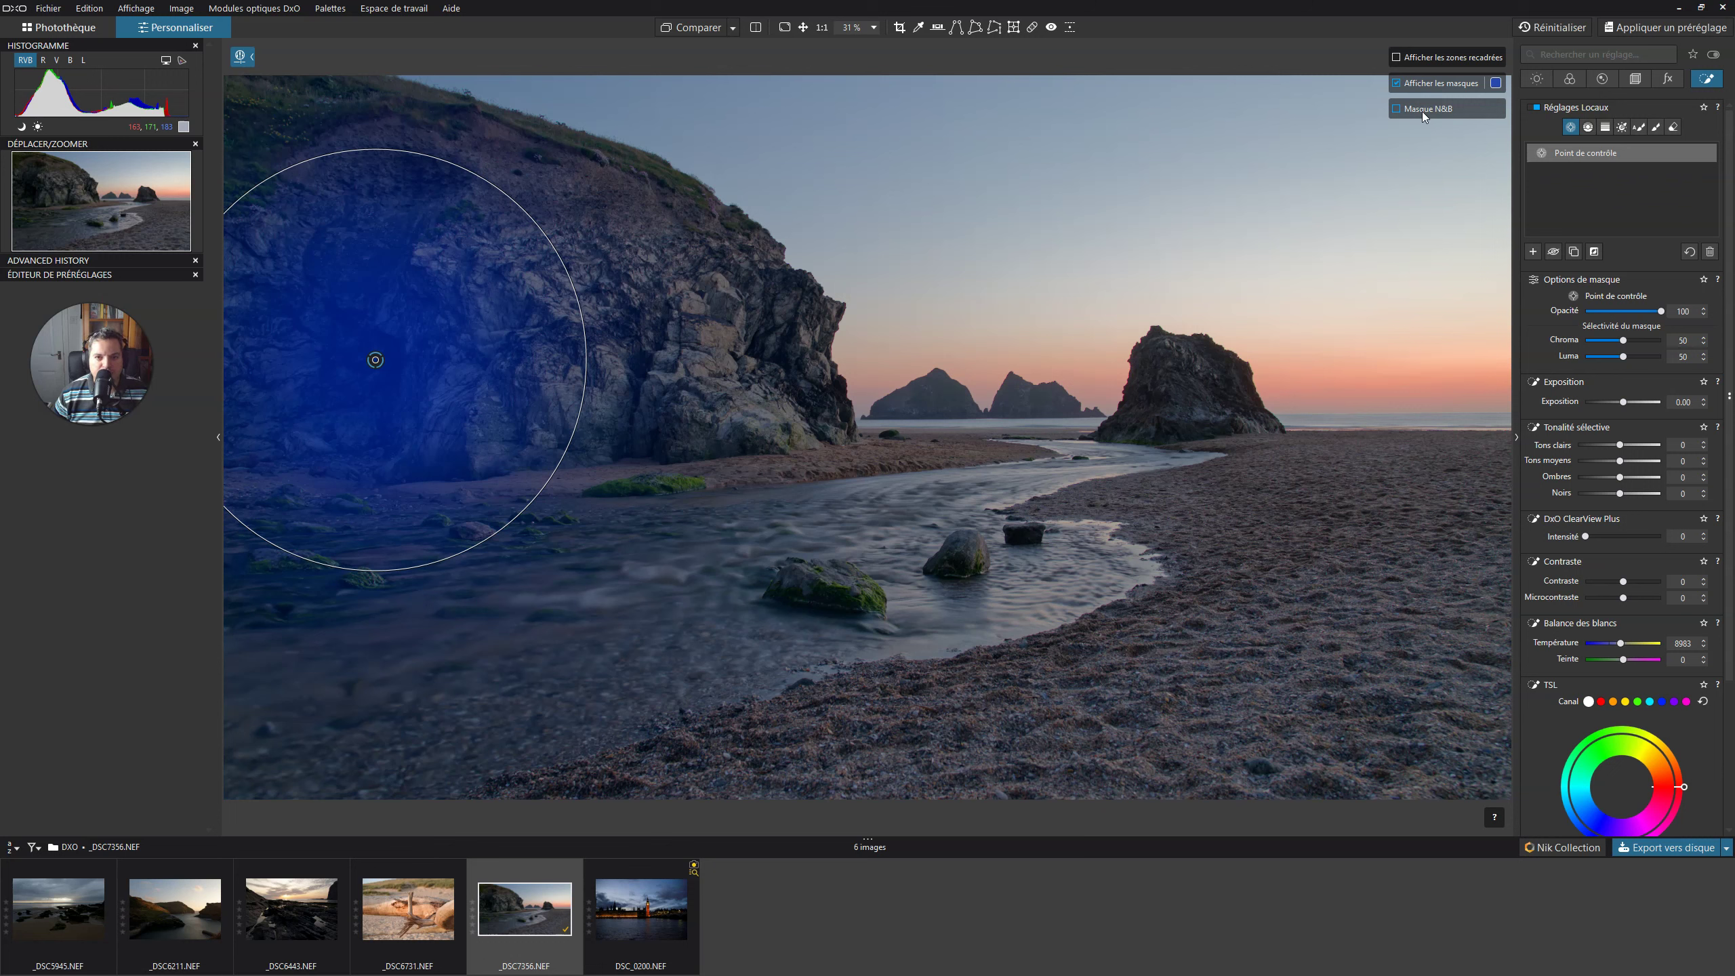
View the control point's mask in black and white, and return to the coloured overlay
left_click(1398, 109)
left_click(1397, 111)
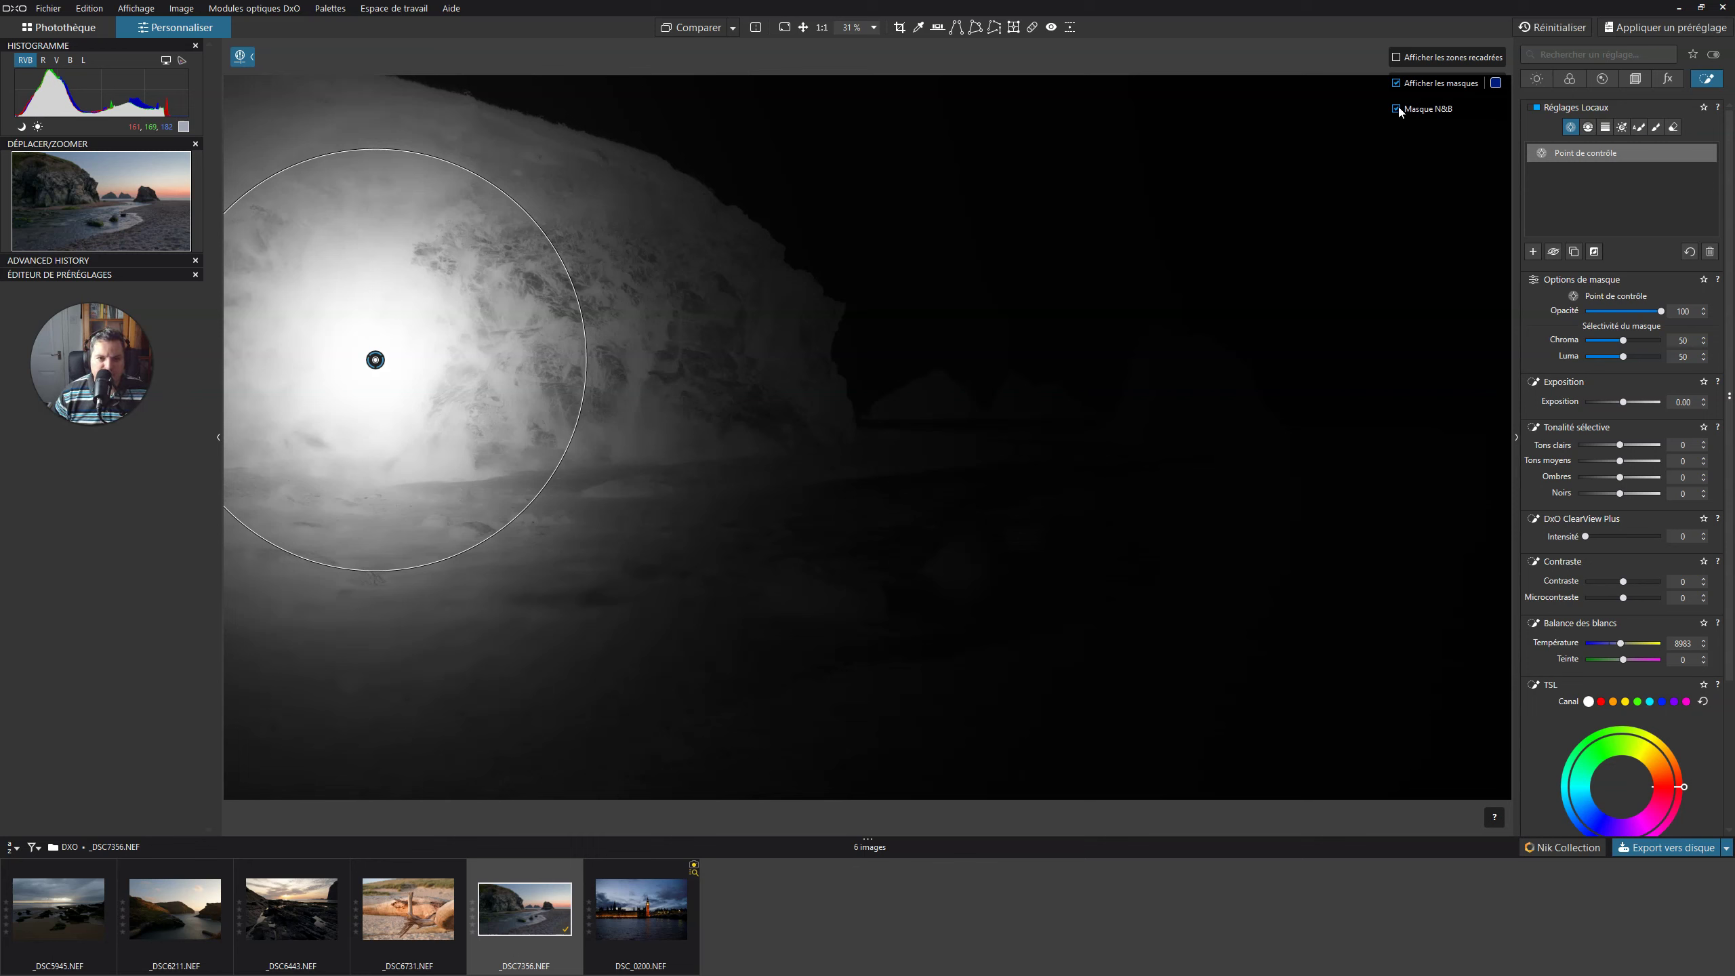
left_click(1397, 109)
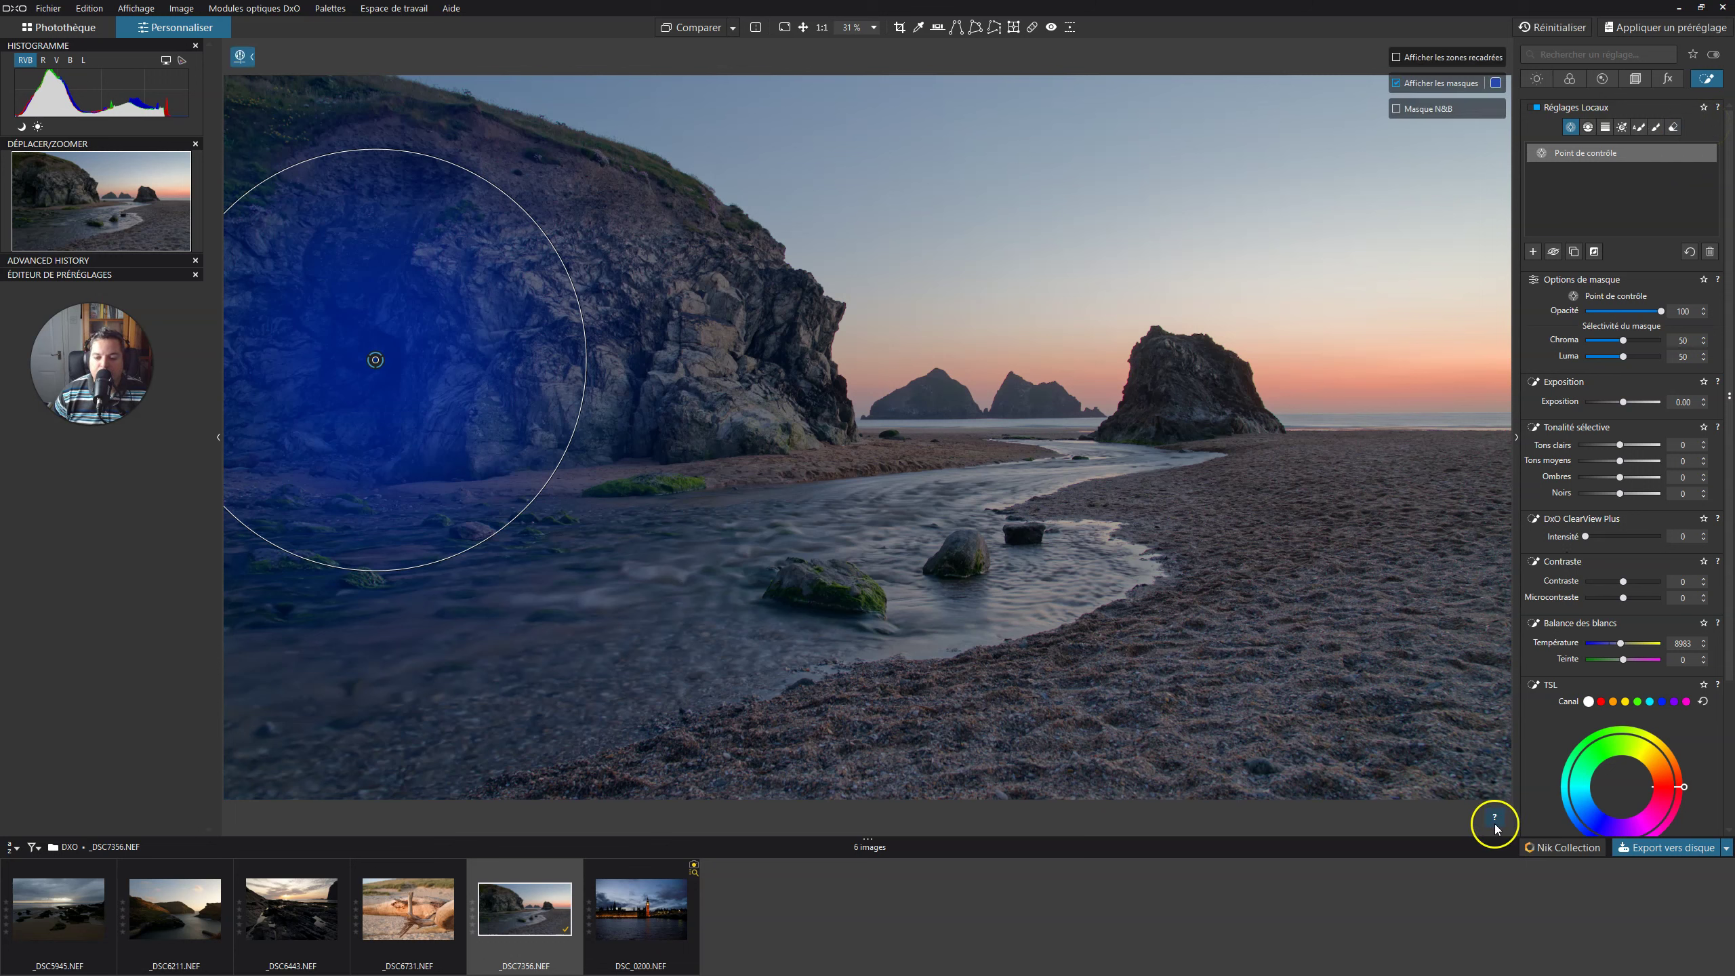
Review the shortcut help for the Point de contrôle and close it
left_click(1496, 821)
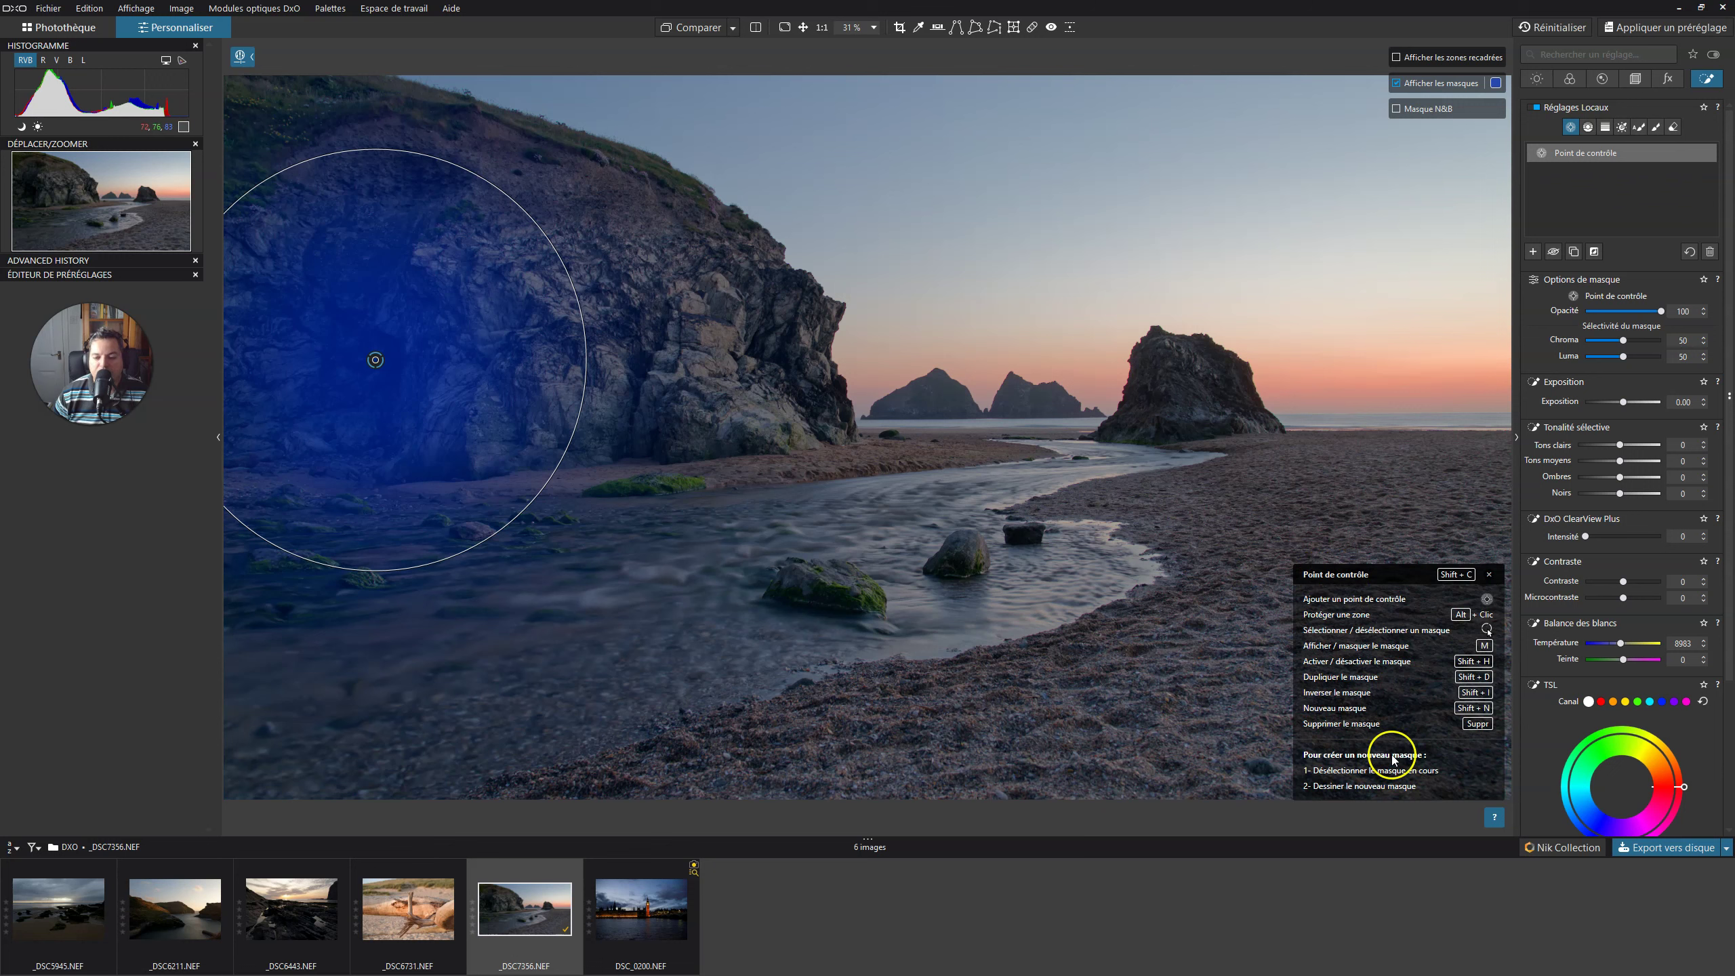
left_click(1496, 819)
left_click(1497, 820)
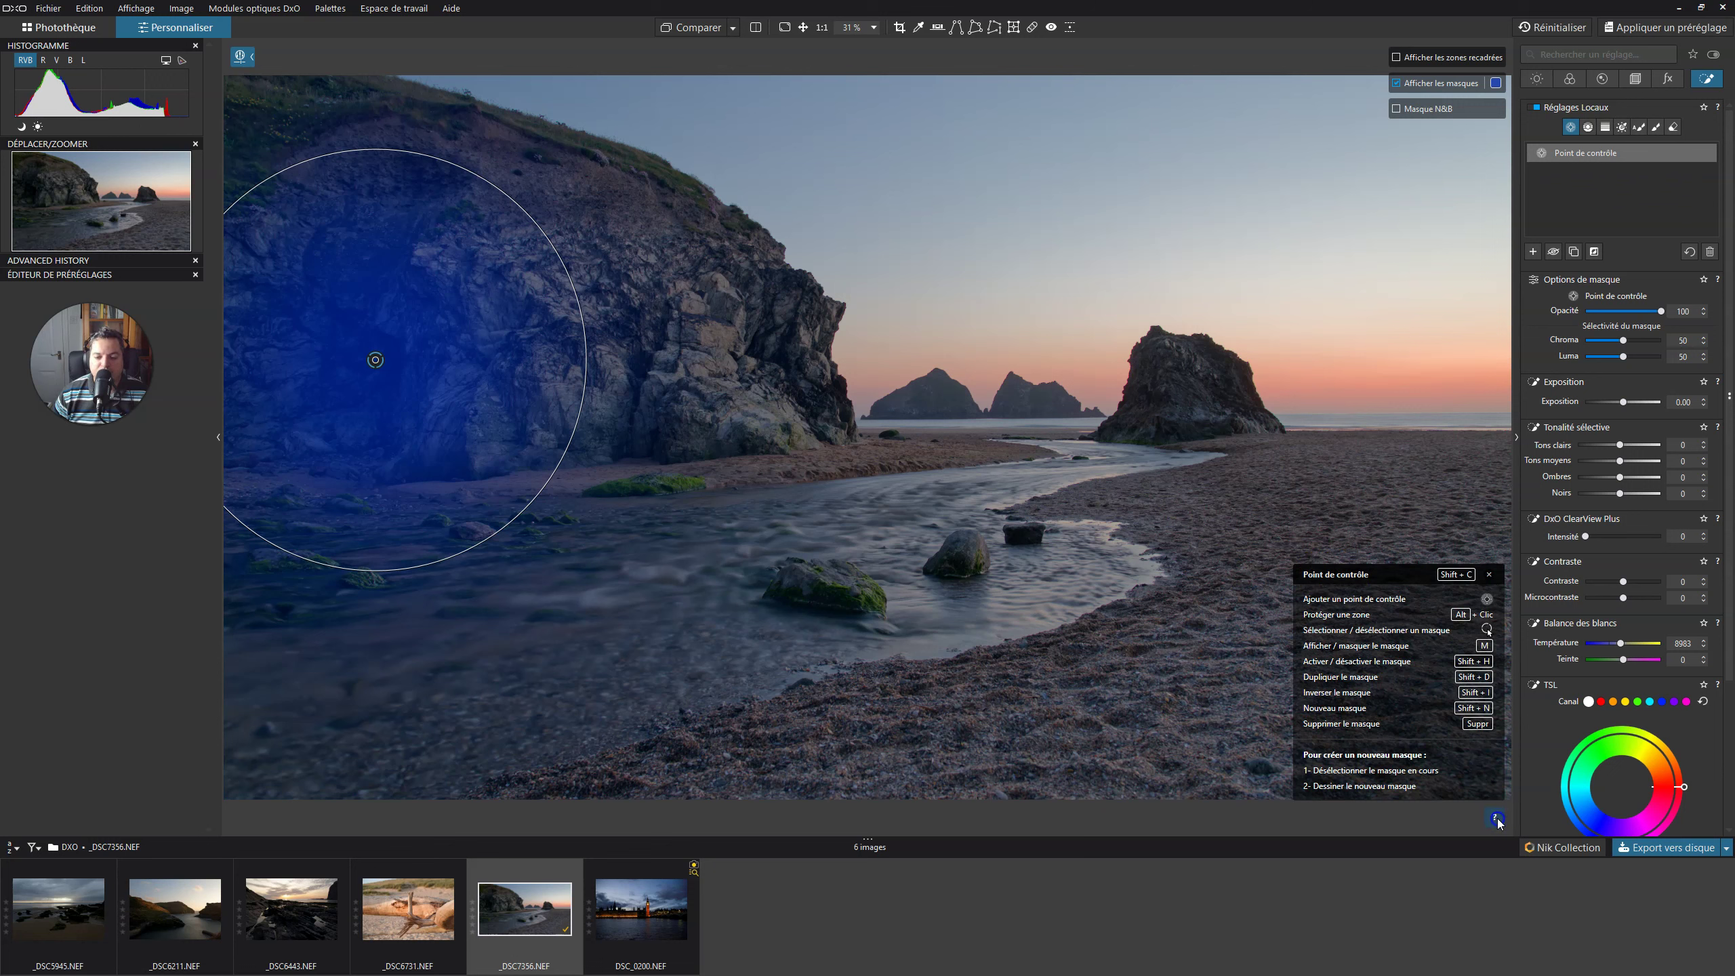
left_click(1496, 820)
left_click(1496, 819)
left_click(1497, 820)
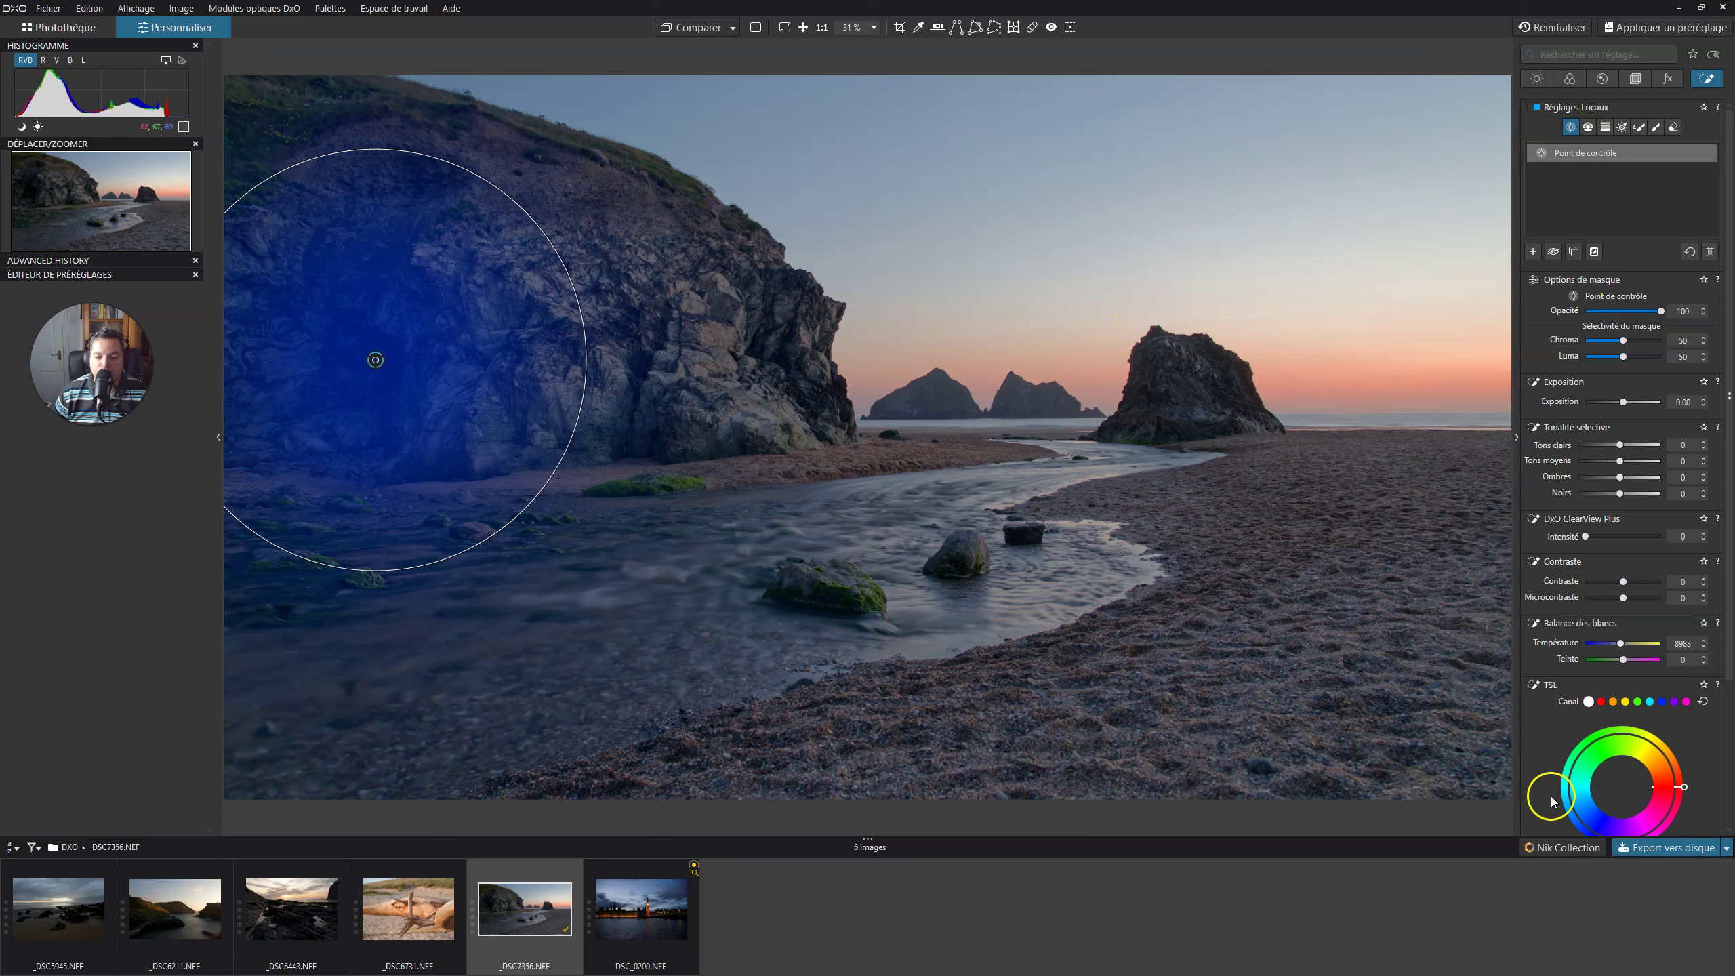
left_click(1494, 819)
left_click(1494, 818)
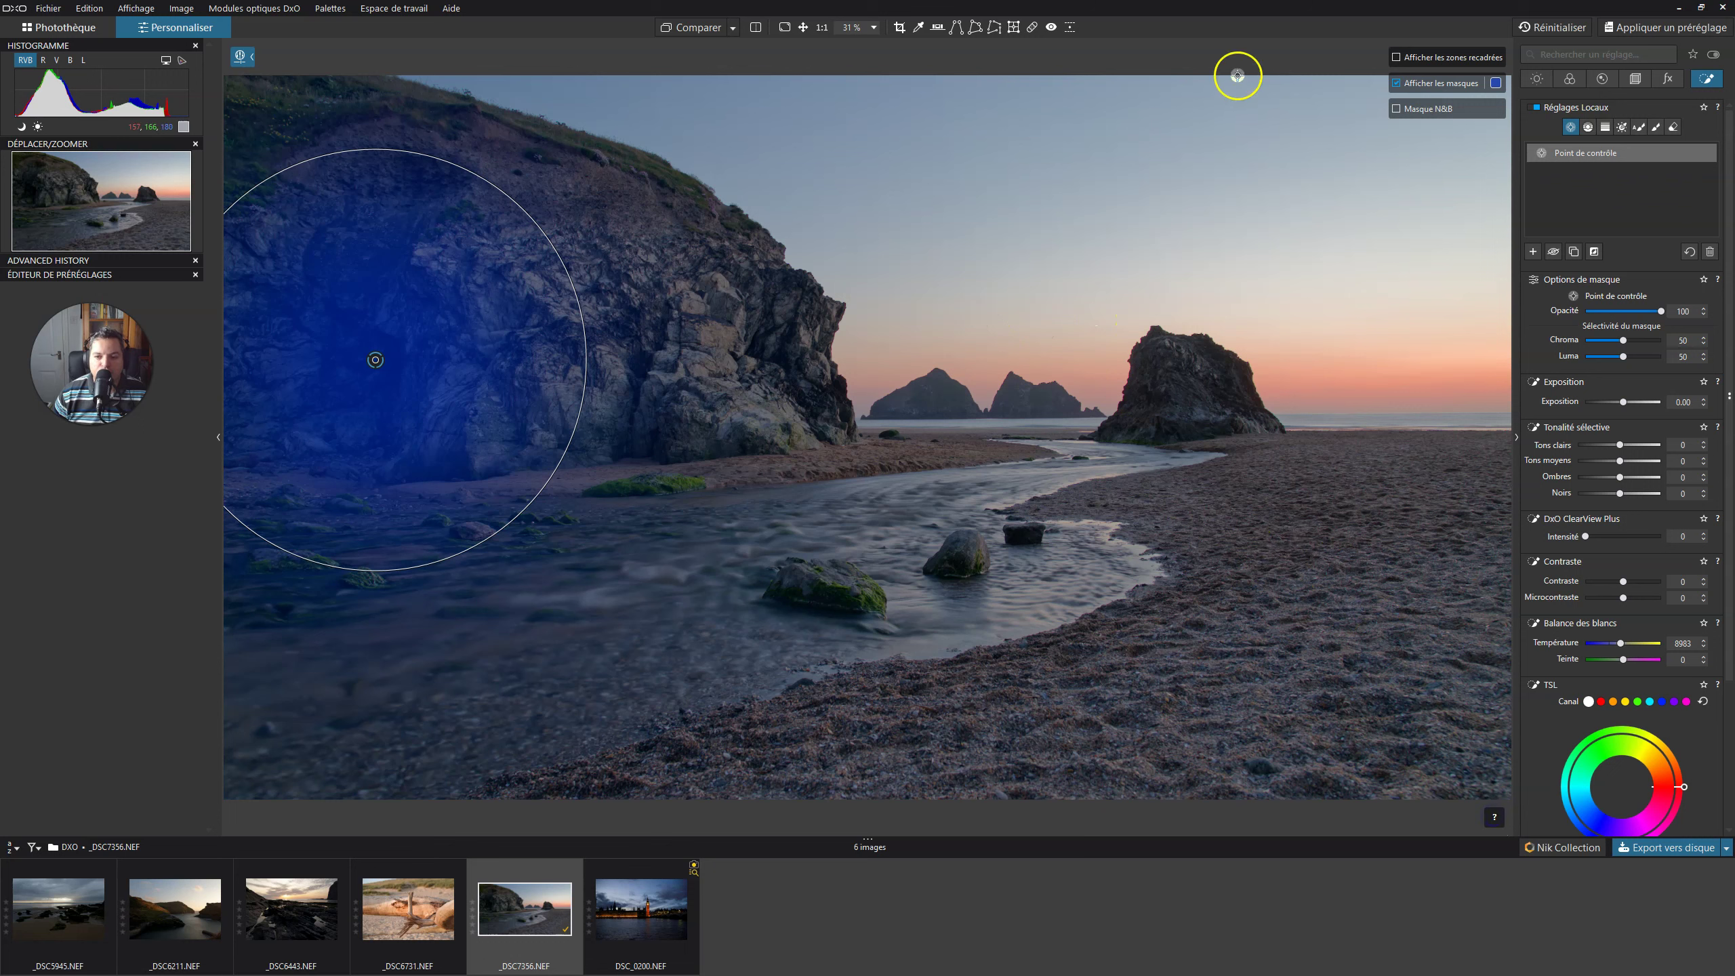
Switch the coloured mask display and the Masque N&B view on and off to compare them
left_click(1397, 83)
left_click(1397, 89)
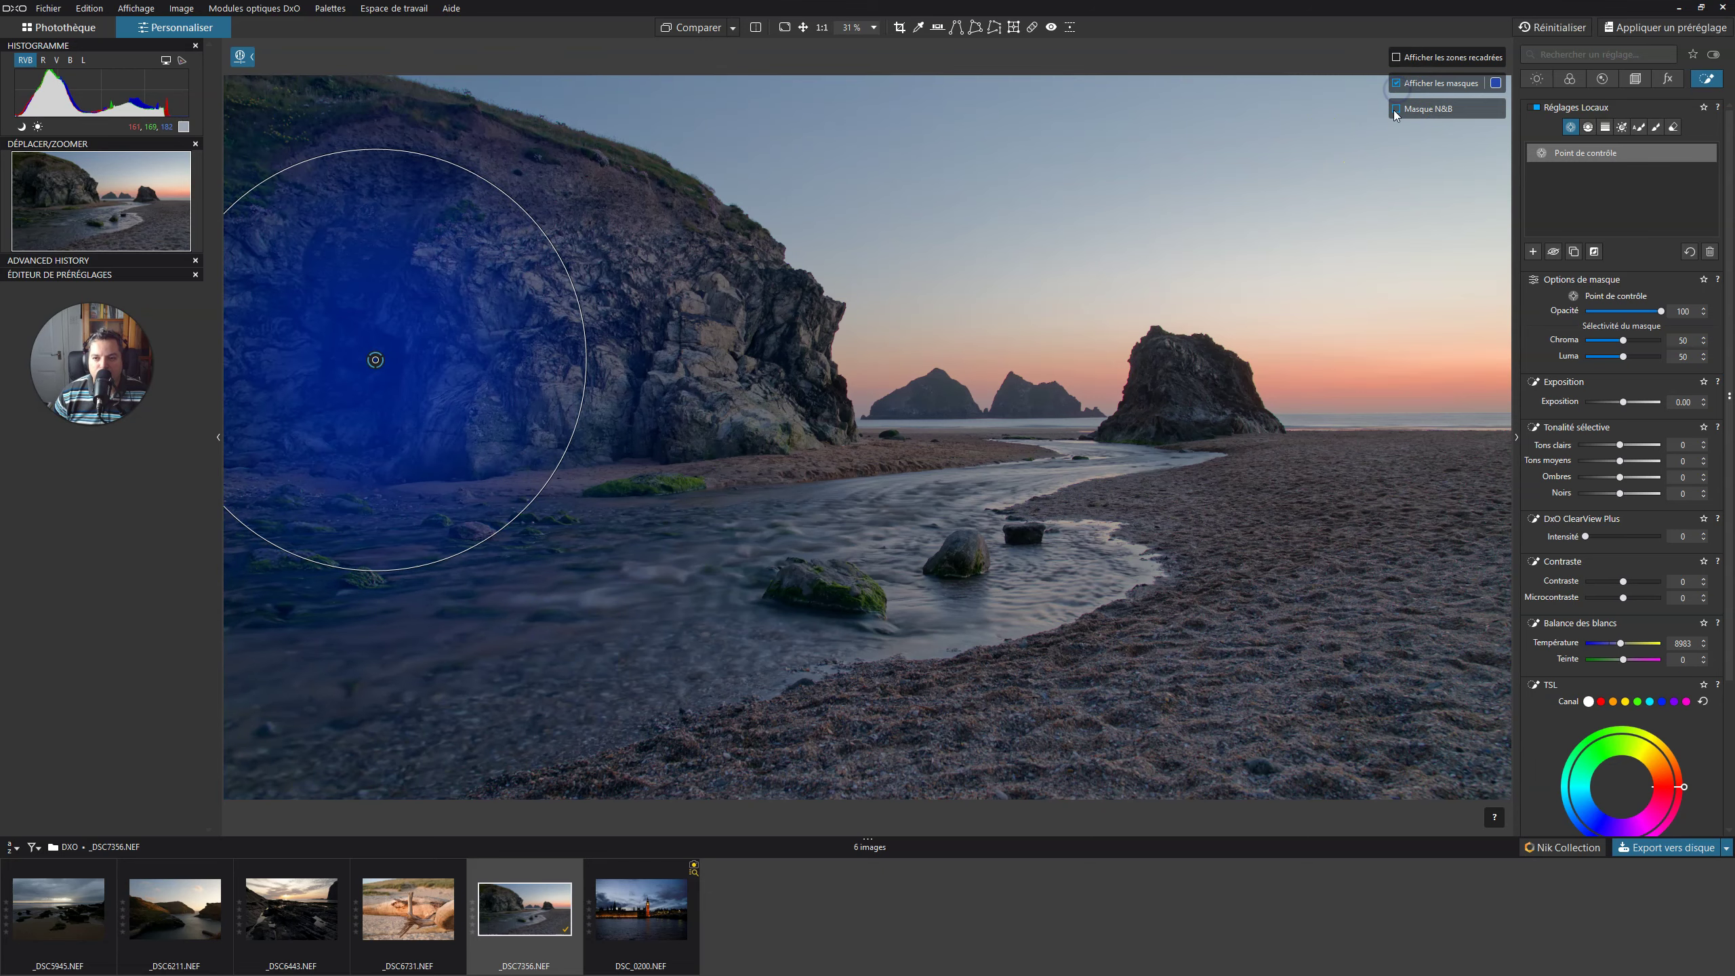
left_click(1395, 109)
left_click(1395, 109)
Hide and show the on-image mask display options again, leaving them shown
left_click(243, 57)
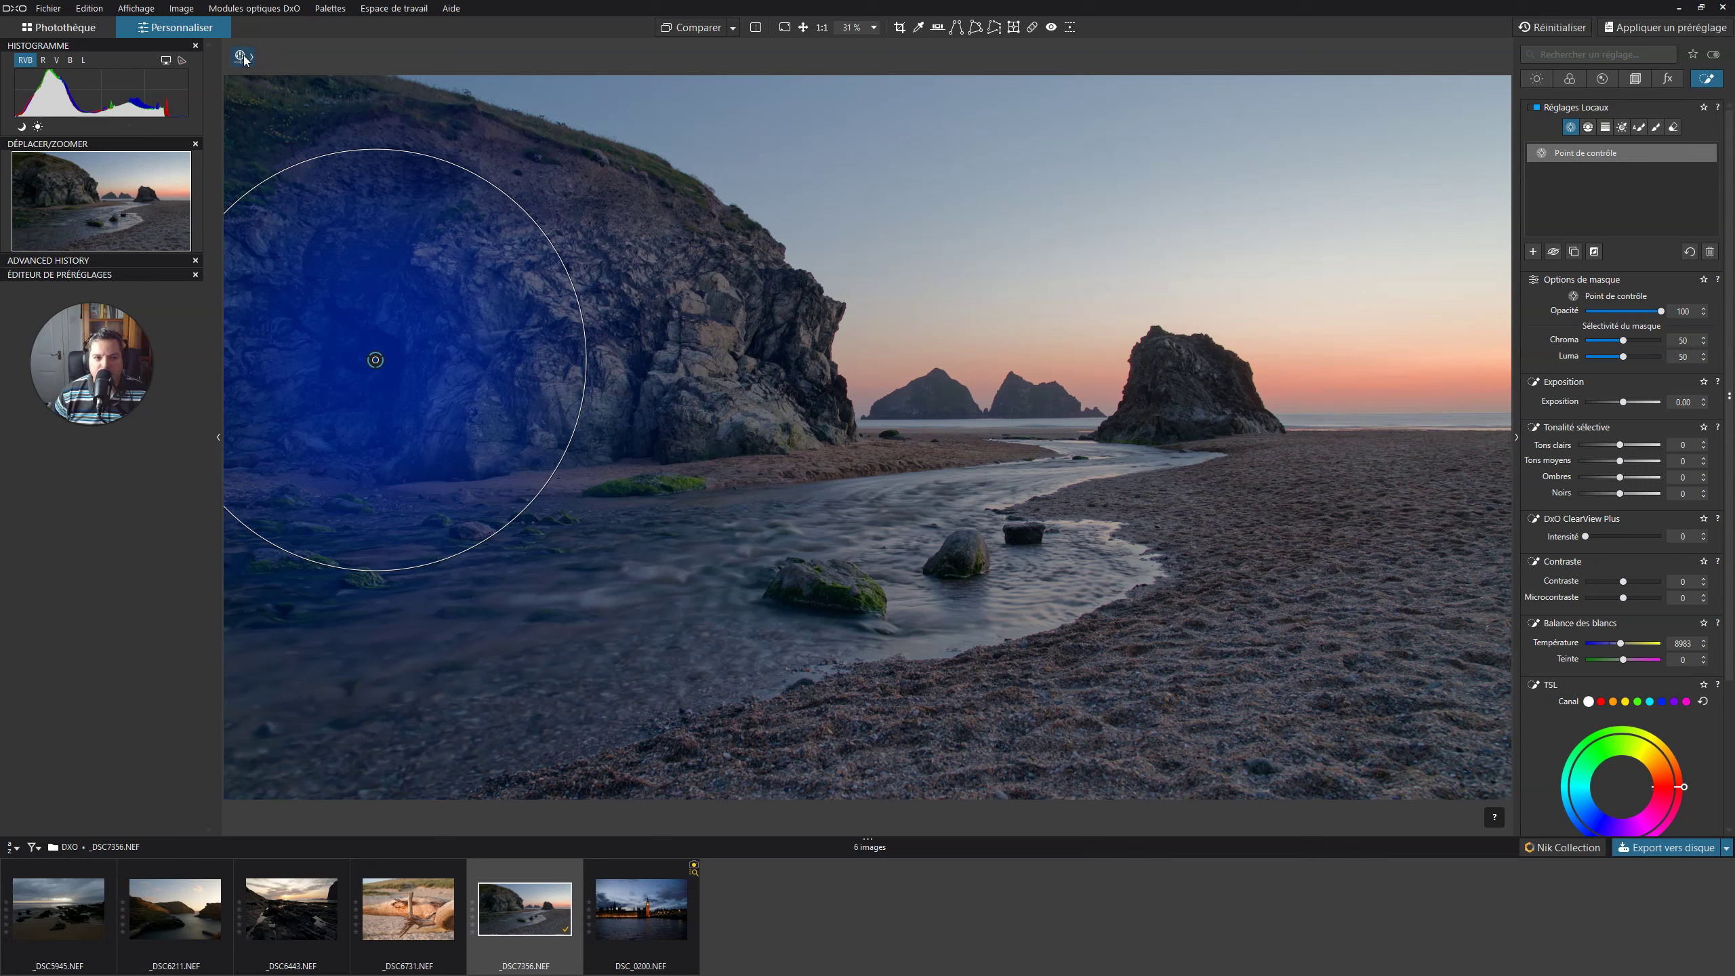
left_click(244, 57)
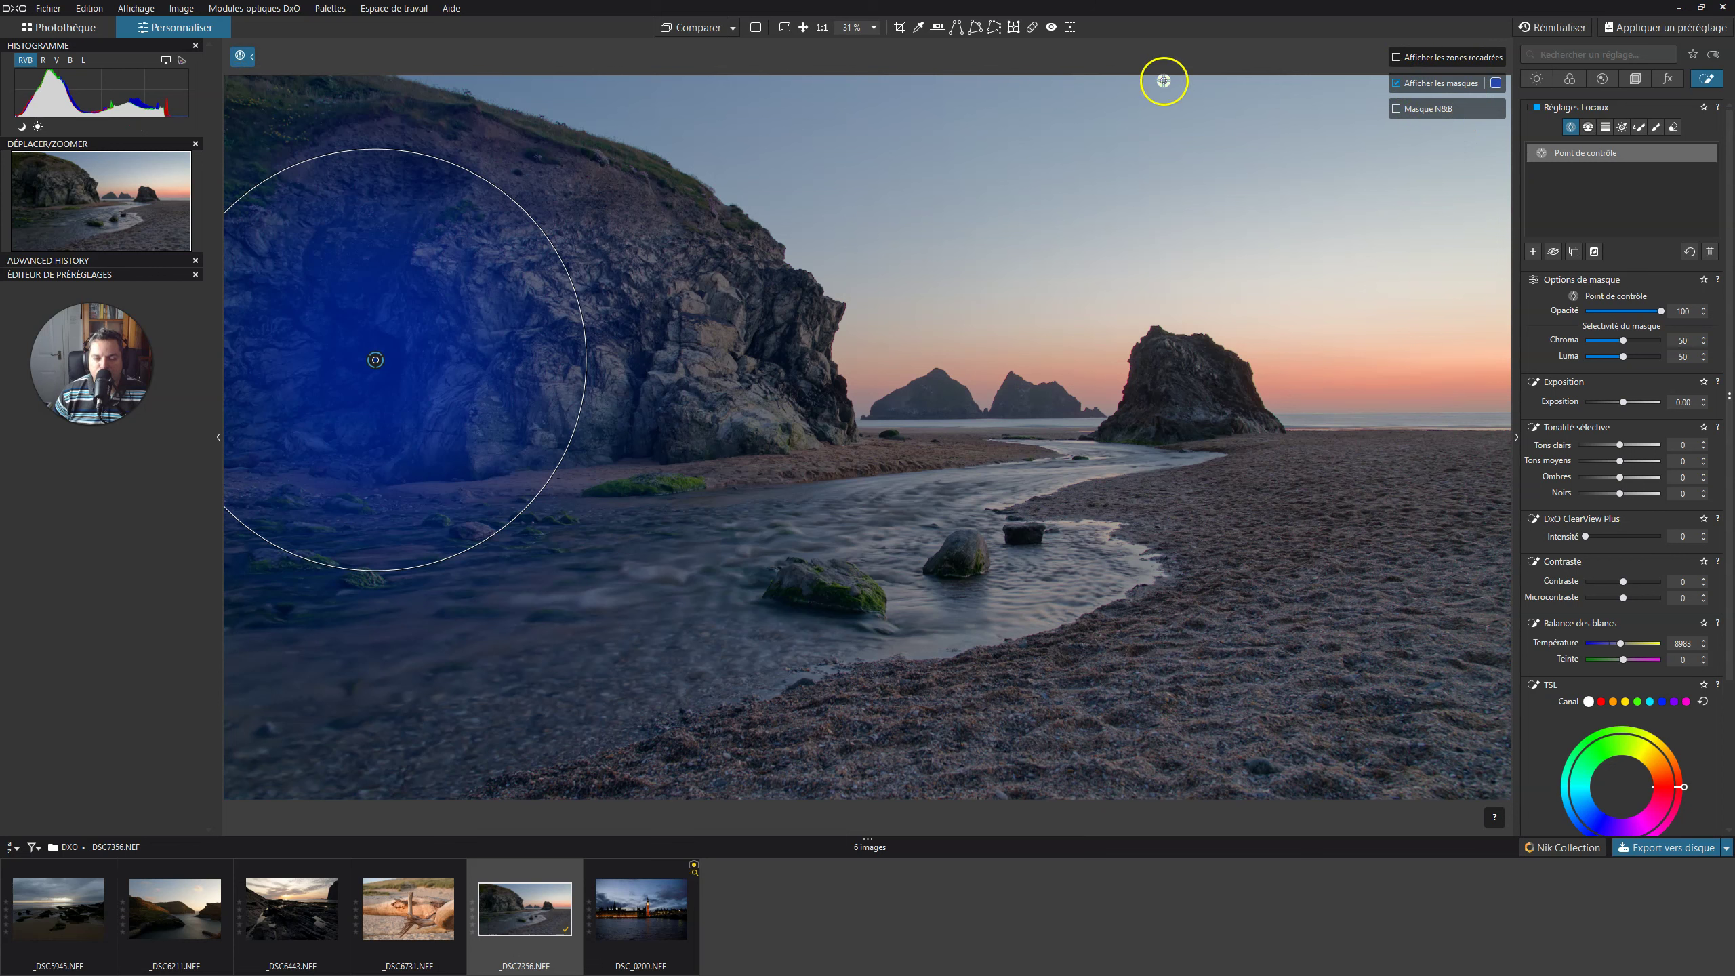
left_click(242, 57)
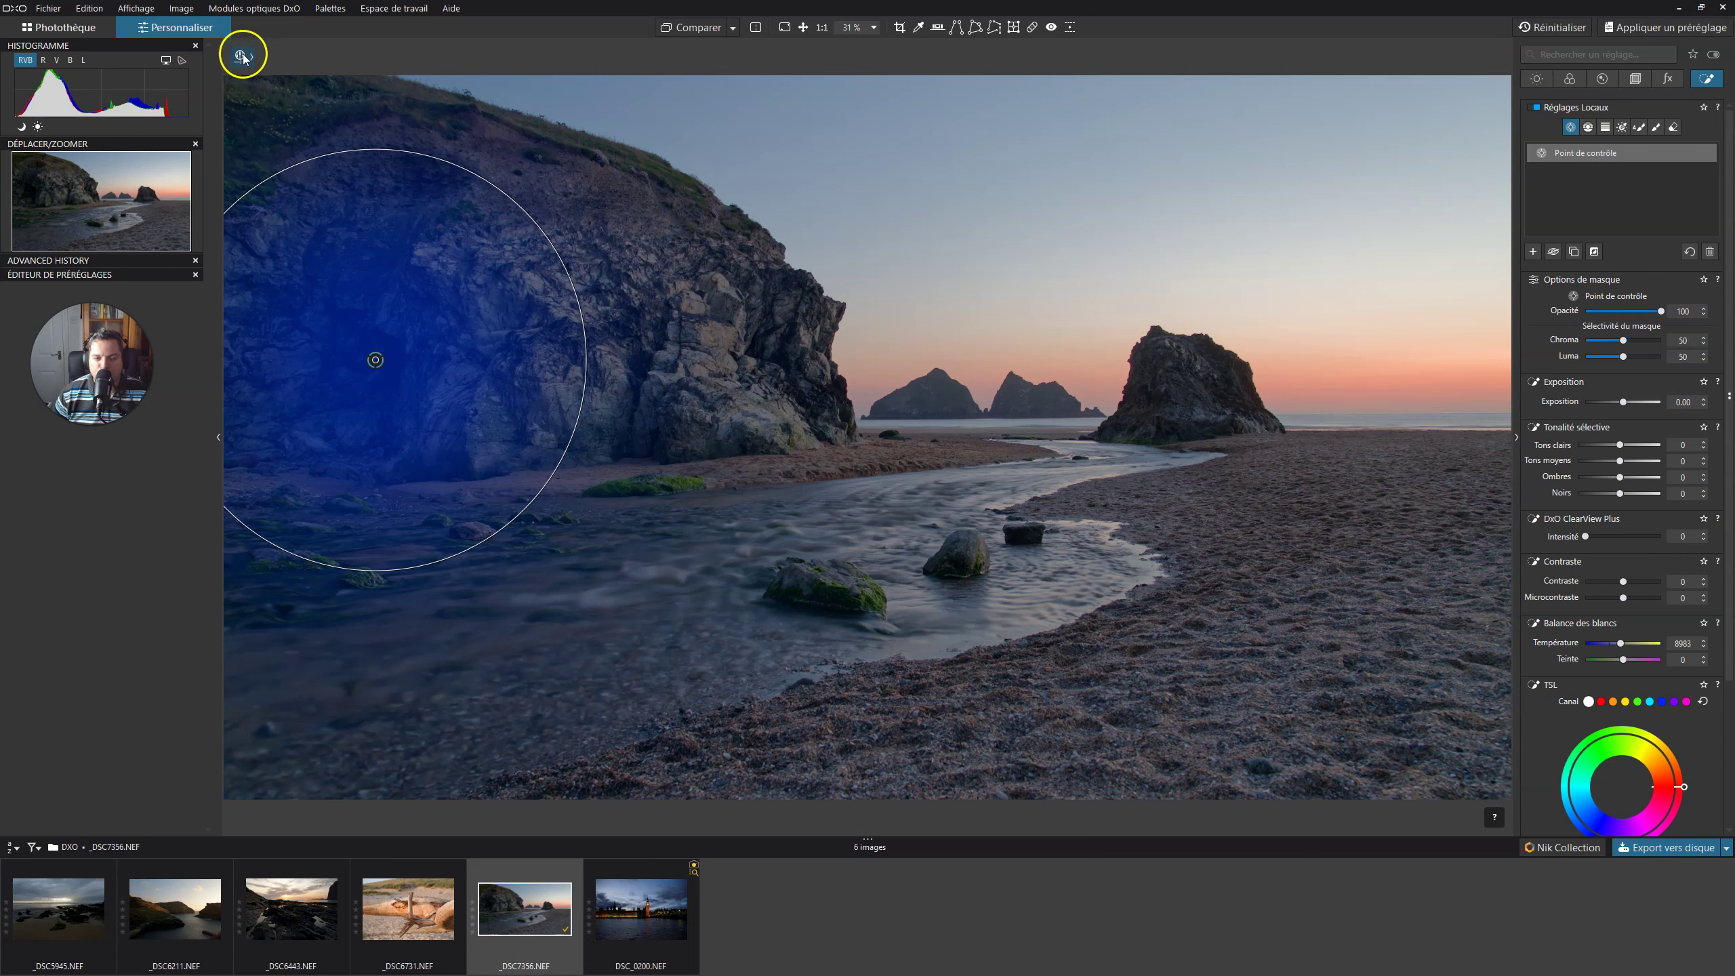
left_click(242, 56)
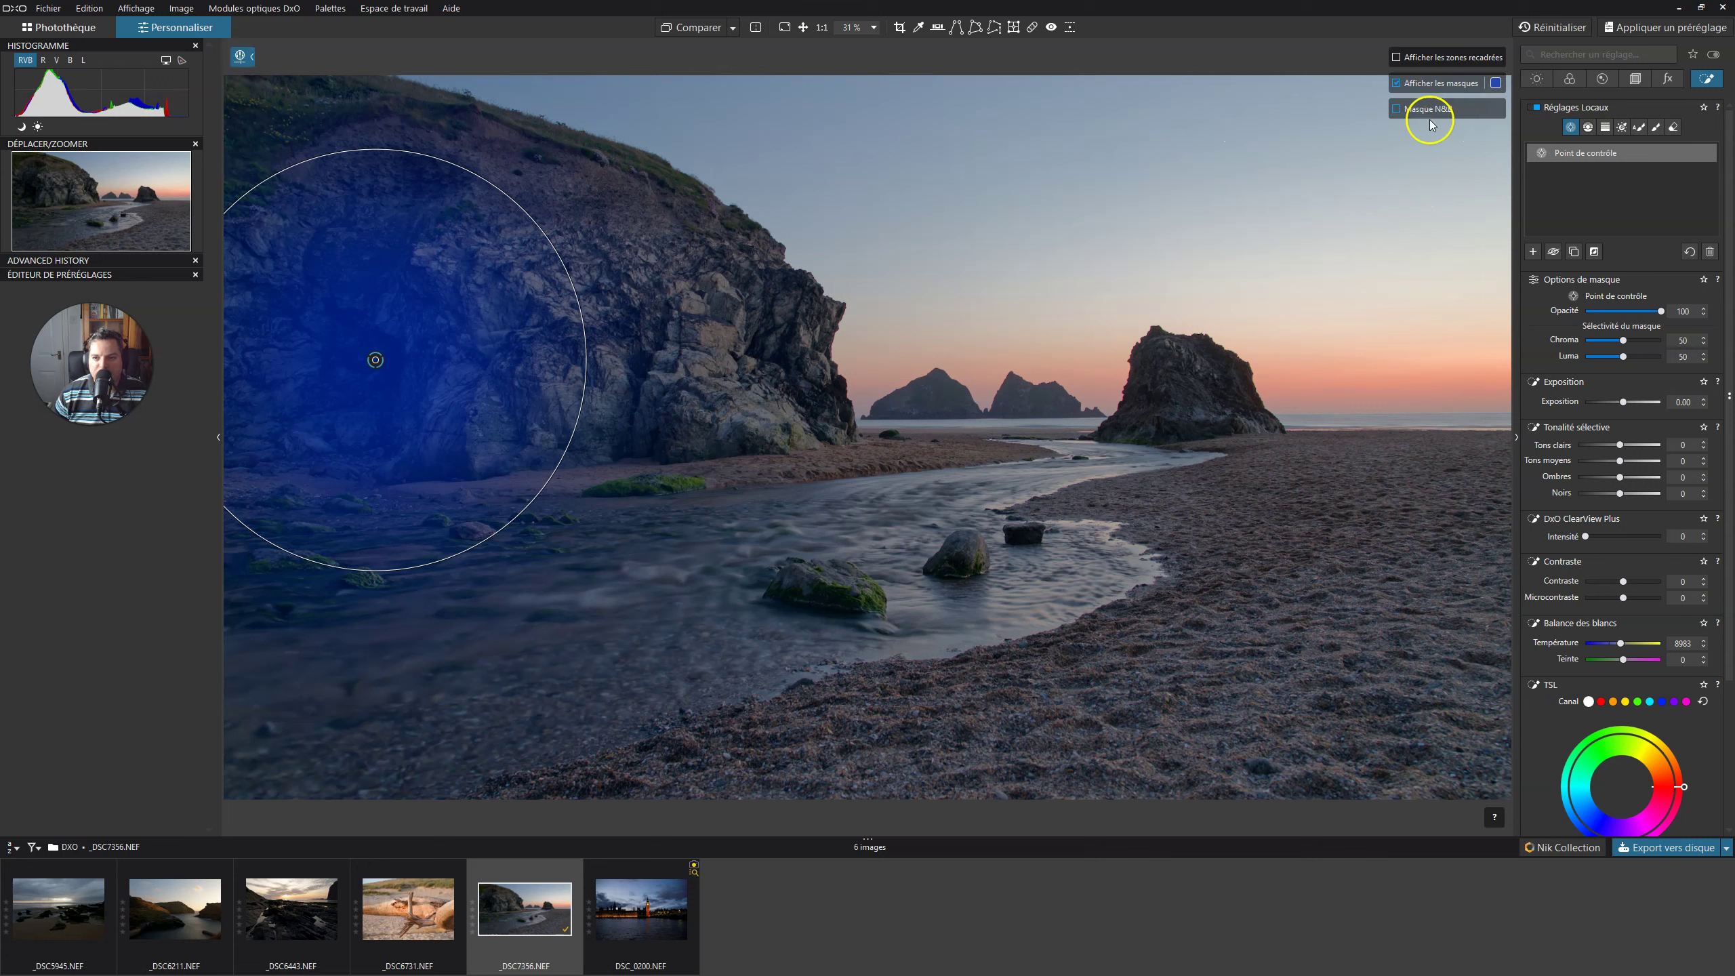
View the control point's mask in black and white and shrink its circle around the dark part of the cliff
left_click(242, 56)
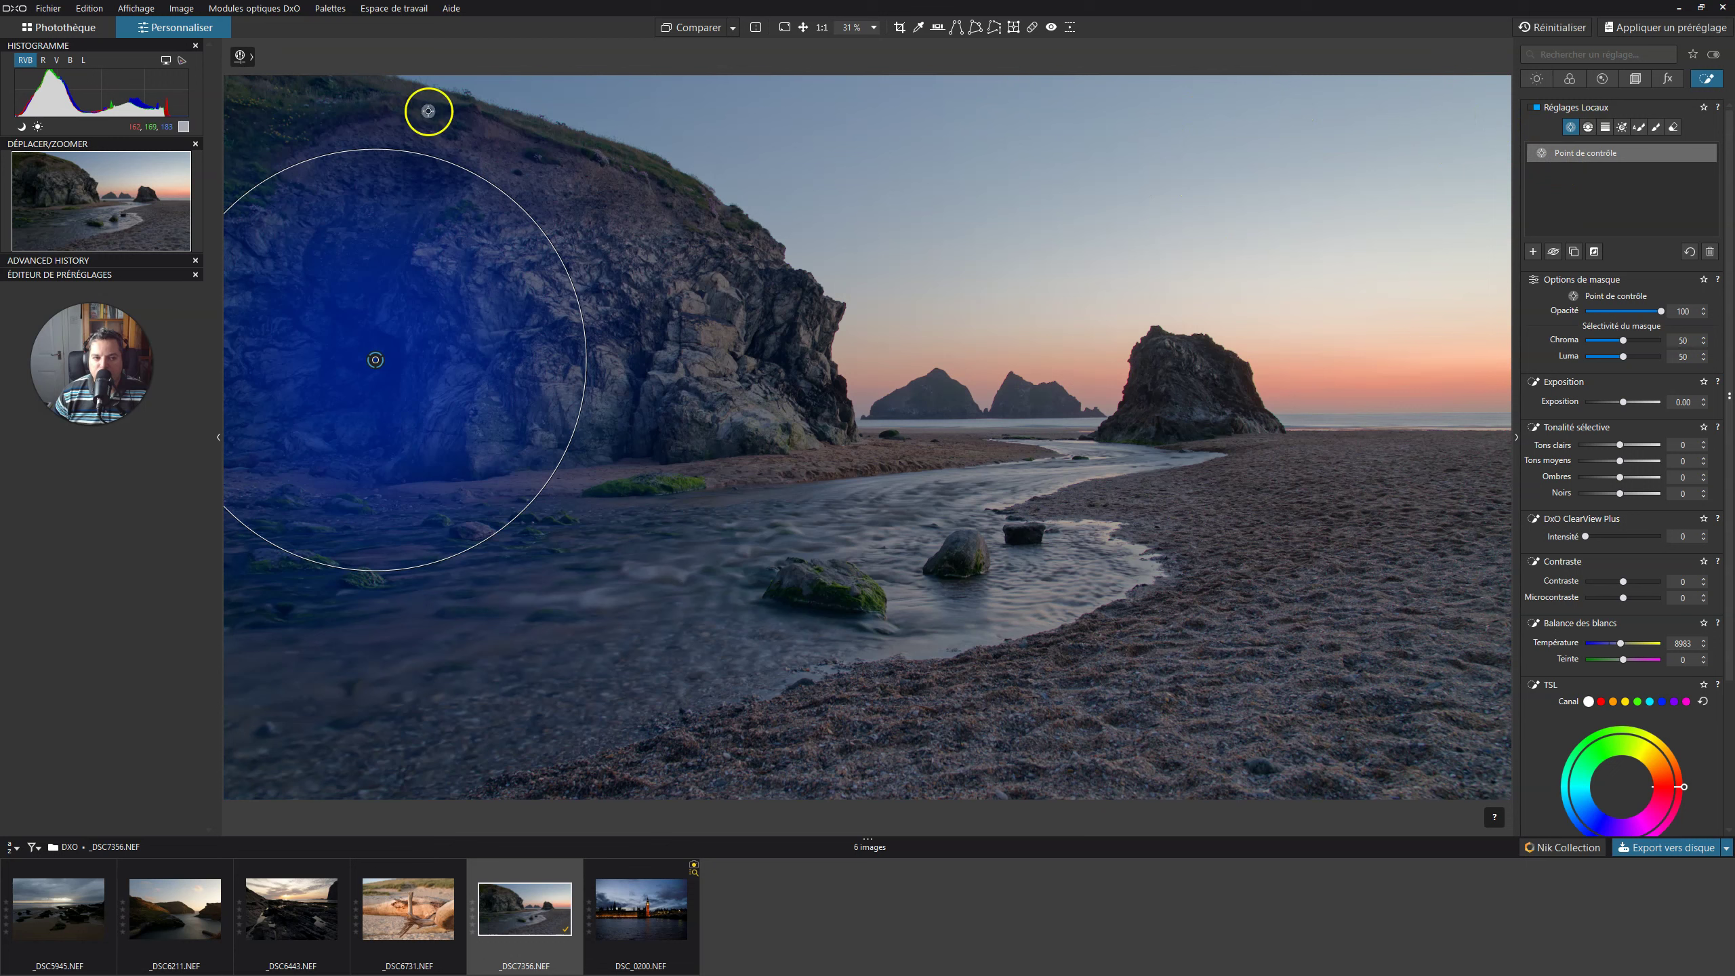
left_click(241, 58)
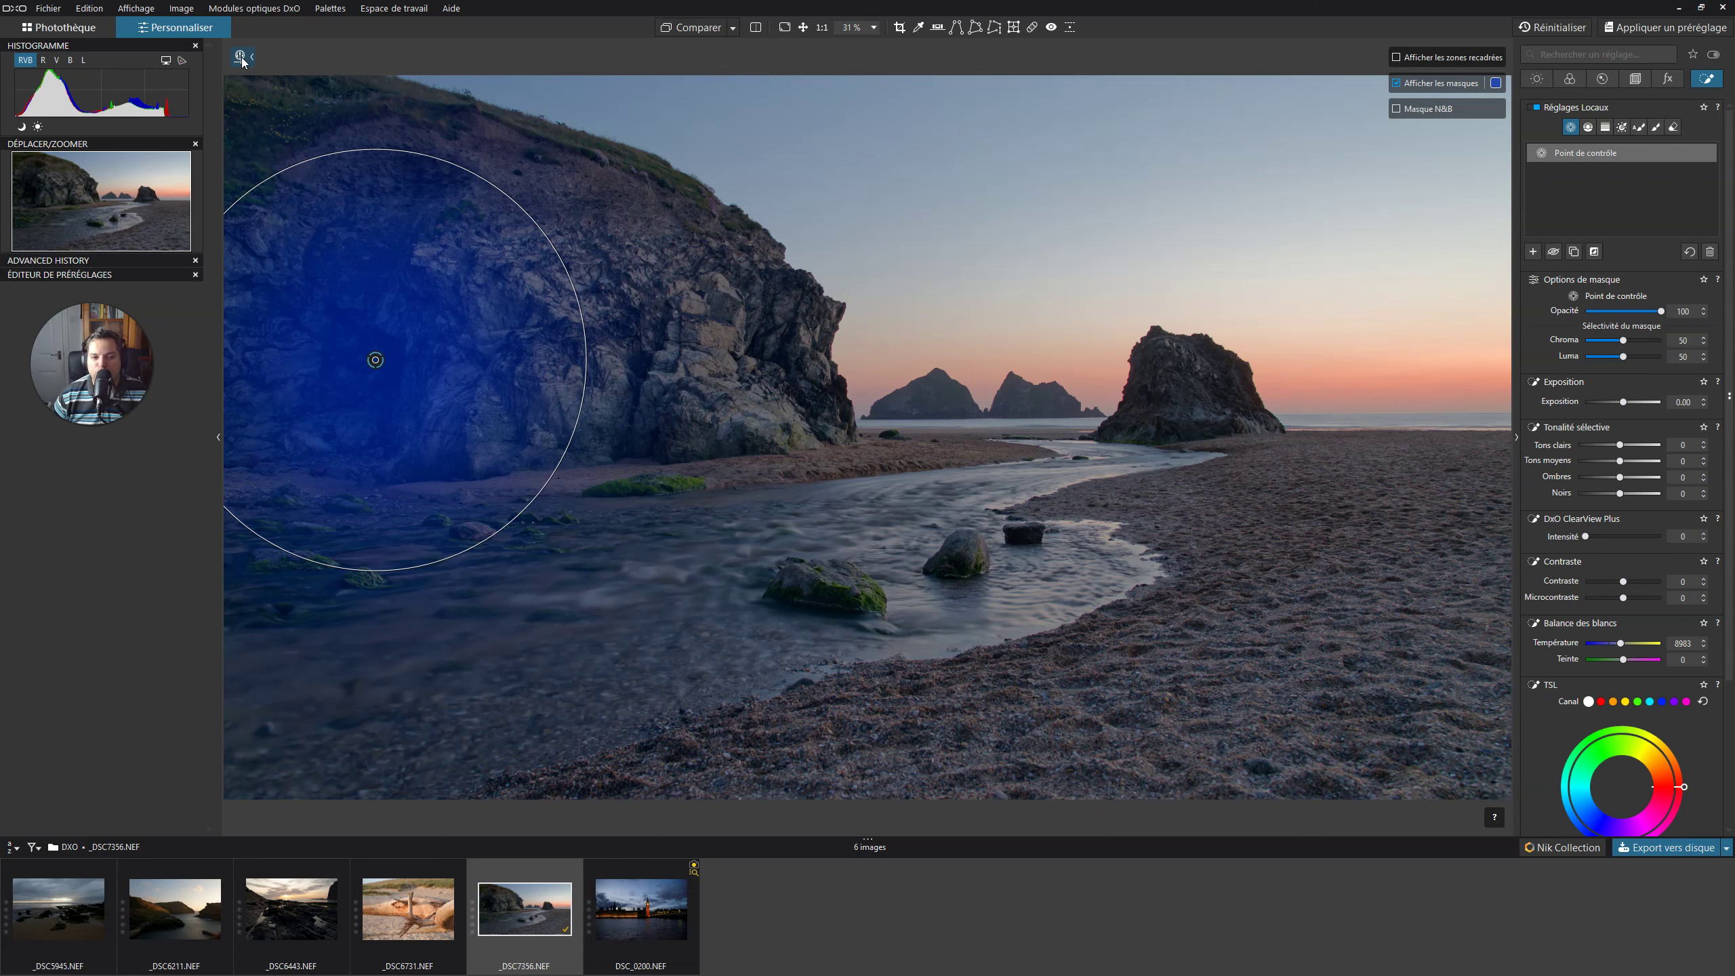
left_click(1394, 109)
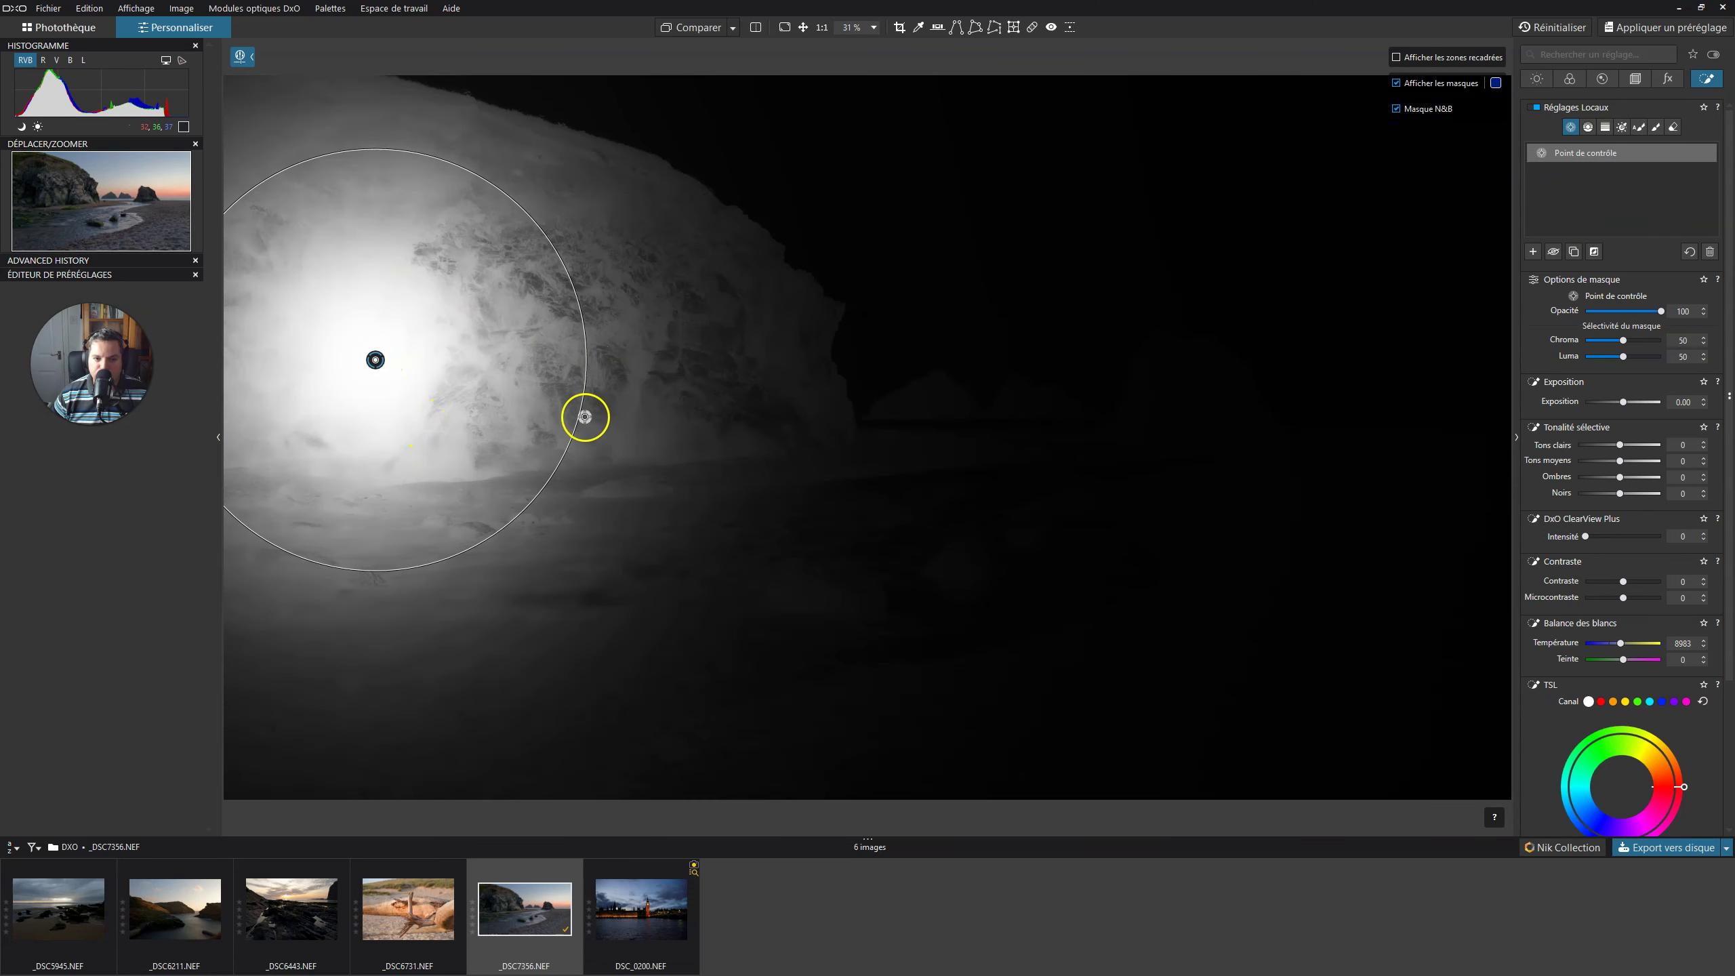
left_click_drag(573, 411, 493, 387)
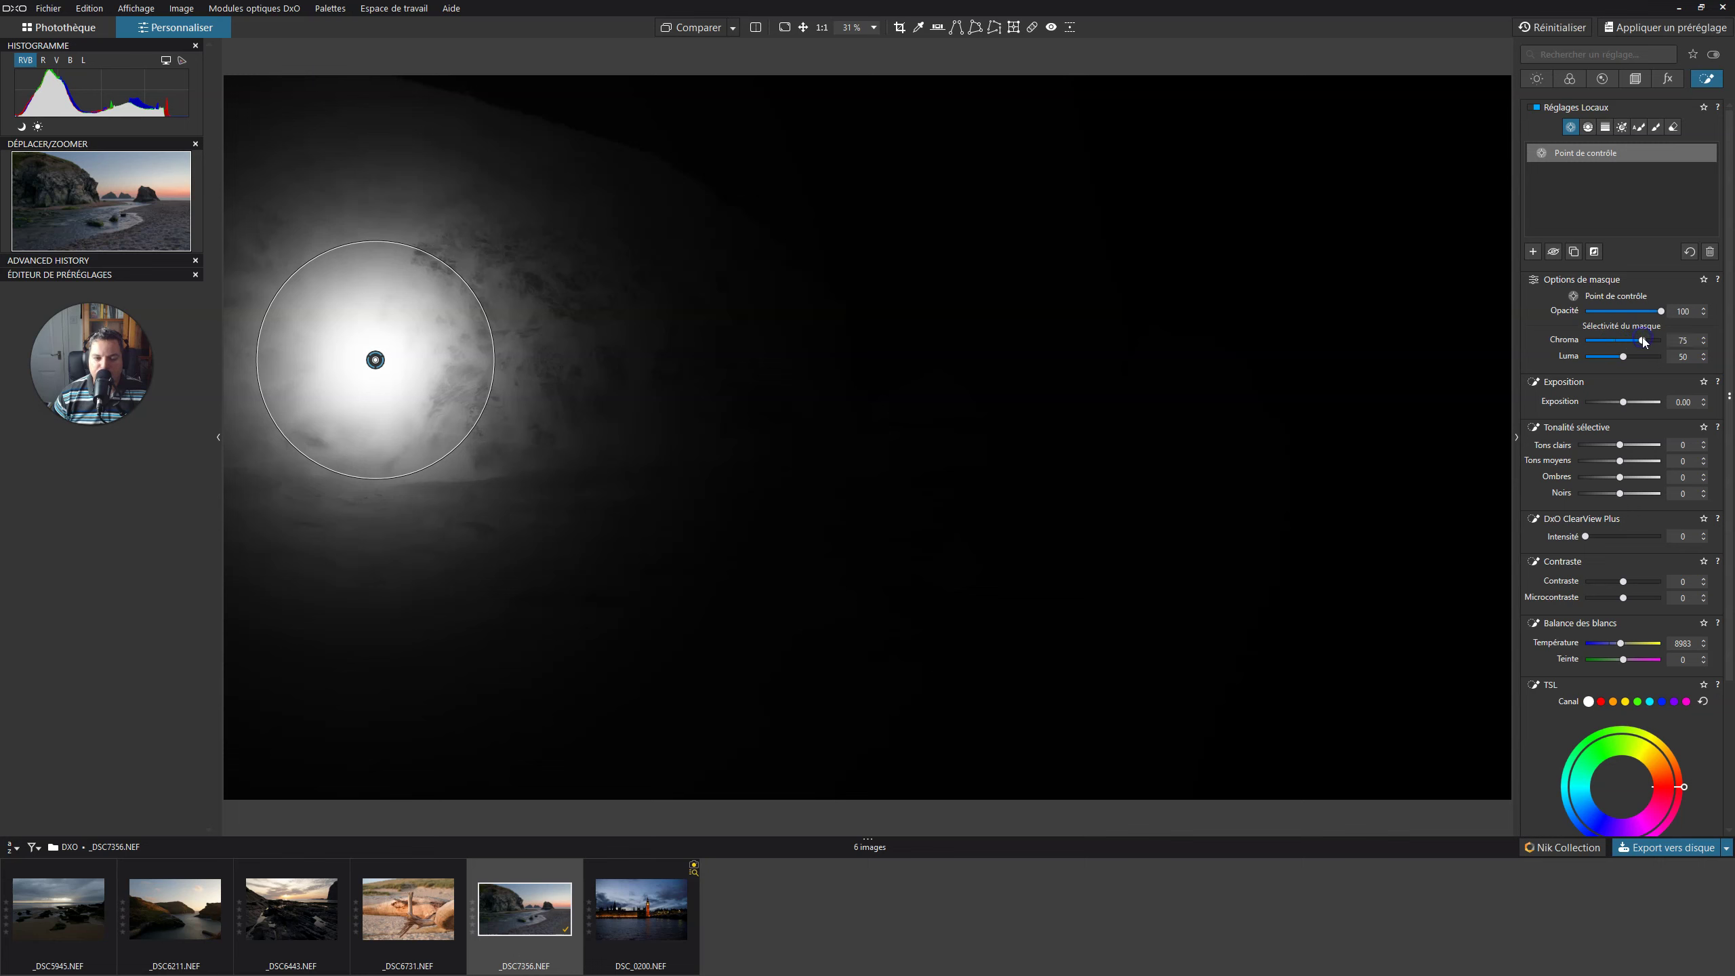
Set the mask selectivity of the dark cliff's control point to Chroma 83 and Luma 100
left_click_drag(1623, 356, 1640, 356)
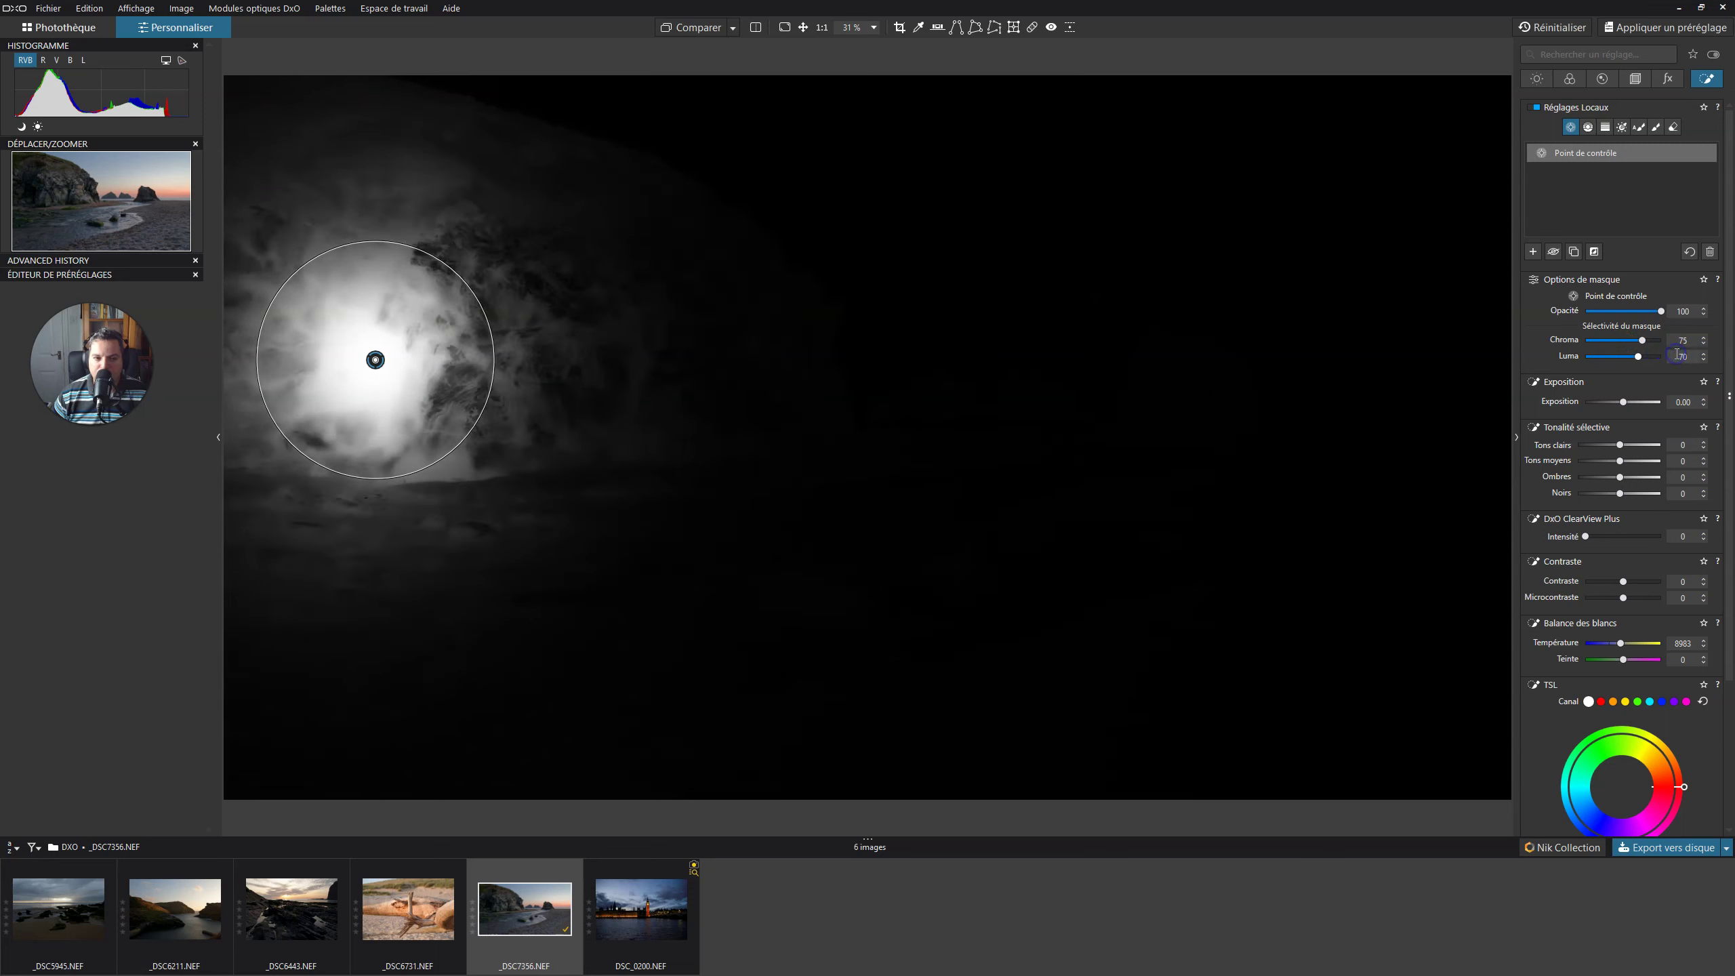
left_click_drag(1639, 356, 1643, 359)
left_click(1644, 340)
left_click_drag(1644, 339, 1645, 343)
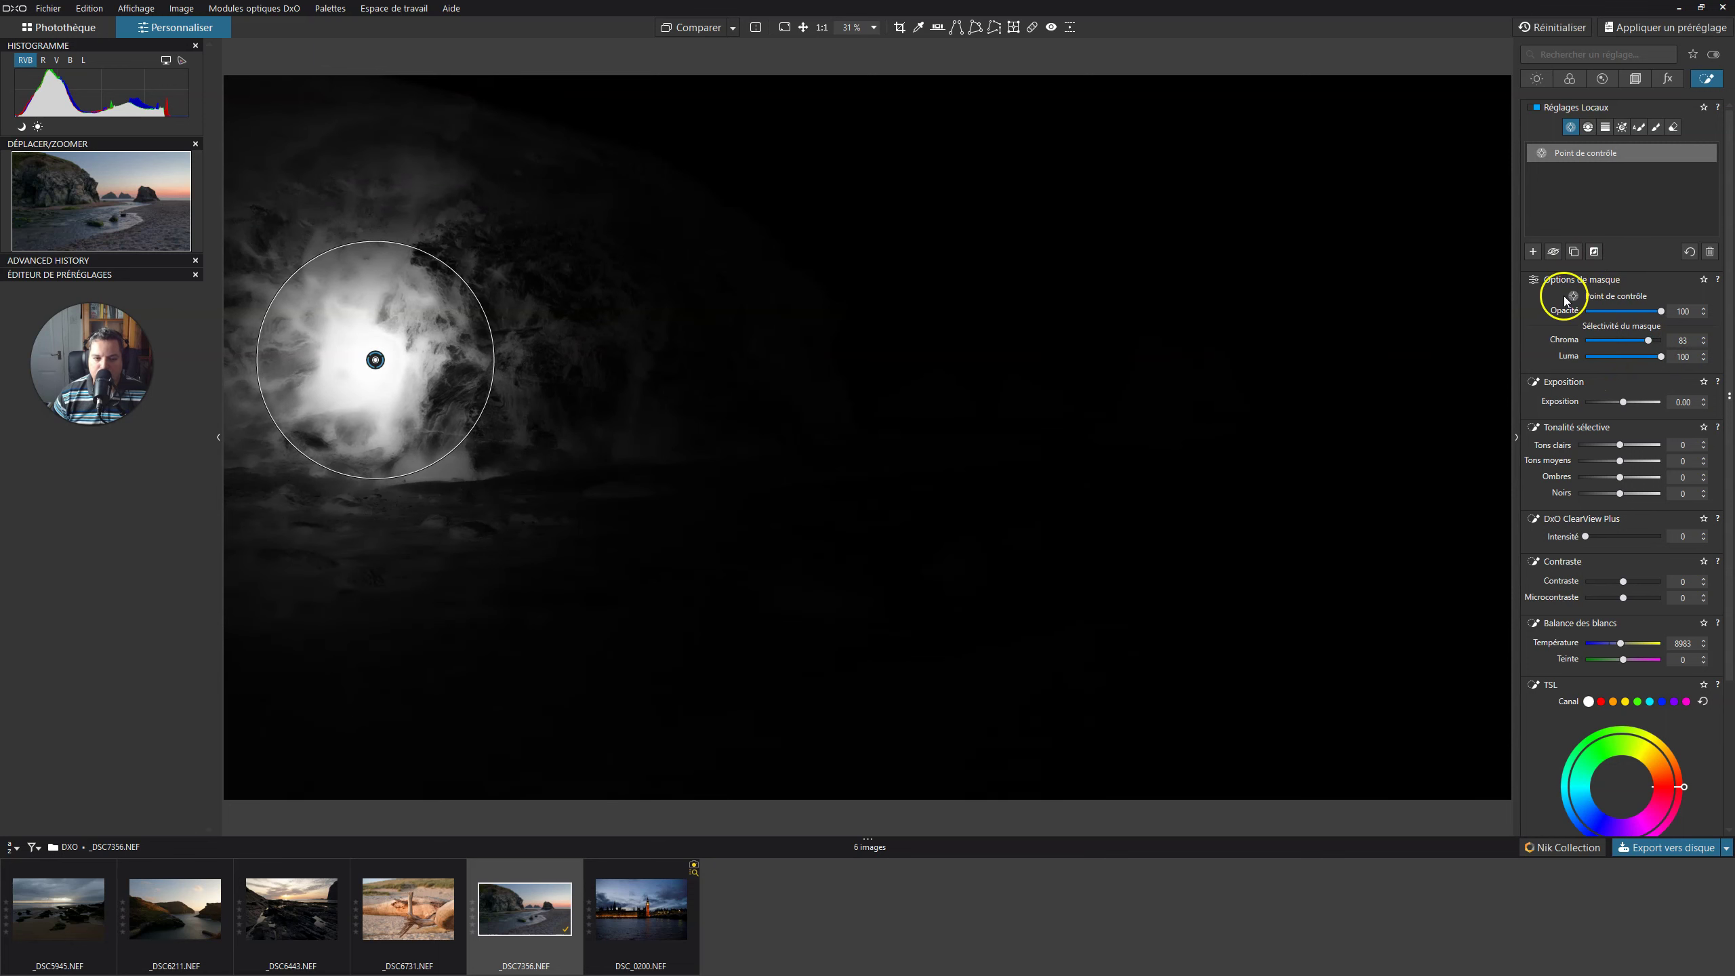
Turn off the black-and-white view and coloured mask, and set Ombres to 24 for the dark cliff's control point
left_click(1395, 108)
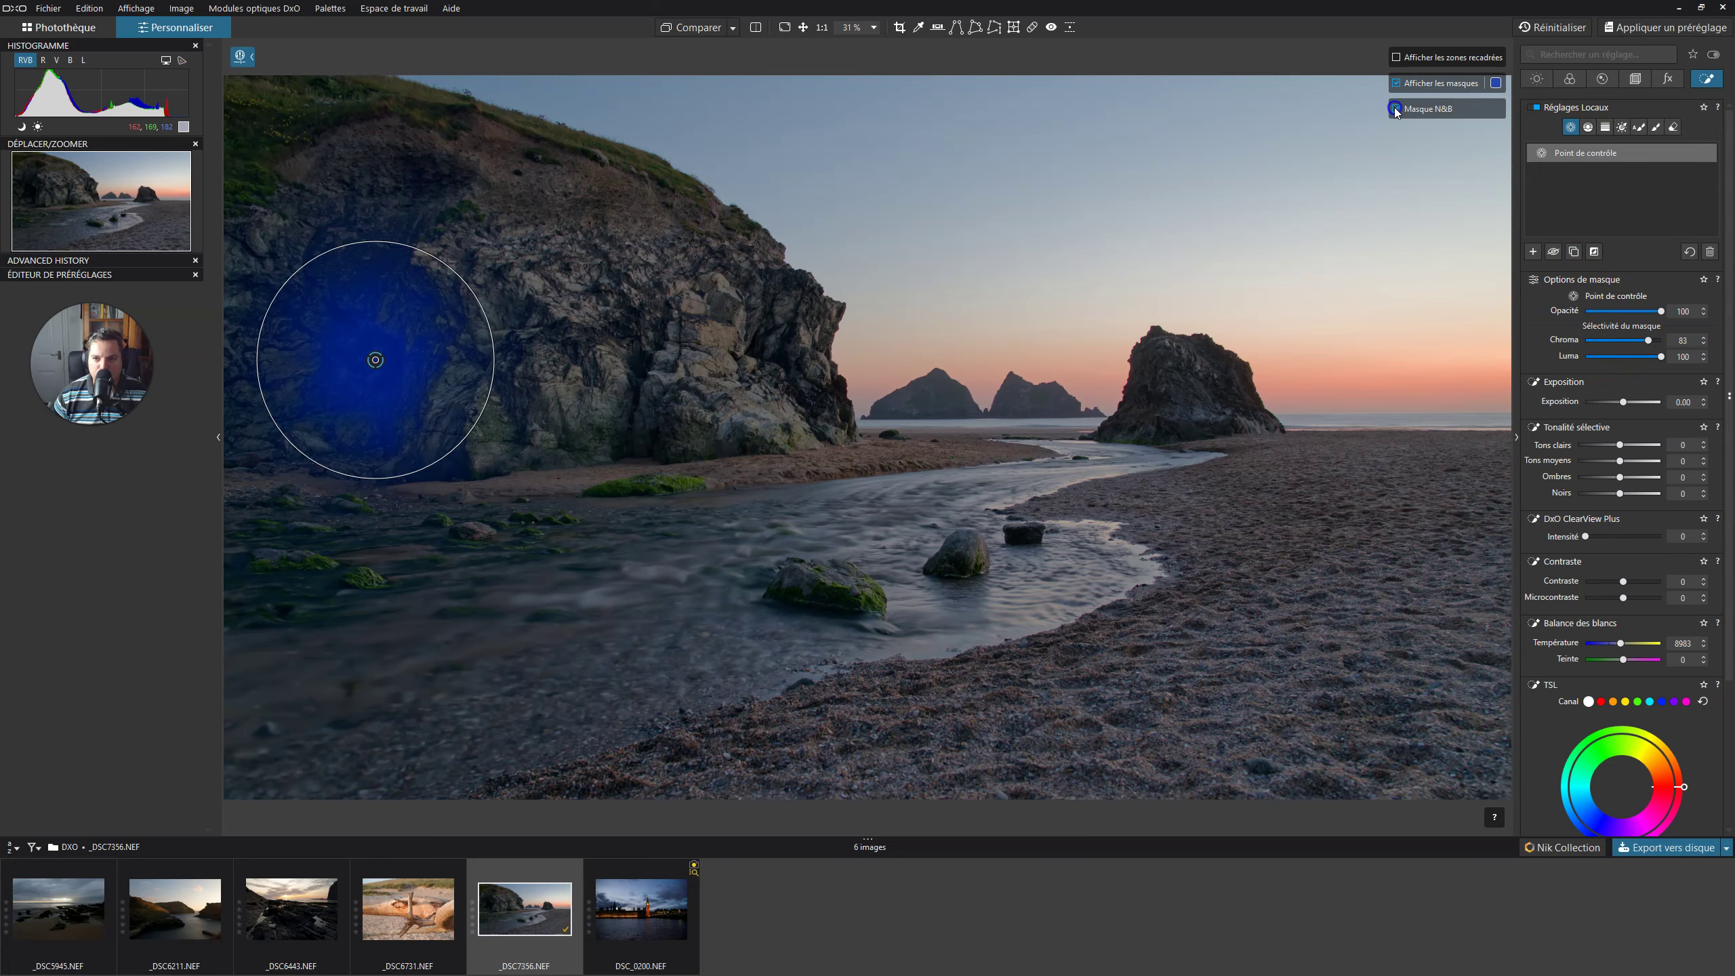
left_click(1396, 82)
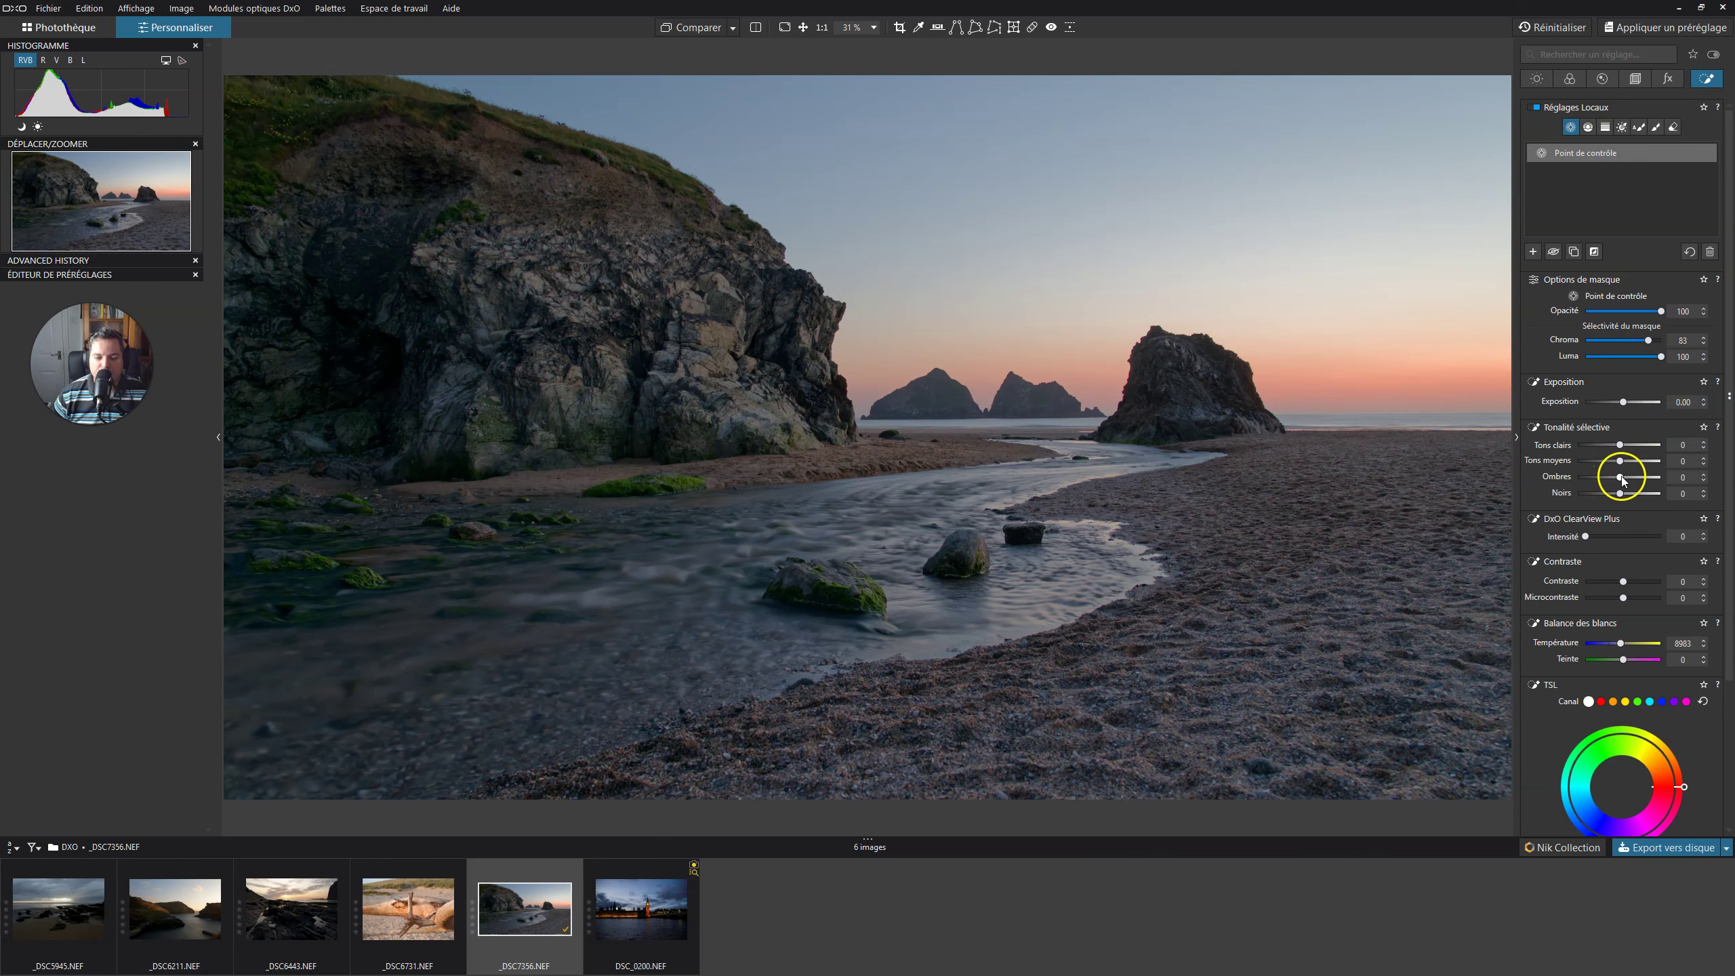
left_click_drag(1626, 480, 1627, 480)
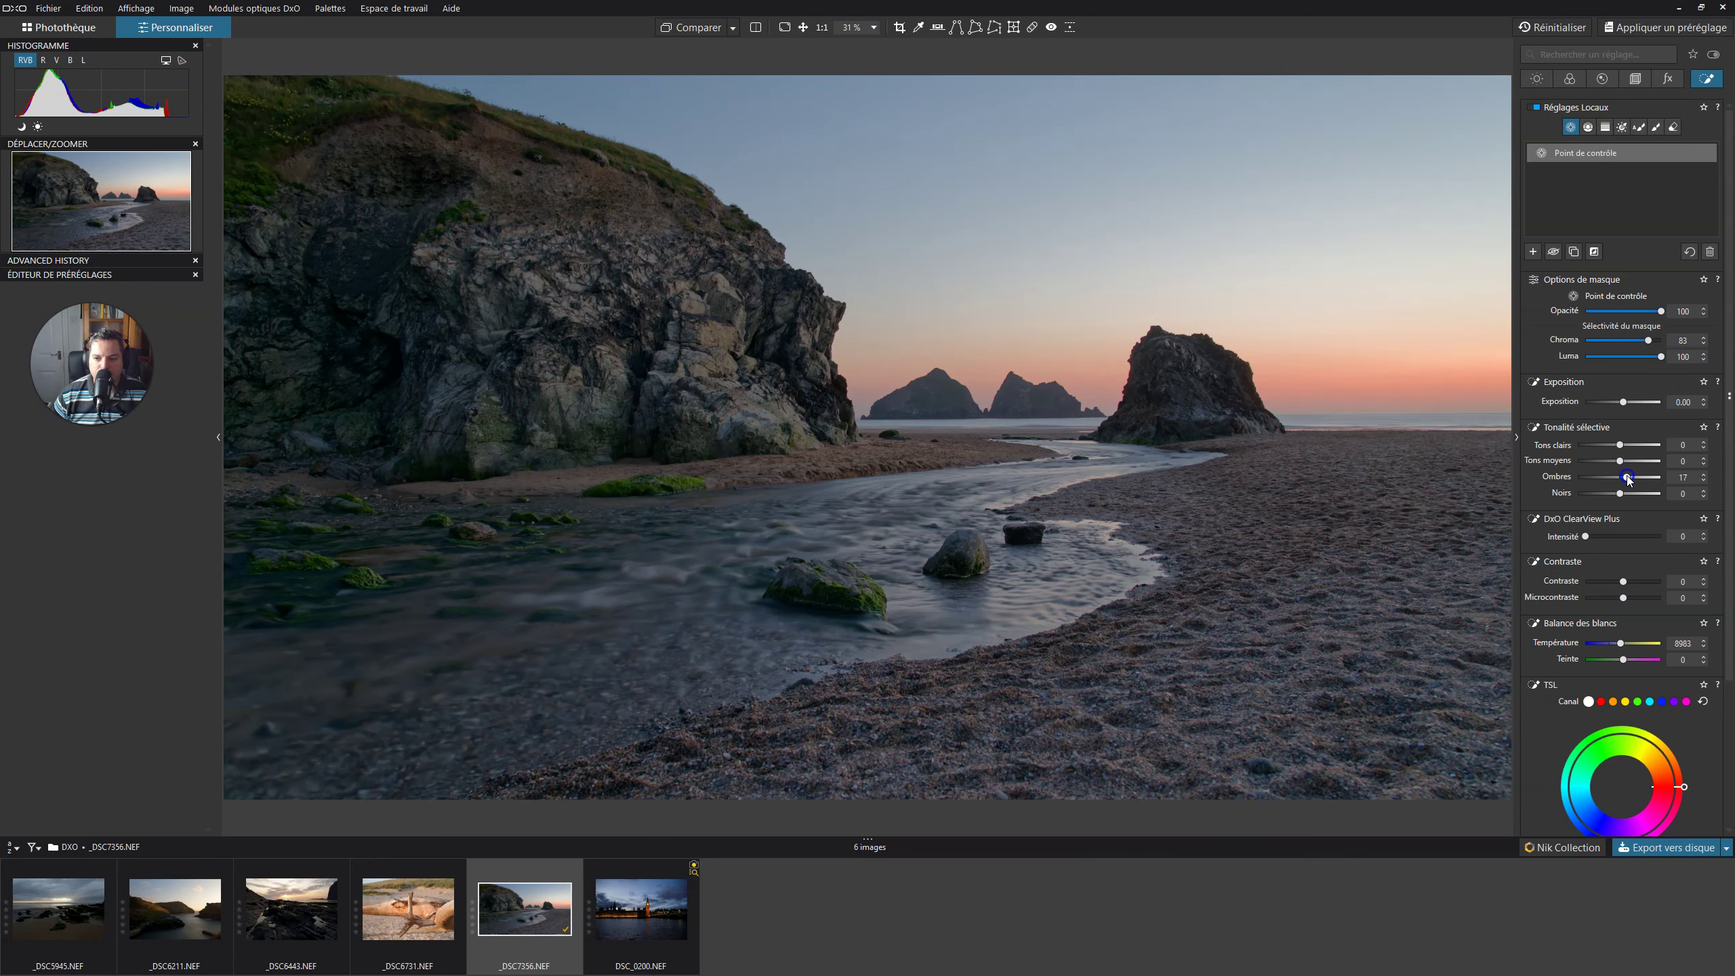
left_click_drag(1629, 480, 1642, 481)
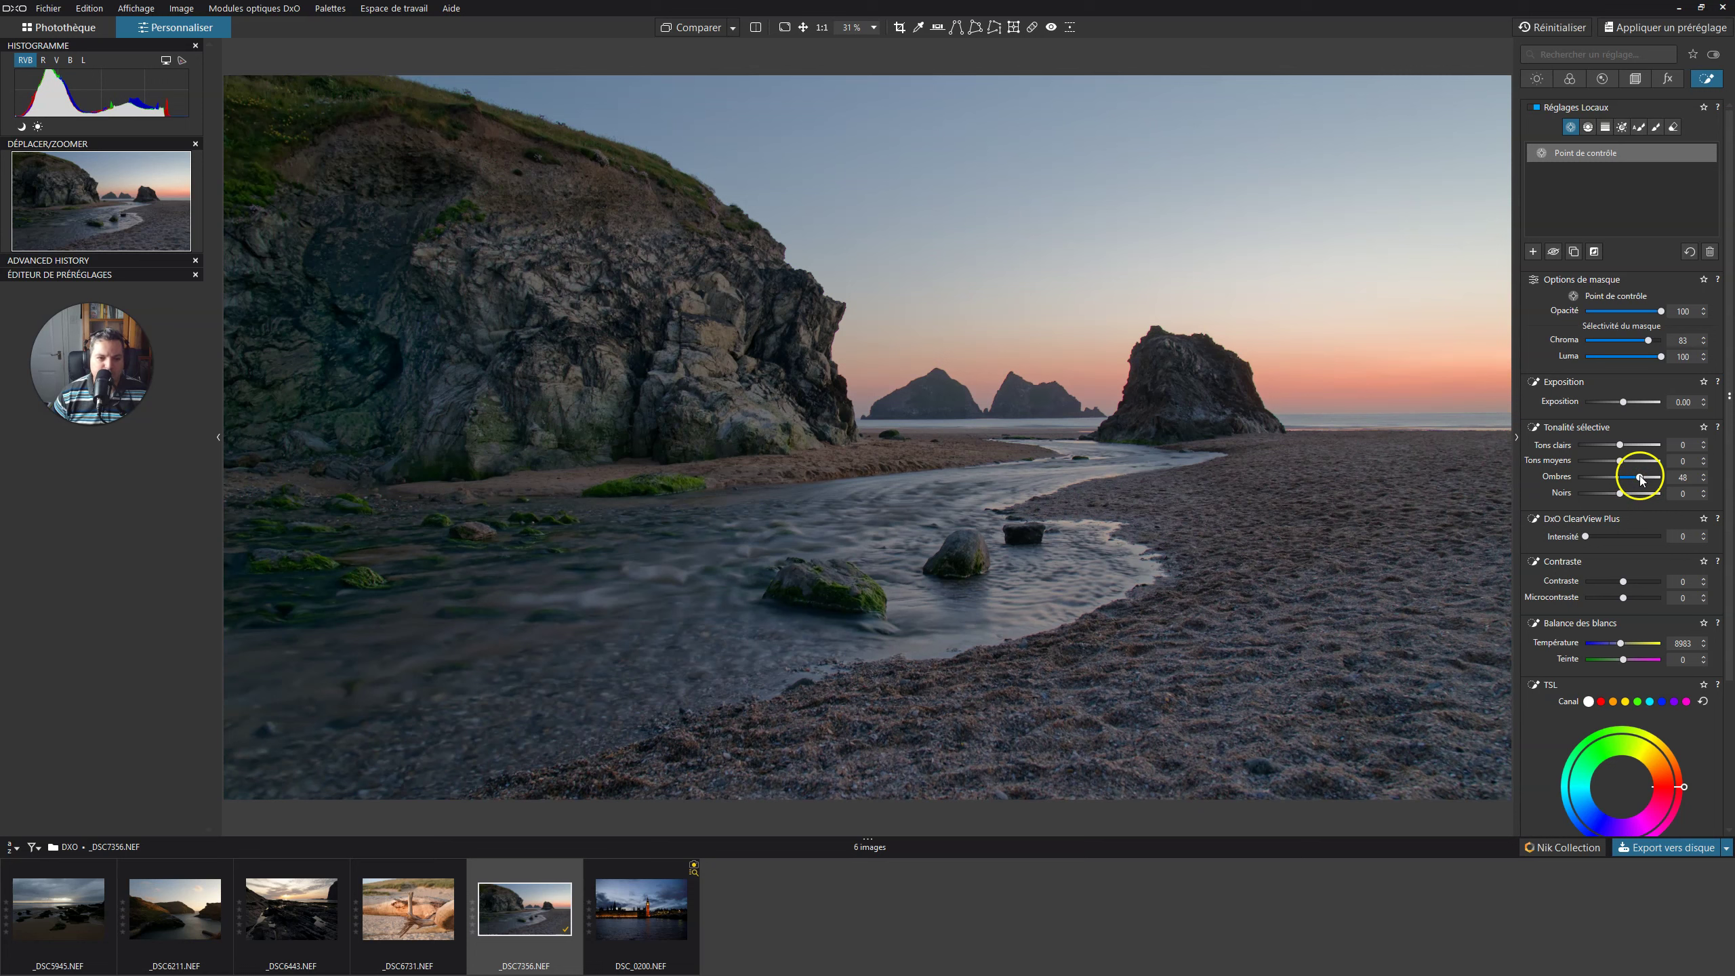
mouse_move(319, 340)
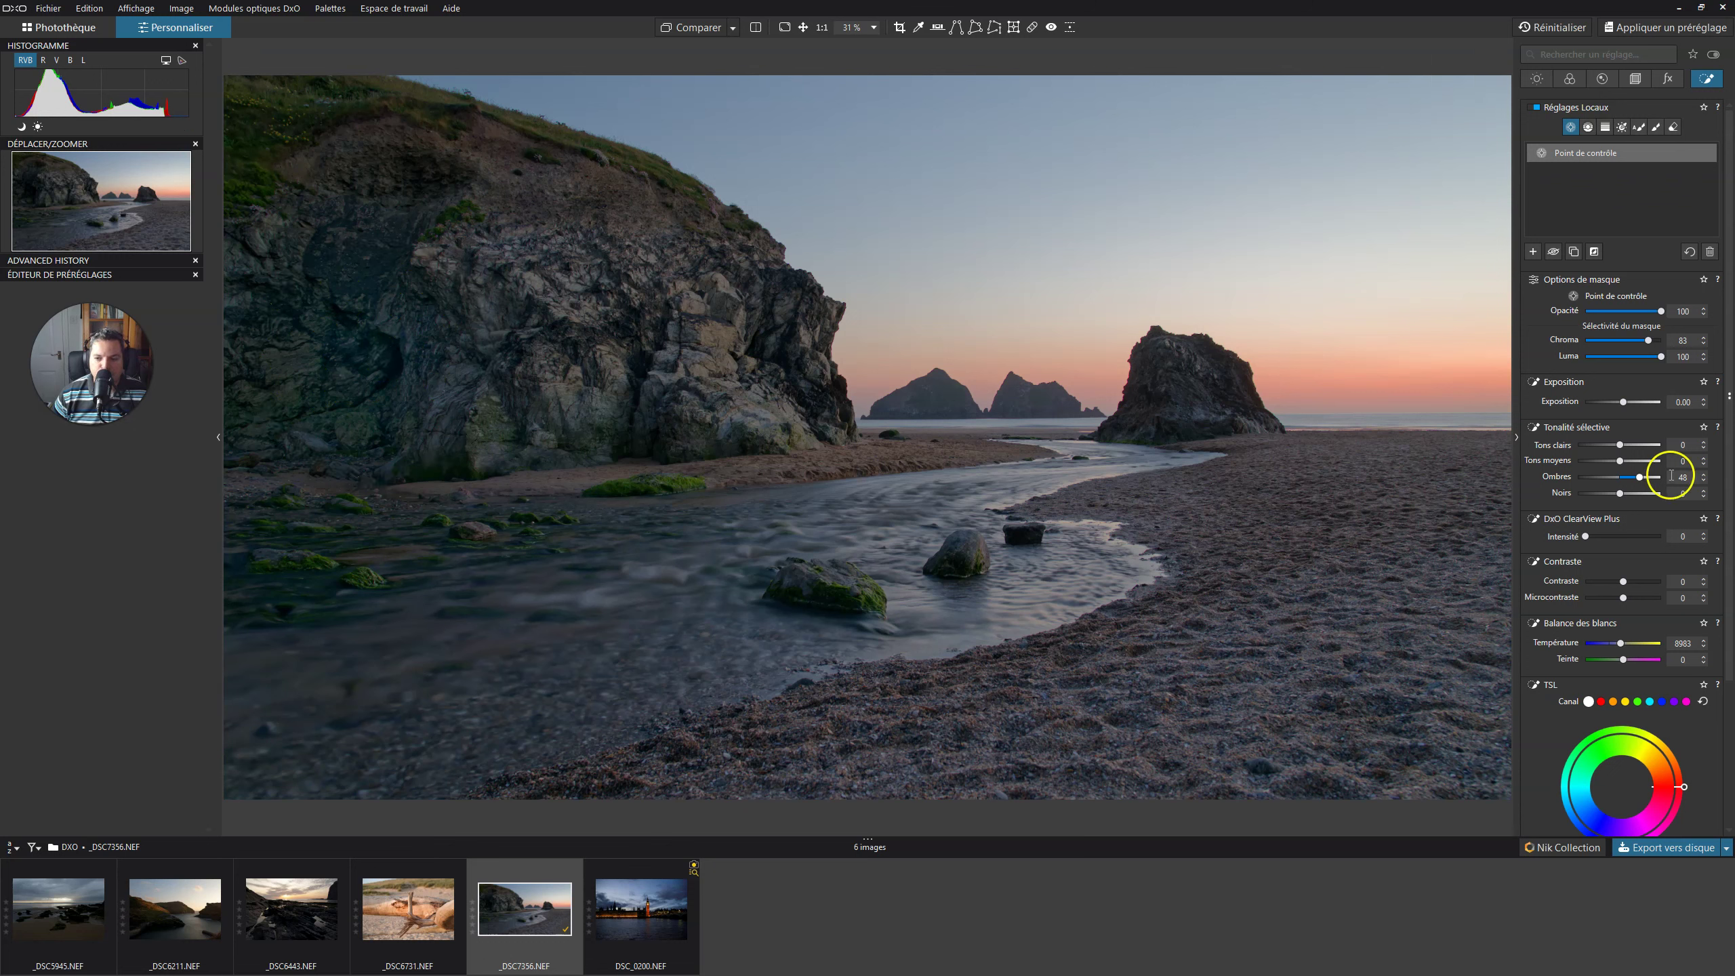
left_click(1704, 482)
left_click(1704, 482)
left_click(1705, 482)
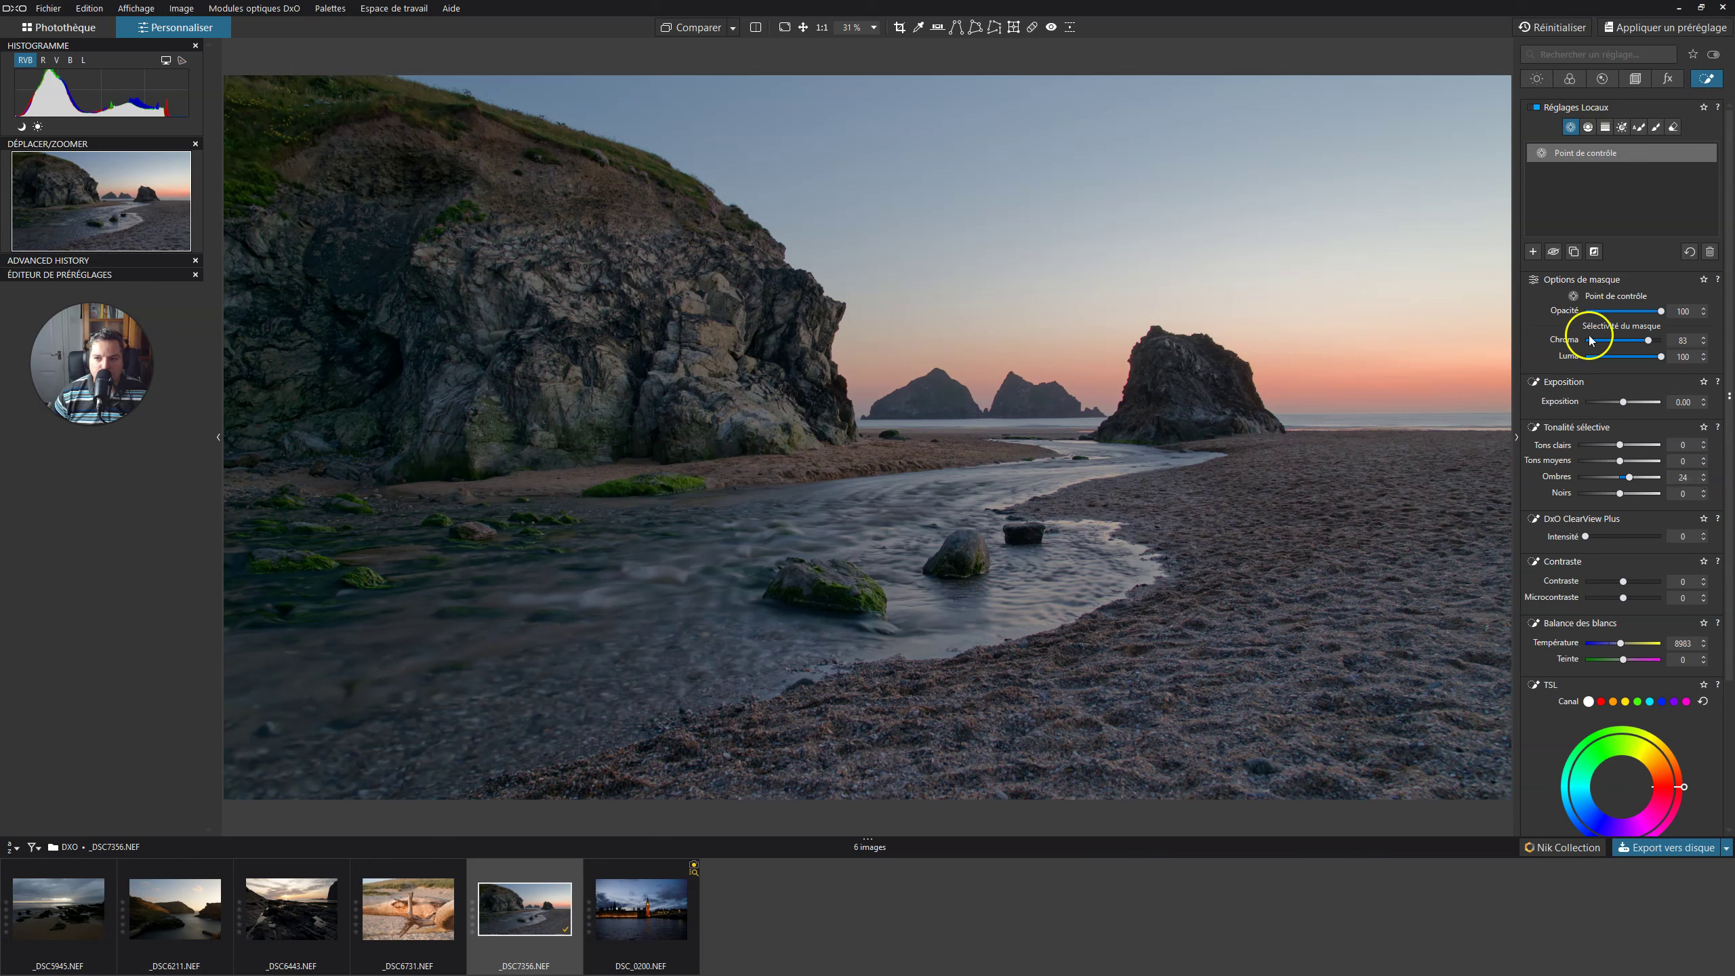
Switch the Réglages Locaux off and on to compare the image, and reselect the Point de contrôle mask
left_click(1535, 107)
left_click(1535, 106)
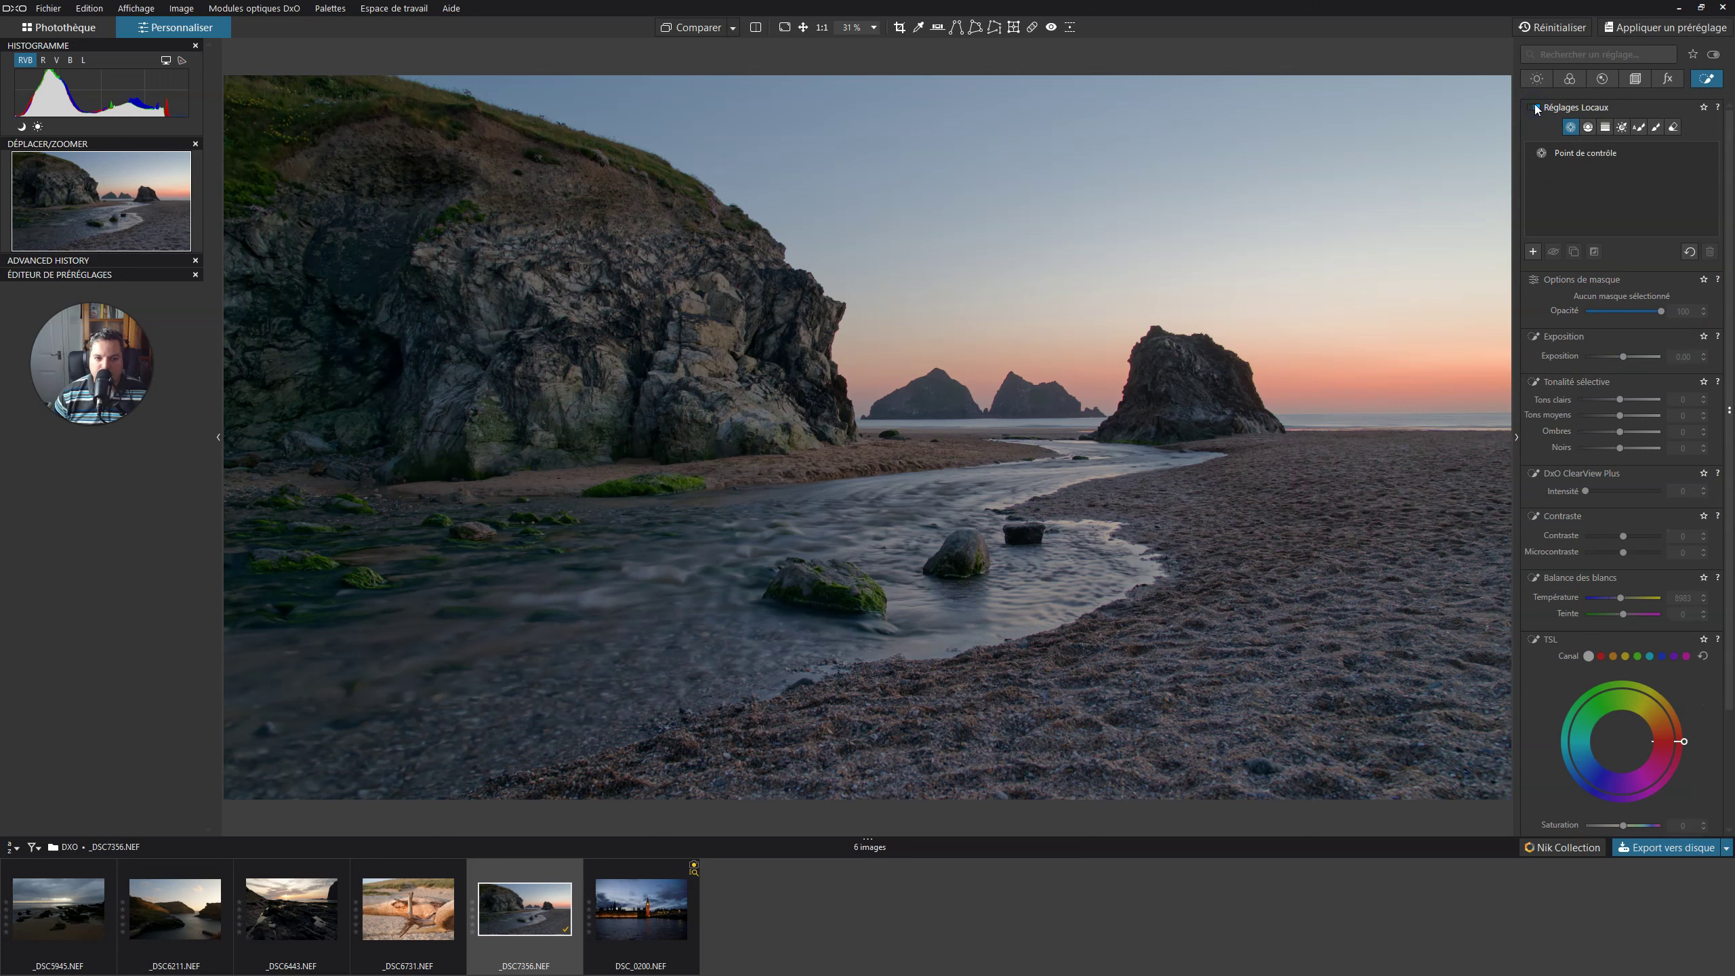
left_click(1534, 105)
left_click(1535, 105)
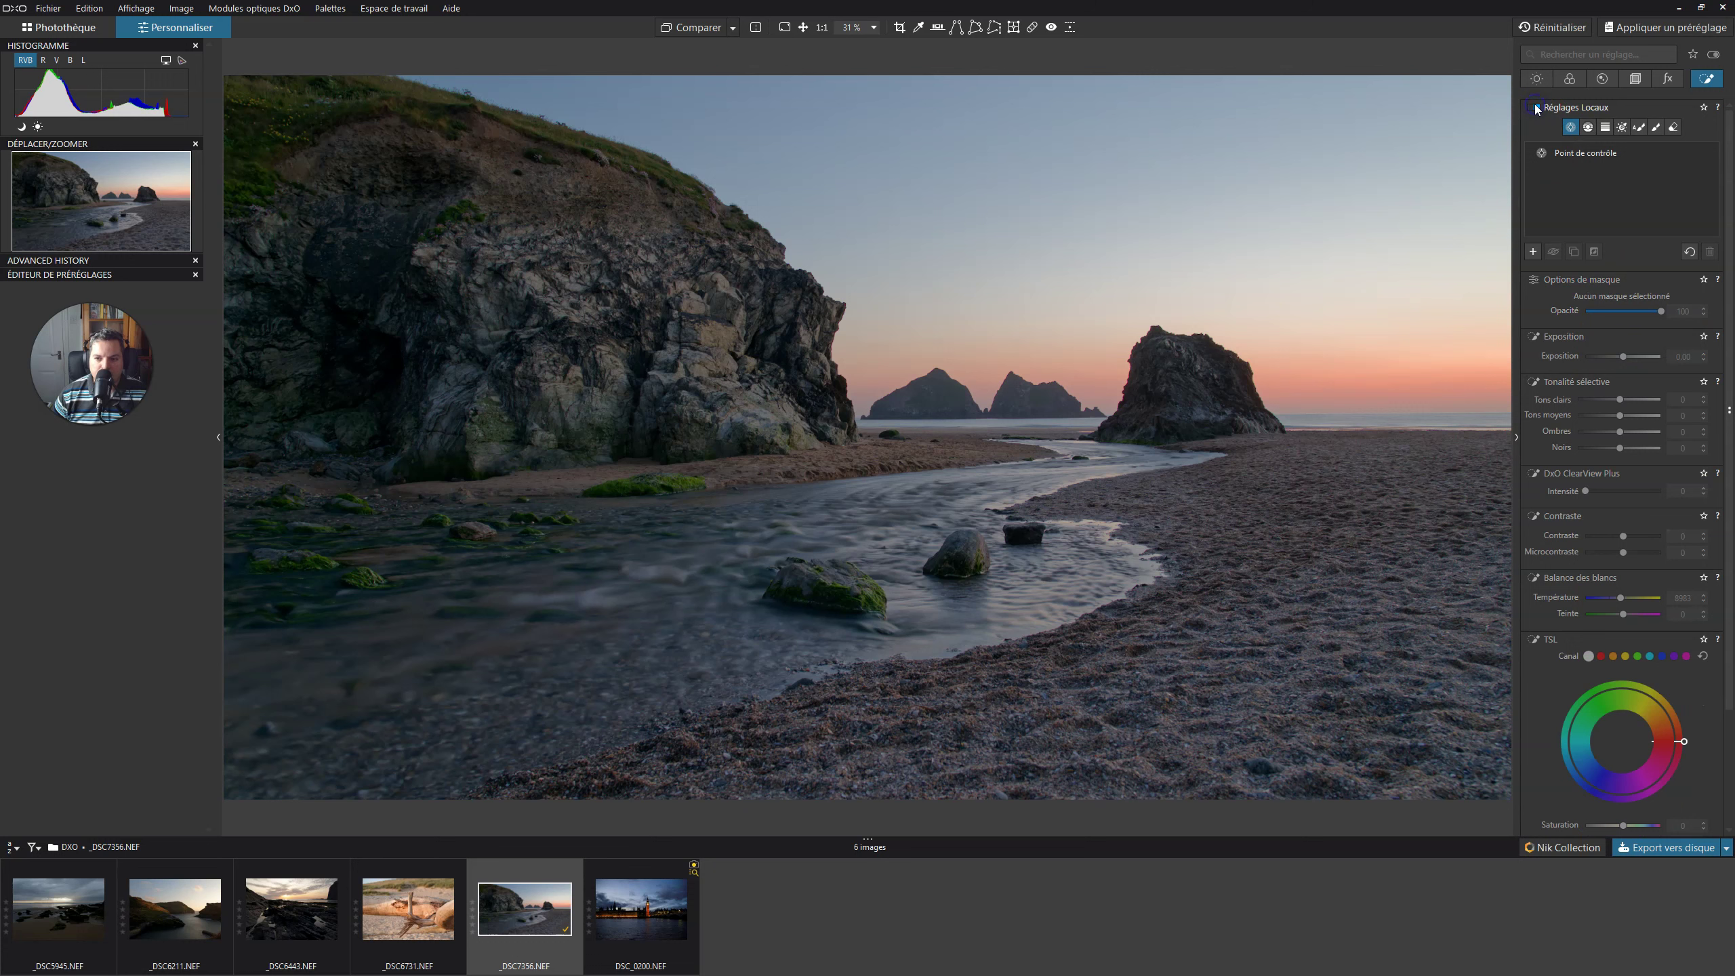
left_click(1585, 153)
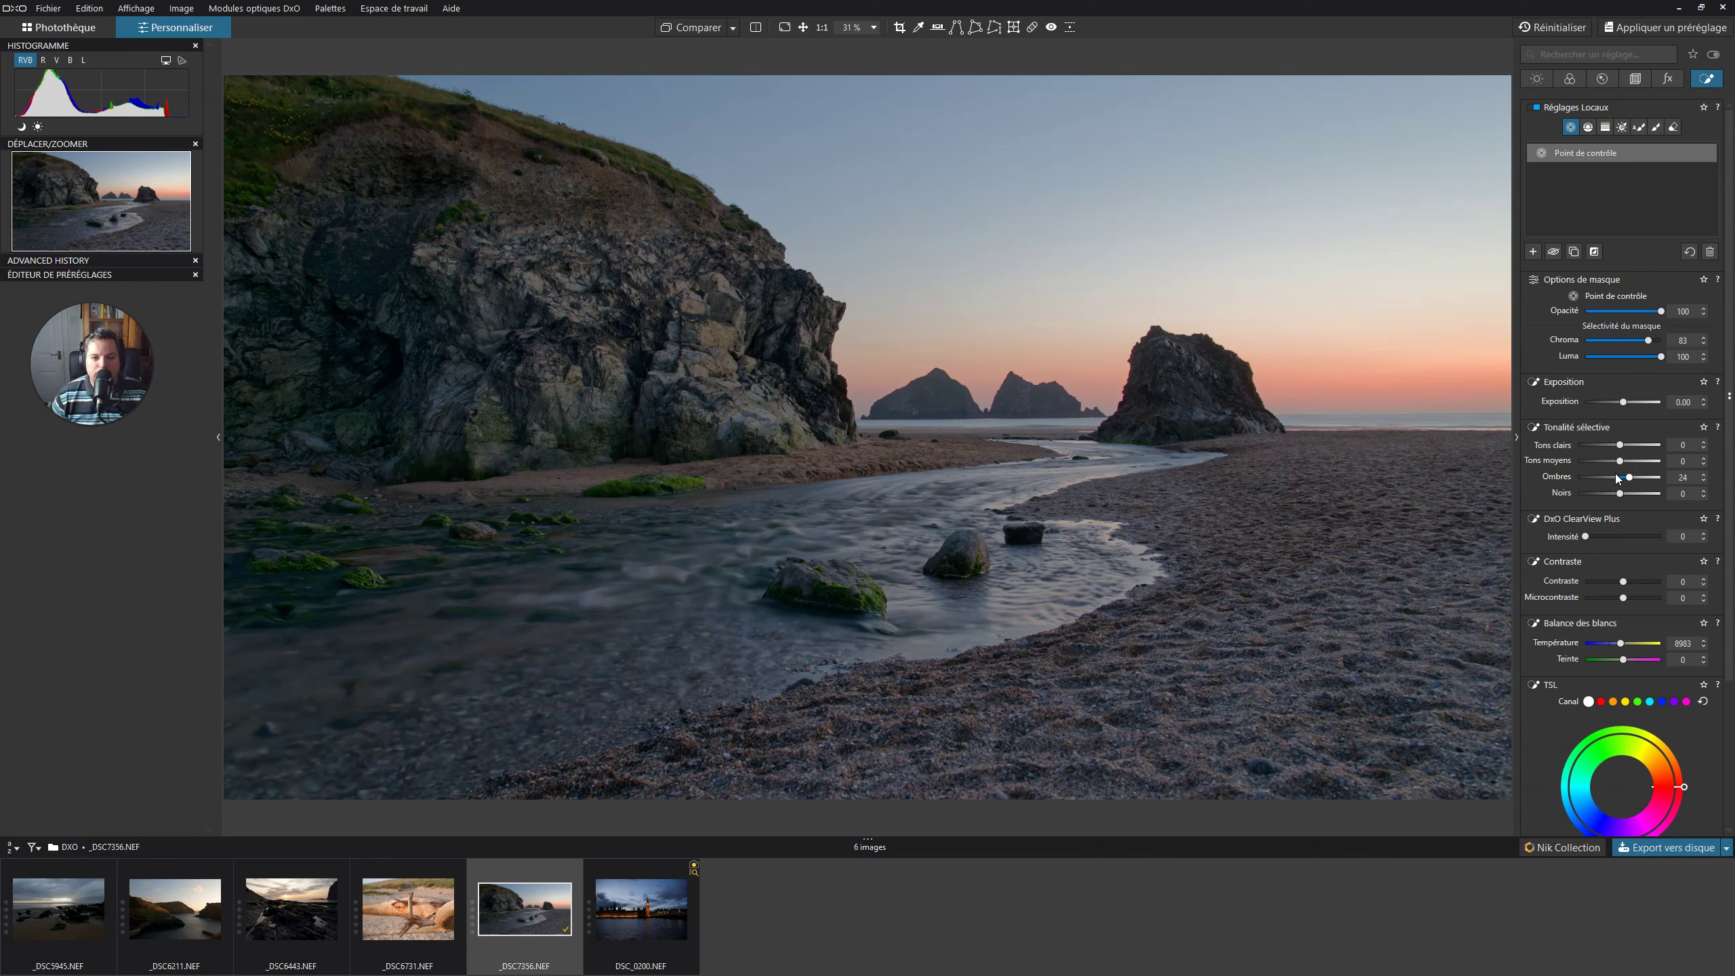
Try extending the existing control point mask with a second point on the lighter rock face
left_click(638, 319)
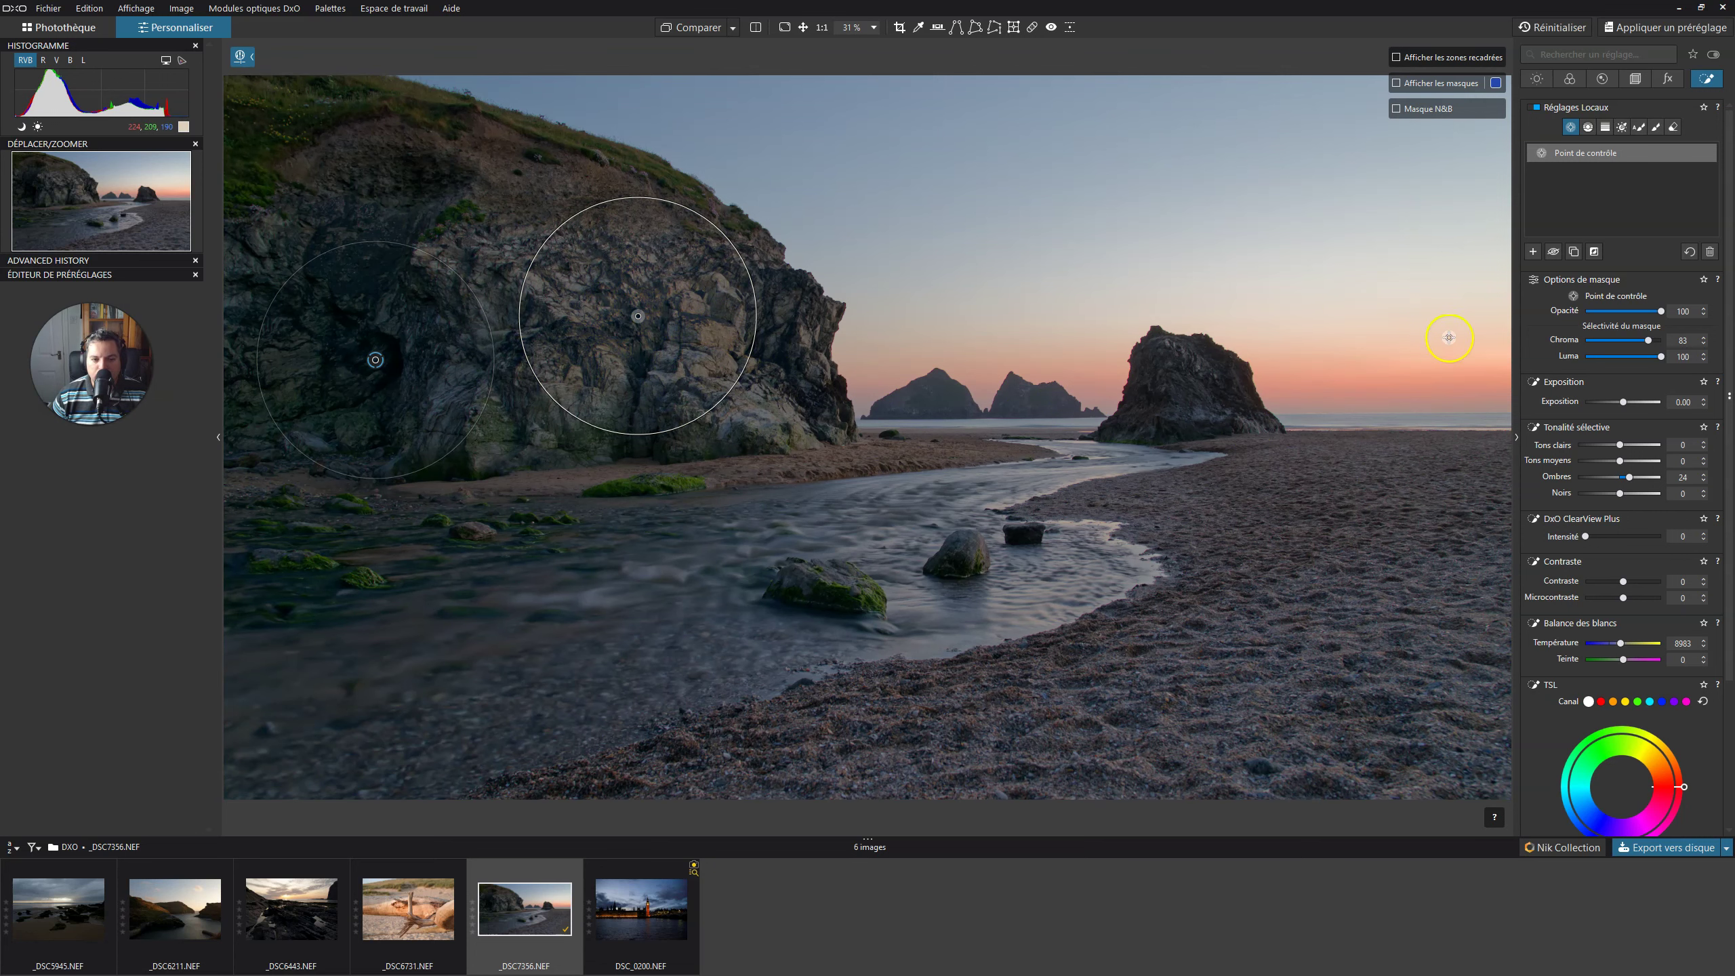
left_click_drag(641, 318, 696, 362)
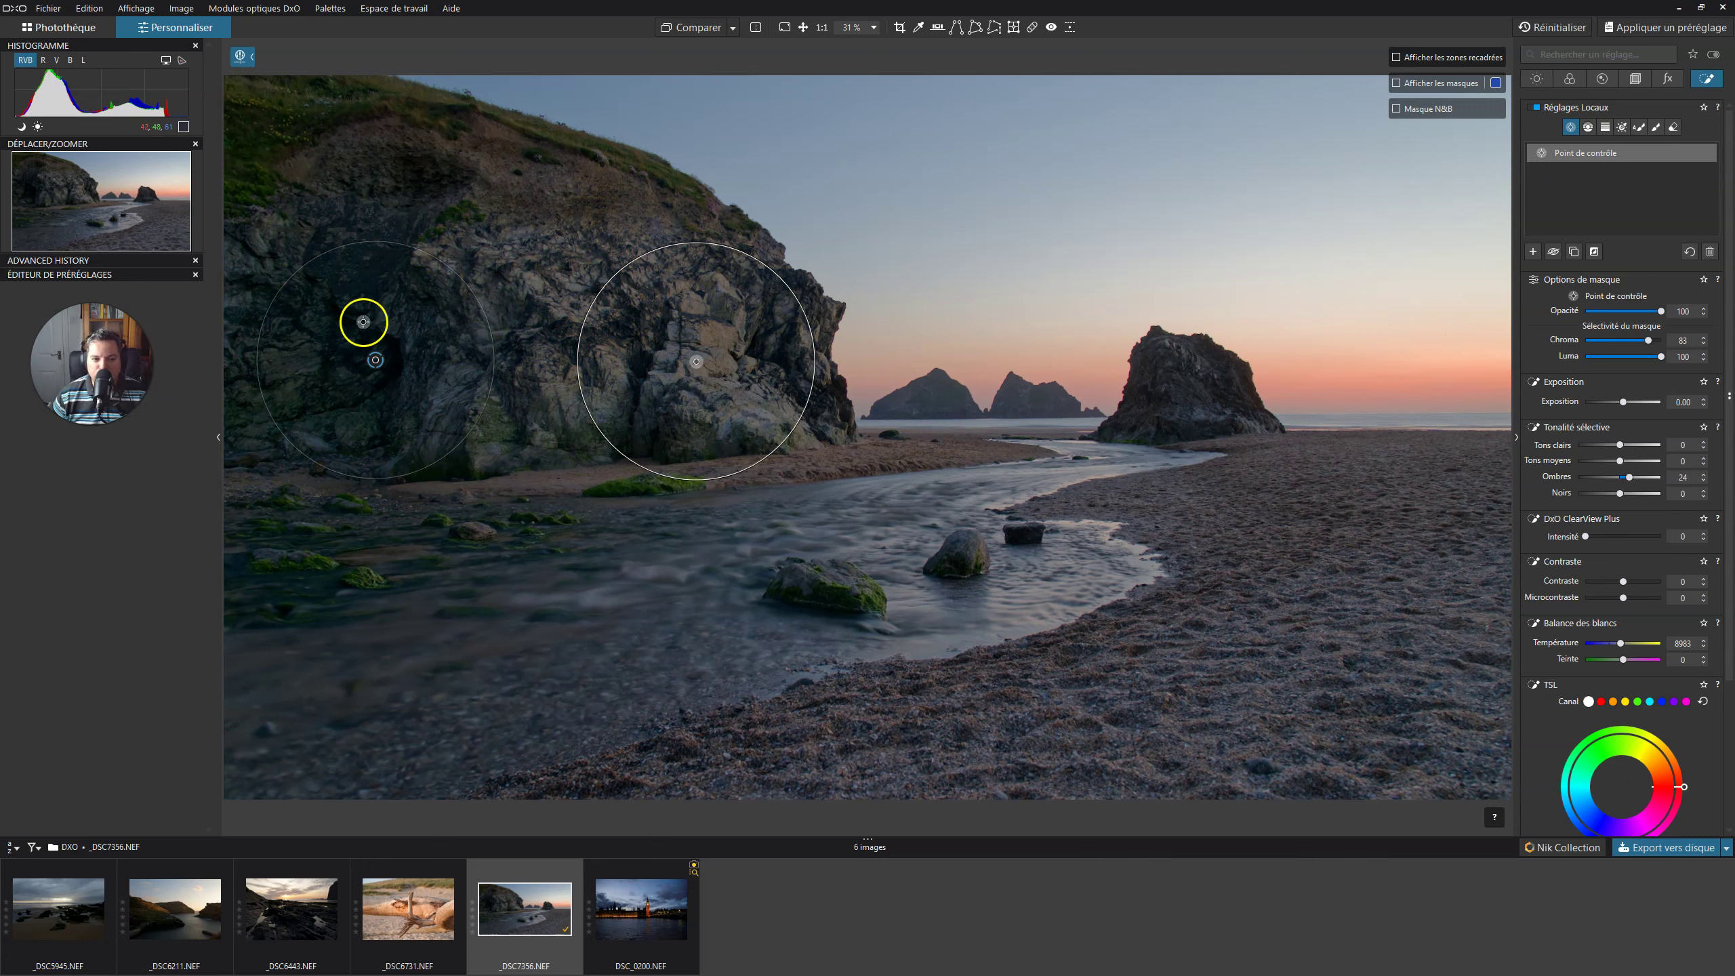
left_click_drag(696, 362, 626, 329)
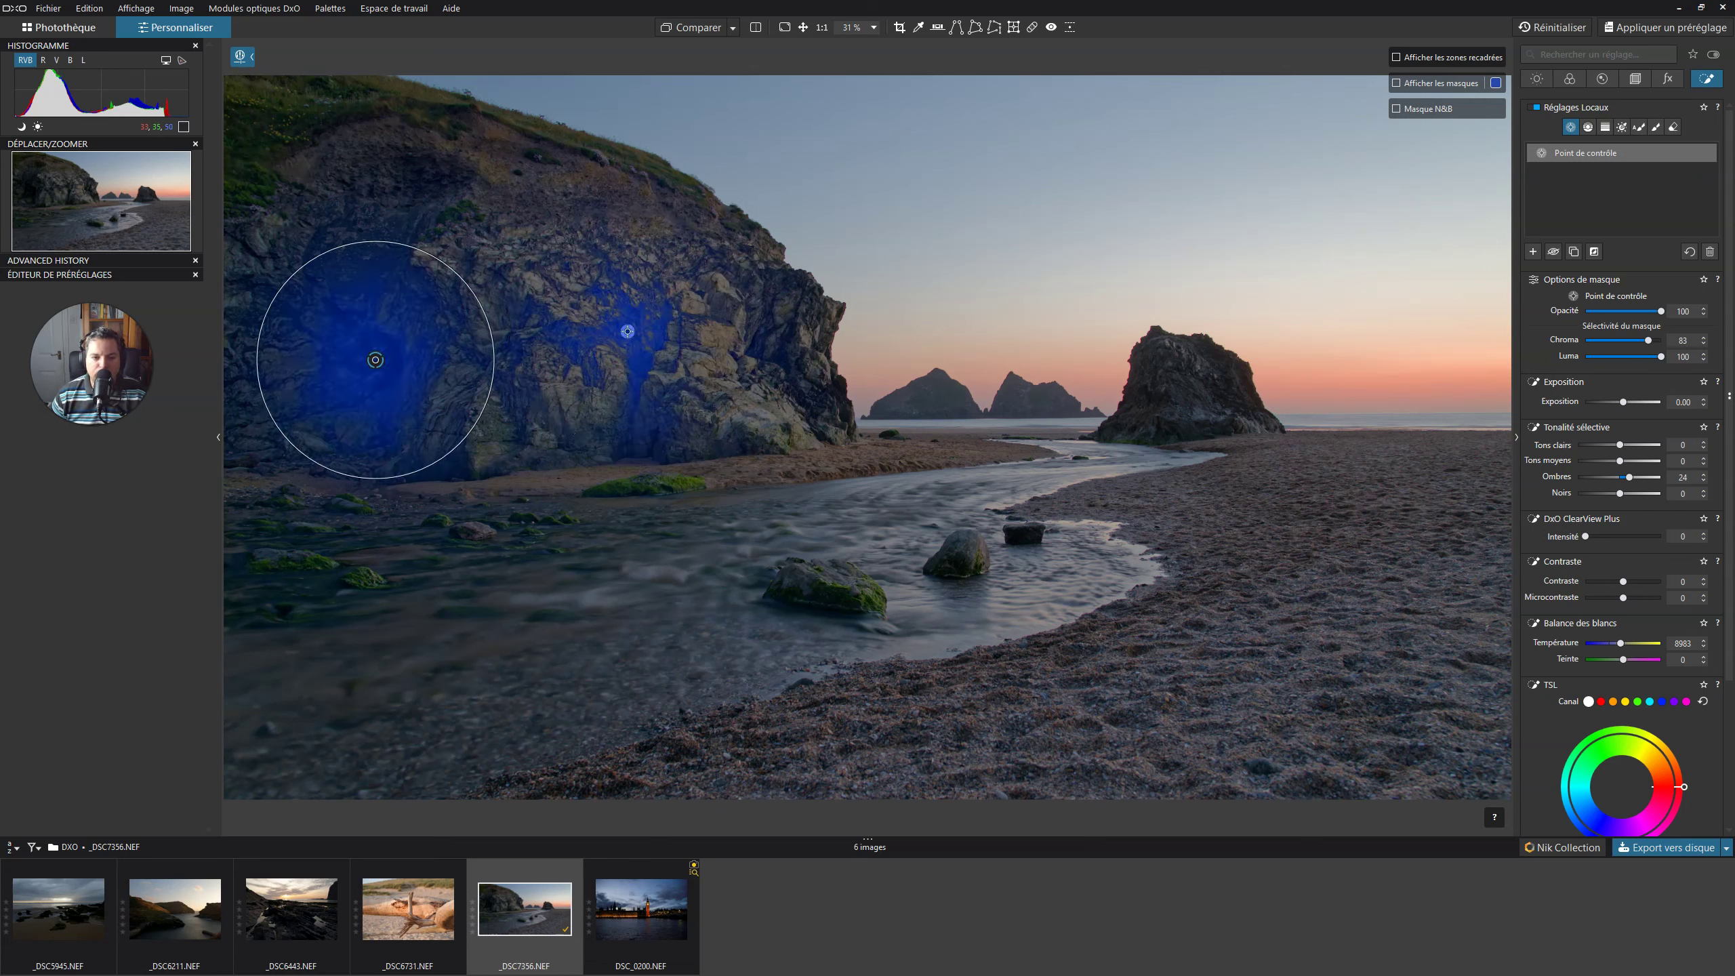
left_click_drag(629, 335, 907, 429)
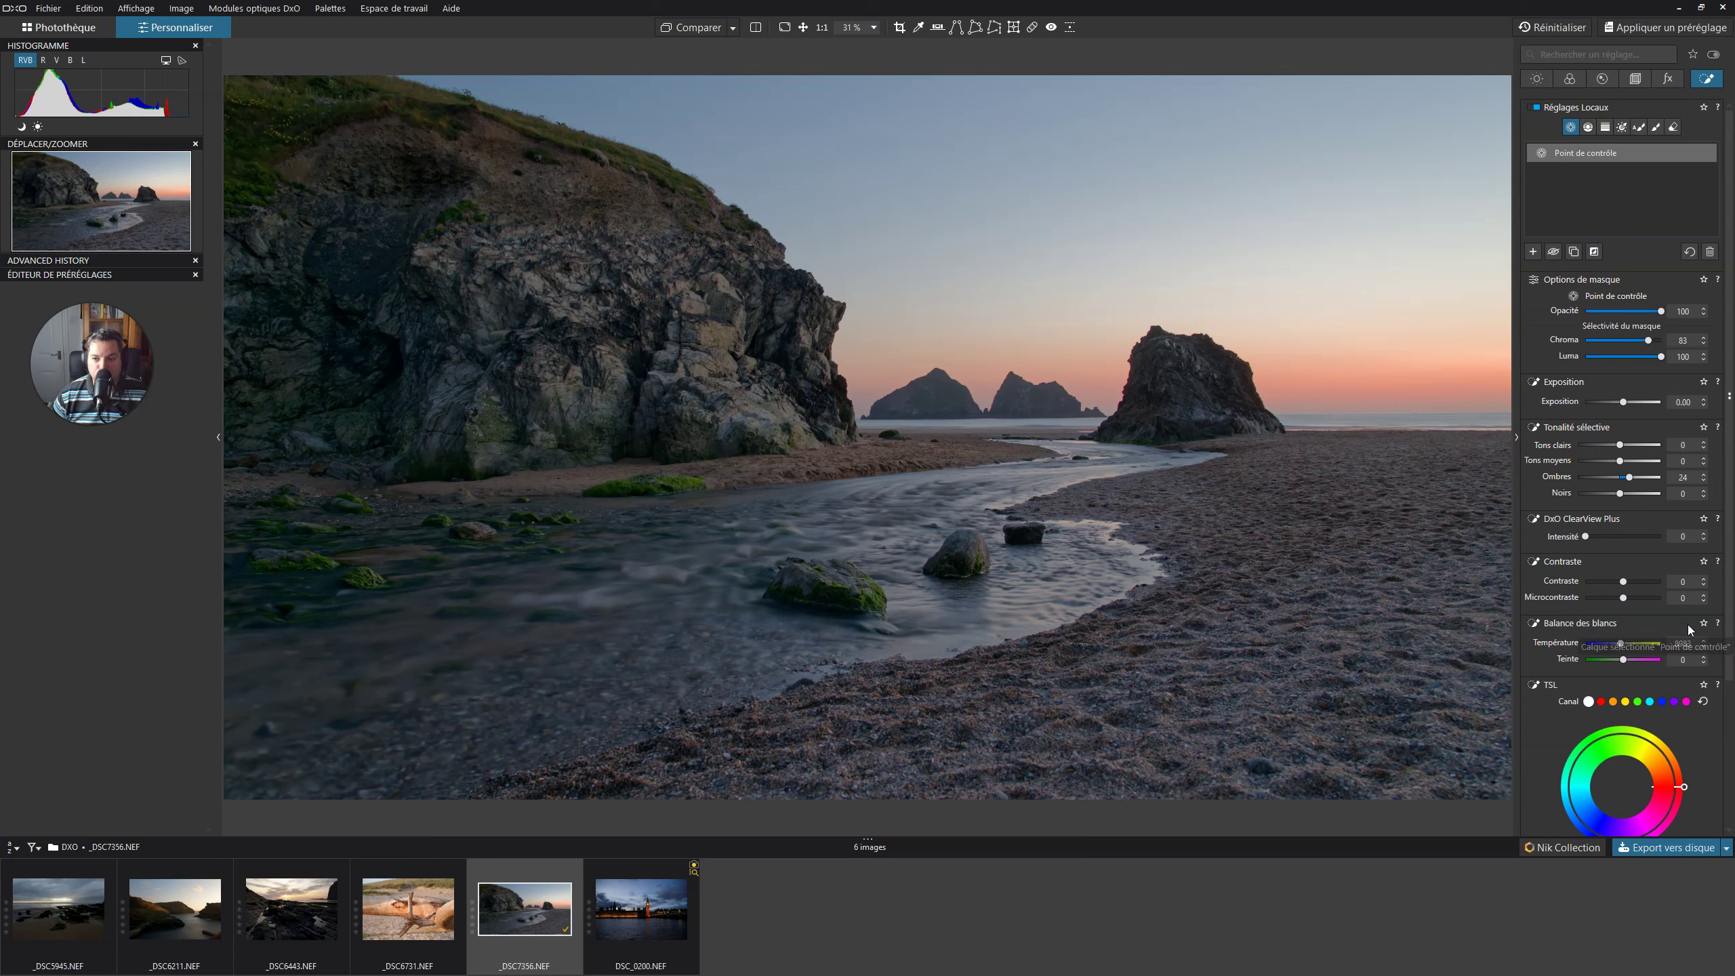
Create a new control point mask on the lighter rock face, with Tons moyens at 46 and Exposition at -0.21
left_click(1532, 252)
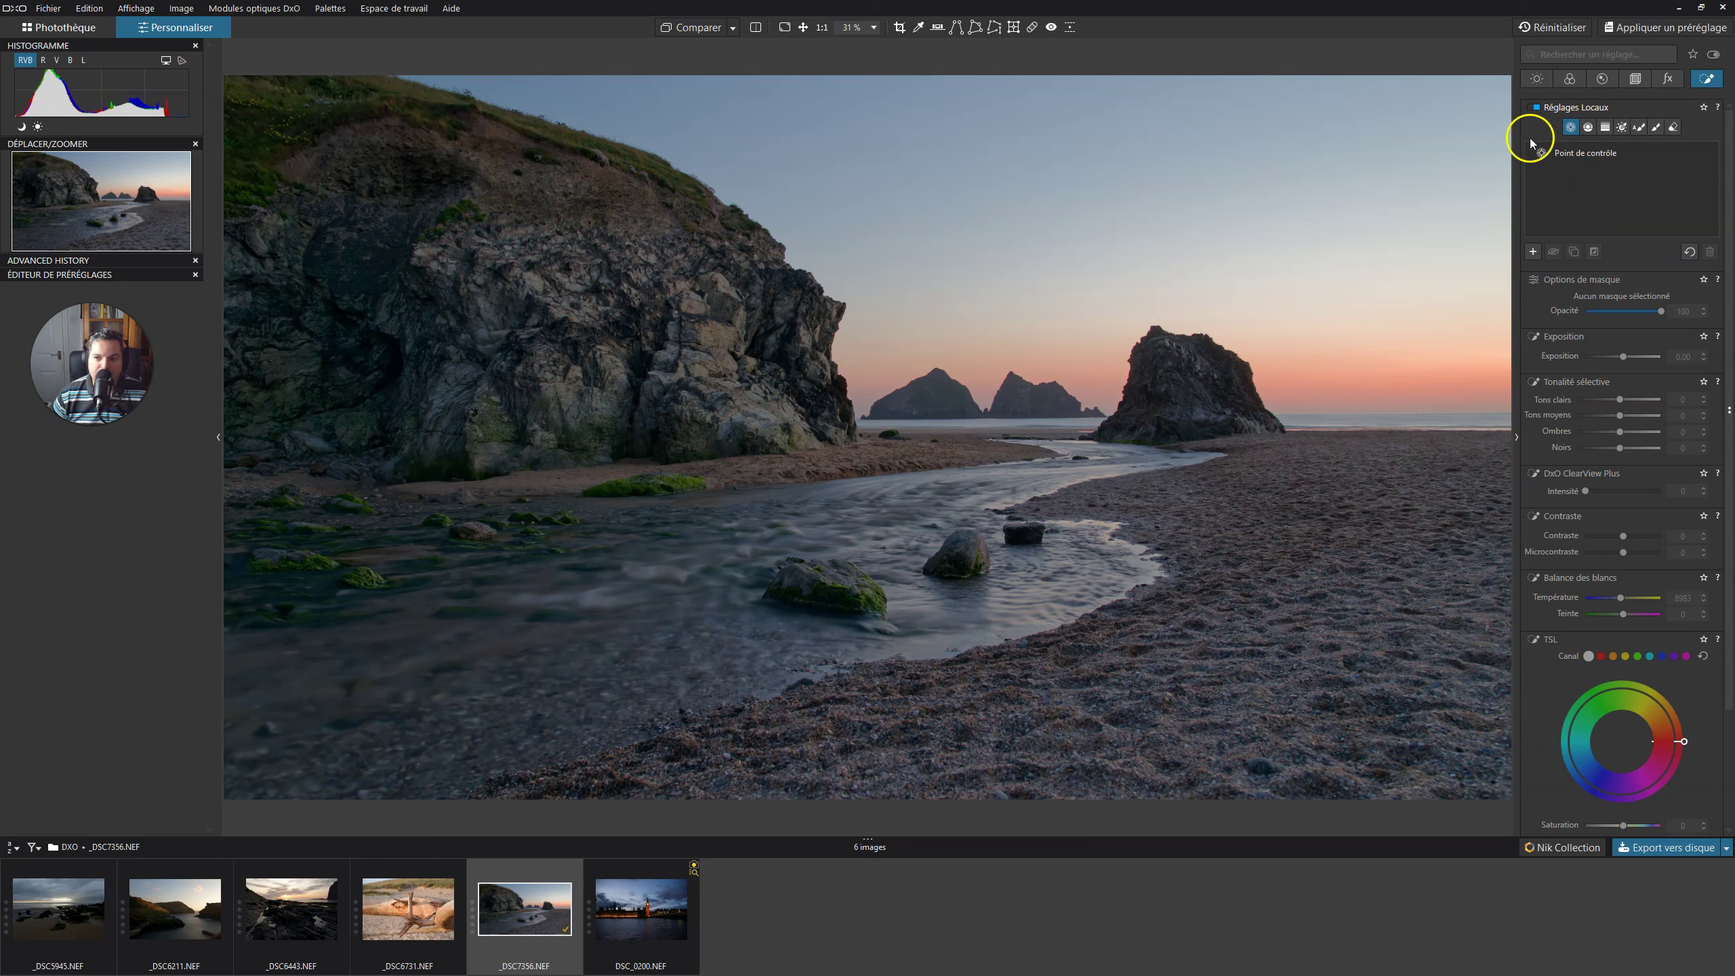
left_click(657, 338)
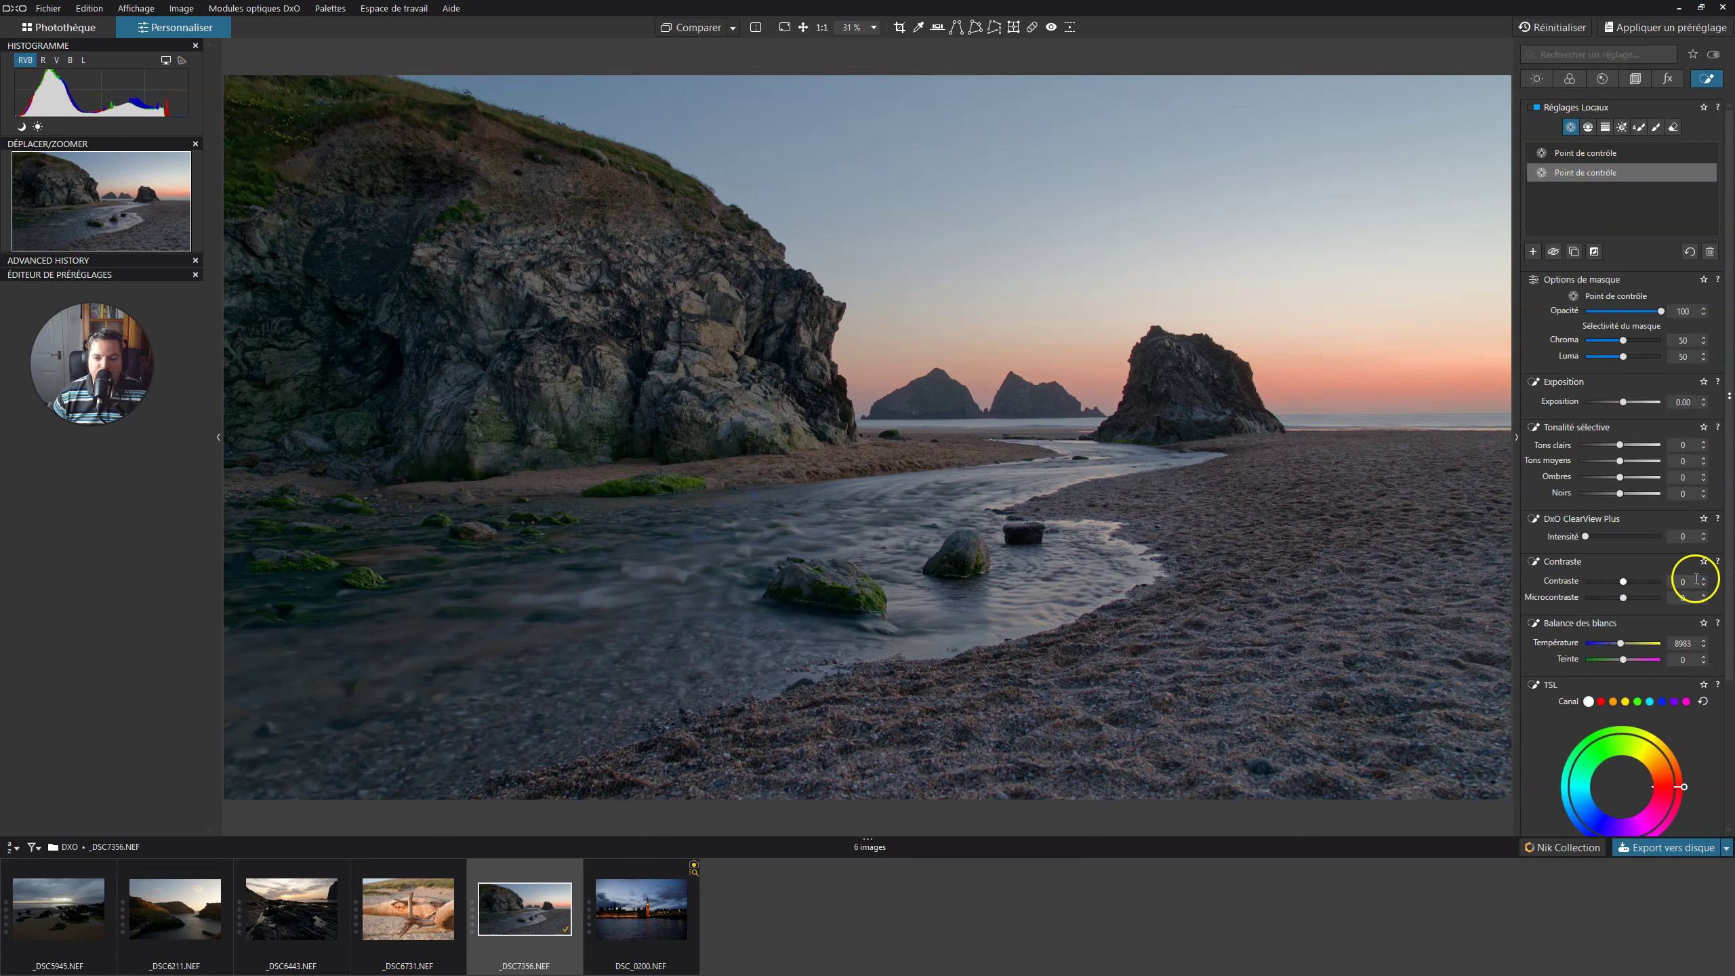
left_click_drag(1624, 463, 1637, 464)
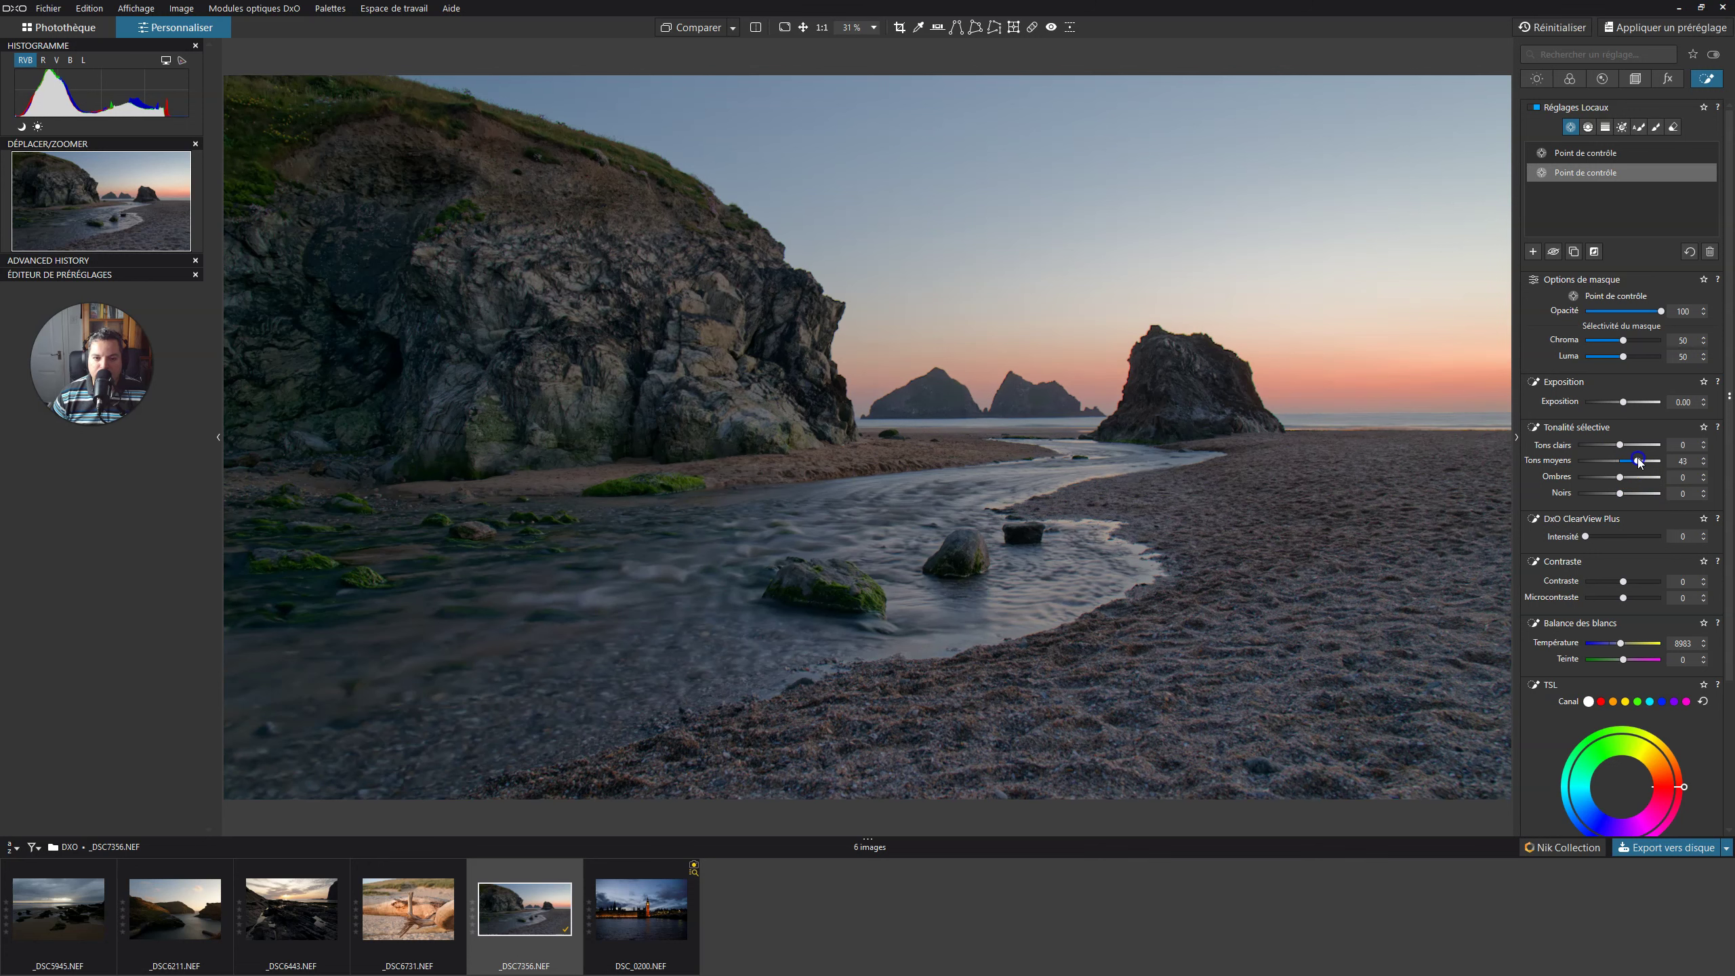
left_click(1610, 526)
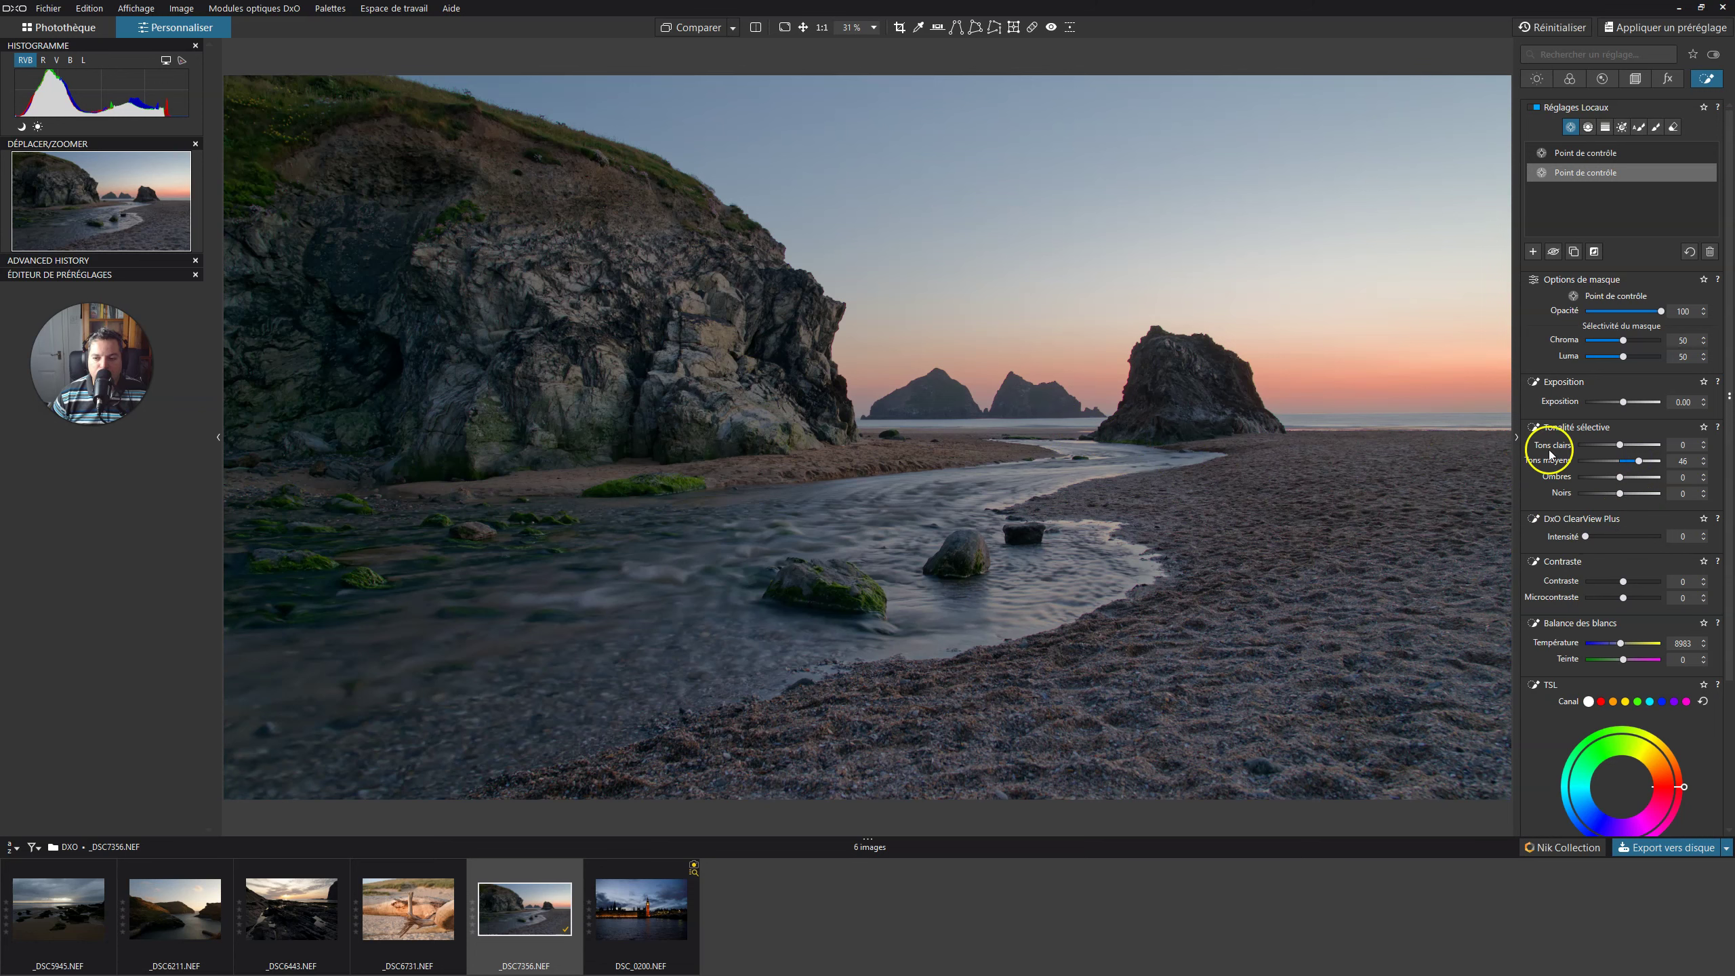
left_click_drag(1626, 402, 1630, 403)
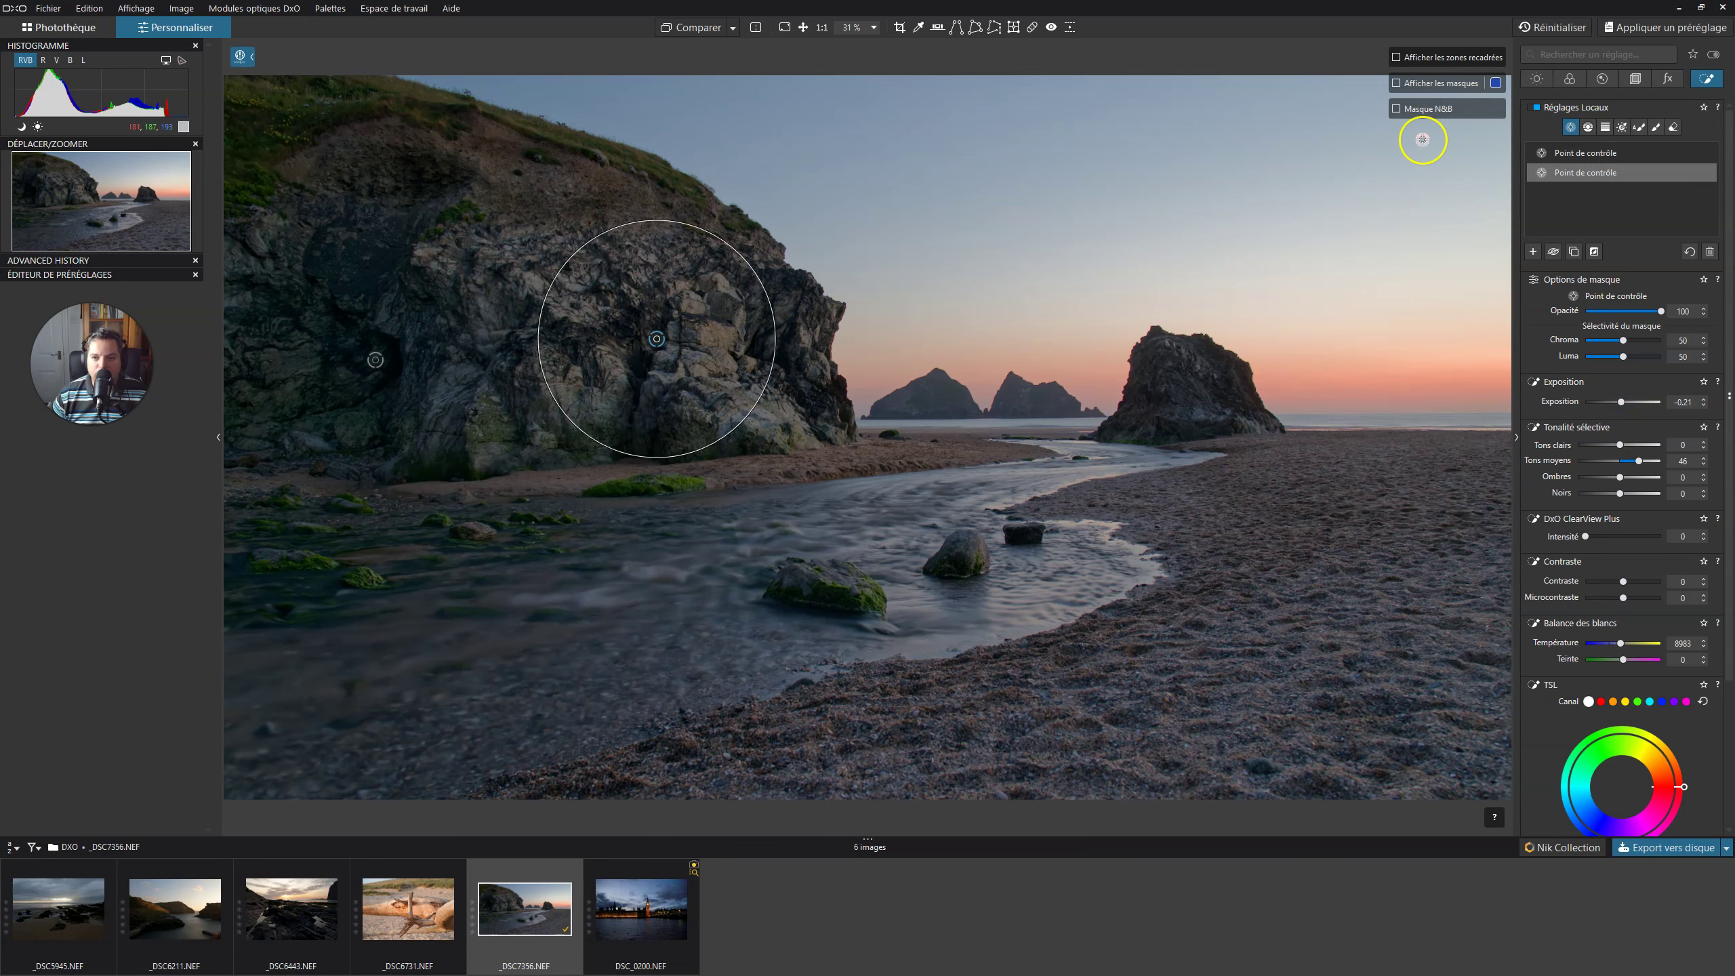
View the new mask in black and white, enlarge its circle slightly, and set Chroma to 59 and Luma to 74
left_click(1394, 83)
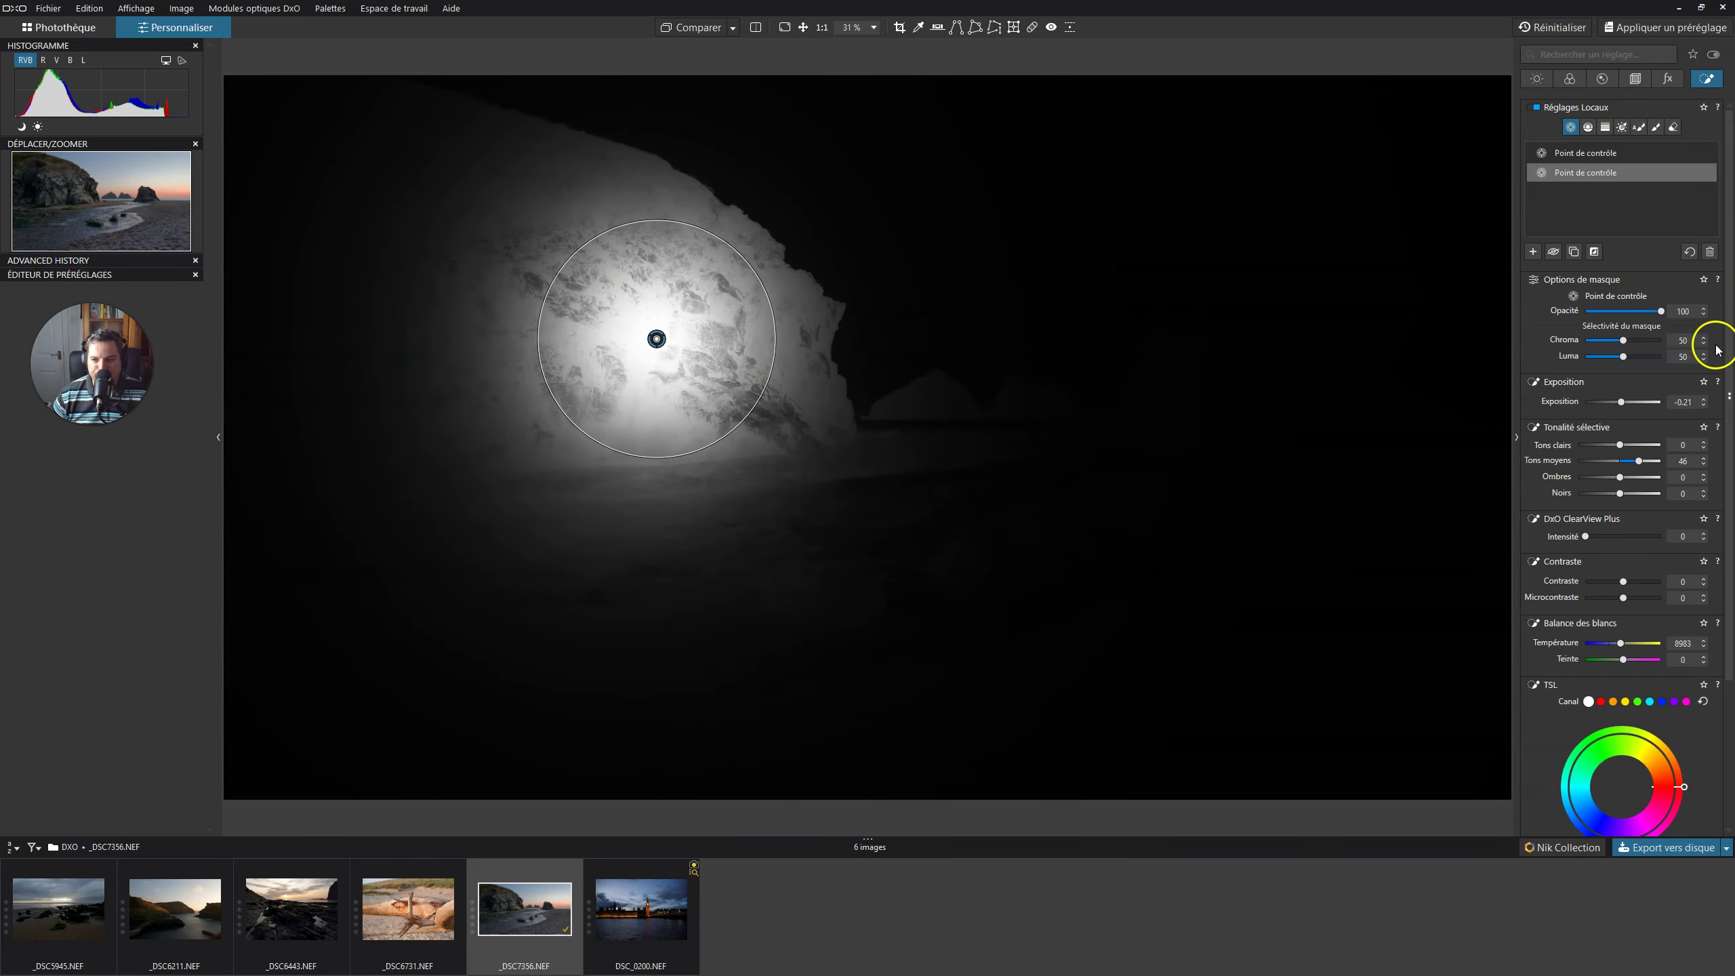
left_click_drag(776, 338, 791, 339)
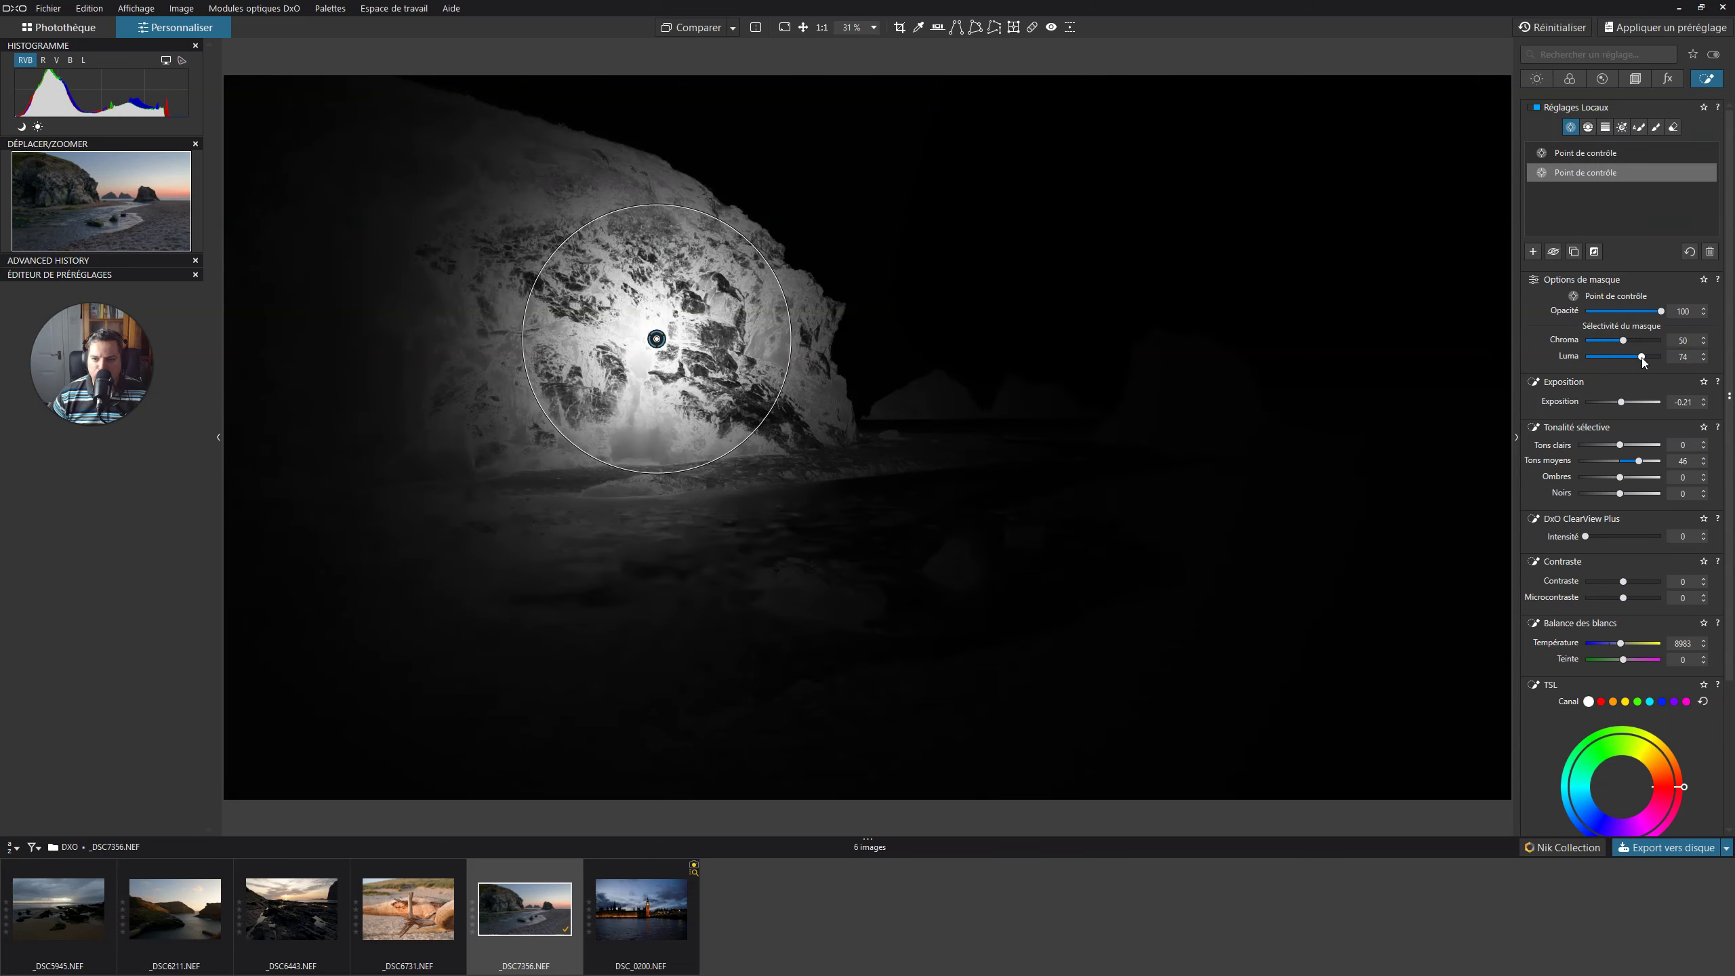
left_click(1625, 340)
left_click_drag(1619, 340, 1632, 341)
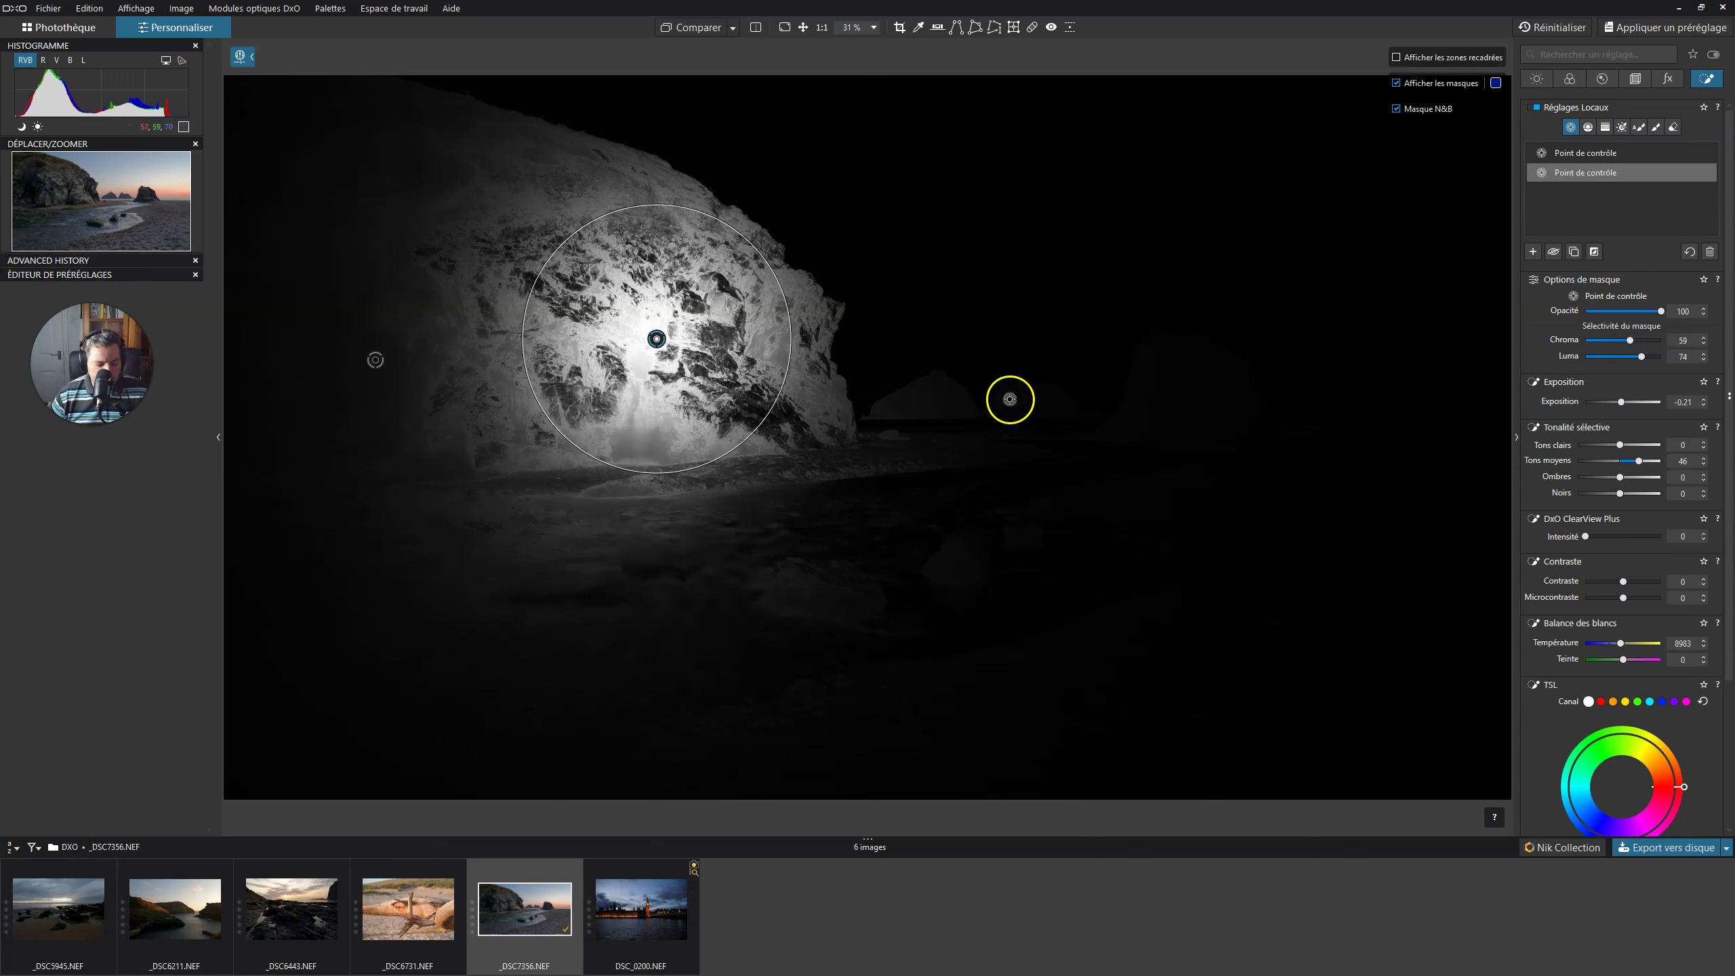
Try adding a larger extra point at the seaward edge of the cliff to the second mask
left_click(842, 377)
left_click_drag(895, 341, 975, 306)
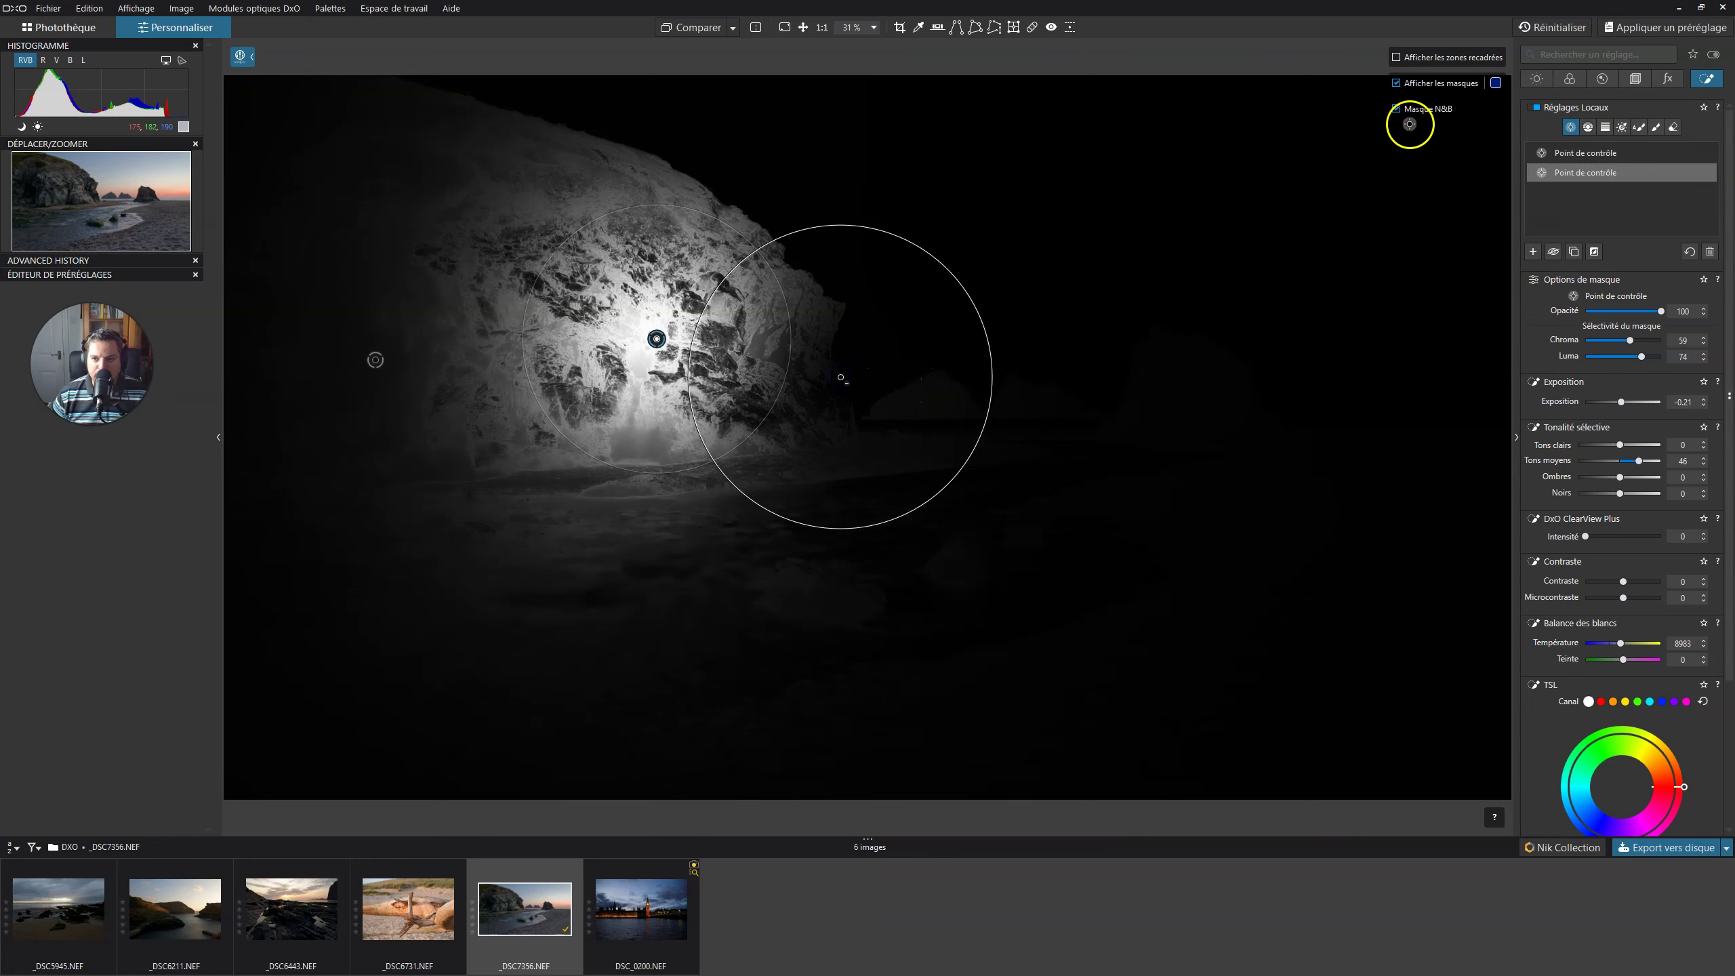
Turn off the mask displays and switch the second control point mask off and on to compare its effect
left_click(1396, 110)
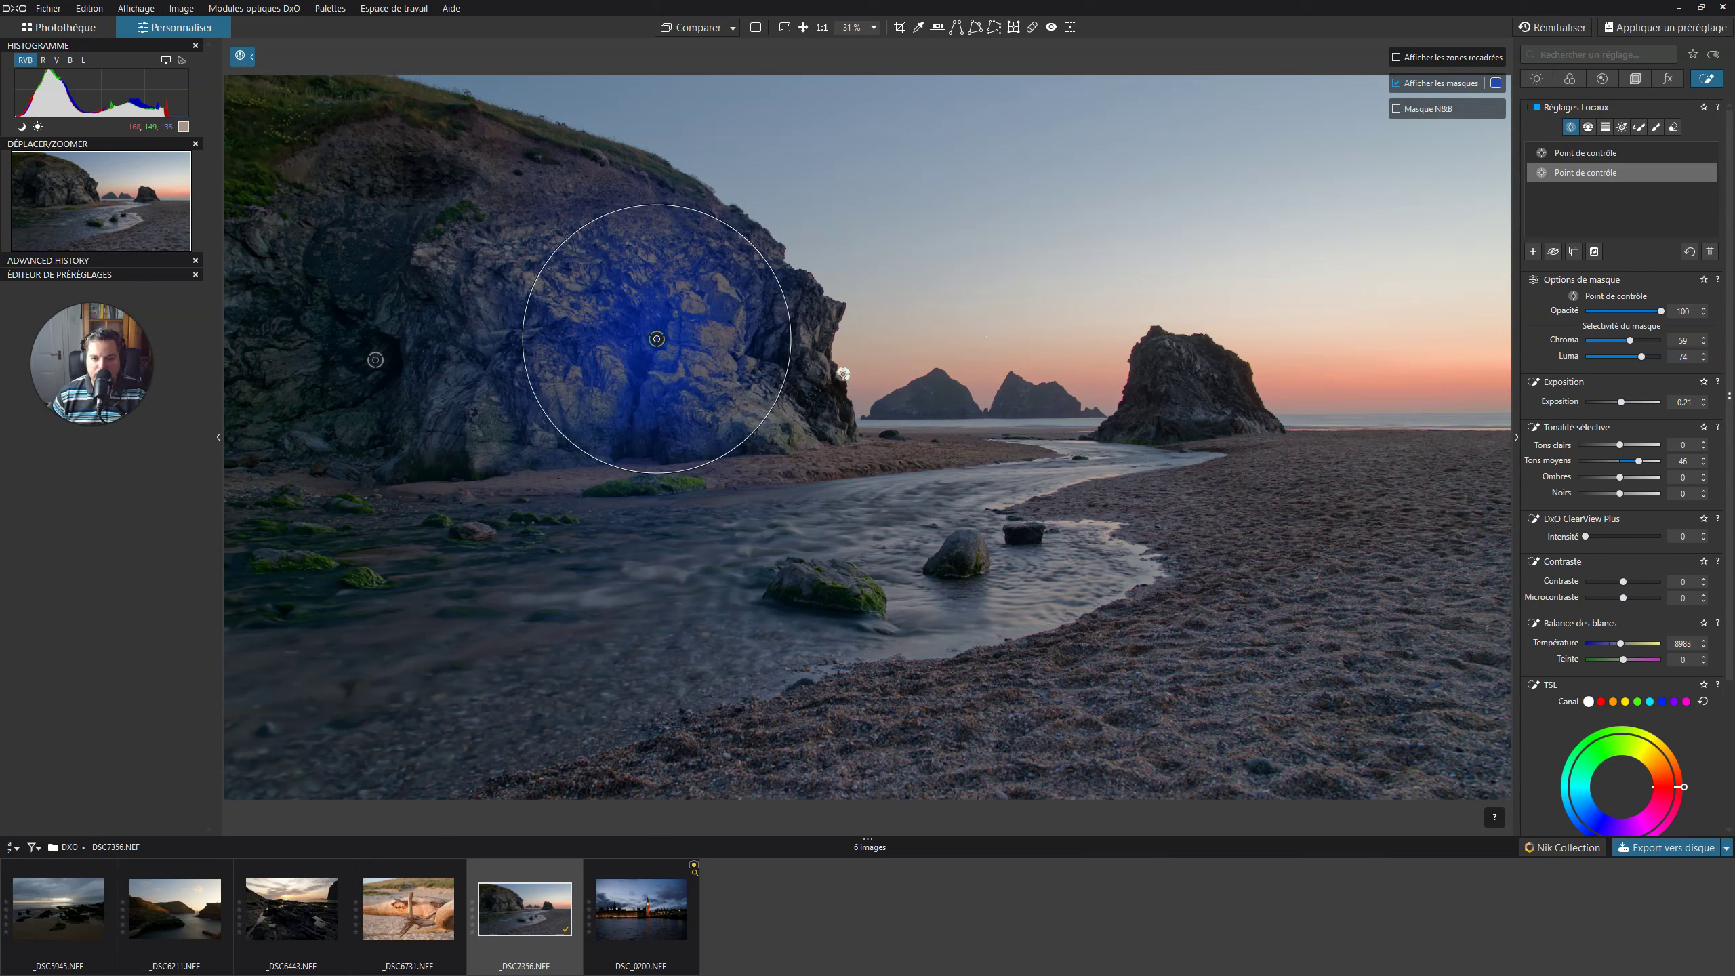
left_click(1397, 84)
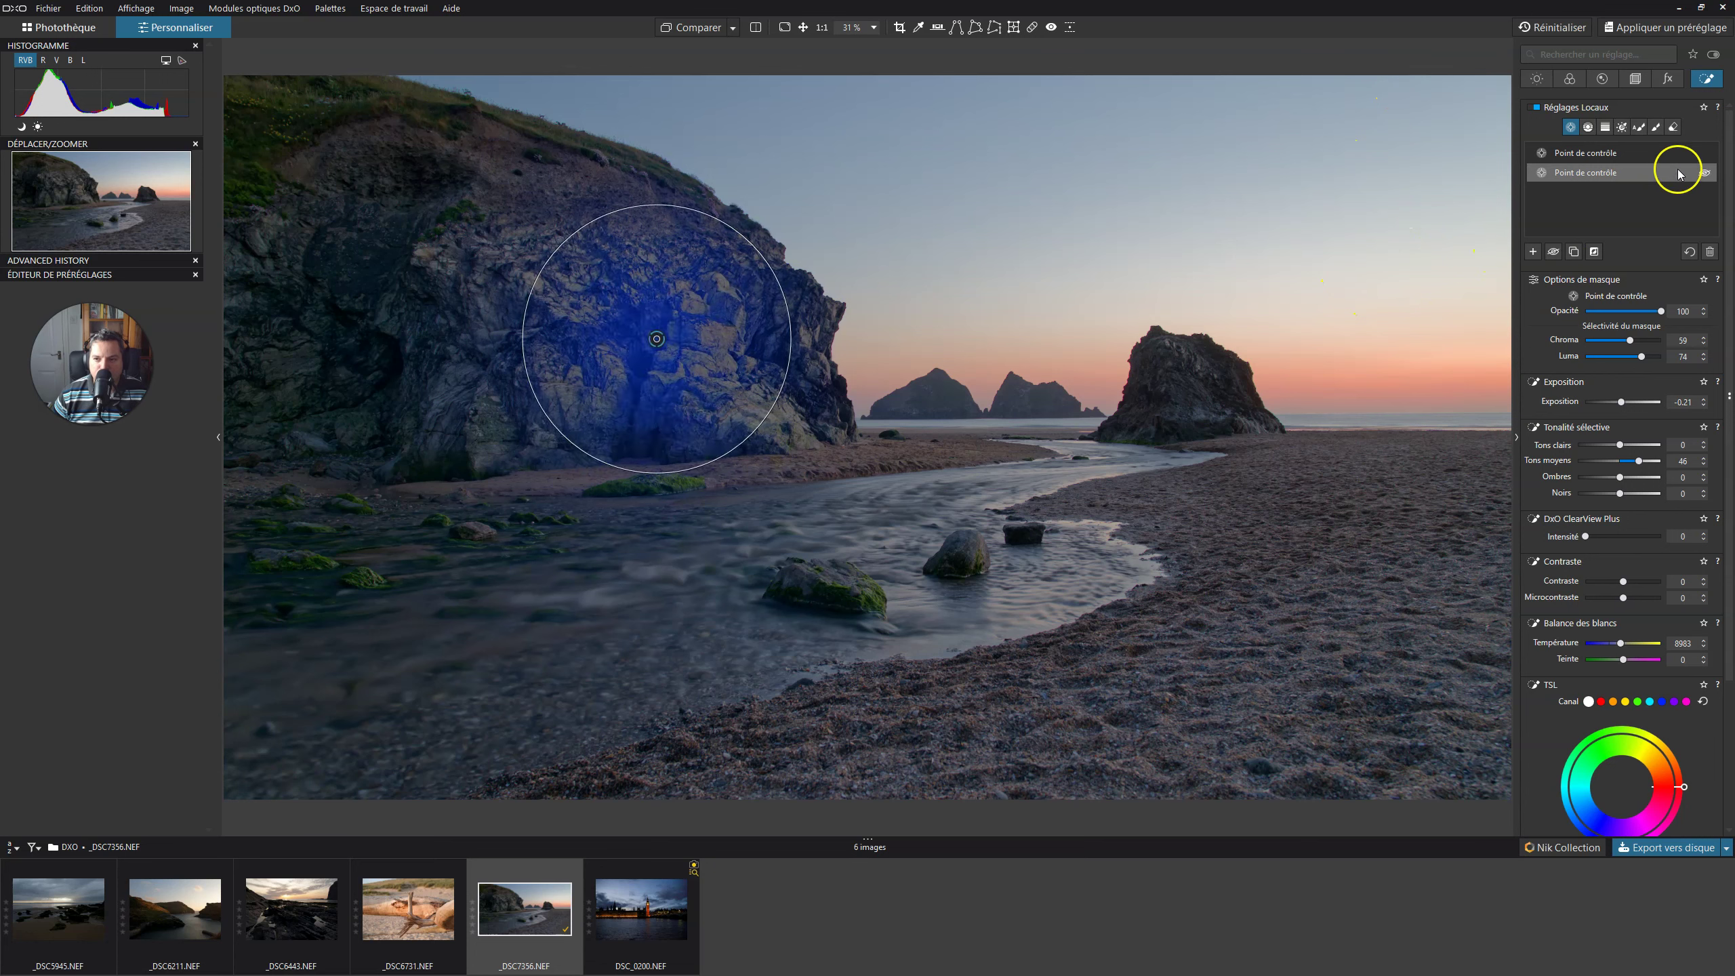
left_click(1706, 174)
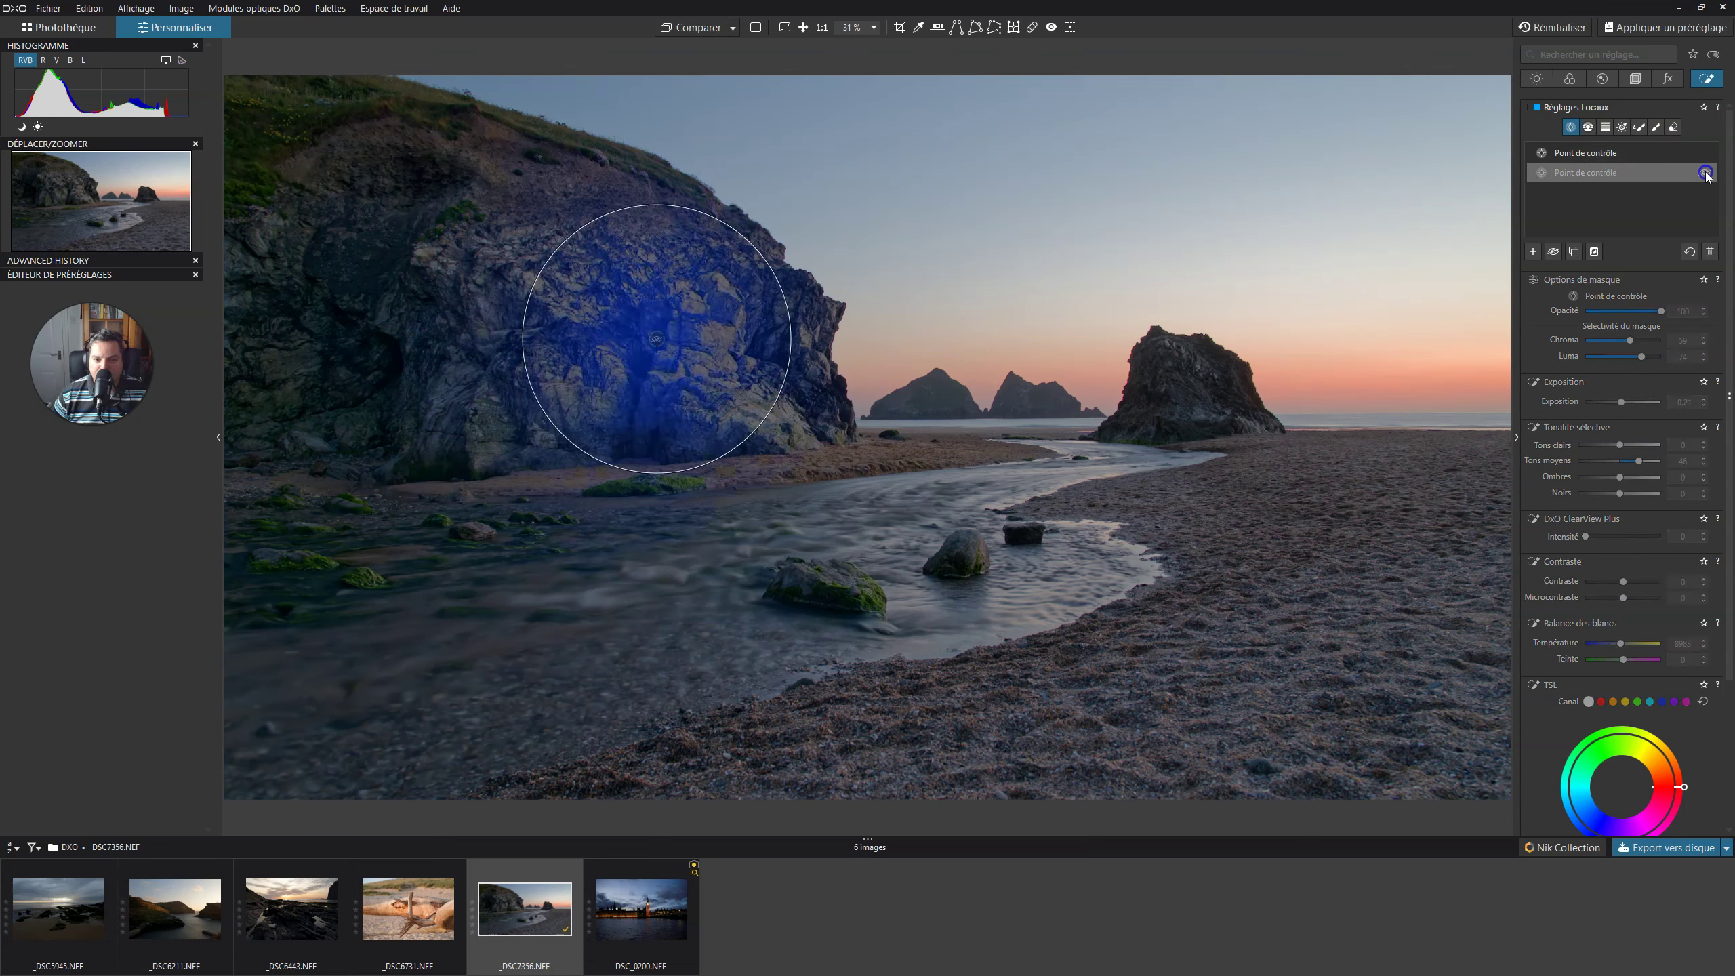
left_click(1706, 173)
left_click(1705, 174)
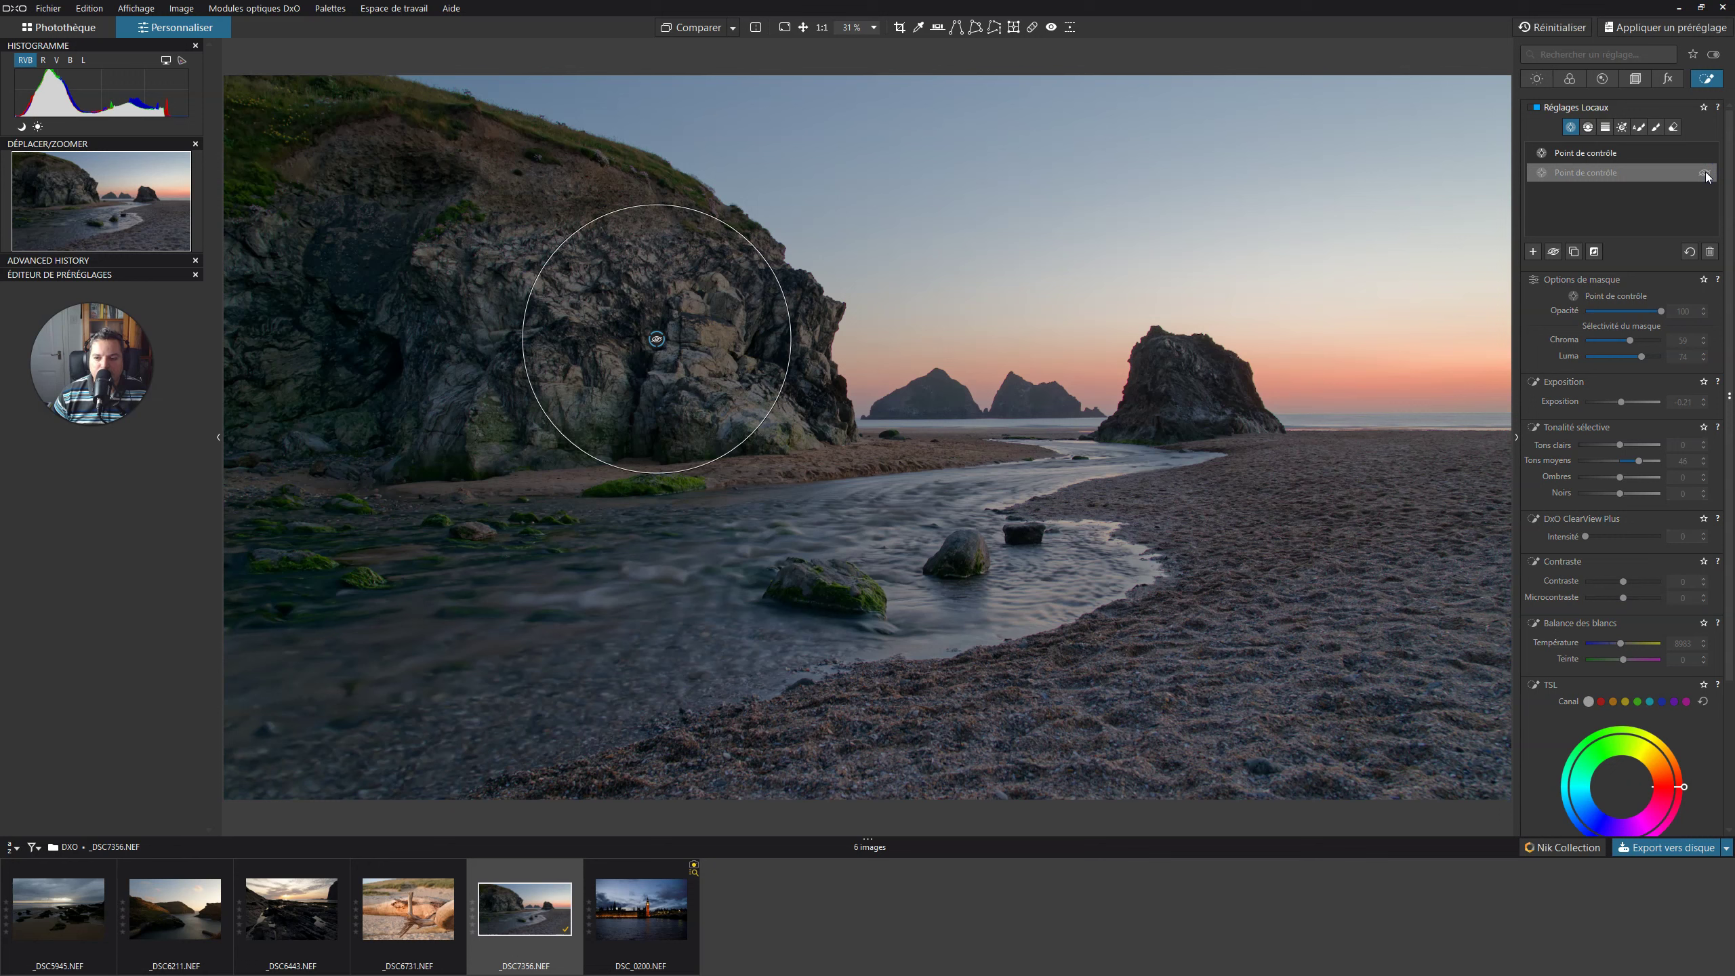
left_click(1706, 173)
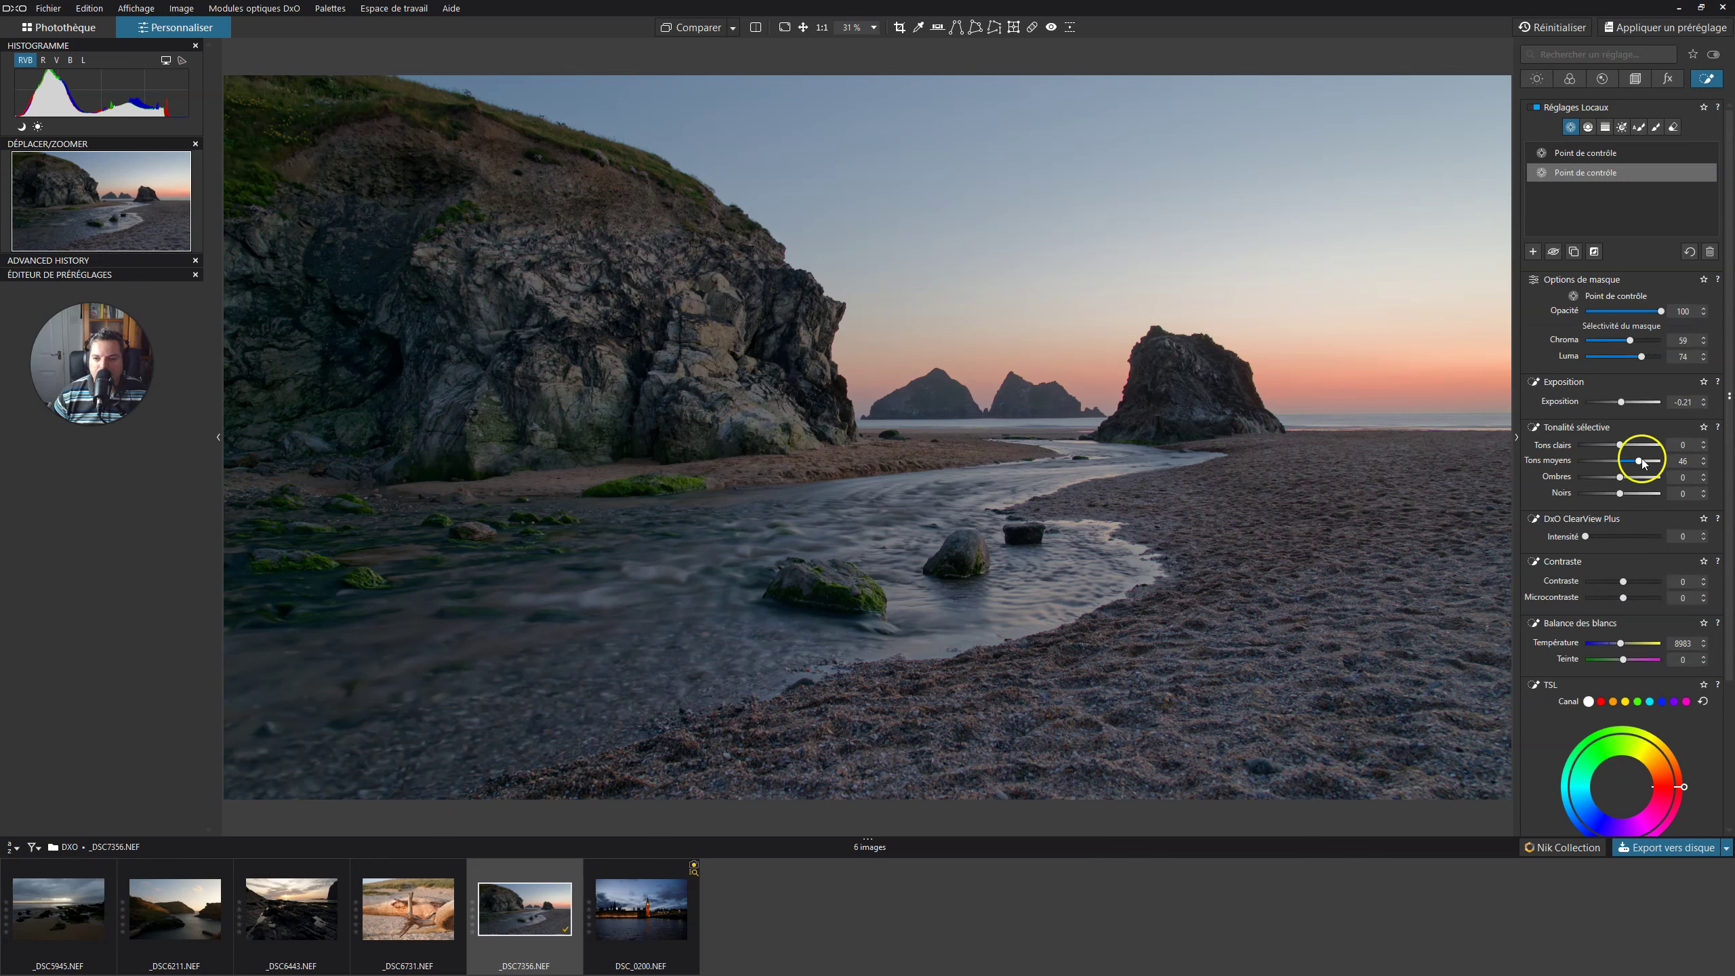
Set the second control point's Tons moyens to 28 and Tons clairs to 64
left_click_drag(1639, 463, 1635, 463)
left_click_drag(1622, 448, 1634, 446)
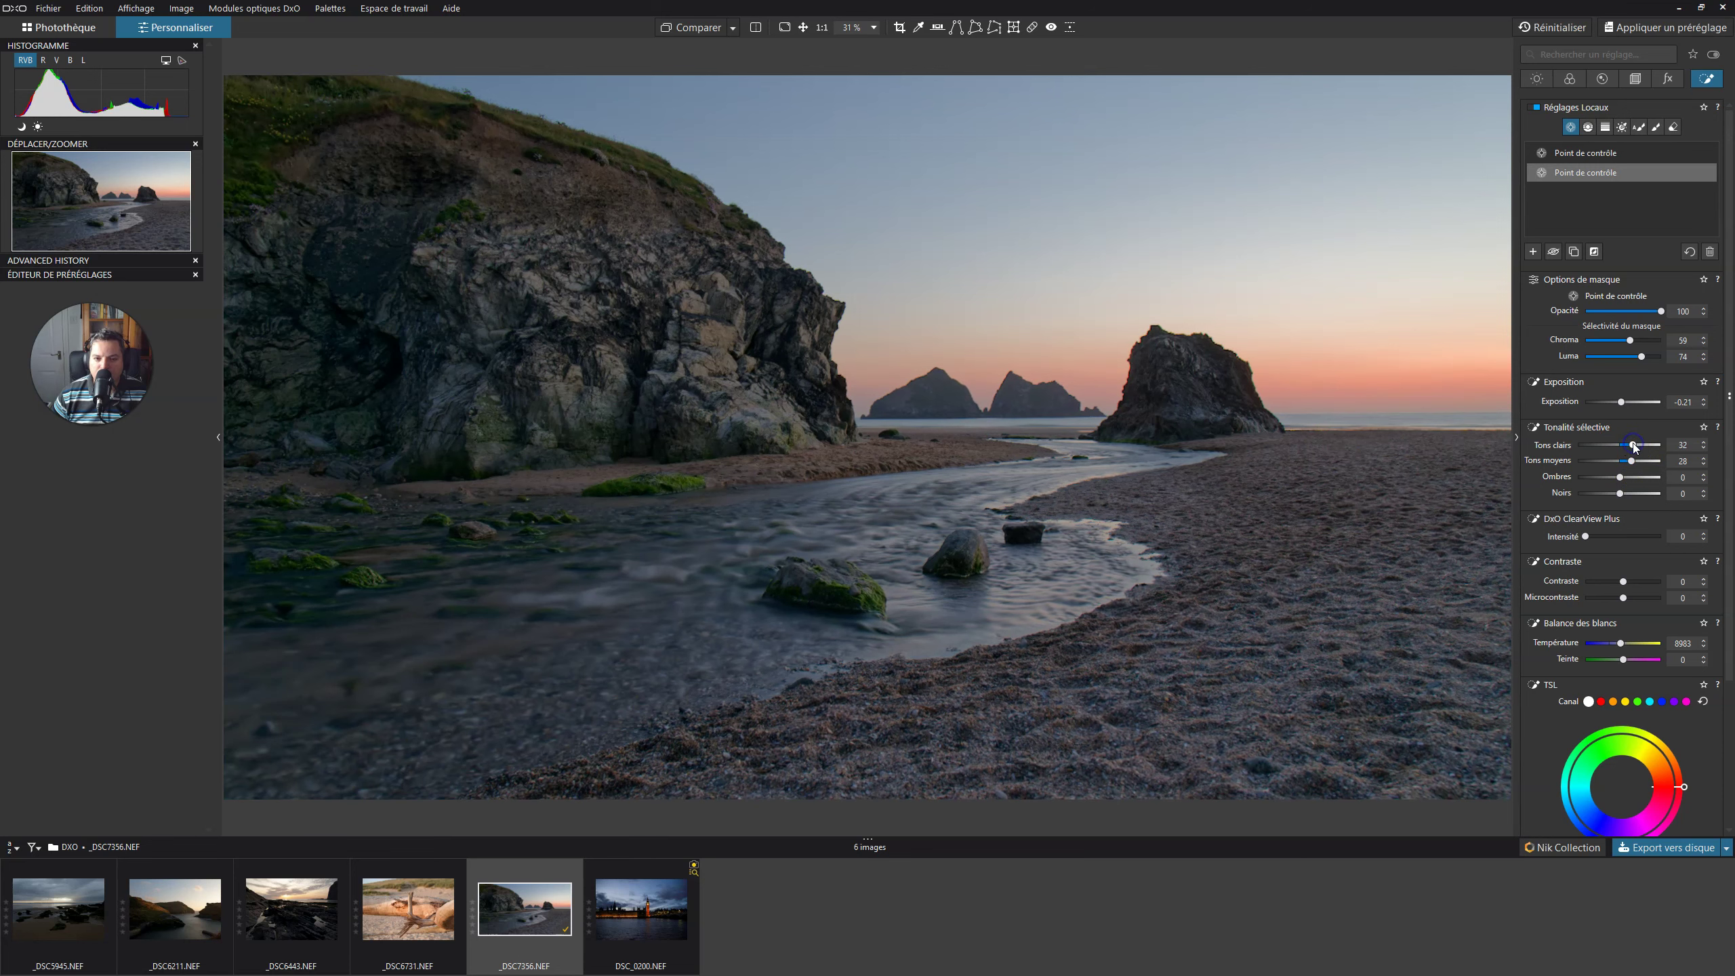
mouse_move(1636, 446)
left_mouse_down()
mouse_move(1667, 444)
mouse_move(1612, 444)
mouse_move(1682, 441)
mouse_move(1646, 439)
left_mouse_up()
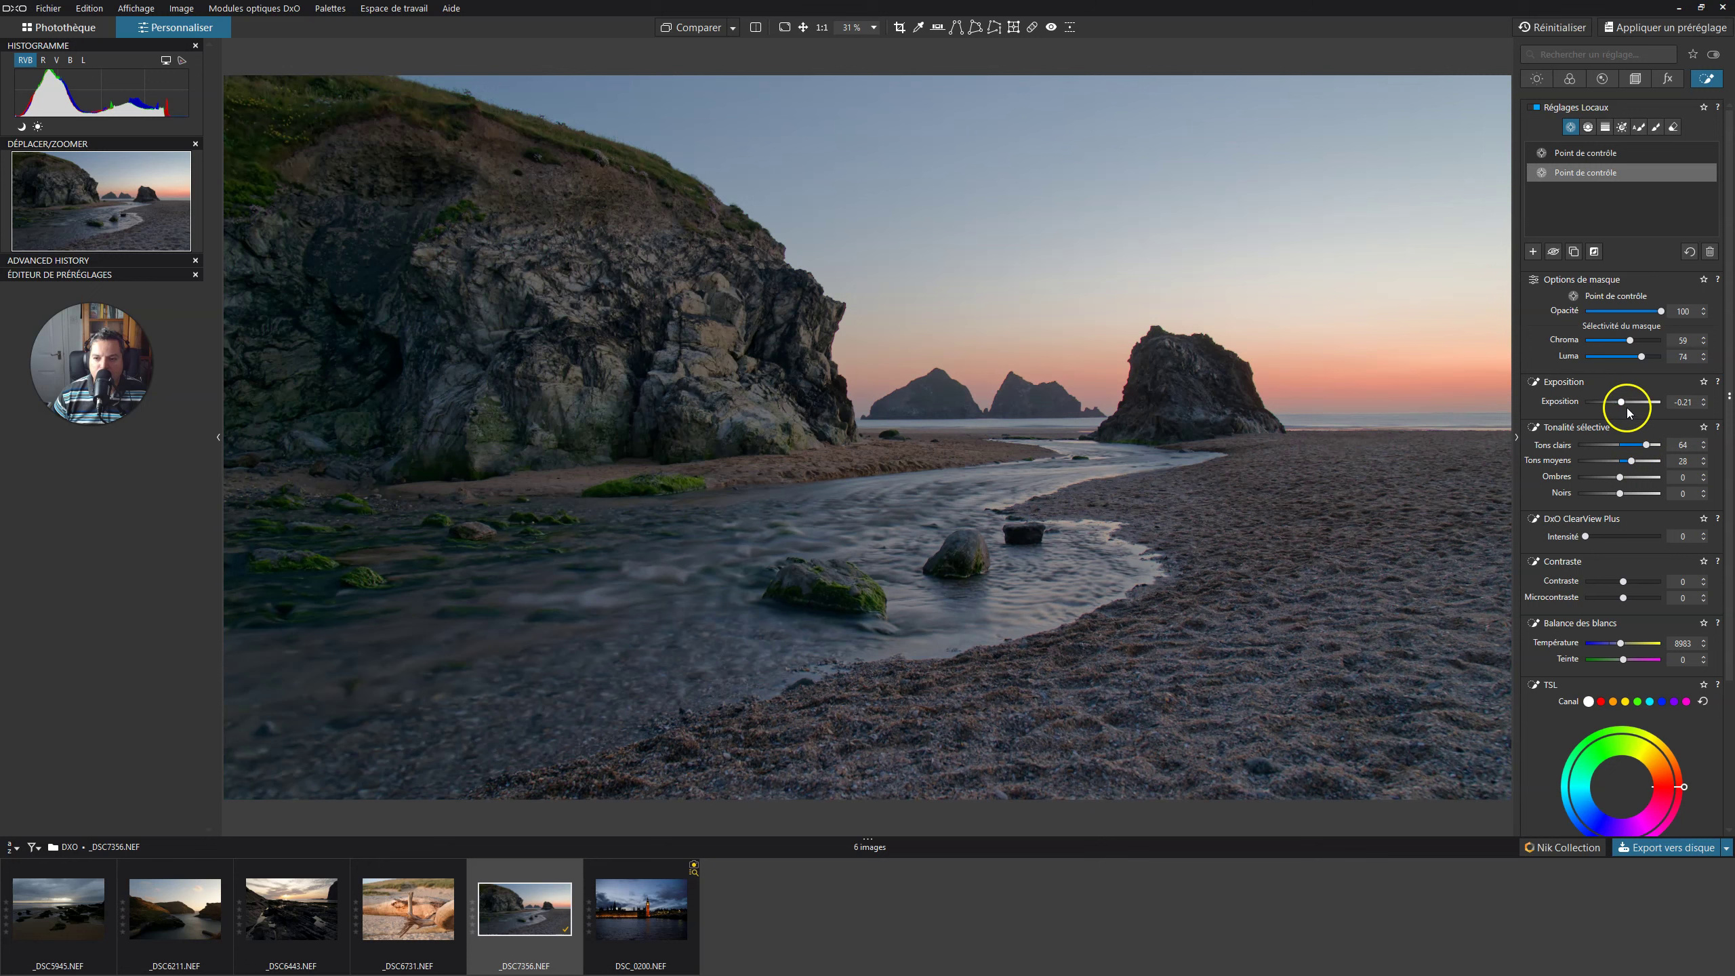
Return the second control point's Exposition to 0.00 and switch its mask off and on to compare the effect
left_click_drag(1625, 403, 1624, 405)
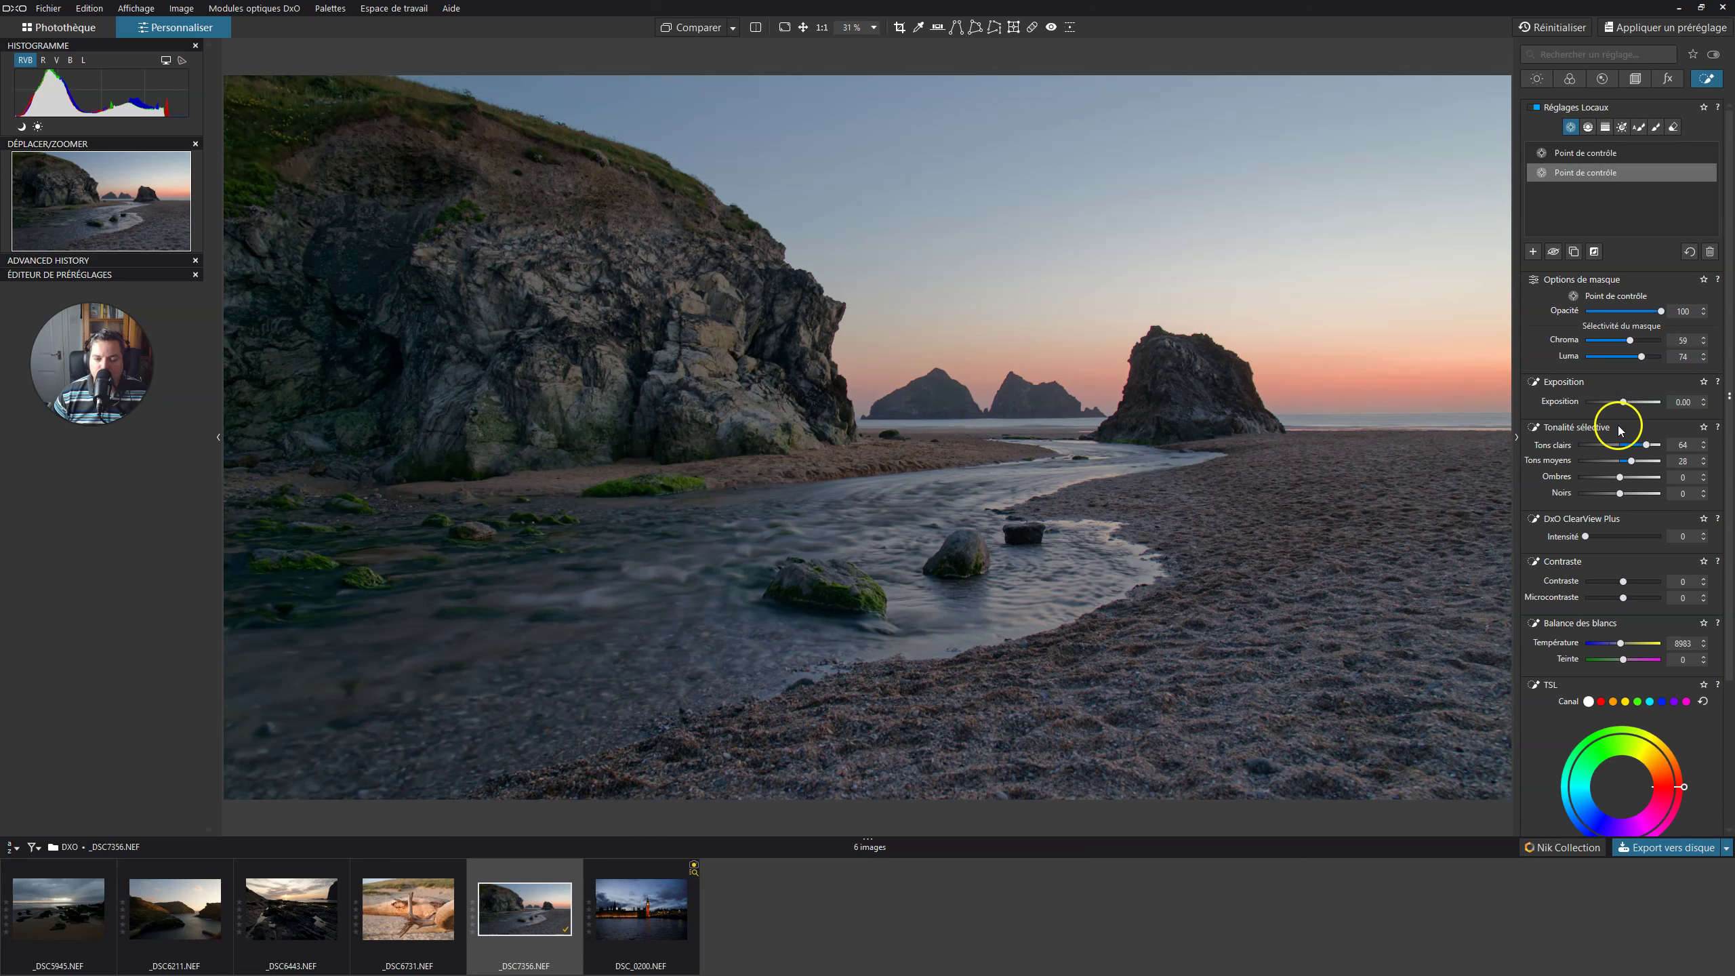
mouse_move(1700, 173)
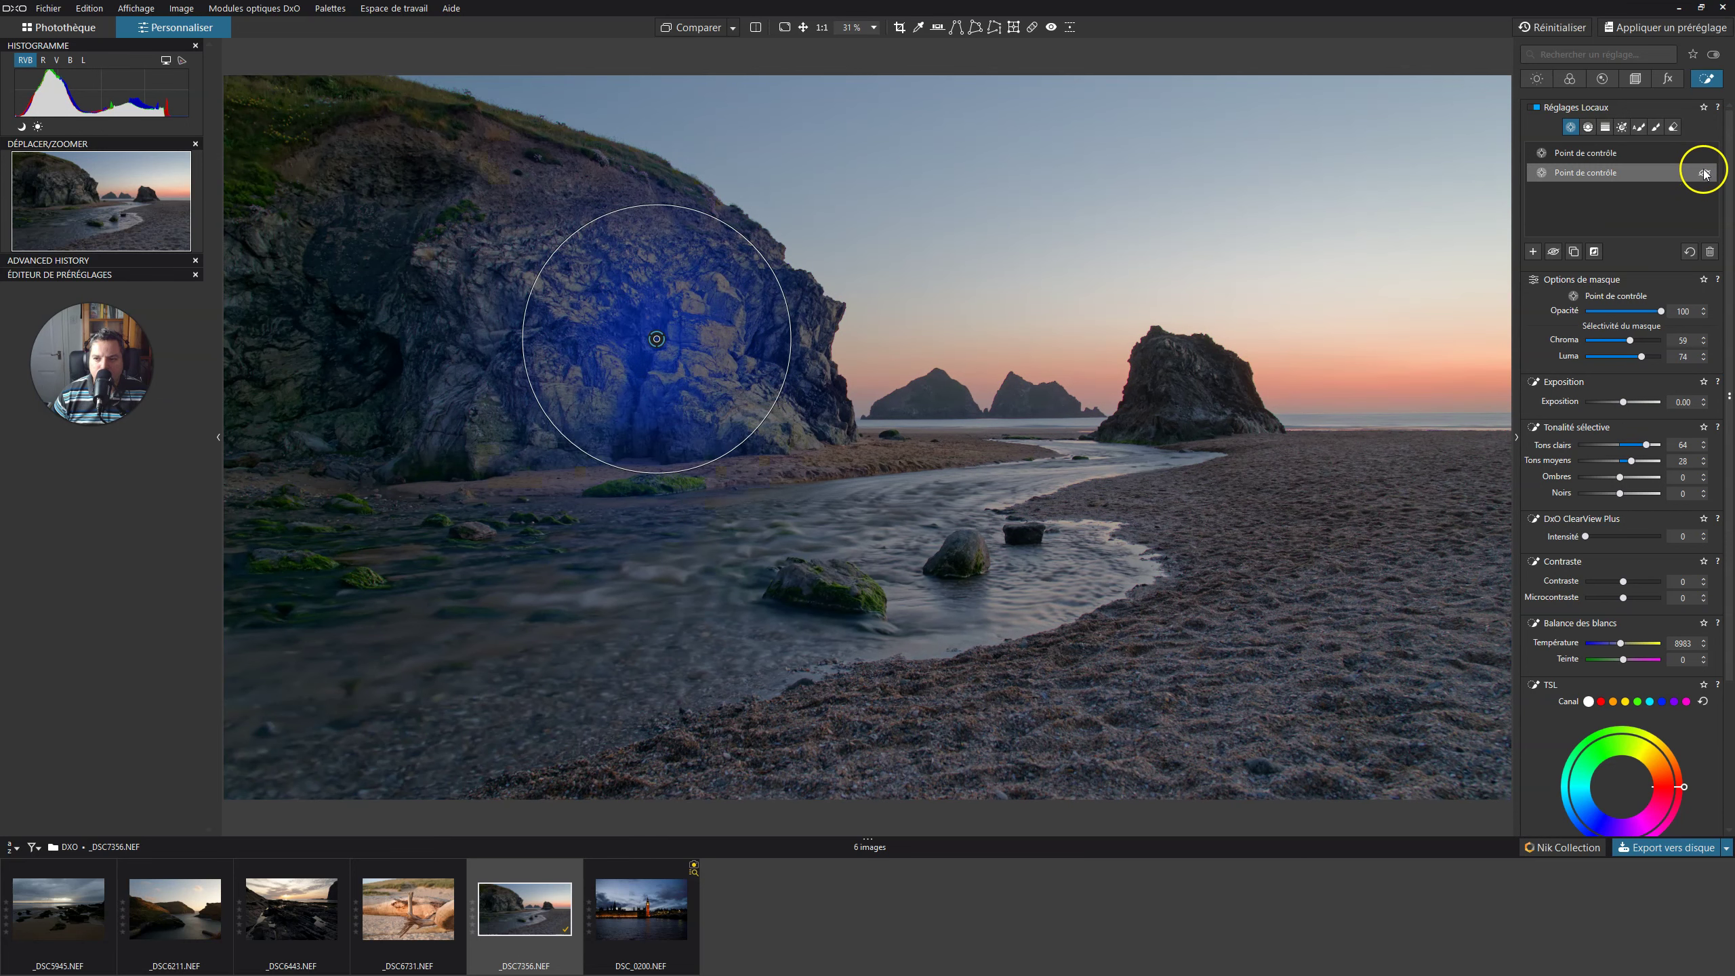
left_click(1705, 174)
left_click(1705, 174)
left_click(1705, 174)
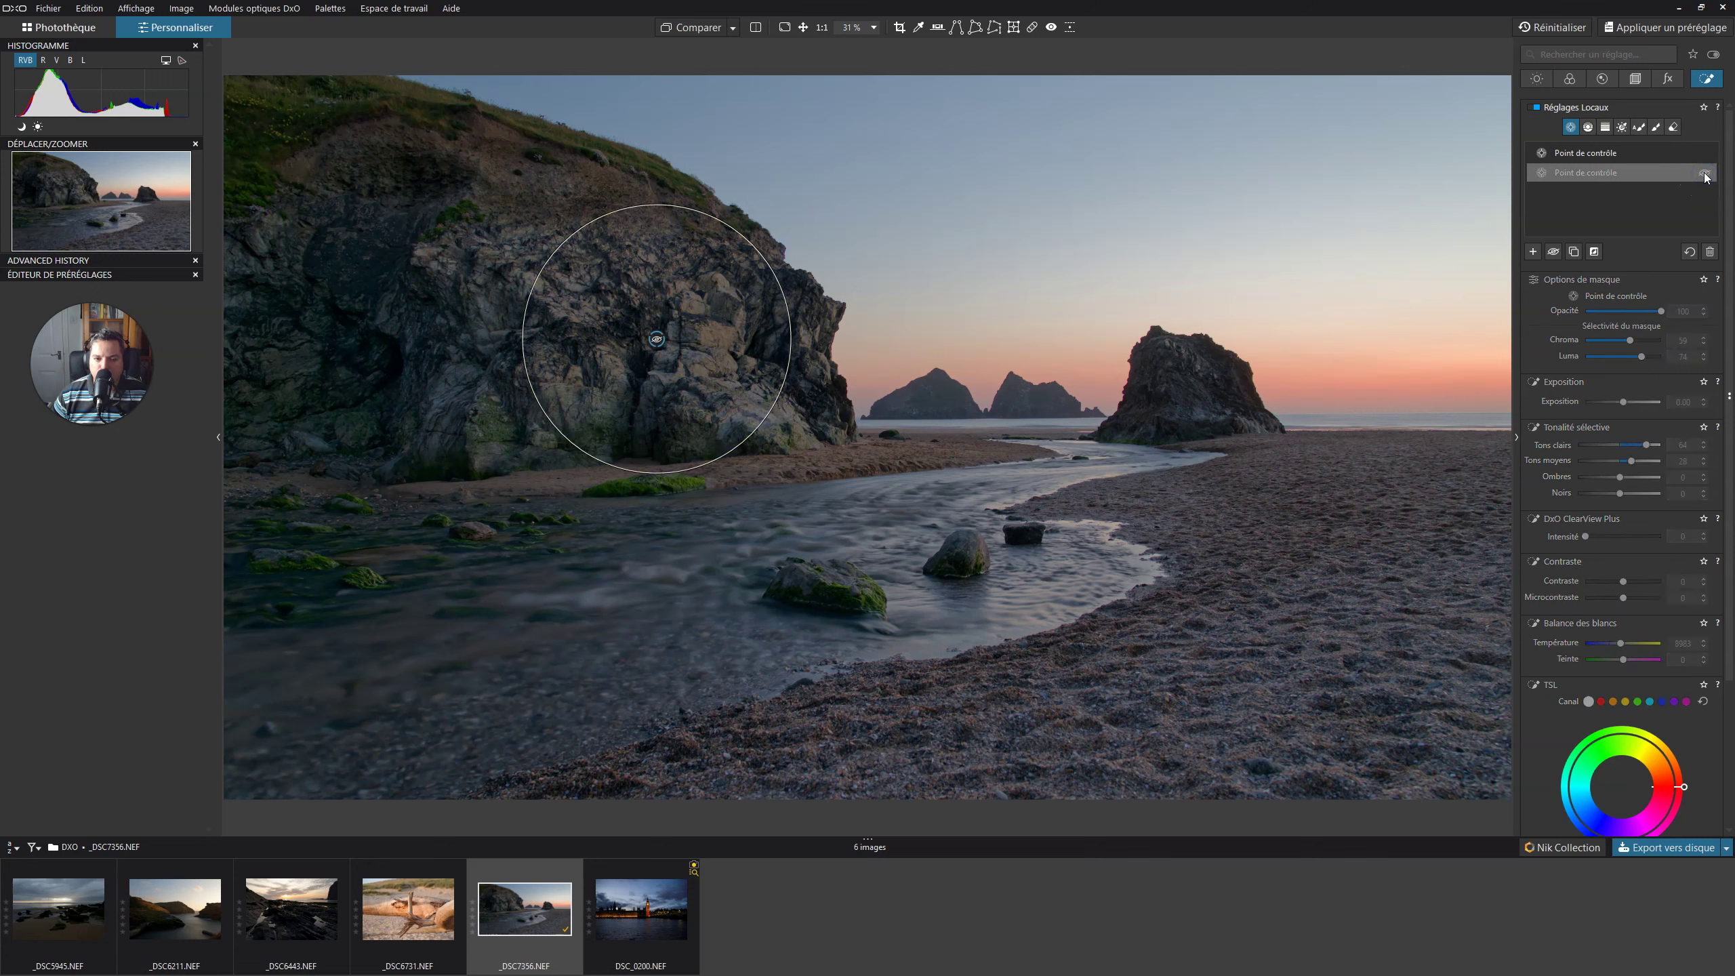
left_click(1705, 174)
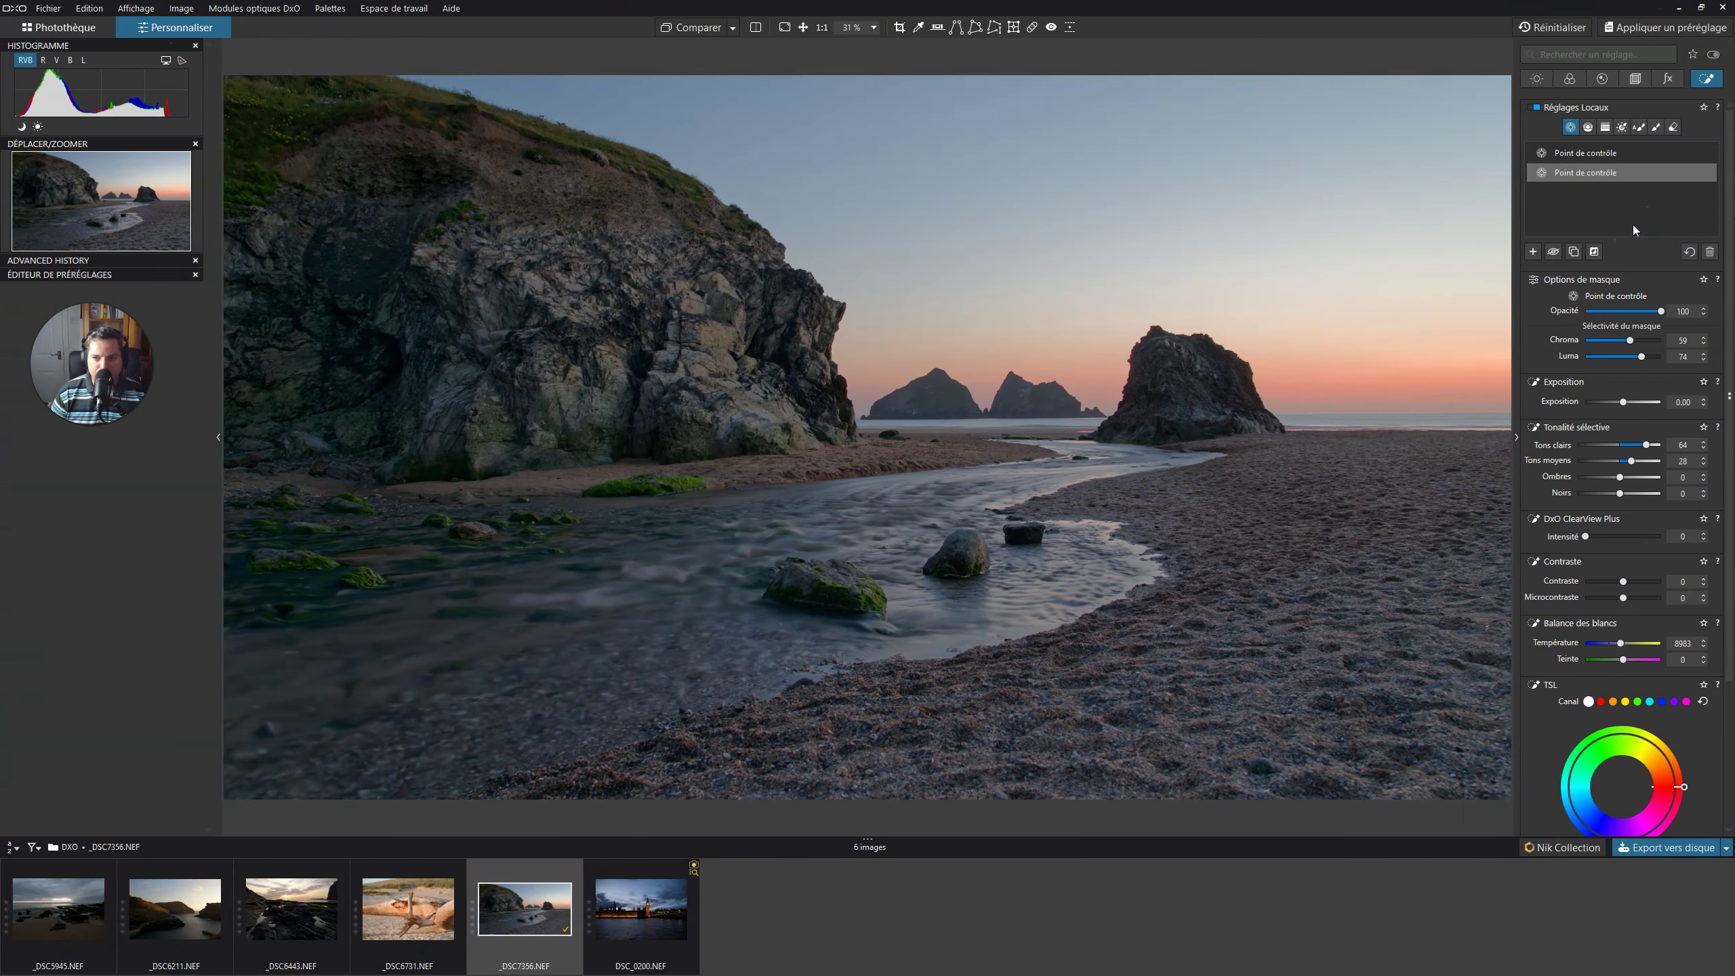
Try adding a control line over the sky to the second control point mask, with its solid line at the horizon
left_click(1588, 127)
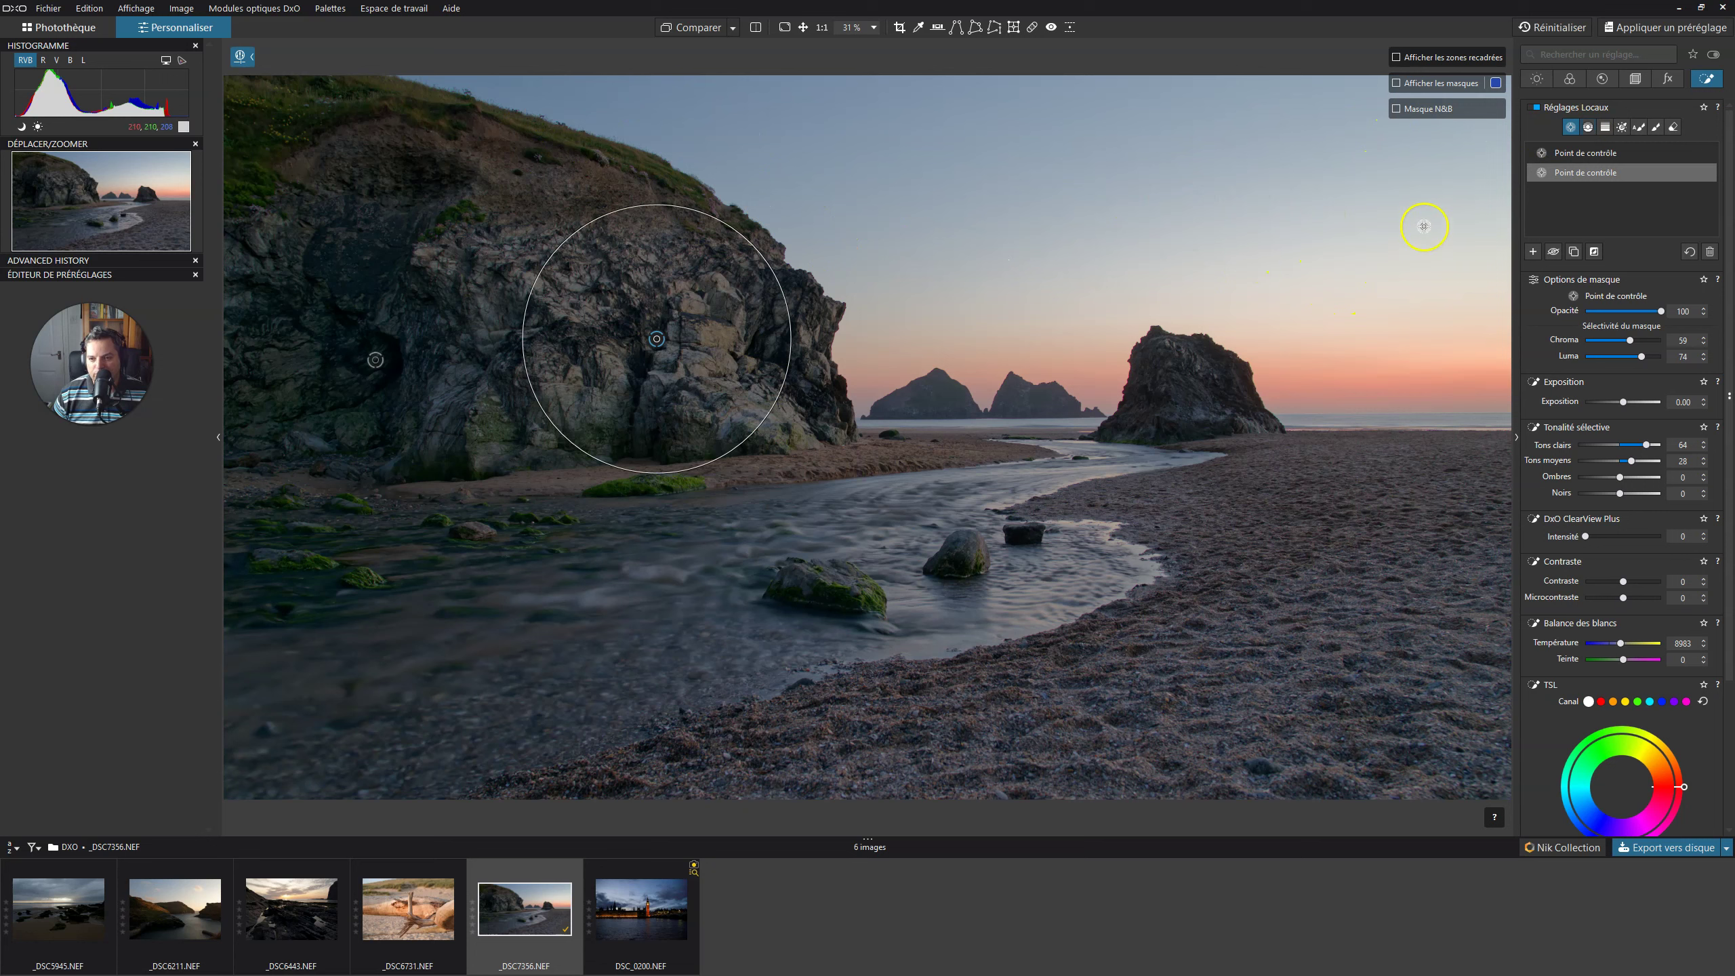
left_click(1589, 128)
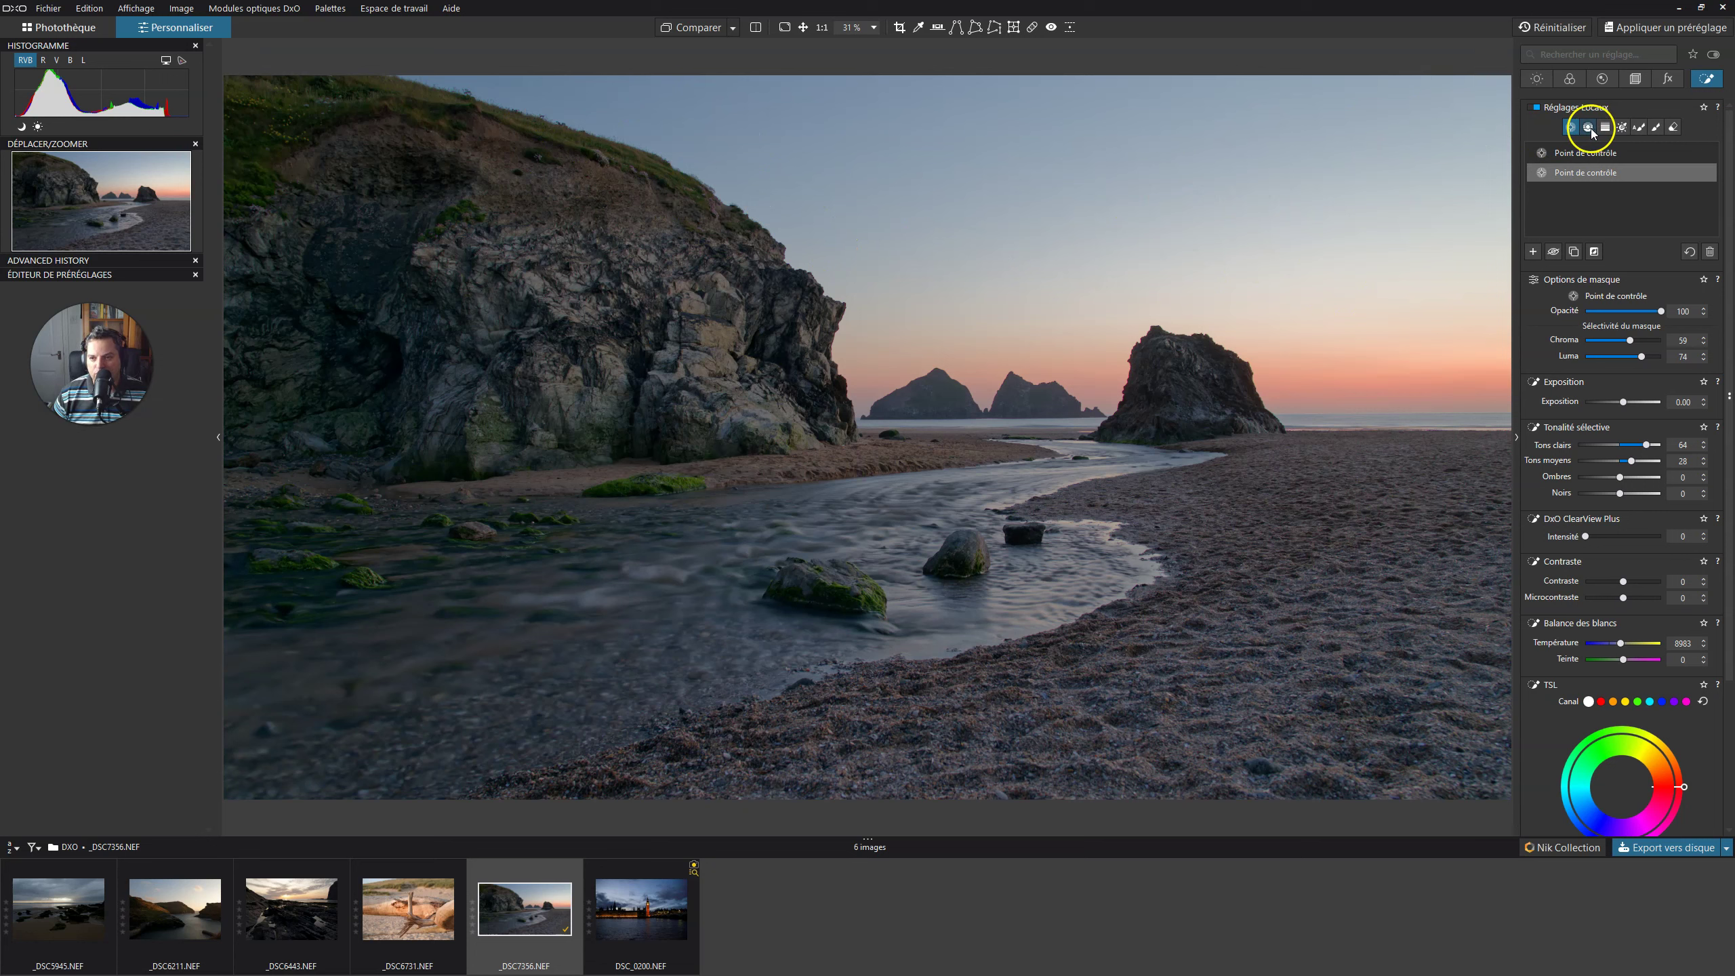
left_click(1153, 172)
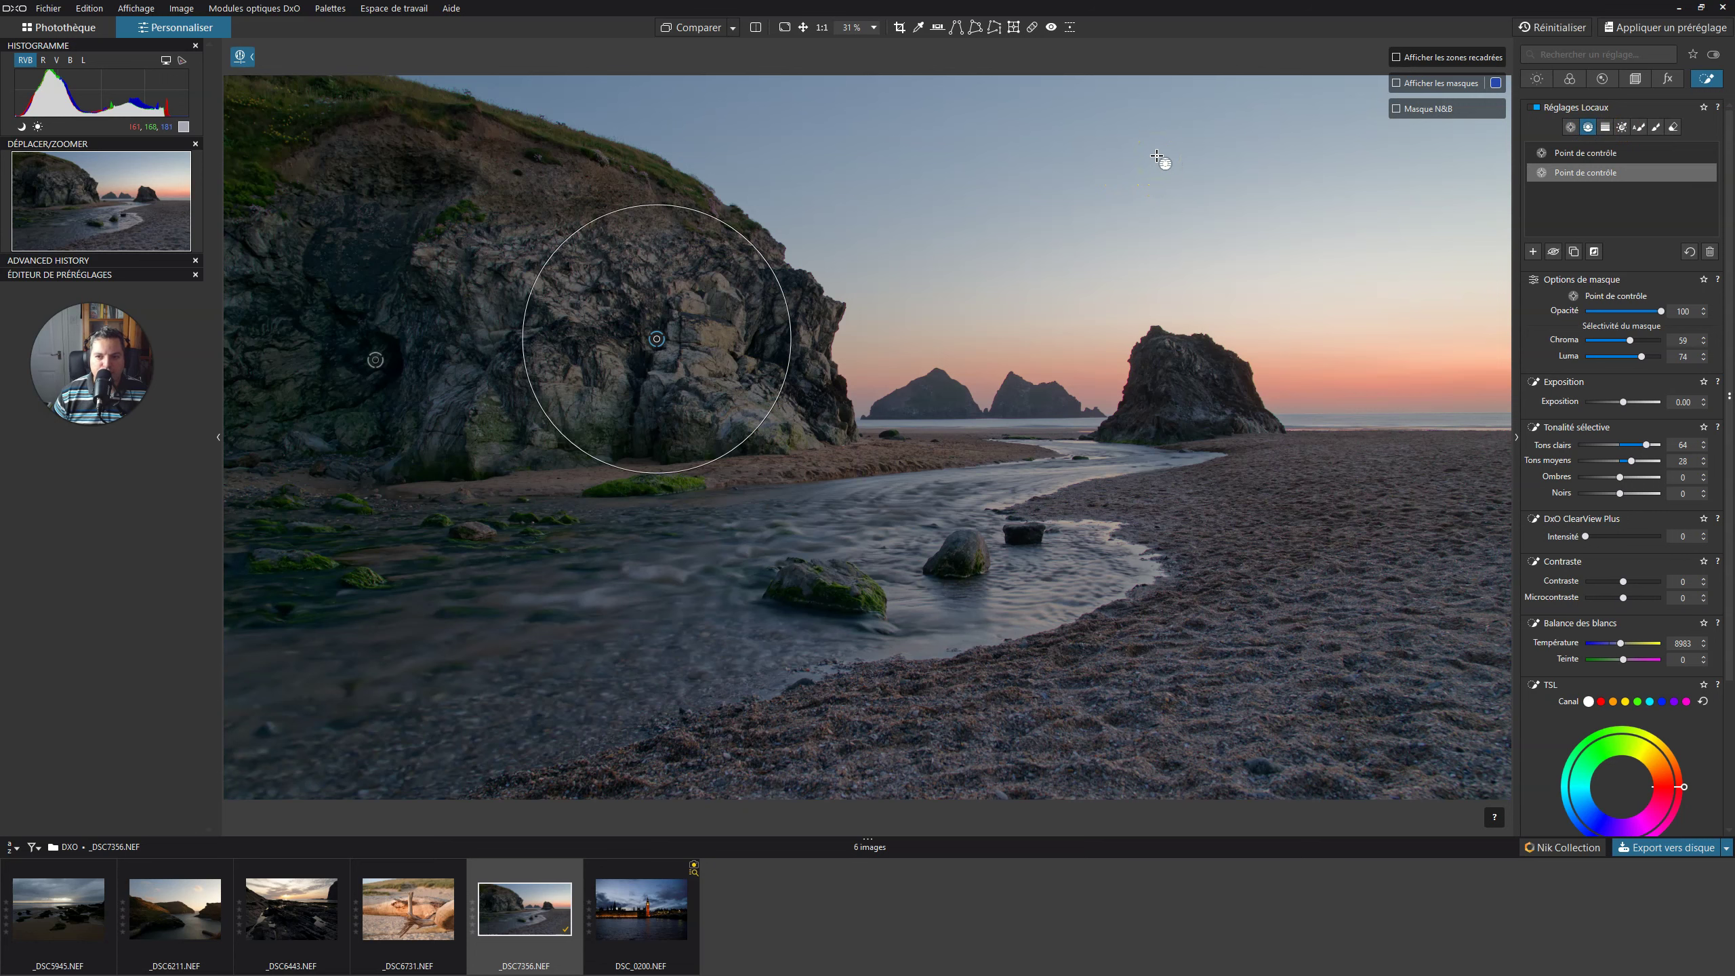
left_click_drag(1153, 138, 1148, 355)
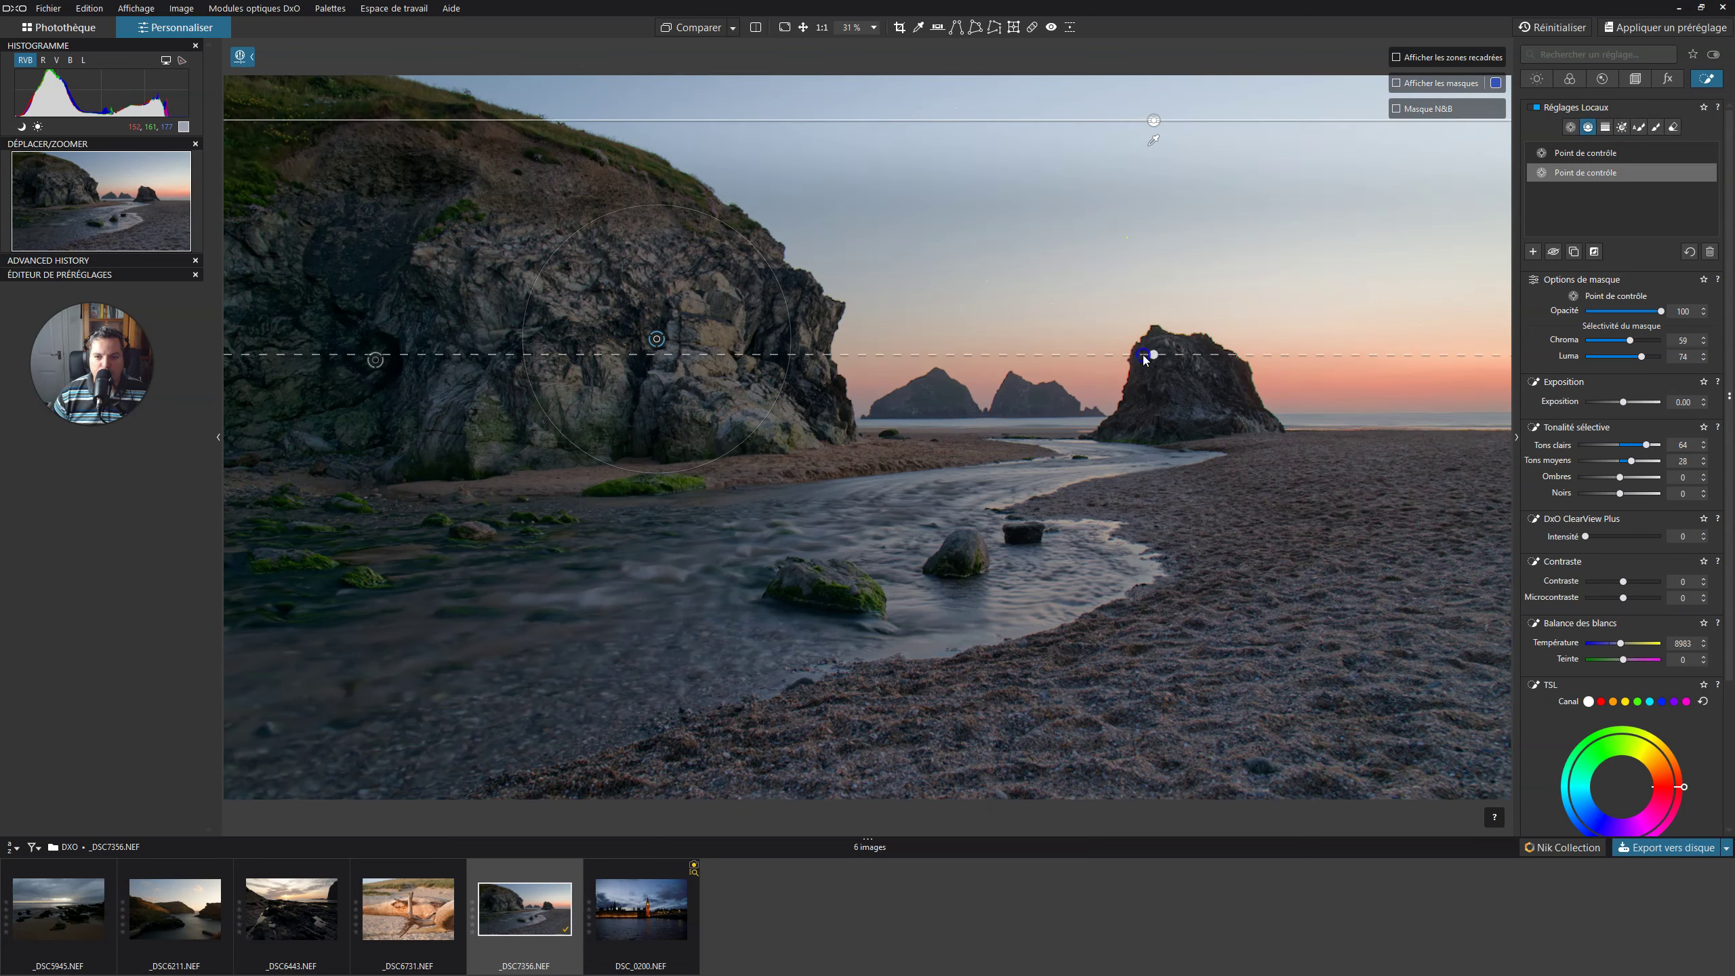
left_click_drag(1153, 122, 1156, 410)
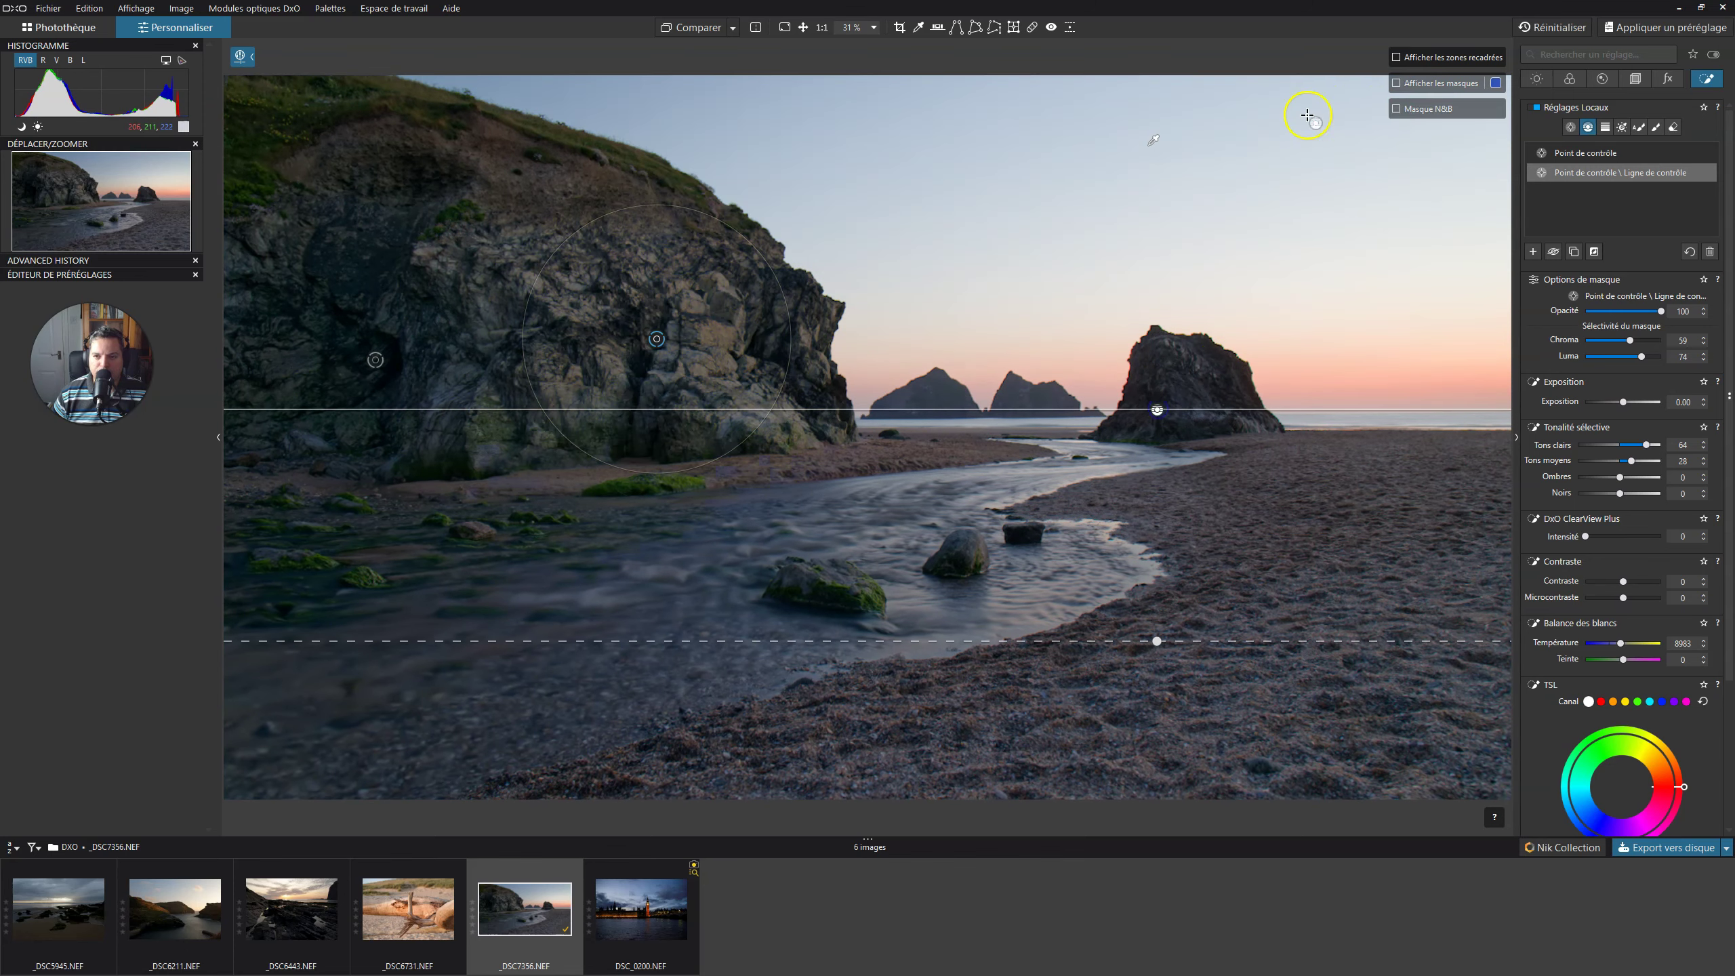
Inspect the combined mask in black and white and delete the control line from the second control point mask
left_click(1397, 83)
left_click(1398, 107)
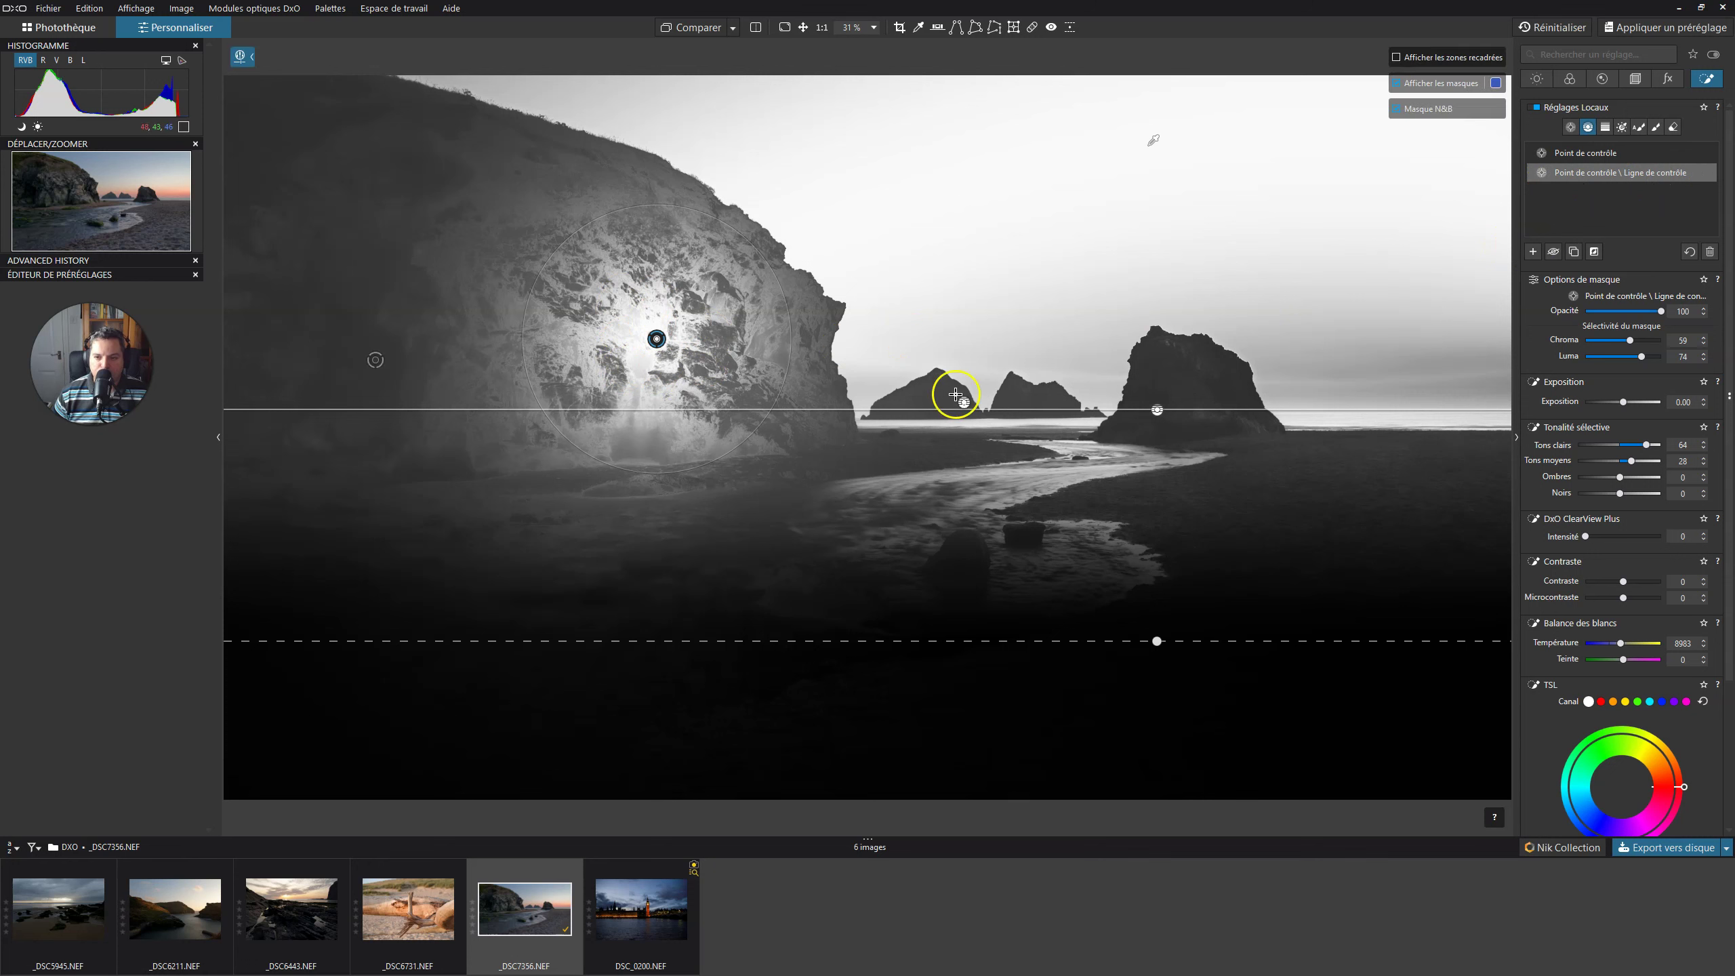
left_click(1162, 411)
key("Delete")
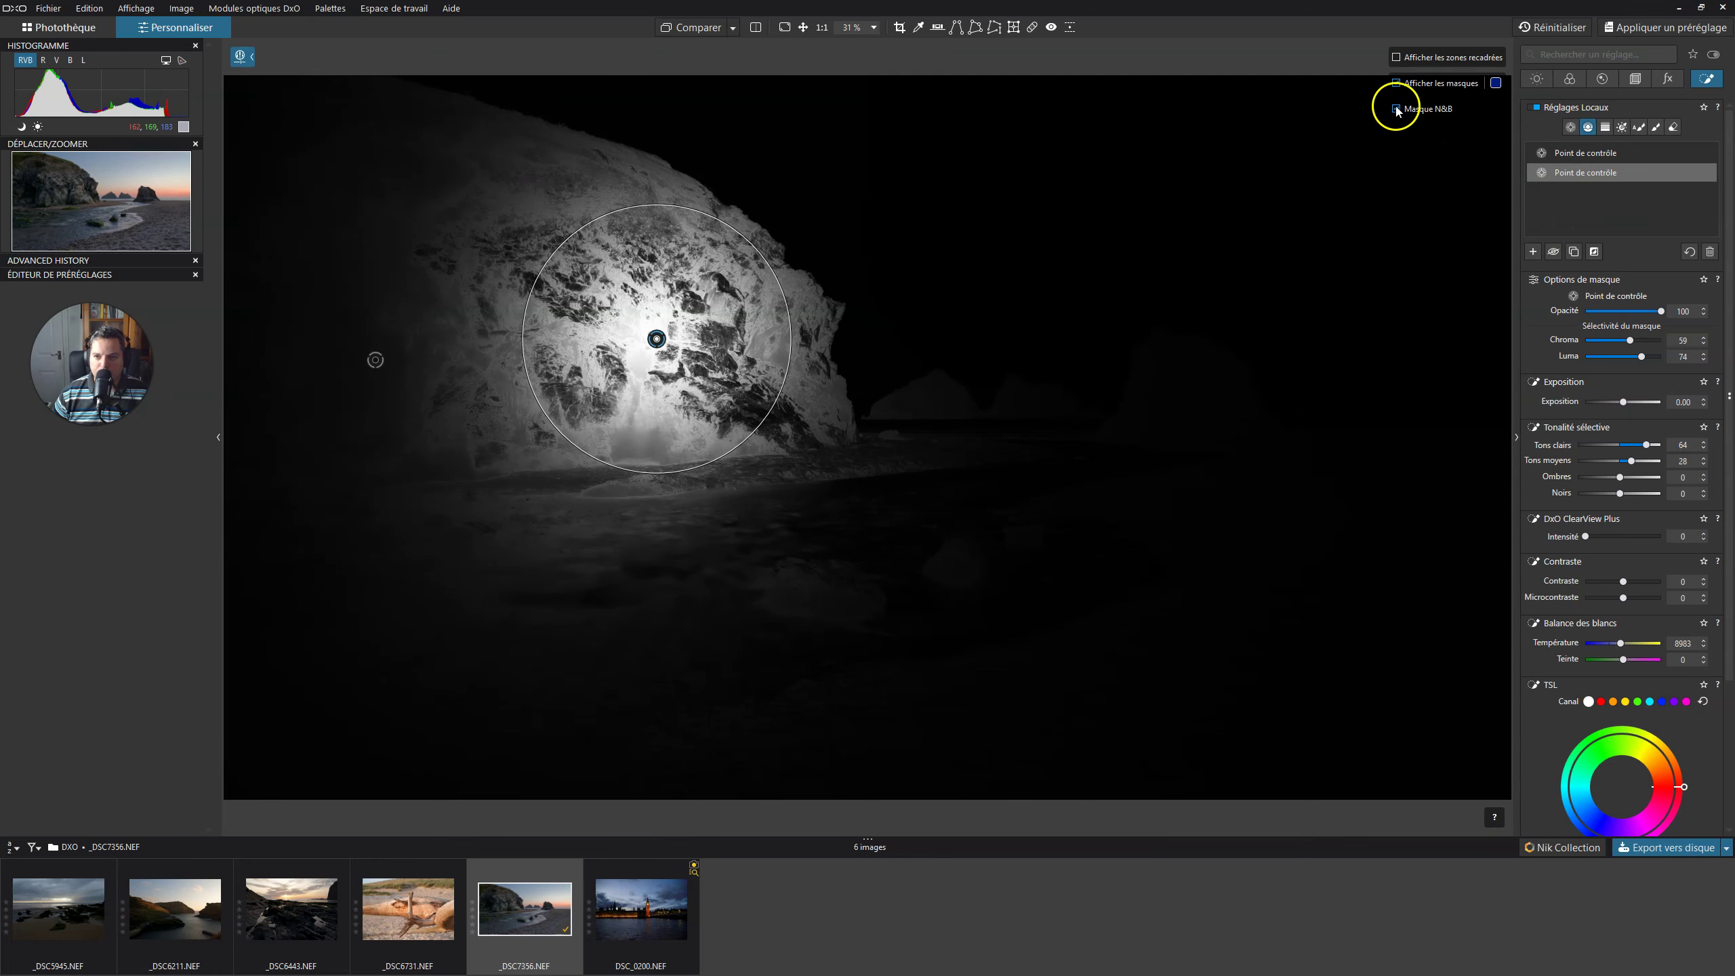
Return to the colour mask display and create a separate control line mask covering the sky down to the horizon
left_click(1397, 109)
left_click(1536, 252)
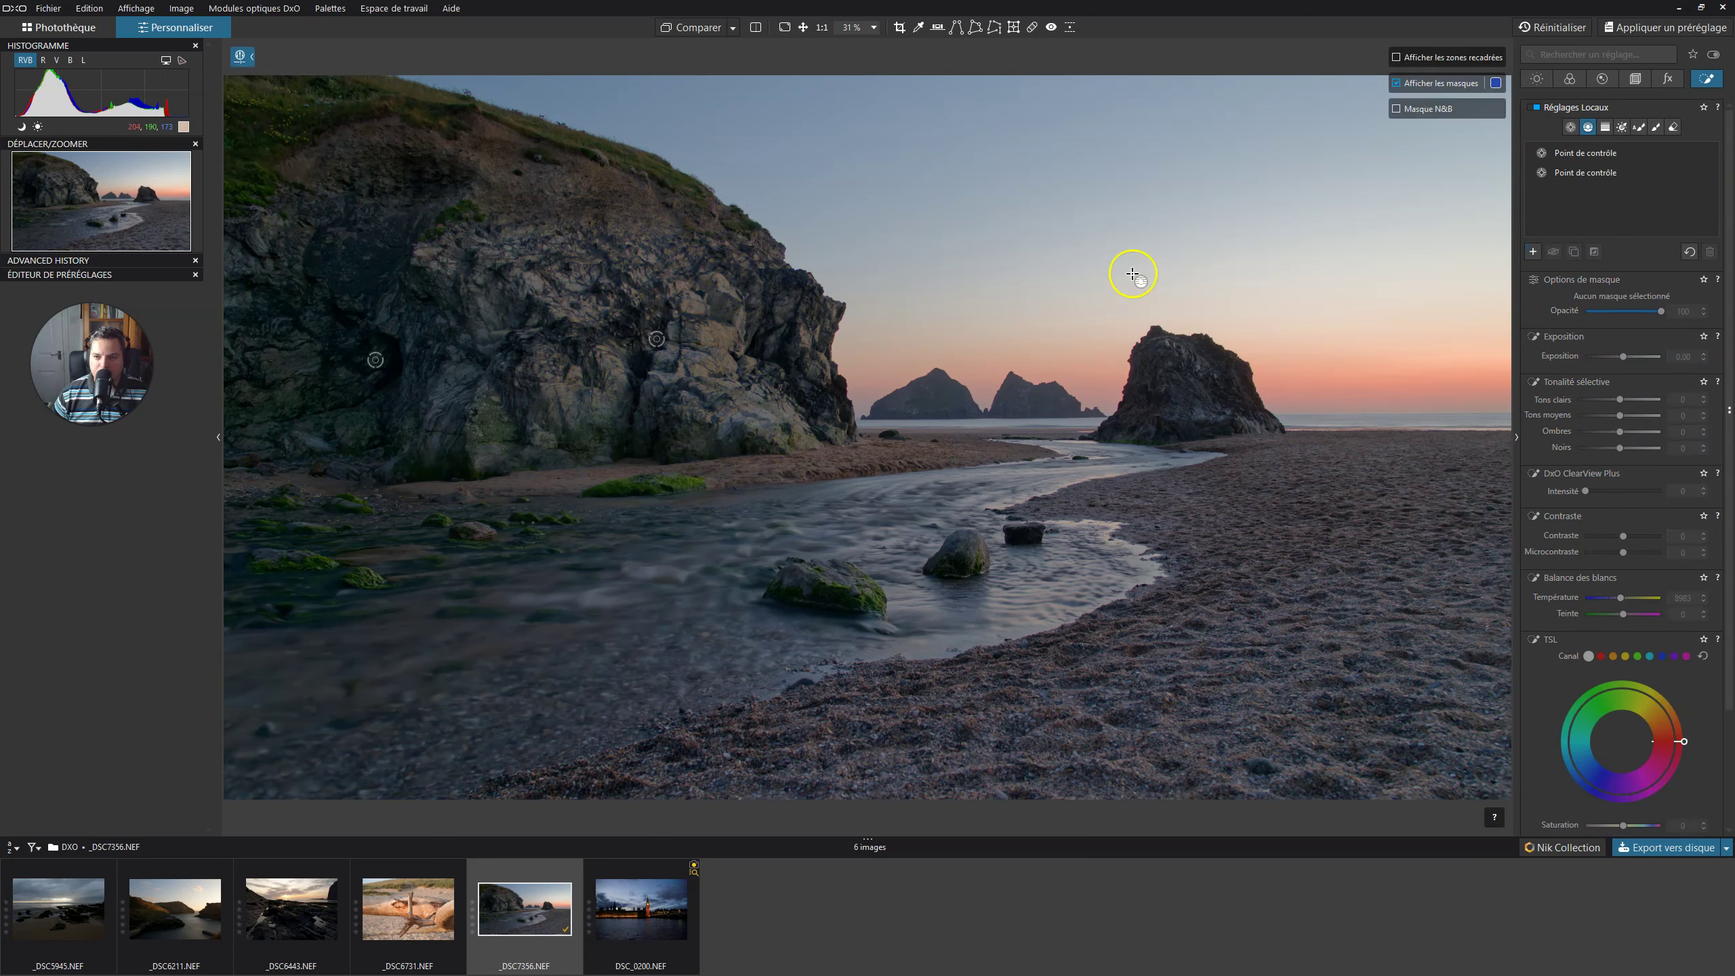
left_click_drag(1096, 180, 1098, 290)
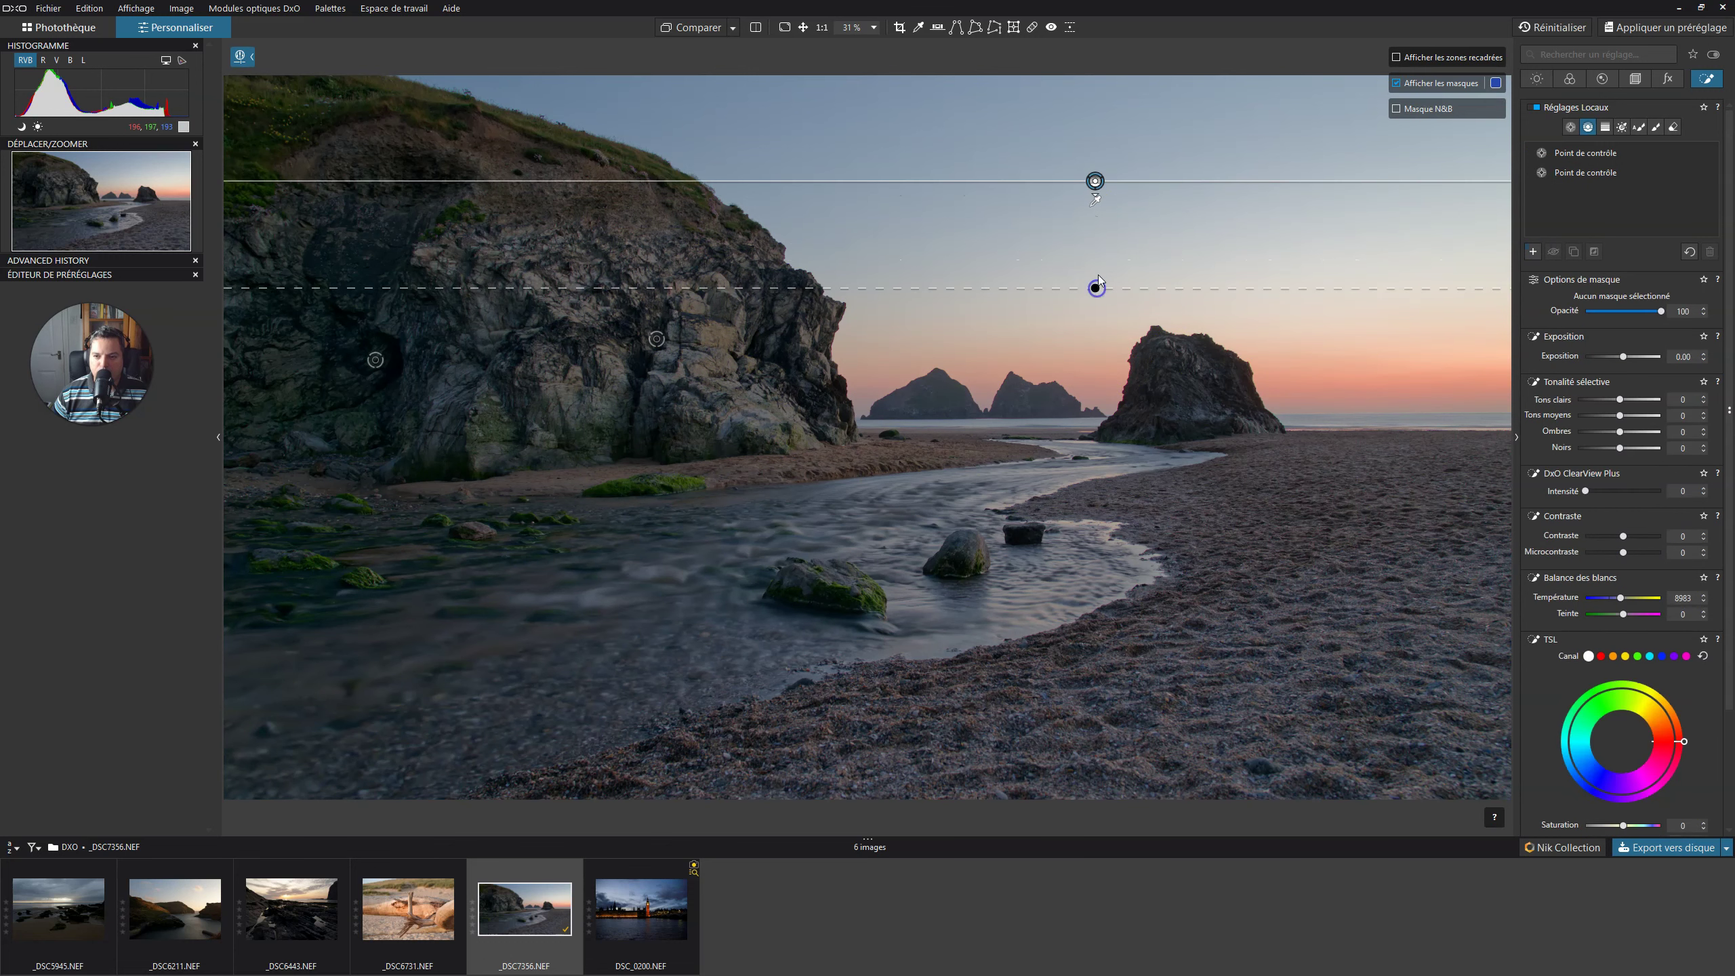
left_click_drag(1096, 182, 1066, 416)
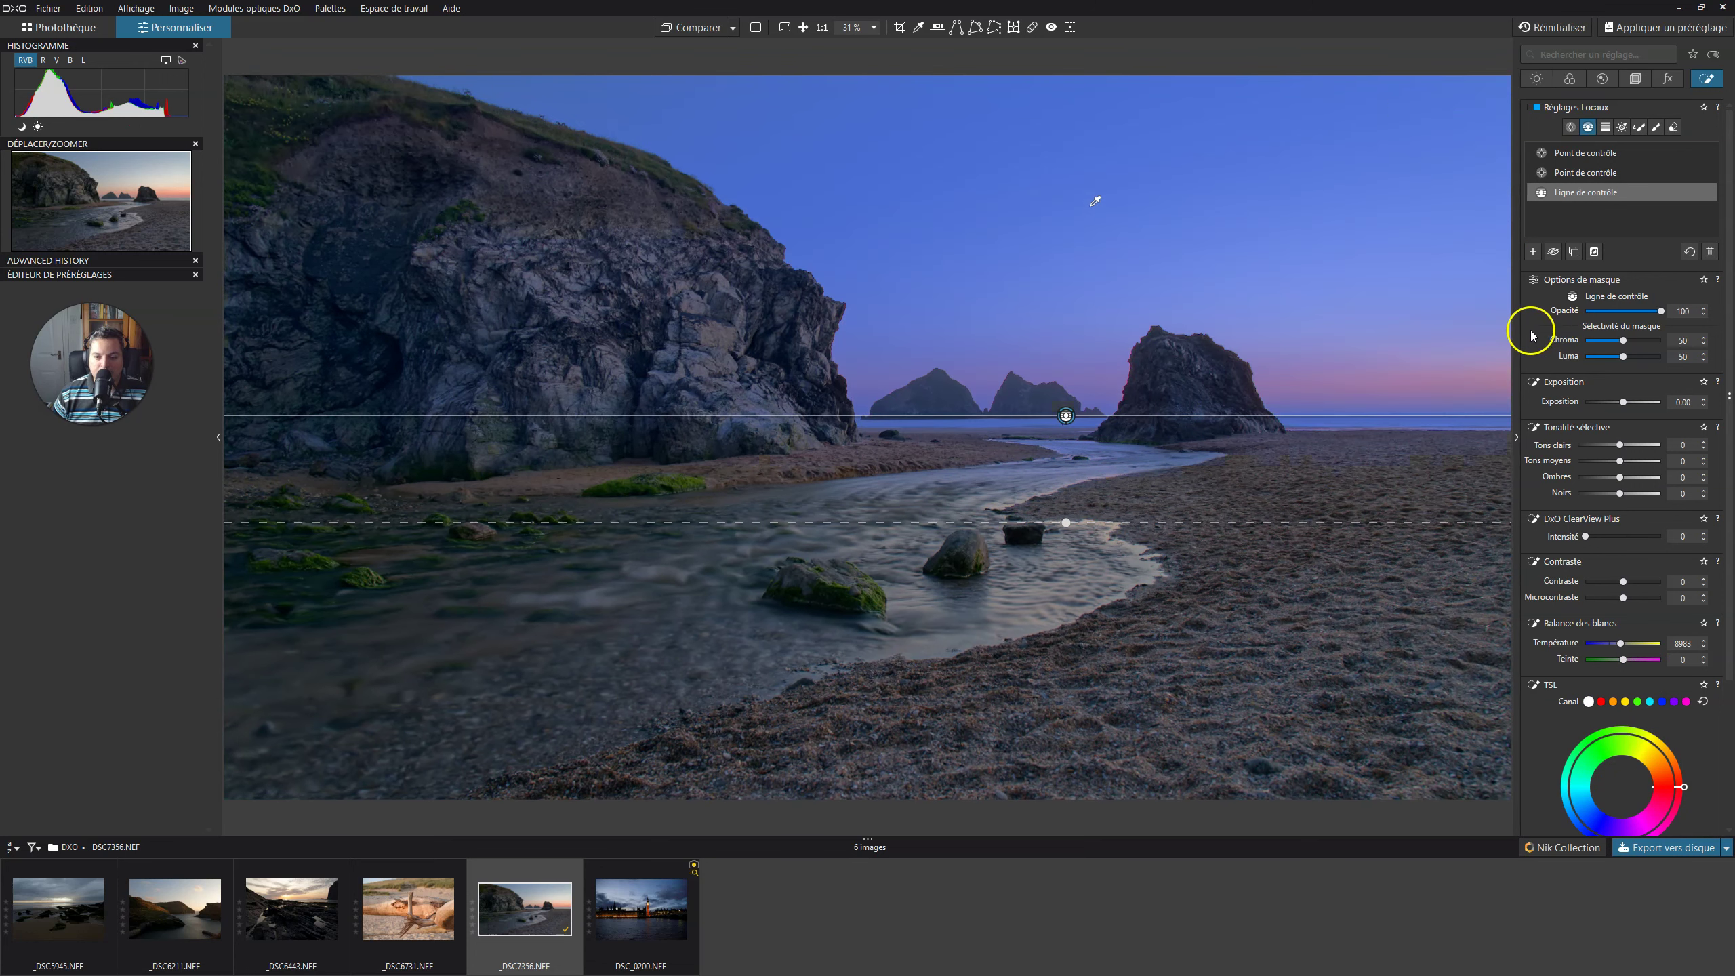
Checking the mask in black and white, sample the sky beyond the sea stack and set the control line's Luma to 75
left_click(1398, 108)
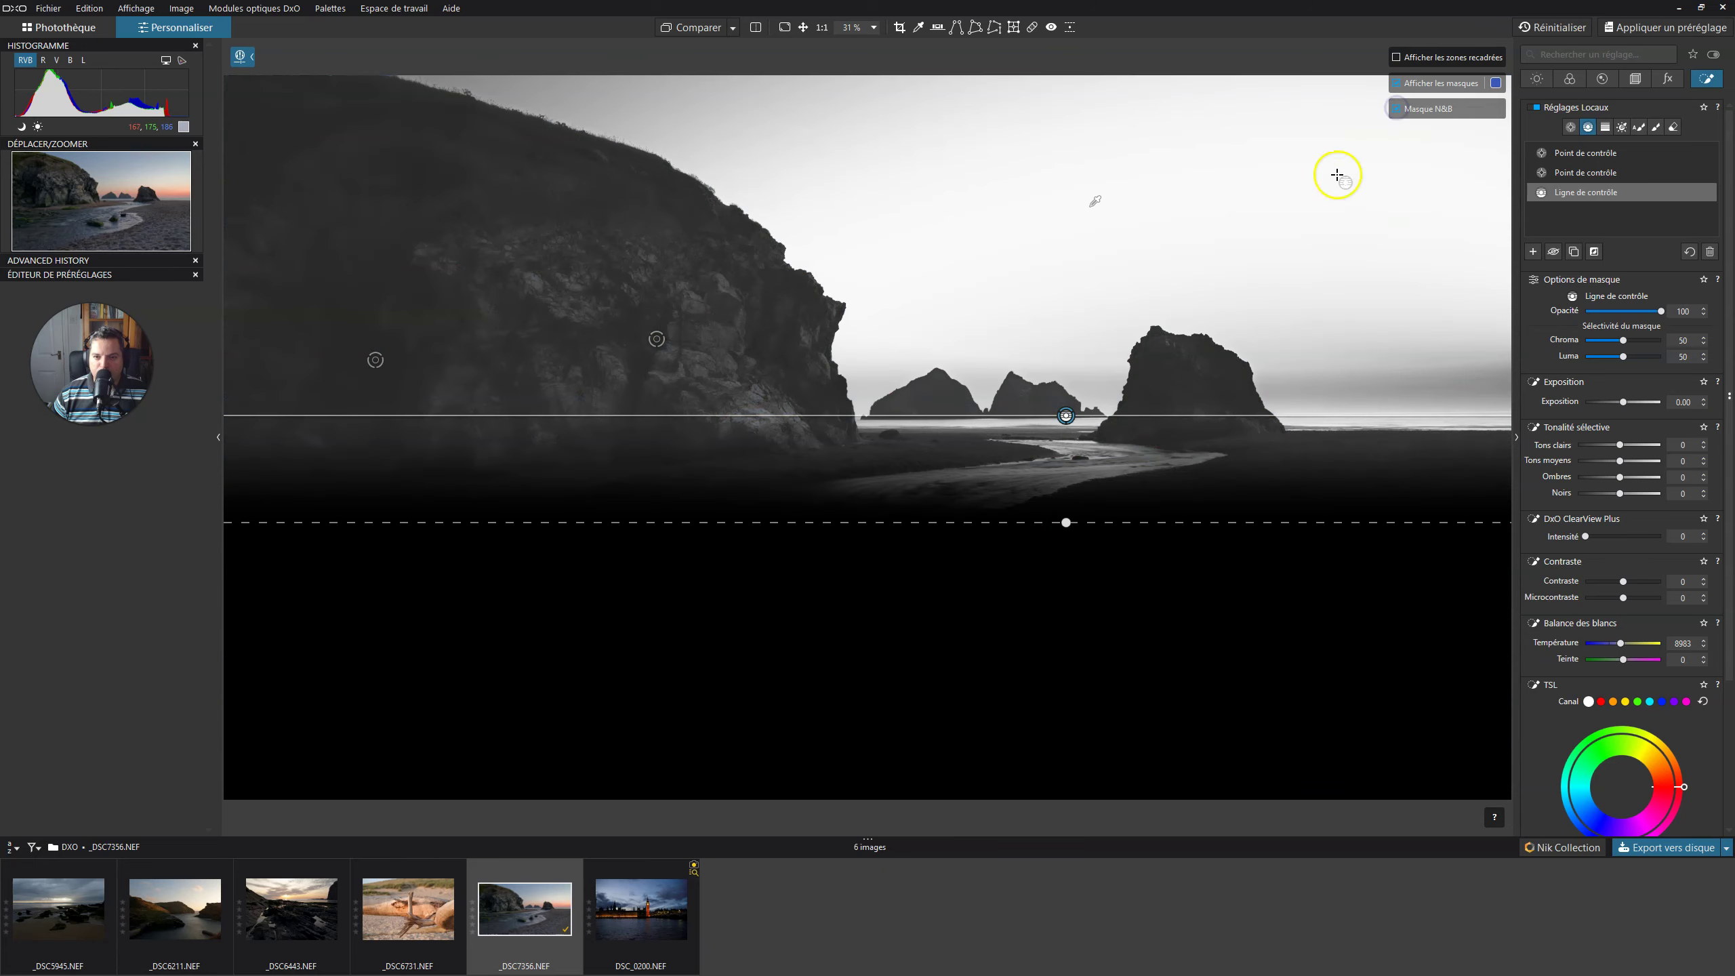
left_click(1373, 316)
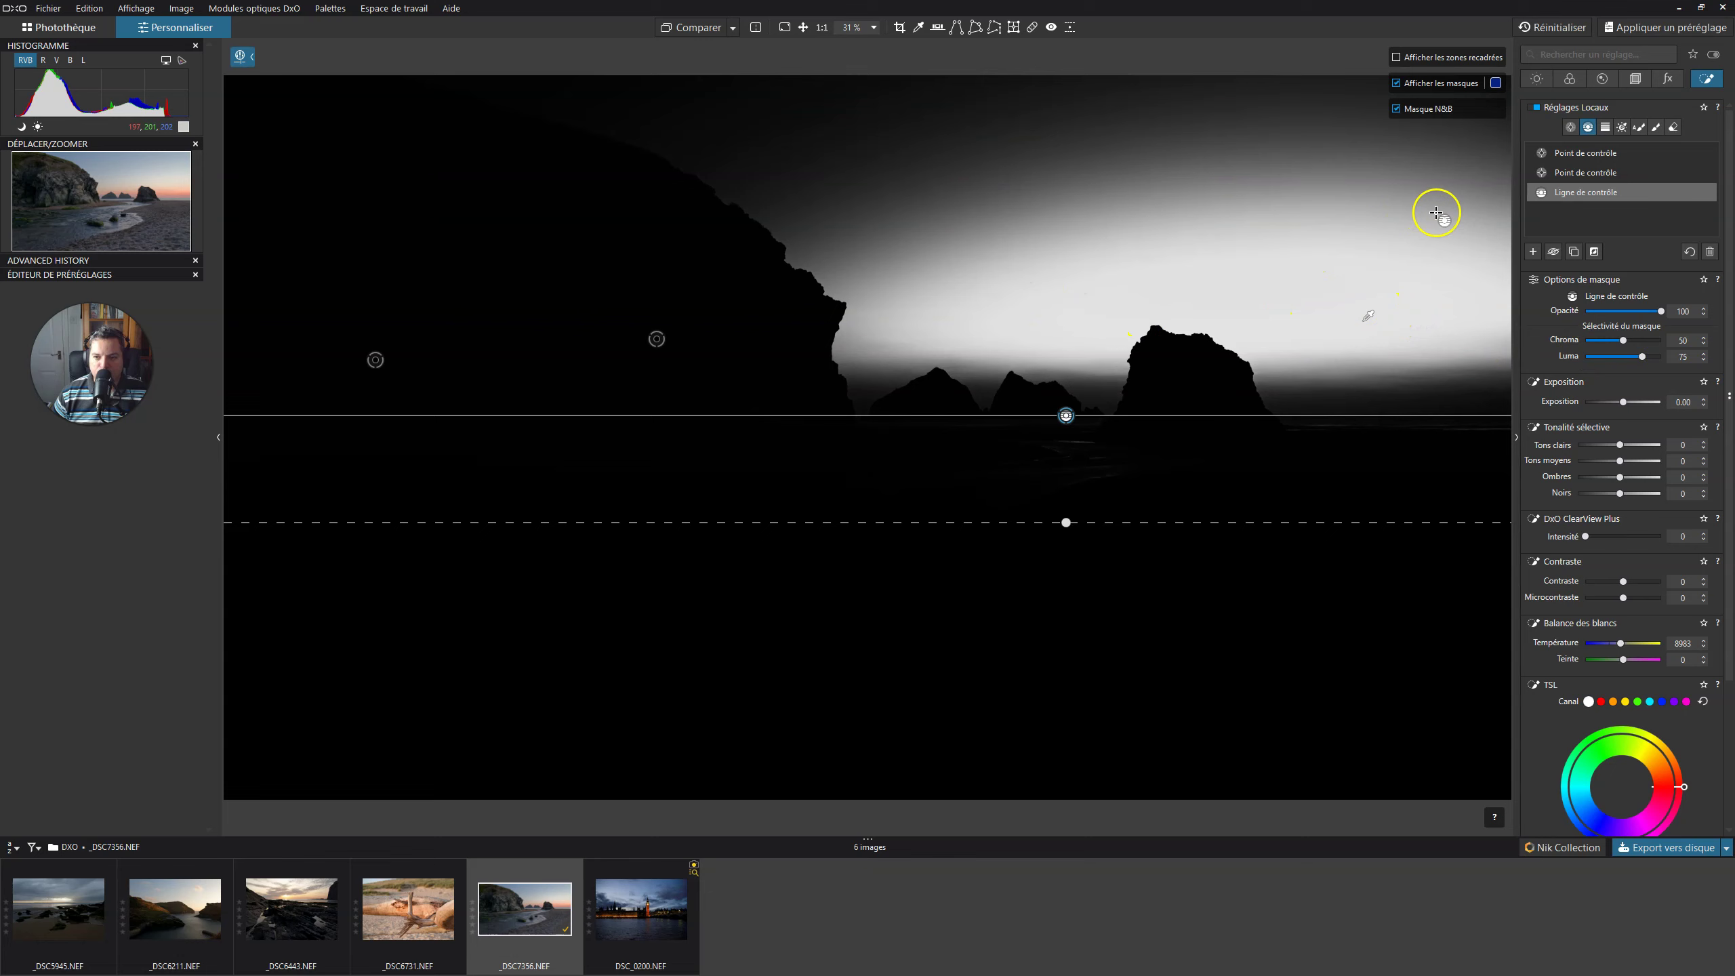
left_click(1397, 109)
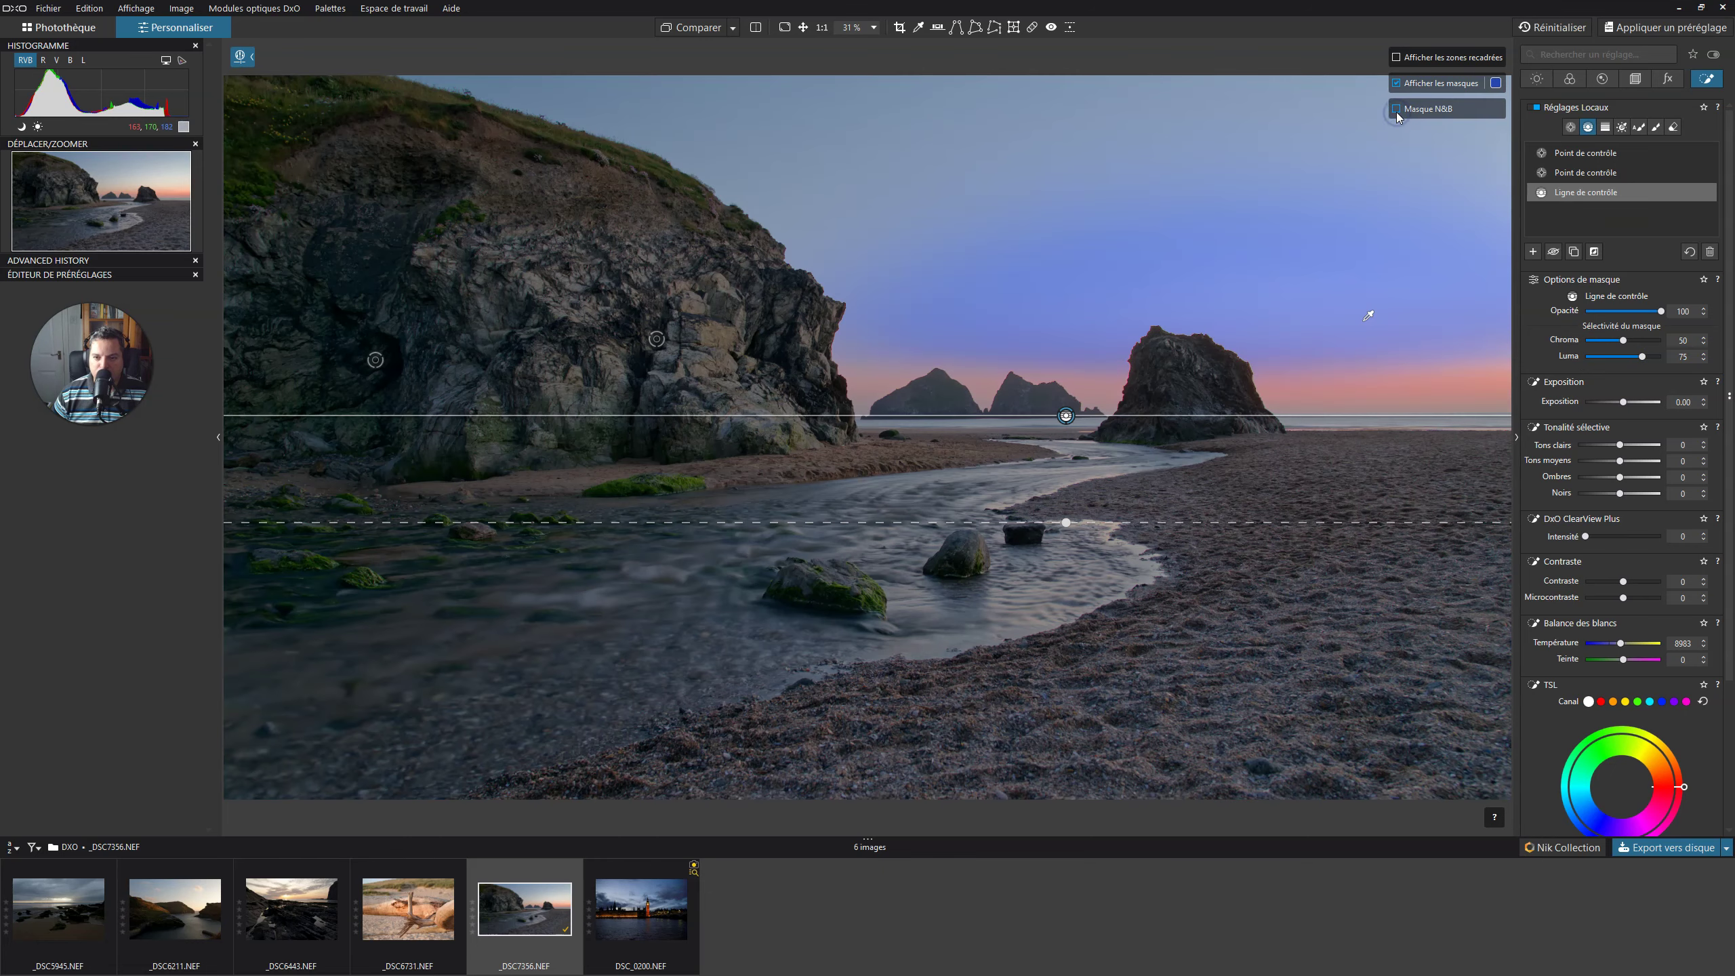
left_click(1396, 83)
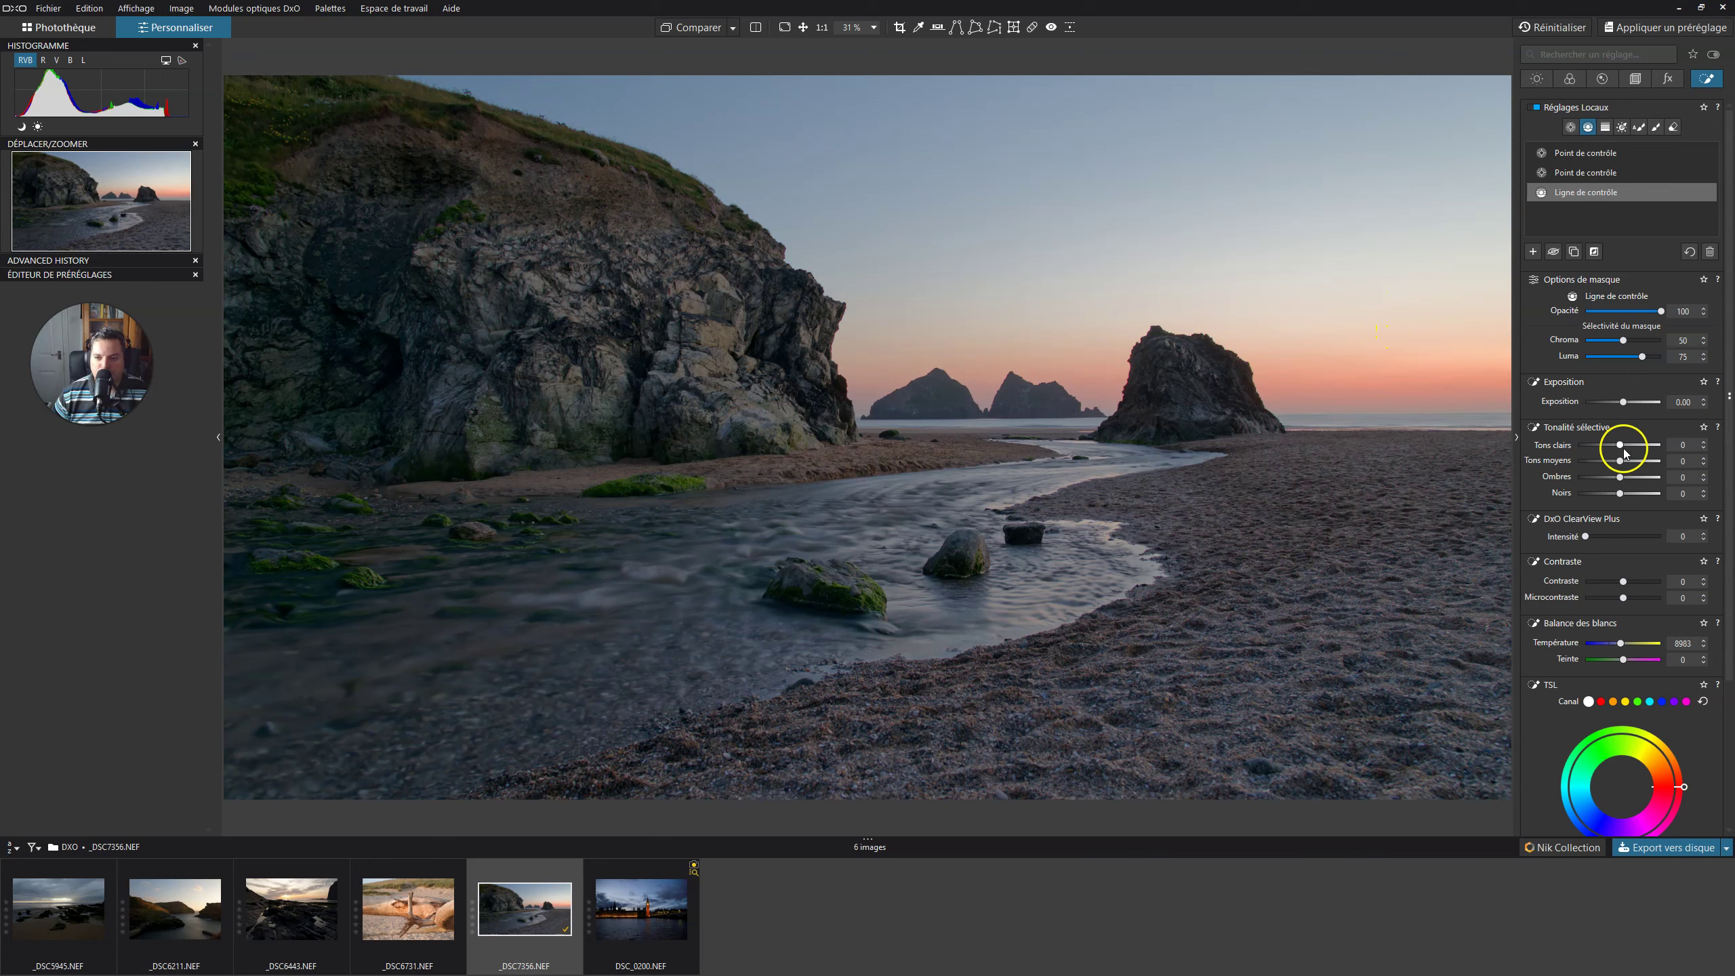
Set the control line's Tons clairs to -45 and check which part of the sky its mask covers
left_click_drag(1602, 445, 1600, 444)
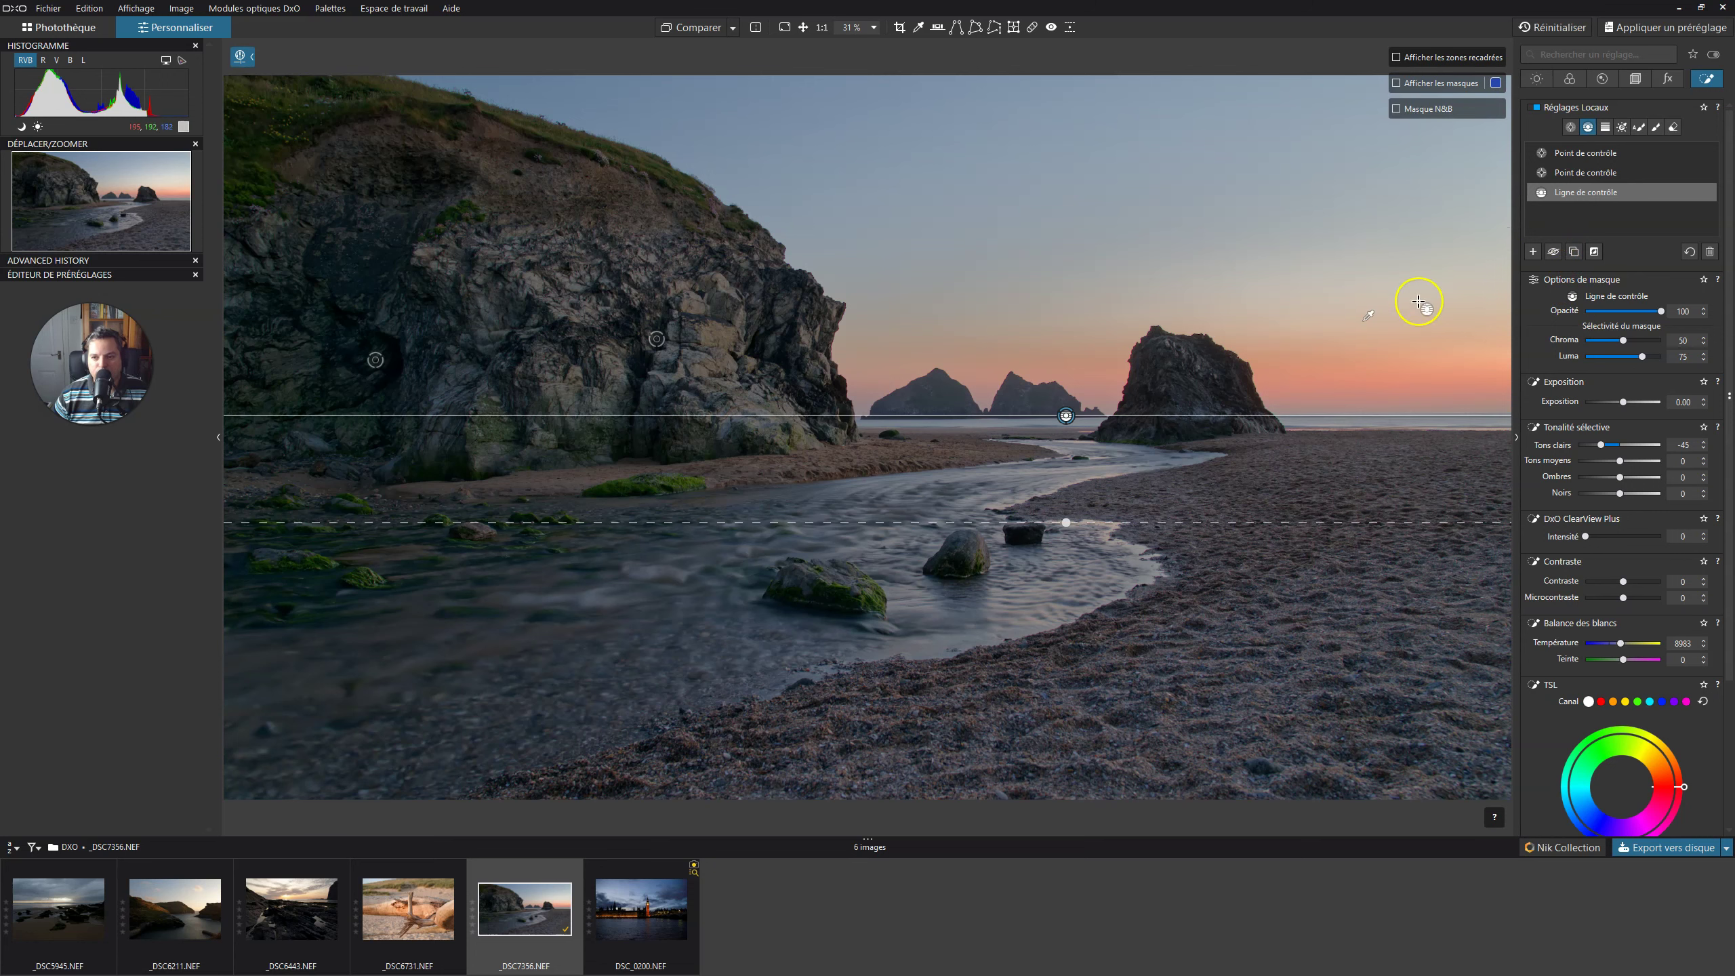
left_click(1397, 84)
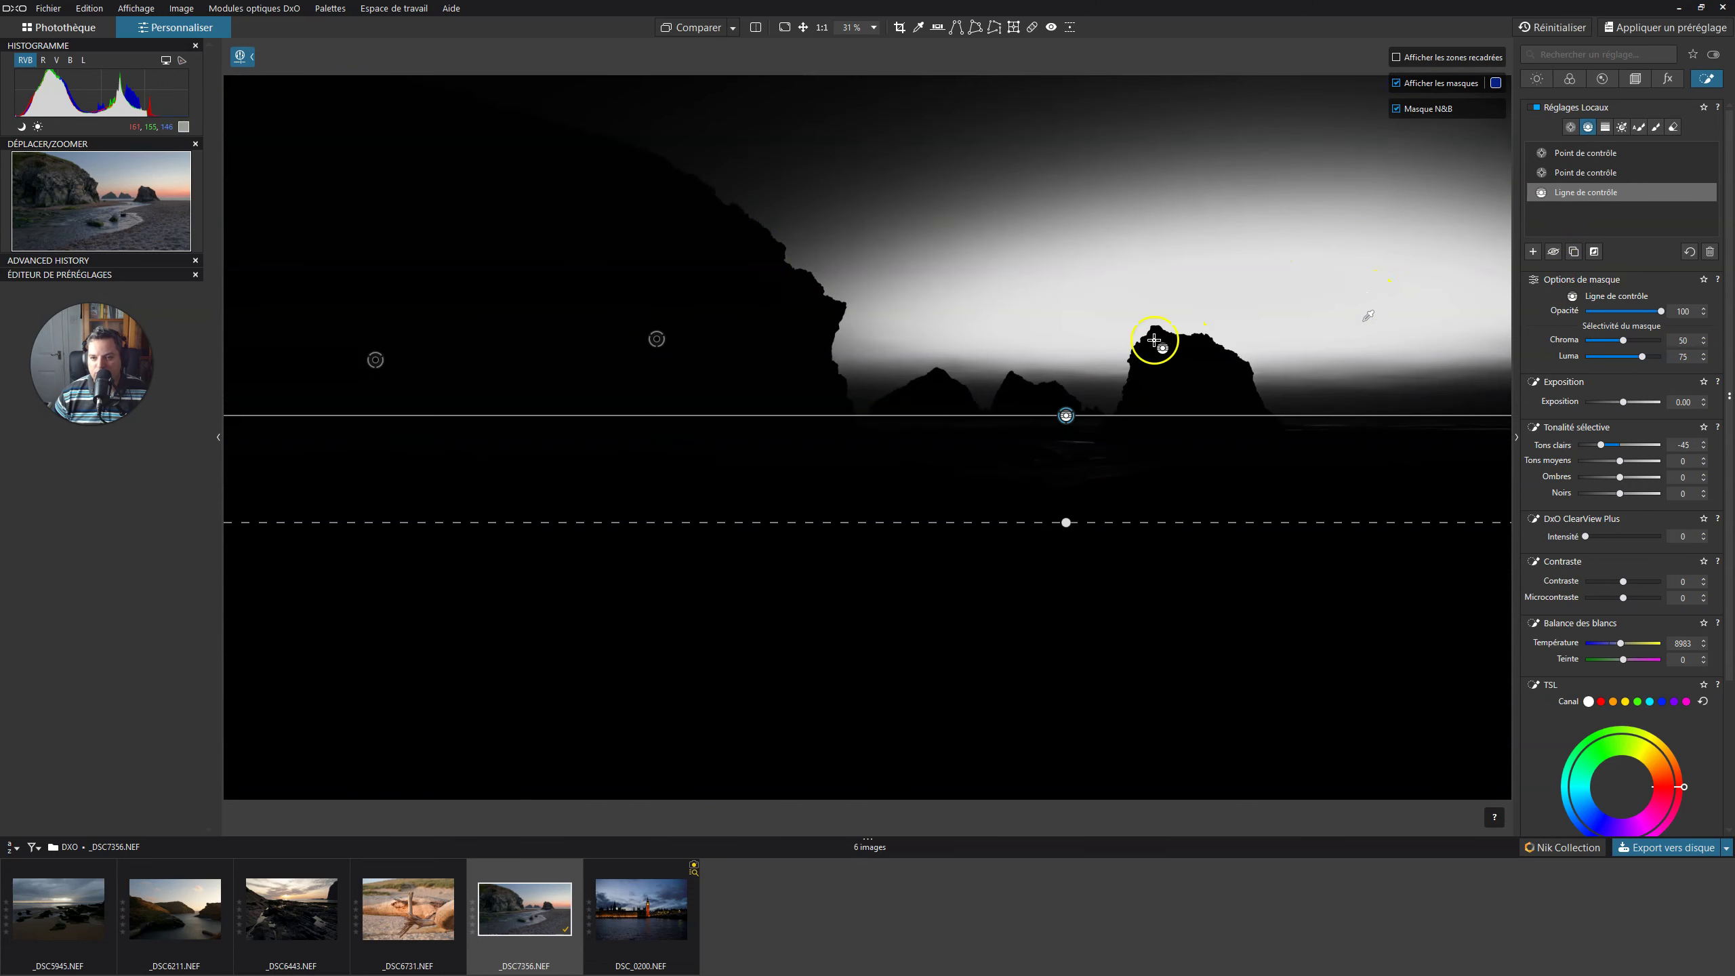
left_click(1397, 112)
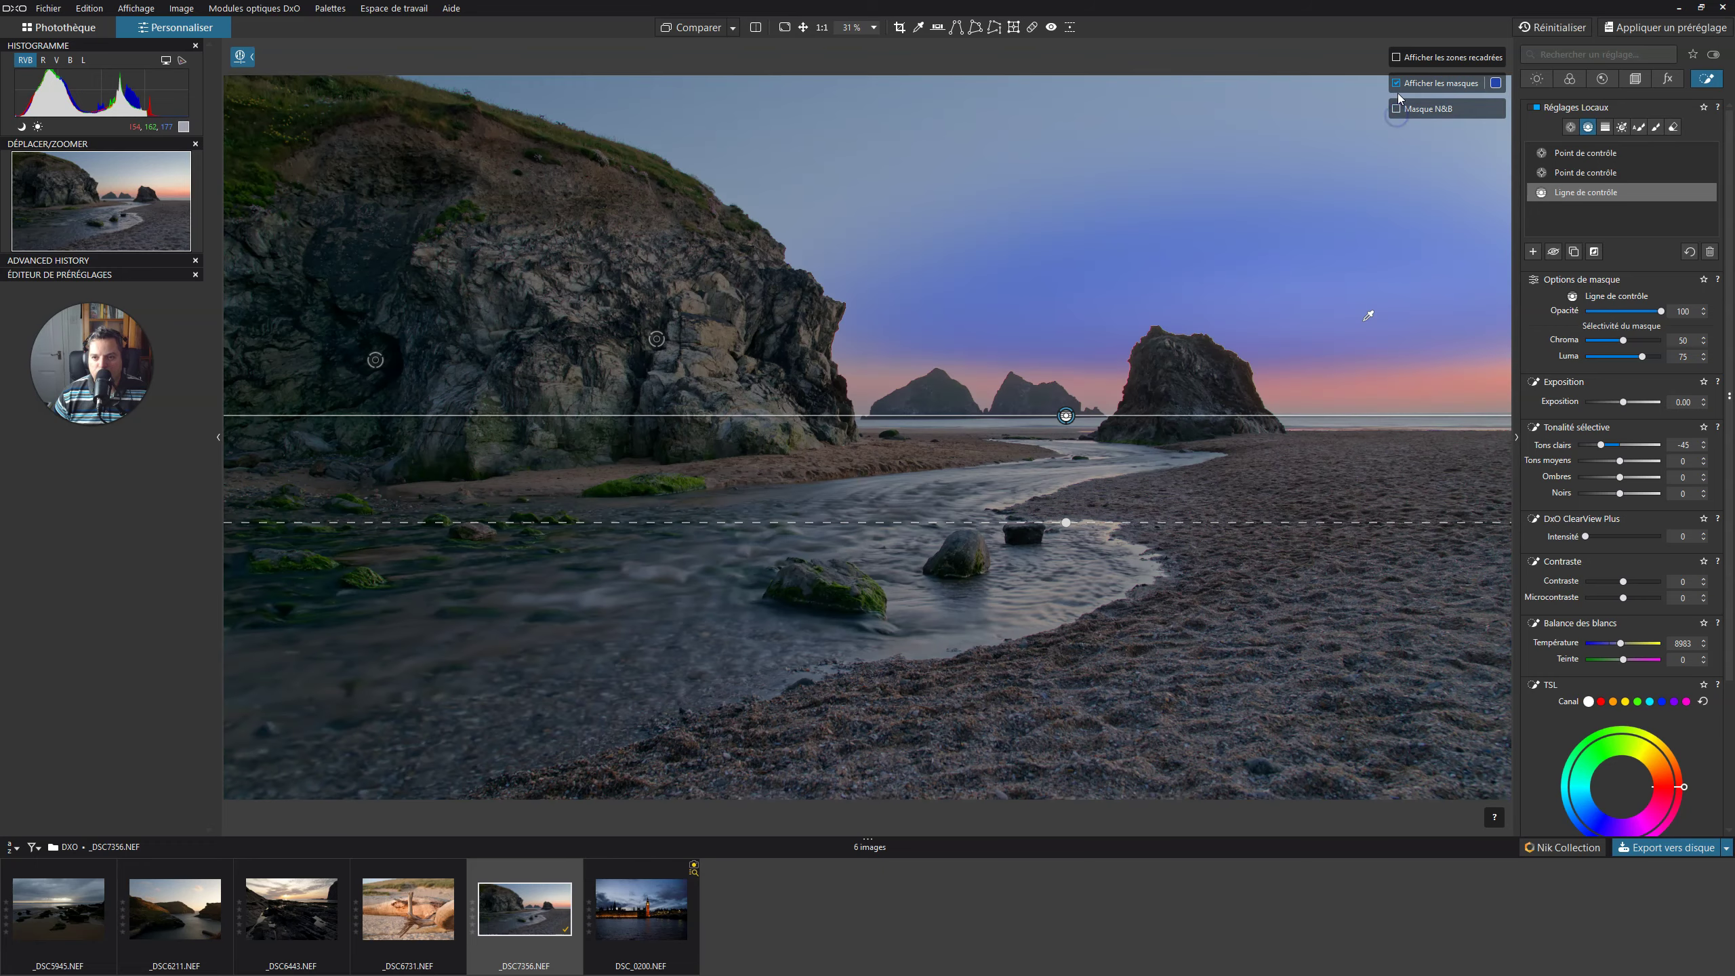
left_click(1397, 83)
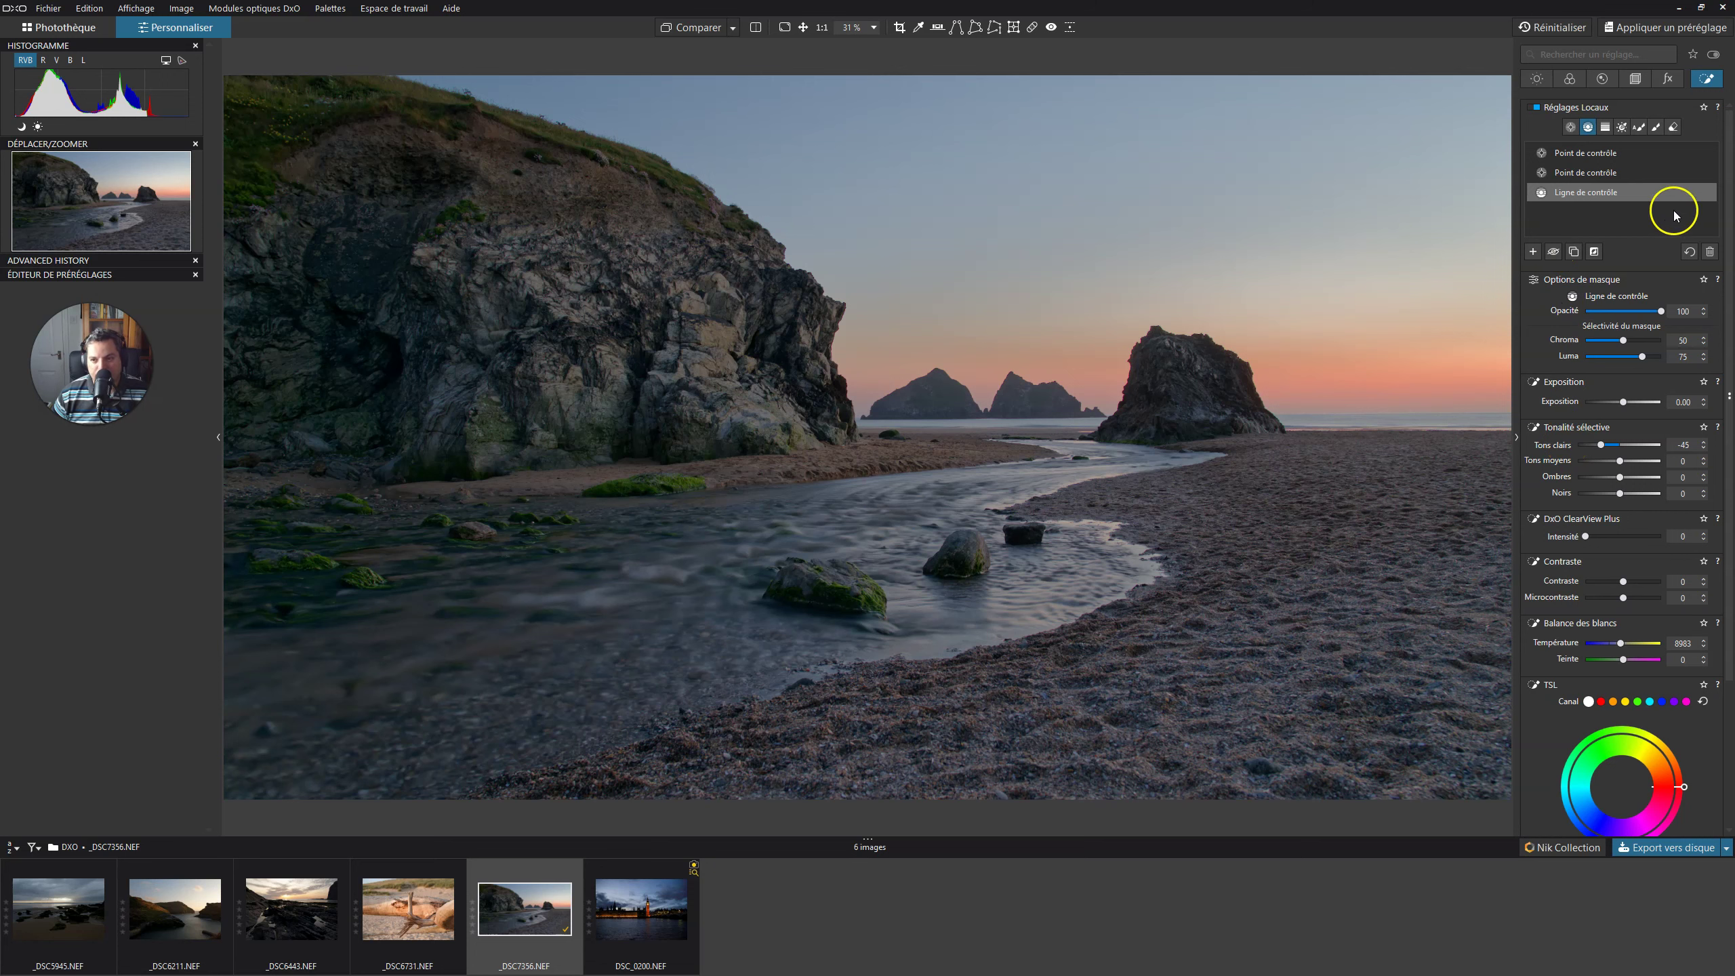
Switch the control line mask off and on repeatedly to compare its effect on the sky
left_click(1704, 193)
left_click(1704, 193)
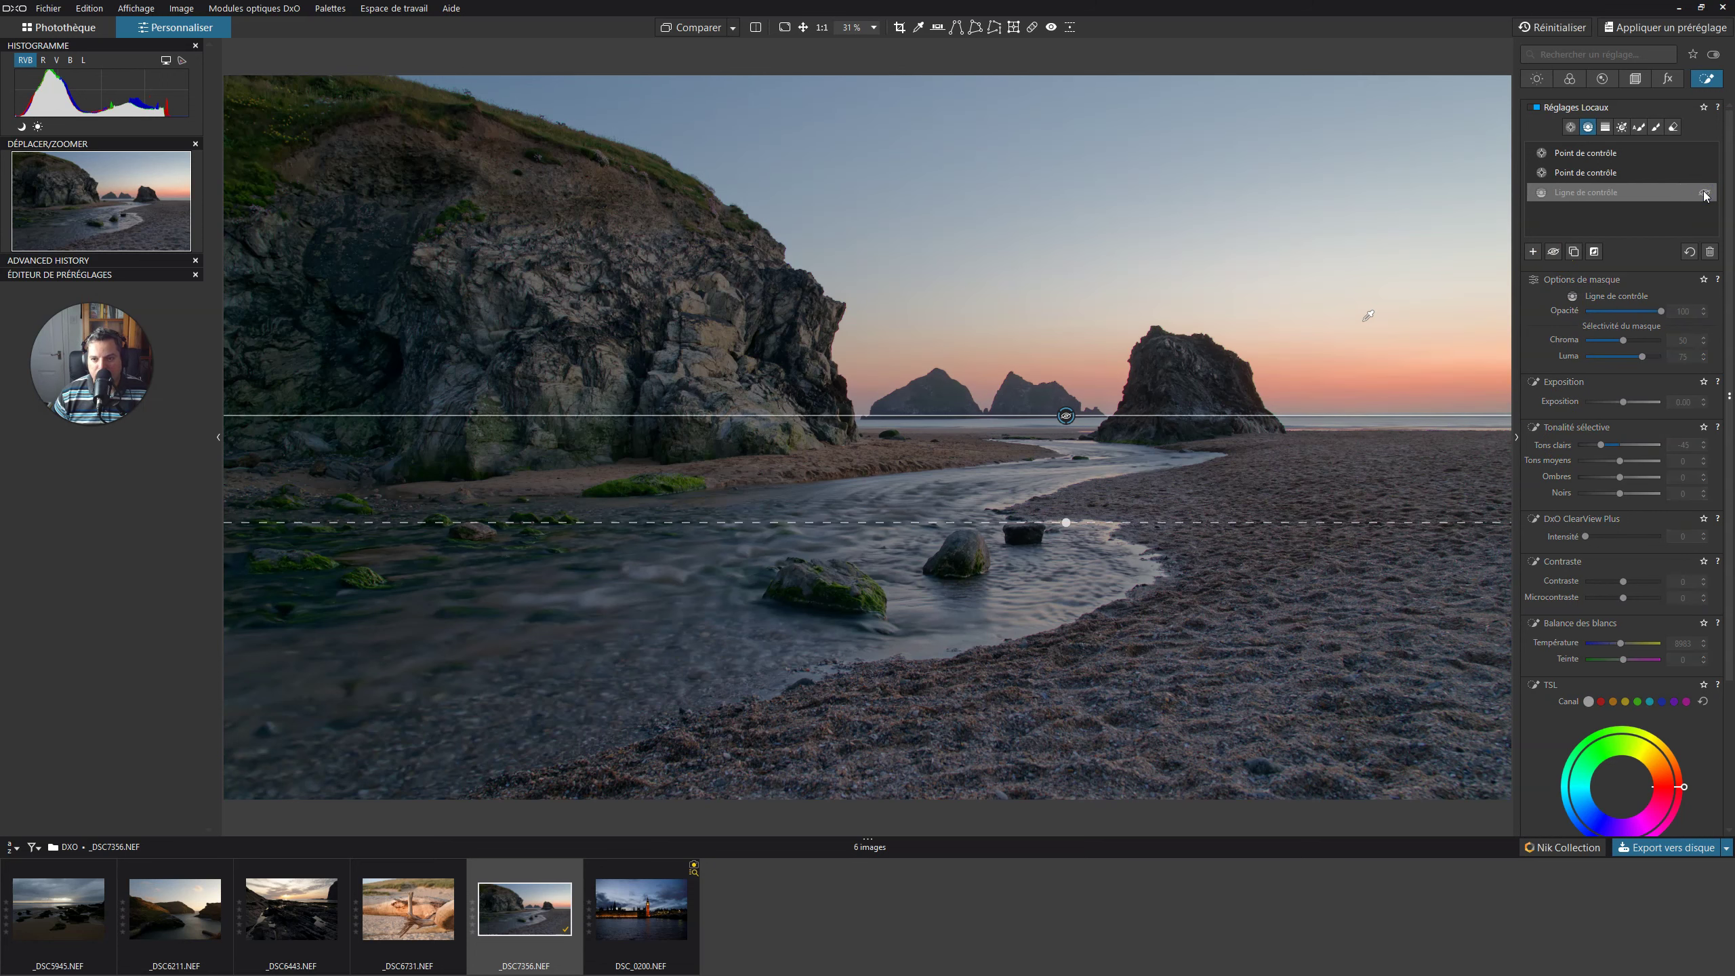
left_click(1705, 194)
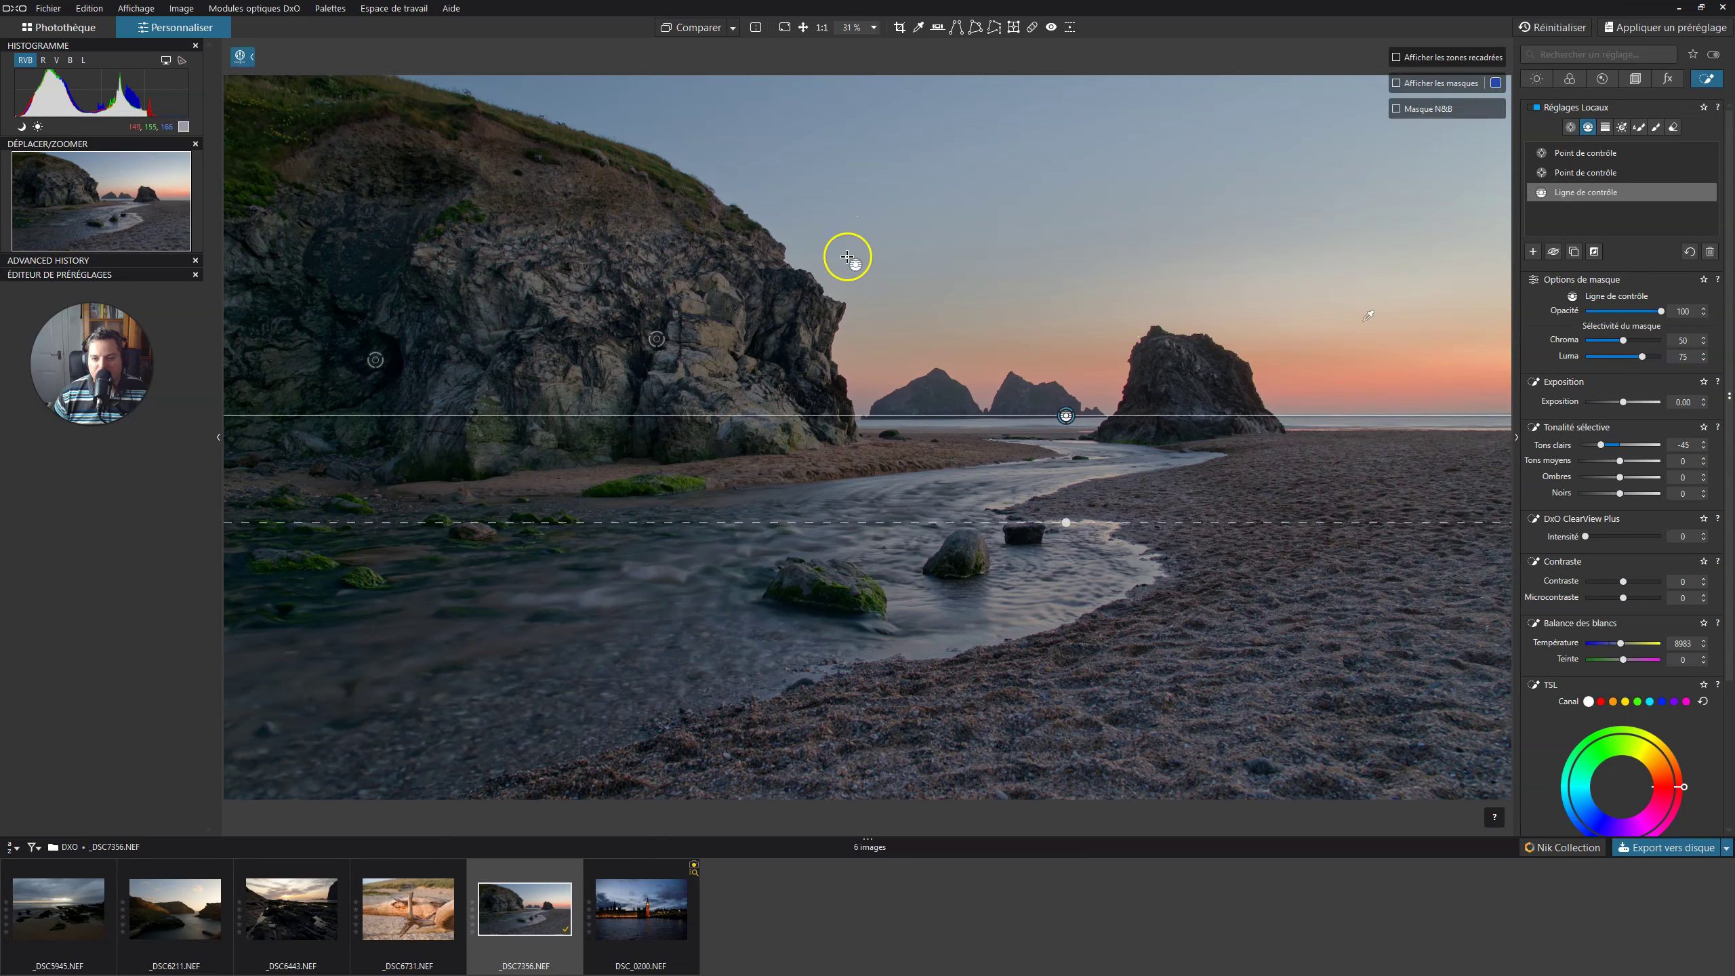
left_click(1704, 193)
left_click(1705, 194)
Lower the control line's Luma to 54 using the black and white mask view, and hide the mask displays
left_click(1396, 108)
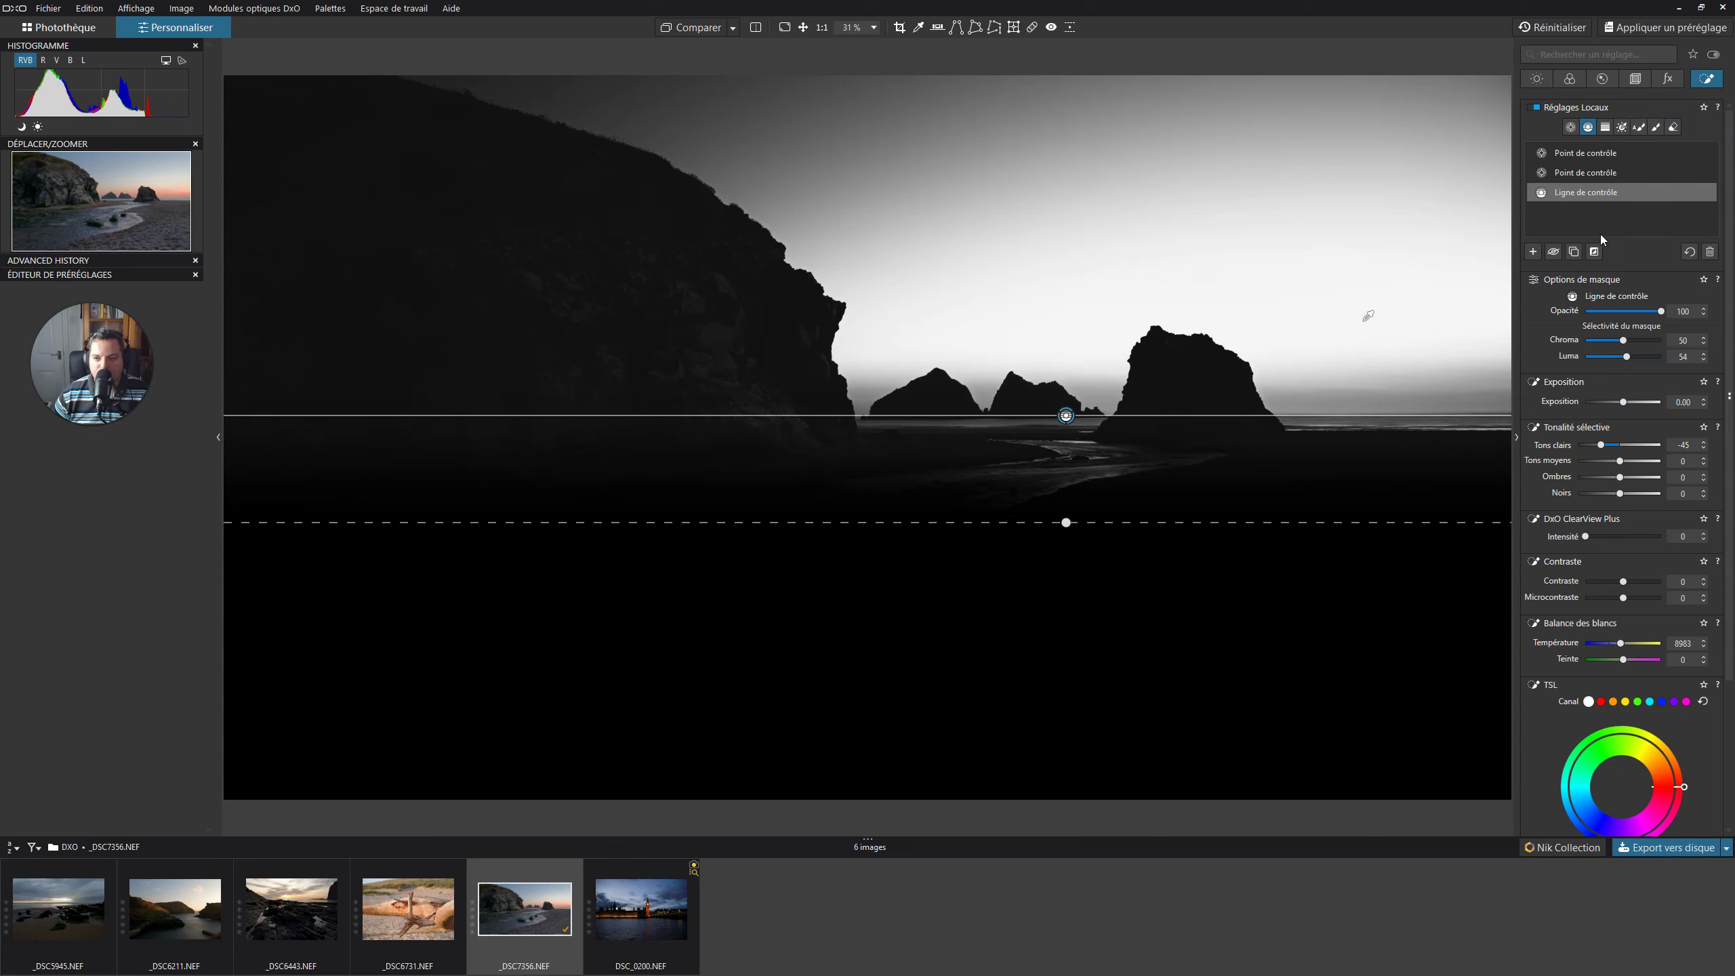
left_click(1396, 108)
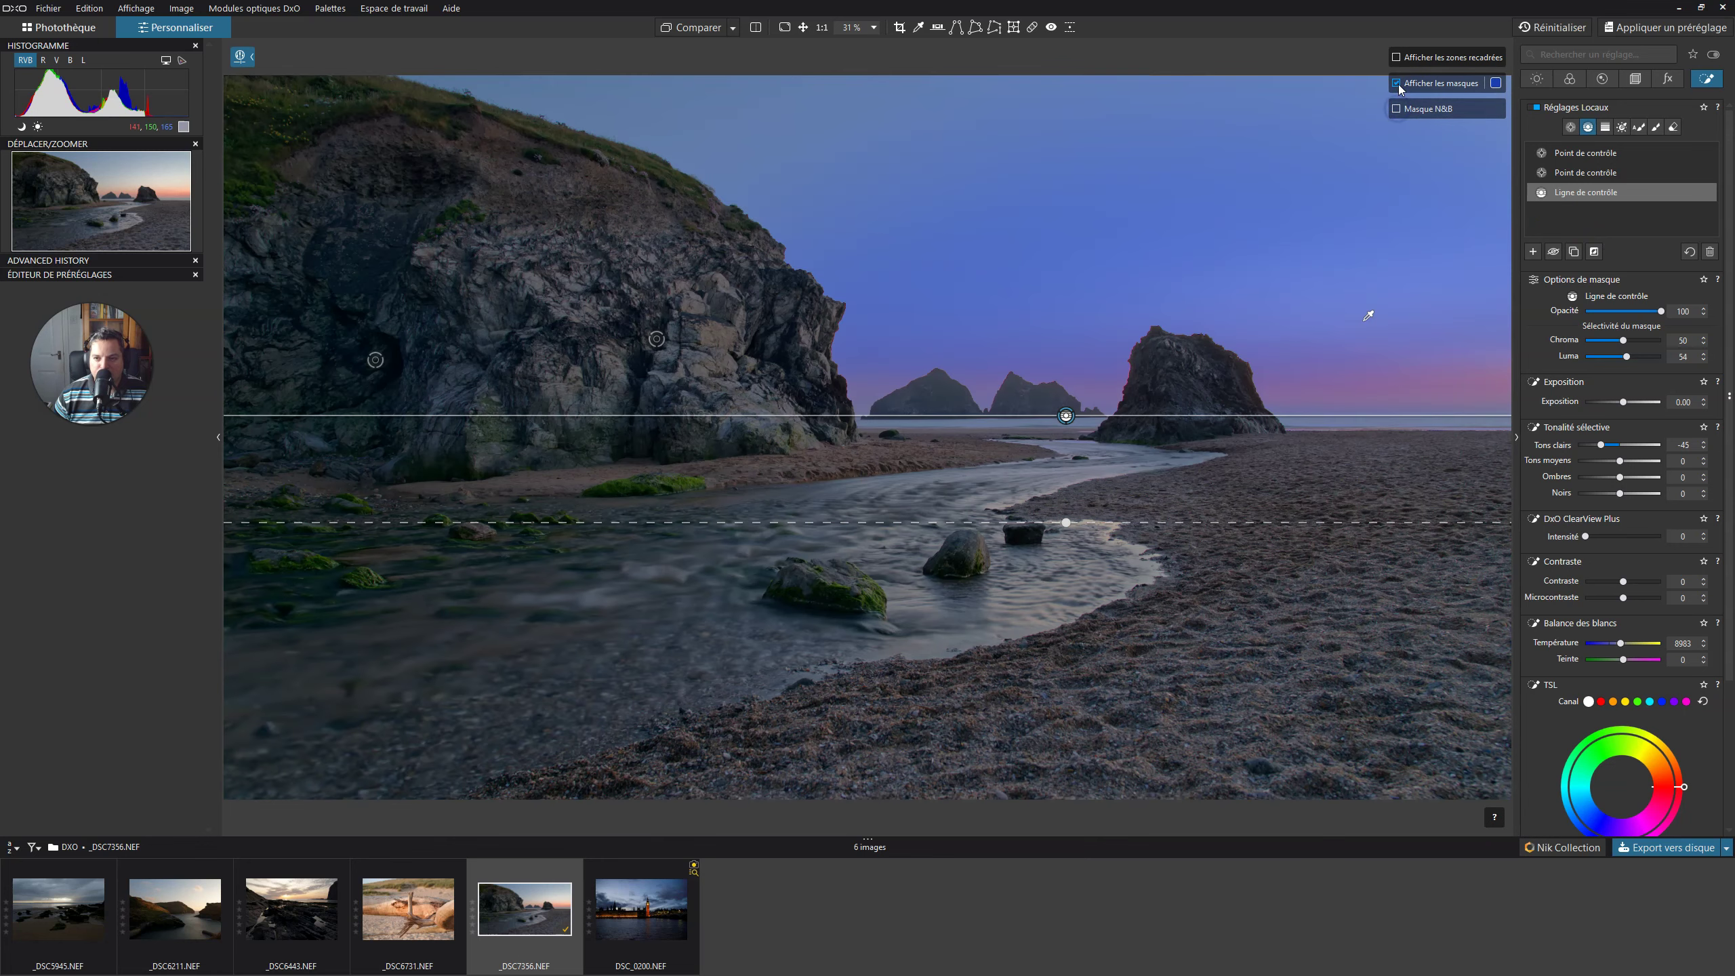
left_click(1397, 83)
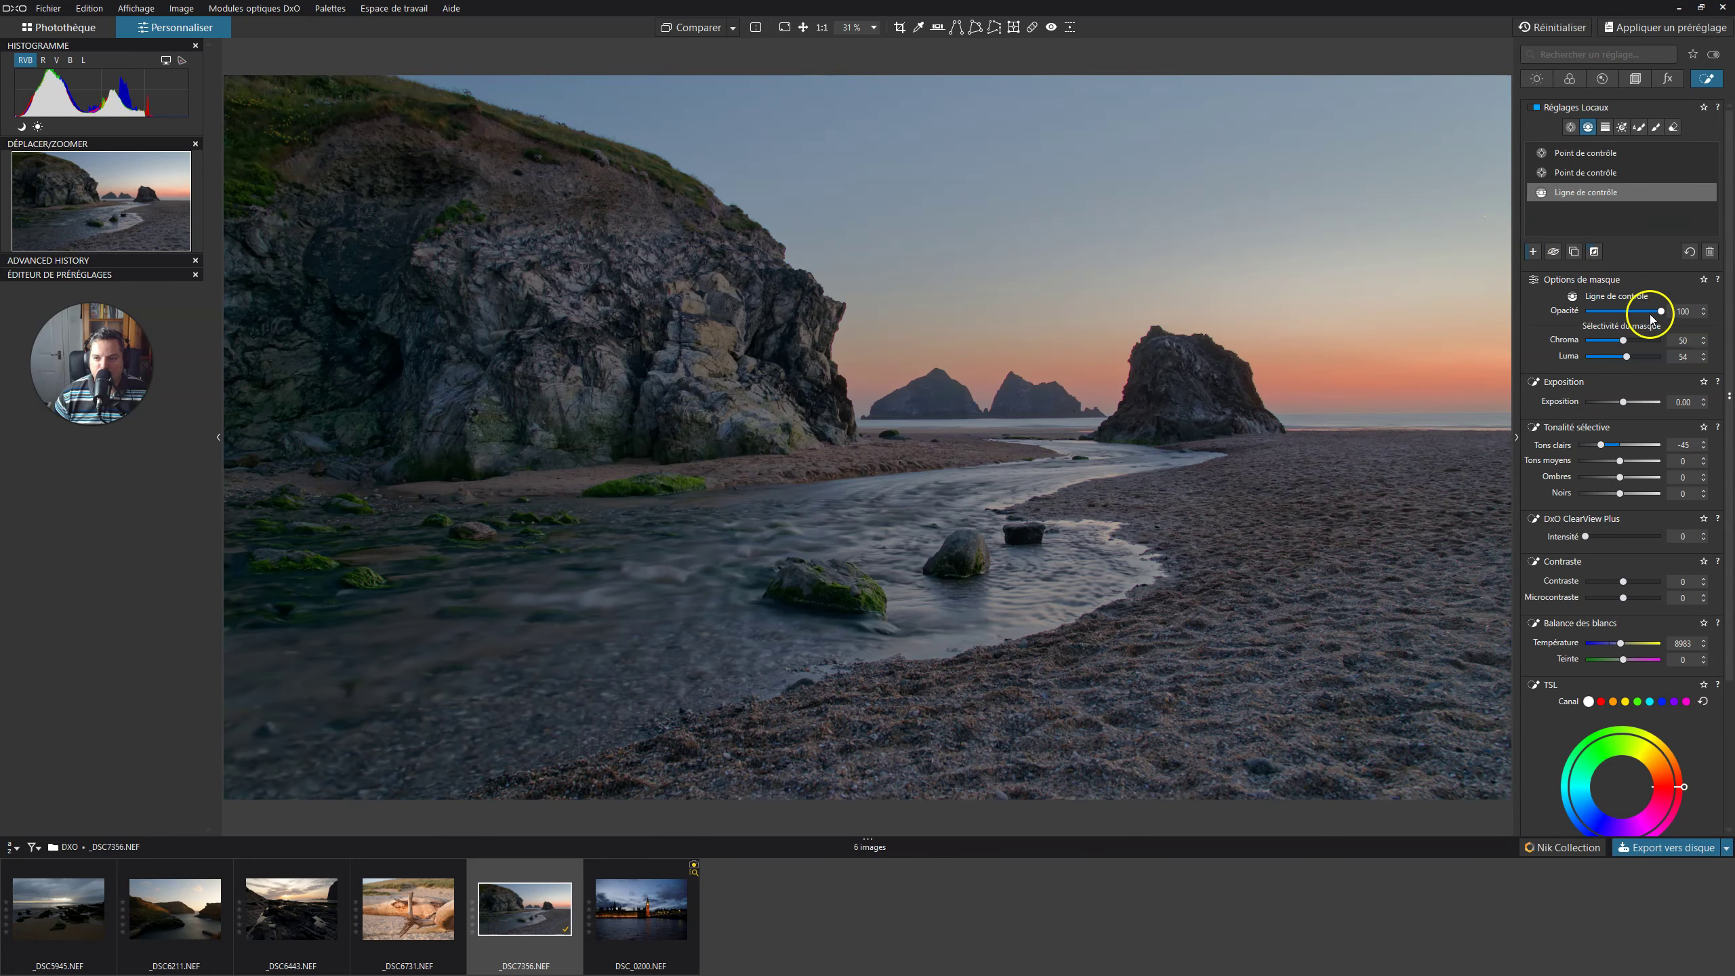
Try different opacities for the control line mask and set its Opacité to 71
mouse_move(1659, 311)
left_mouse_down()
mouse_move(1571, 305)
mouse_move(1627, 311)
left_mouse_up()
left_click(1591, 313)
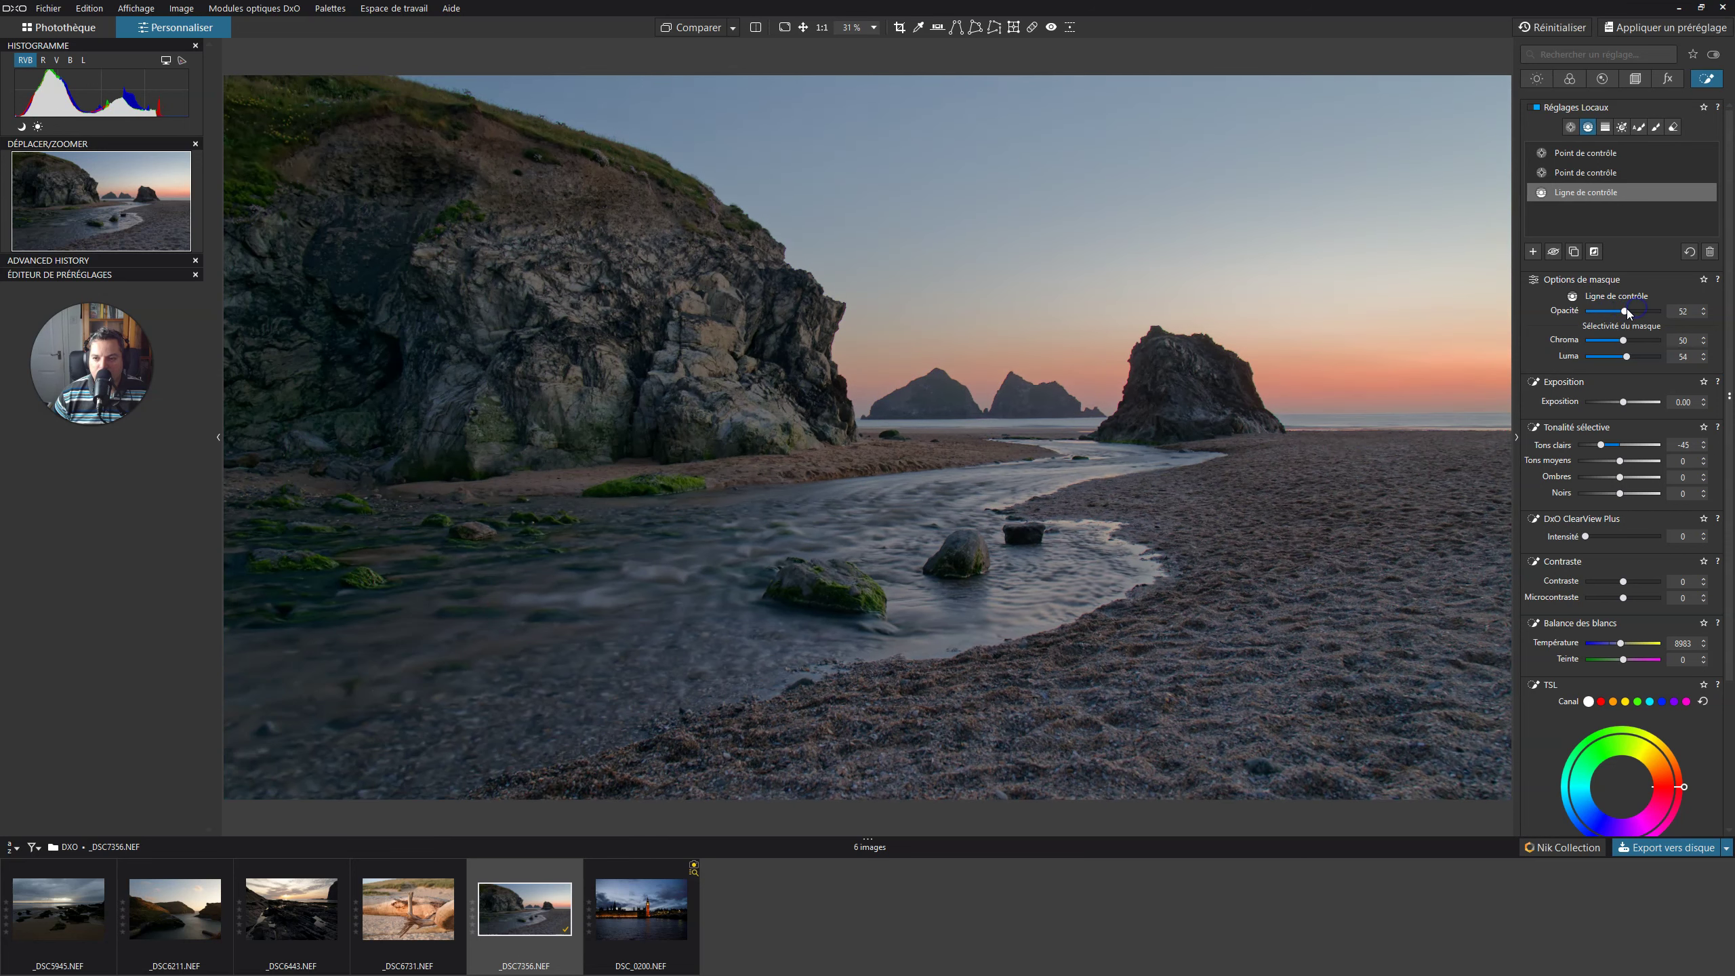
left_click_drag(1641, 312, 1639, 310)
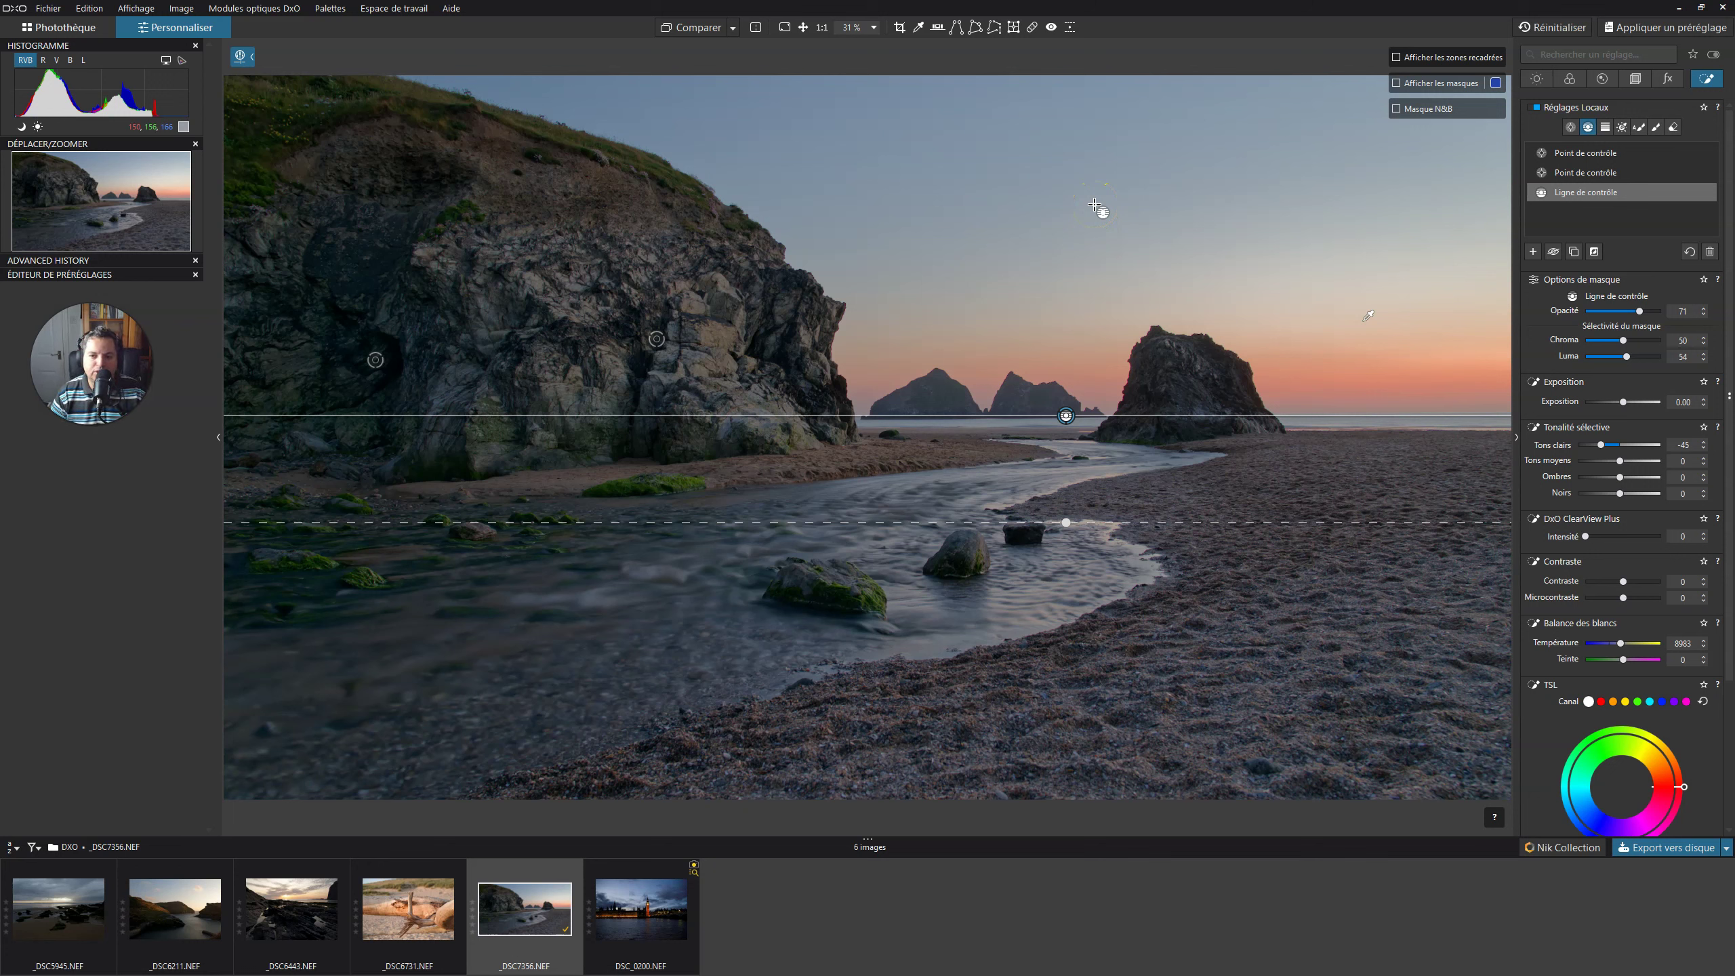
Select the control line at the horizon and delete its mask
left_click(1066, 416)
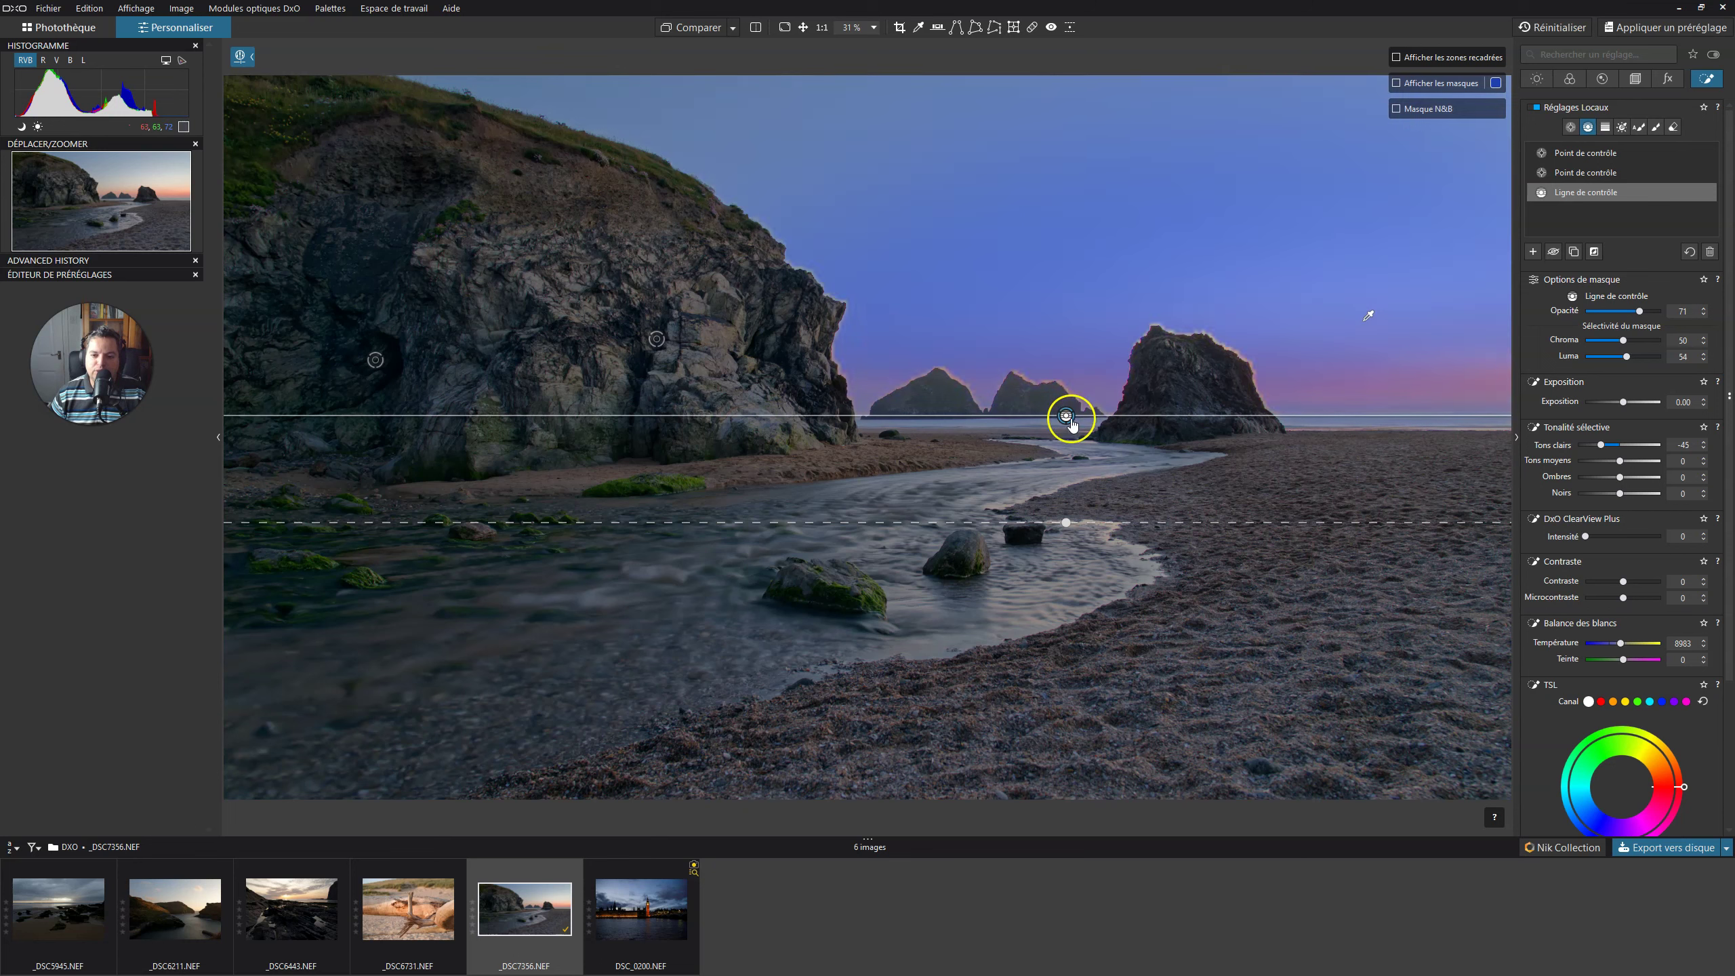
left_click(1066, 416)
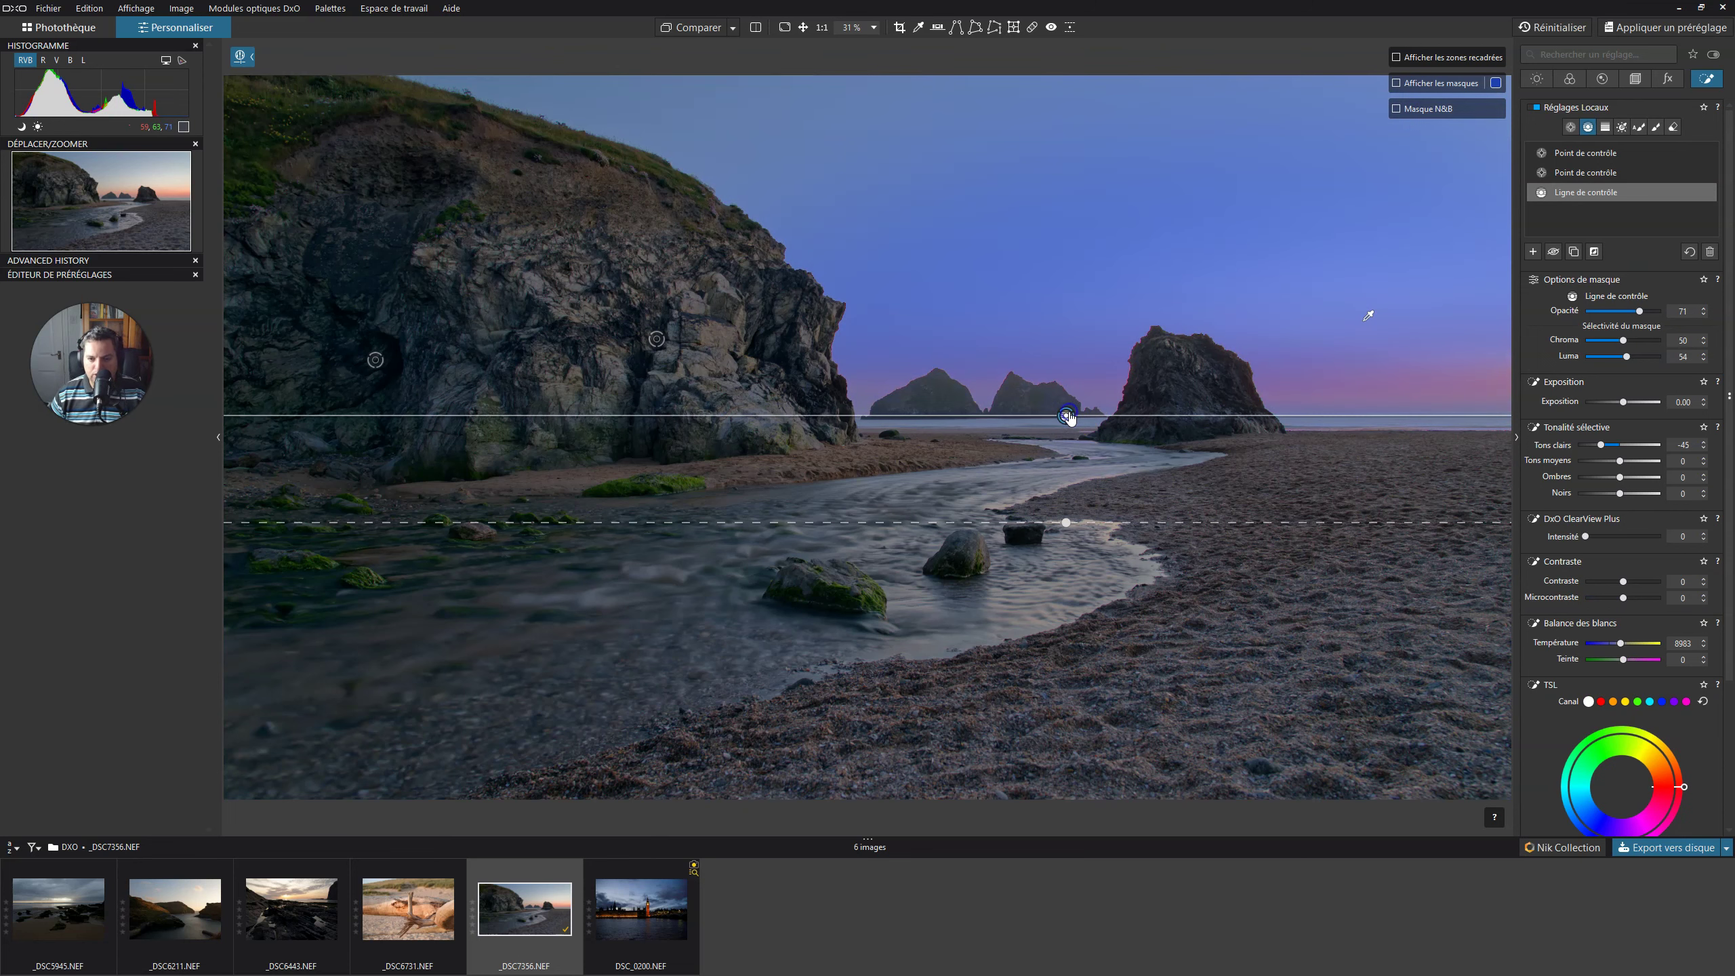
key("Delete")
left_click(1412, 219)
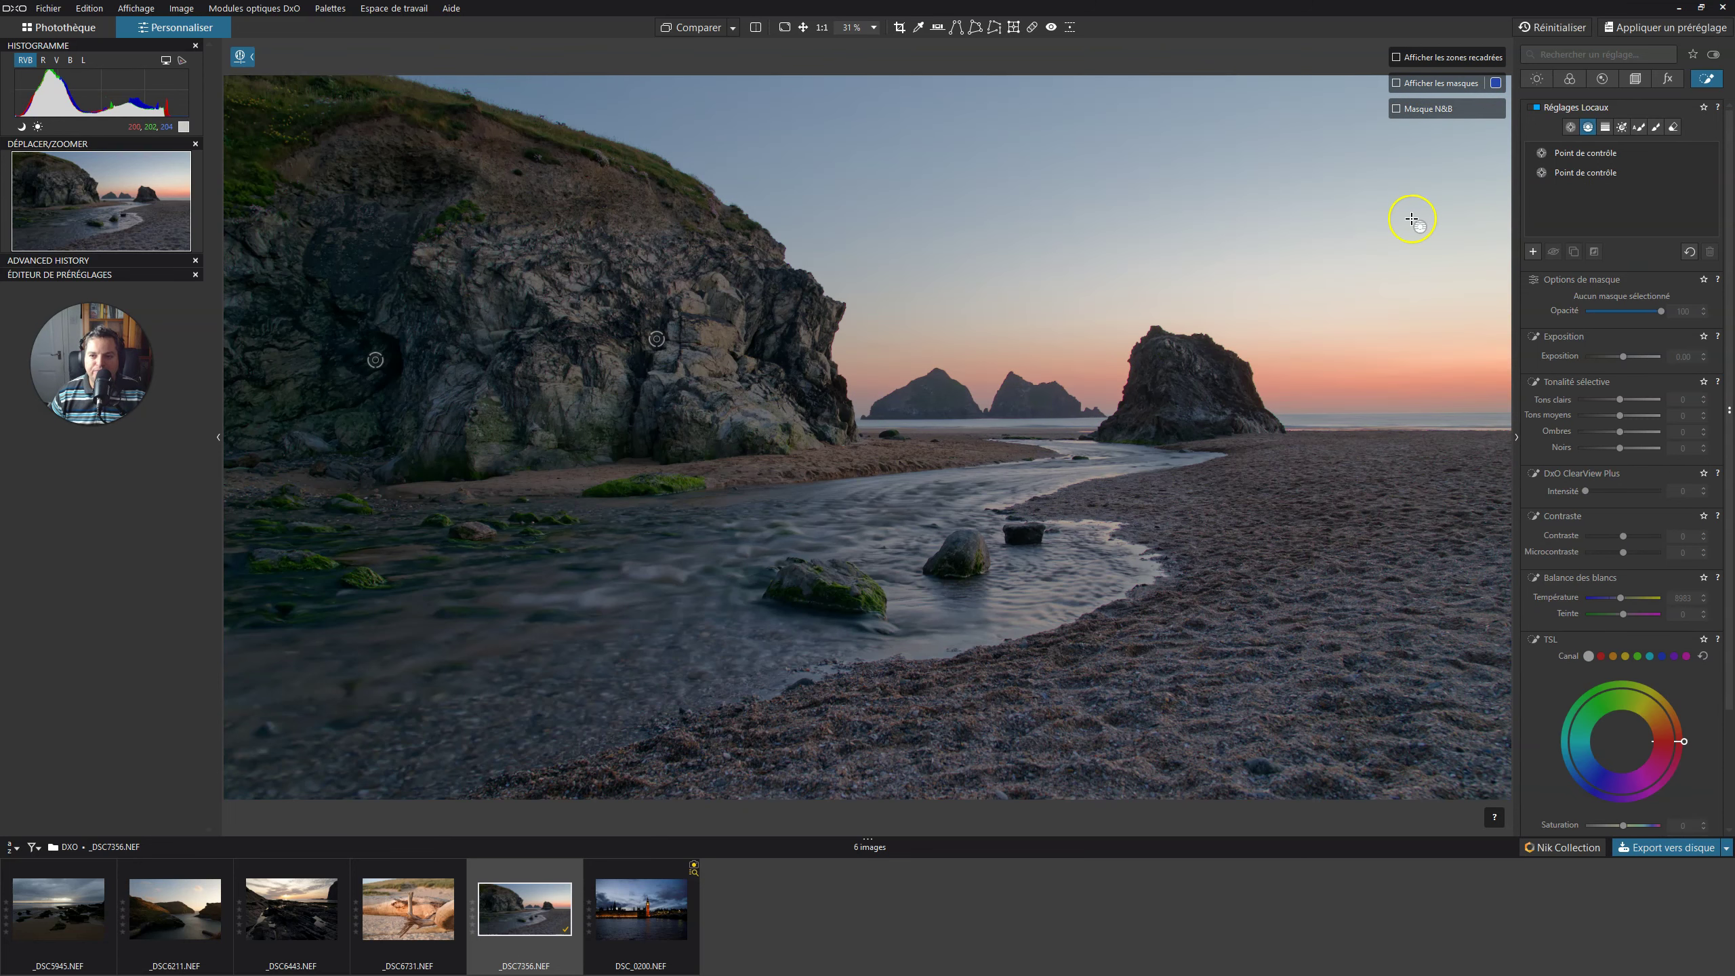
Create a luminosity mask by sampling the bright sky above the sea stack
left_click(1623, 128)
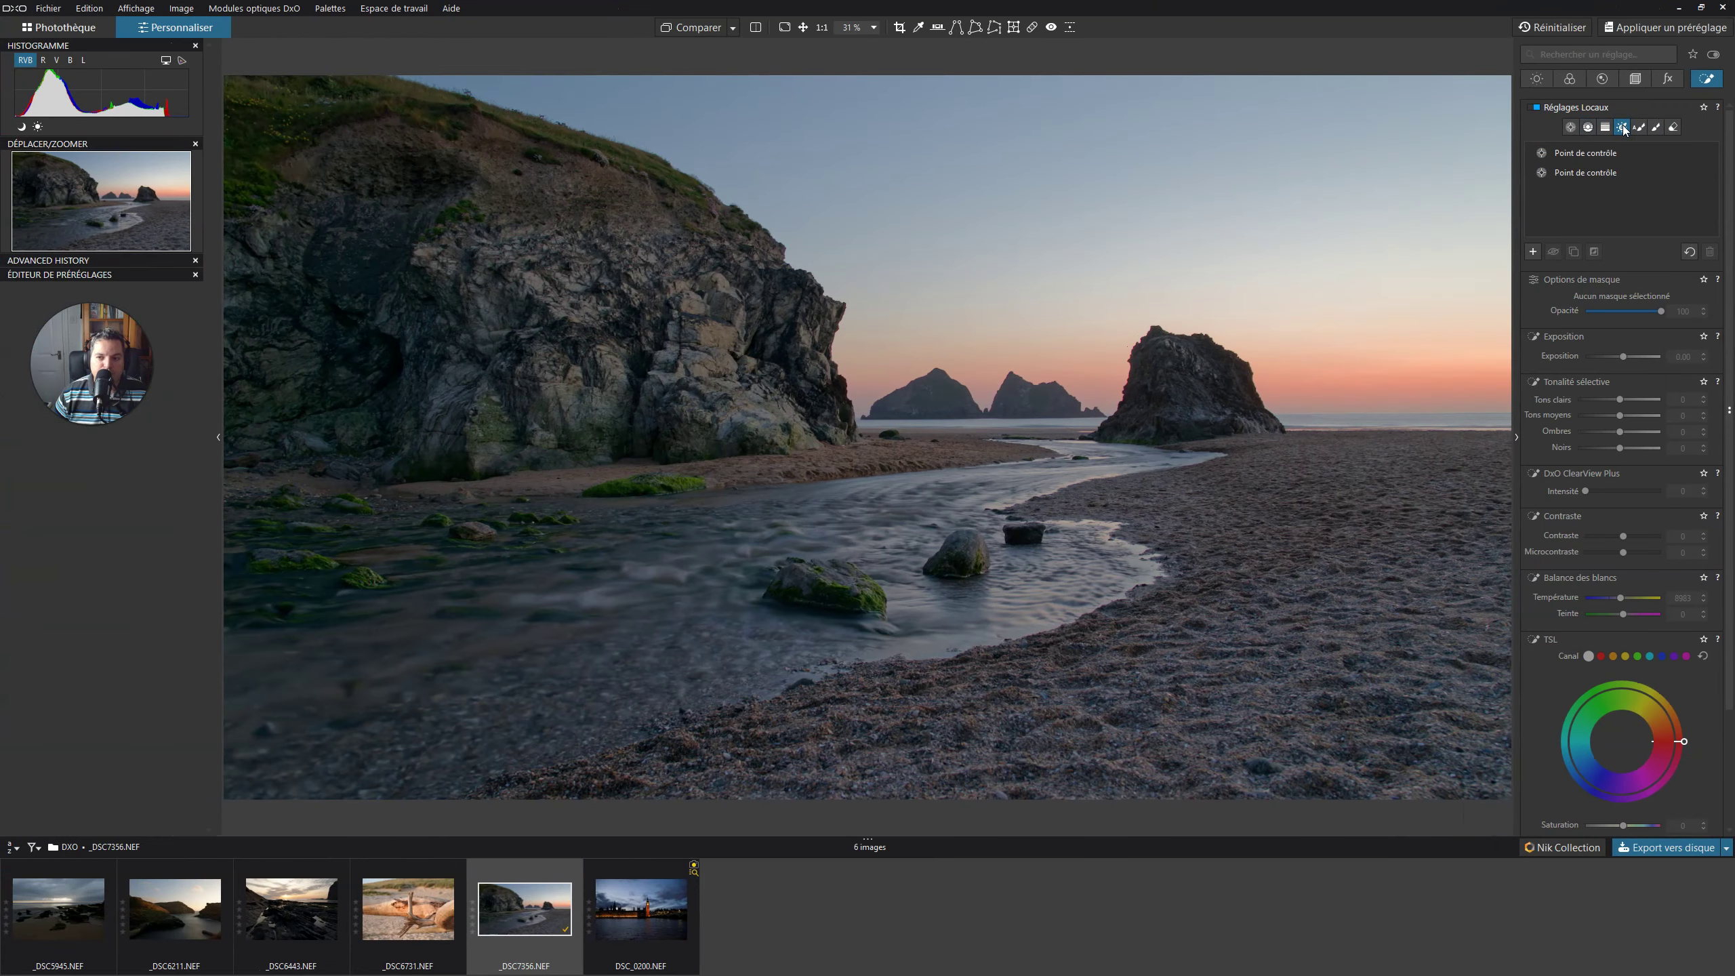
left_click(1623, 128)
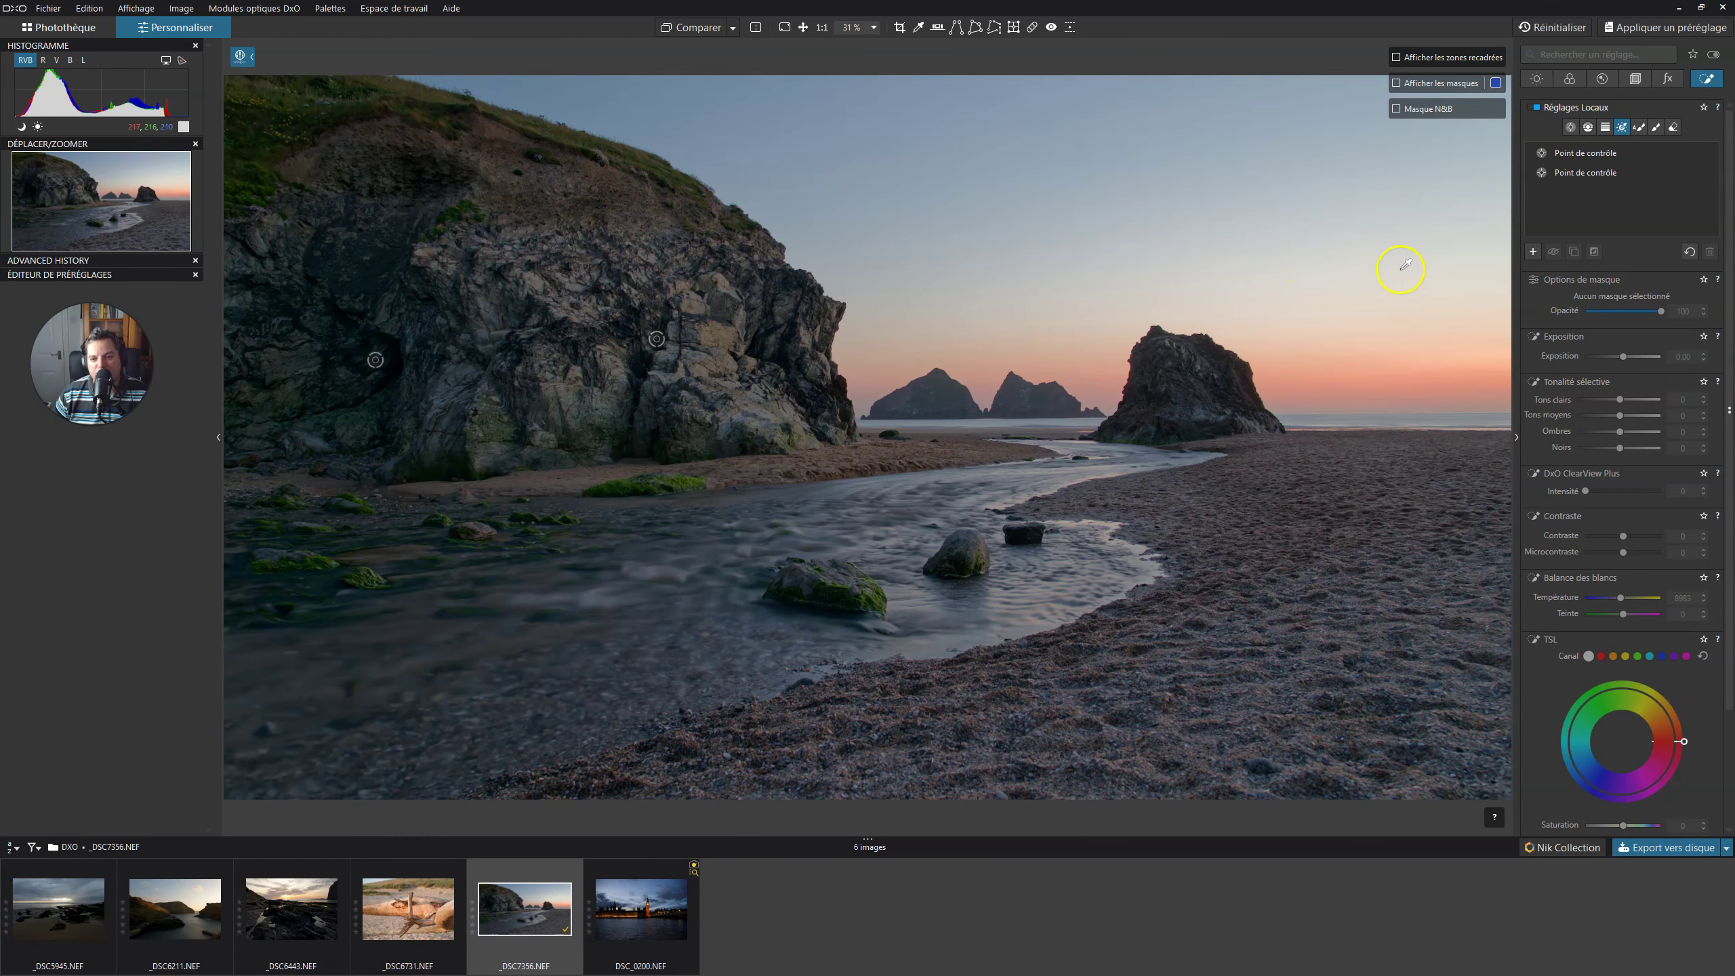
left_click(1307, 277)
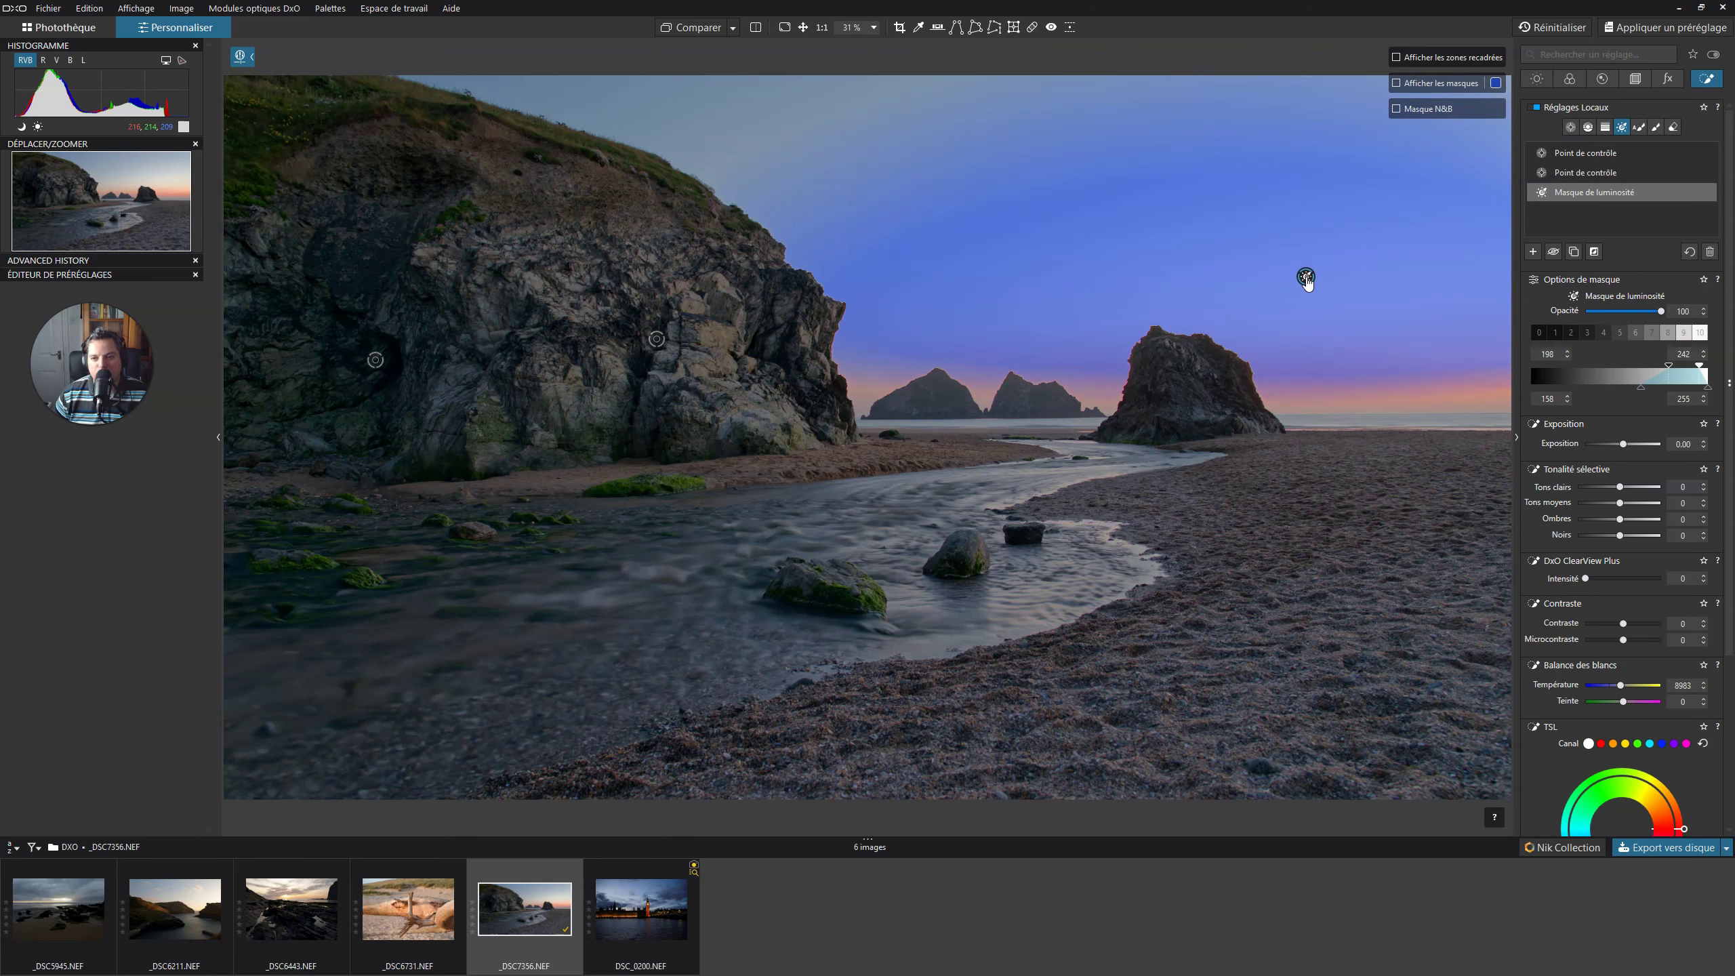
Examine the new luminosity mask as a colour overlay and in black and white, with the mask displays hidden at the end
left_click(1396, 84)
left_click(1396, 108)
left_click(1397, 109)
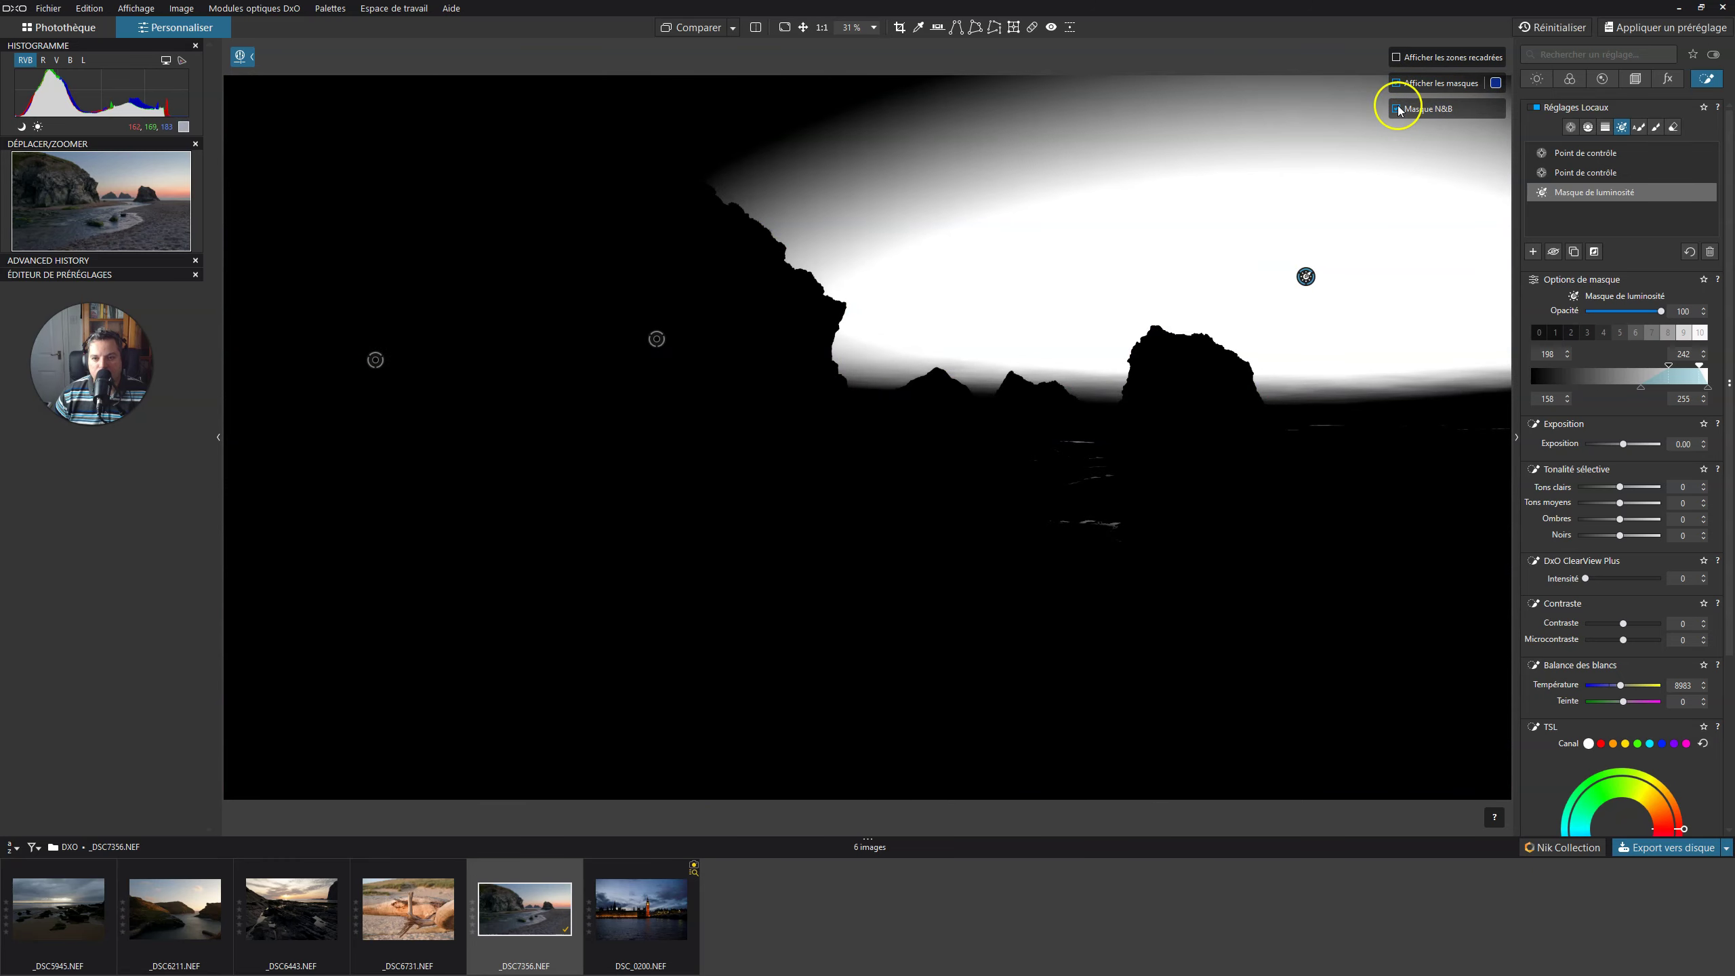
left_click(1397, 109)
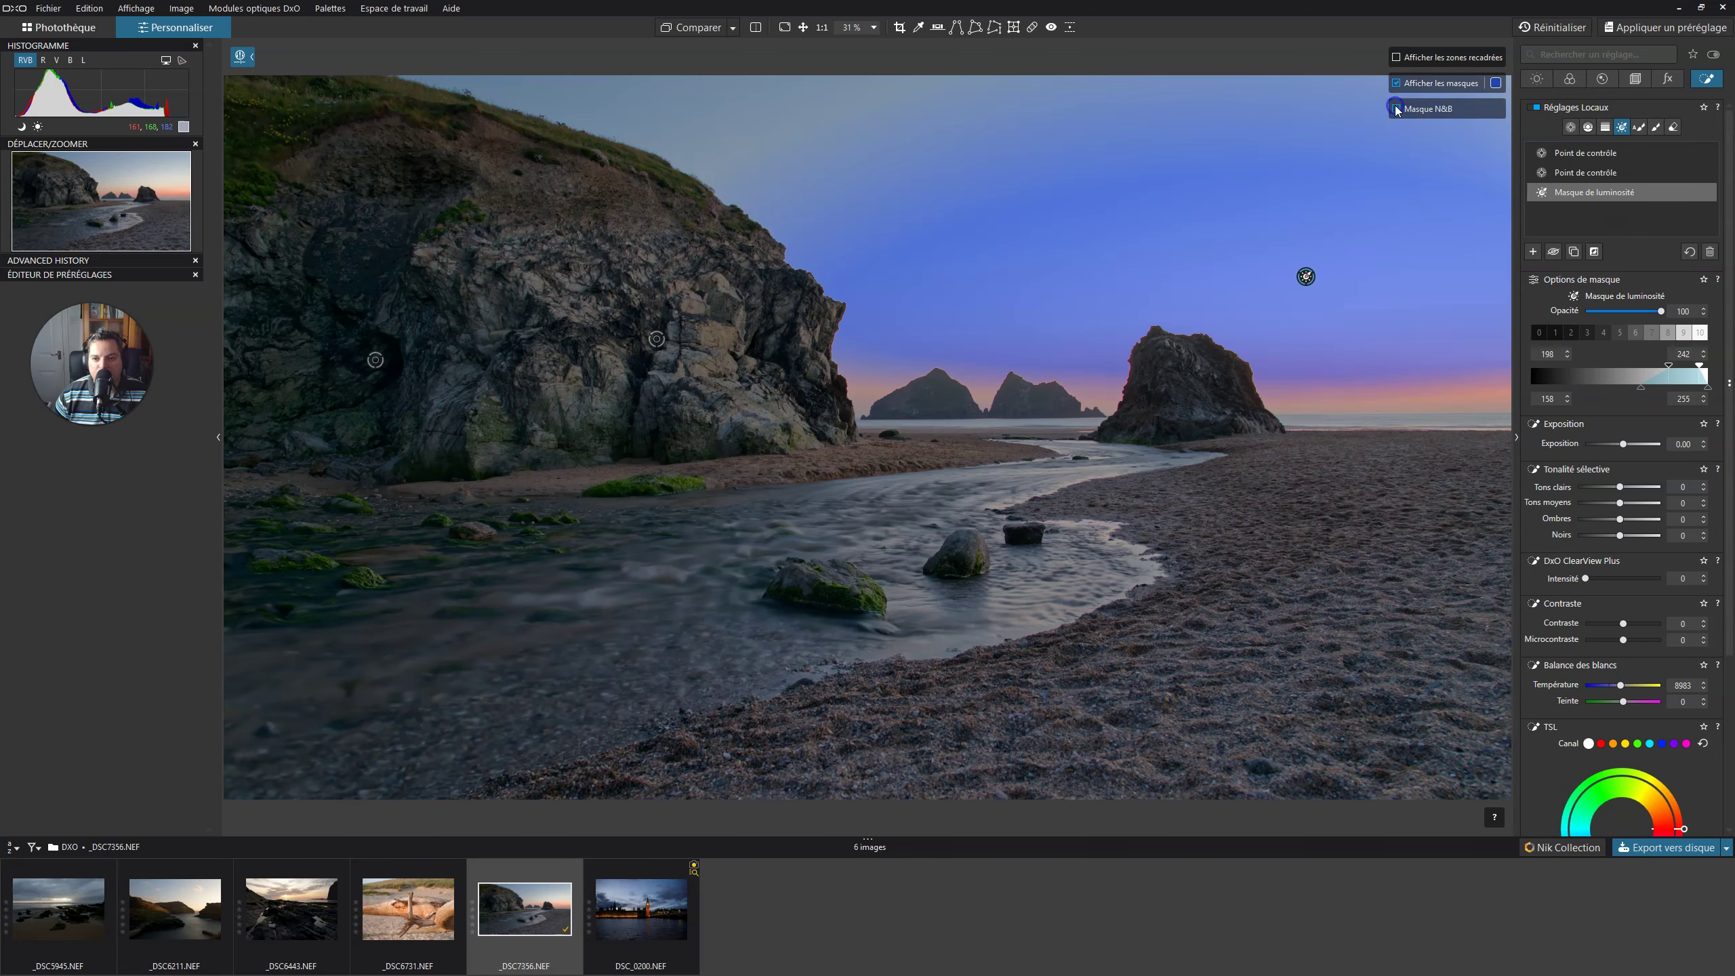
left_click(1396, 84)
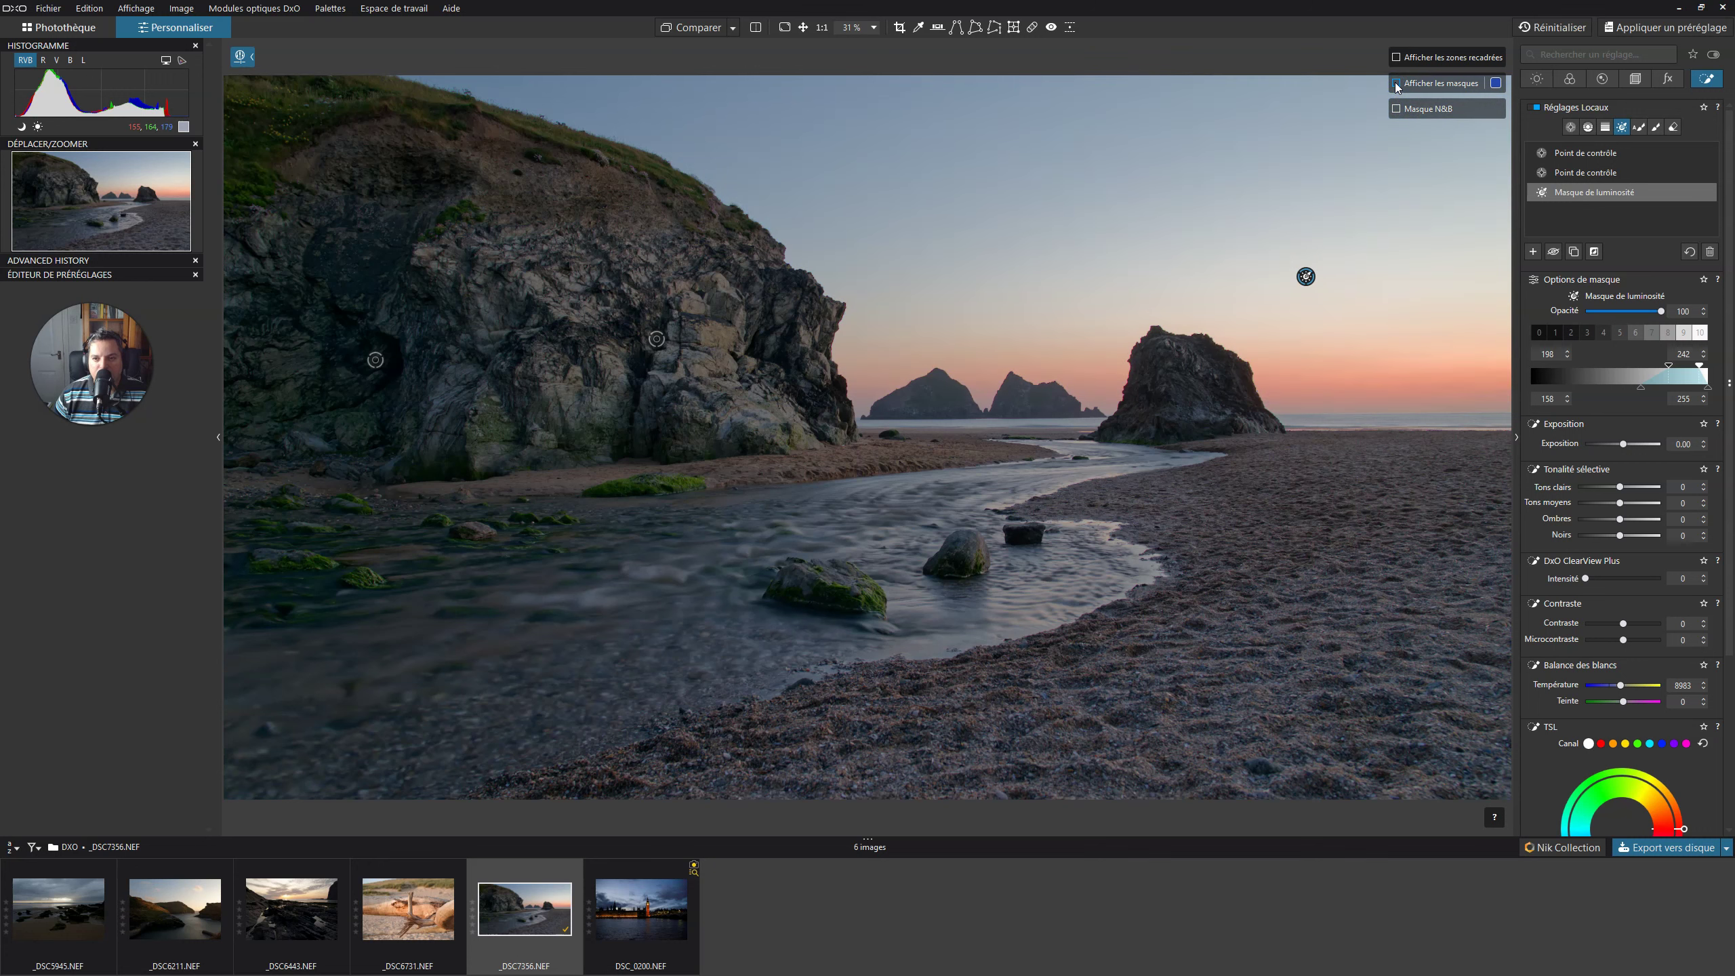
left_click(1397, 84)
left_click(1396, 109)
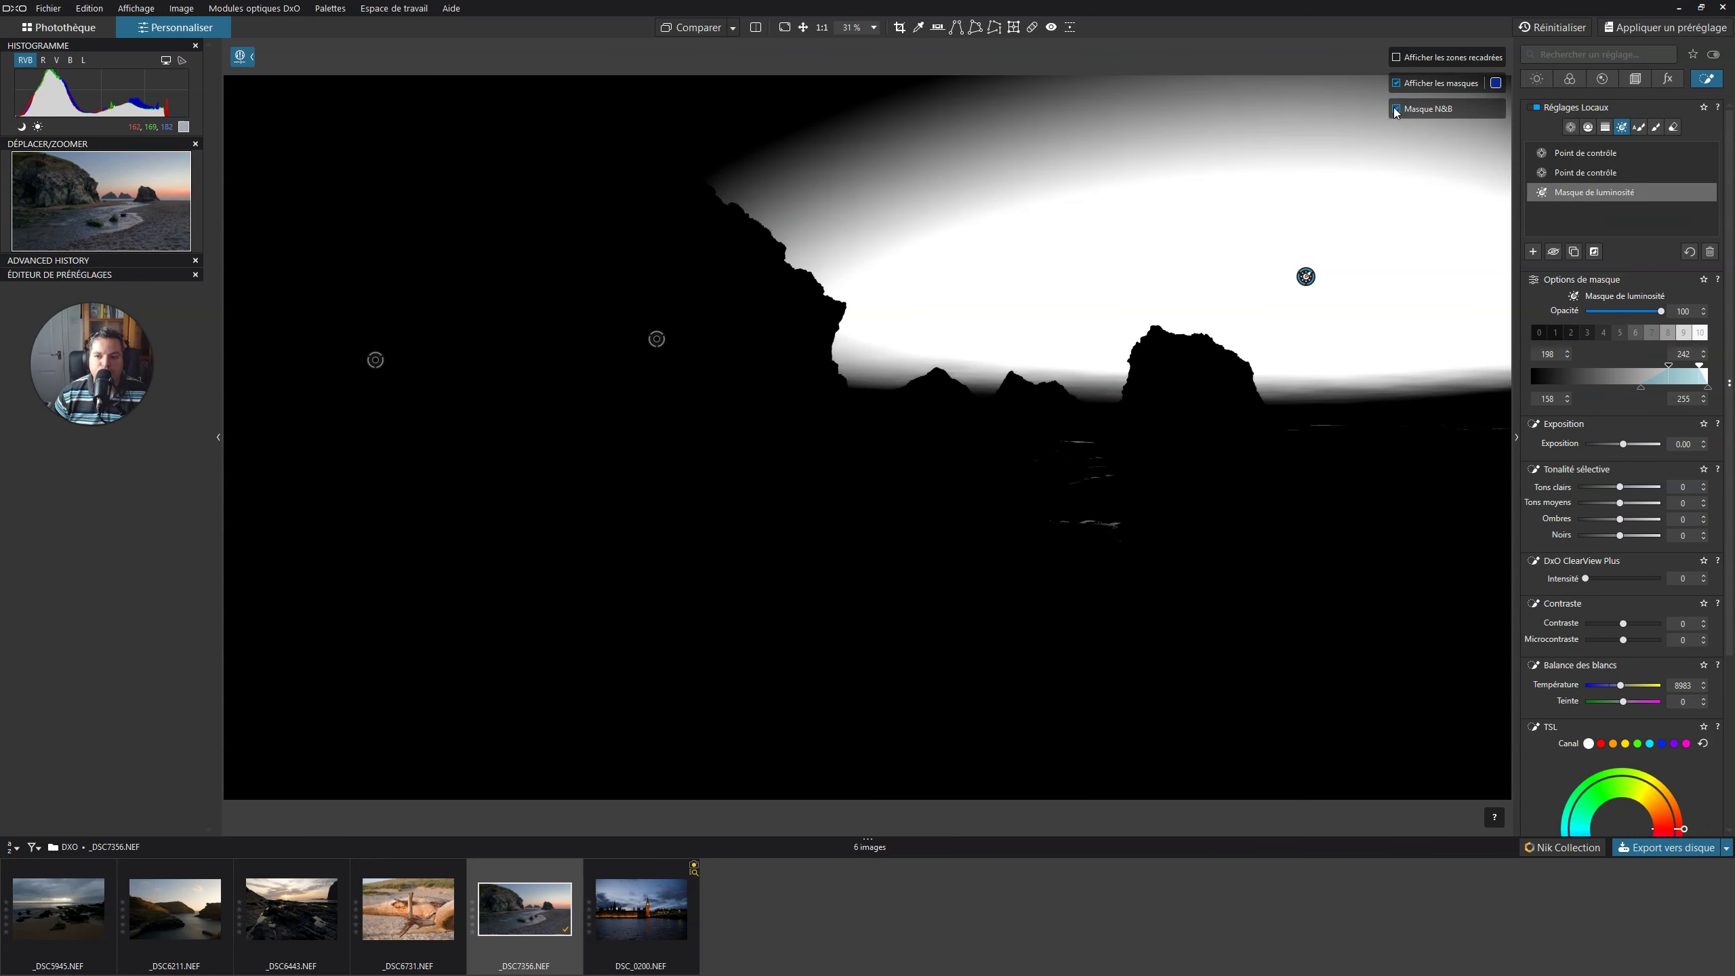
left_click(1396, 109)
left_click(1397, 84)
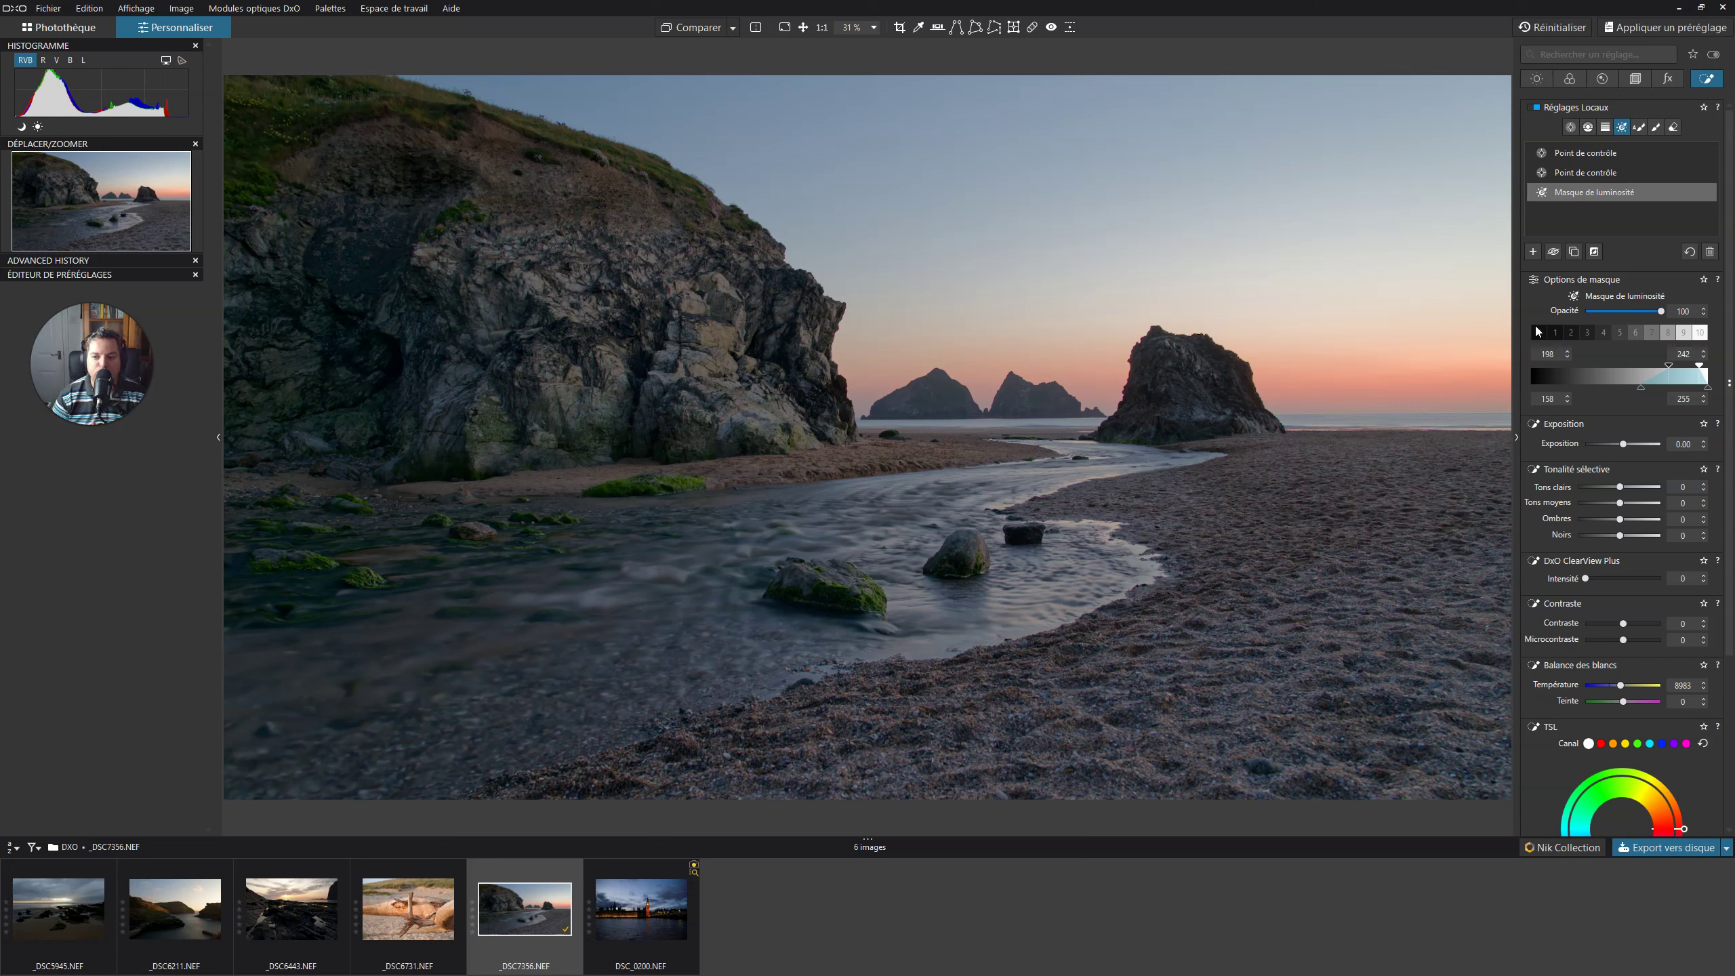
Show the luminosity mask in black and white and try each tonal zone from 0 to 10 in turn
left_click(1619, 333)
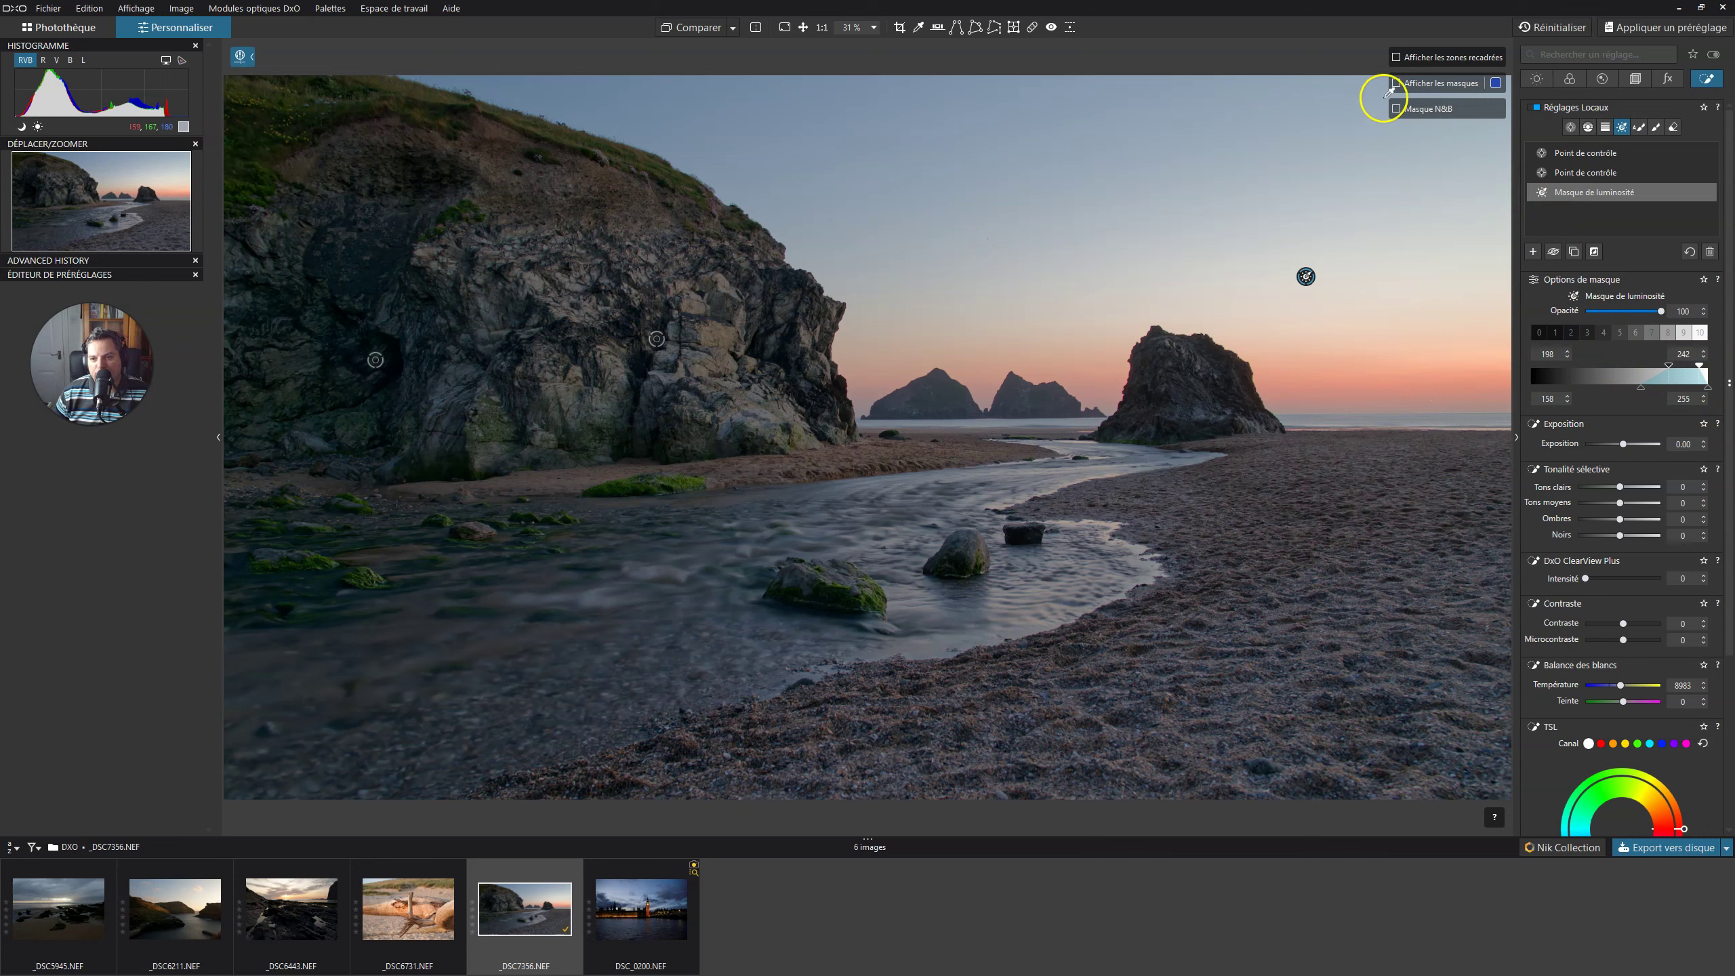
left_click(1395, 83)
left_click(1396, 109)
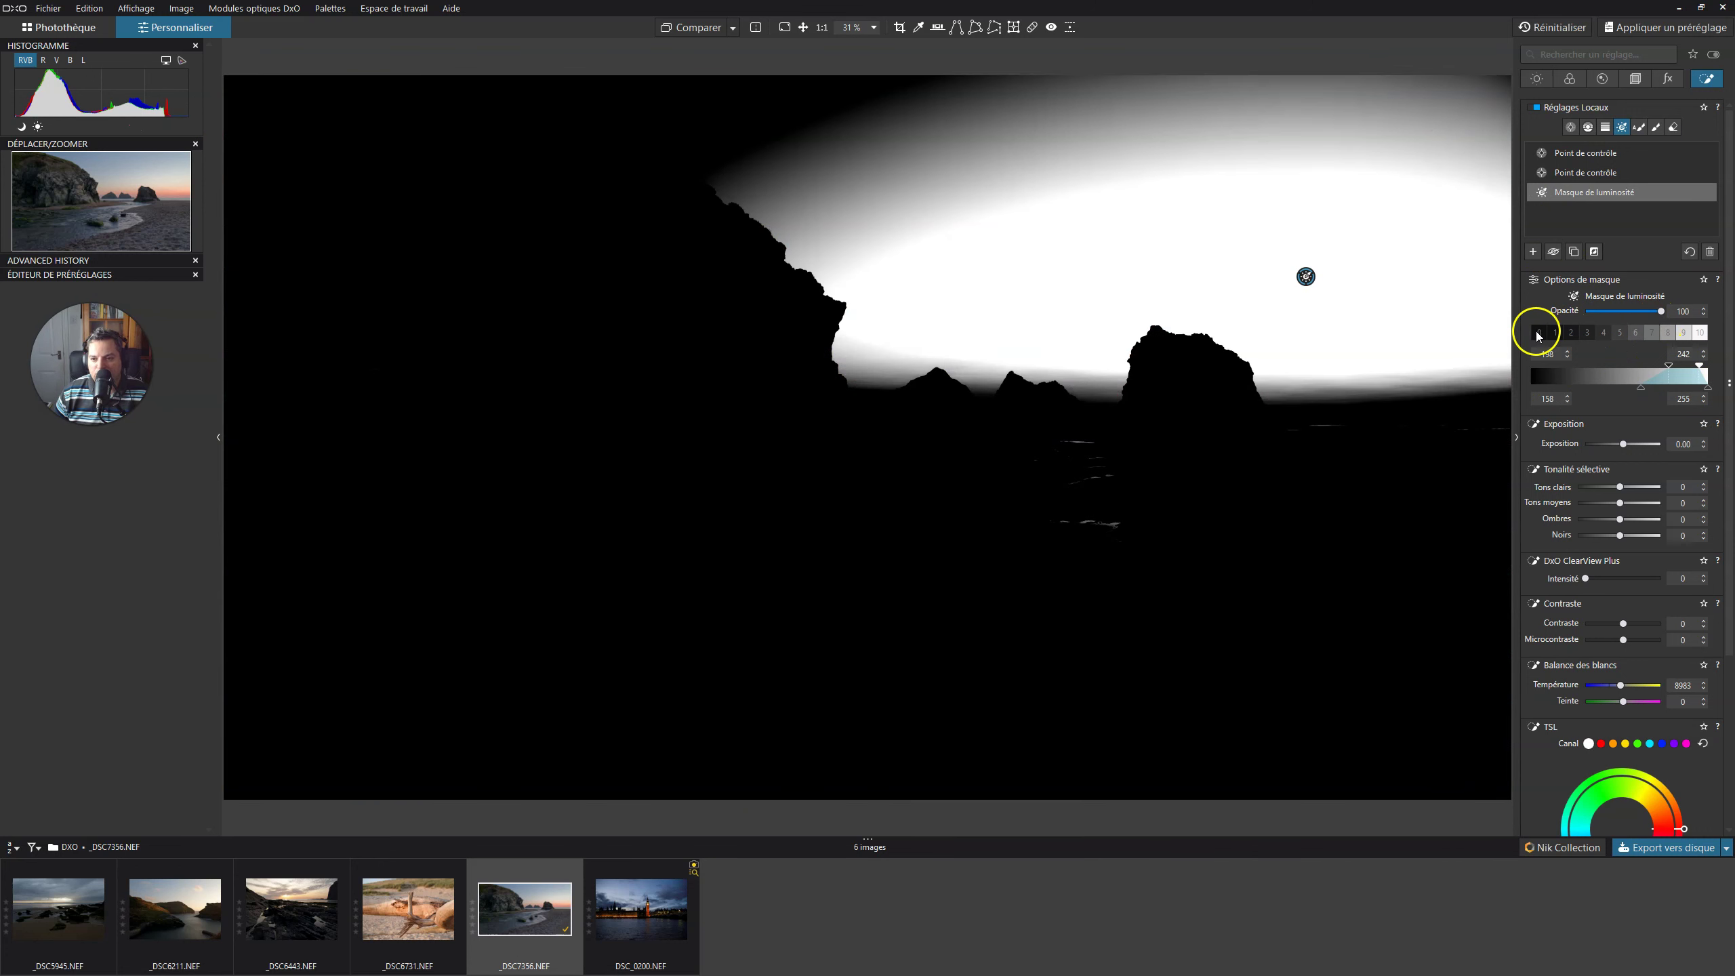
left_click(1539, 334)
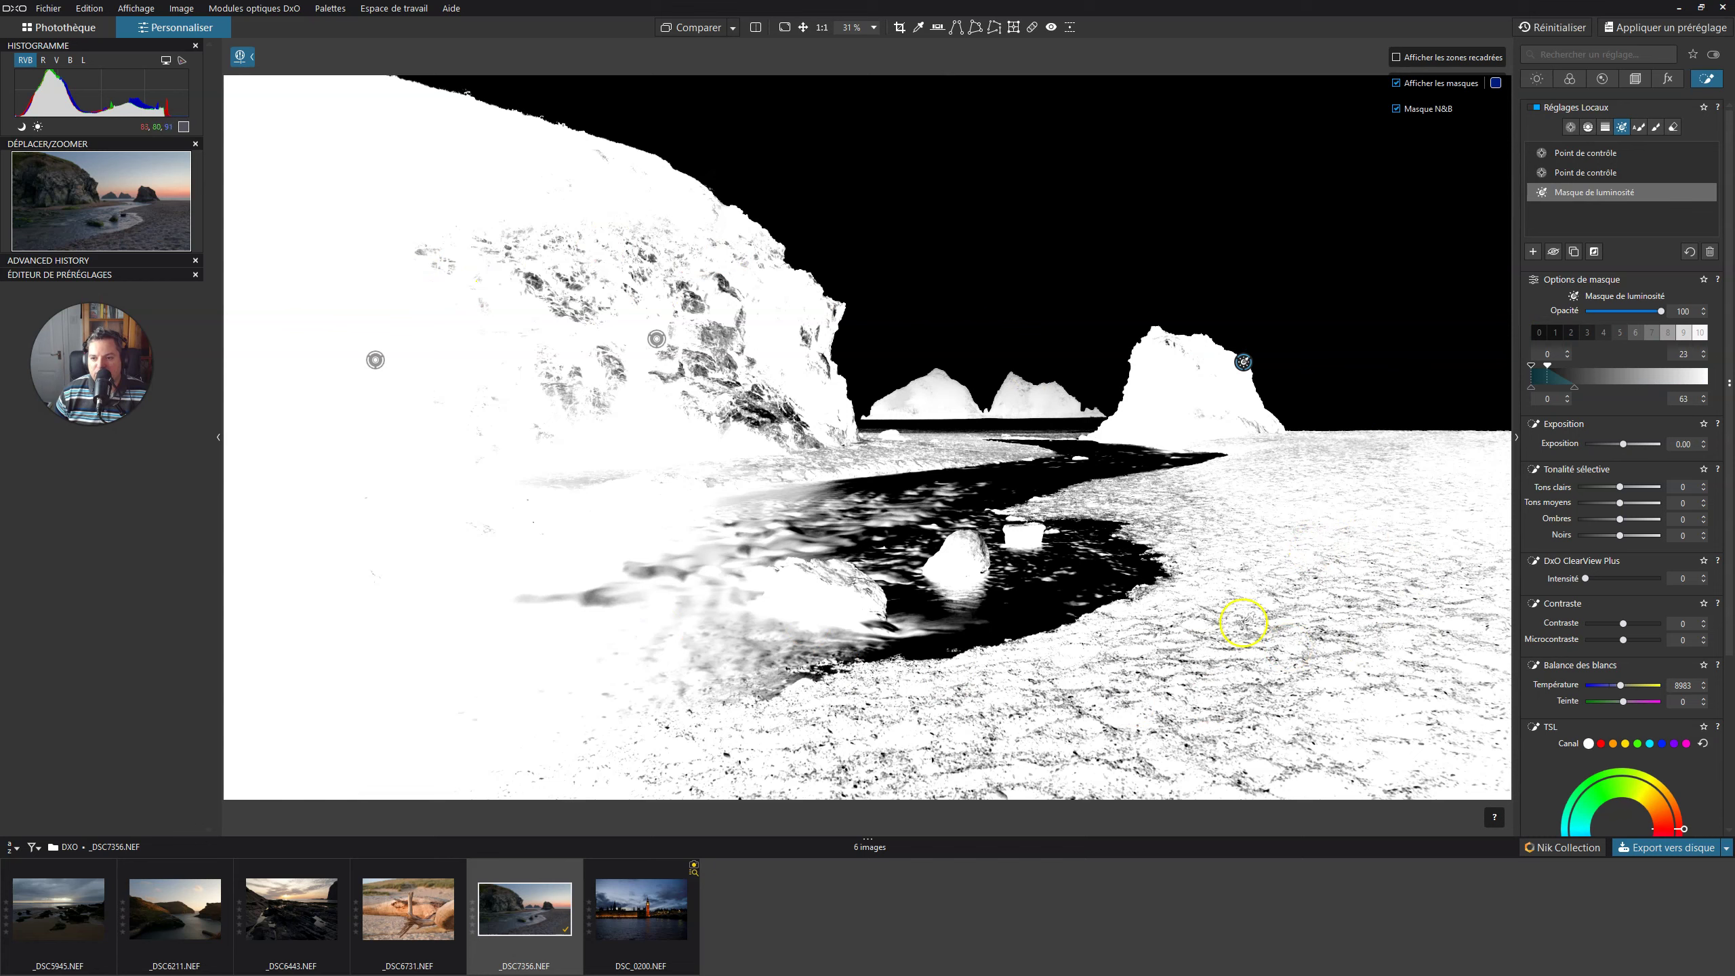
left_click(1558, 334)
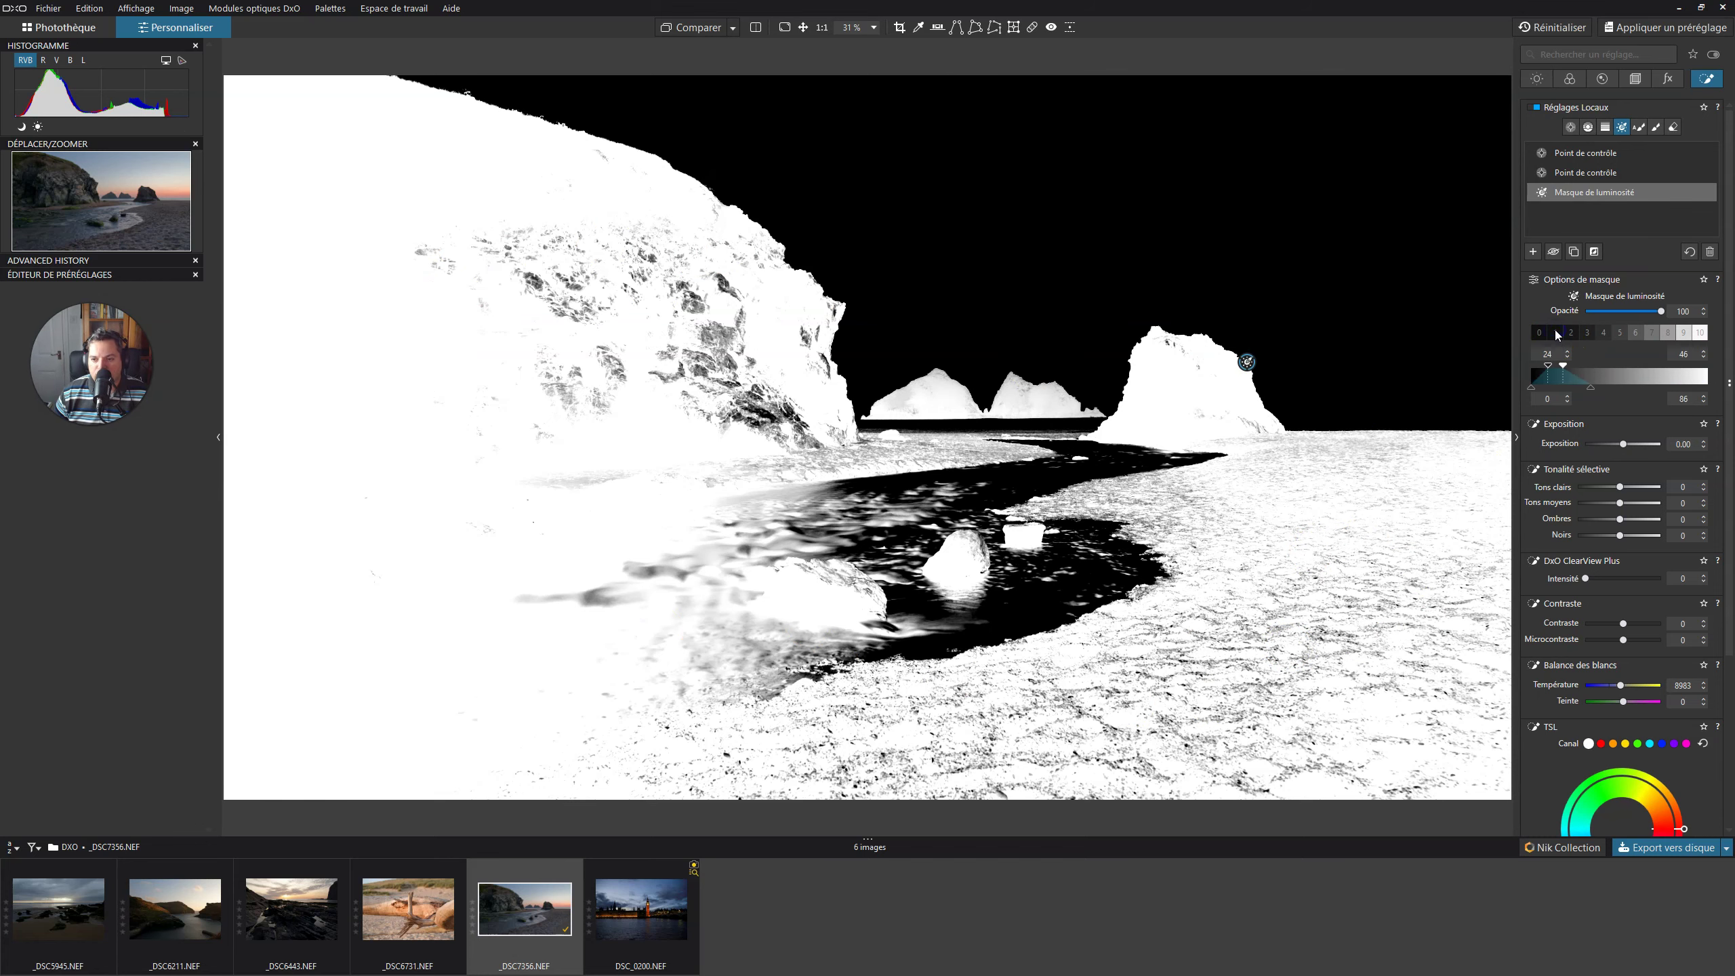
left_click(1572, 333)
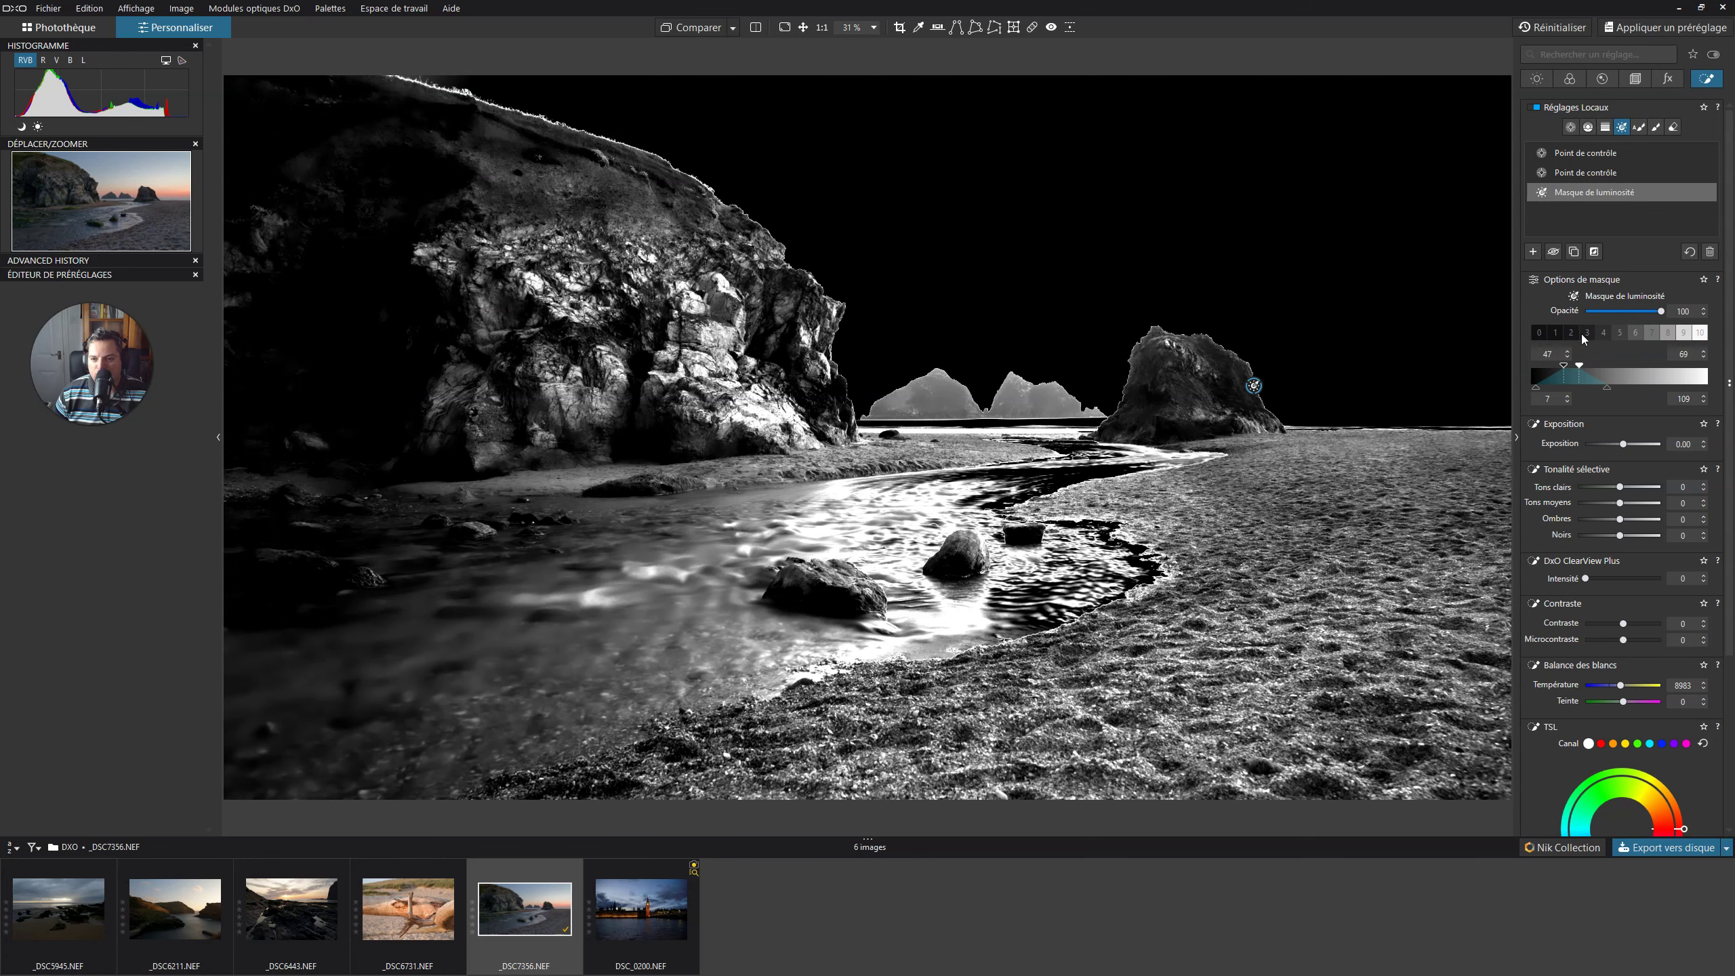
left_click(1586, 335)
left_click(1606, 333)
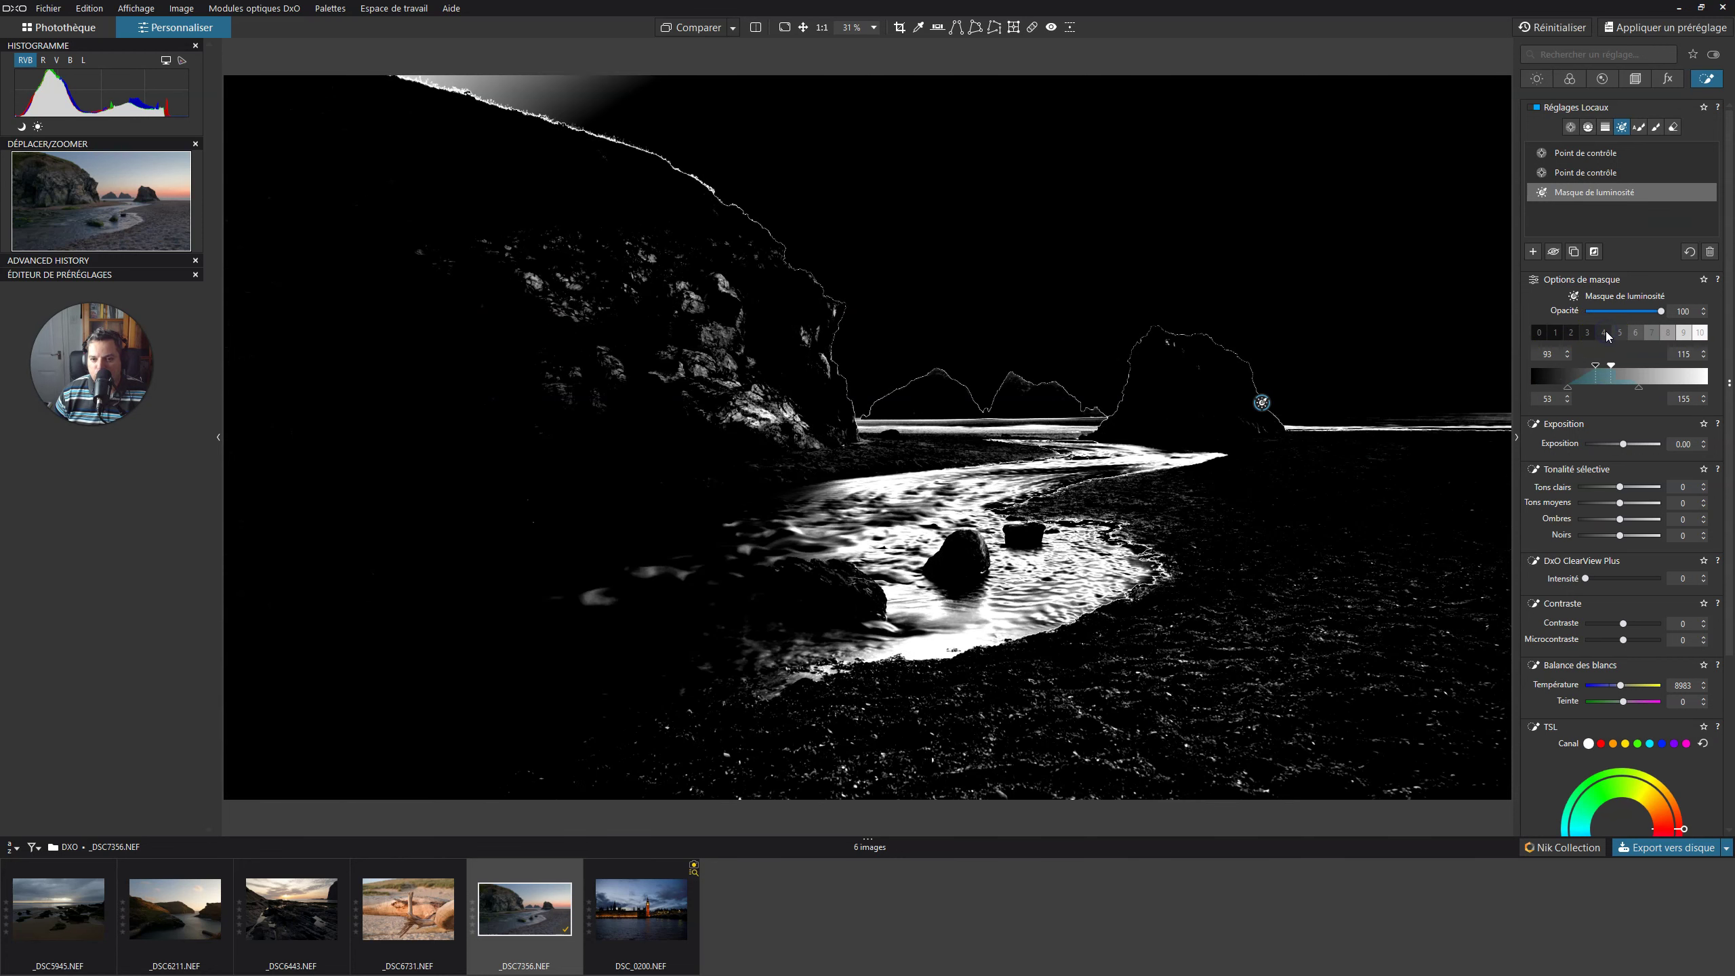
left_click(1621, 333)
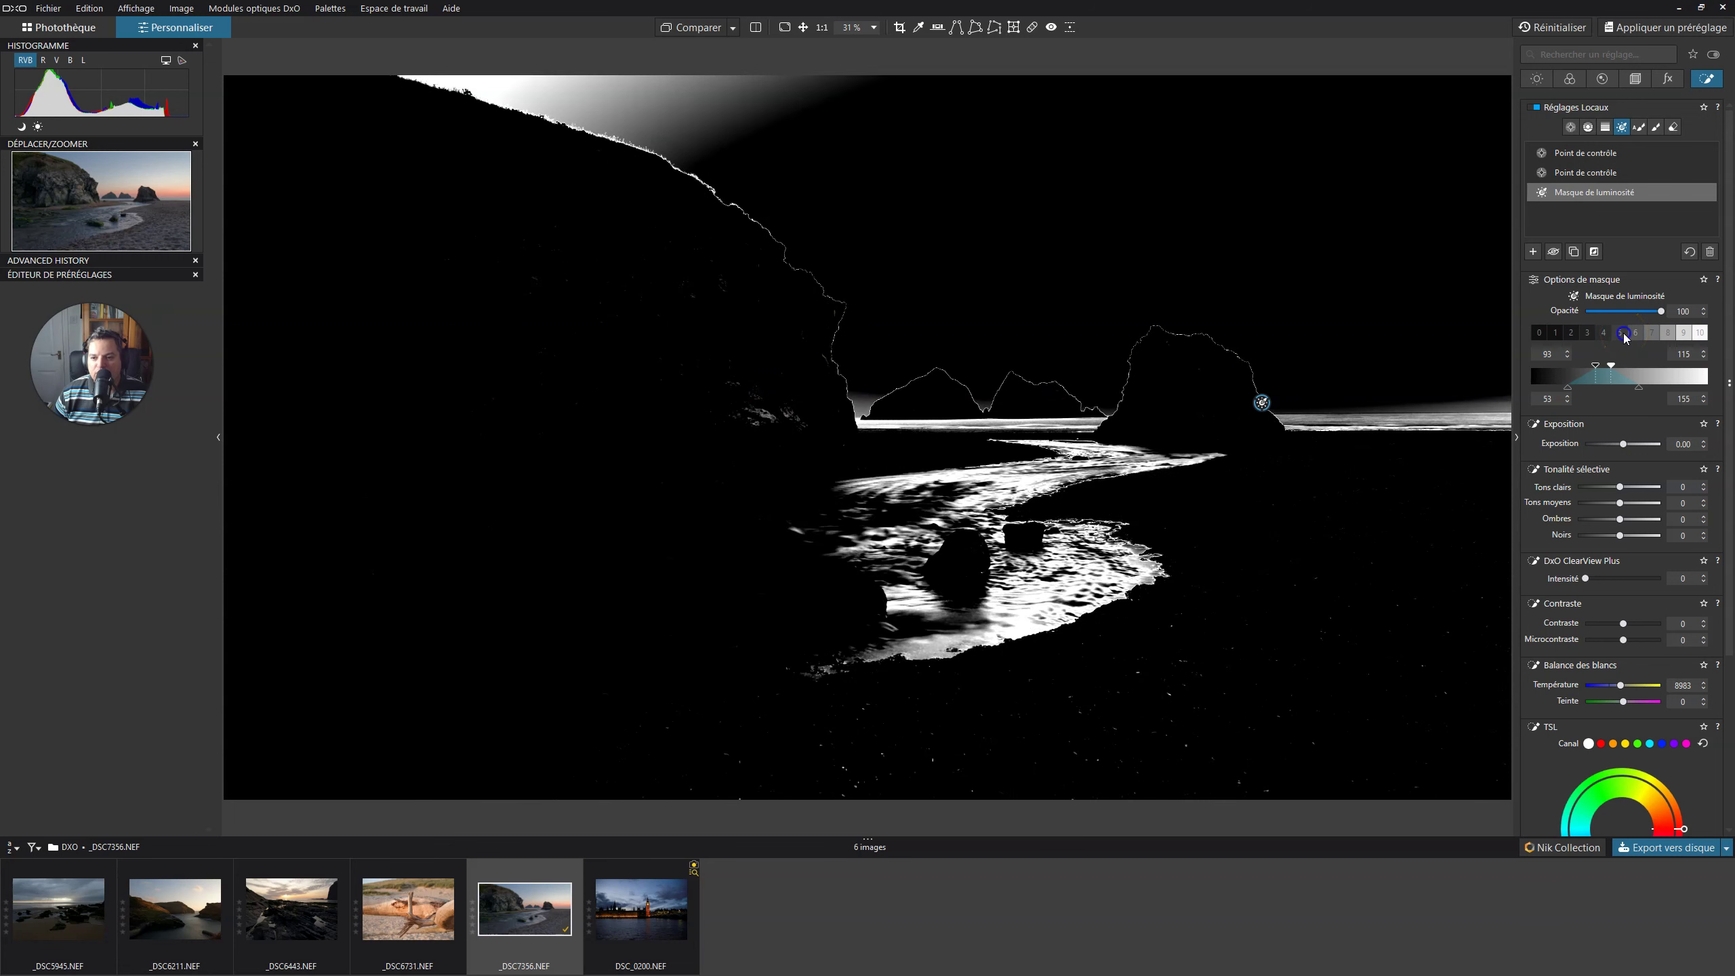
left_click(1637, 334)
left_click(1652, 335)
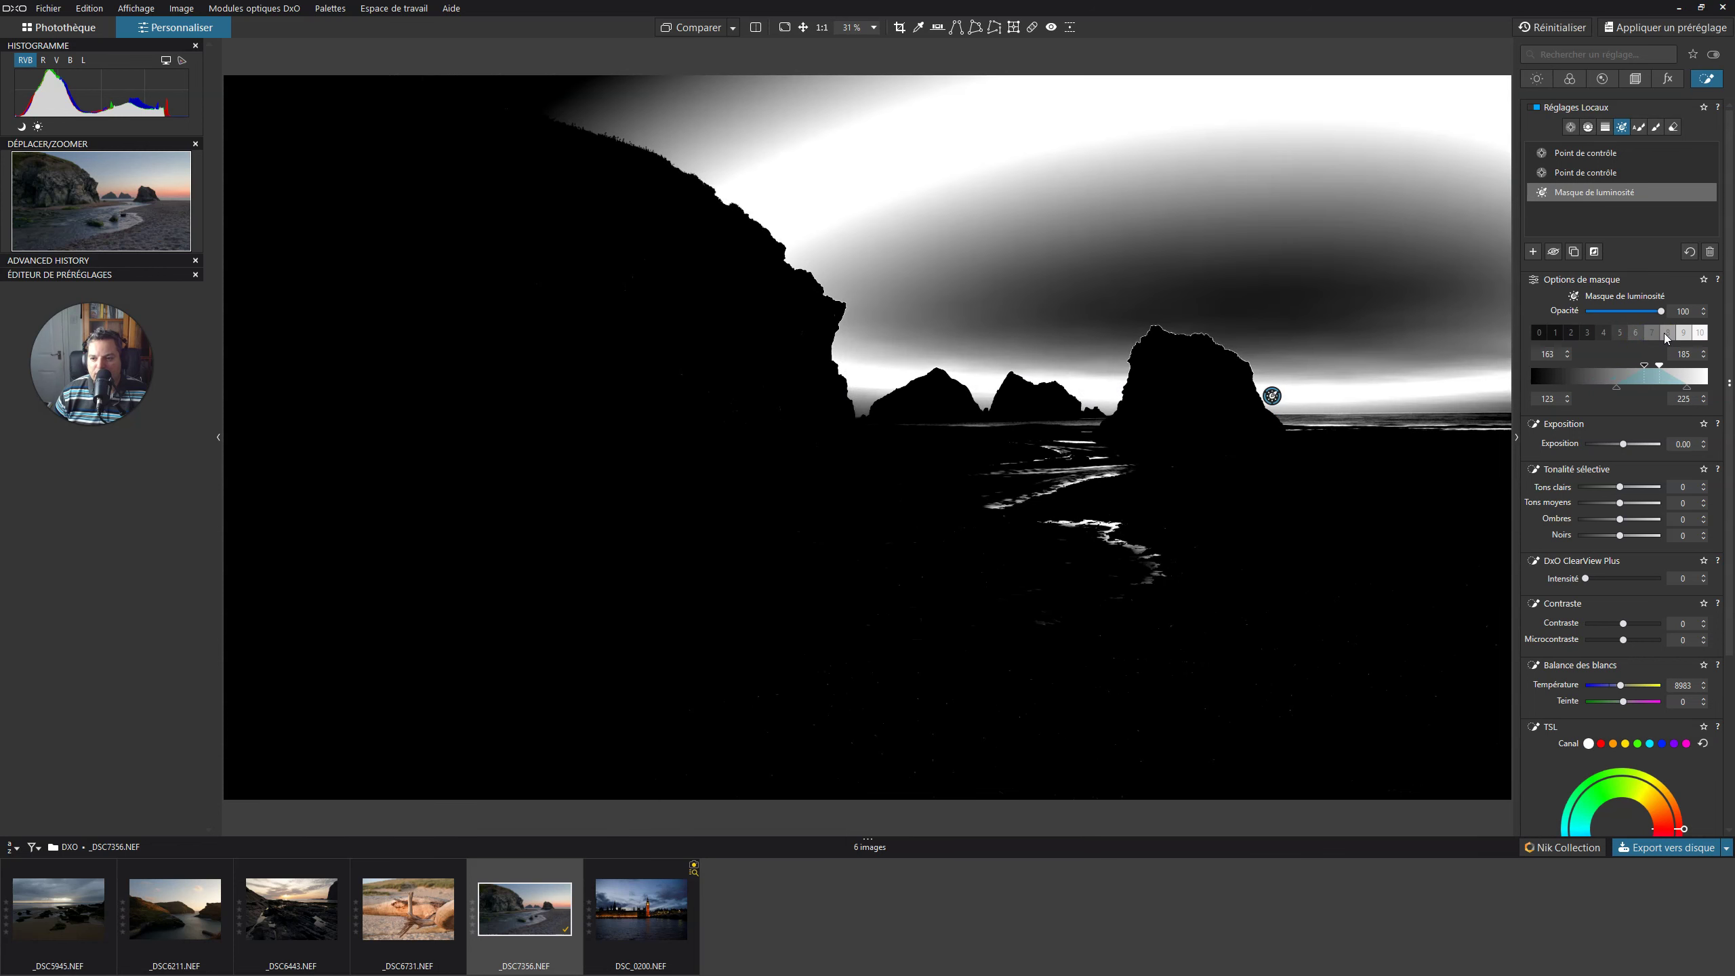
left_click(1665, 334)
left_click(1681, 334)
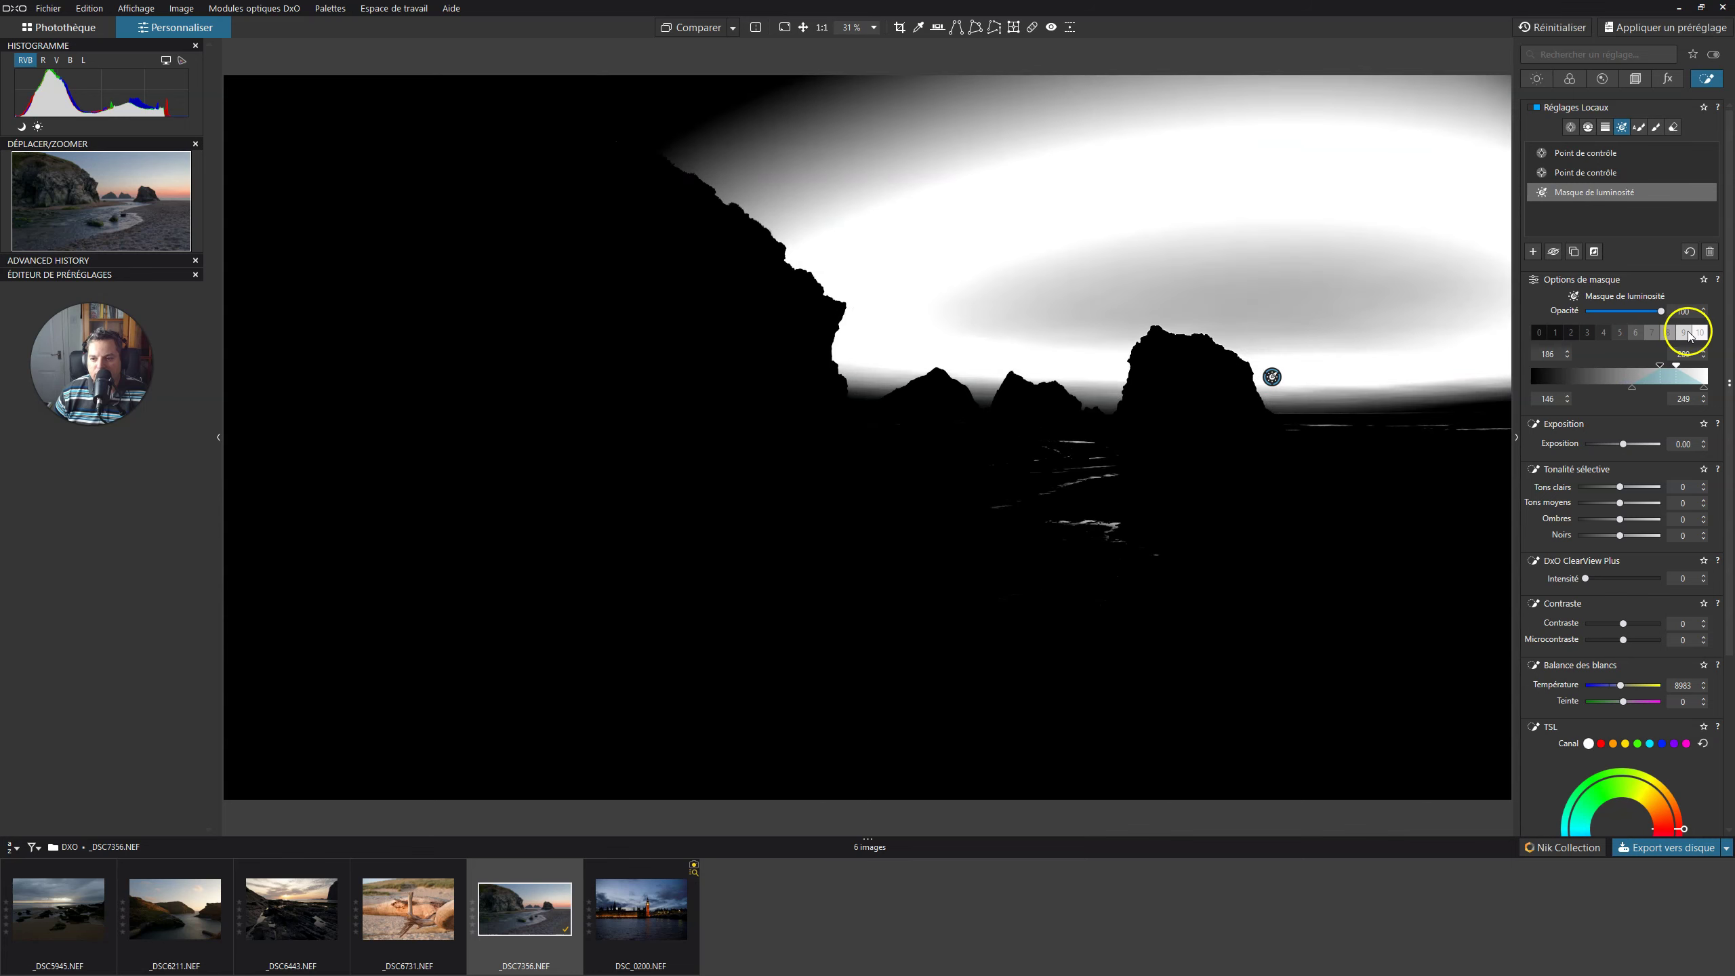
left_click(1700, 334)
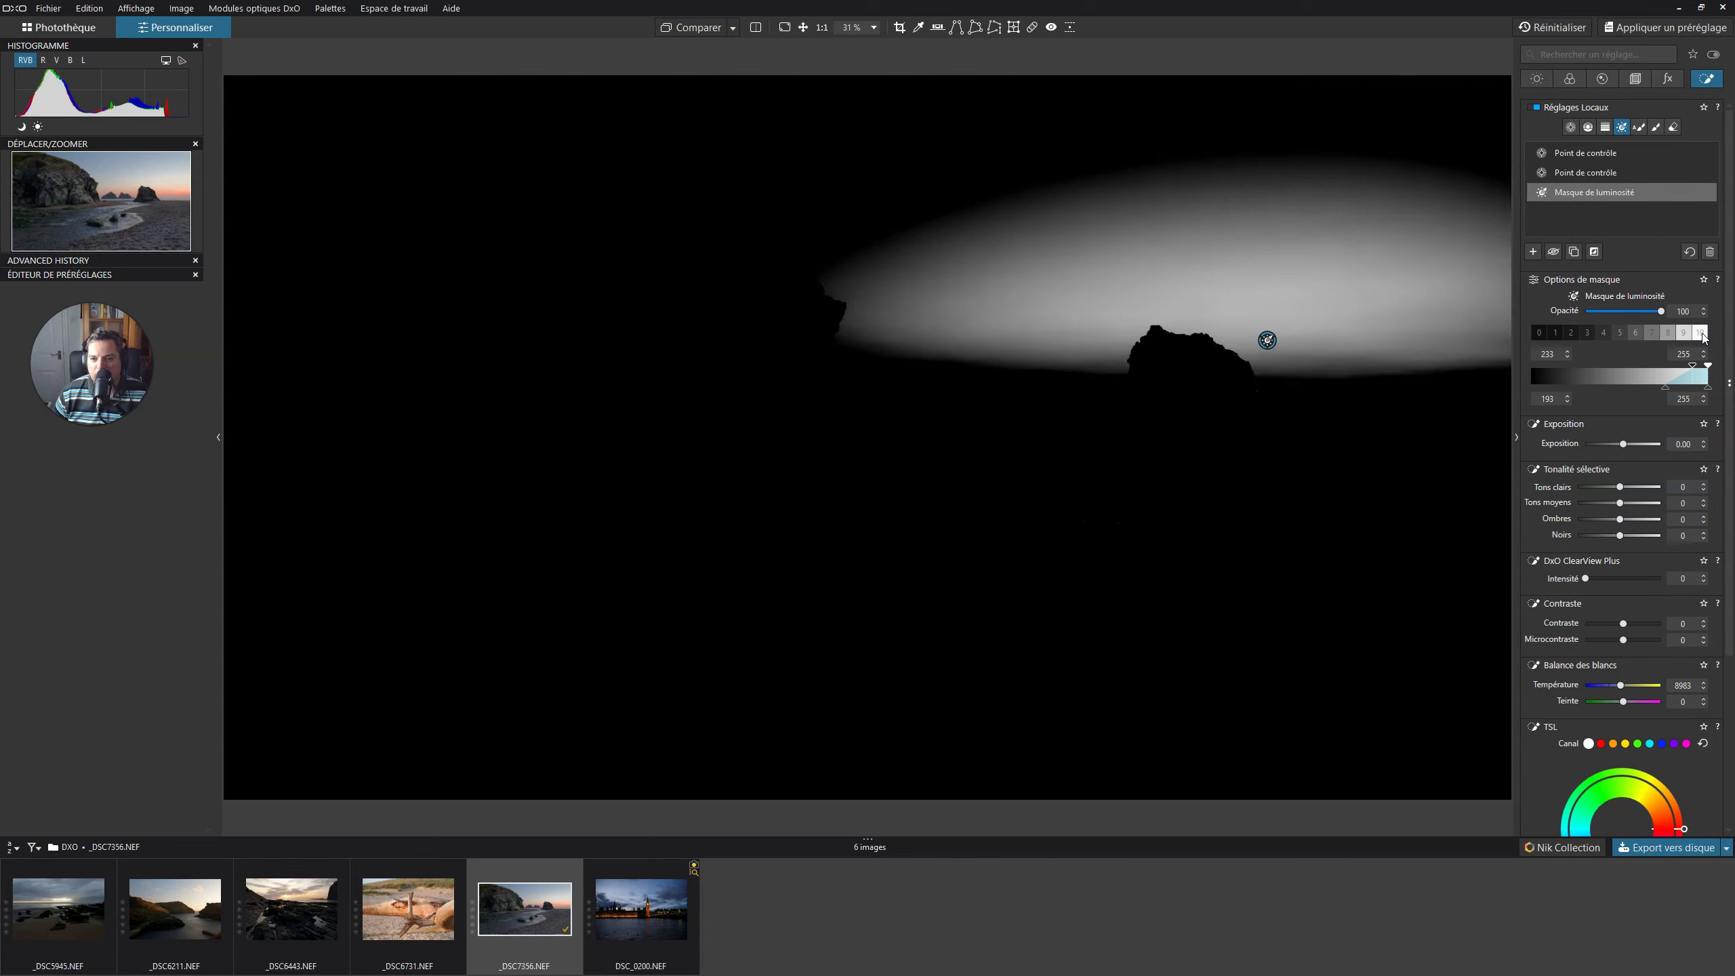
Set the luminosity mask to tonal zone 9 and hide the mask displays
left_click(1685, 333)
left_click(1677, 378)
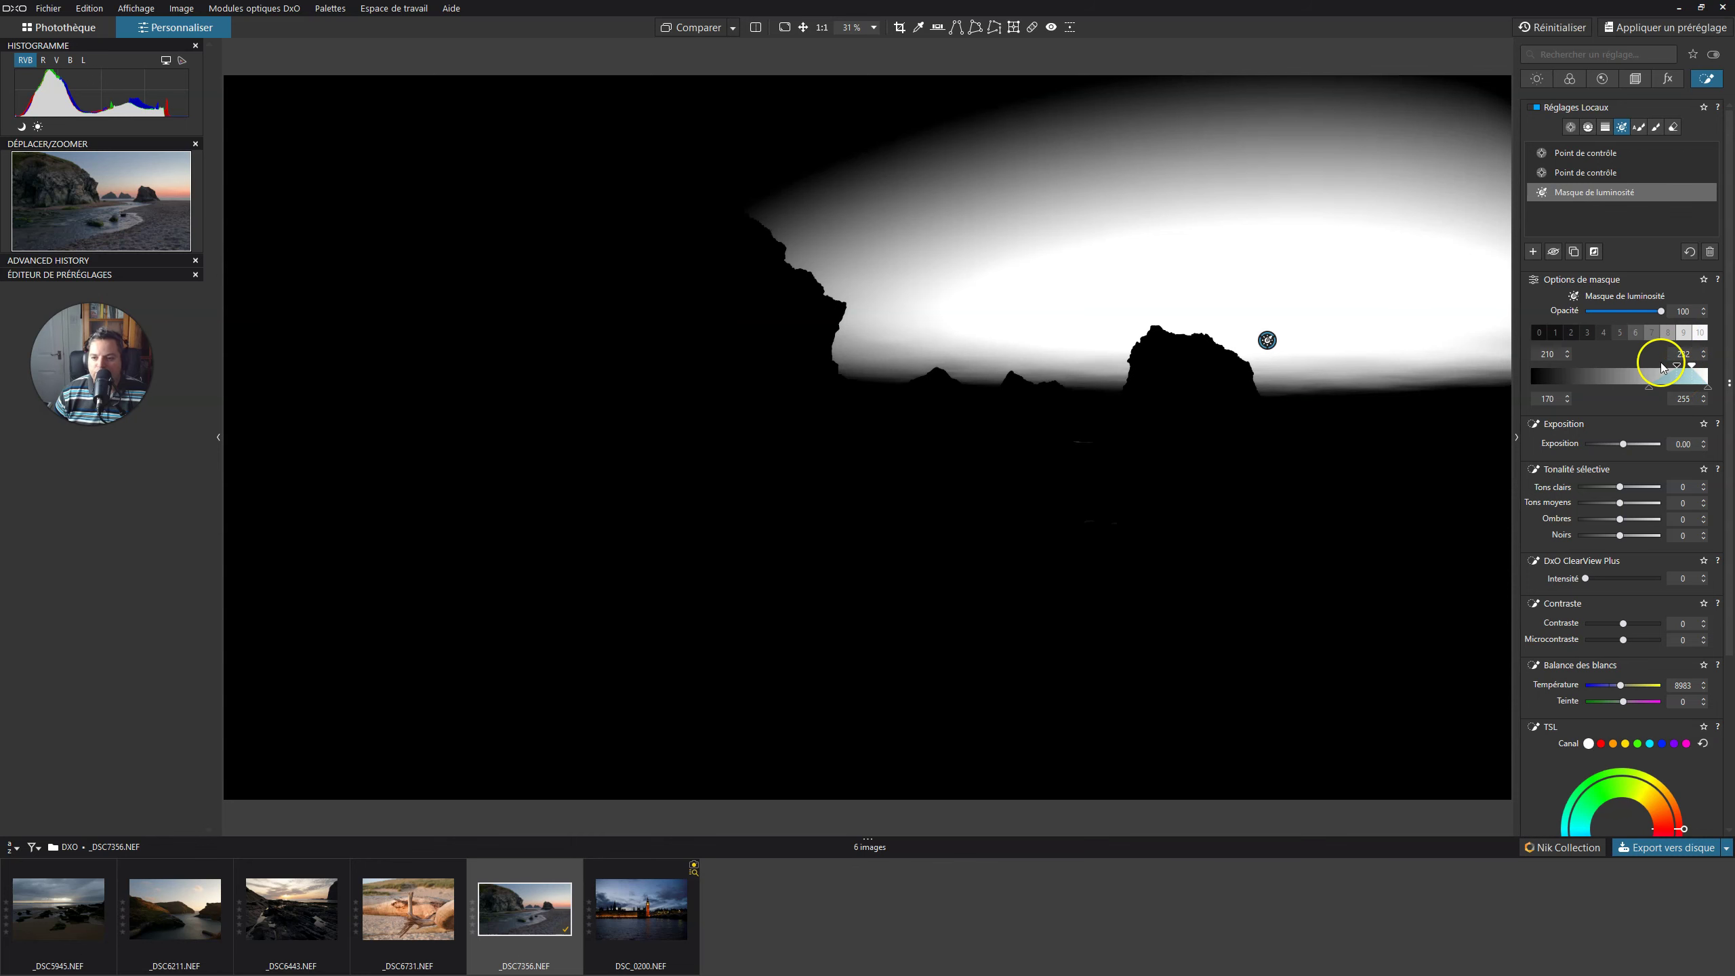
mouse_move(1317, 144)
left_click(1395, 109)
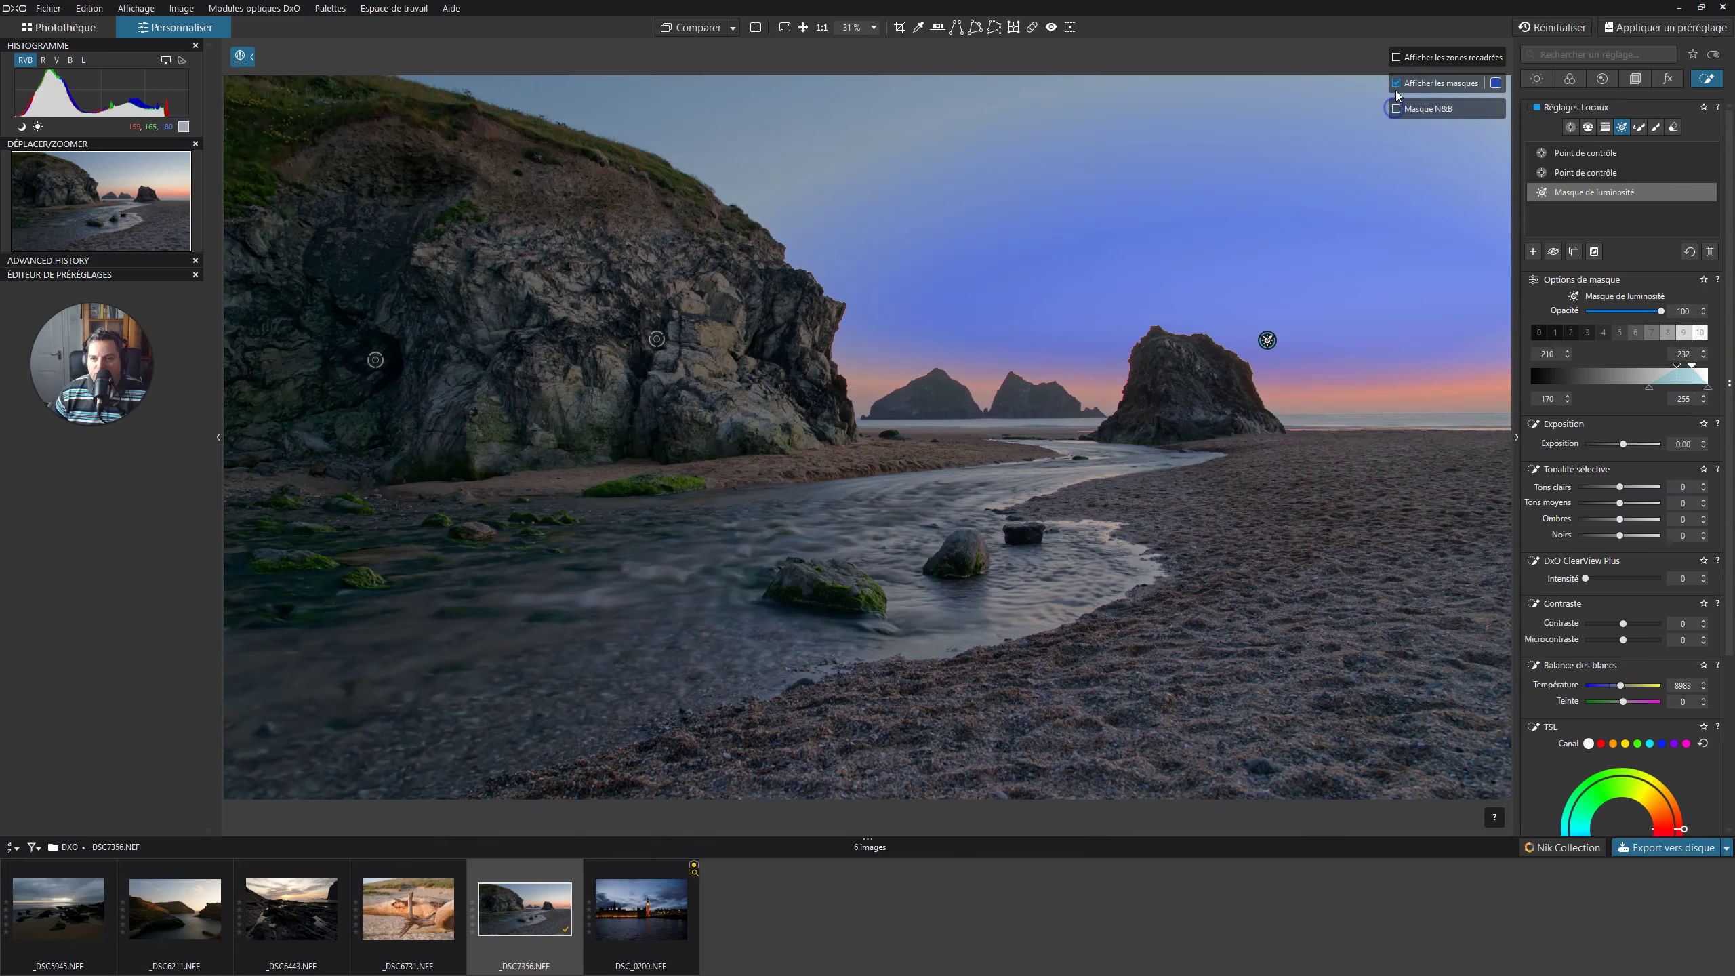
left_click(1397, 83)
Shift the whole luminosity range toward the darker tones to 64–86, using the black and white mask view
left_click(1688, 375)
left_click_drag(1688, 375, 1646, 371)
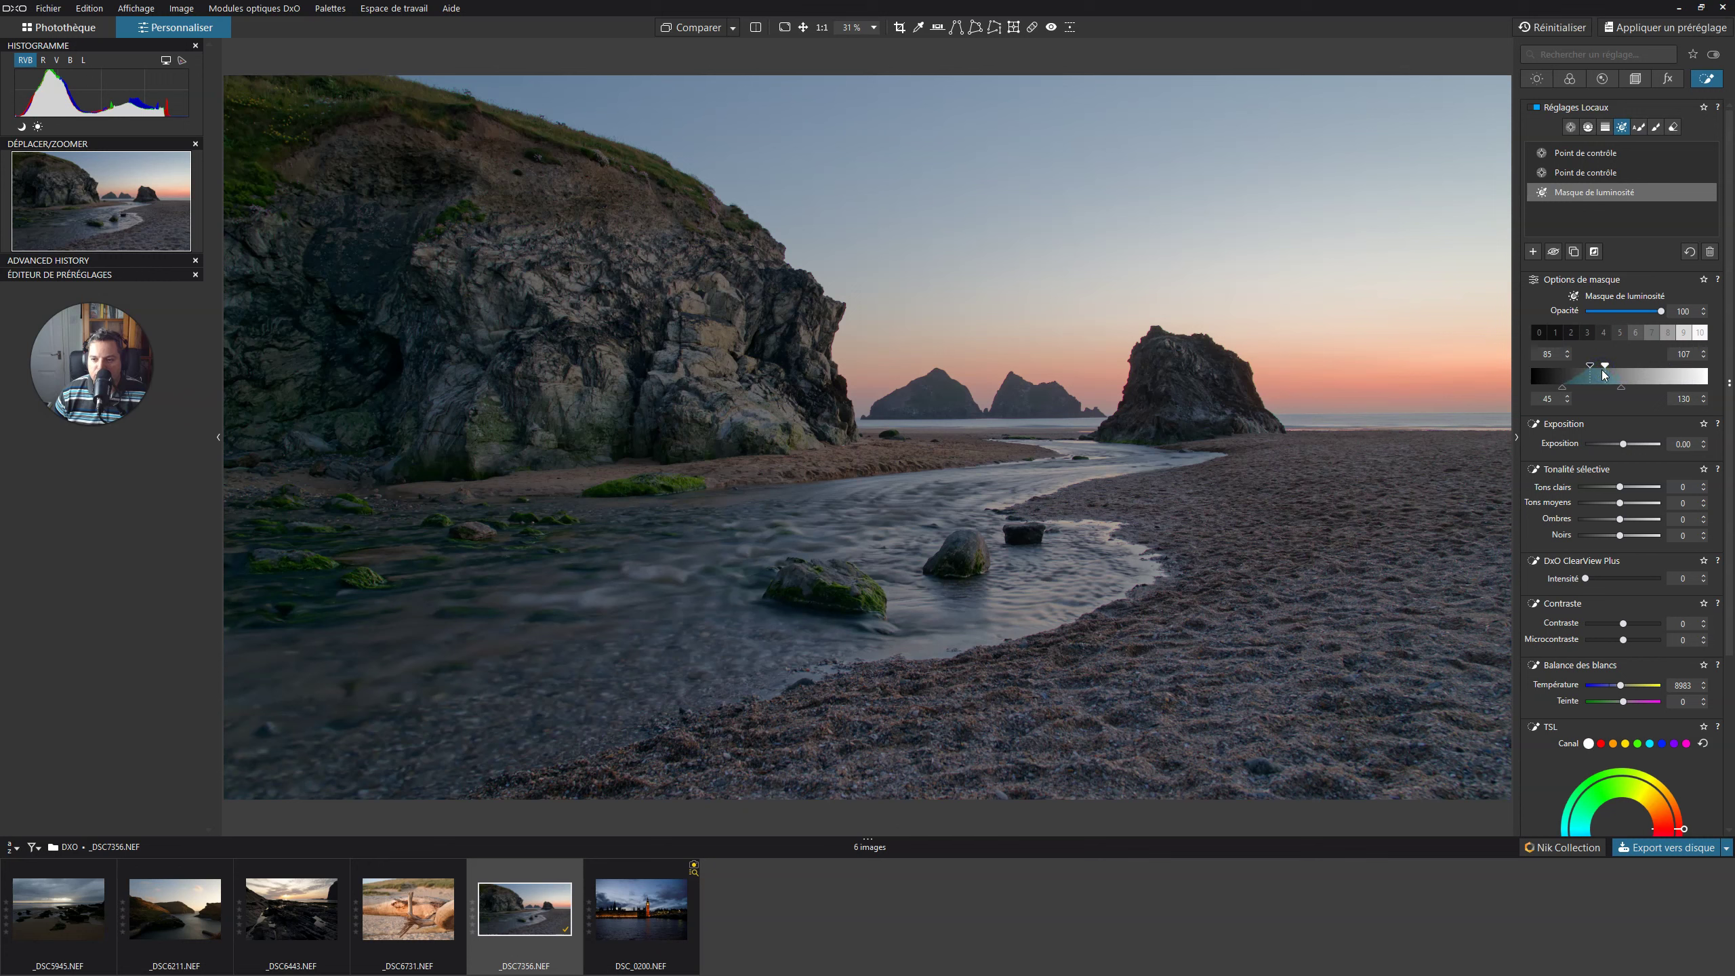
left_click(1392, 116)
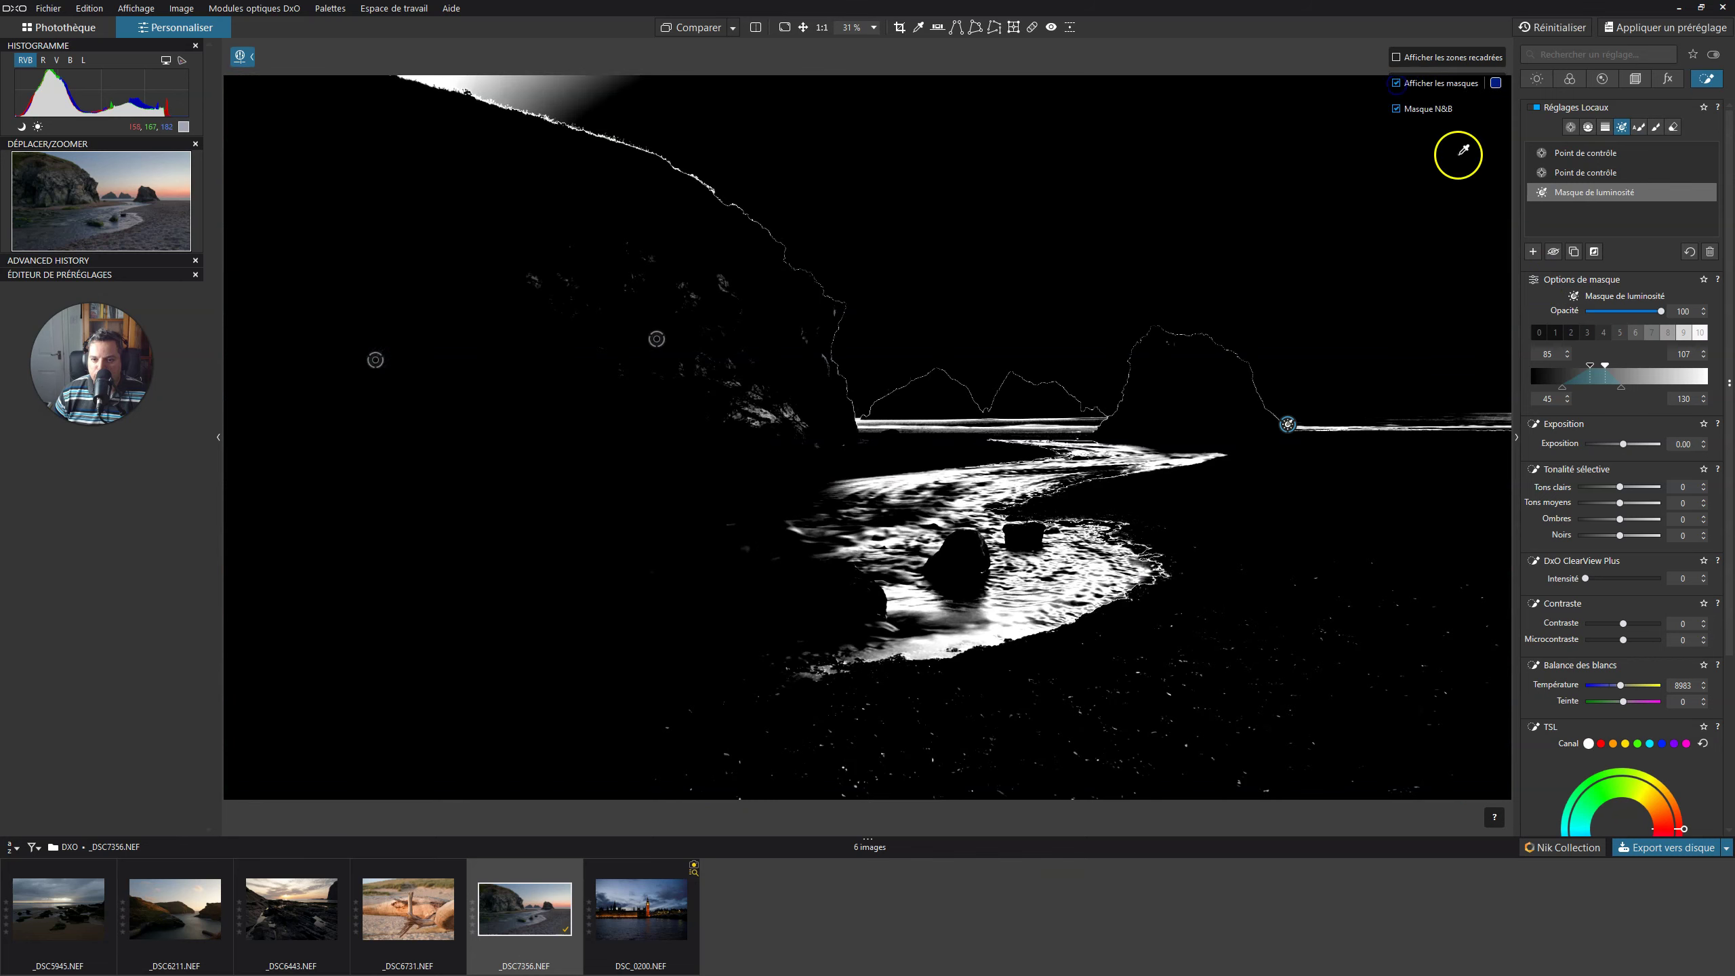
mouse_move(1592, 384)
left_mouse_down()
mouse_move(1649, 380)
mouse_move(1570, 381)
mouse_move(1587, 381)
left_mouse_up()
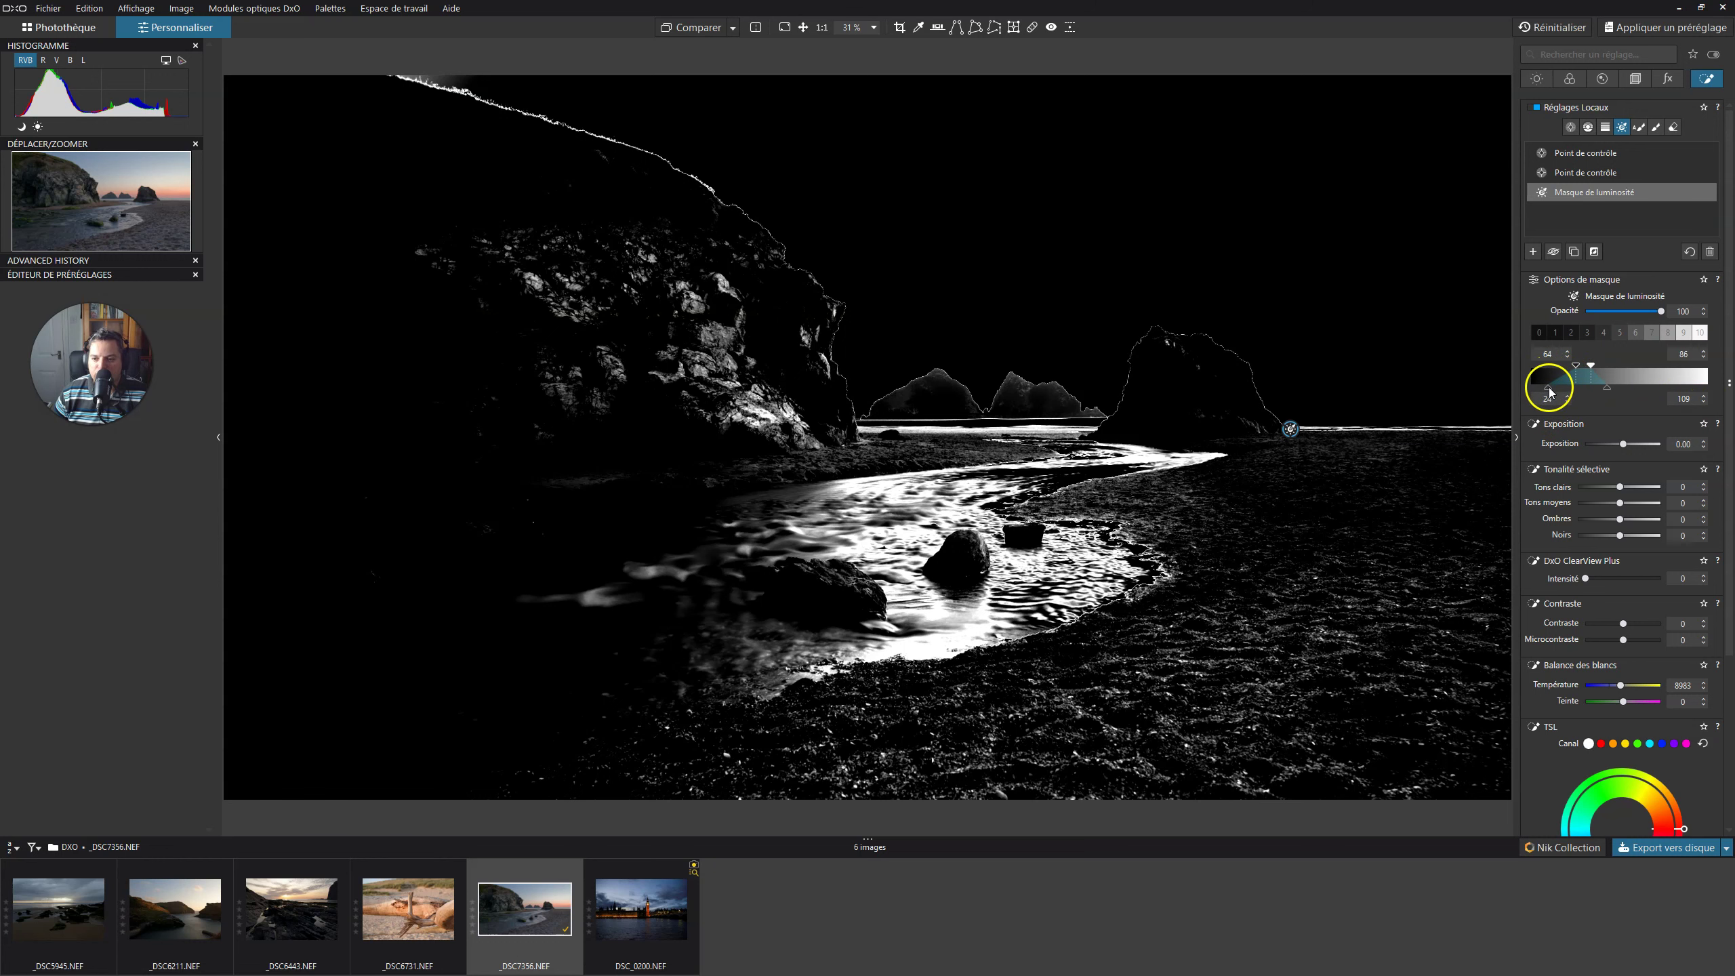
Remove the luminosity range's soft transitions by setting inner and outer limits alike to 22 and 85, and hide the mask displays
left_click_drag(1550, 391, 1604, 388)
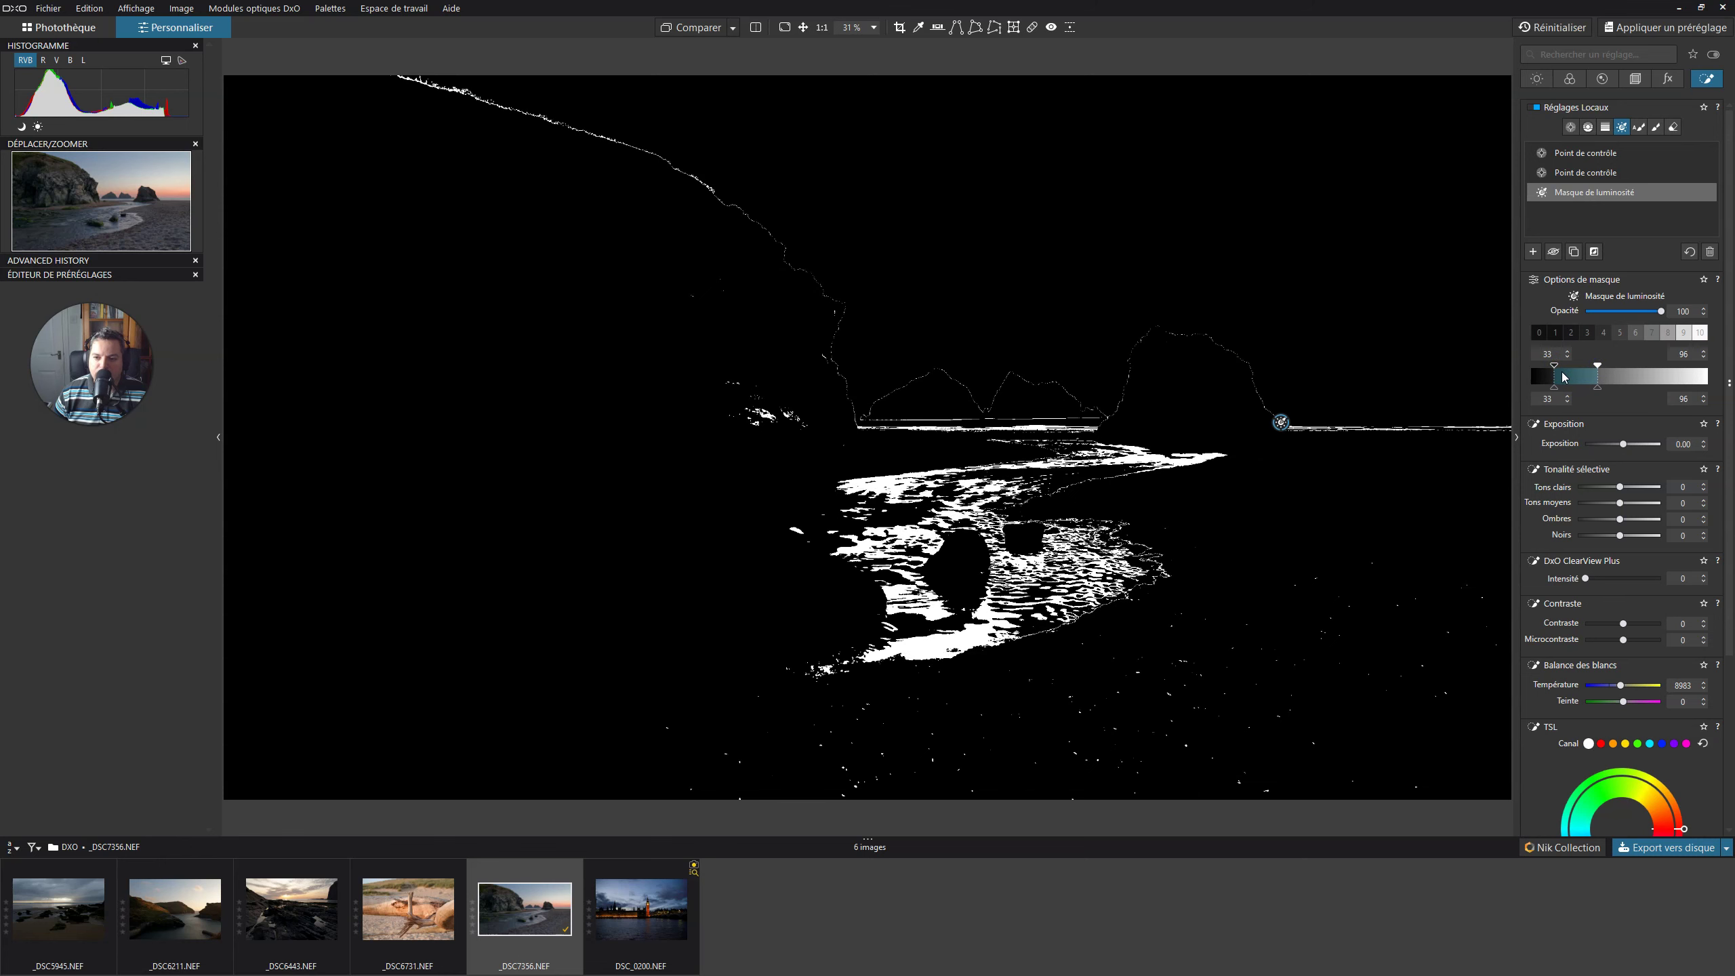
left_click(1575, 377)
left_click_drag(1575, 377, 1612, 398)
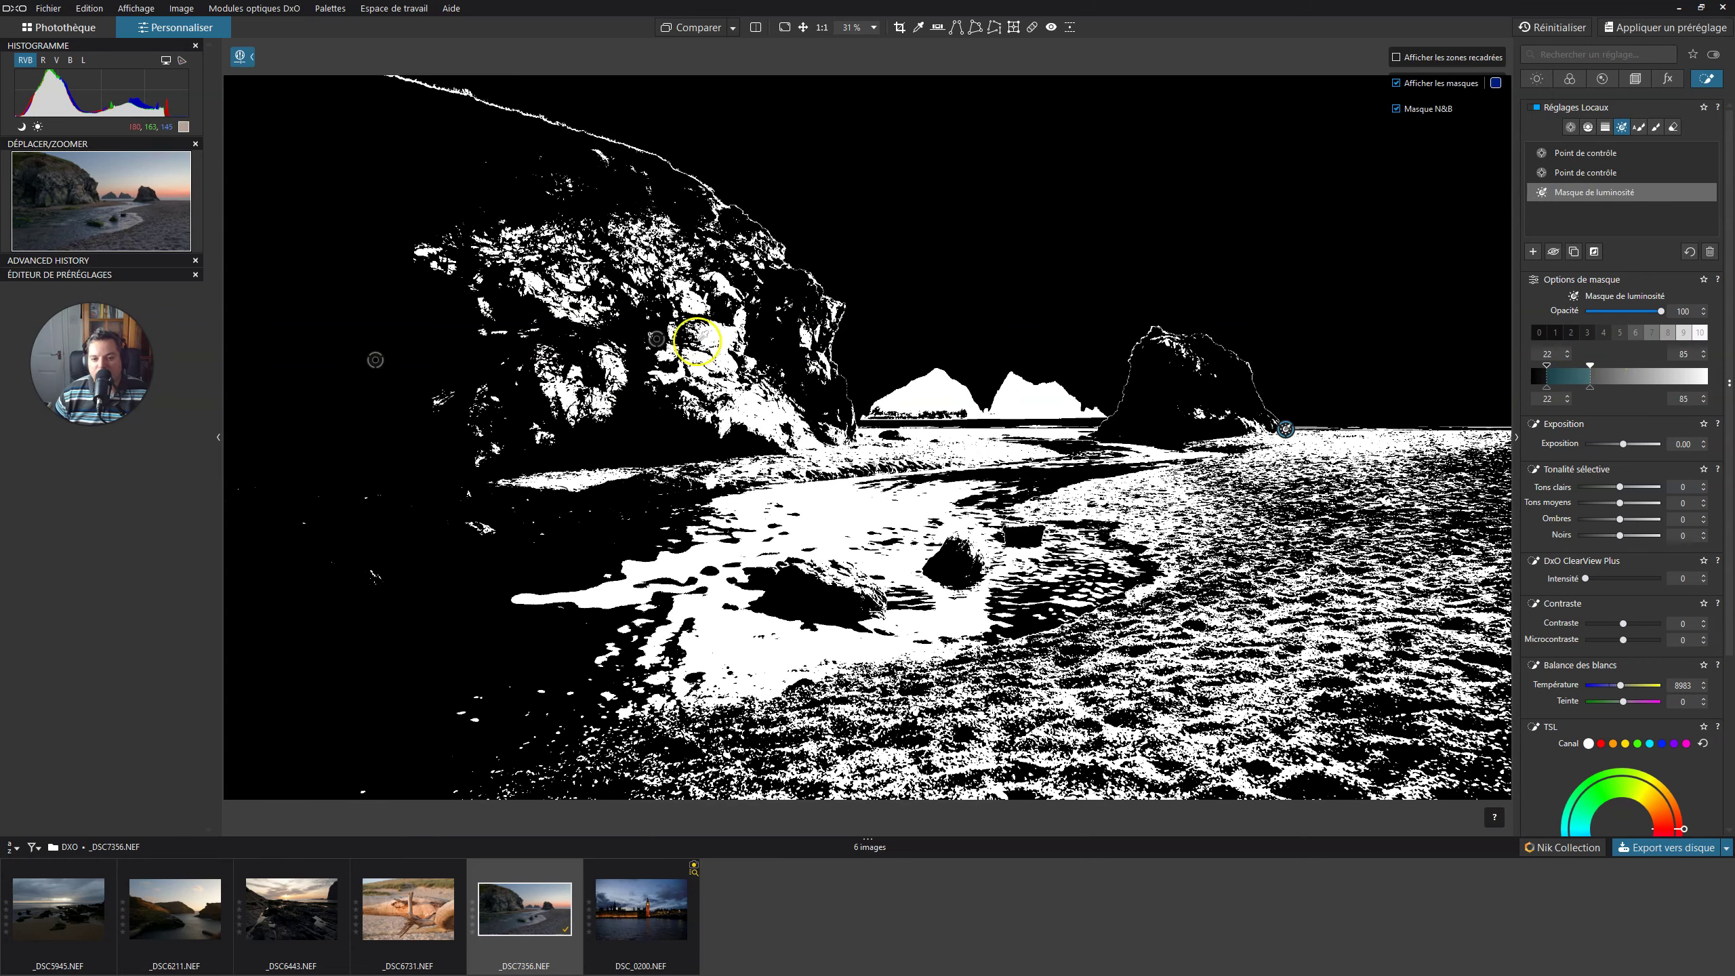
left_click_drag(1201, 398, 1492, 187)
left_click(1665, 245)
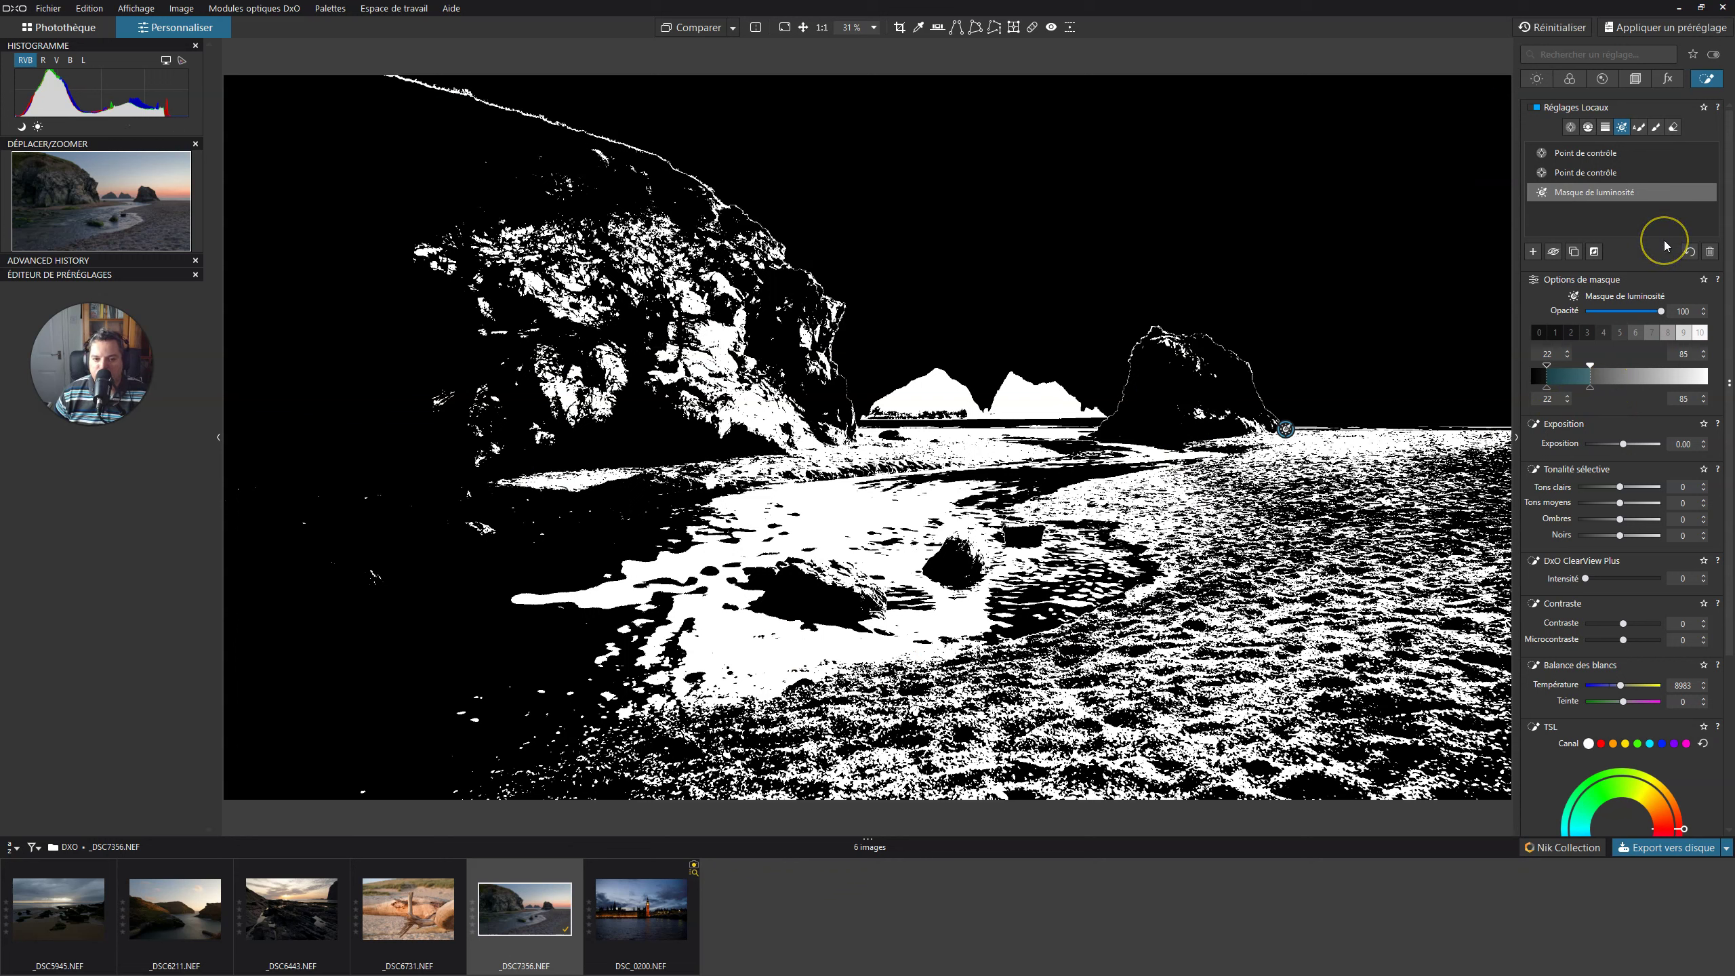
left_click(1396, 107)
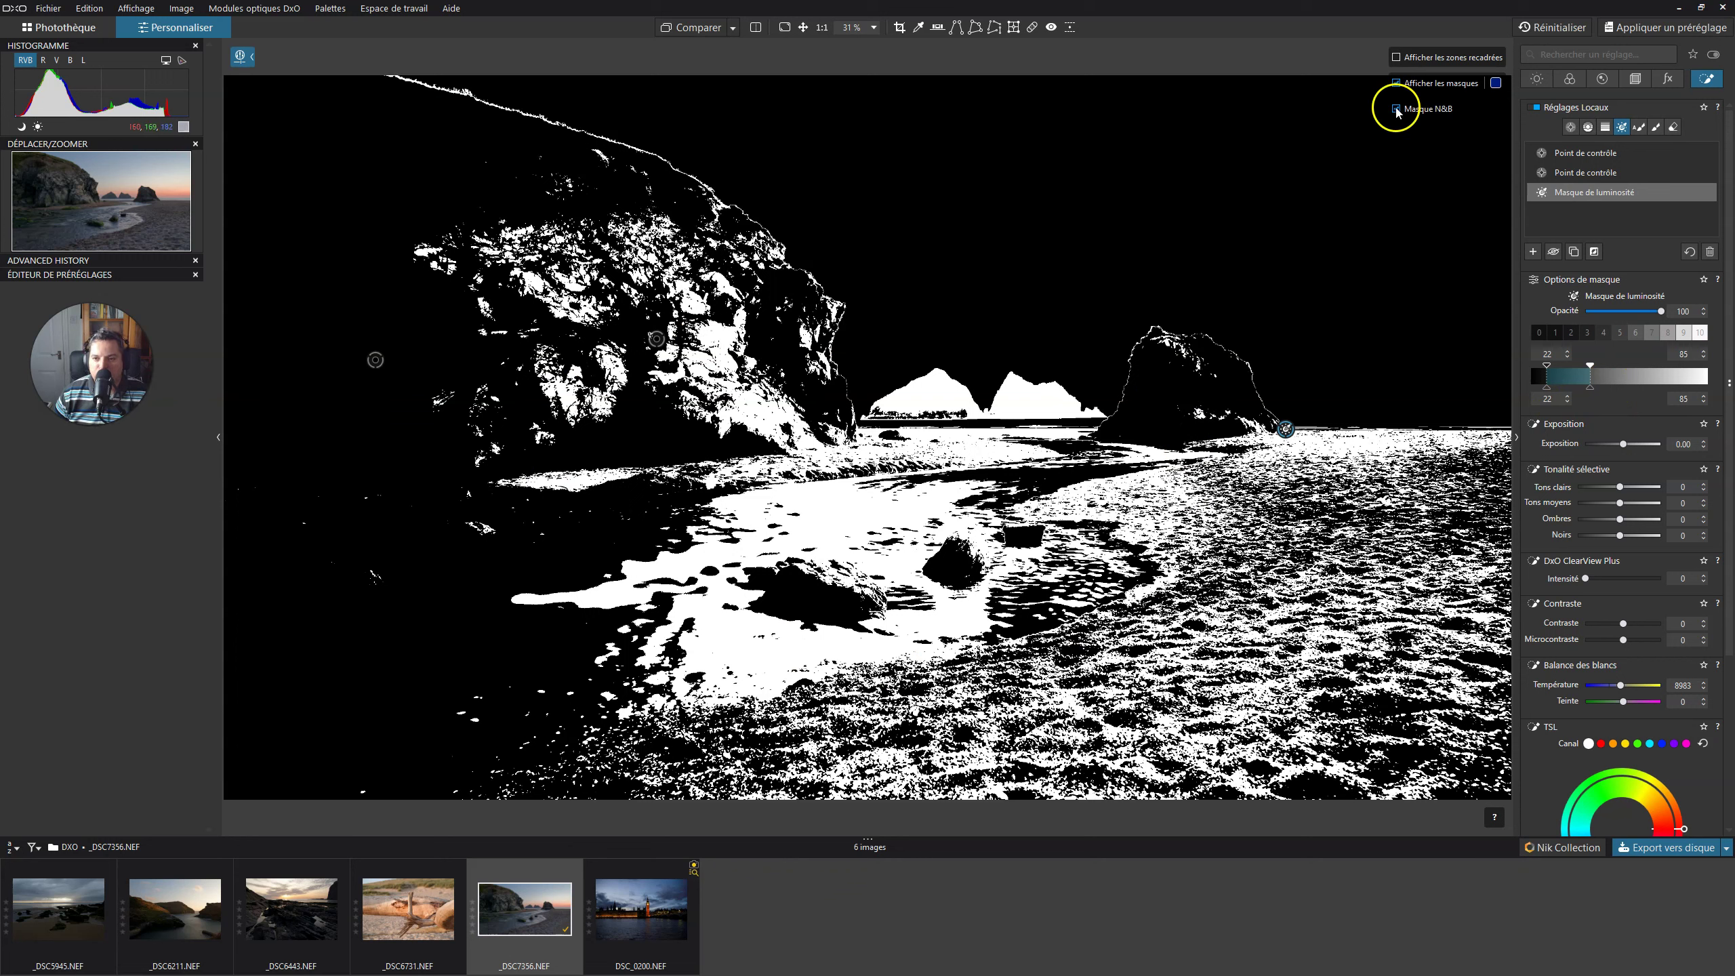
left_click(1397, 84)
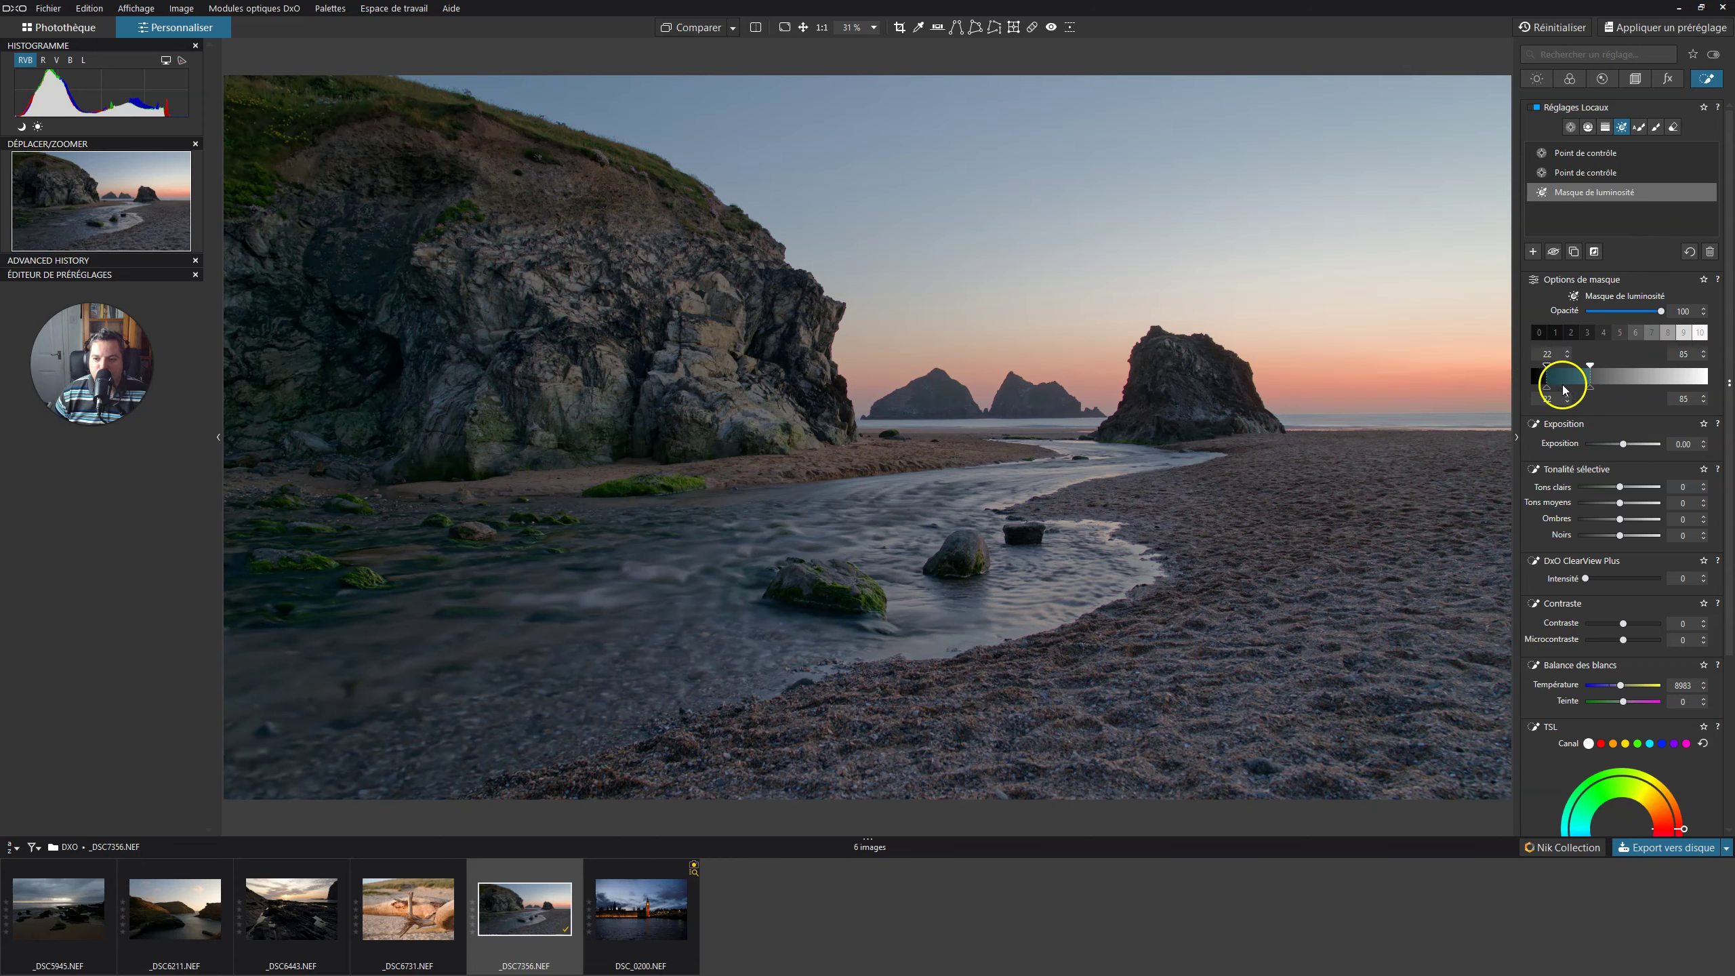
Raise the luminosity mask's Exposition to 0.86 and compare the photo with the black and white mask
left_click(1623, 444)
left_click_drag(1625, 446, 1632, 444)
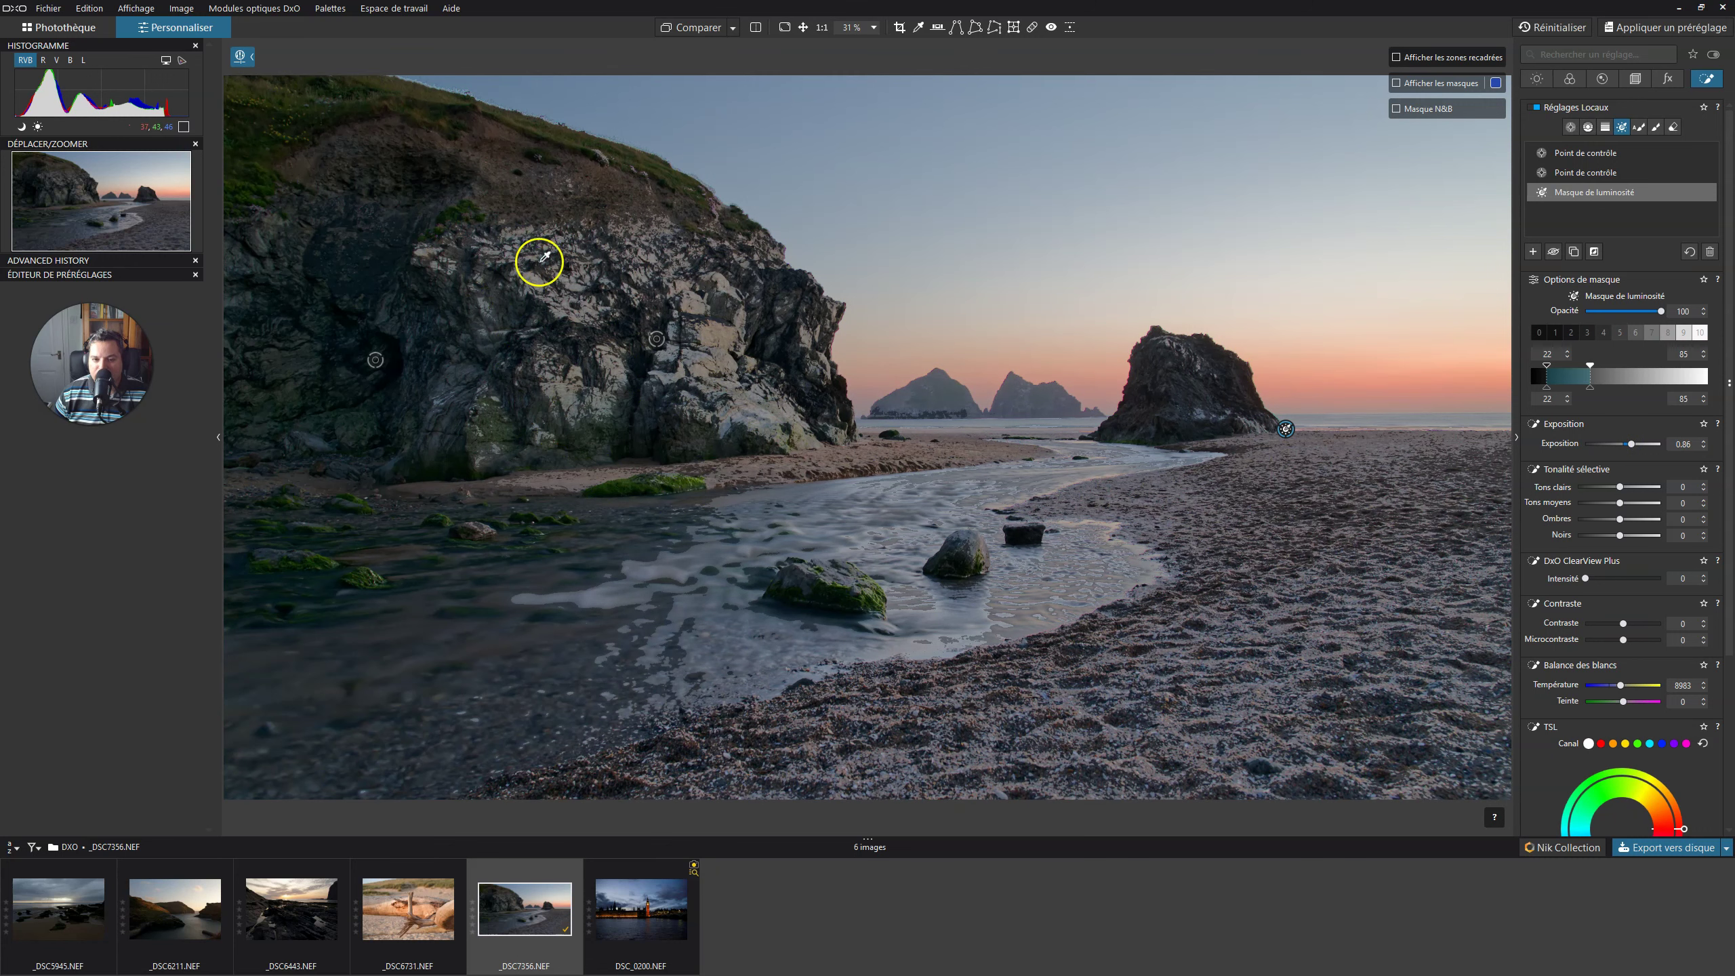
left_click(1396, 109)
left_click(1396, 83)
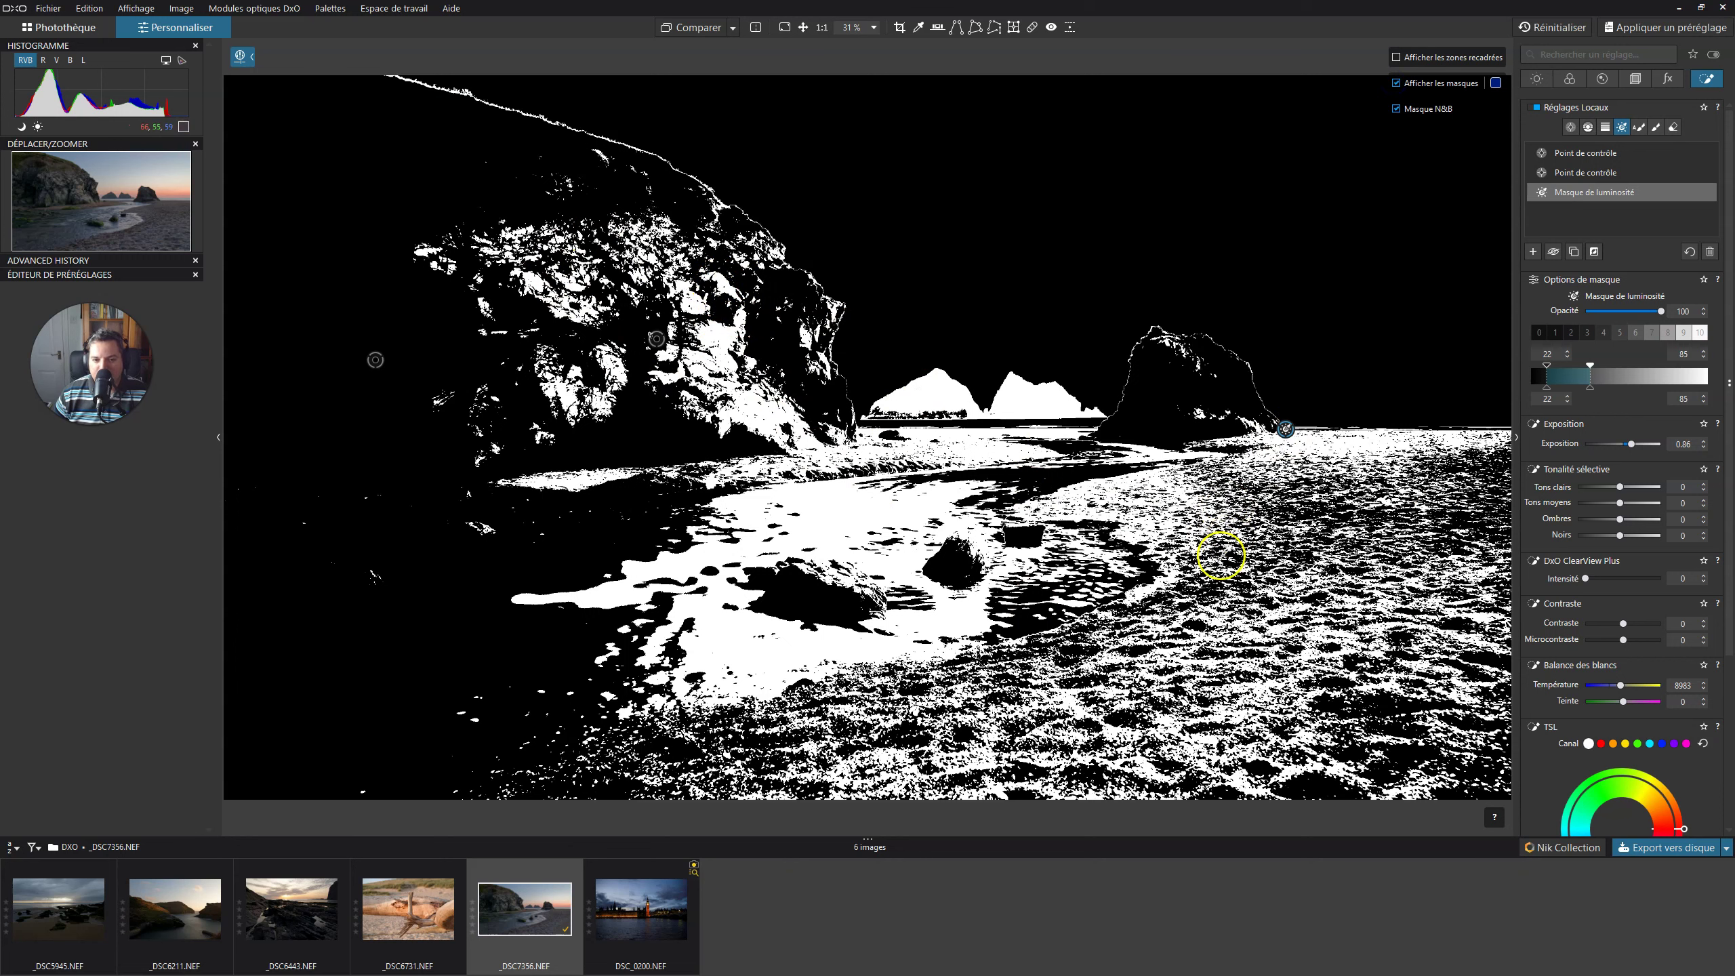
left_click(1397, 83)
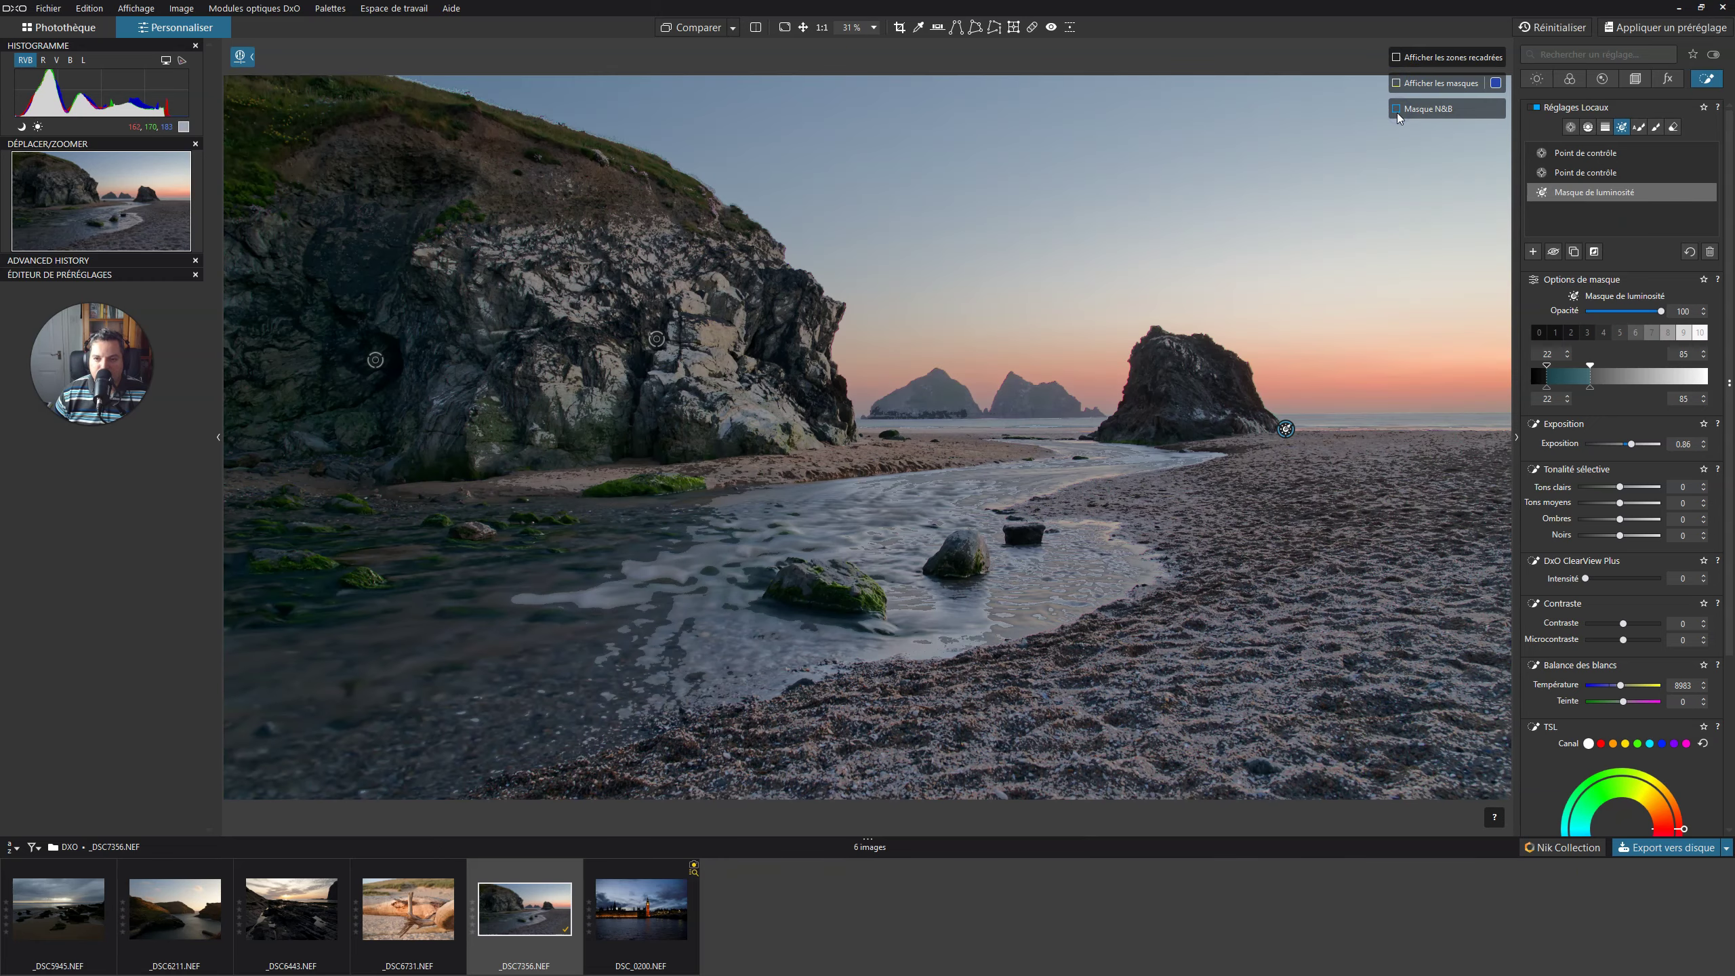
Soften the mask's transitions in black and white view by widening the luminosity range's outer limits to 1 and 134
left_click(1396, 85)
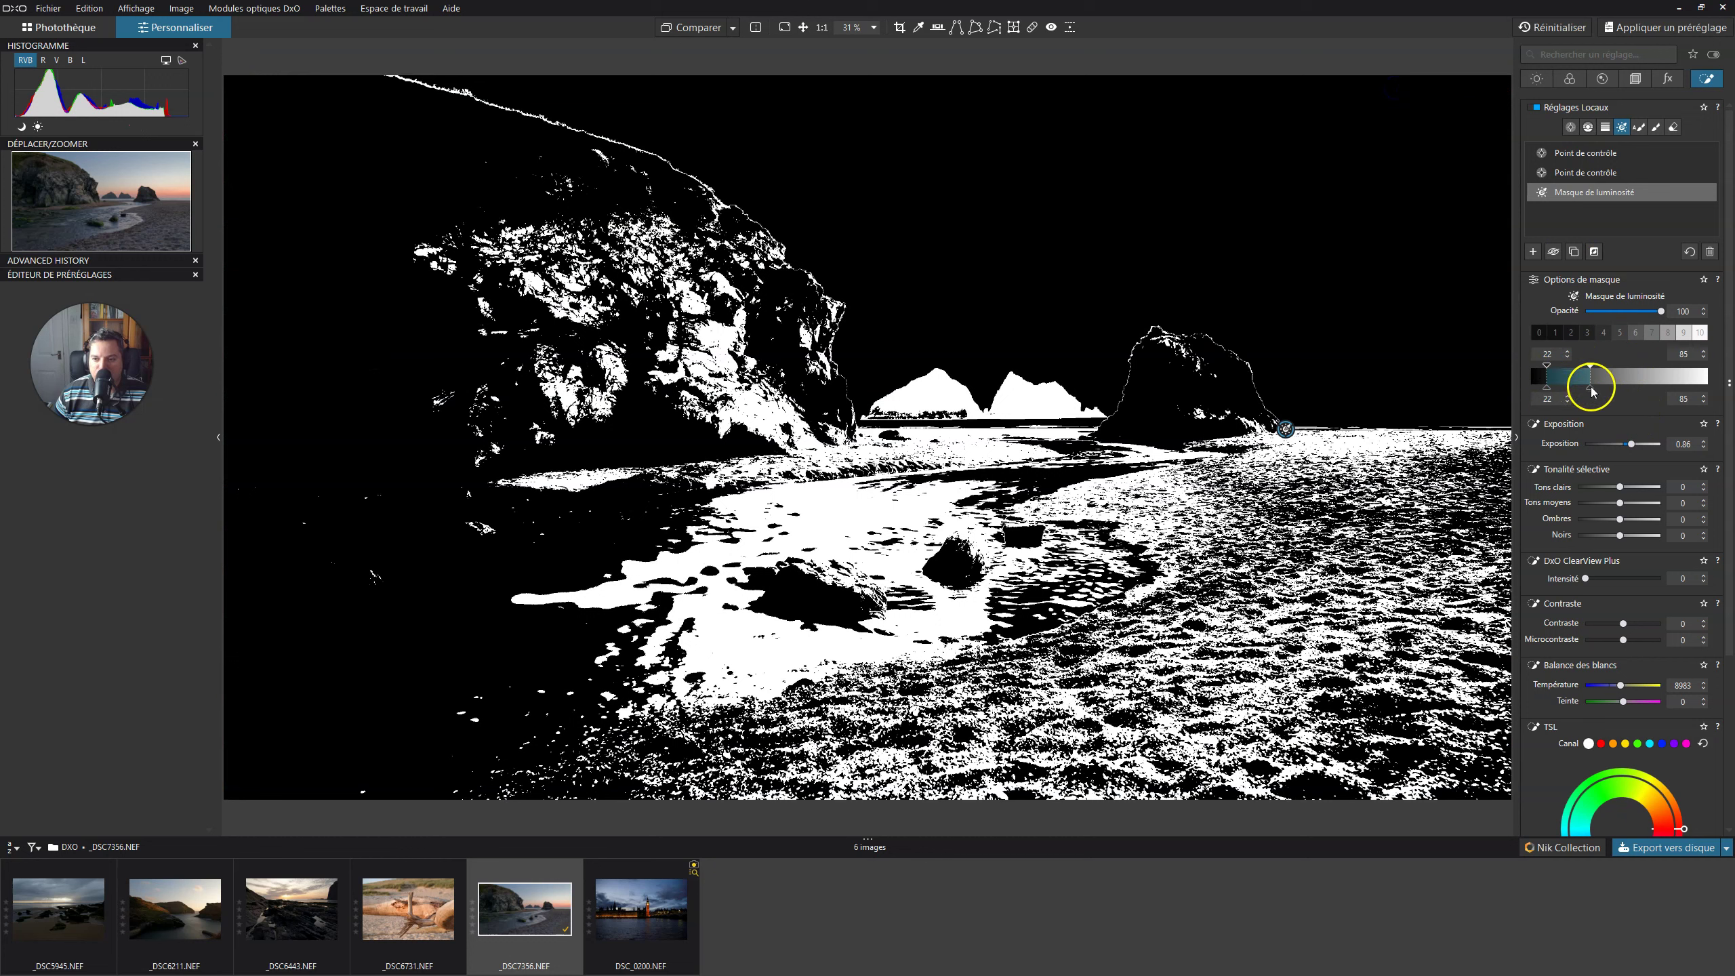
left_click_drag(1597, 390, 1623, 388)
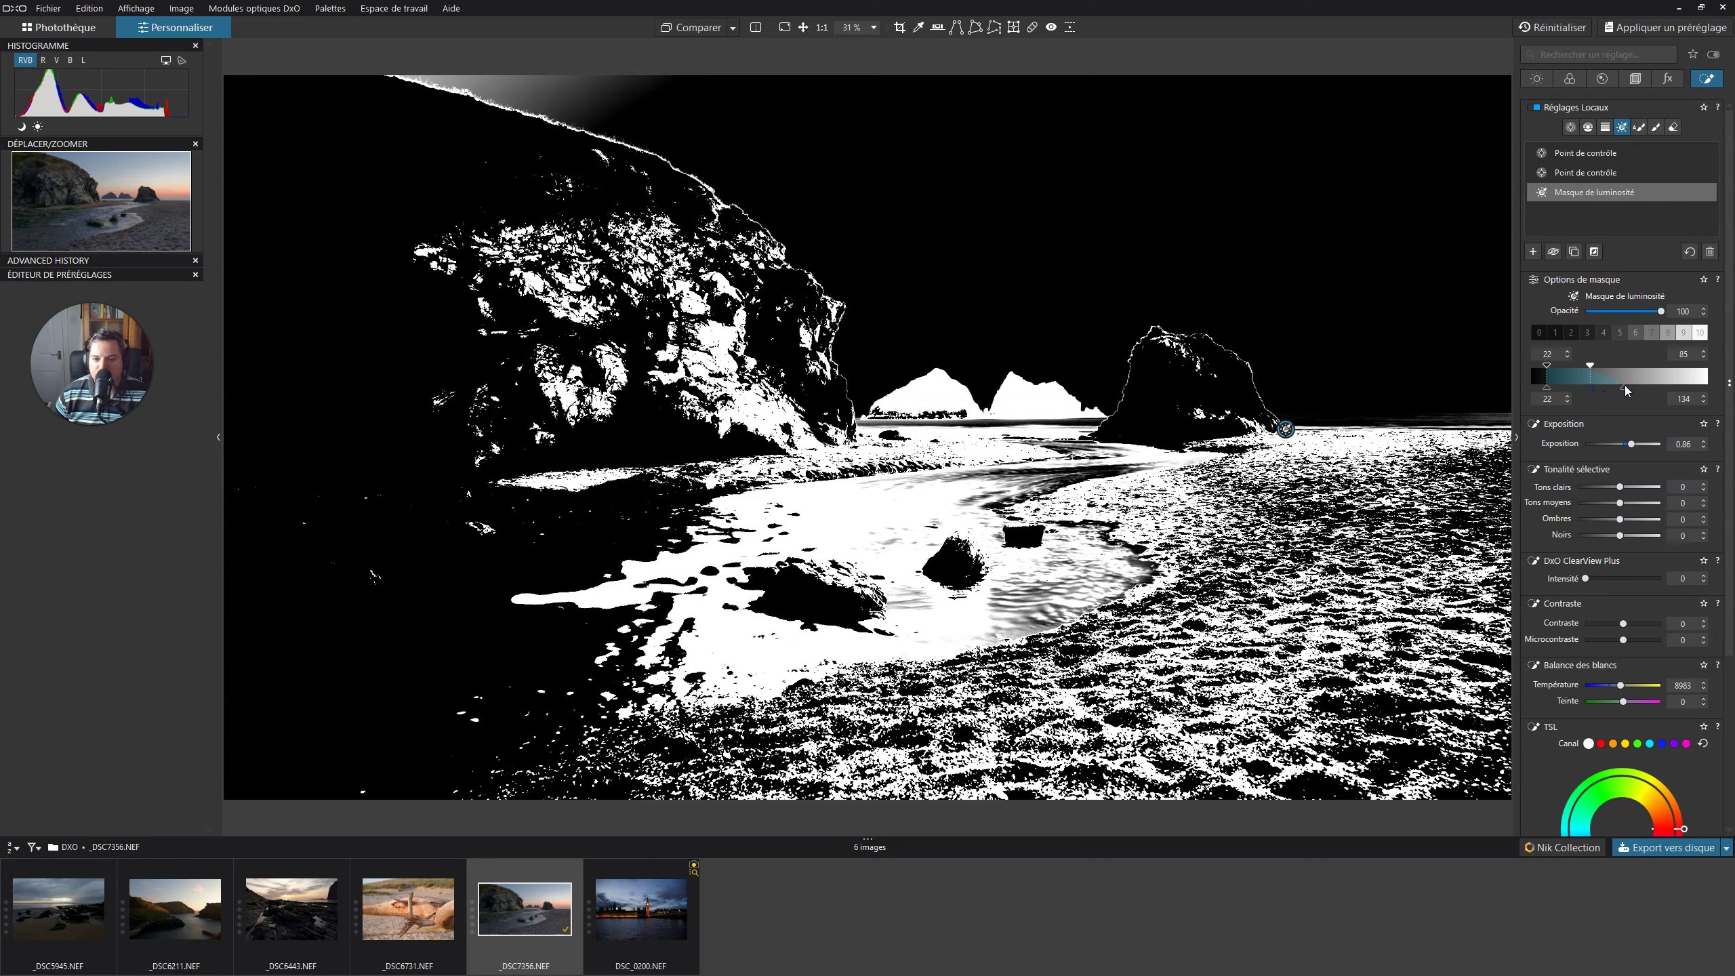
left_click(1553, 391)
left_click_drag(1541, 391, 1532, 388)
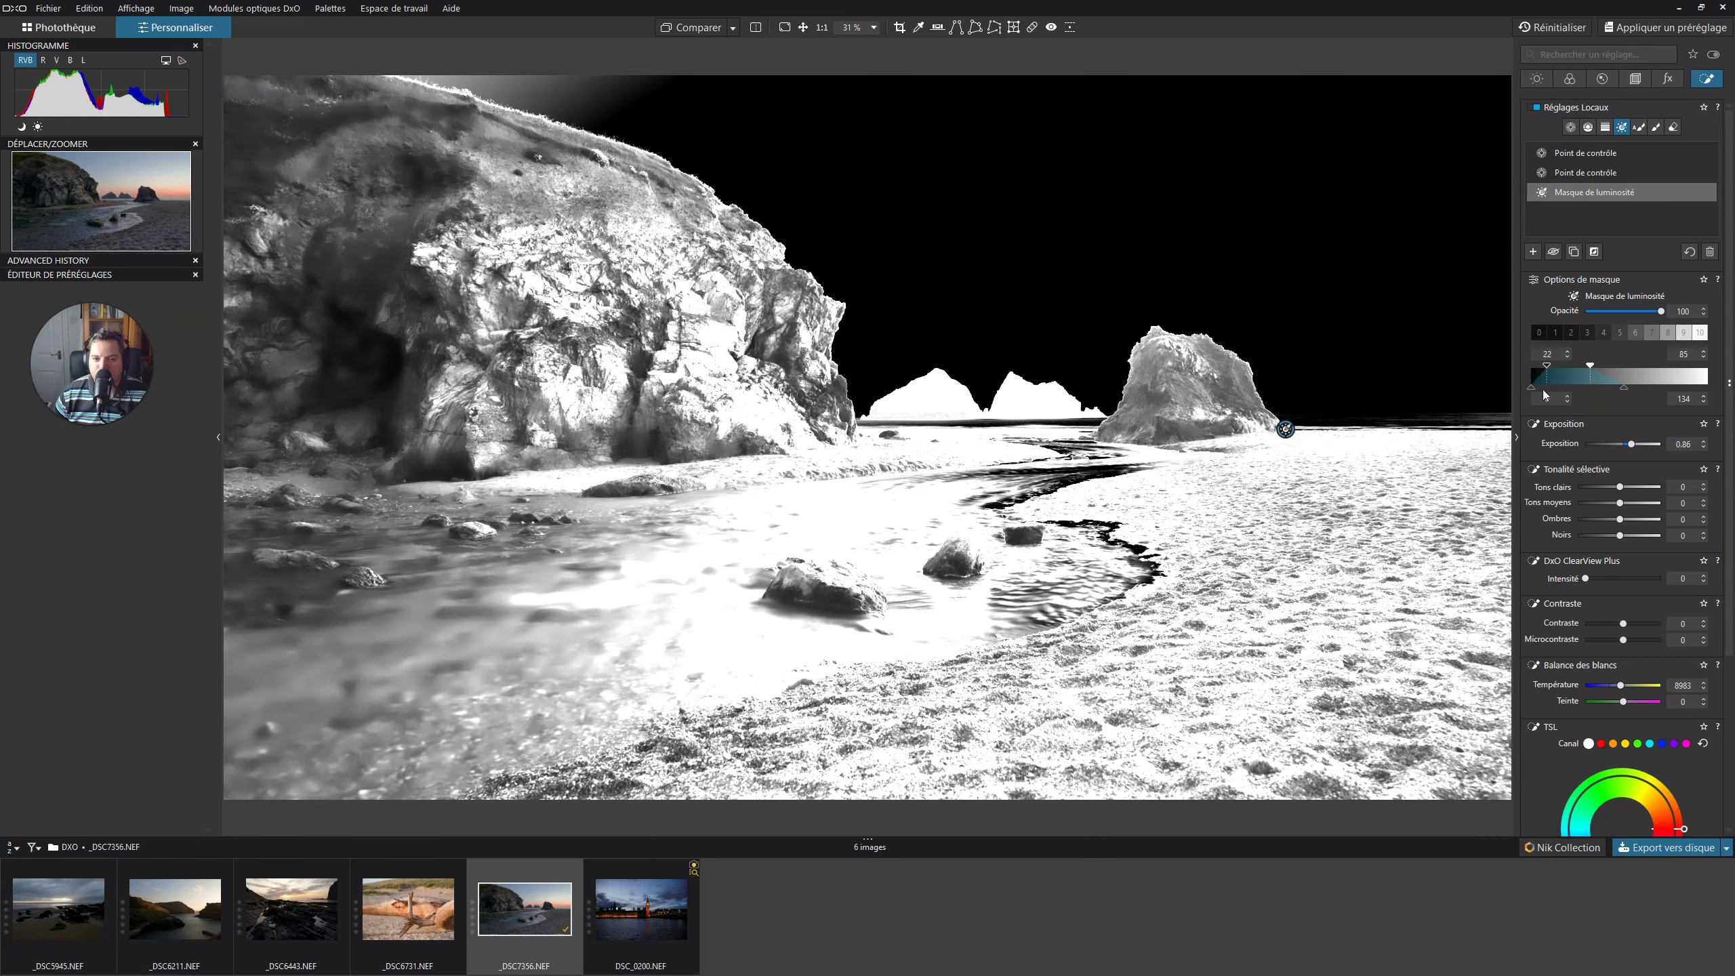
left_click(1533, 387)
left_click(504, 290)
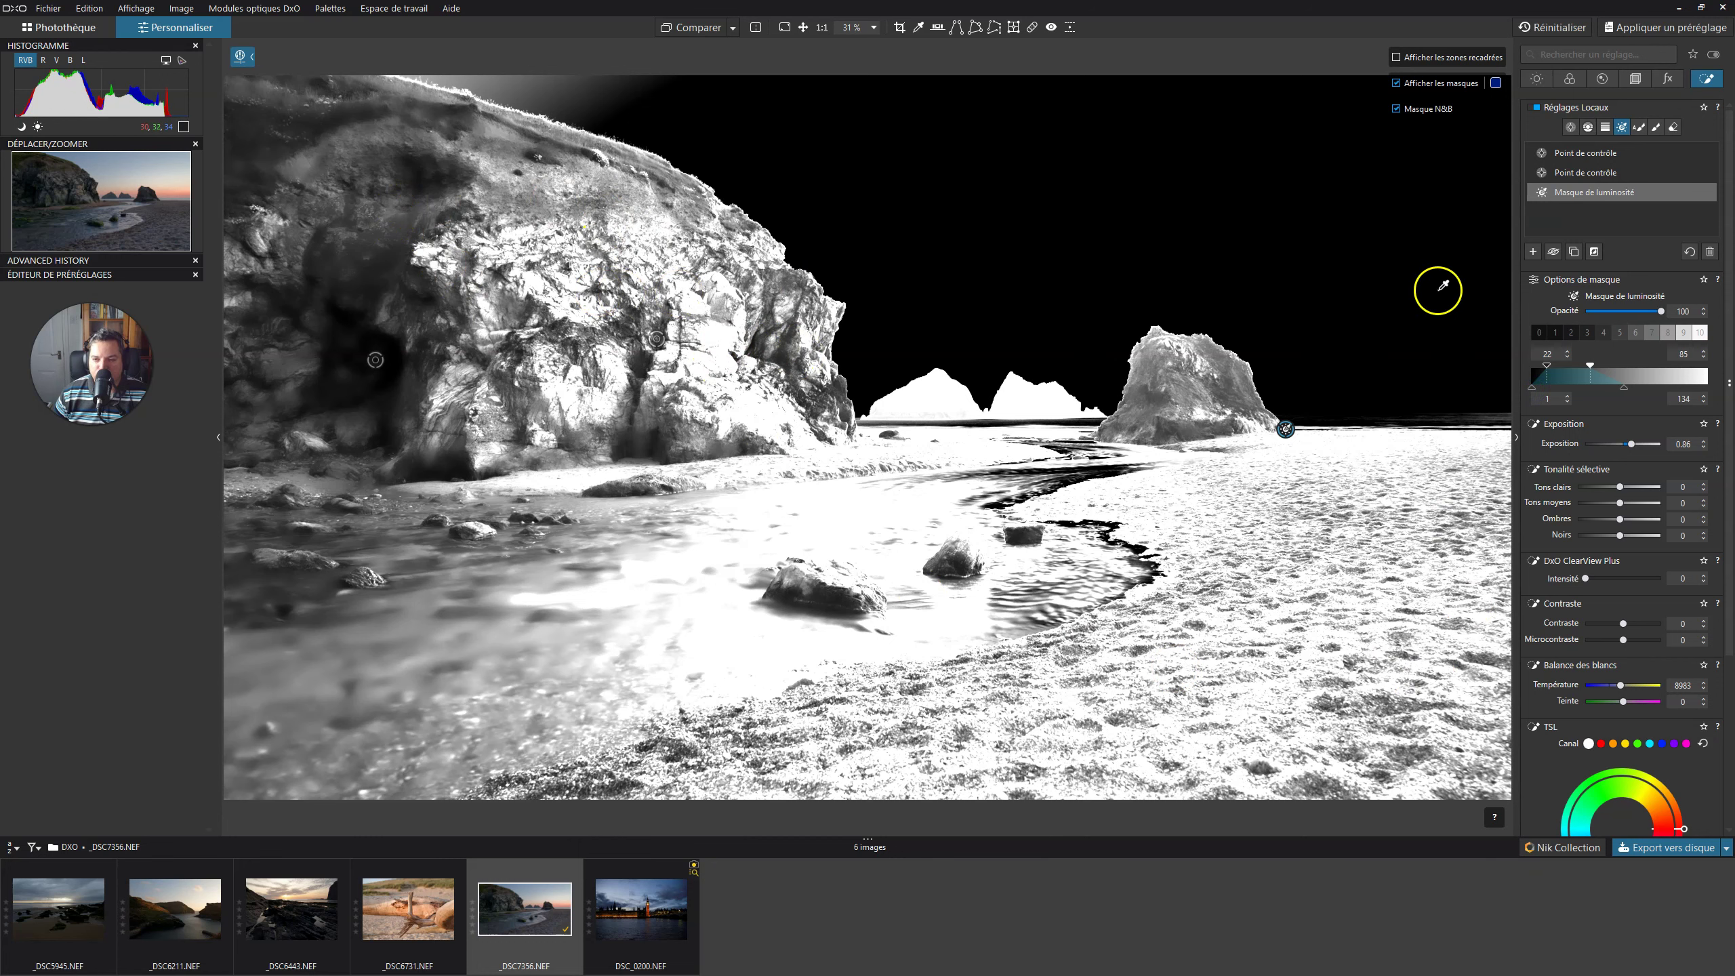
Hide the mask displays and shift the luminosity range brighter to 49–112, with outer limits of 2 and 161
left_click(1396, 83)
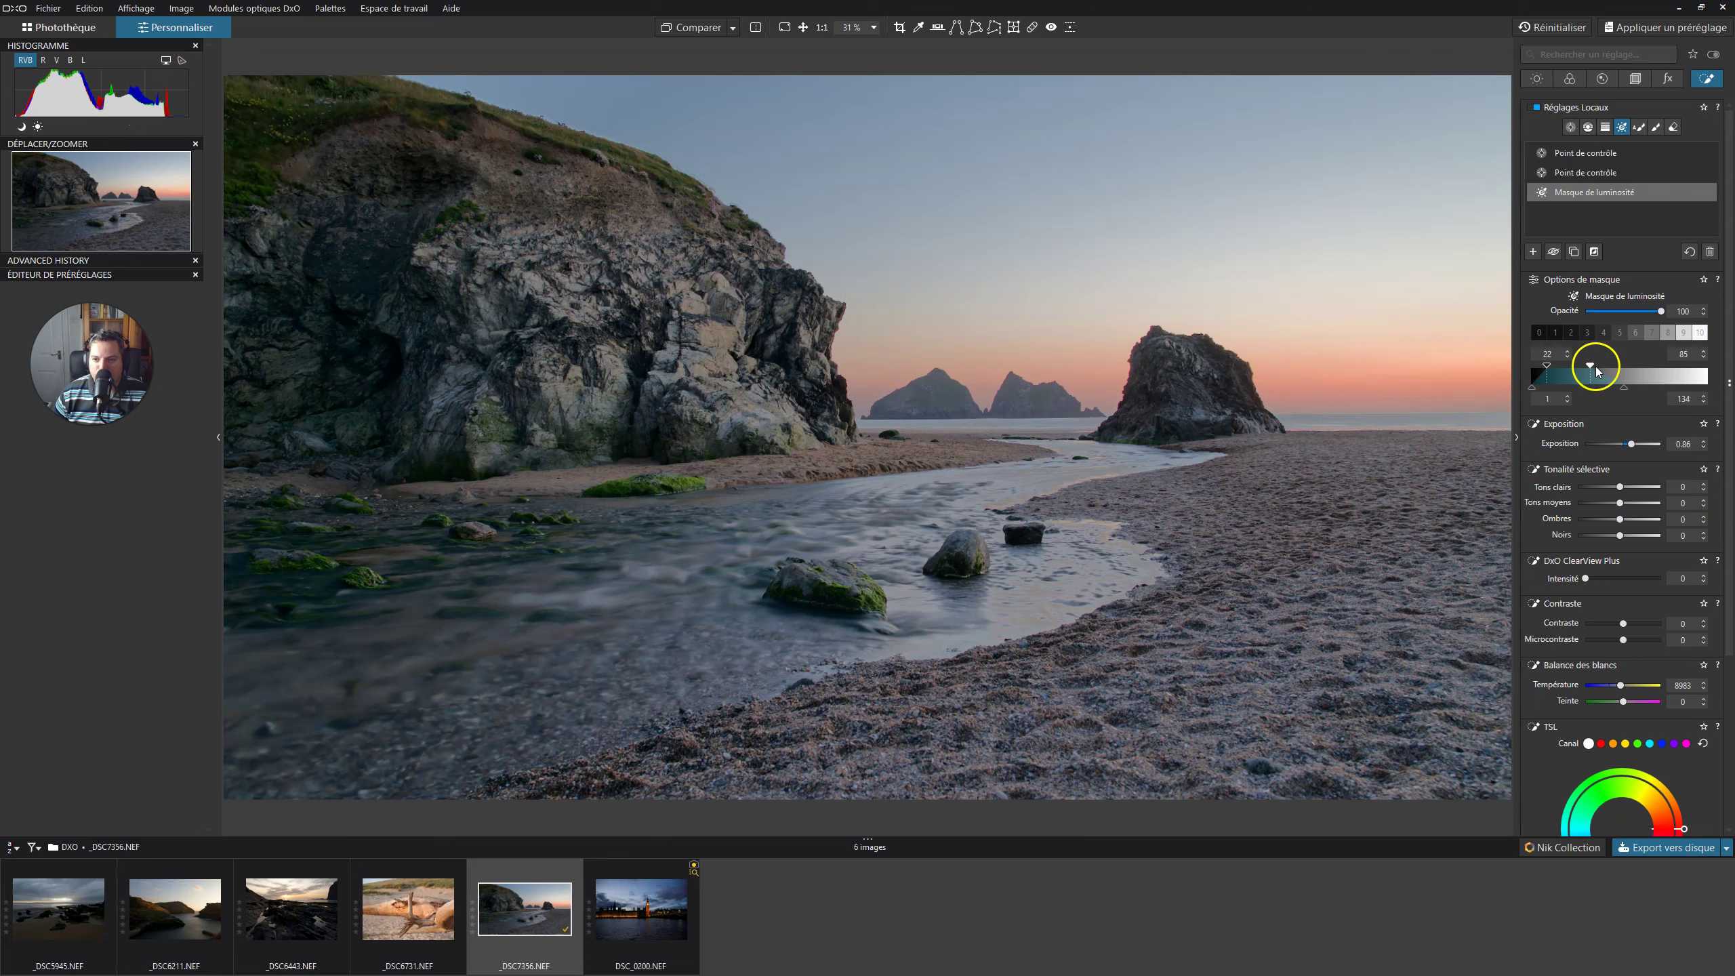
left_click(1566, 380)
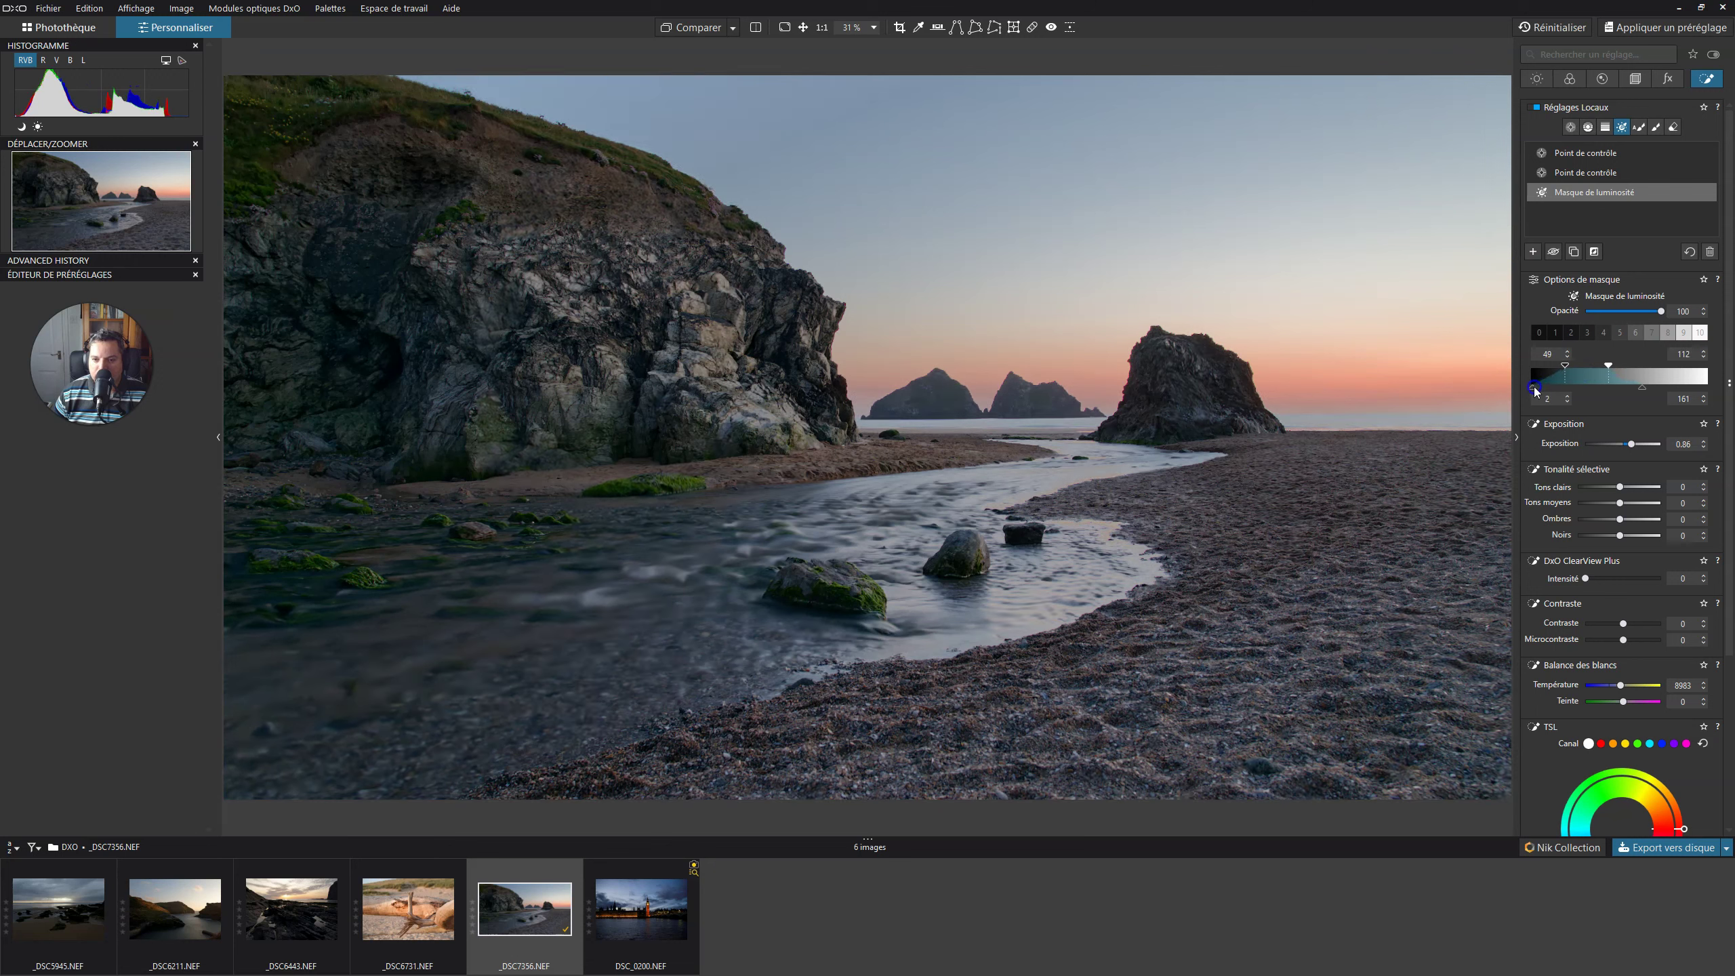
mouse_move(1181, 376)
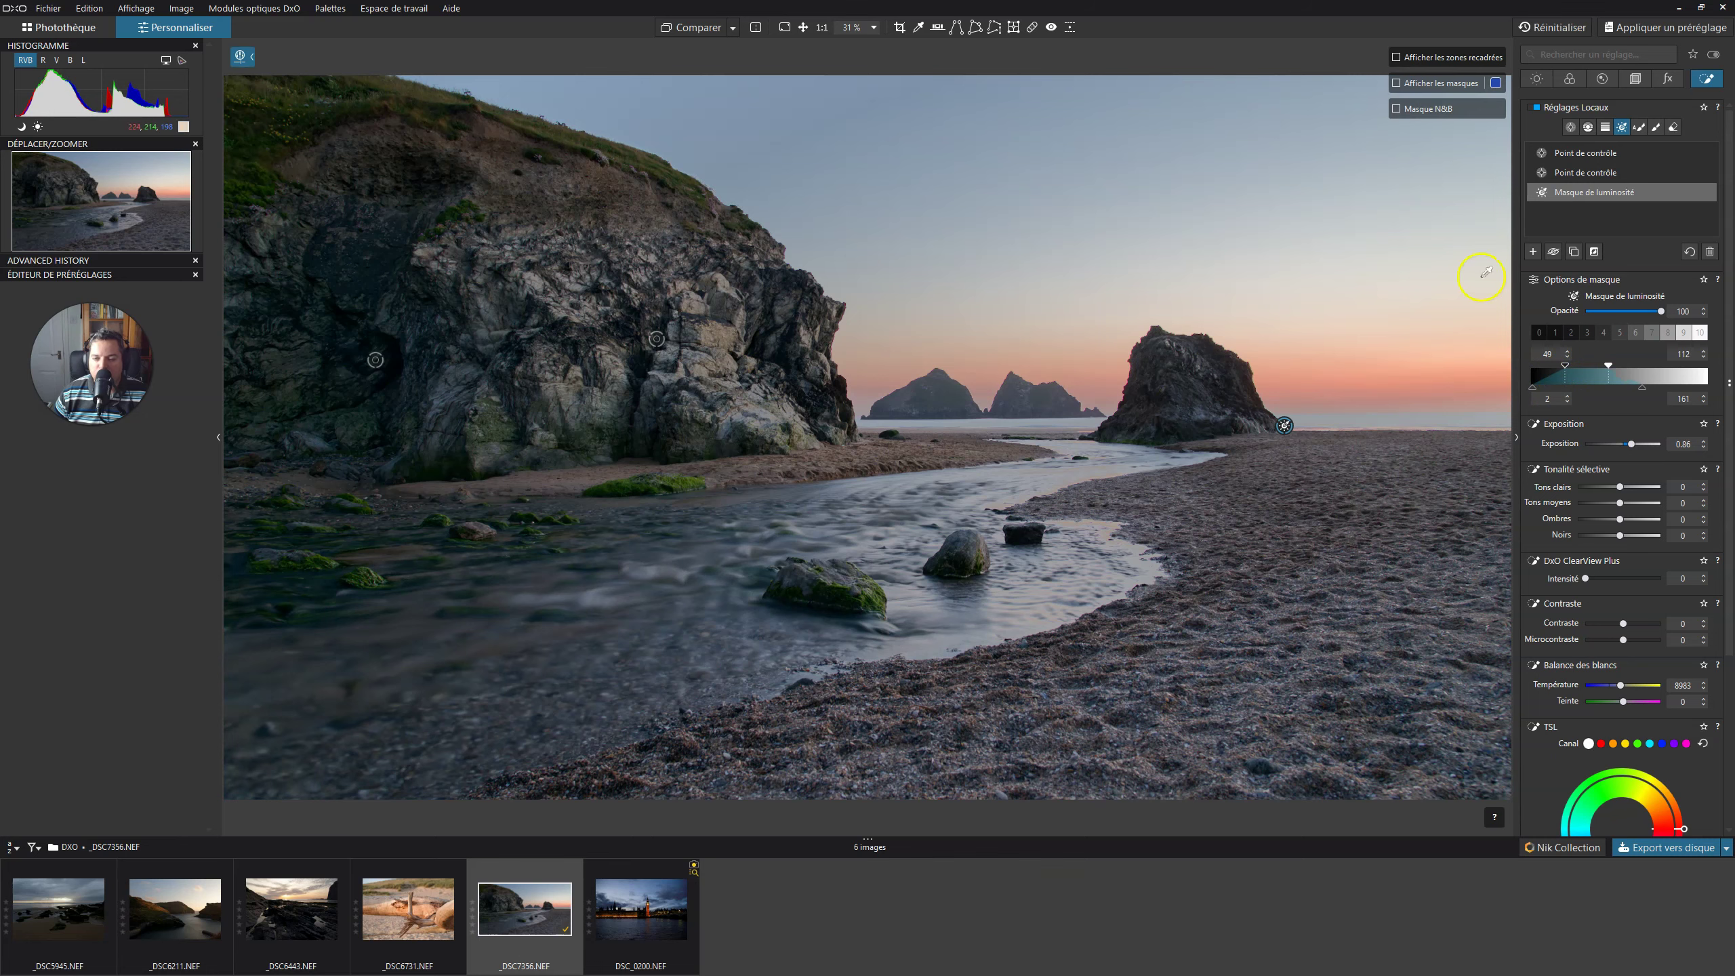
Check the luminosity mask in black and white against the photo, and raise the range's inner lower limit to 83
left_click(1396, 111)
left_click(1393, 89)
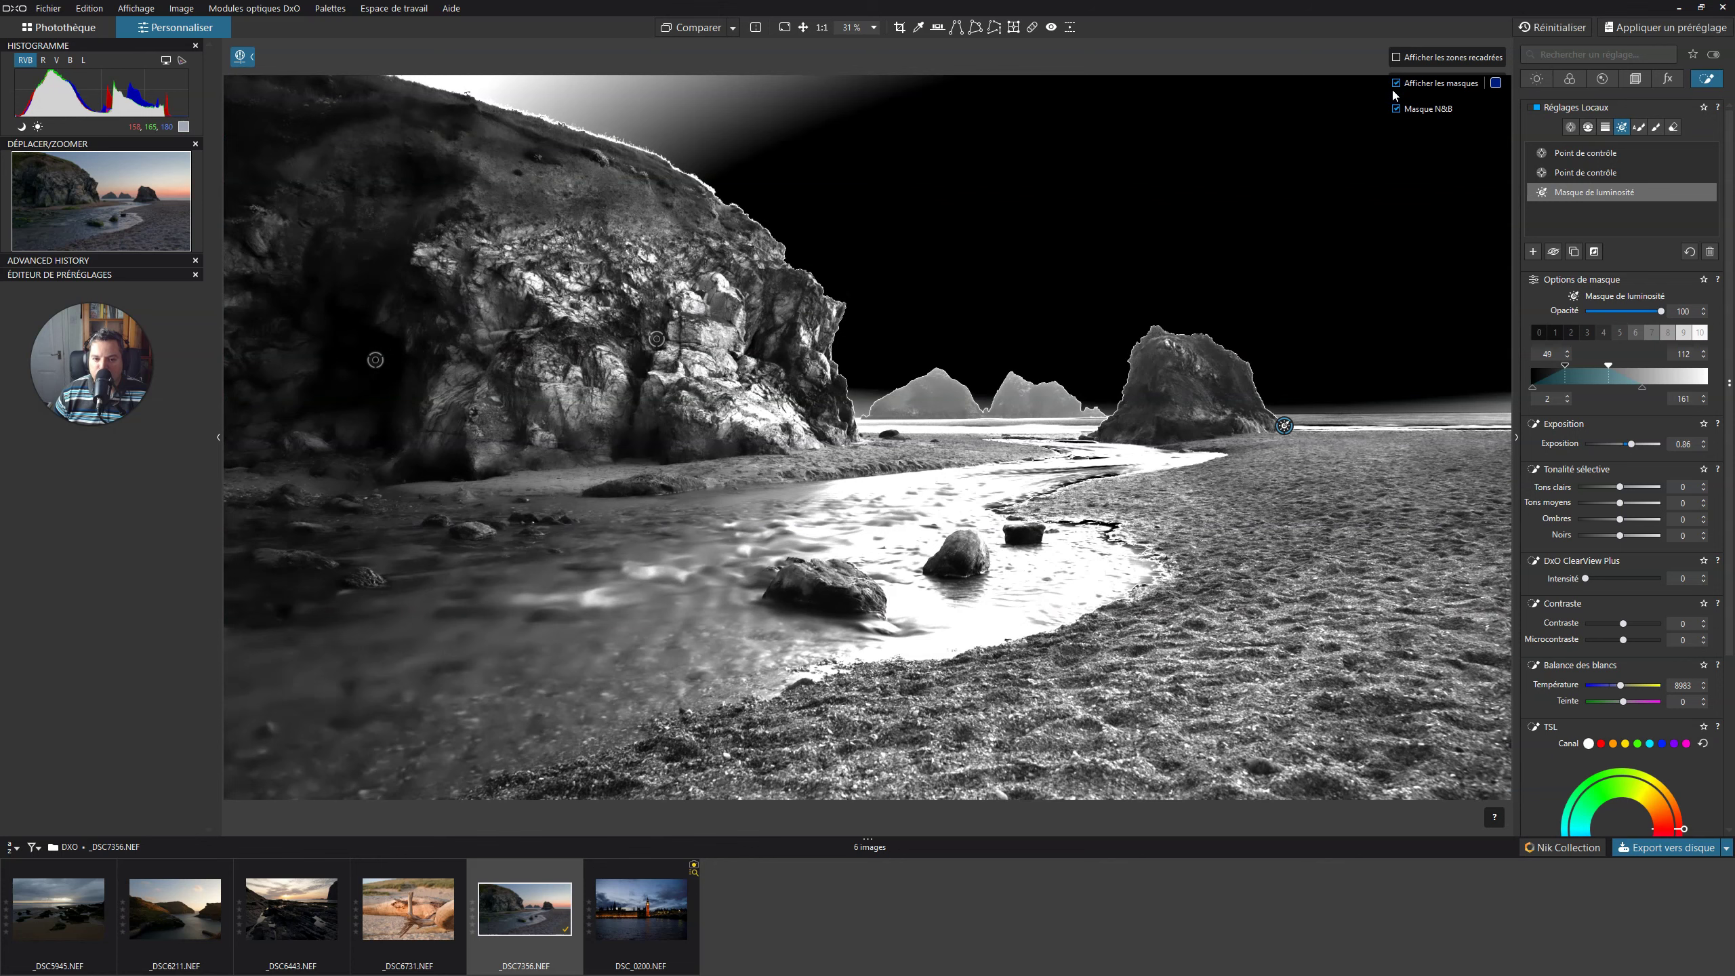
left_click(1392, 88)
left_click(1565, 366)
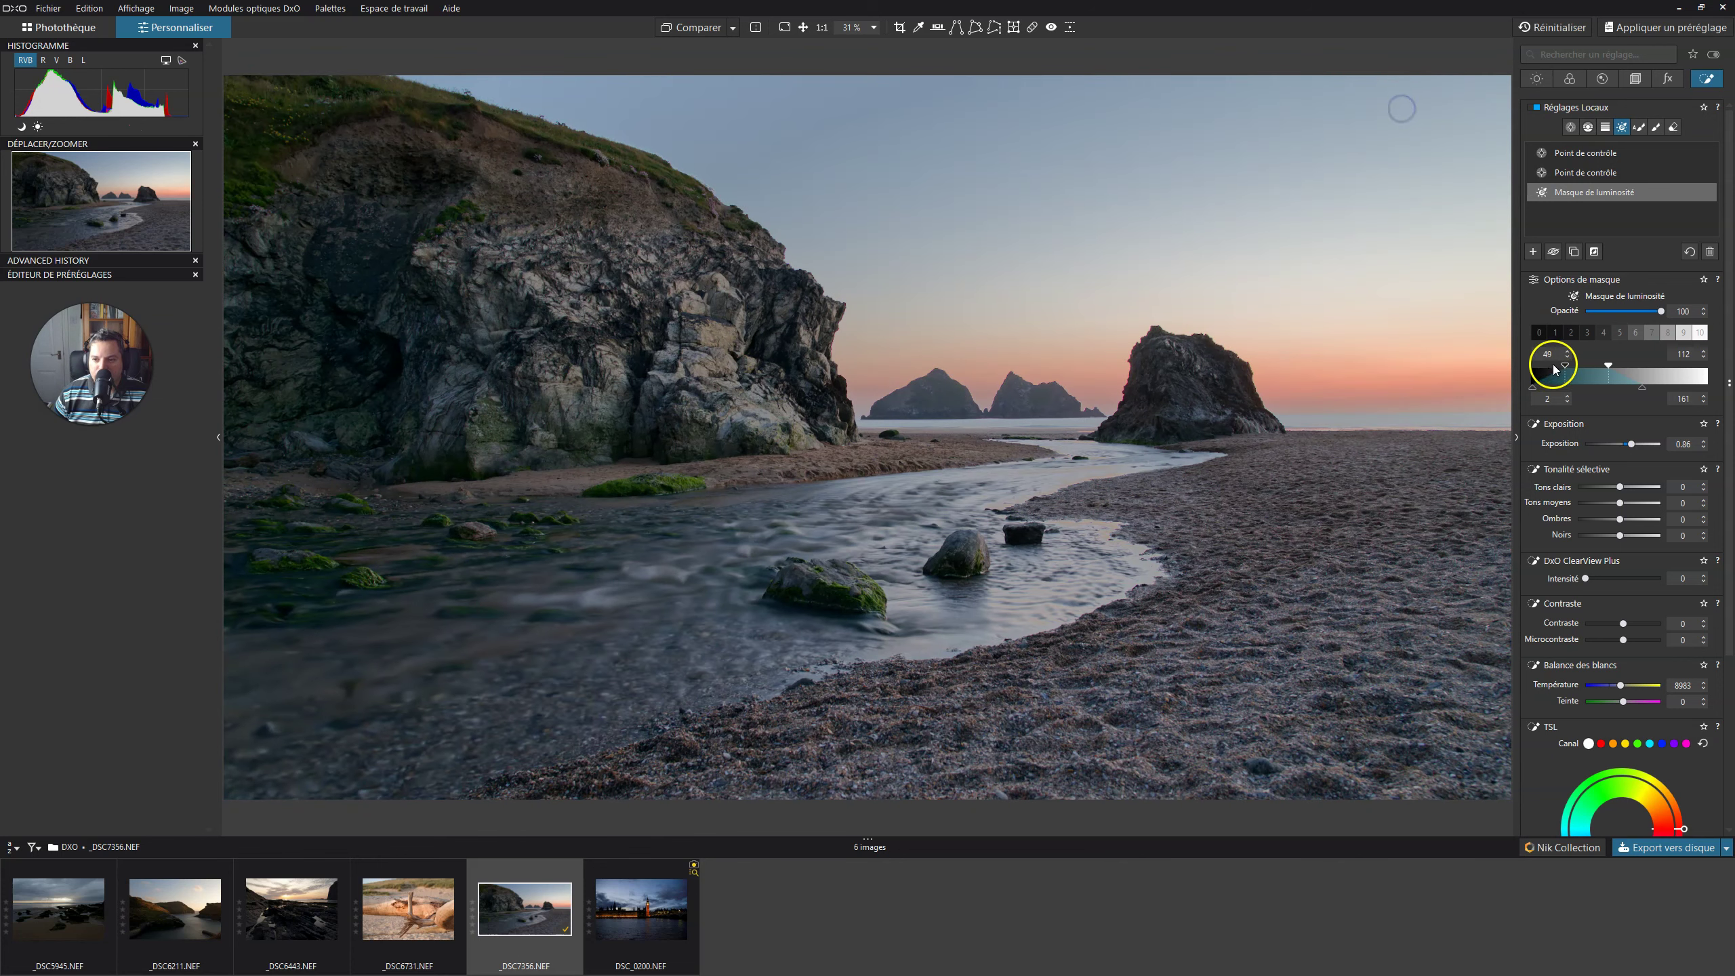
left_click_drag(1580, 363, 1589, 362)
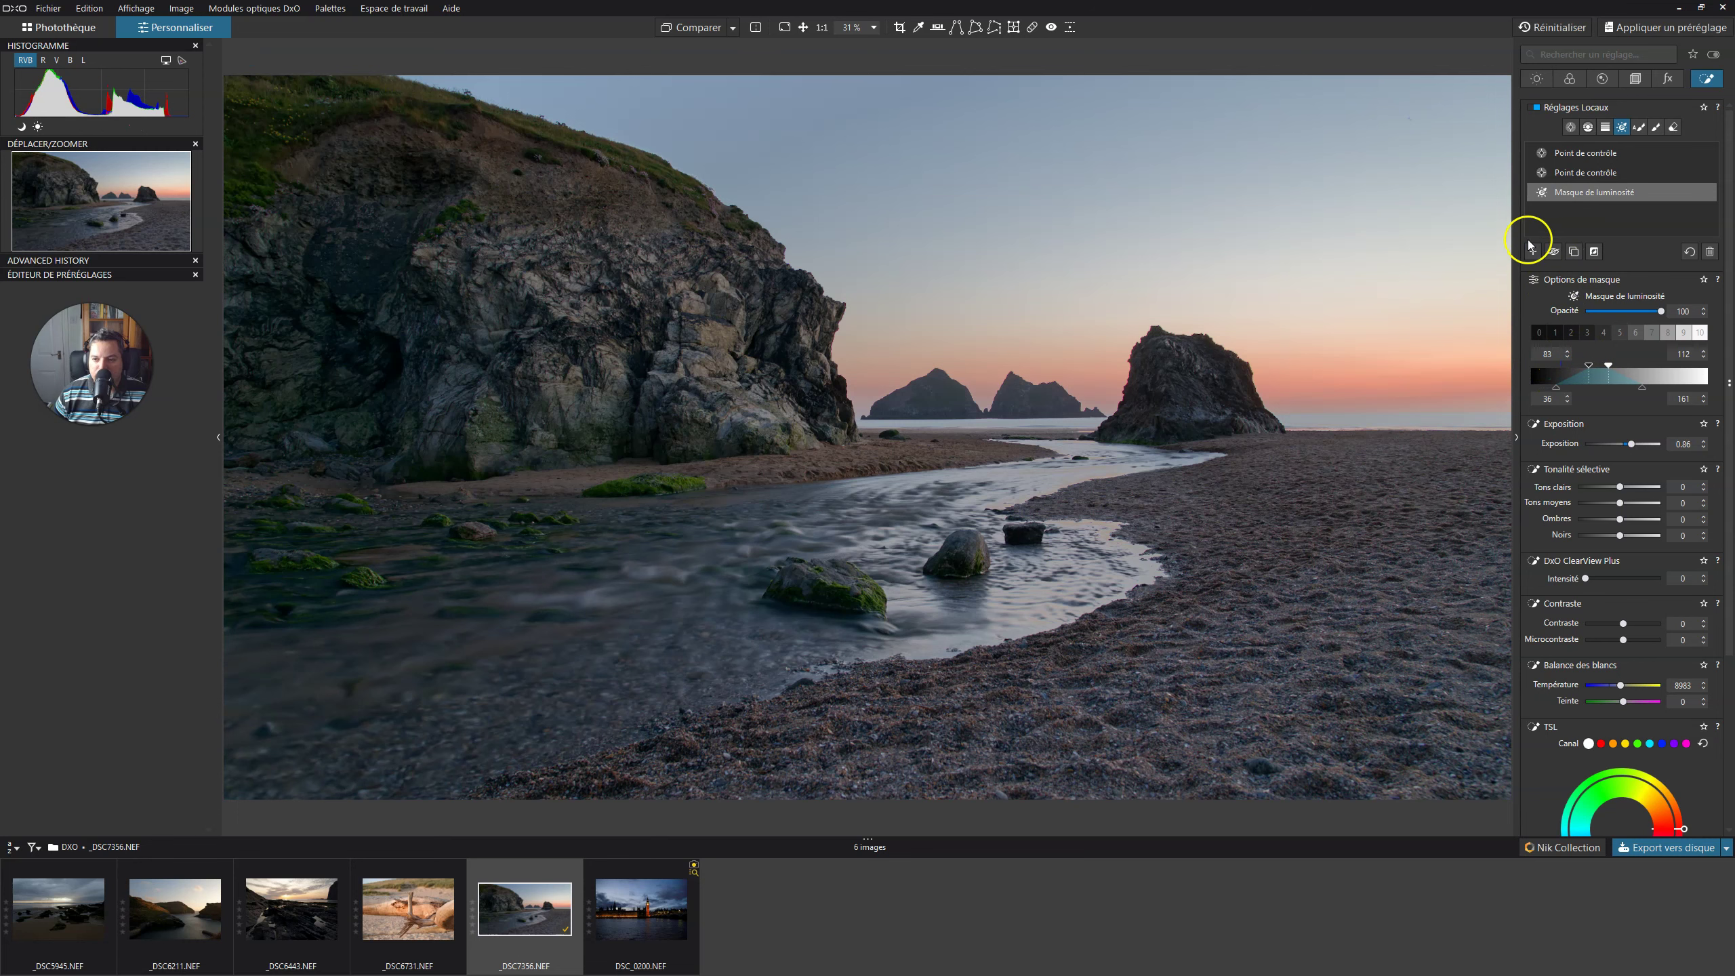
In black and white view, shift the luminosity range to 56–101 with an outer upper limit of 114, and hide the mask displays
mouse_move(1439, 108)
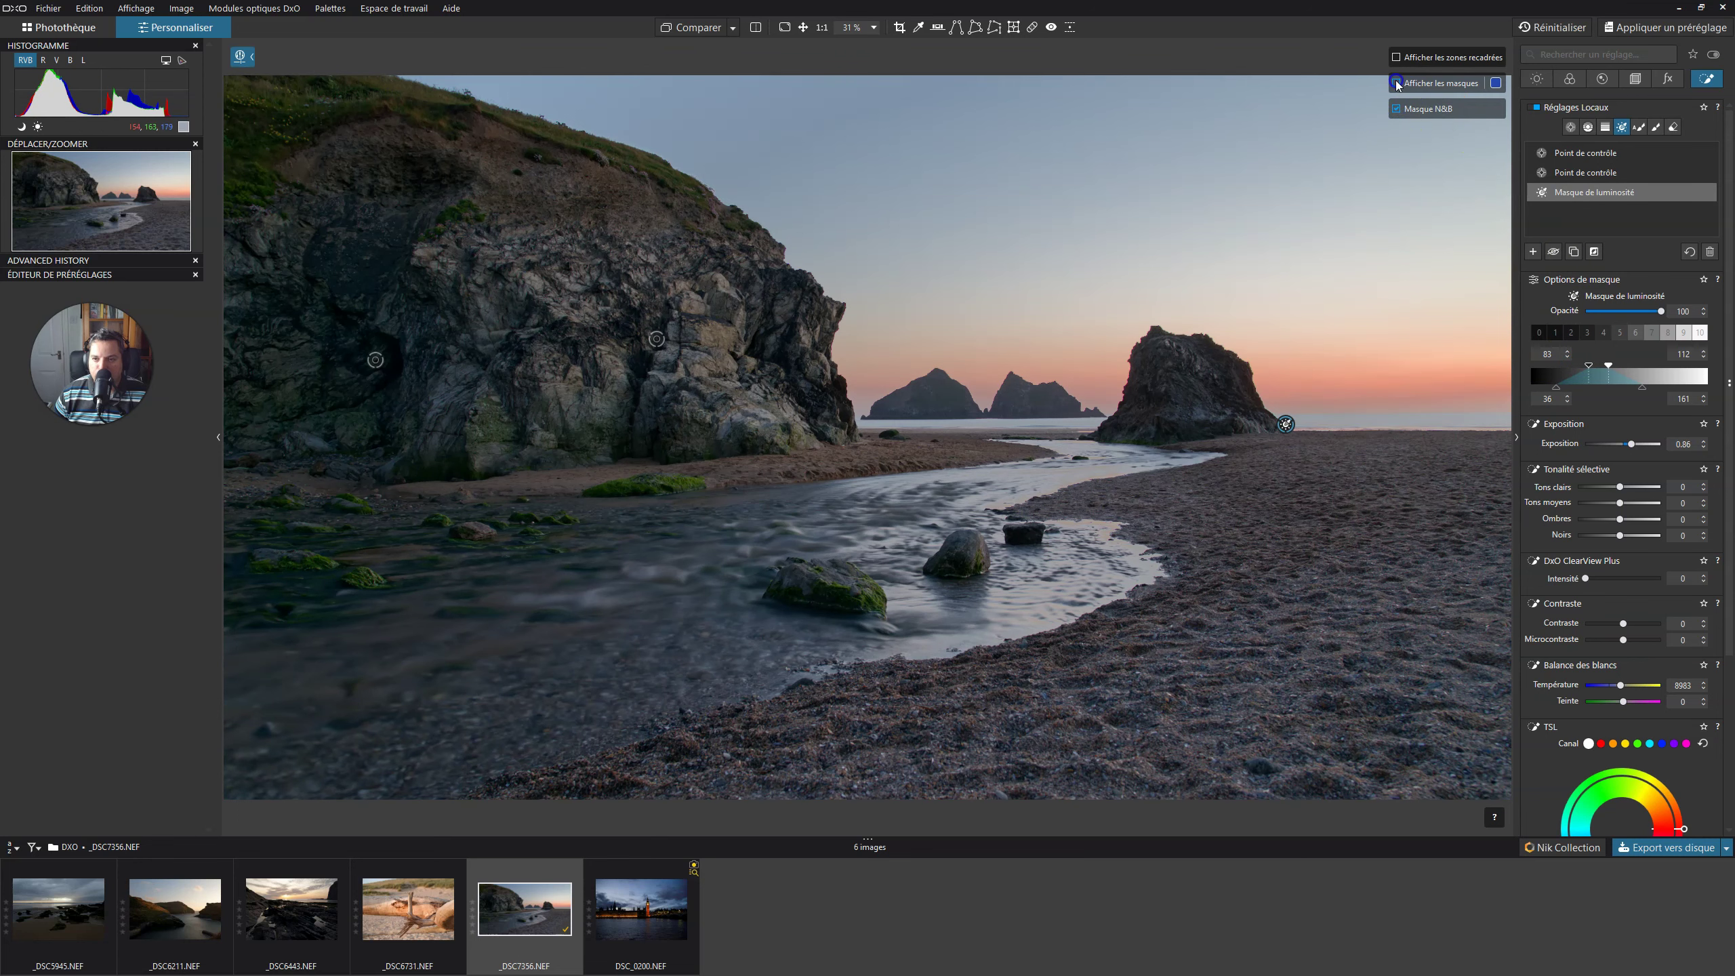
left_click(1396, 84)
left_click_drag(1589, 367, 1578, 363)
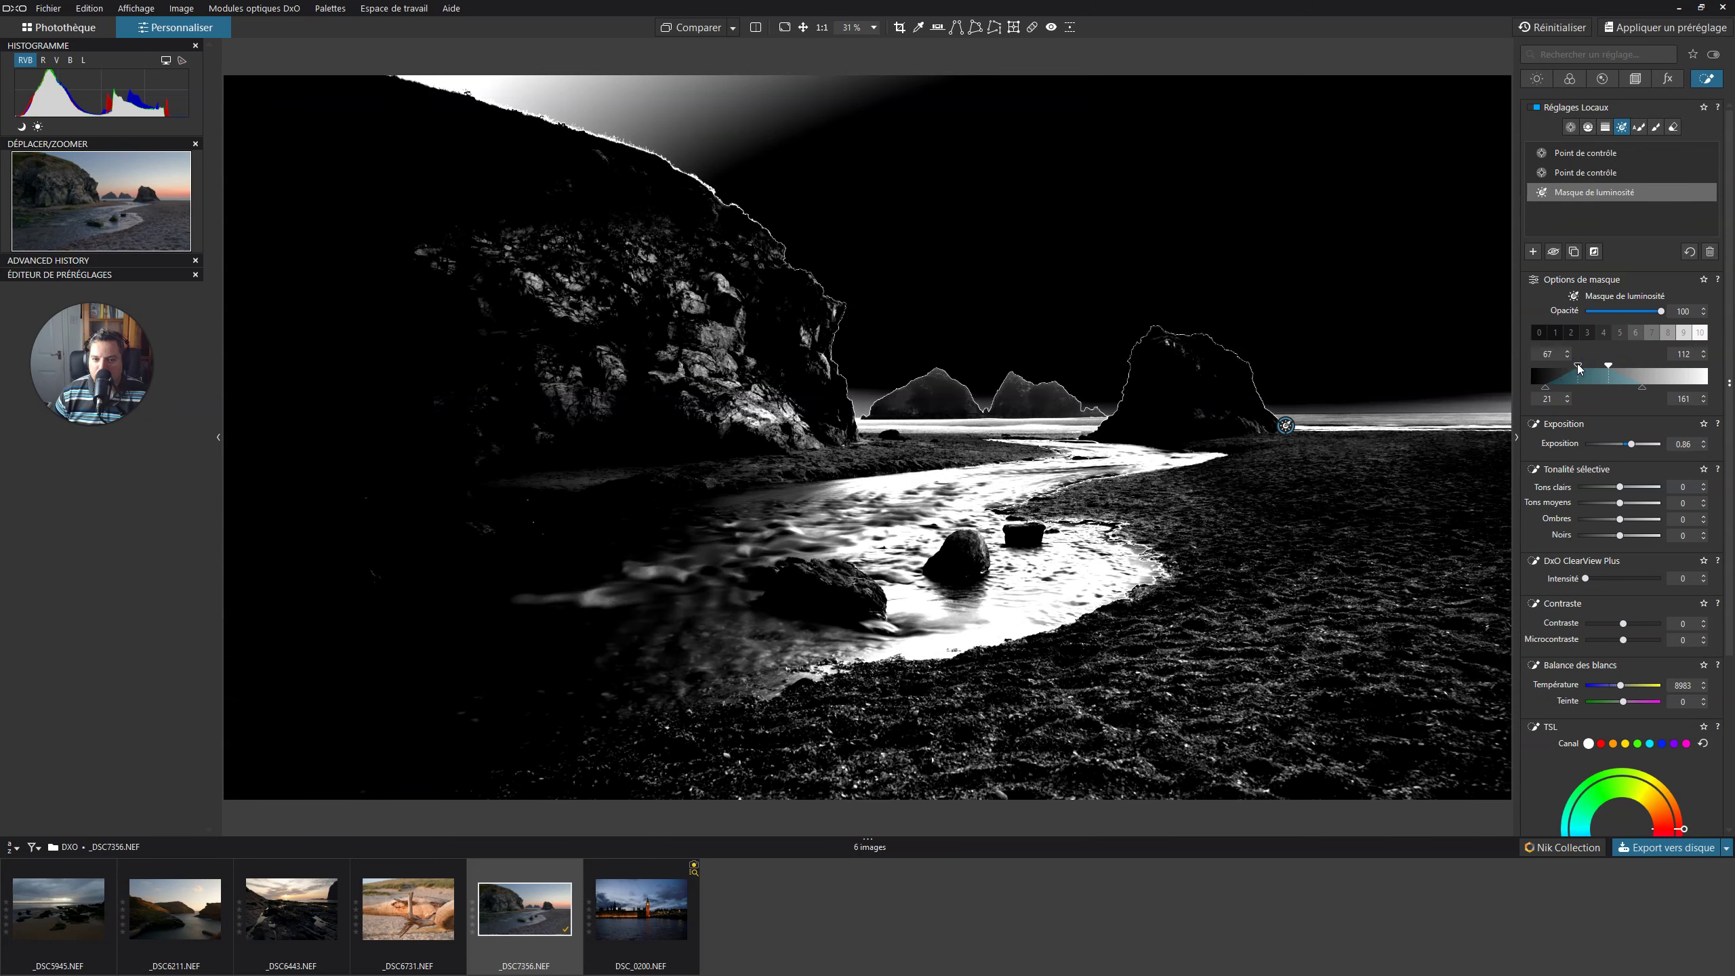
left_click_drag(1610, 367, 1606, 369)
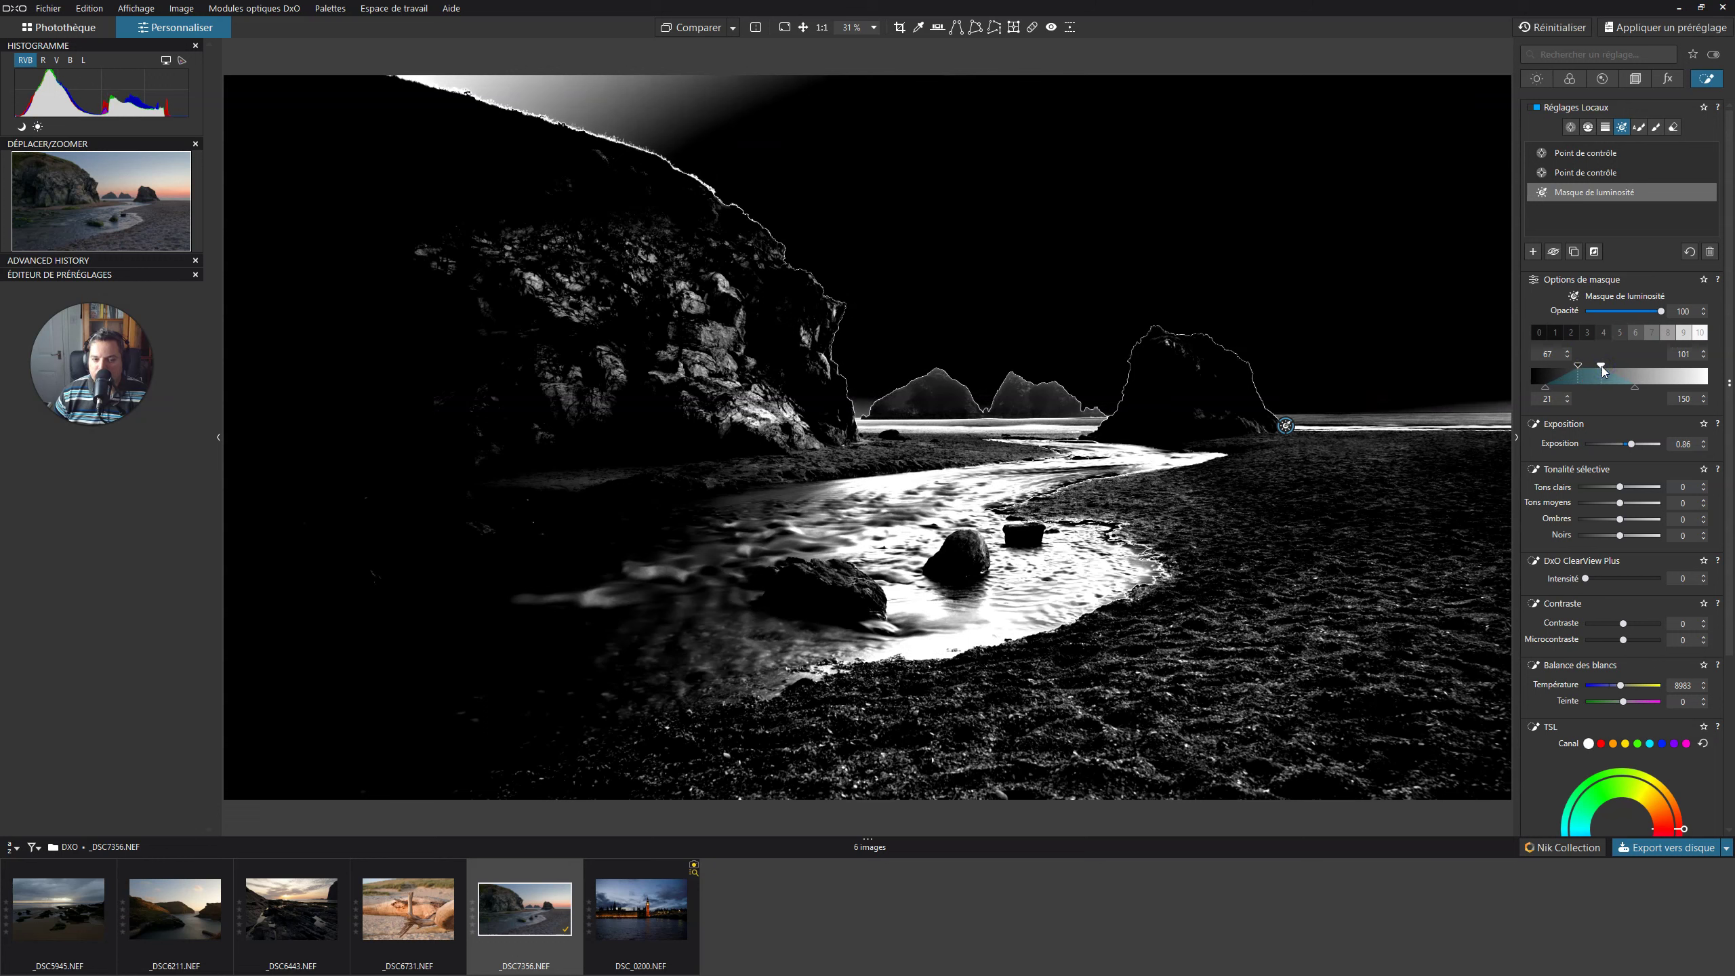
left_click_drag(1583, 371, 1572, 372)
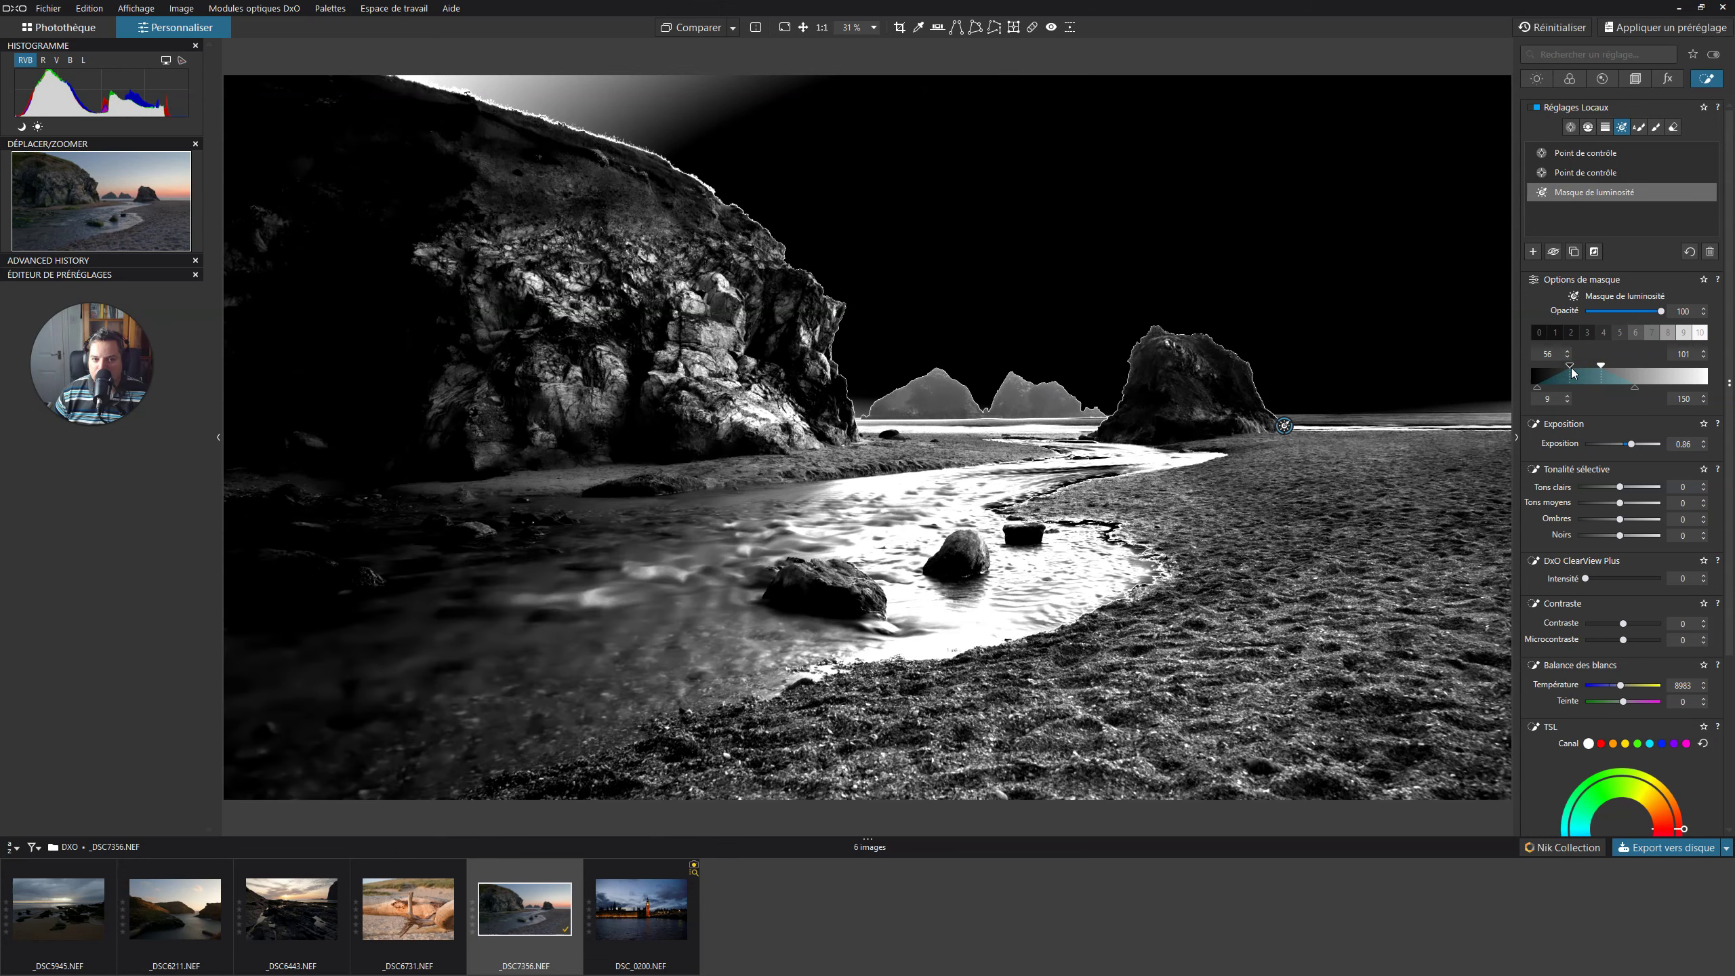
left_click(1635, 389)
left_click_drag(1623, 389, 1609, 386)
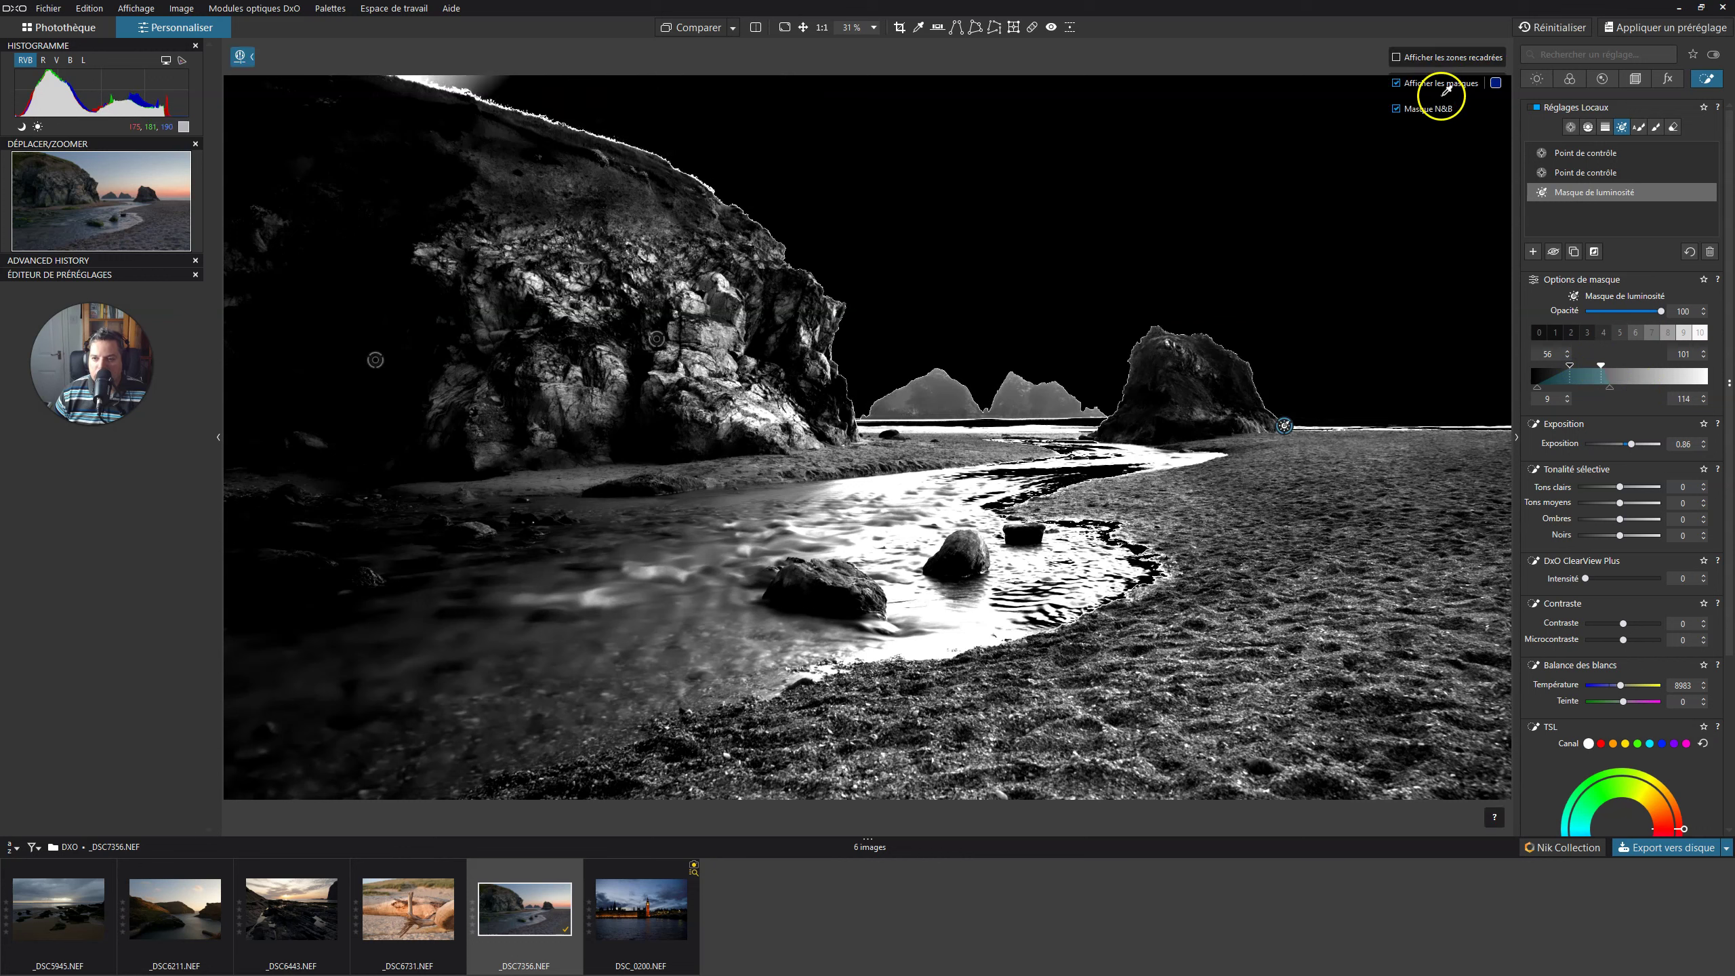
left_click(1397, 109)
left_click(1395, 83)
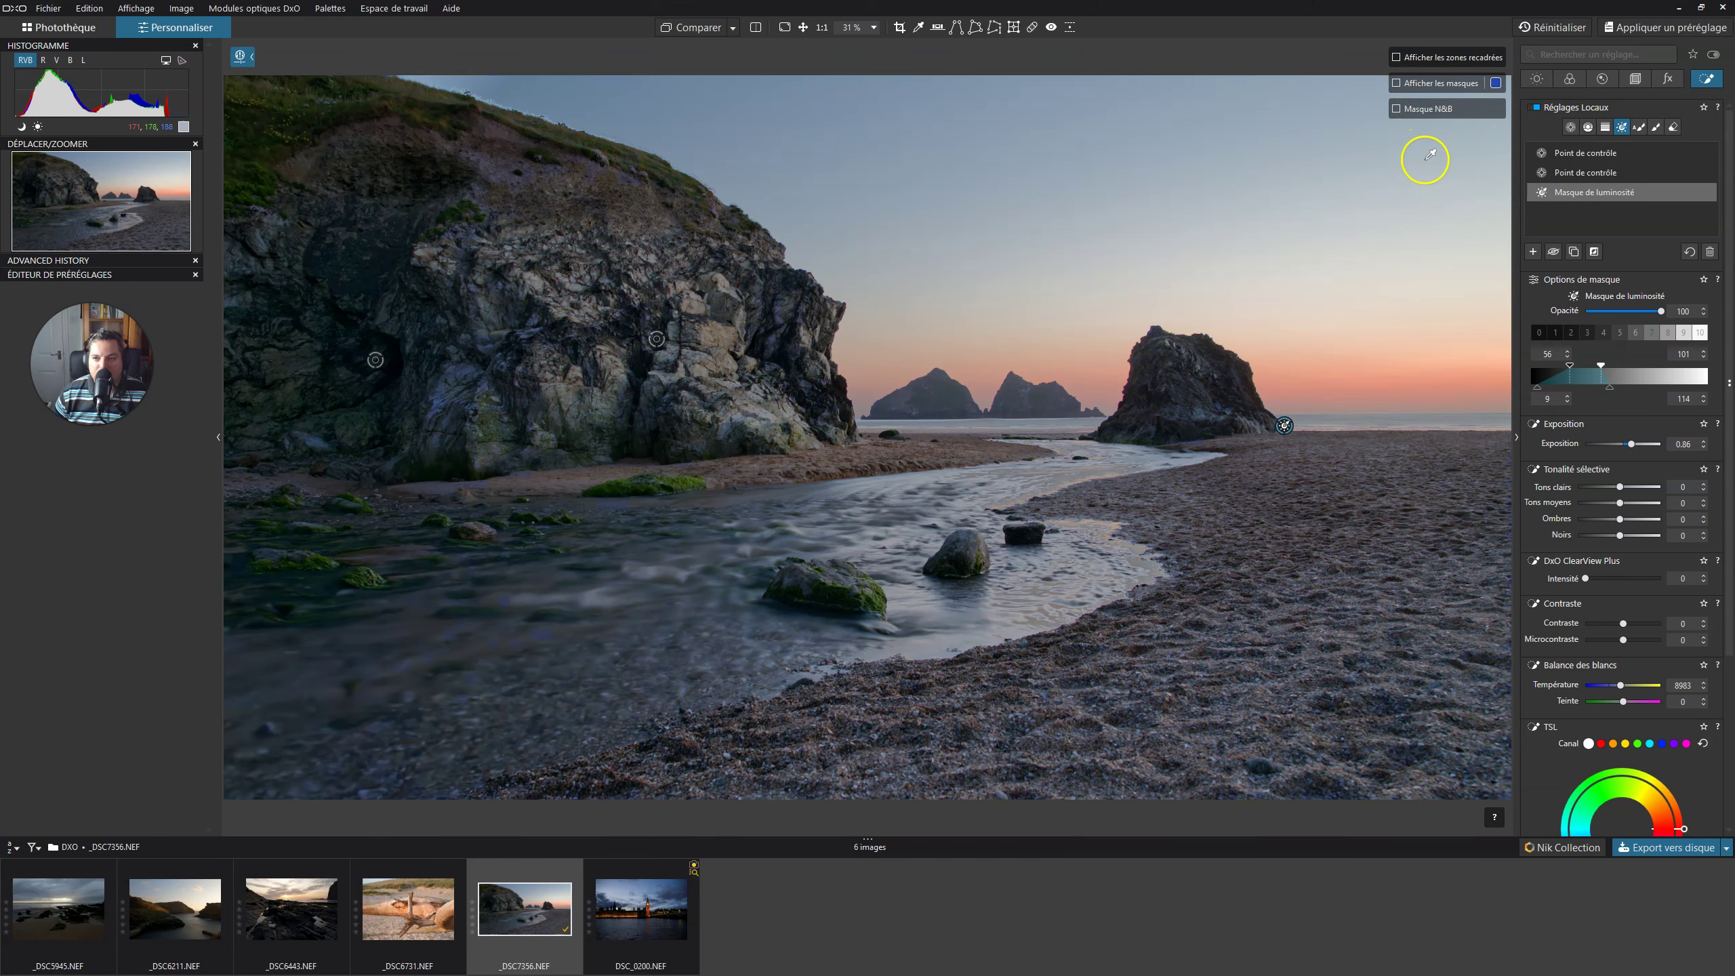
Erase the luminosity mask along the cliff's grassy ridge and the adjoining sky in black and white view, and hide the mask displays
left_click(1674, 129)
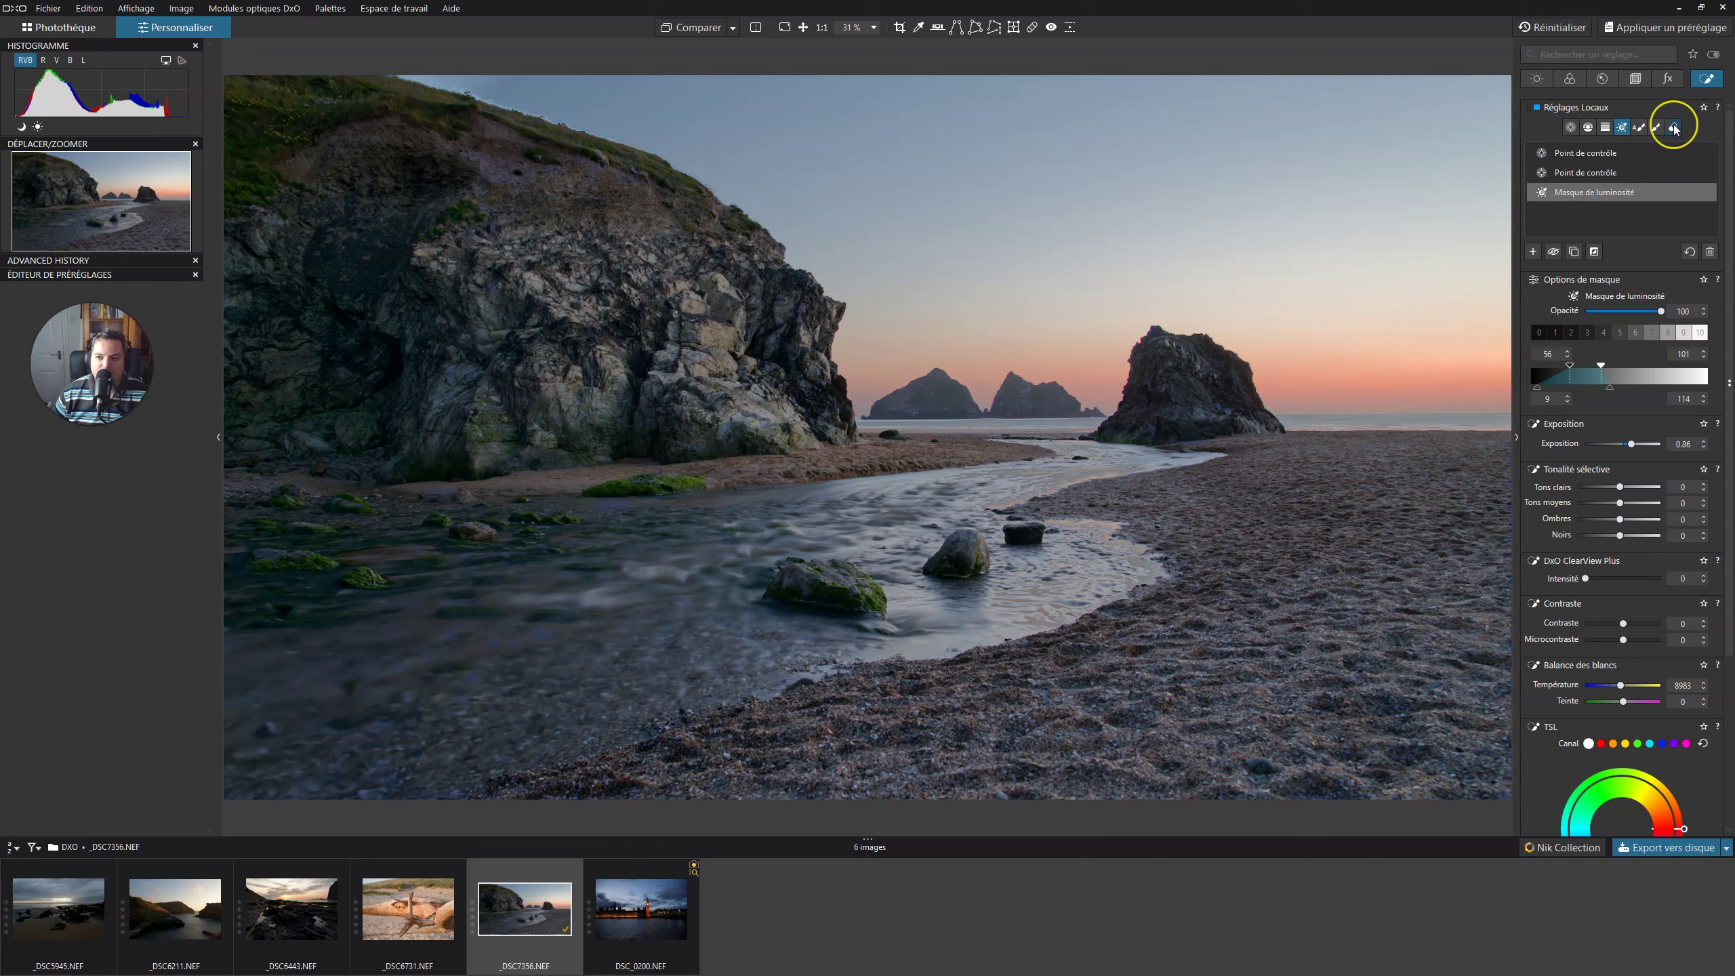
left_click(1674, 129)
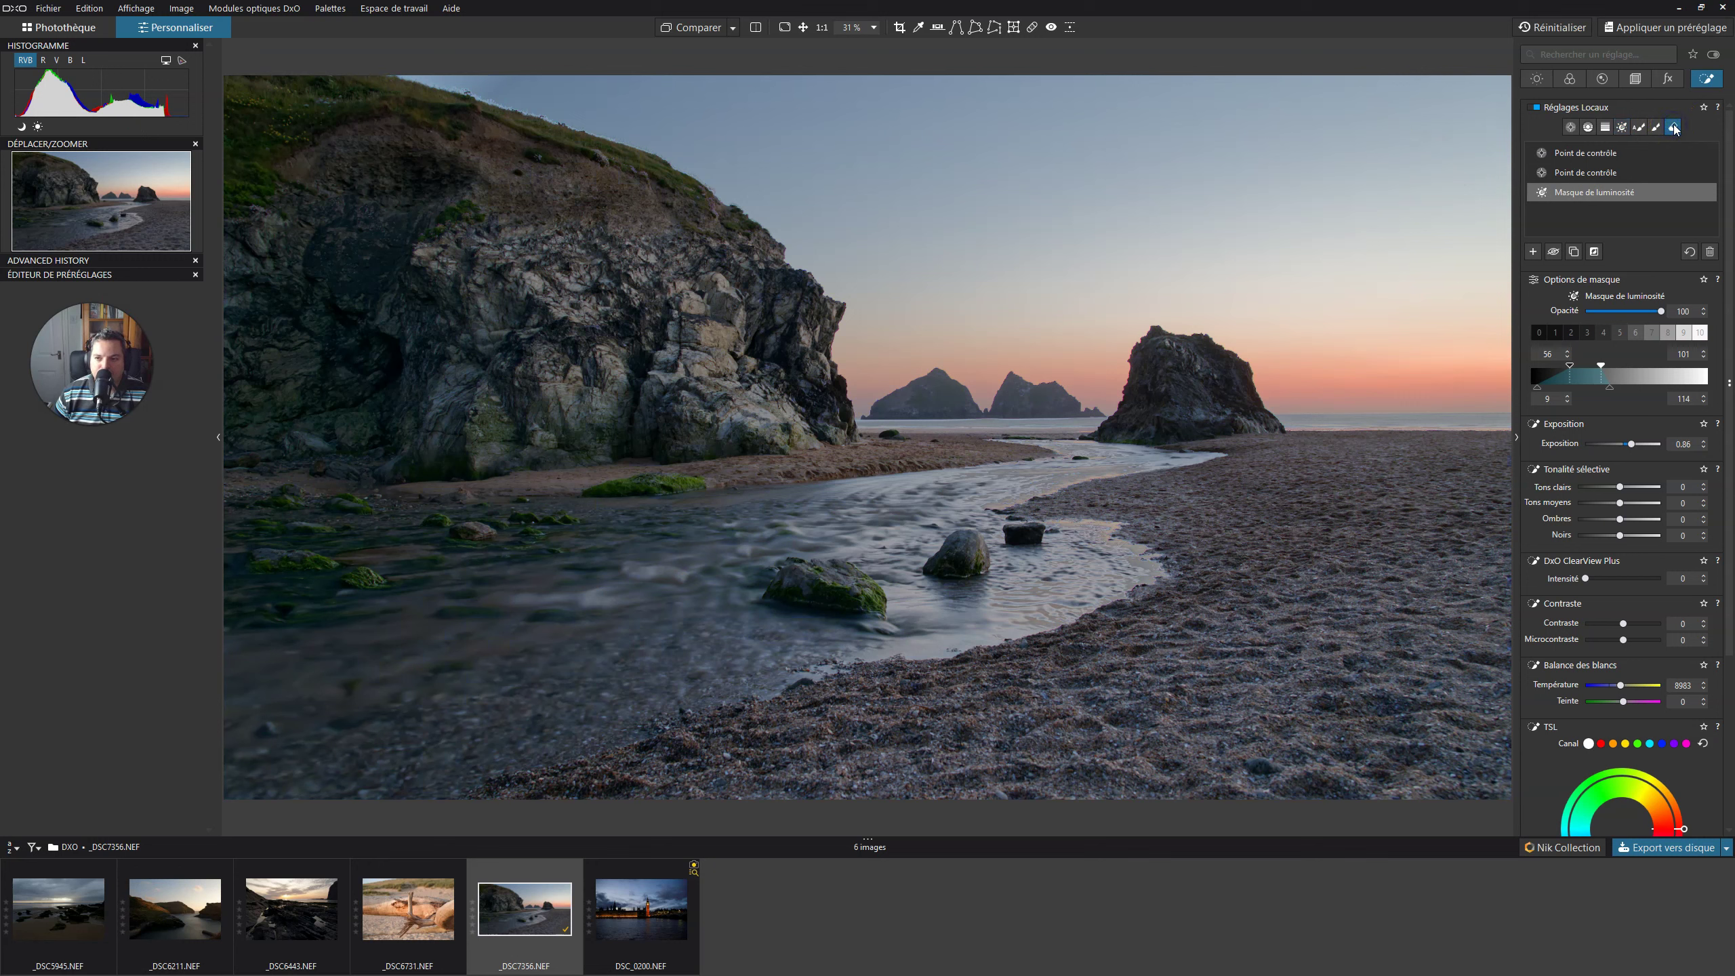
mouse_move(965, 279)
left_mouse_down()
mouse_move(930, 259)
mouse_move(995, 288)
mouse_move(1412, 291)
left_mouse_up()
left_click(1396, 108)
left_click(1397, 84)
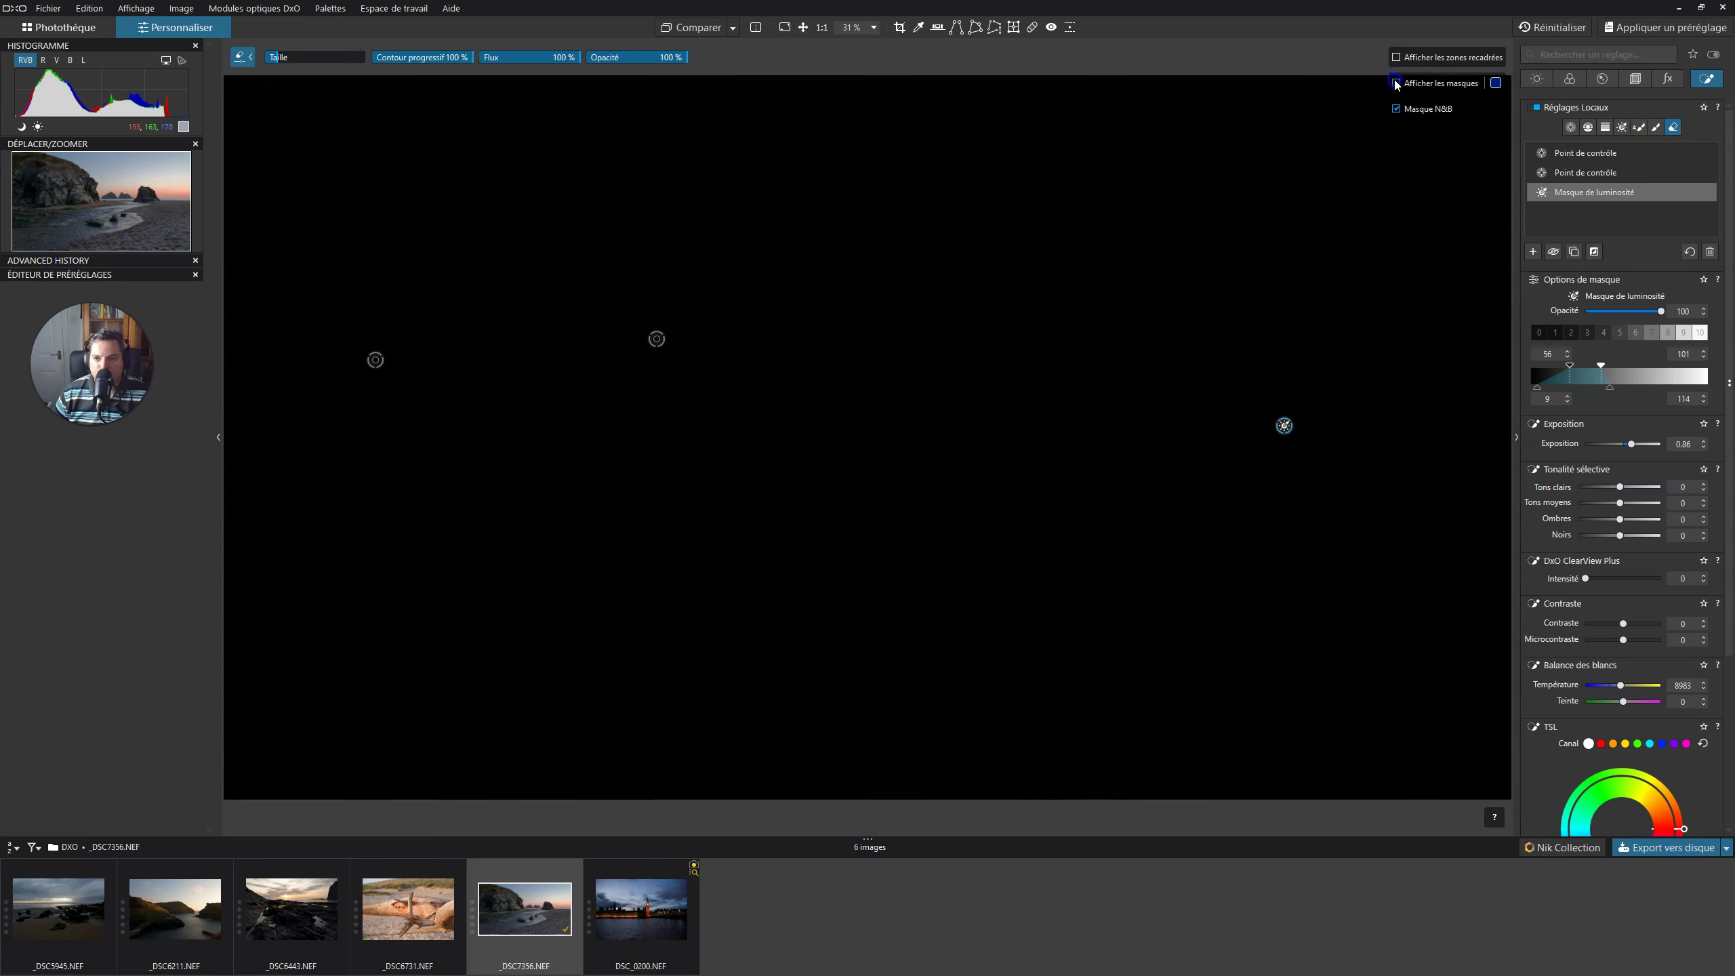
mouse_move(921, 167)
left_mouse_down()
mouse_move(544, 121)
mouse_move(592, 151)
mouse_move(469, 69)
mouse_move(382, 65)
left_mouse_up()
mouse_move(618, 140)
left_mouse_down()
mouse_move(827, 233)
mouse_move(776, 216)
mouse_move(802, 239)
left_mouse_up()
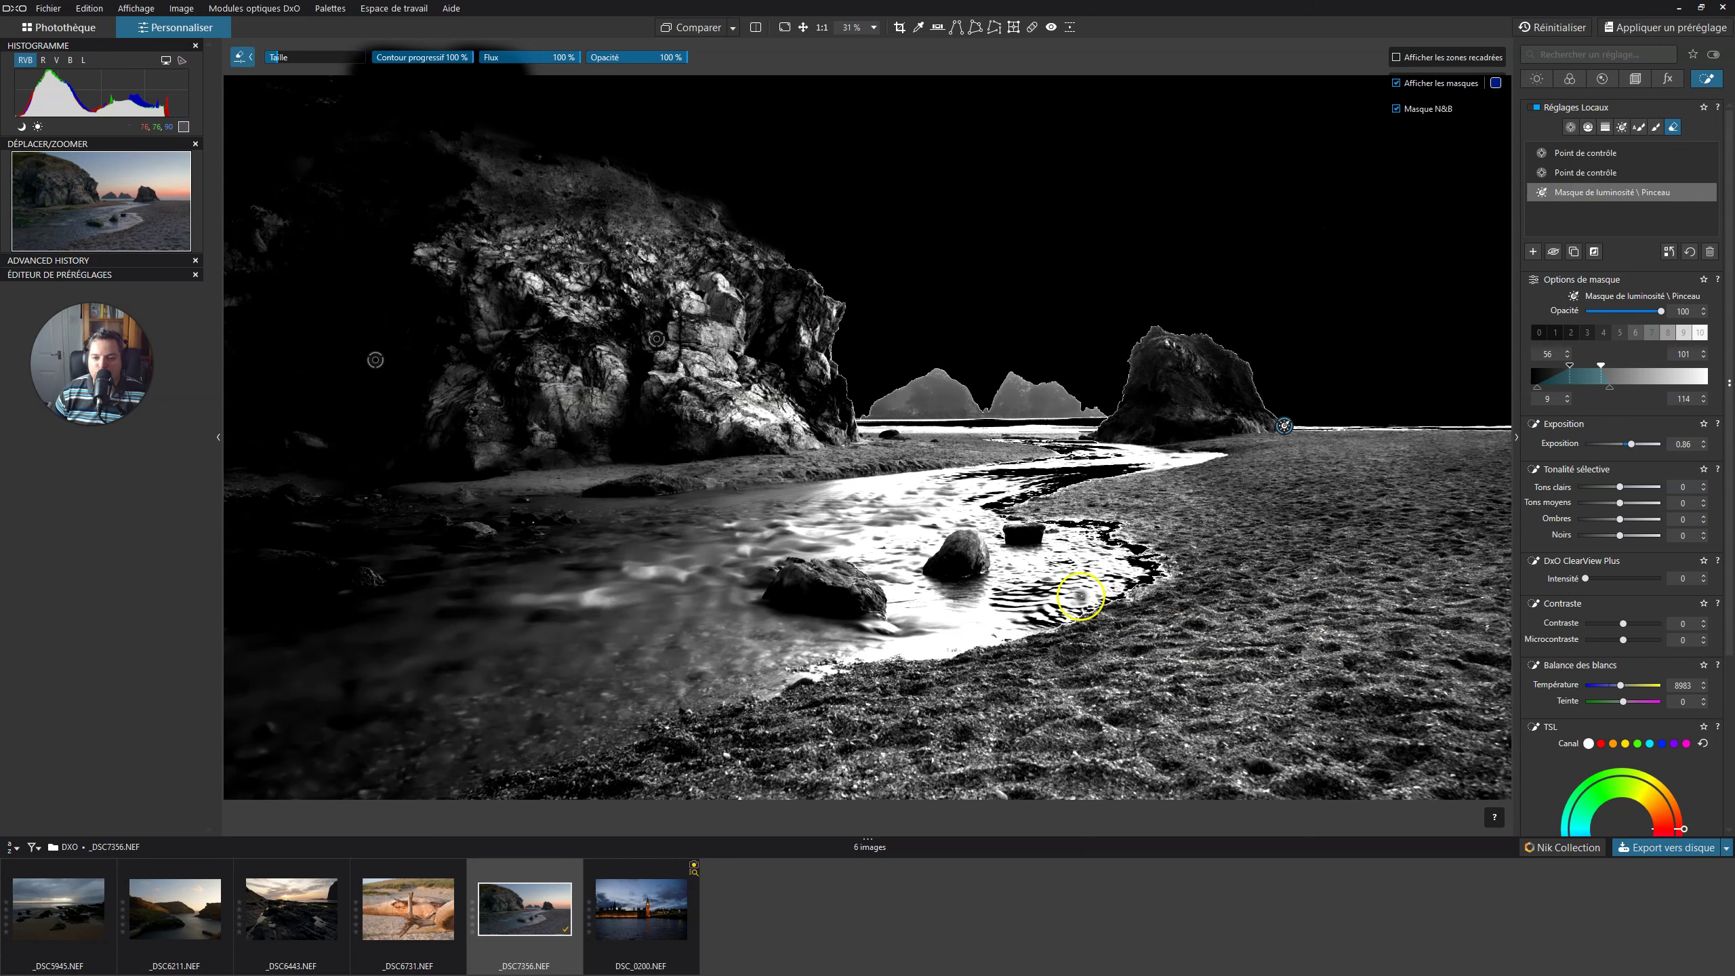
left_click(1397, 107)
left_click(1398, 82)
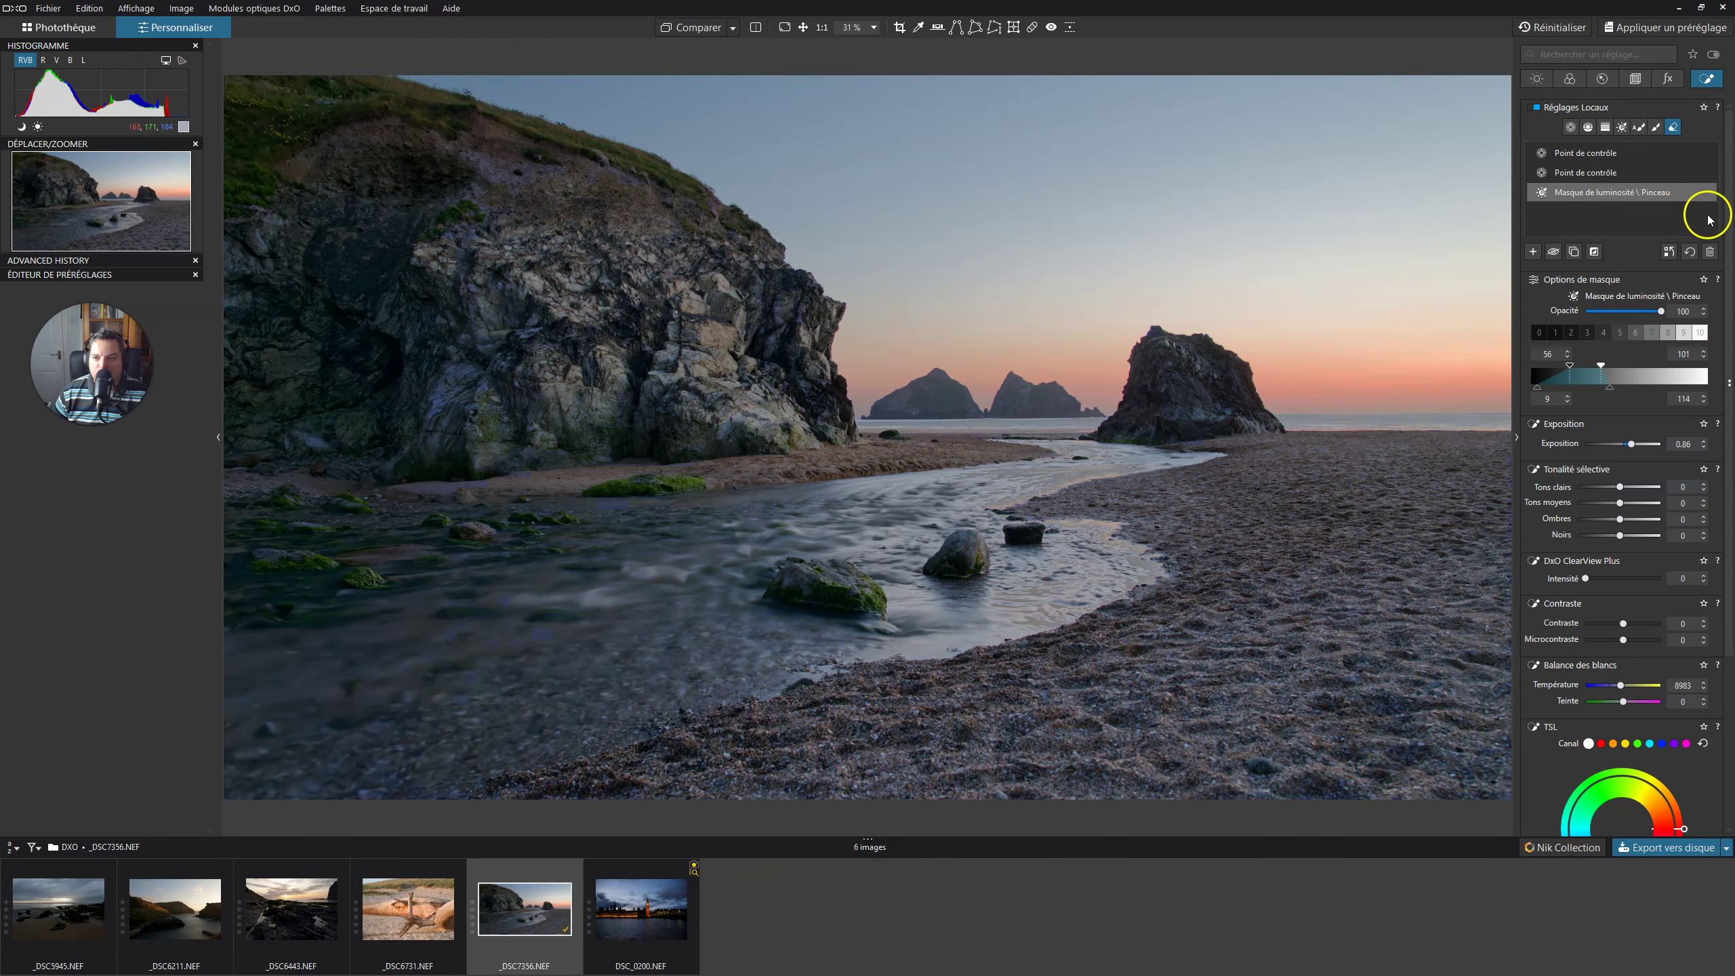
Replace the luminosity mask with a new one sampled from the sky, and display it in black and white
left_click(1709, 251)
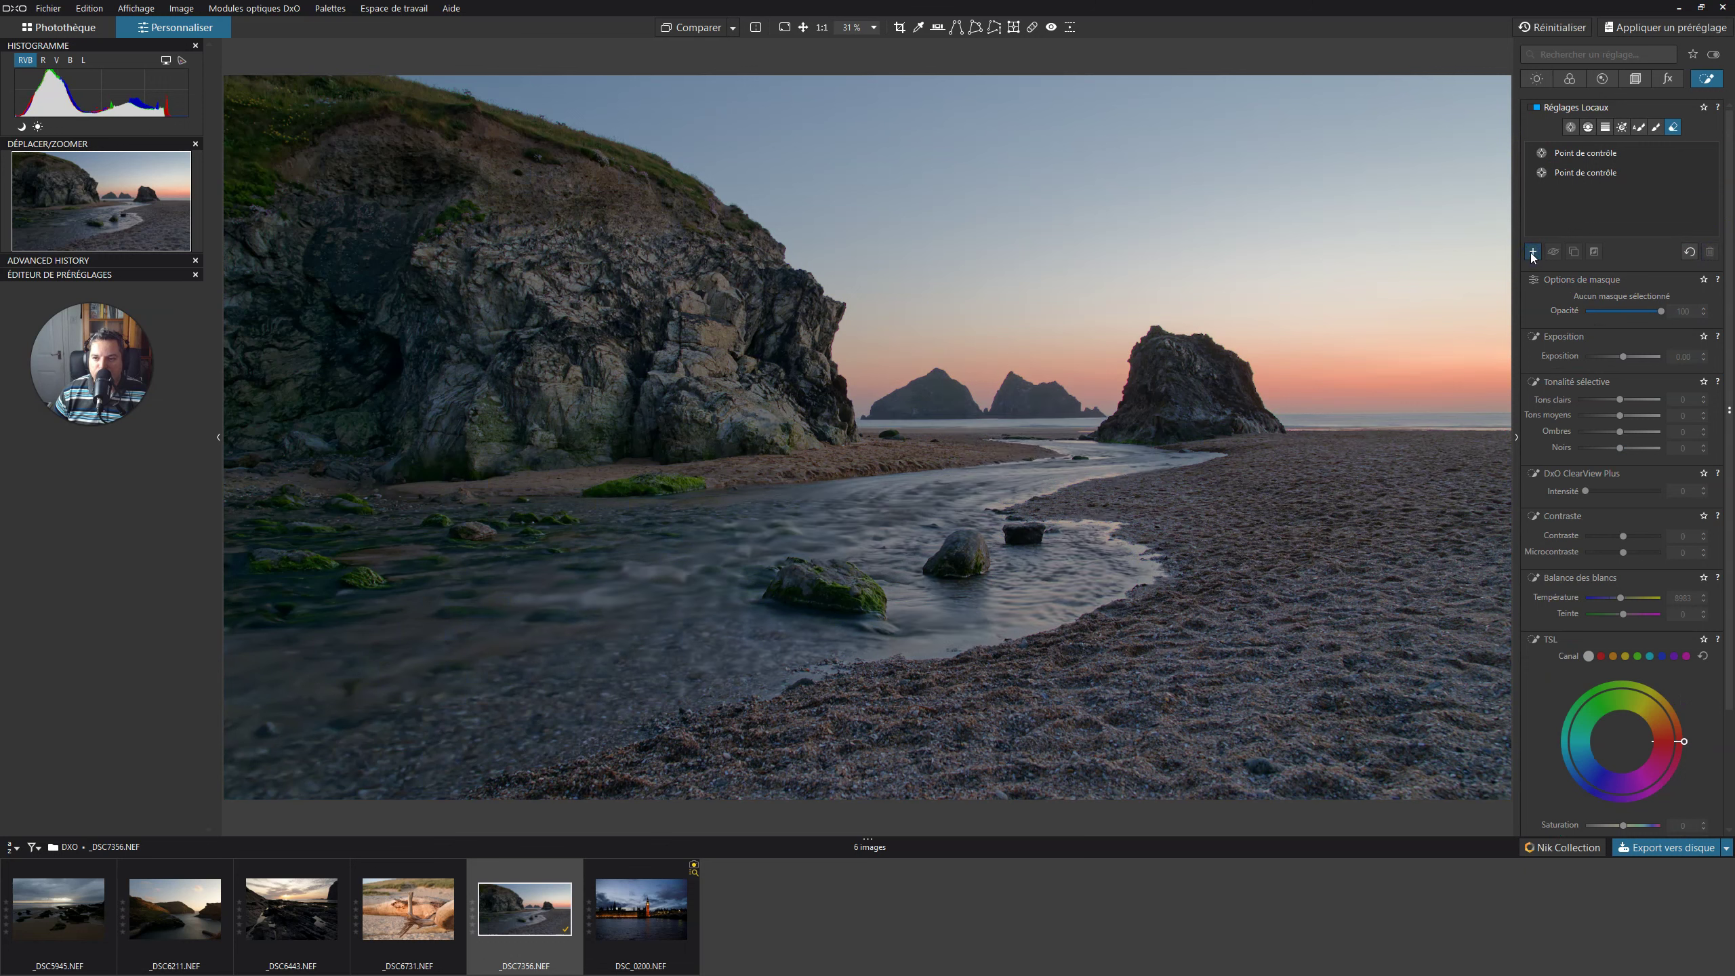
left_click(1623, 129)
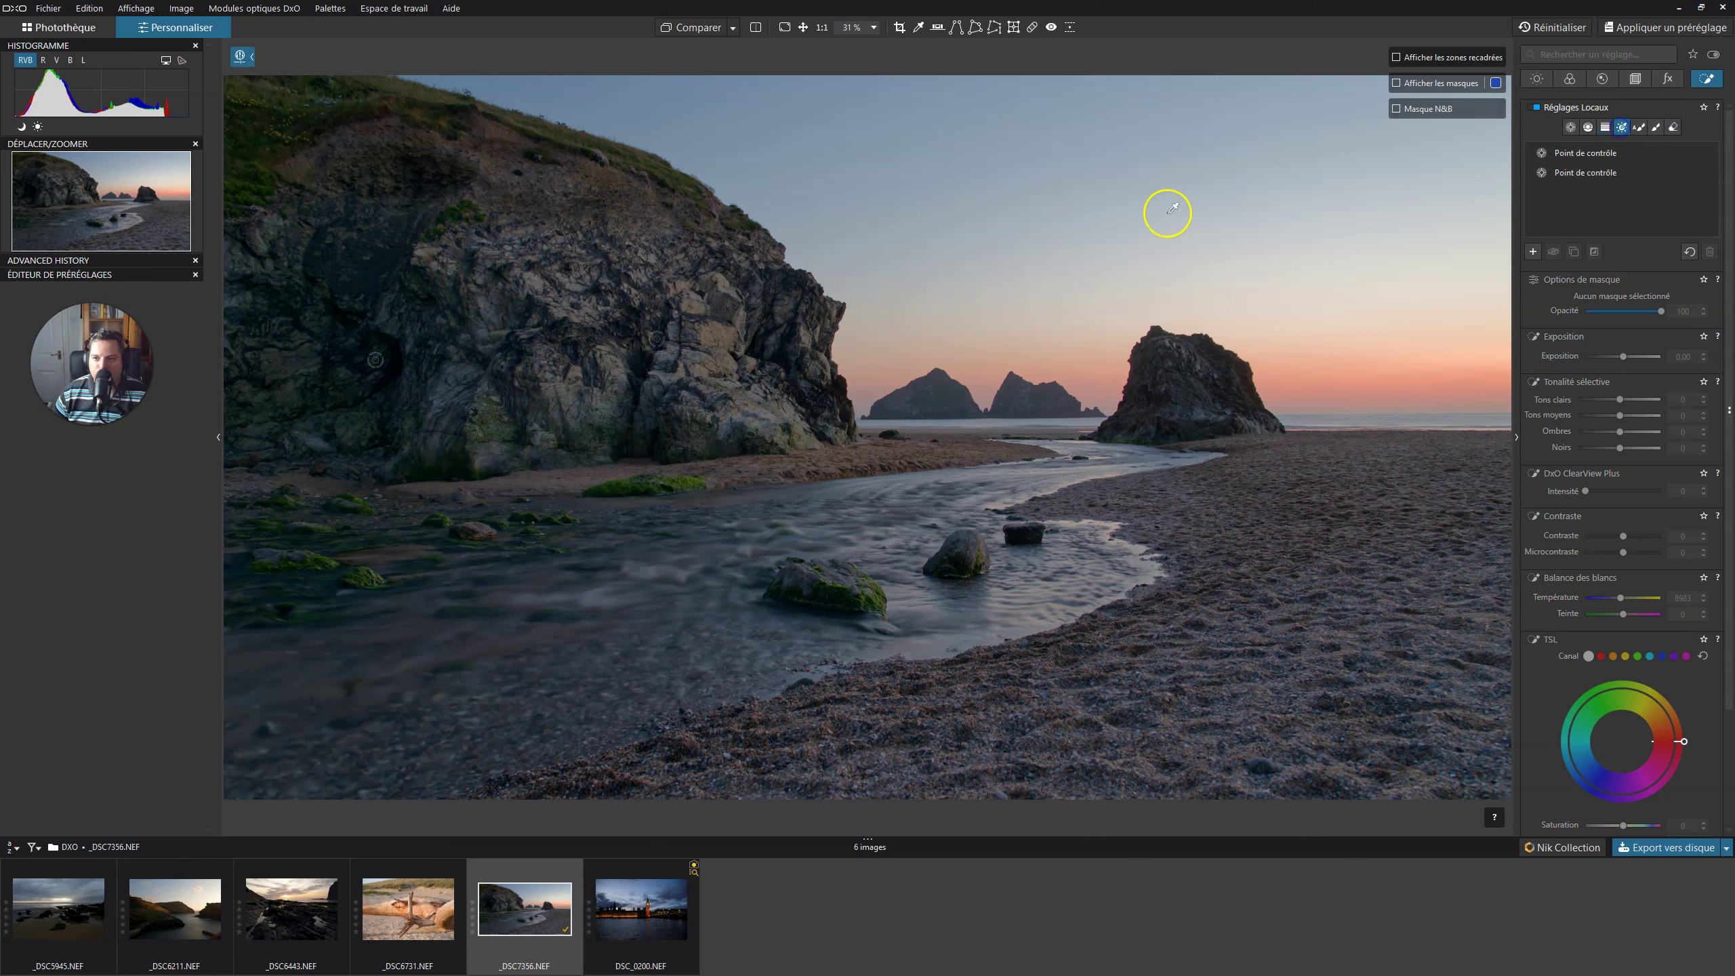
left_click(1269, 224)
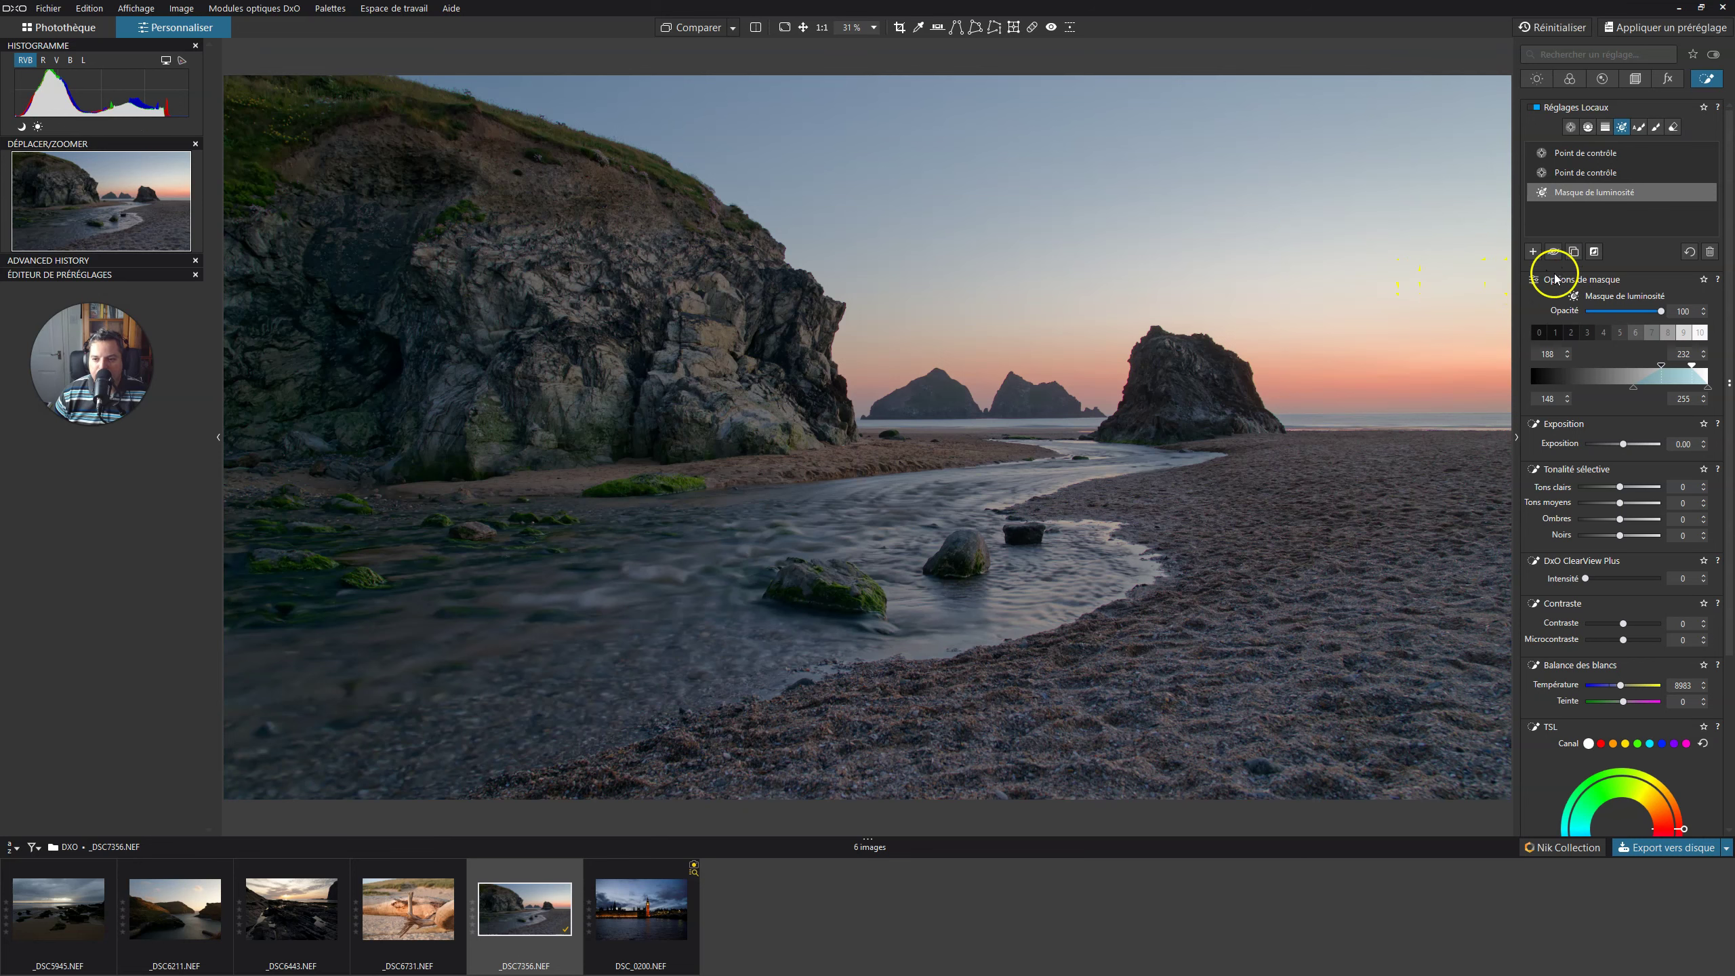
left_click(1396, 83)
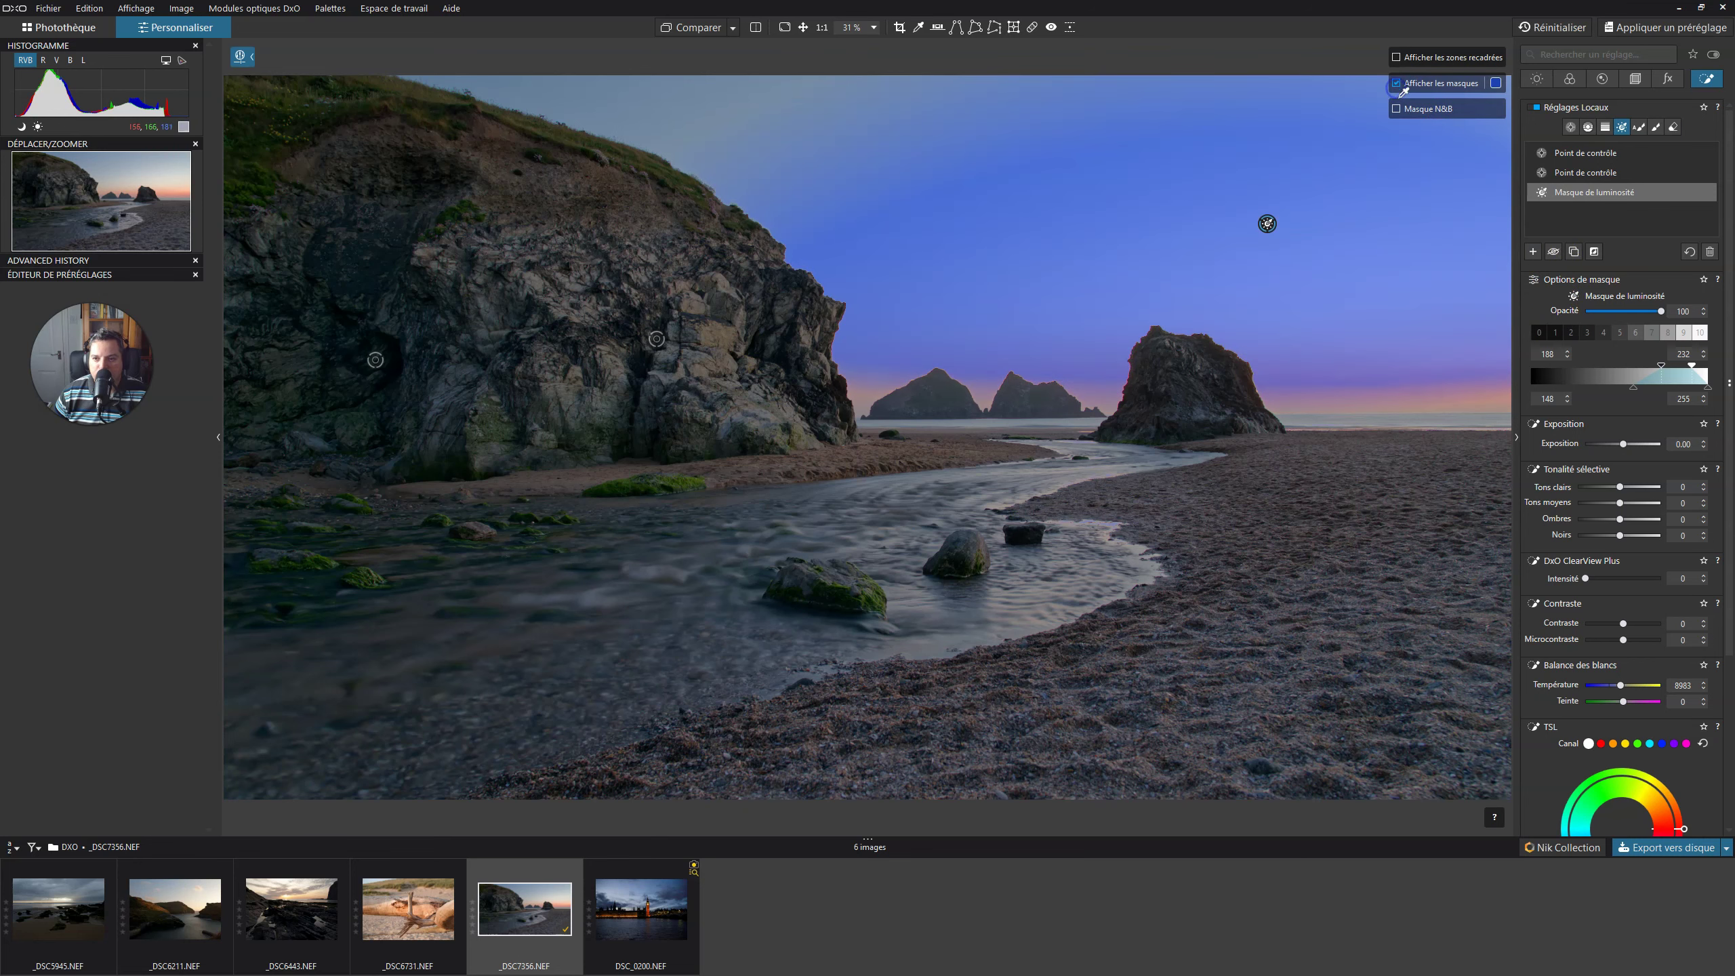
left_click(1398, 108)
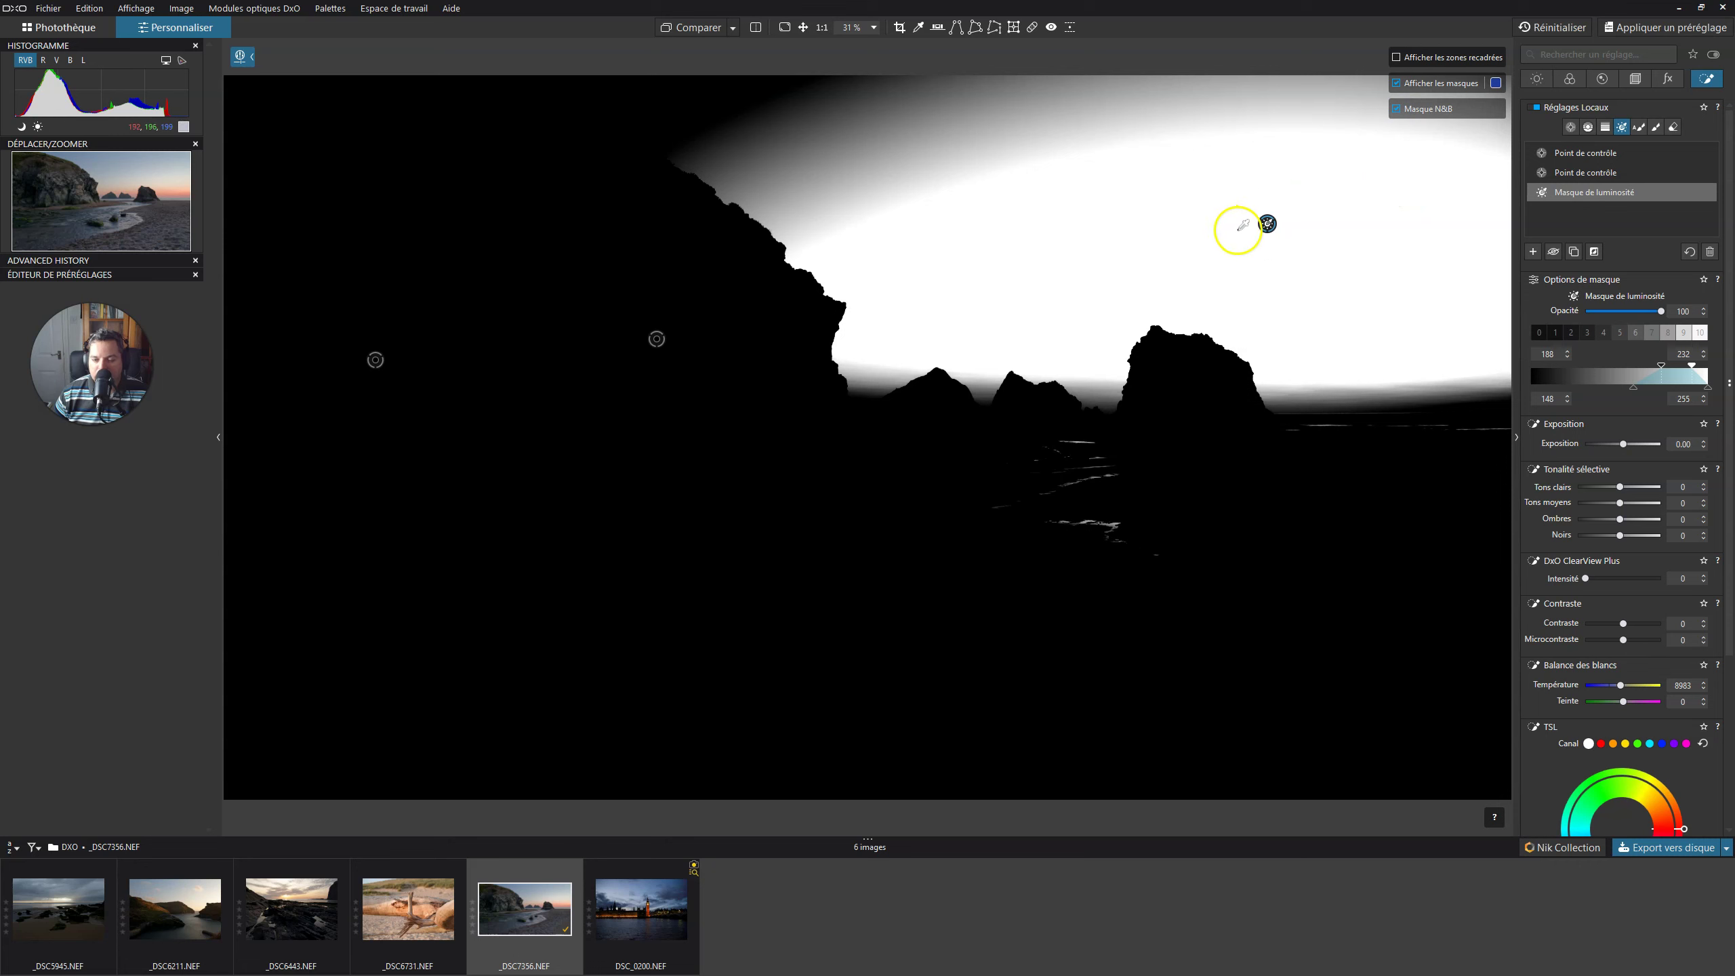
Move the mask's sampling point to just above the sea stack and set the luminosity range to 224–249, with outer limits of 187 and 255
left_click_drag(1678, 376, 1658, 381)
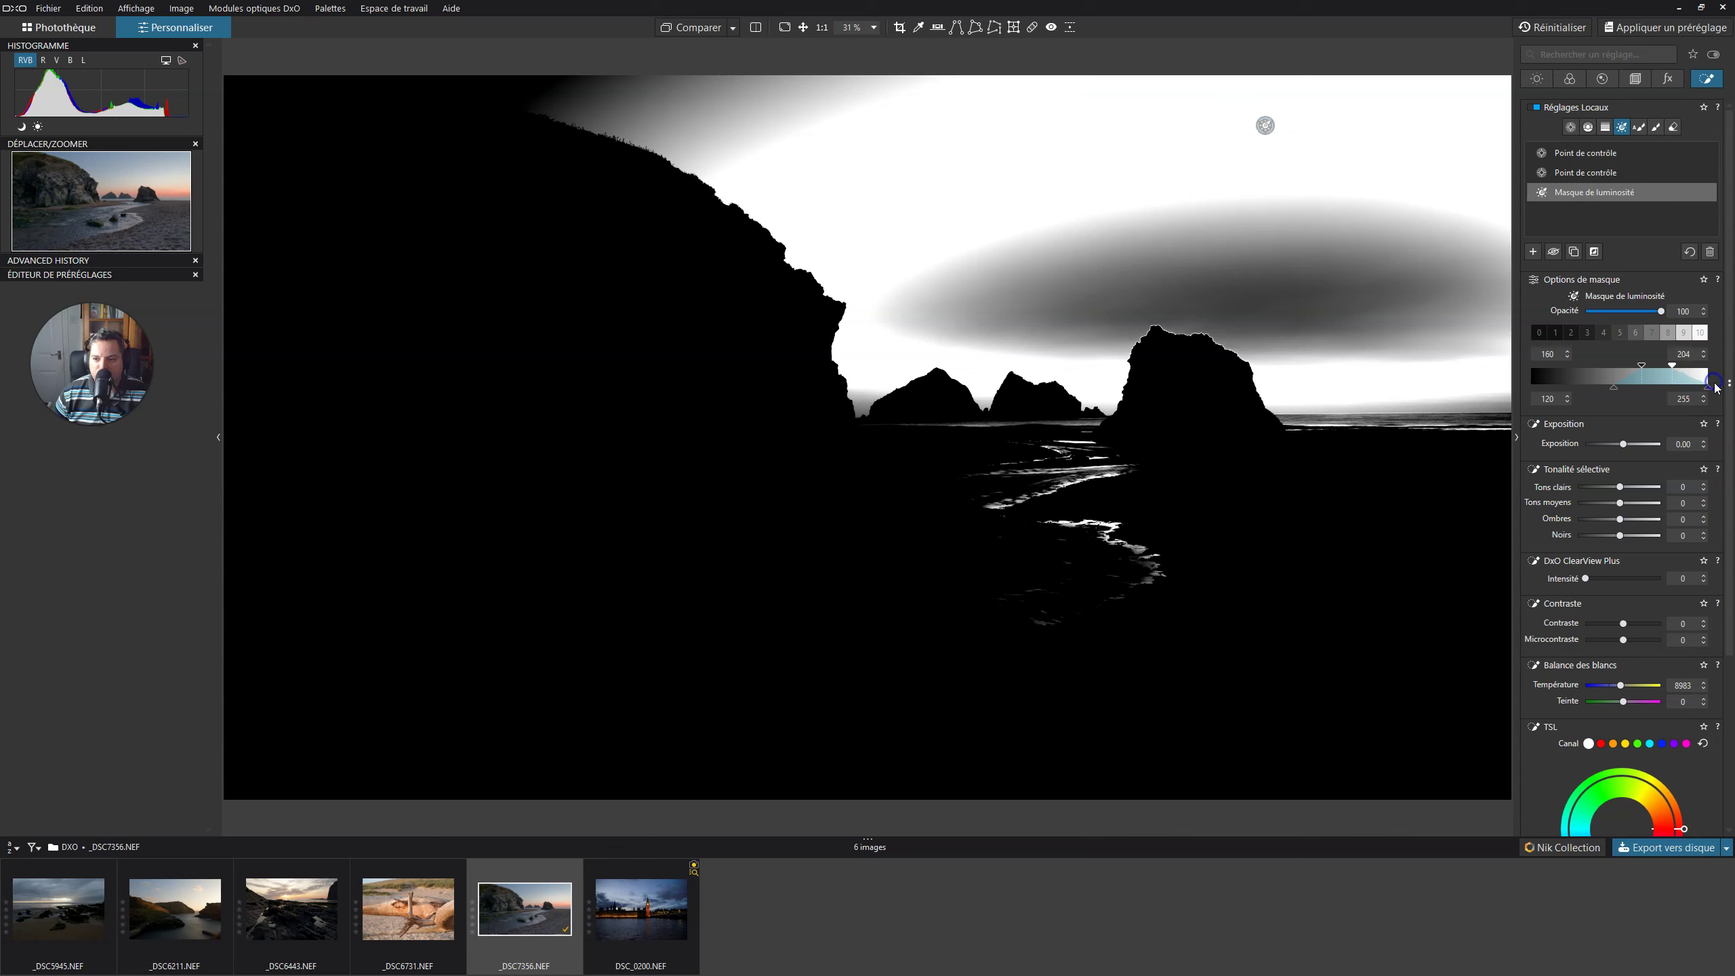
left_click_drag(1662, 377, 1671, 376)
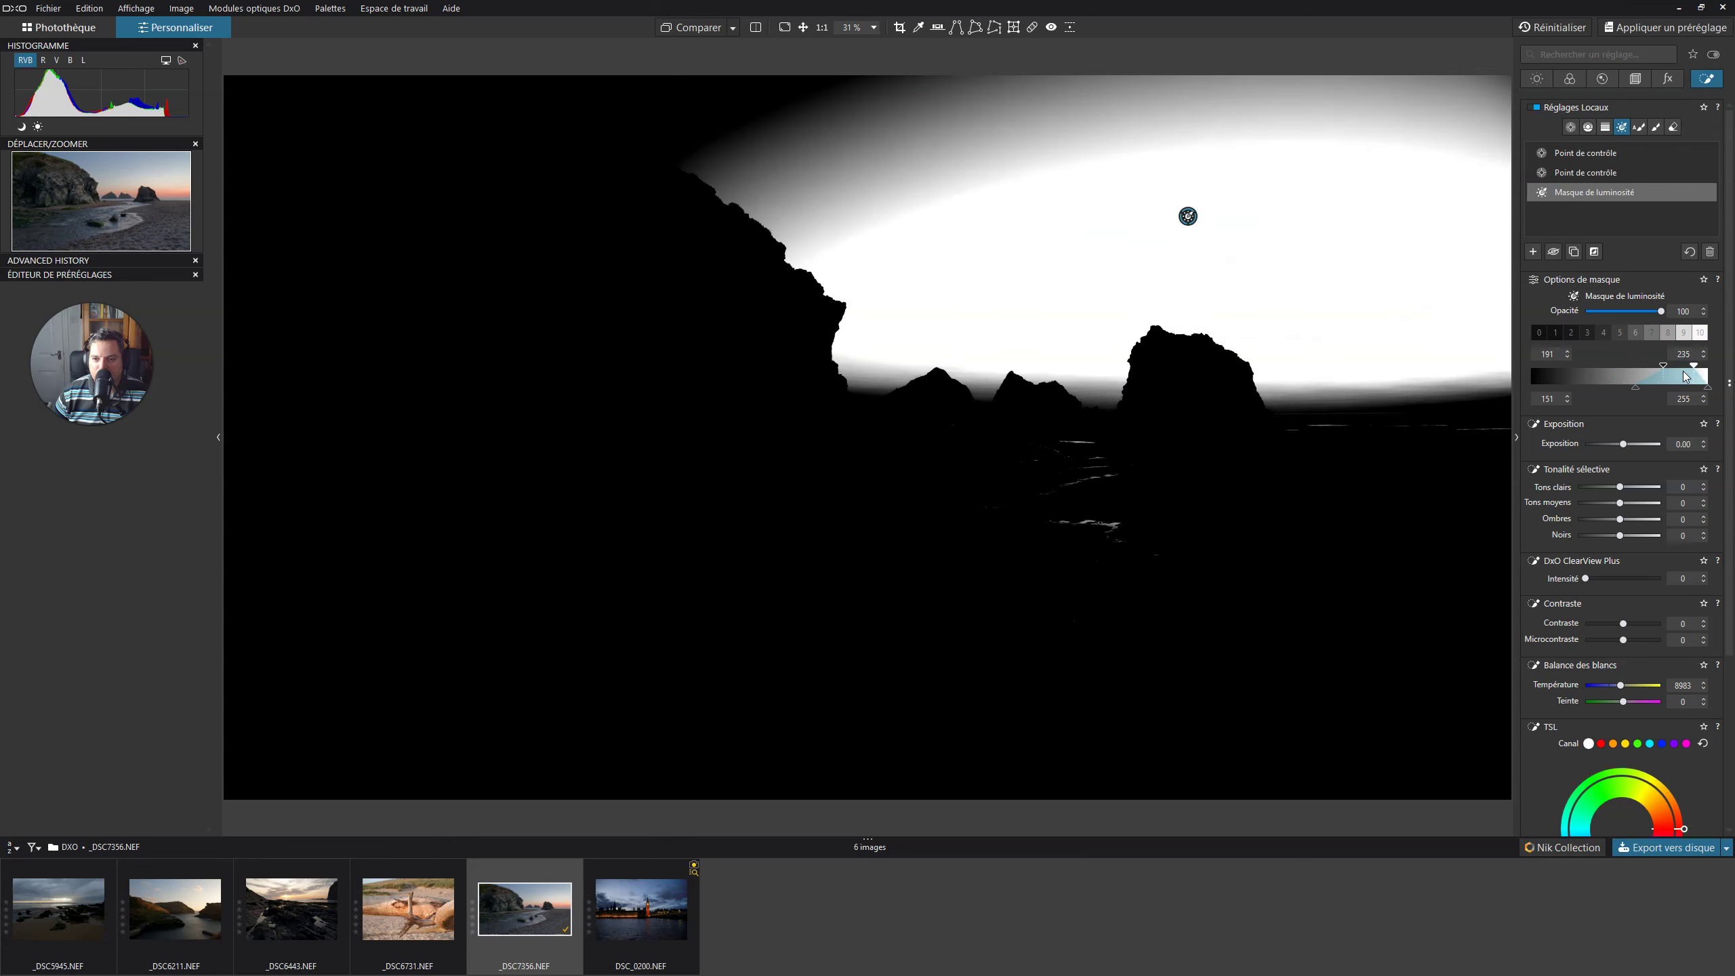
mouse_move(1697, 376)
left_mouse_down()
mouse_move(1730, 378)
mouse_move(1678, 377)
mouse_move(1694, 377)
left_mouse_up()
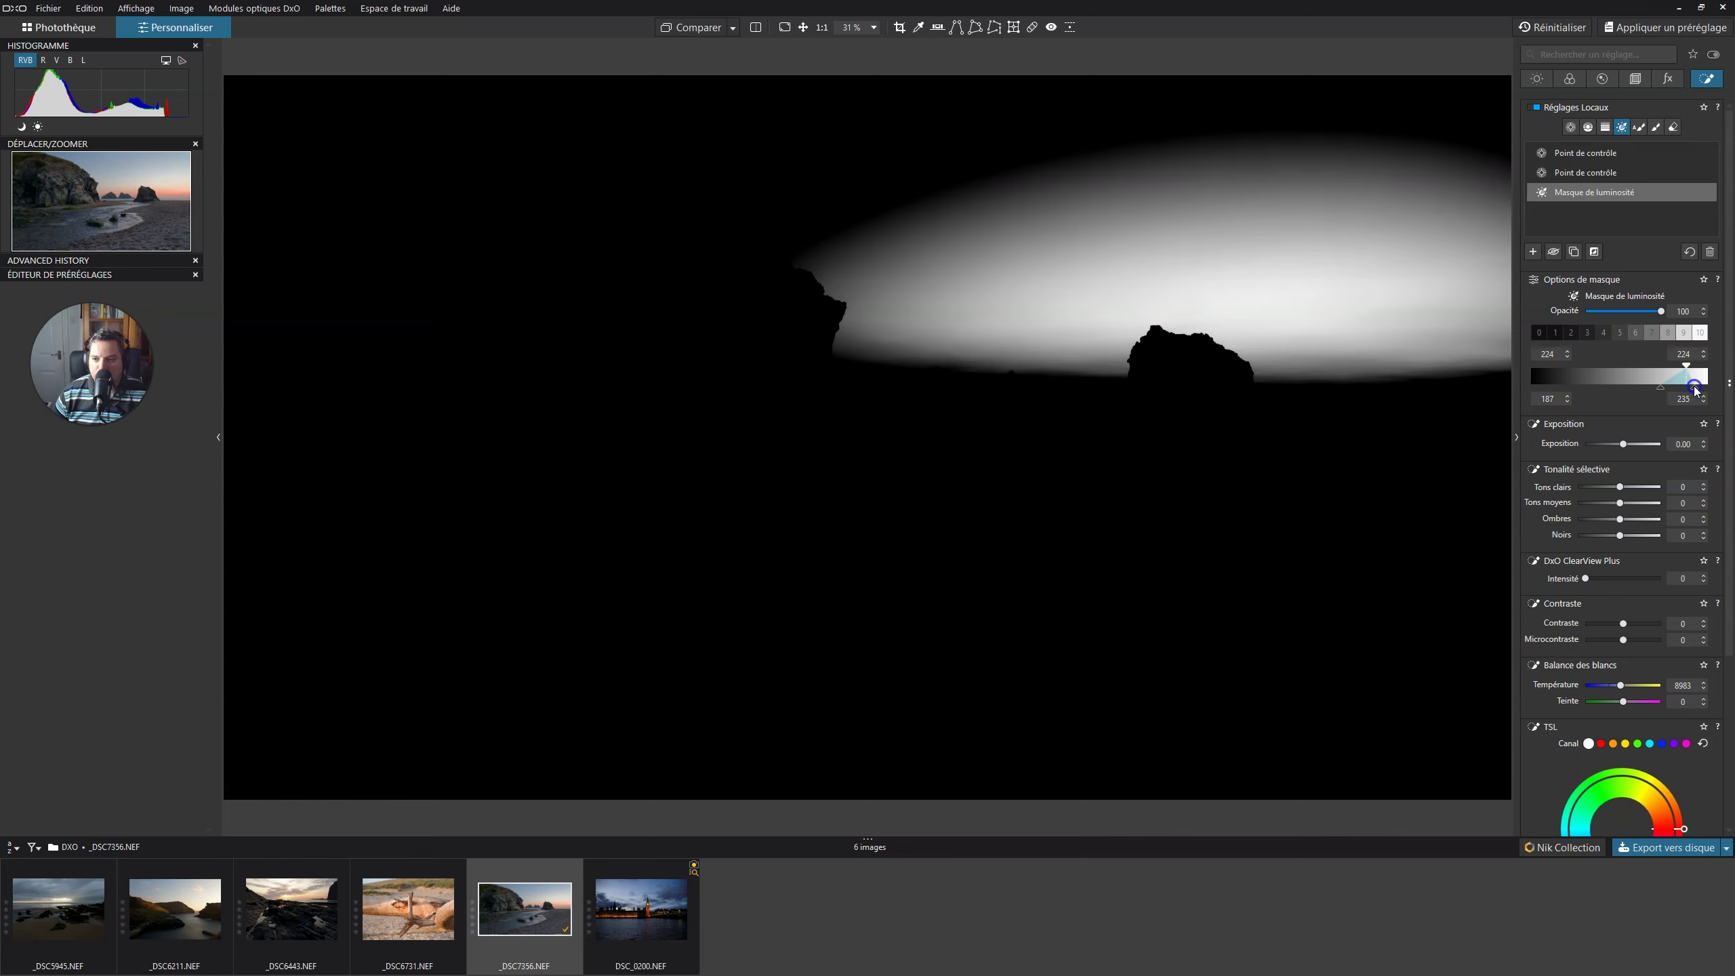
left_click(1684, 365)
left_click_drag(1687, 364, 1700, 370)
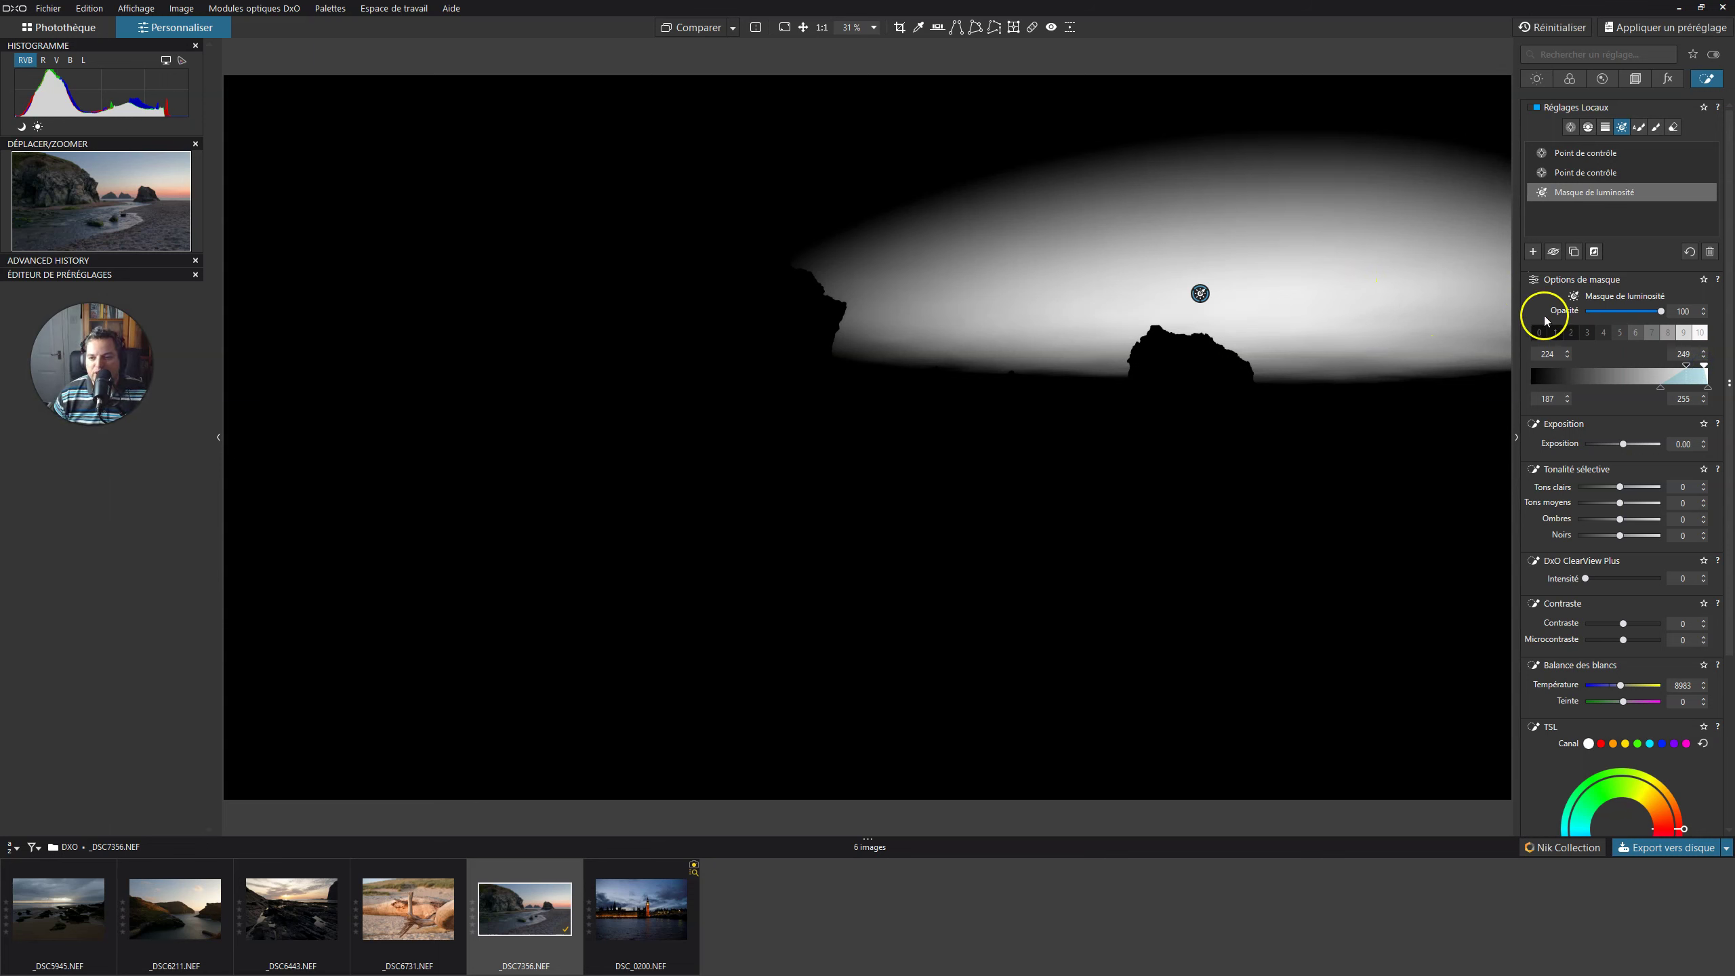
Hide the mask displays and lower the sky mask's Tons clairs to -40
left_click(1396, 86)
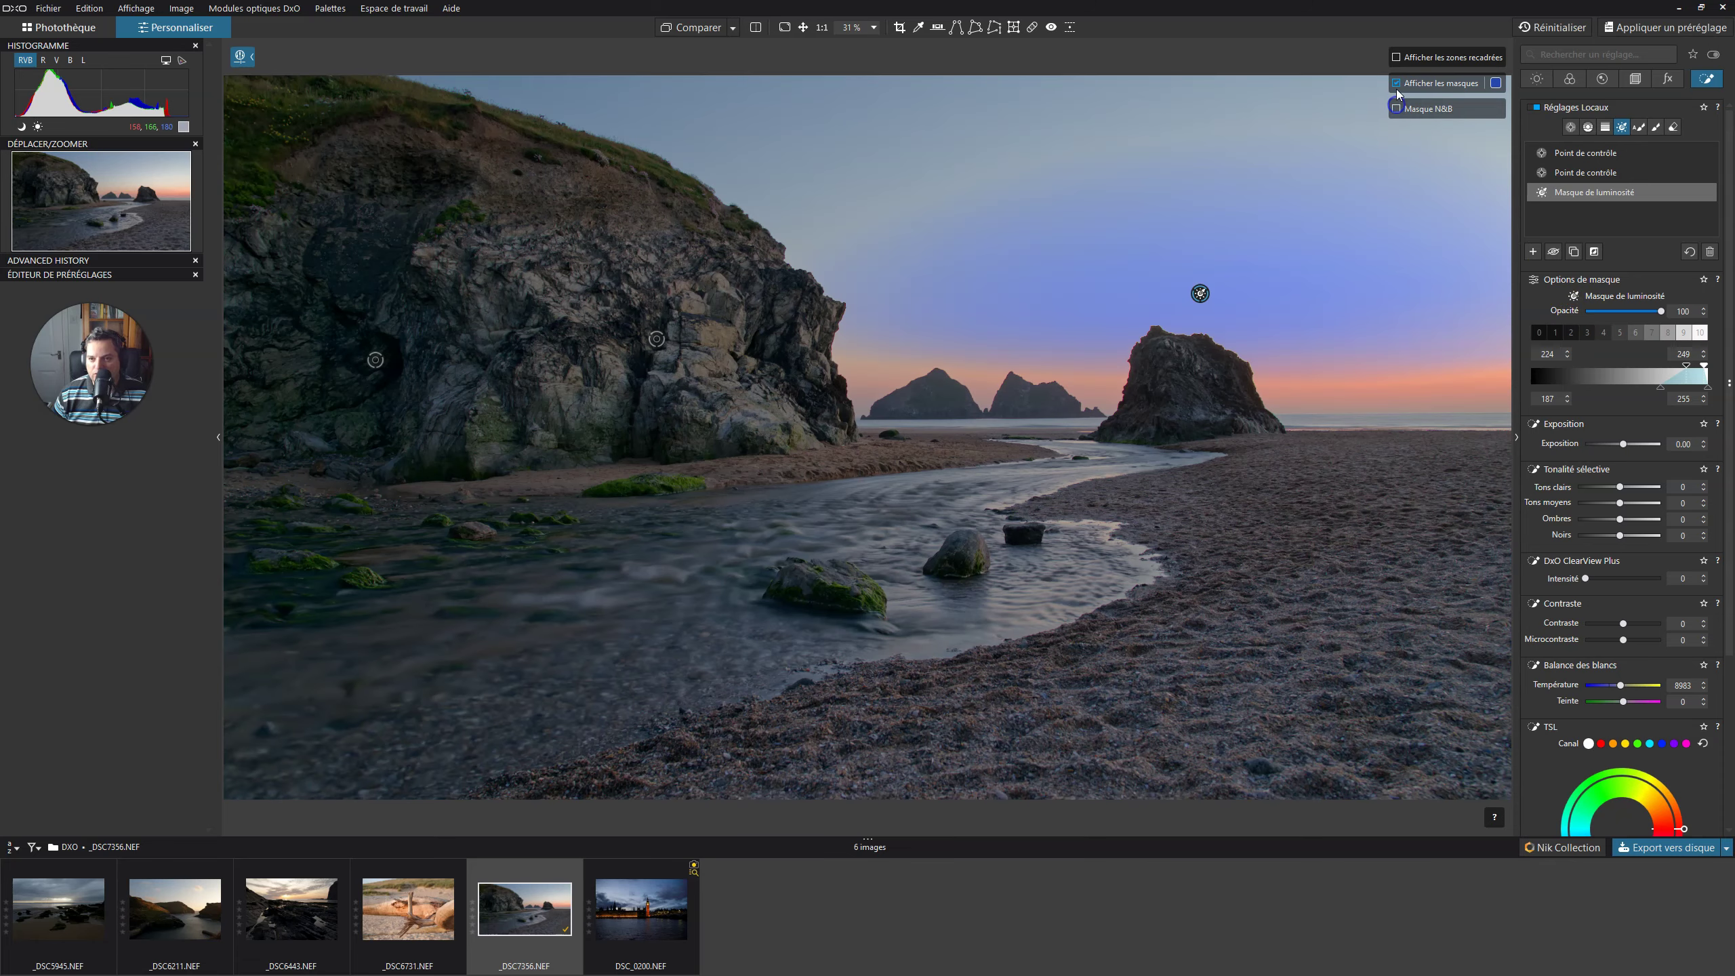
left_click(1396, 83)
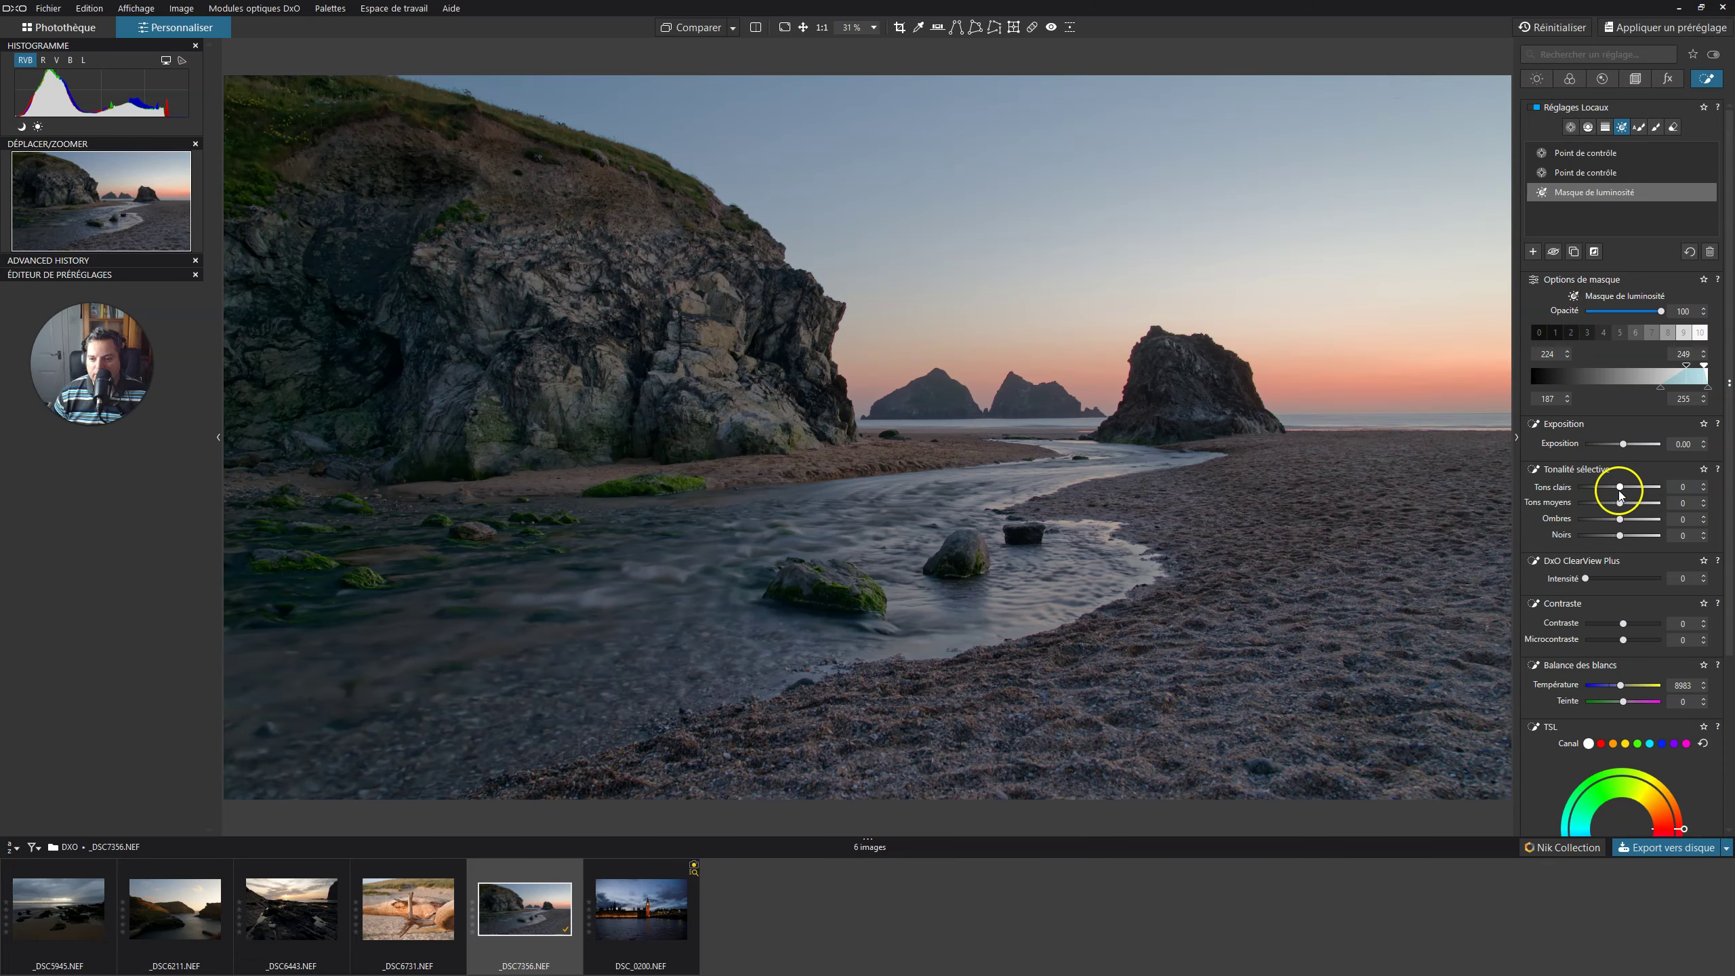
left_click_drag(1620, 488, 1598, 485)
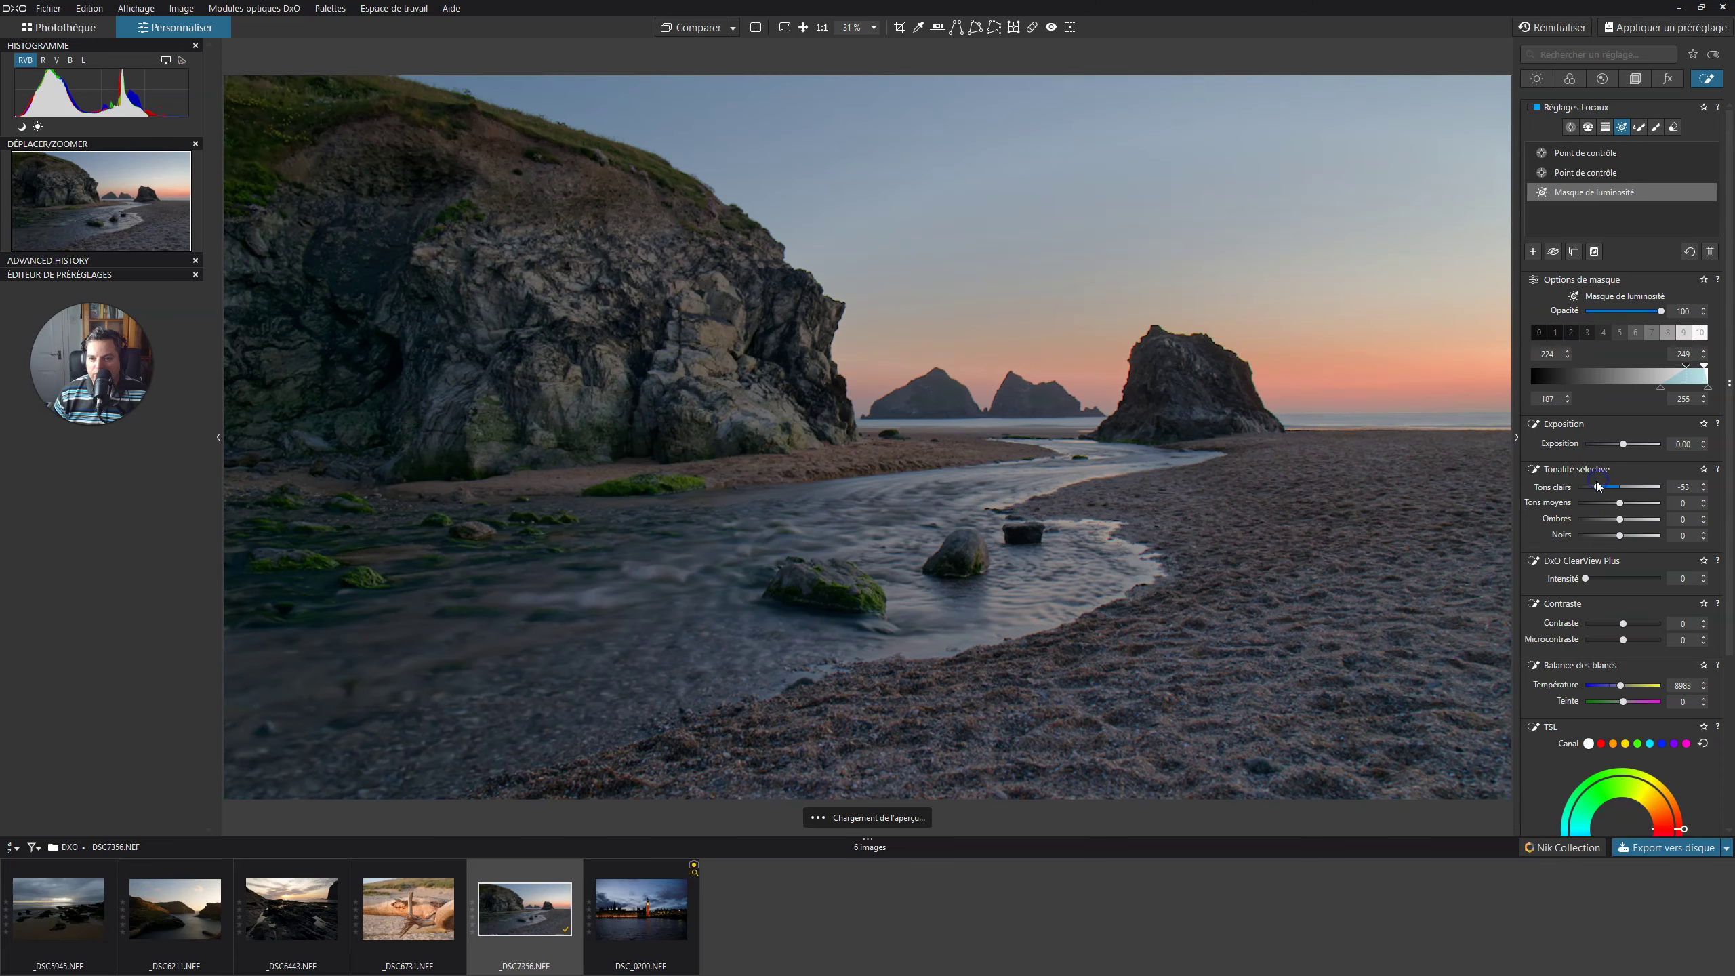
left_click_drag(1624, 487, 1603, 480)
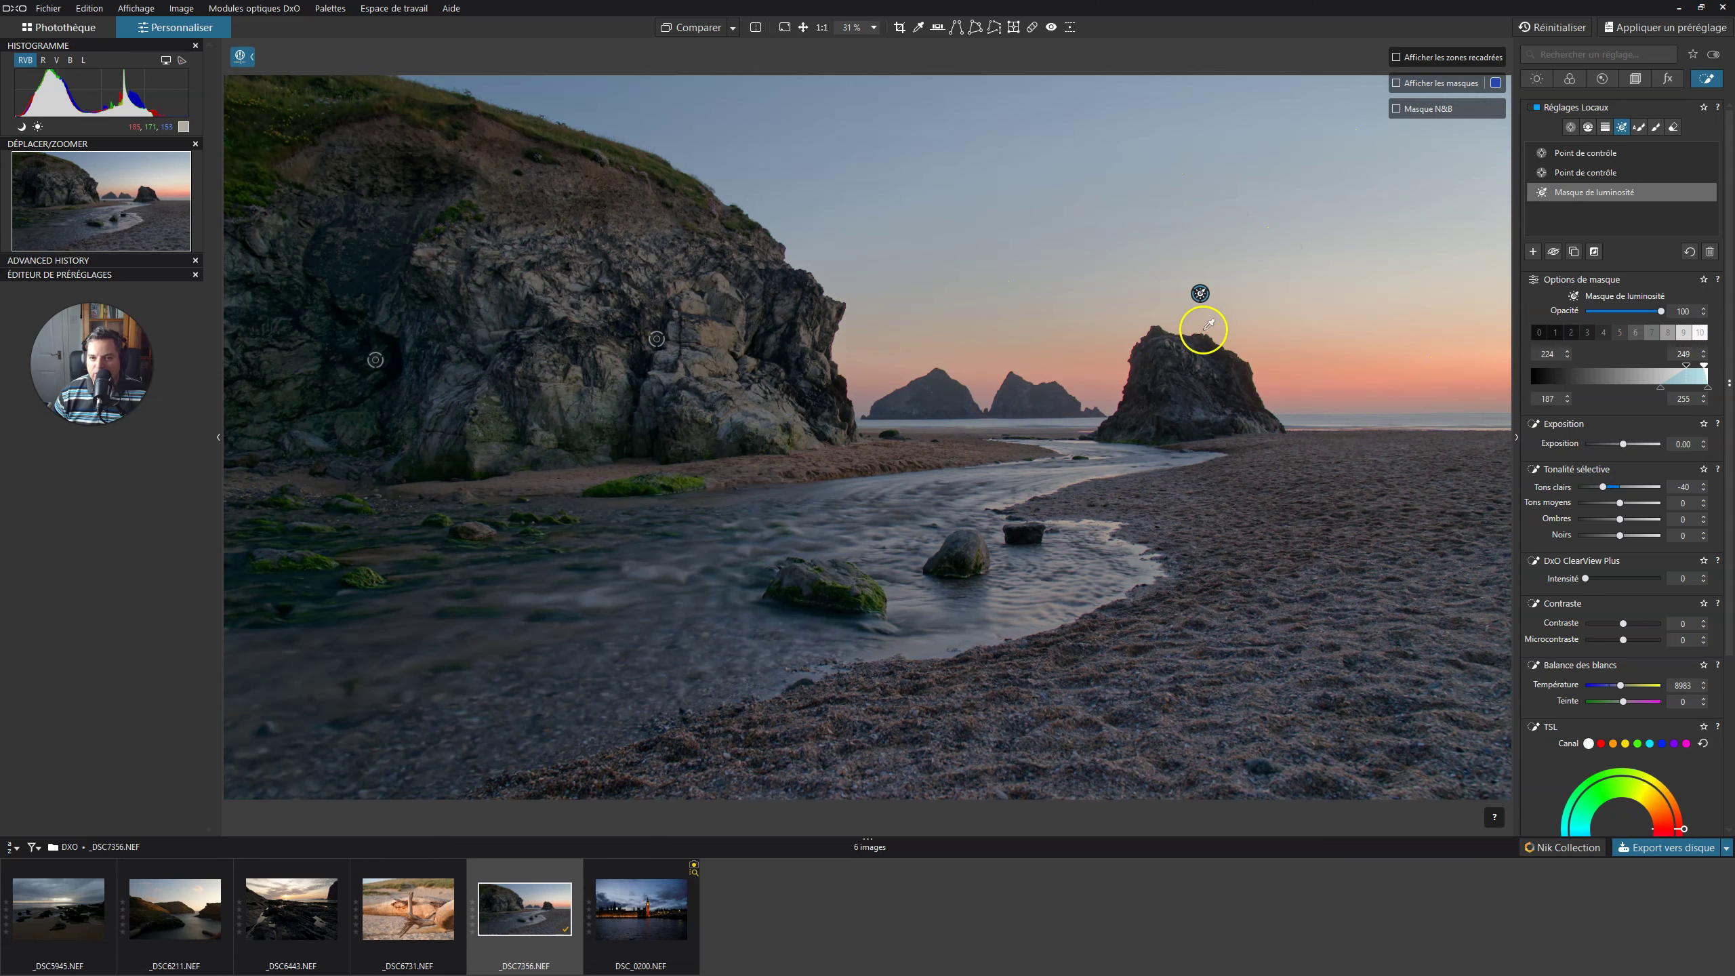
In black and white view, extend the sky mask's lower limits to 202 inner and 166 outer, and hide the mask displays
left_click(1397, 84)
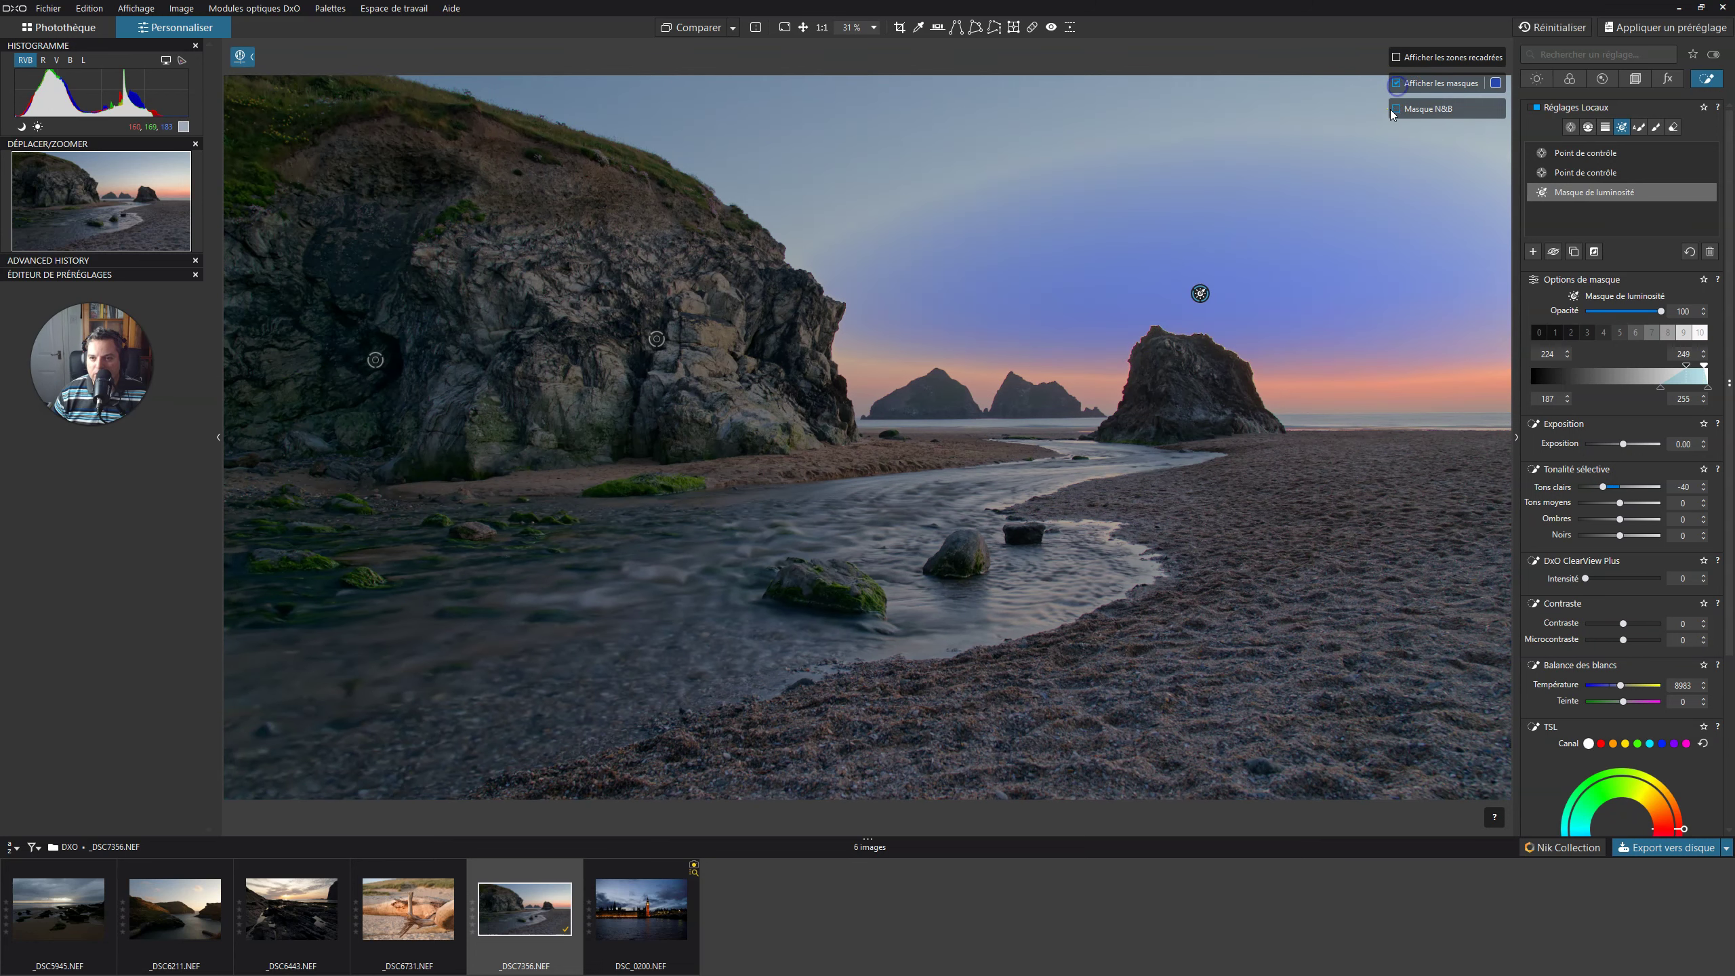
left_click(1394, 110)
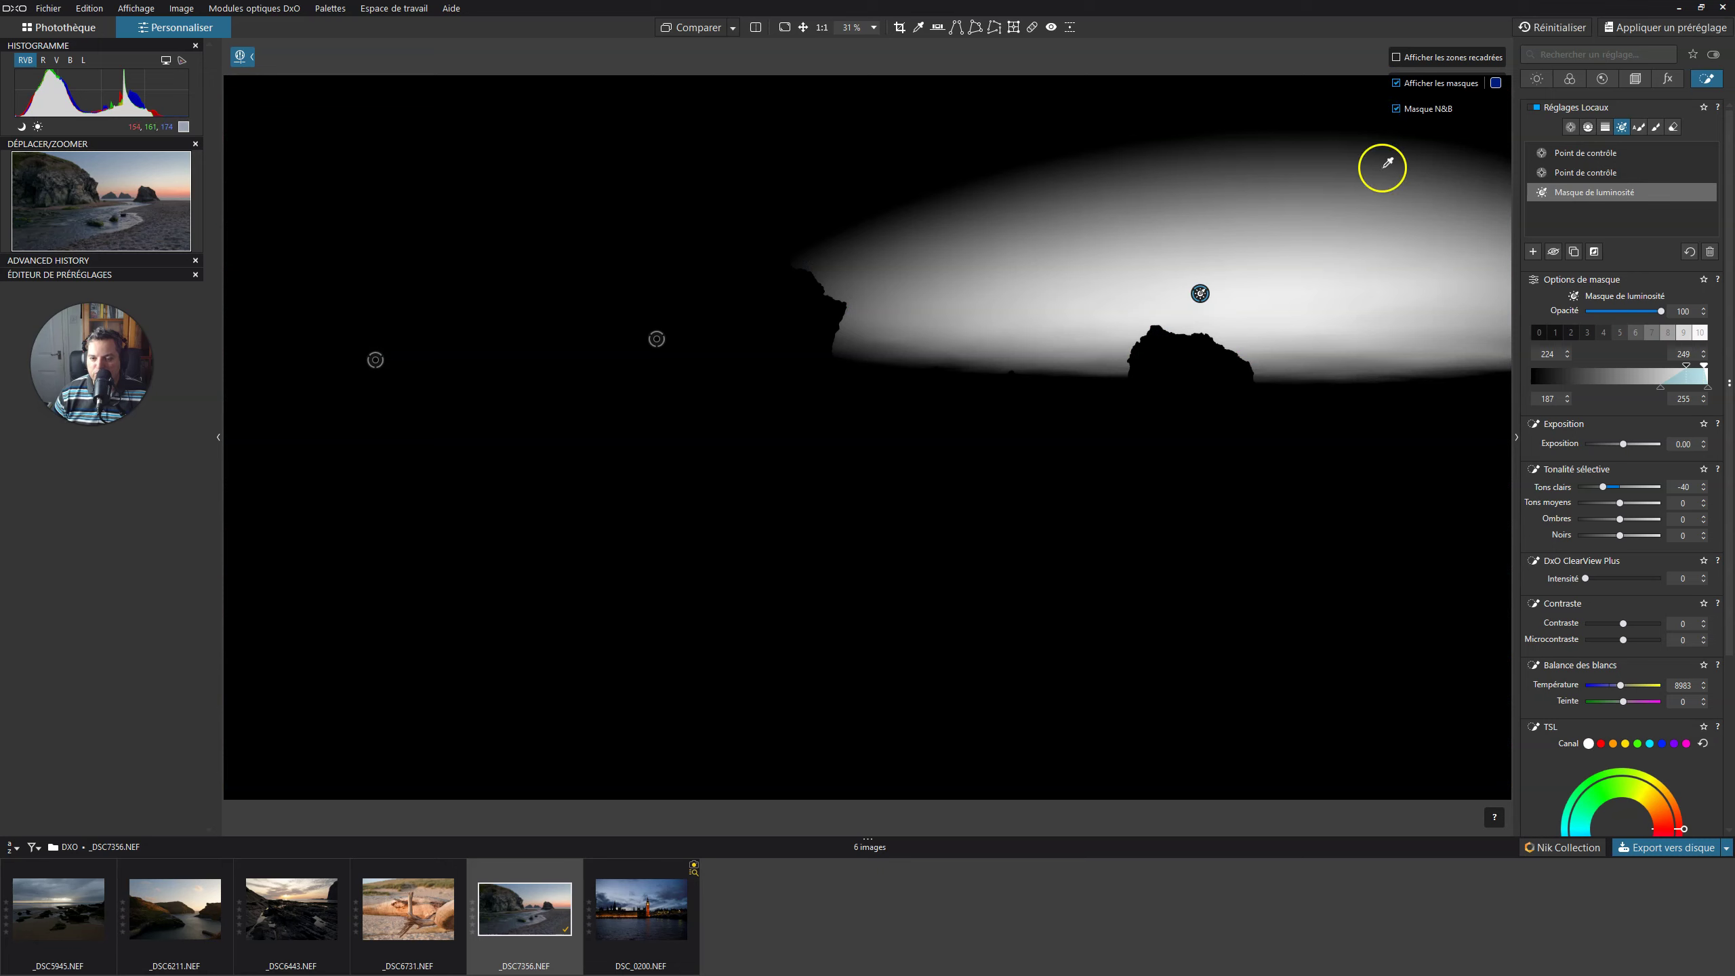
left_click(1684, 368)
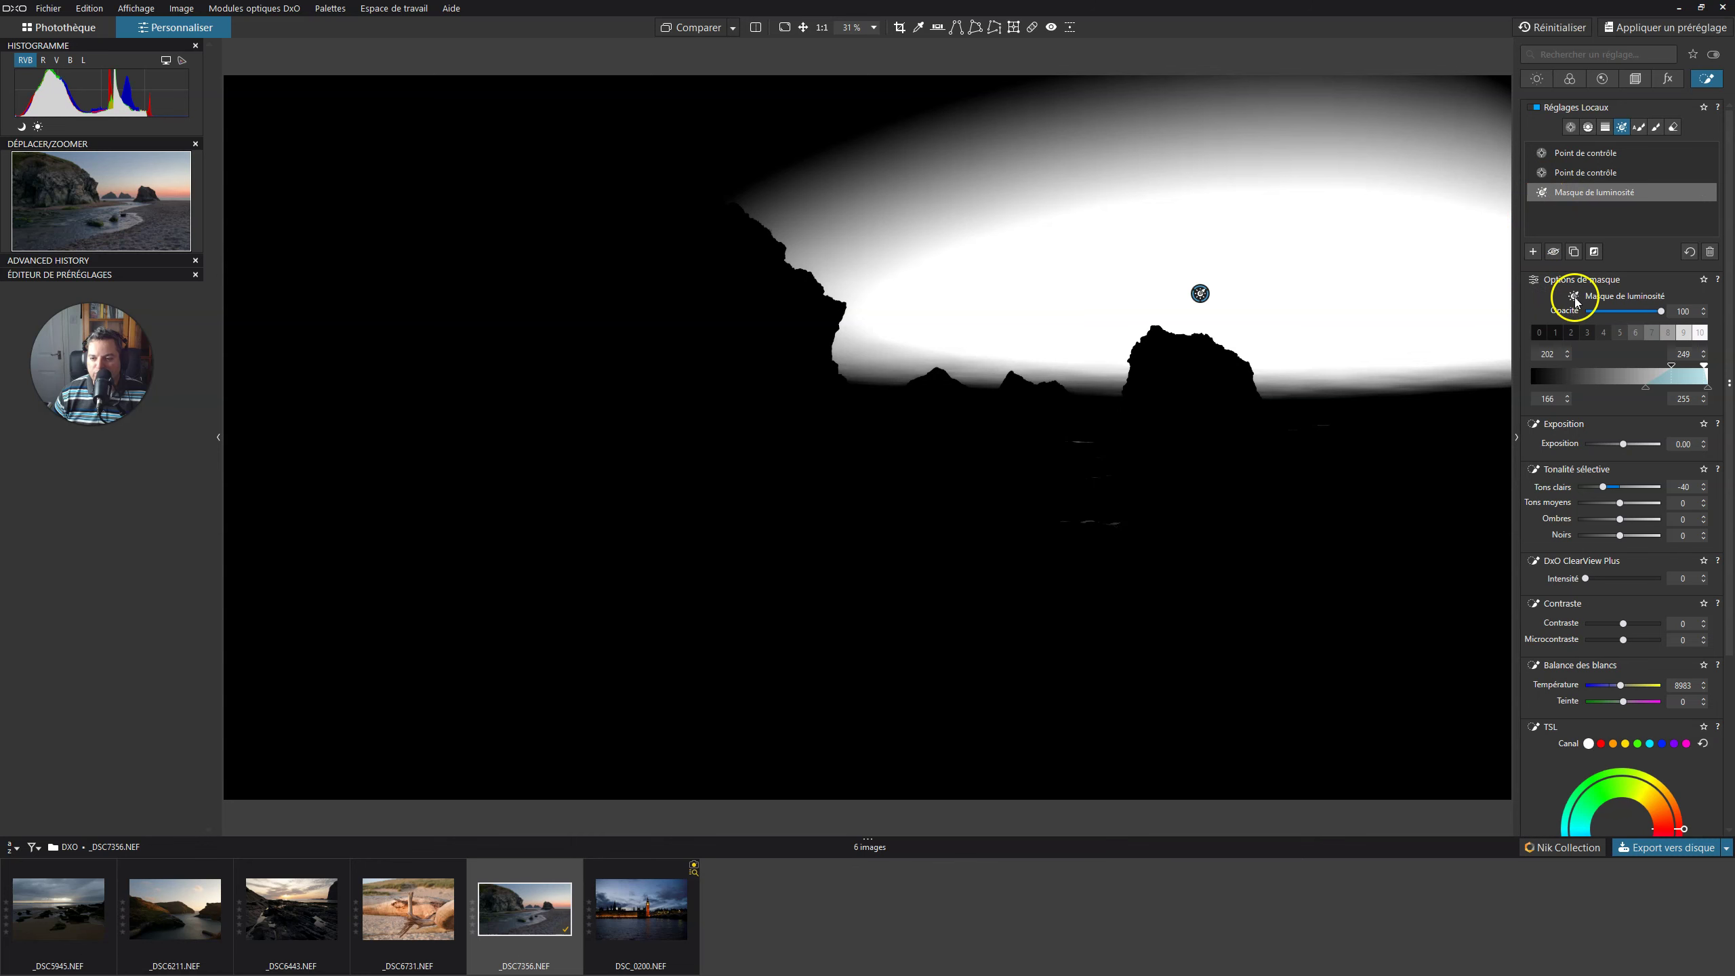
left_click(1396, 108)
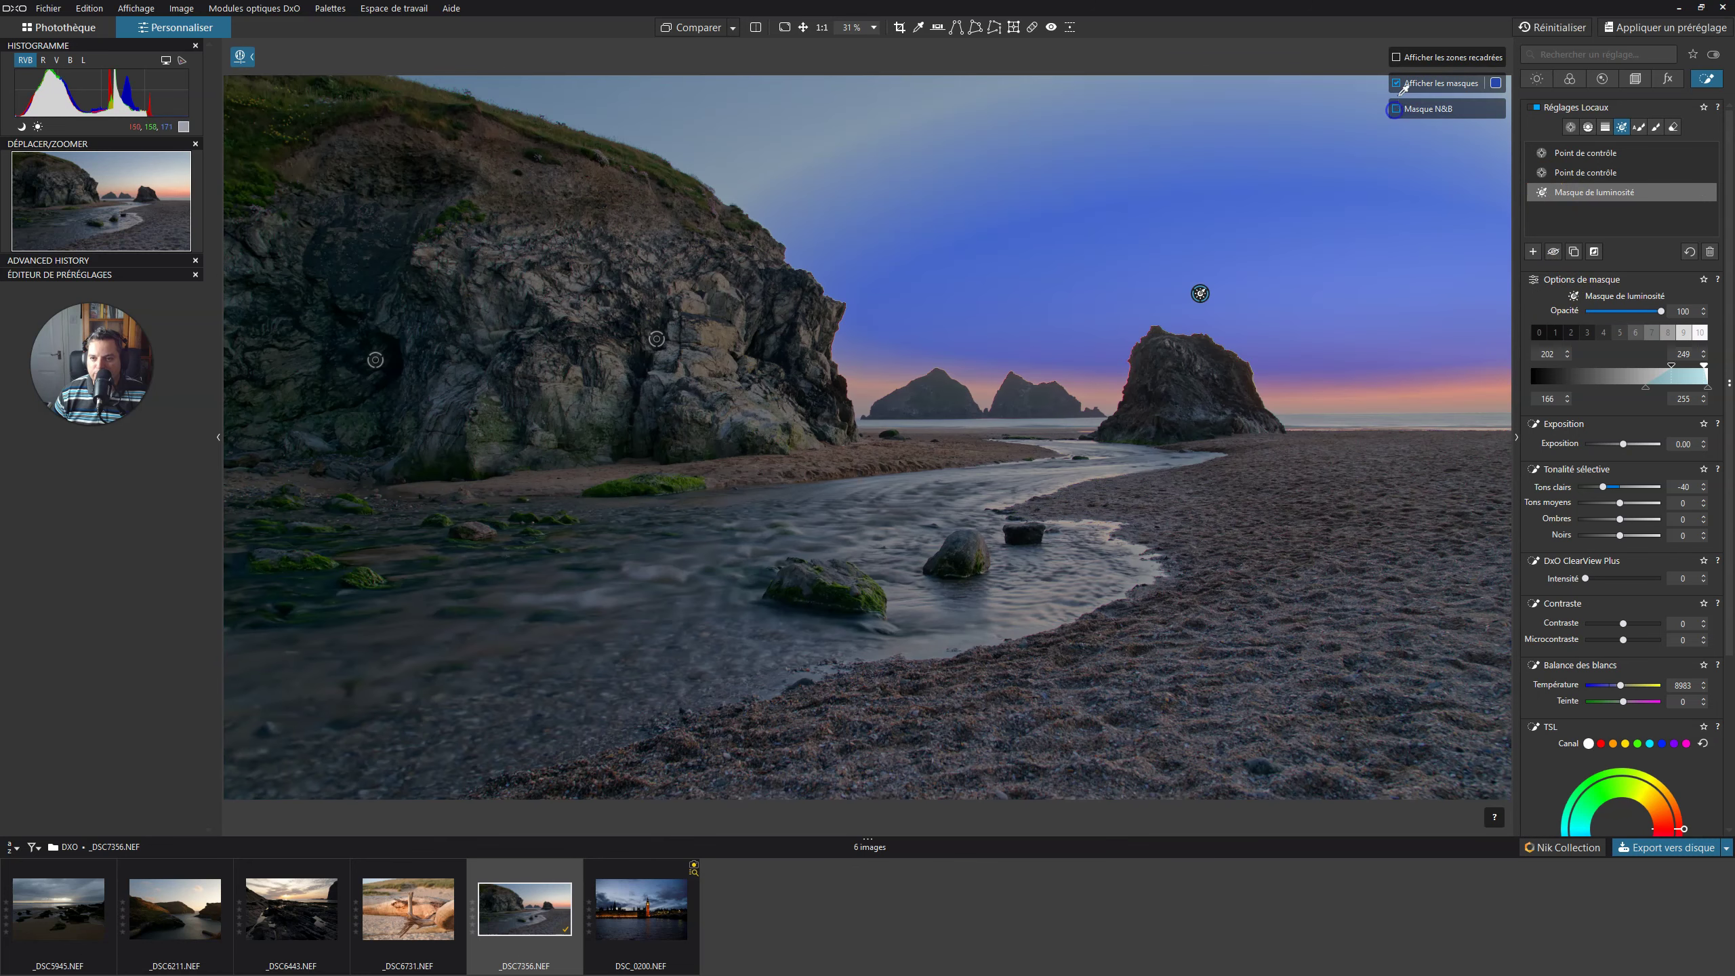
left_click(1398, 84)
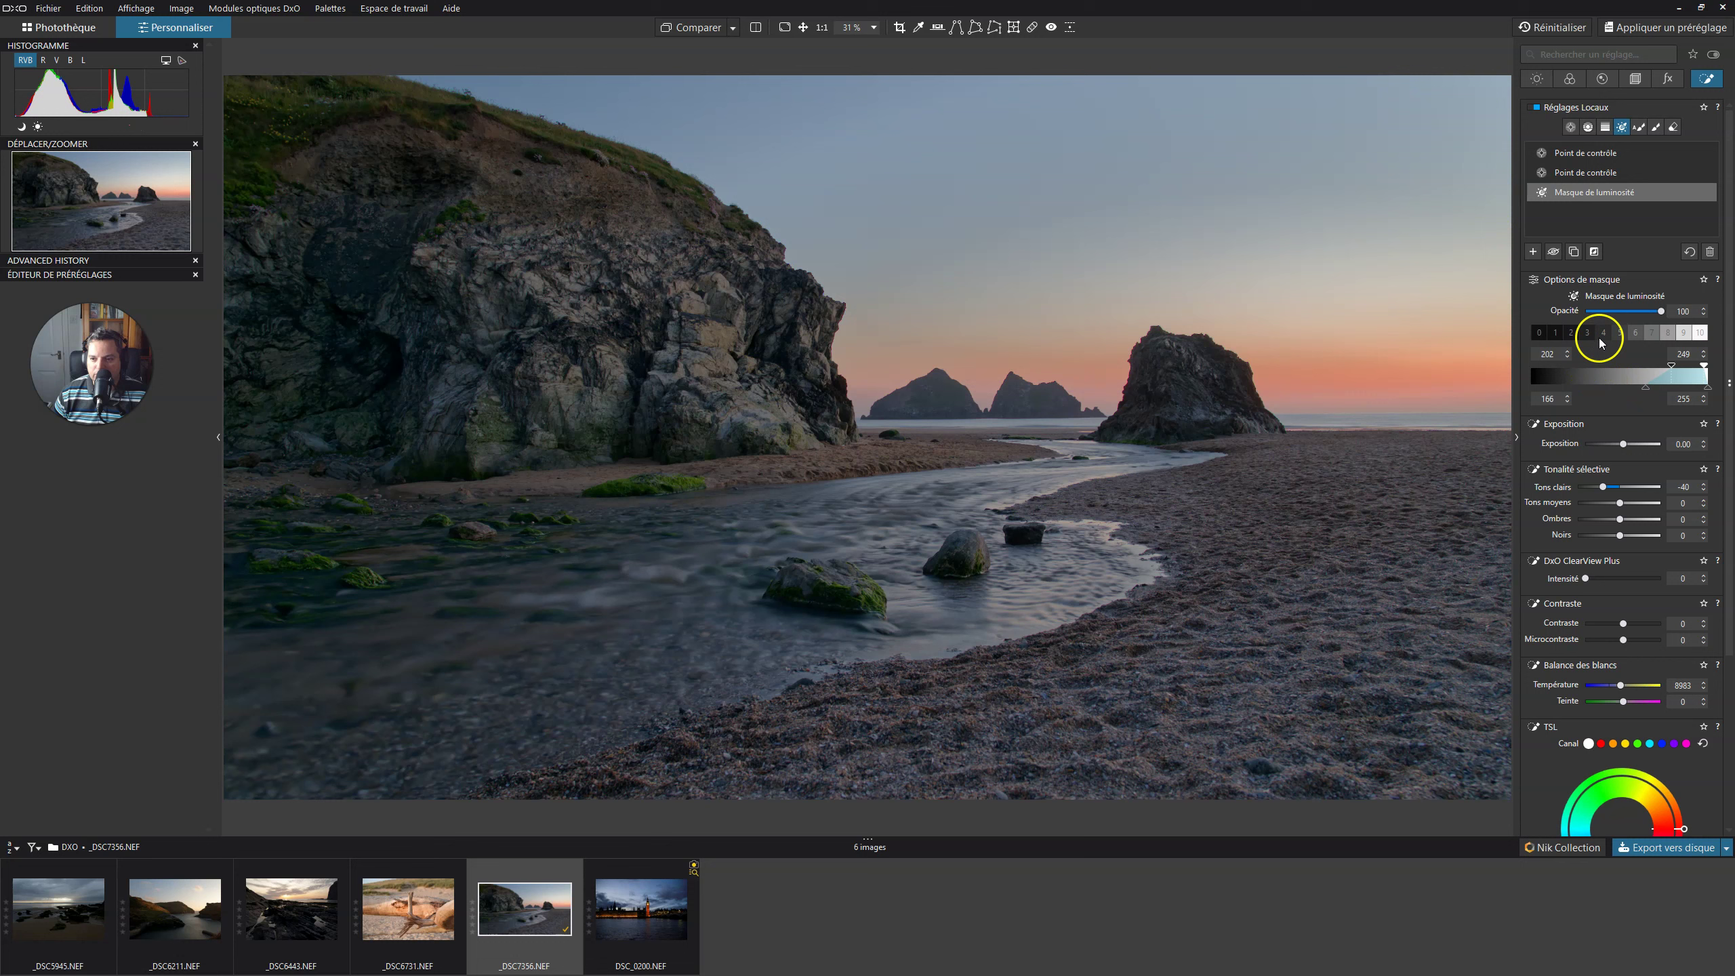
Move the sampling point higher in the sky, set the range to 169–217 with outer limits of 132 and 255, and show the black and white mask
left_click(1649, 365)
left_click_drag(1706, 367, 1688, 369)
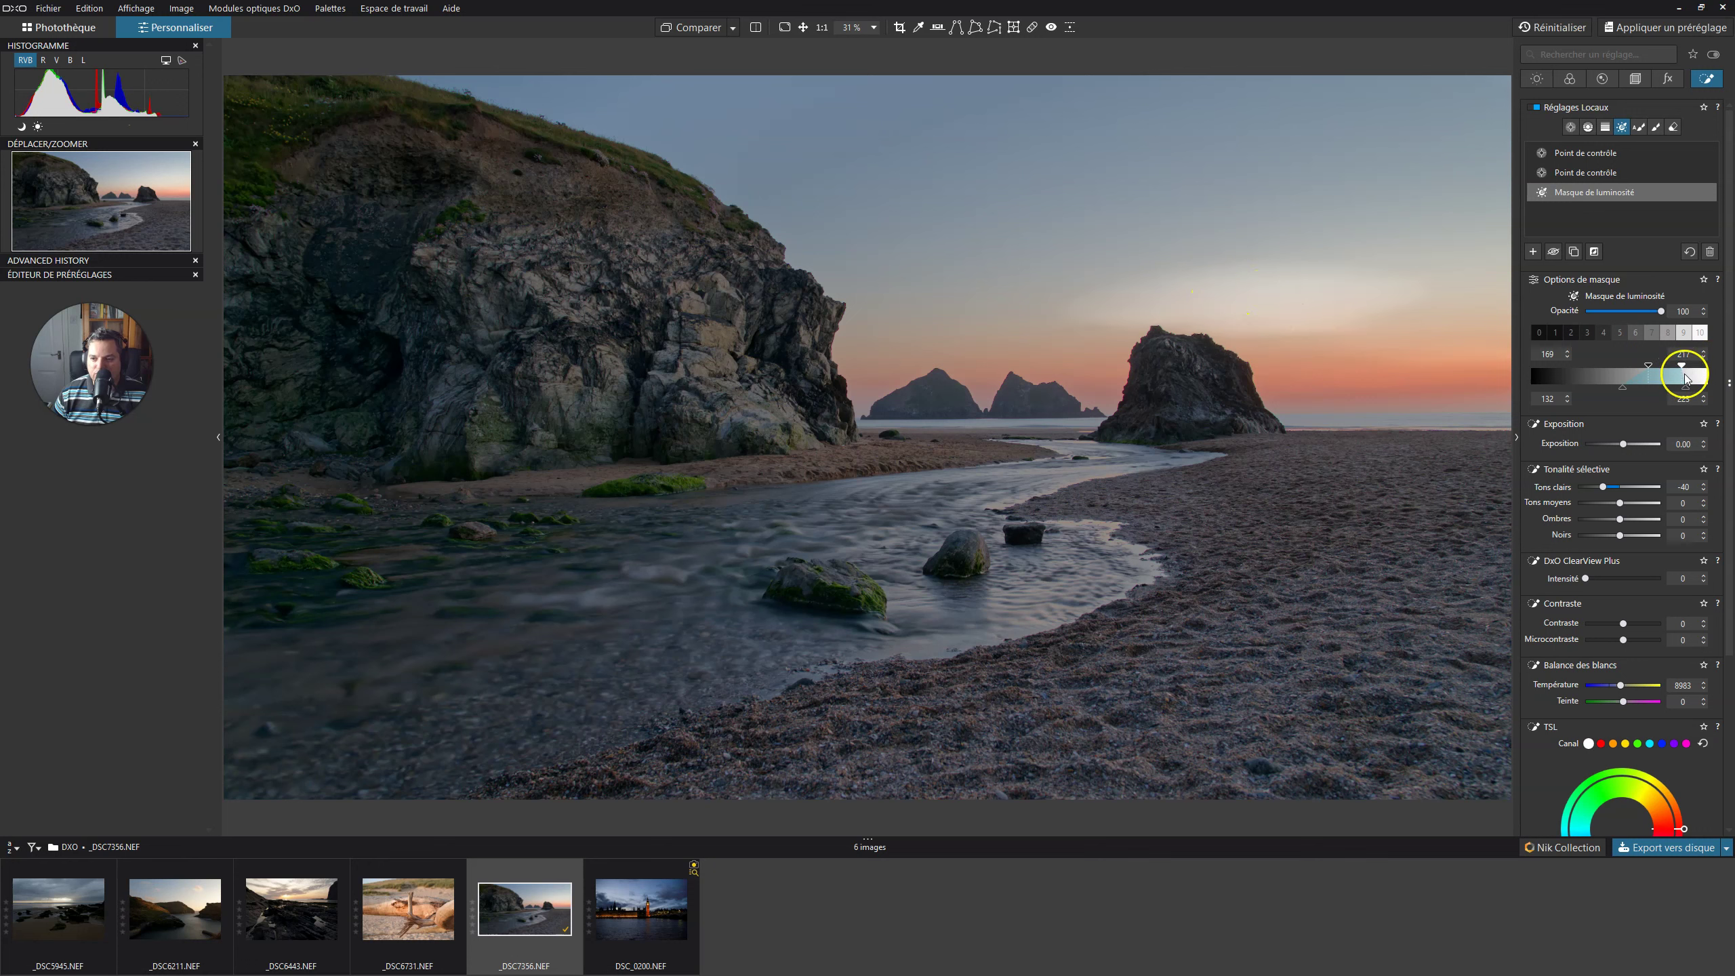
left_click_drag(1685, 387, 1690, 390)
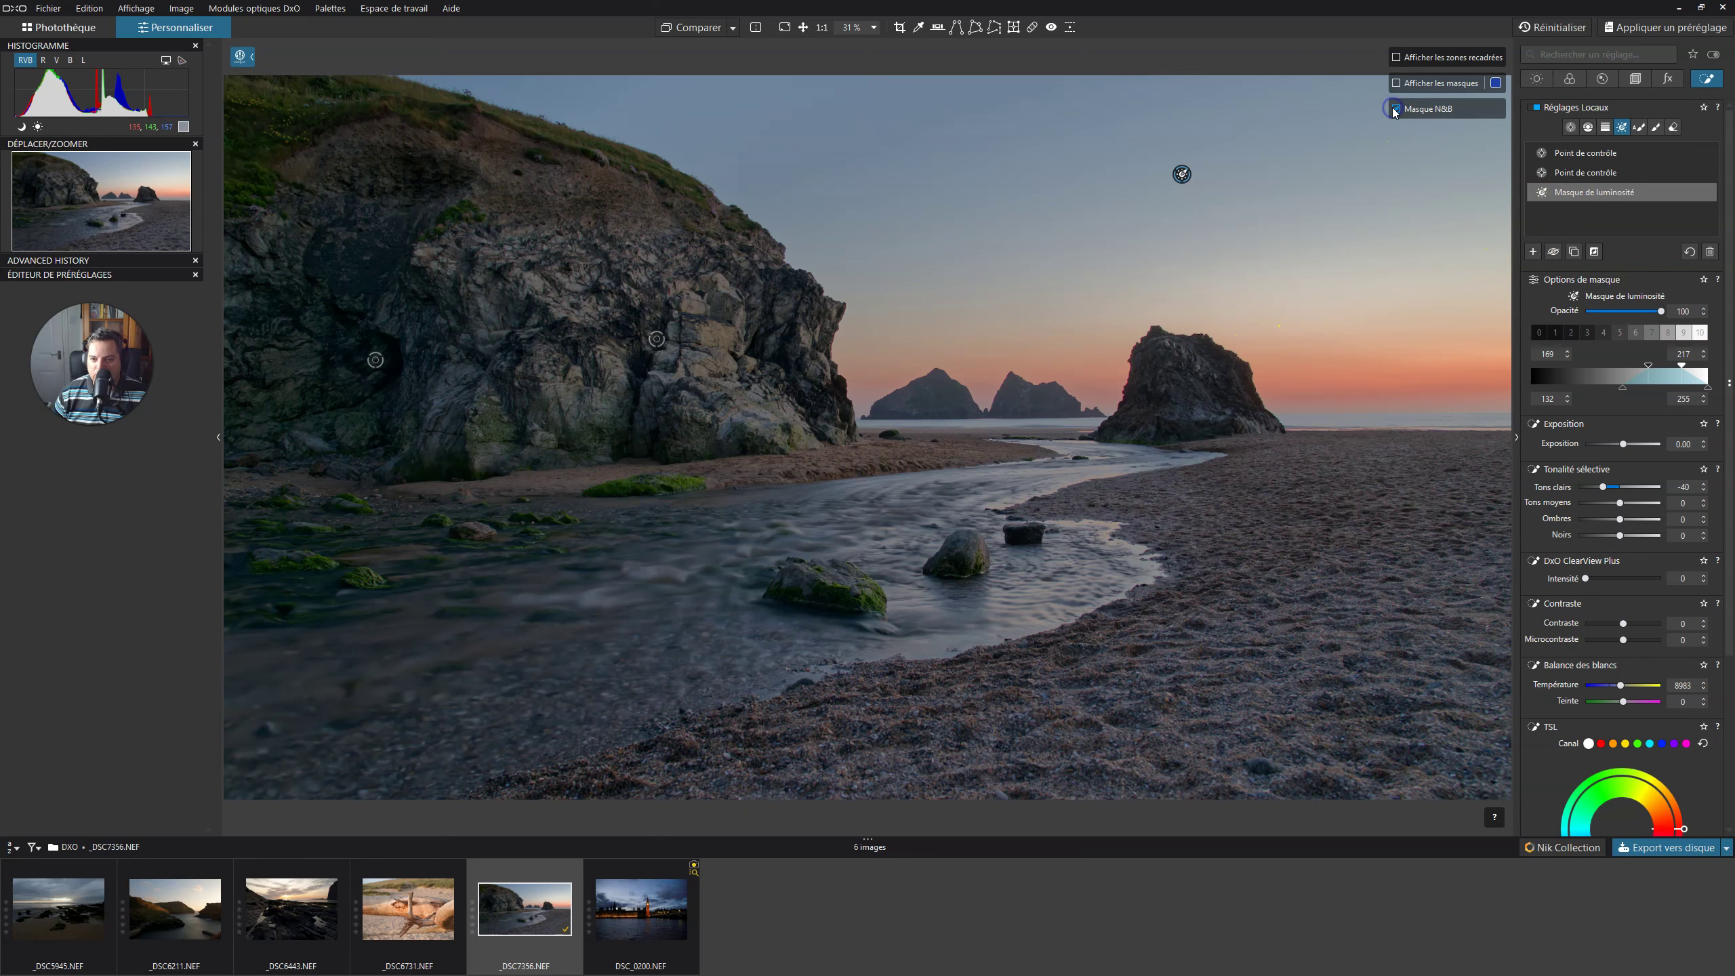
left_click(1399, 86)
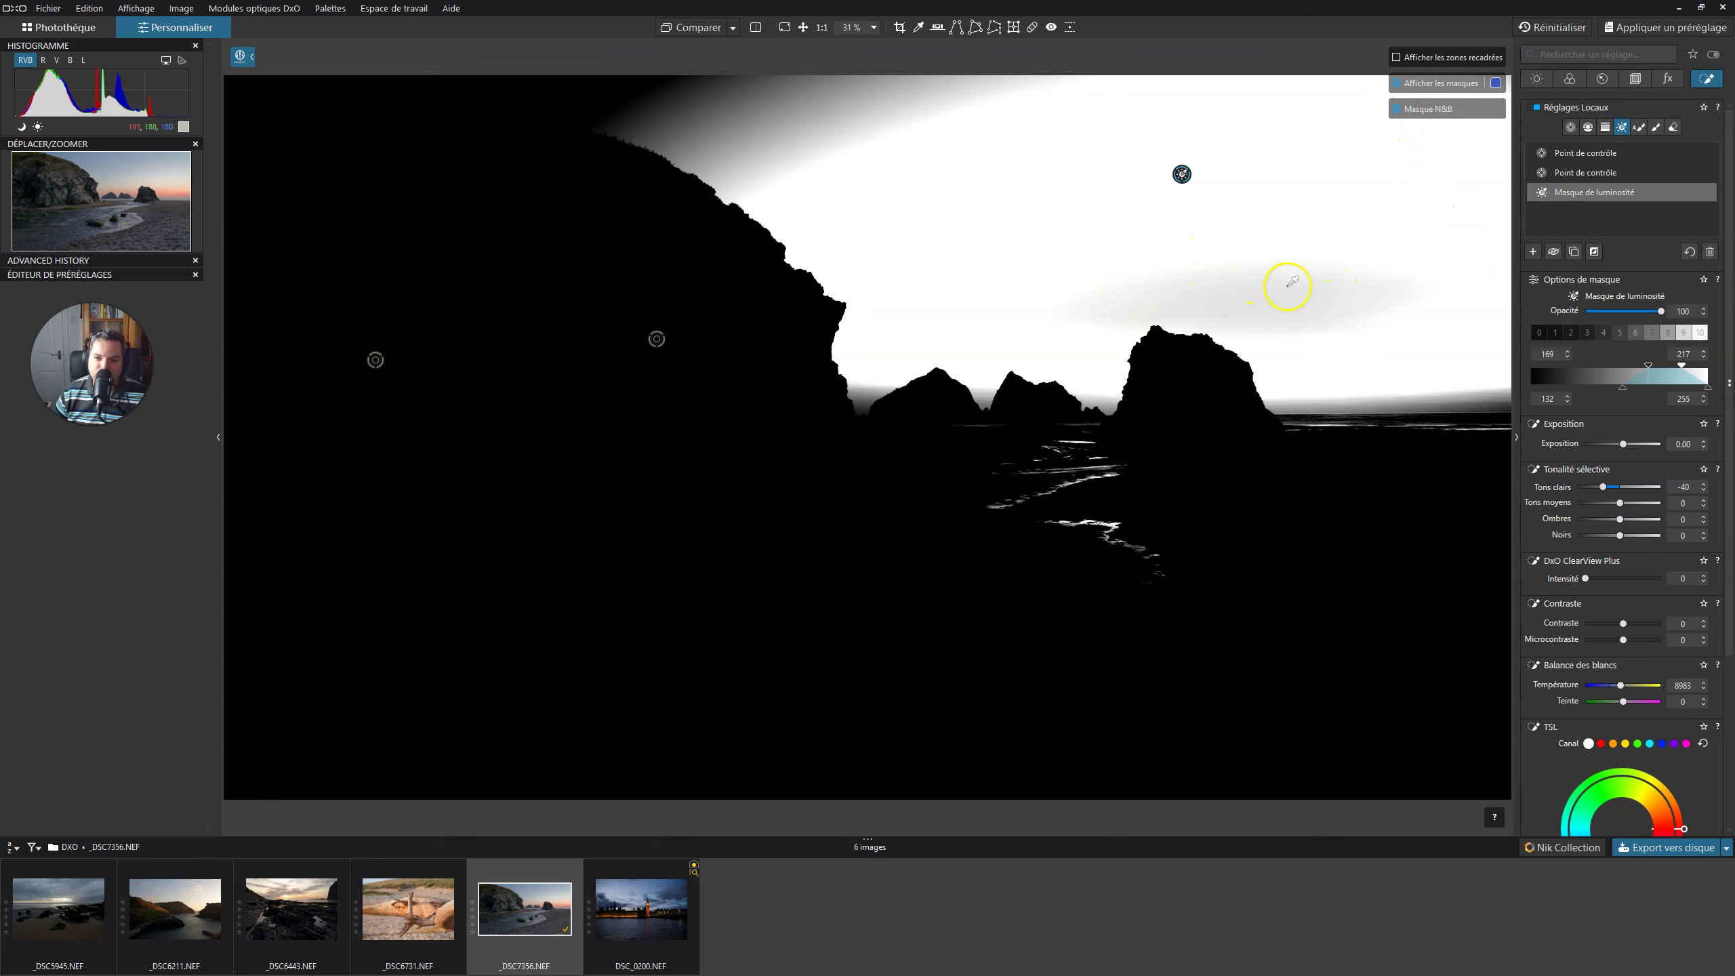
Raise the sky mask's inner upper limit to 228 and compare the photo with its black and white mask
left_click(1396, 110)
left_click(1397, 83)
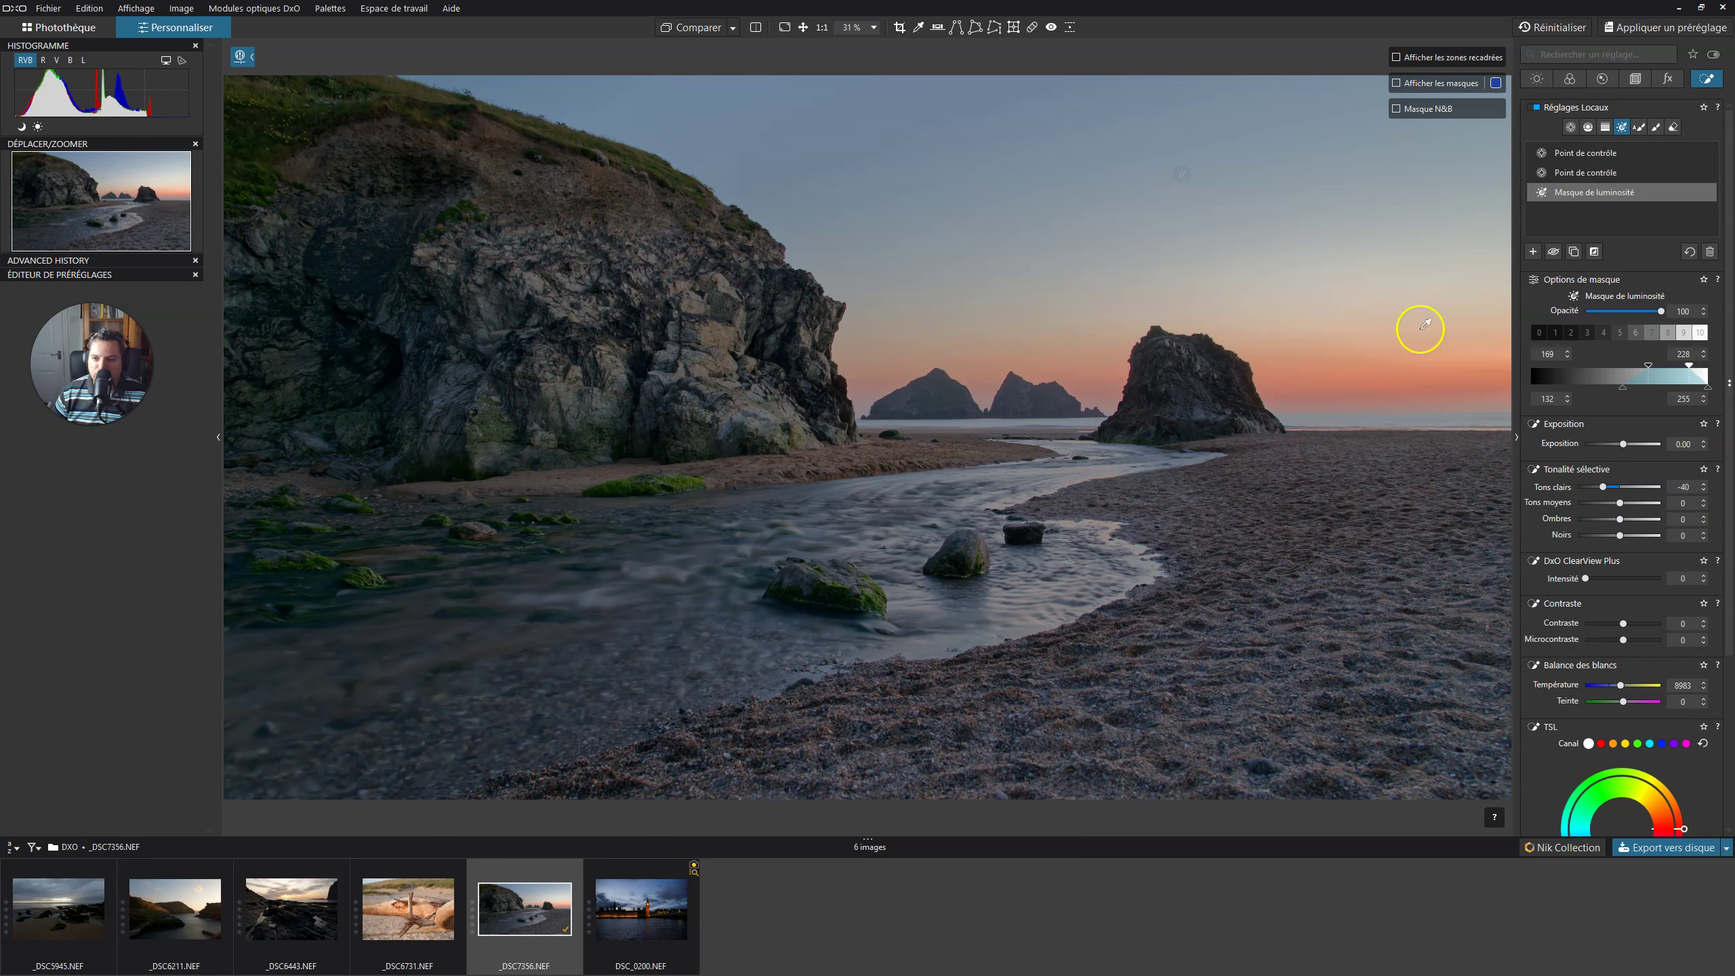
left_click(1395, 110)
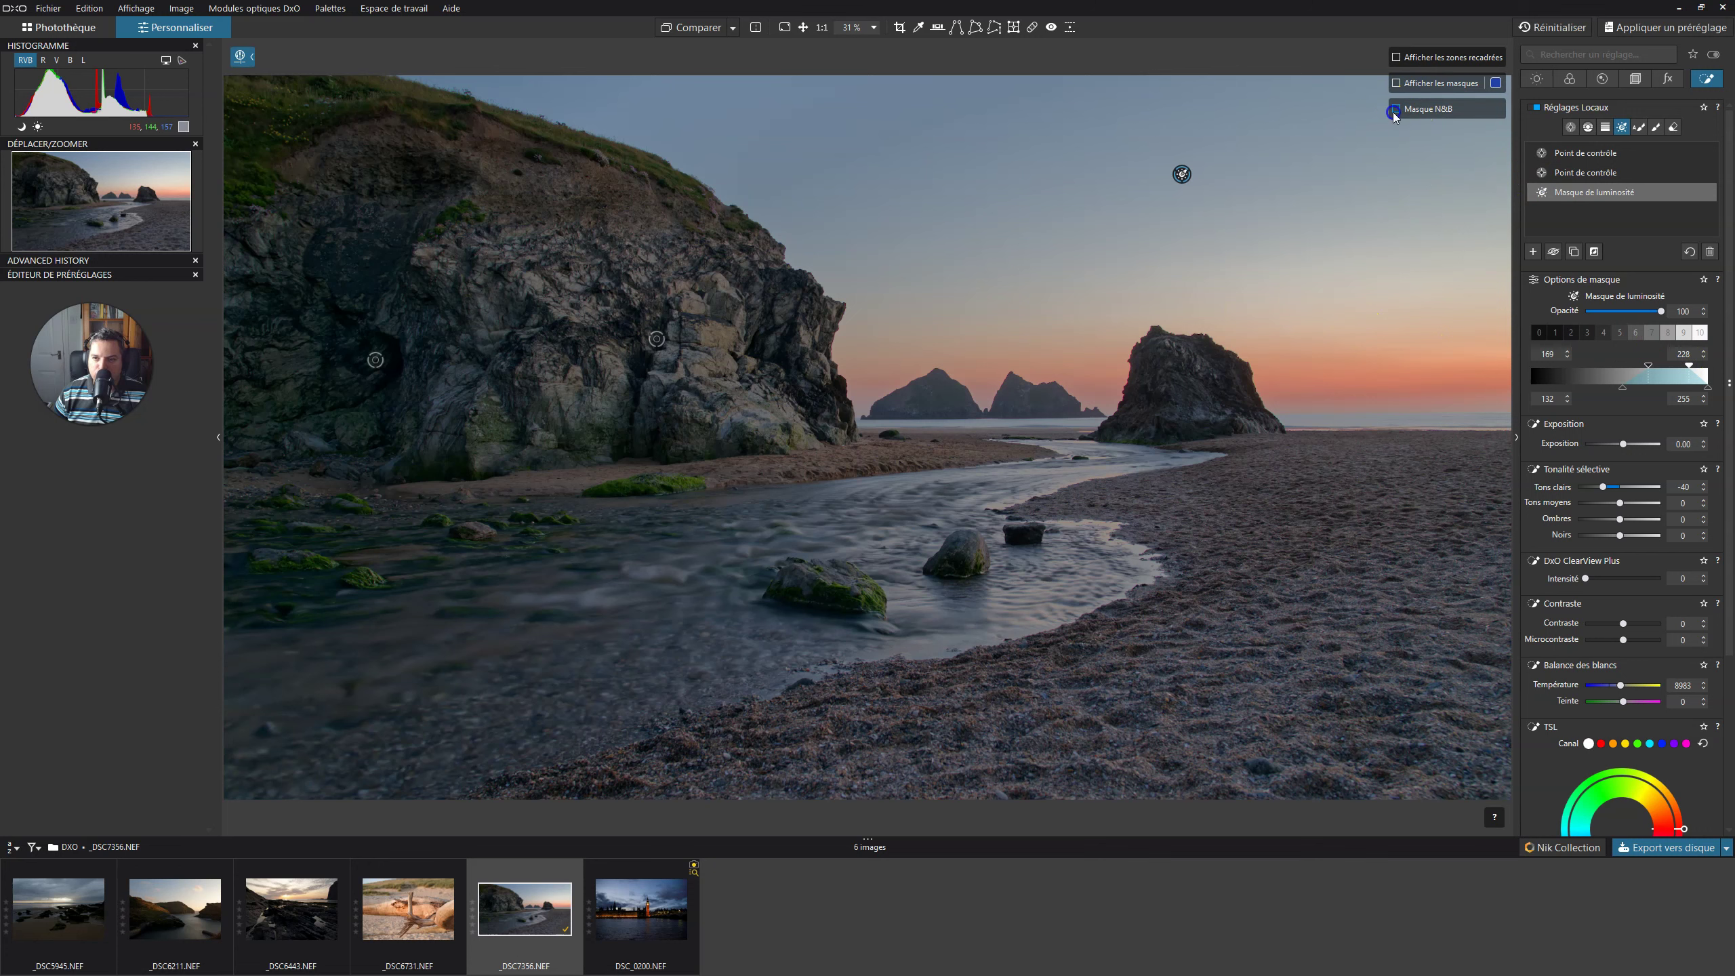
left_click(1398, 84)
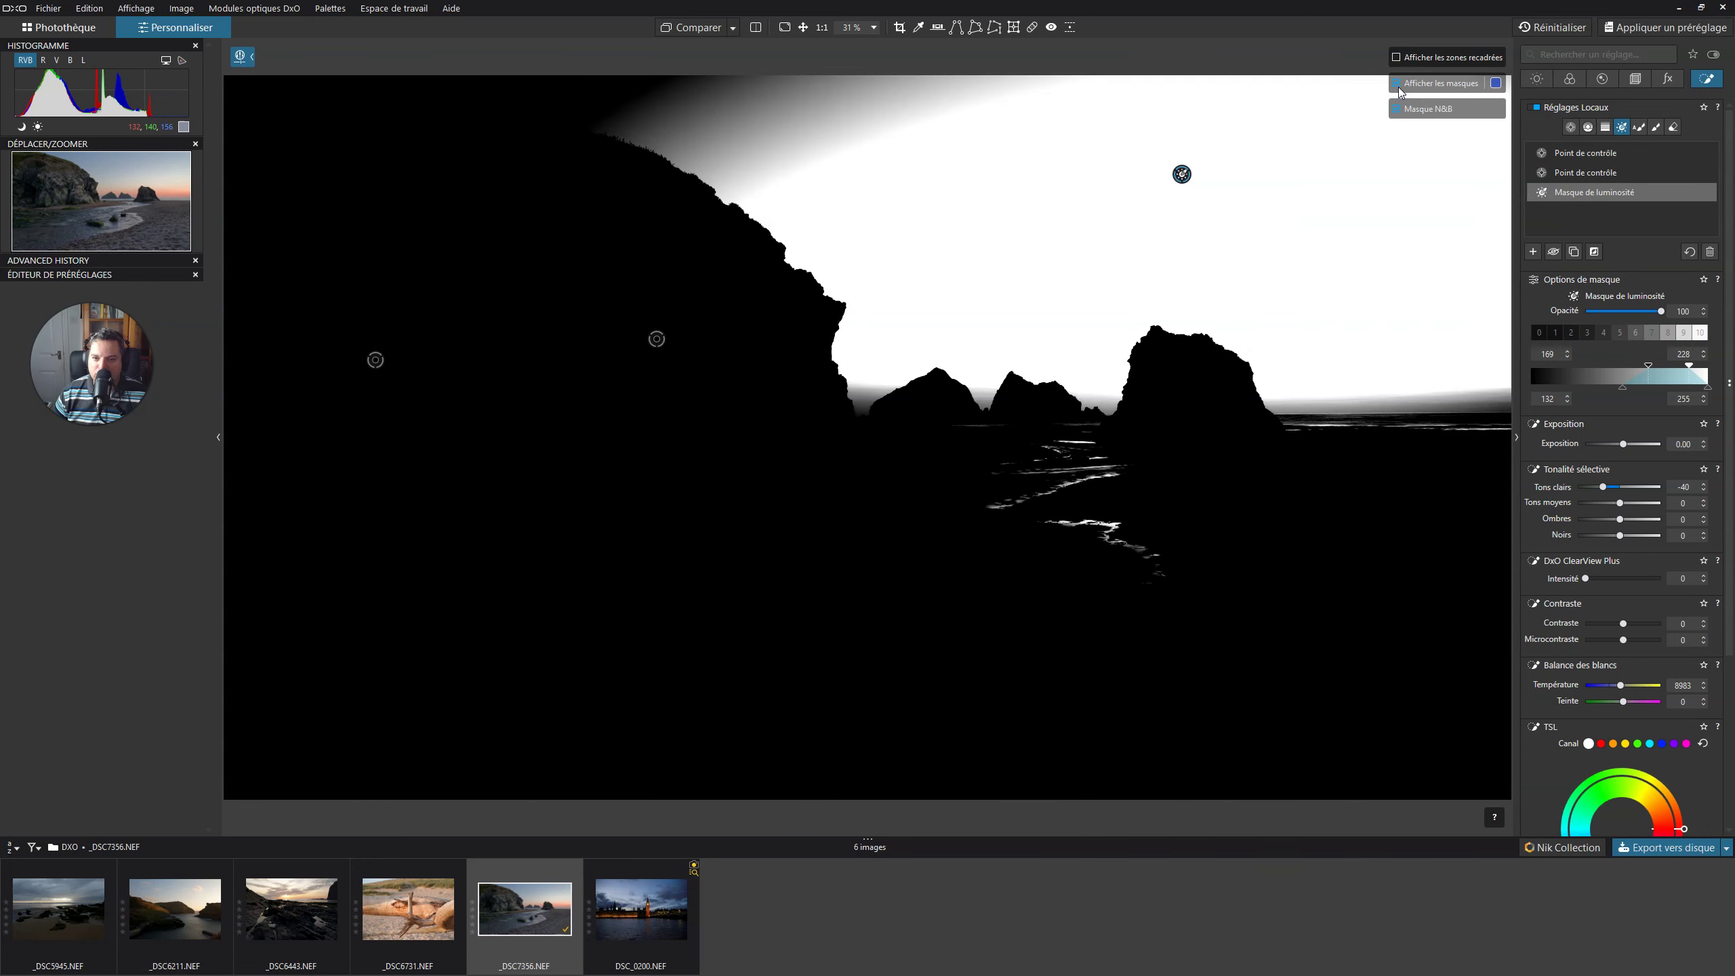
left_click(1397, 85)
left_click(1396, 109)
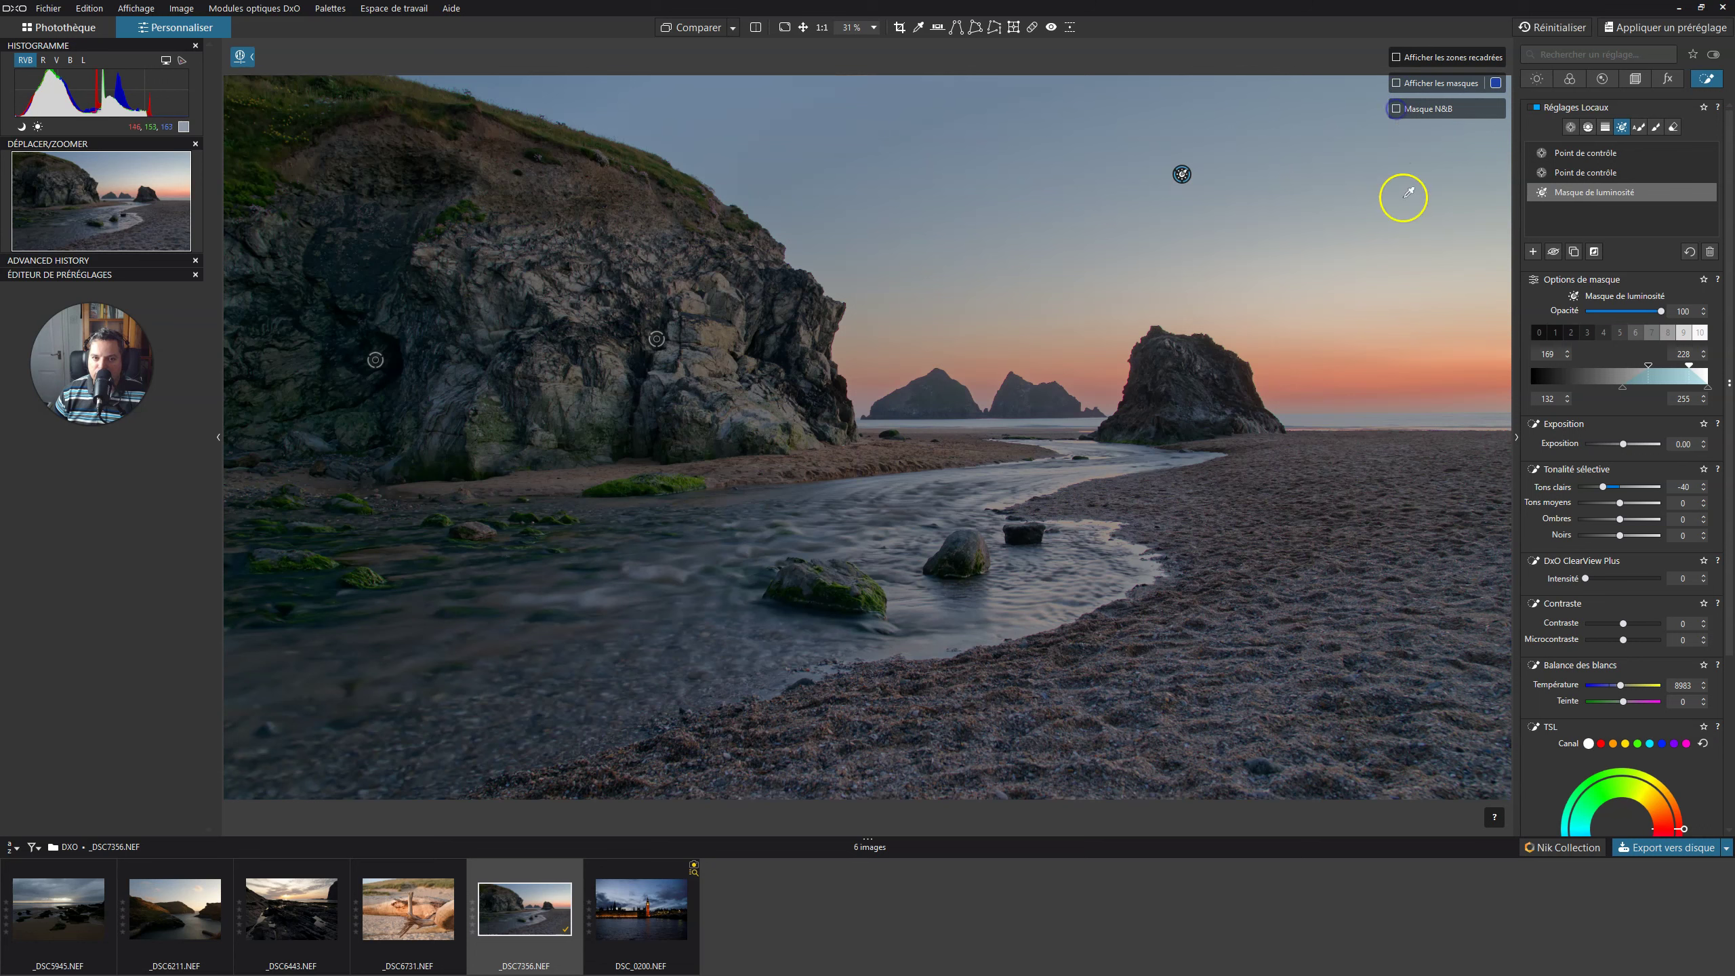
In black and white view, extend the sky mask's lower limits to 123 inner and 86 outer, and hide the mask display
left_click(1398, 83)
left_click(1397, 108)
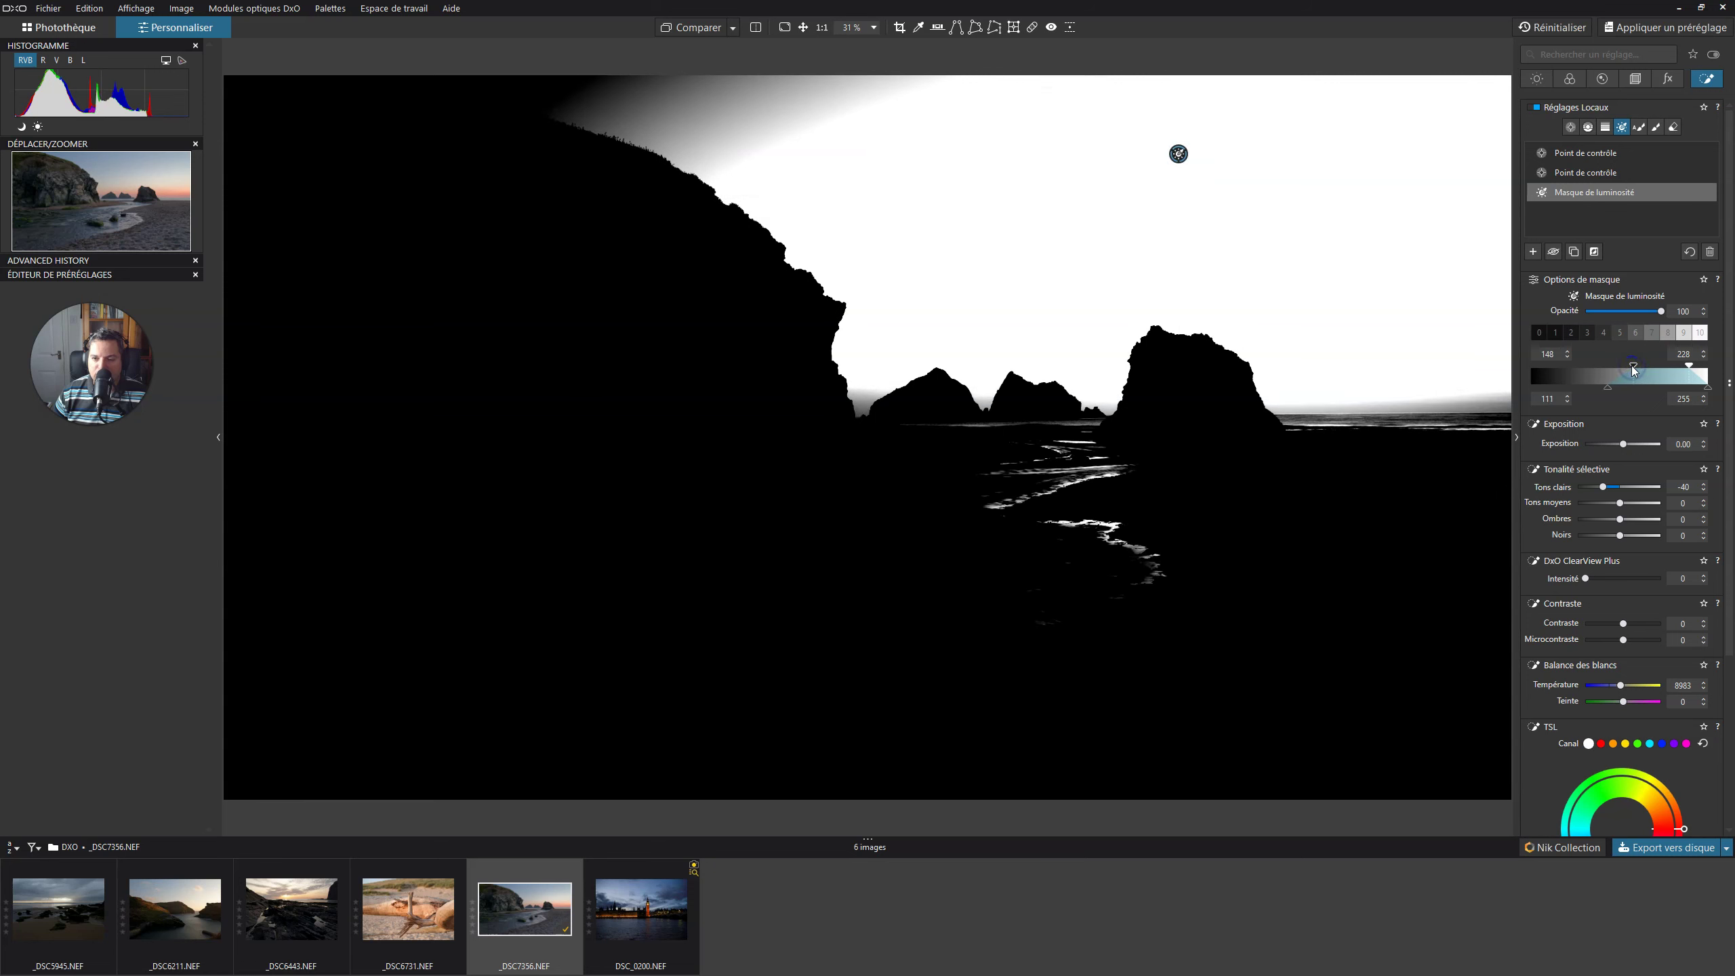
left_click_drag(1632, 367, 1616, 366)
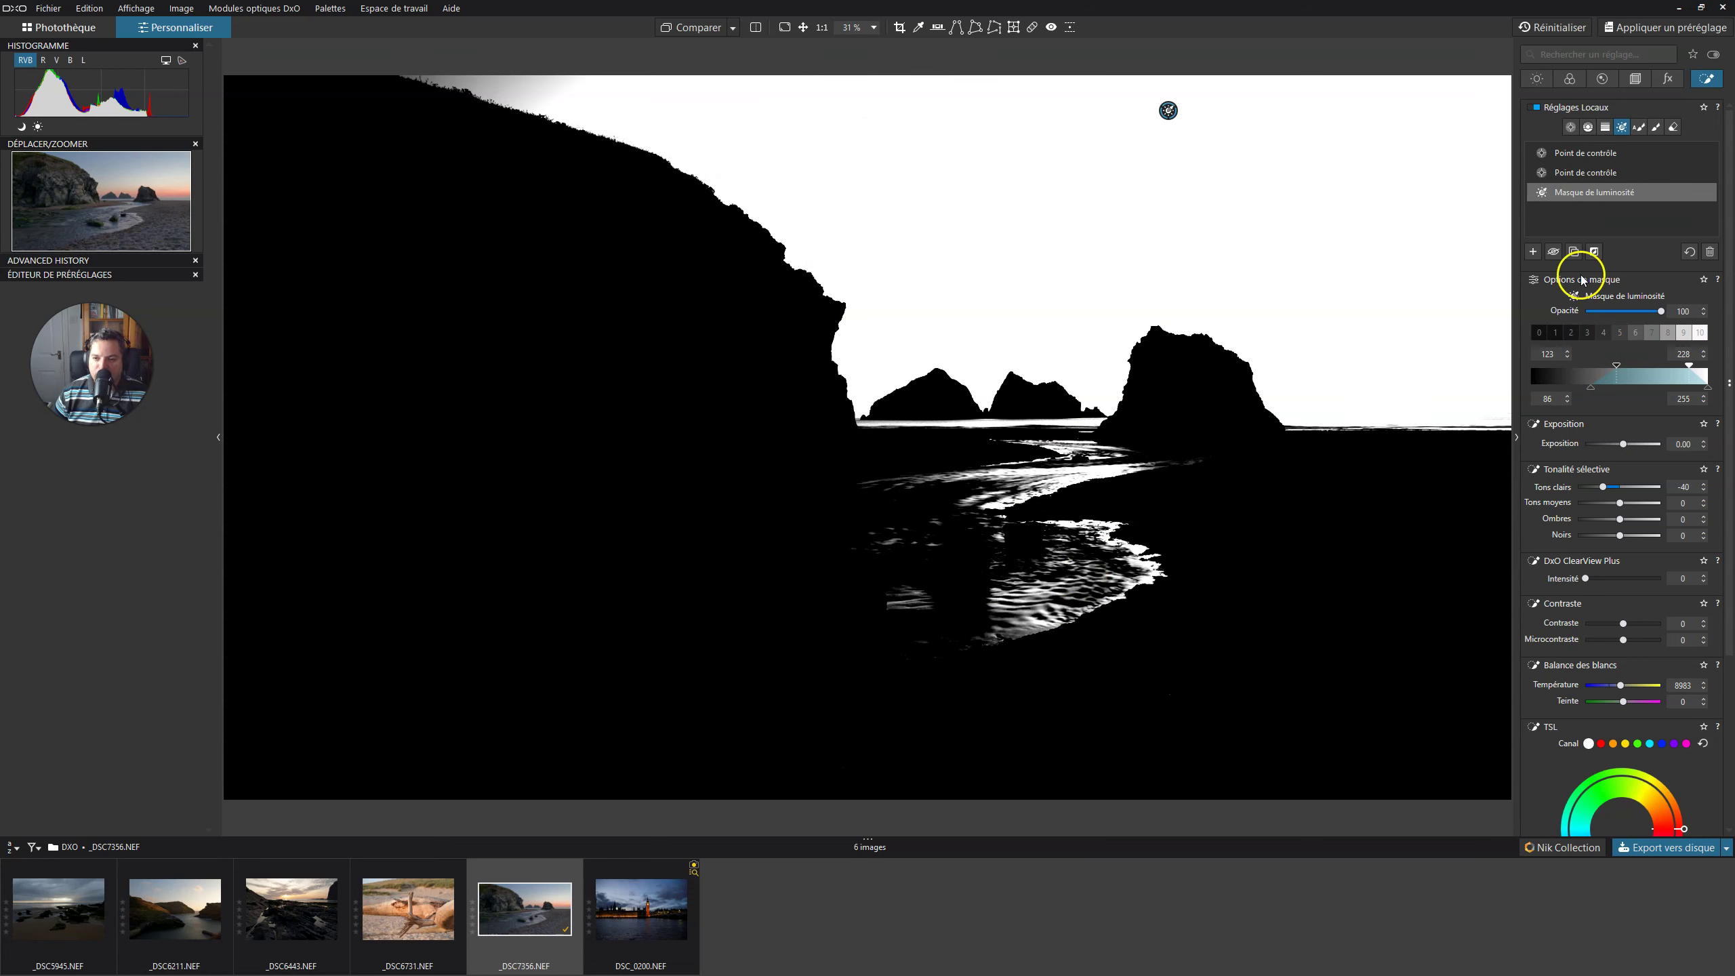
left_click(1398, 106)
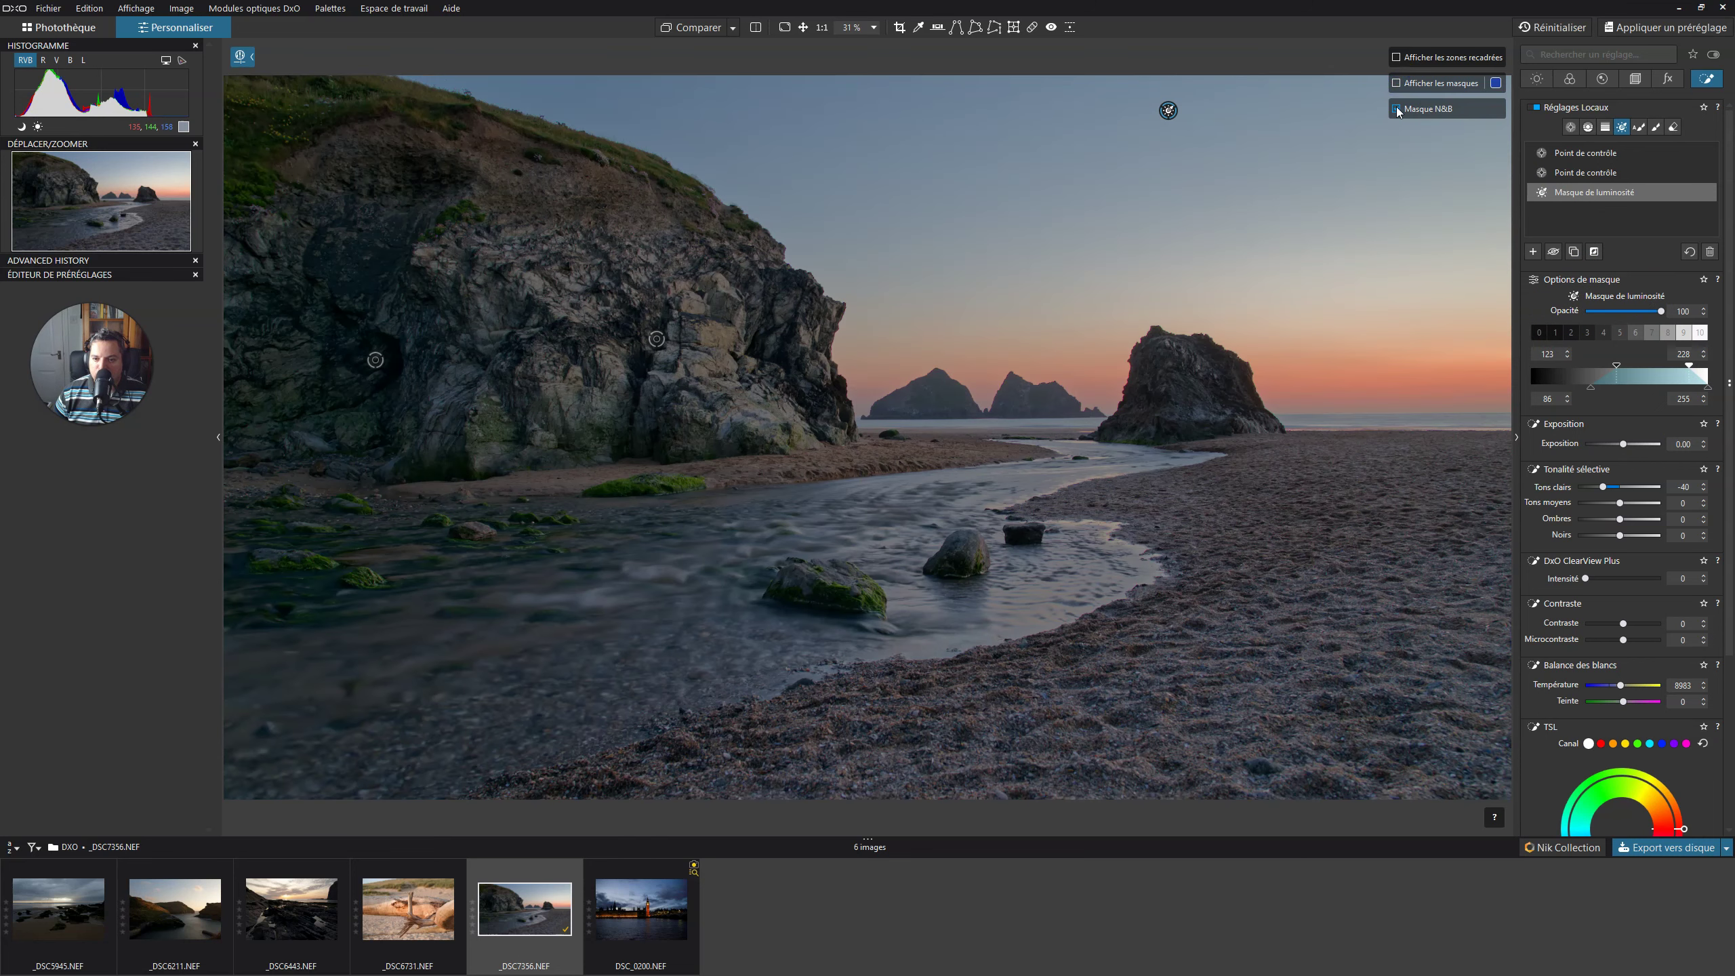
left_click(1398, 107)
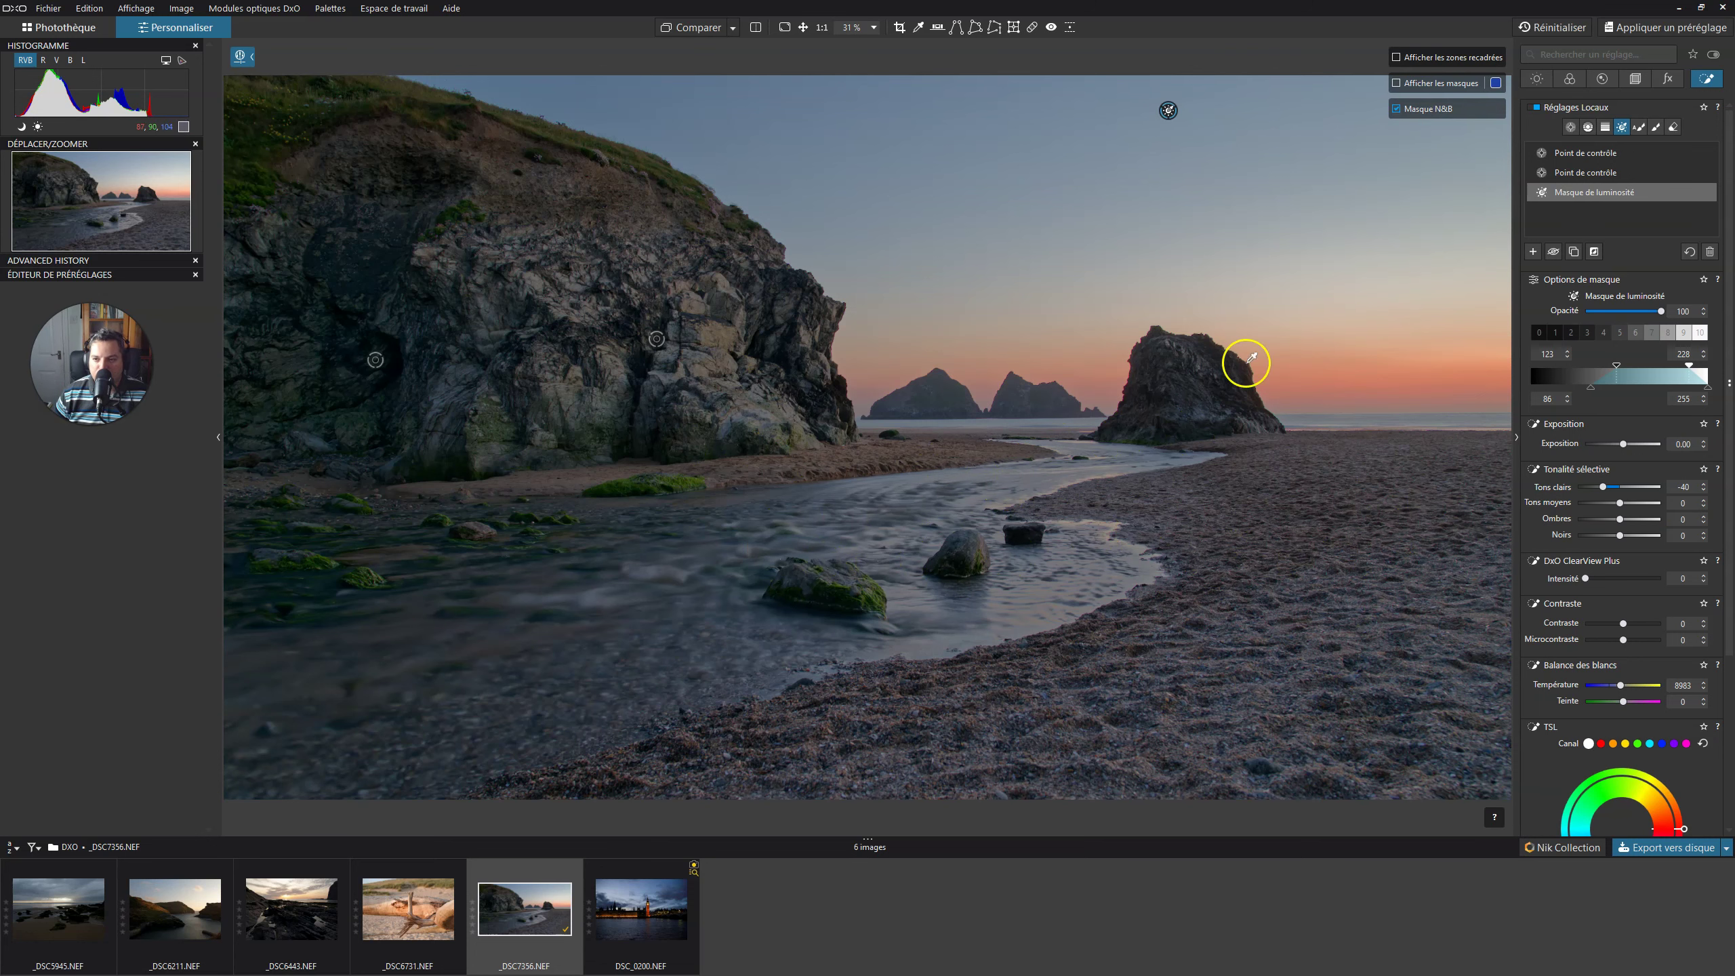
Activate the eraser, extend the sky mask's lower limits to 86 inner and 49 outer in black and white view, and hide the mask displays
left_click(1667, 119)
left_click(1673, 127)
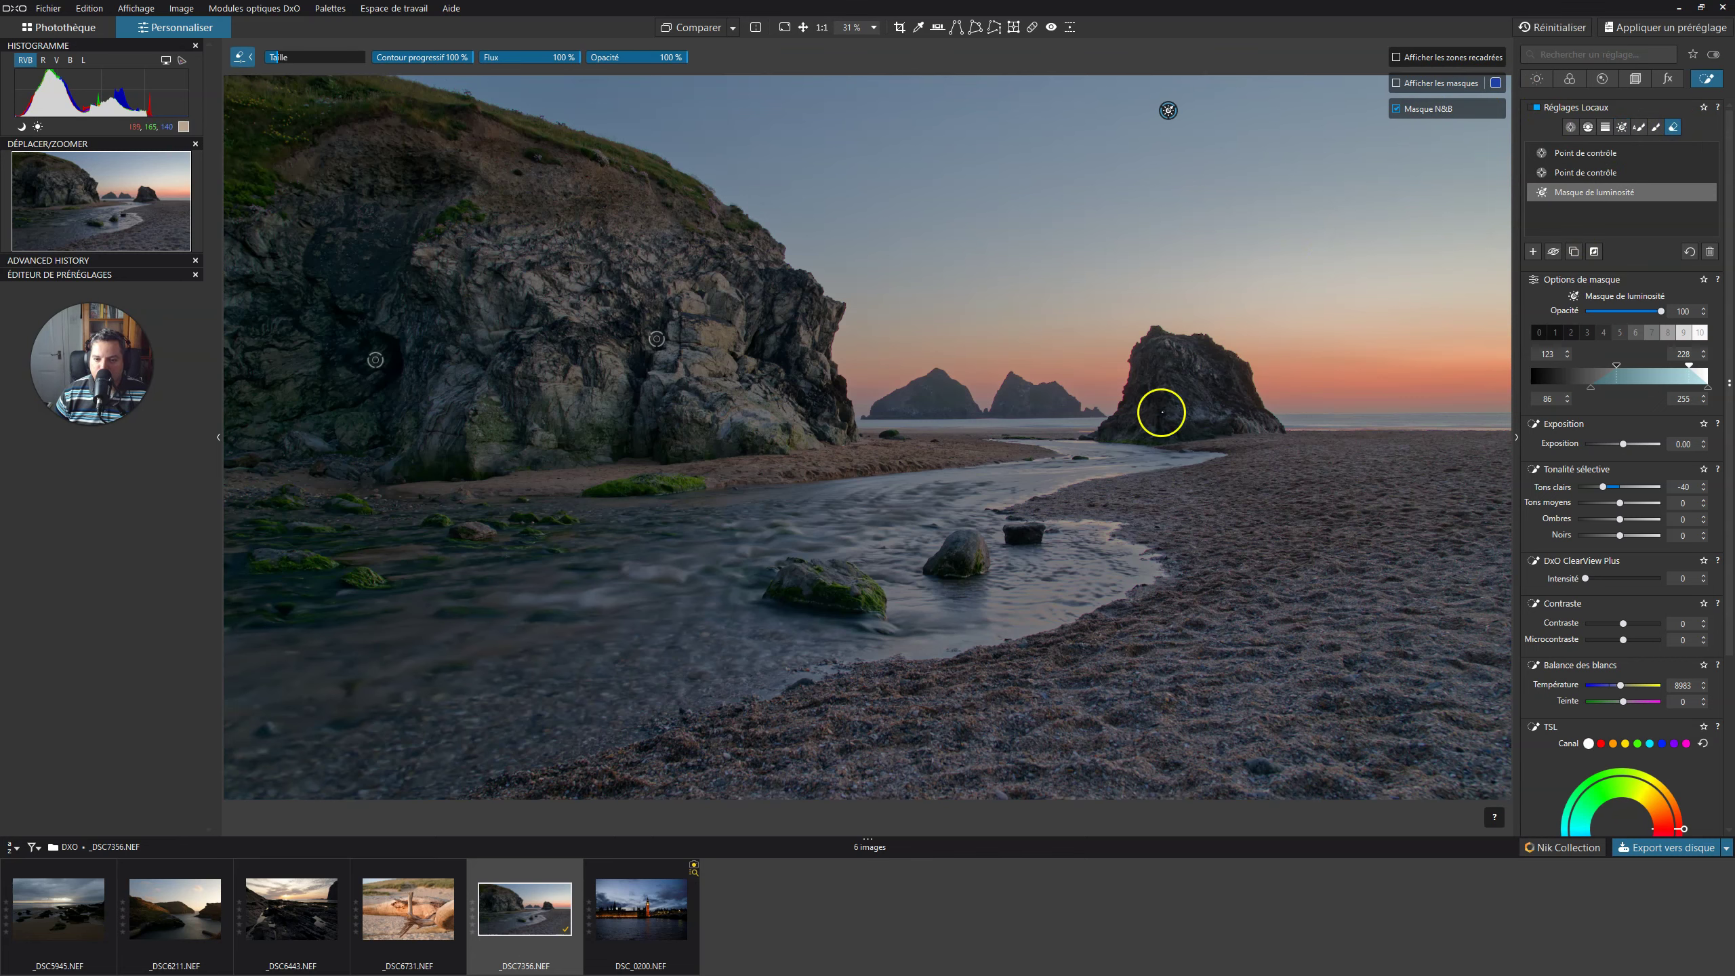
left_click(1399, 84)
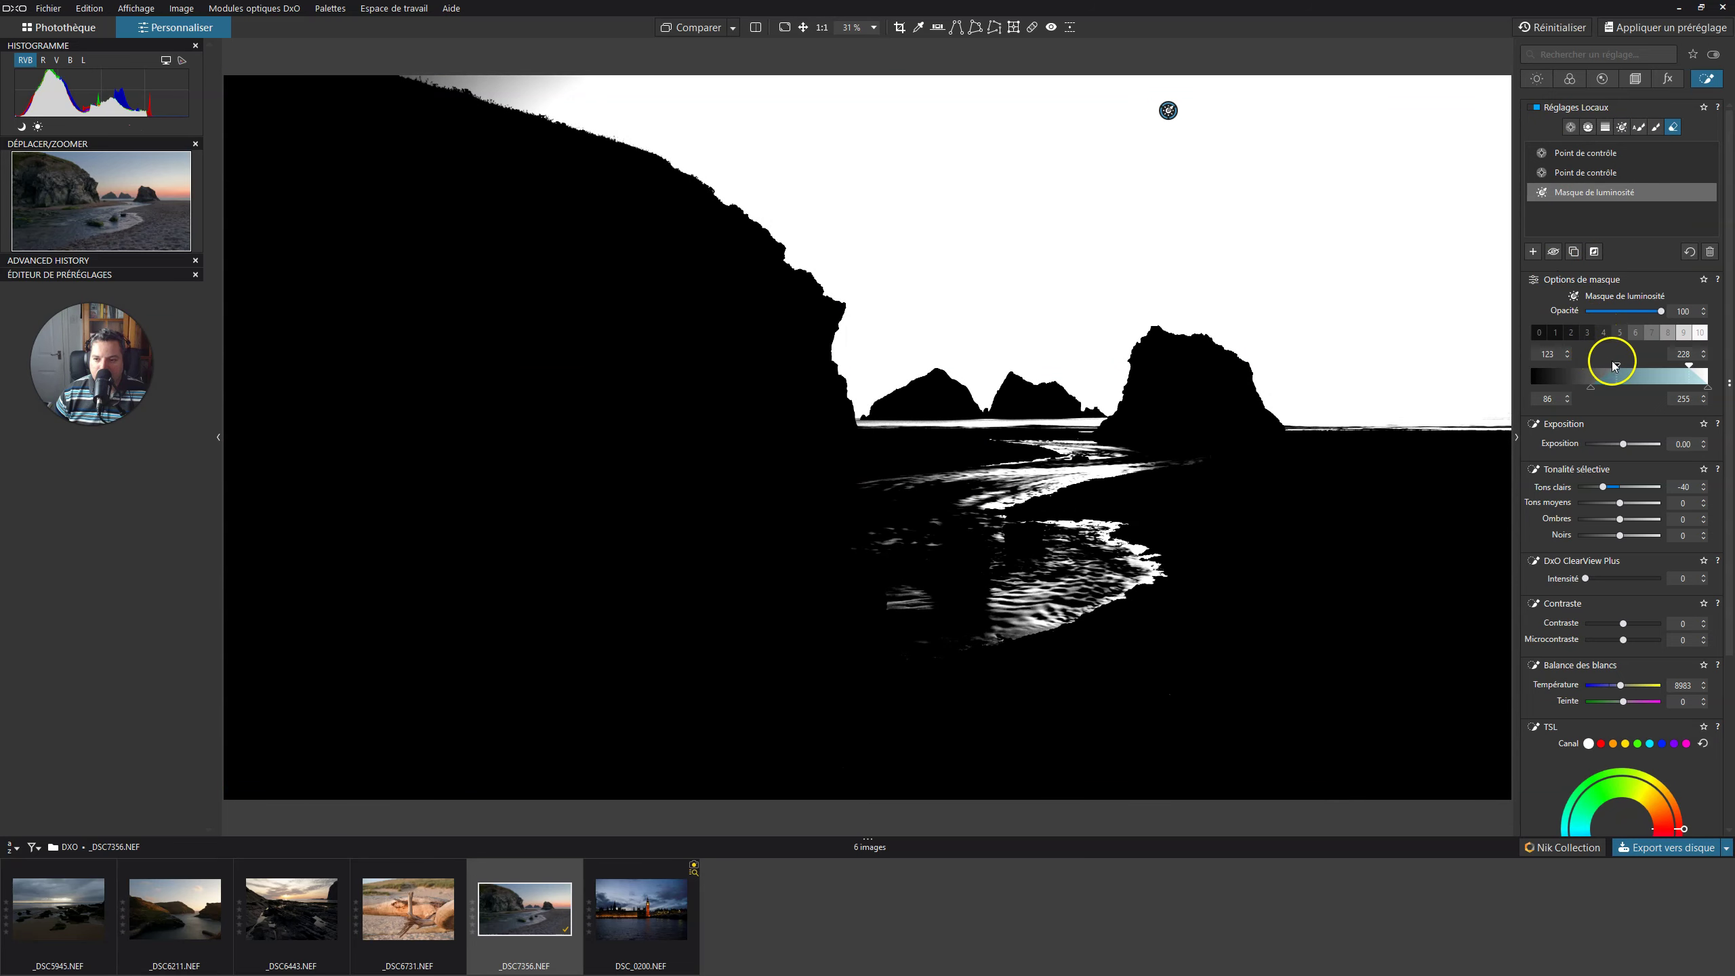
left_click_drag(1616, 365, 1609, 365)
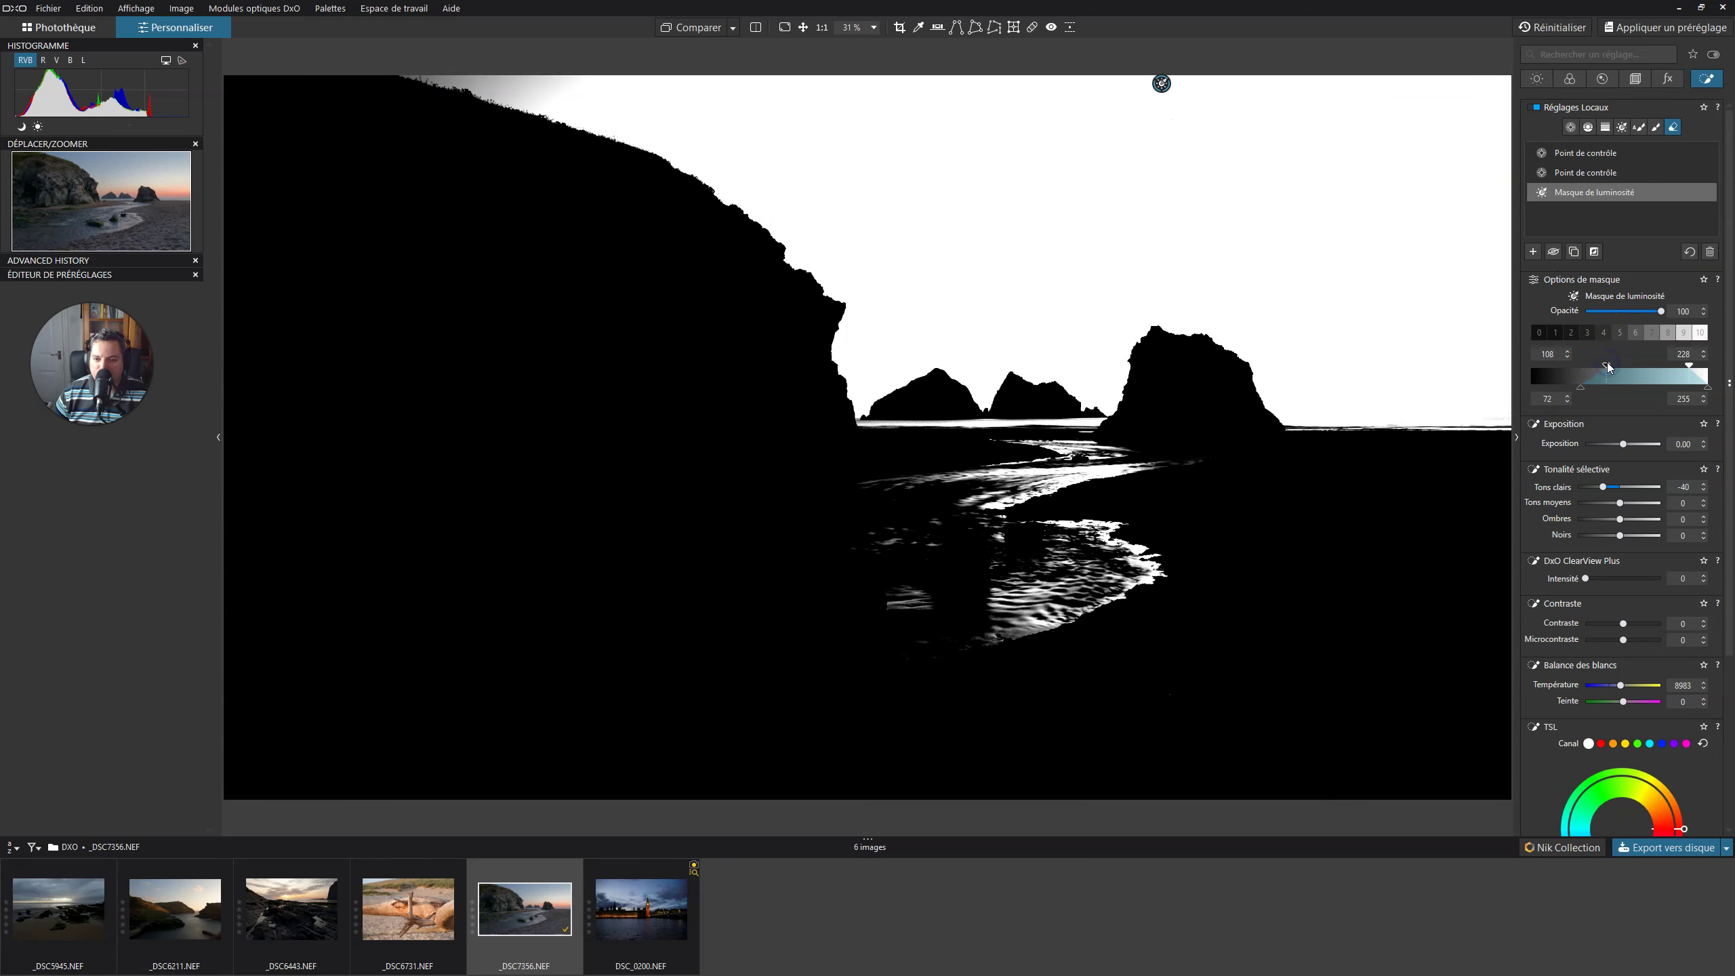
left_click_drag(1607, 368, 1593, 368)
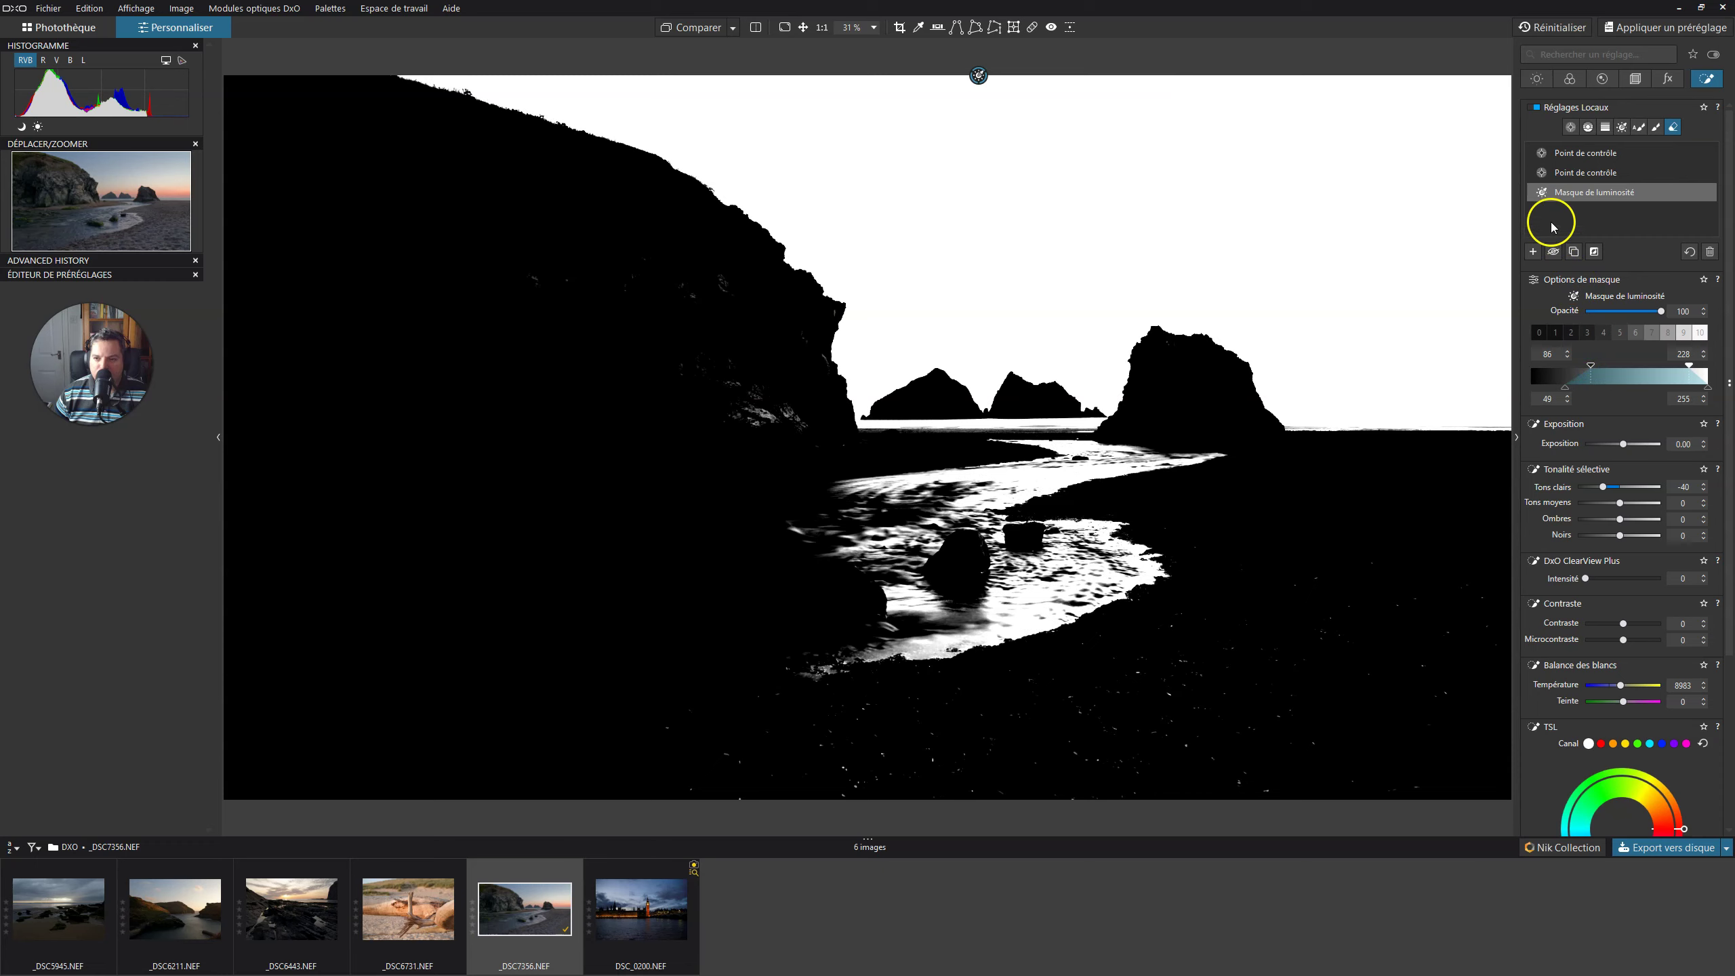
mouse_move(1492, 147)
left_click(1396, 109)
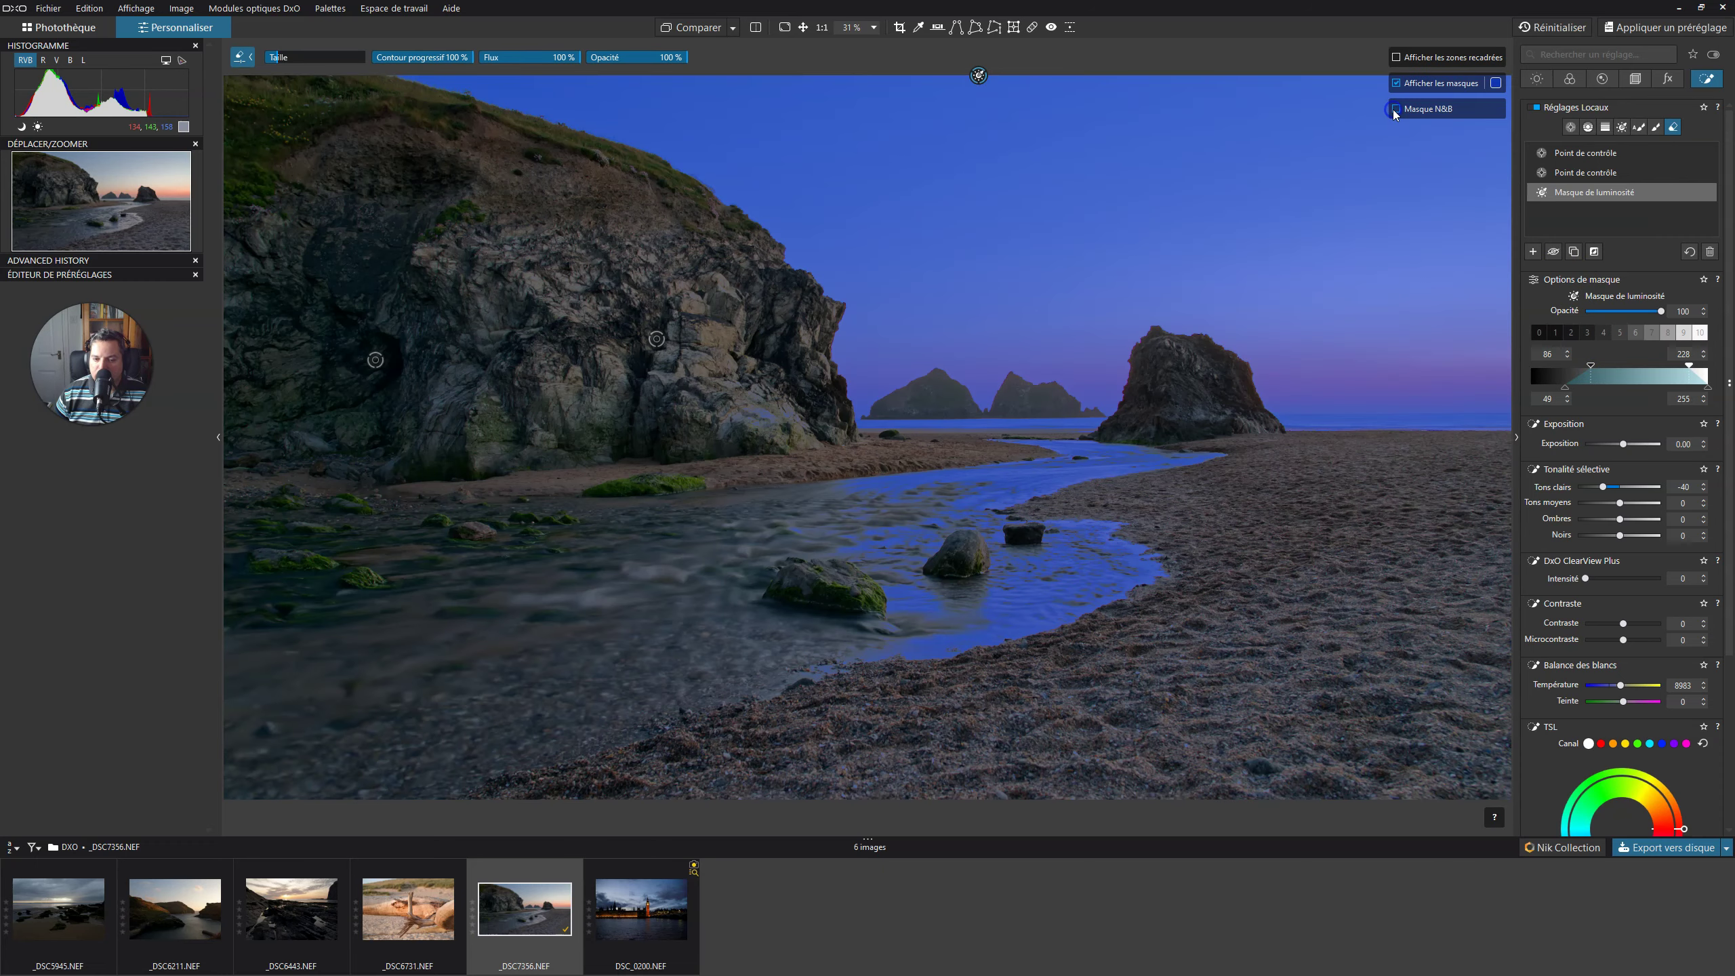
left_click(1396, 83)
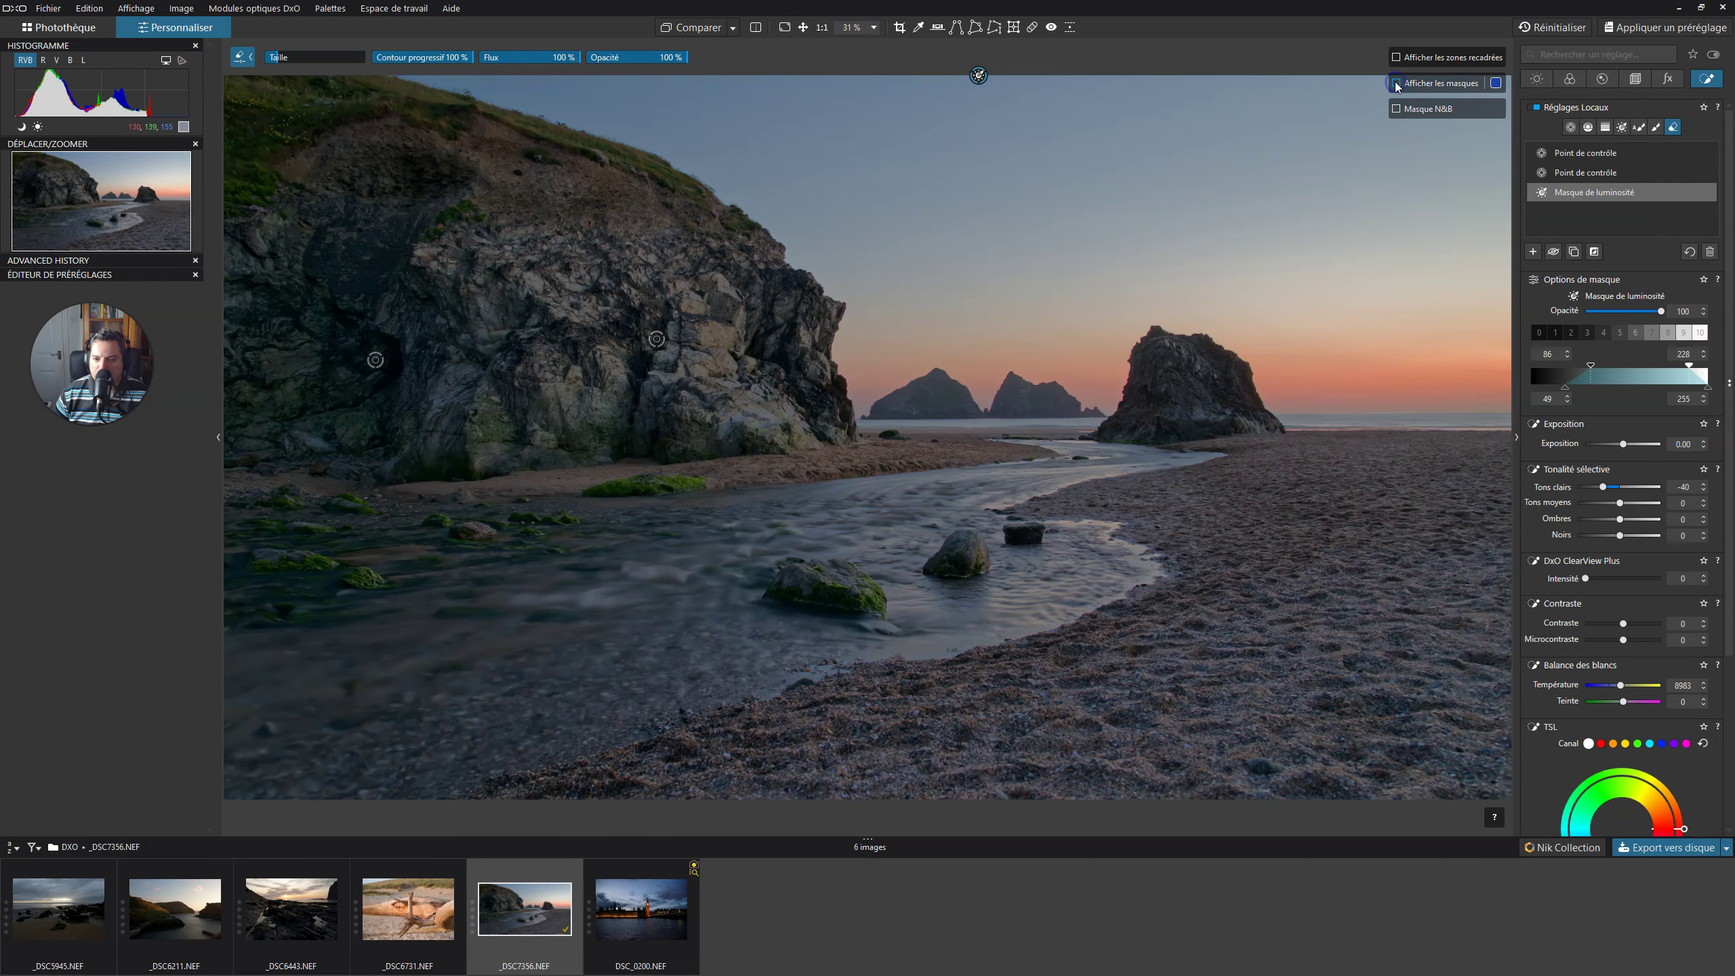
Compare the photo with the sky luminosity mask disabled and enabled
left_click(1603, 438)
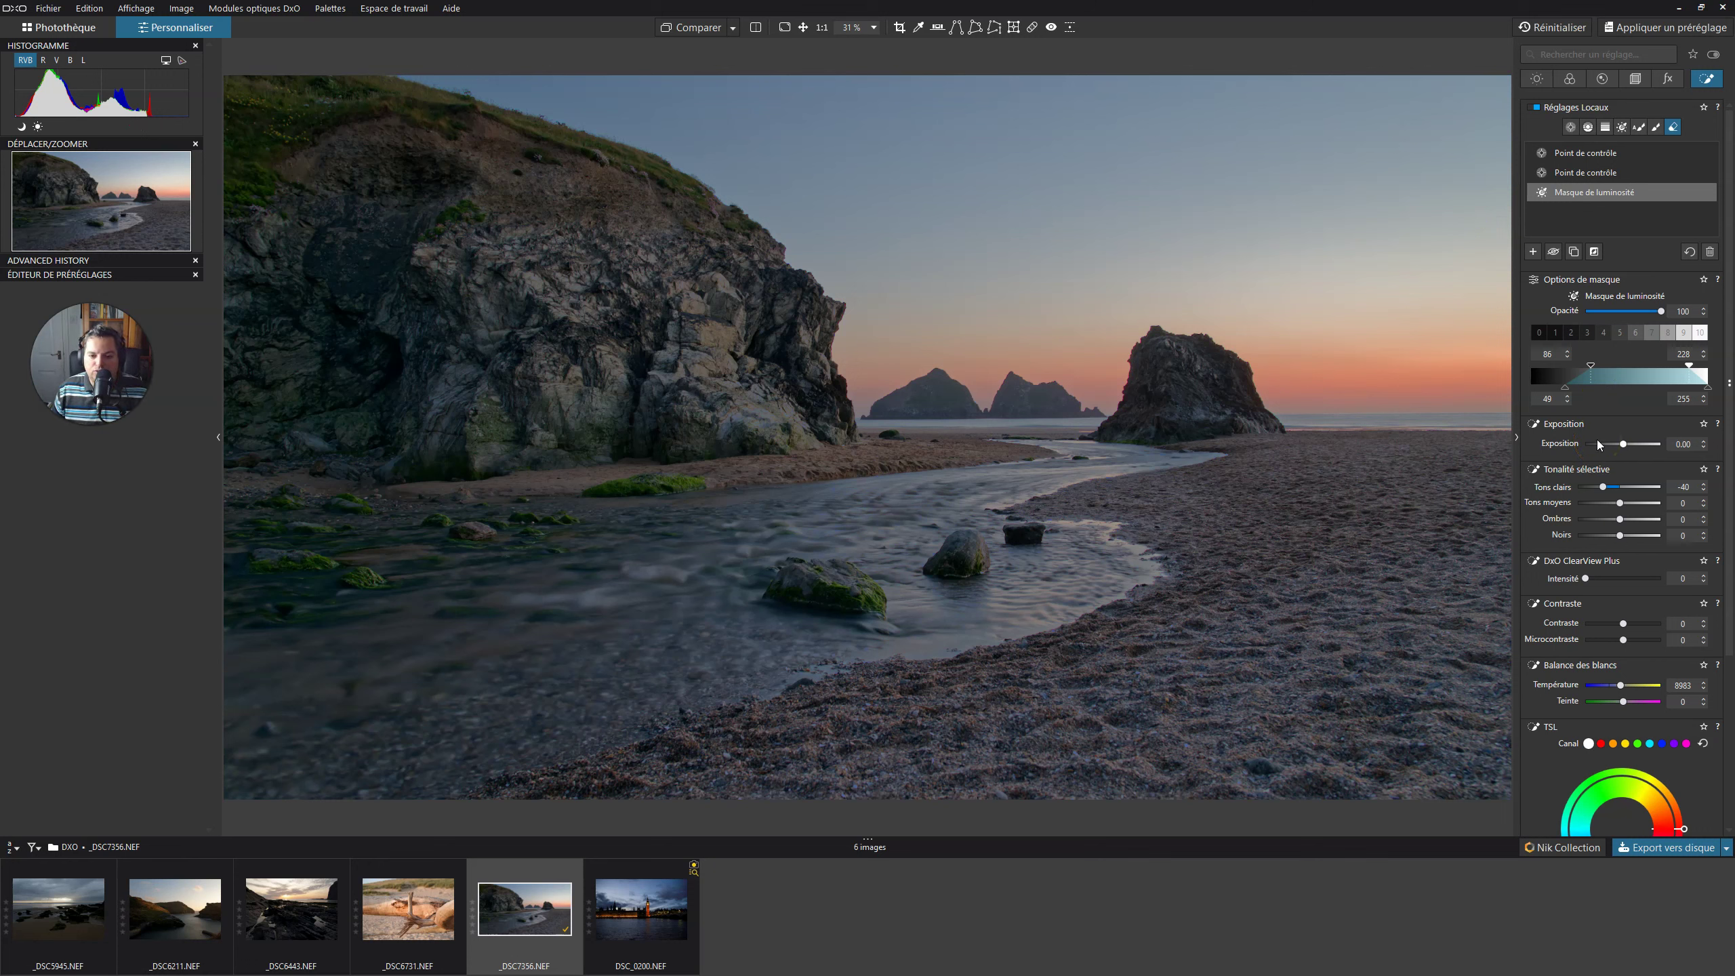
left_click(1705, 193)
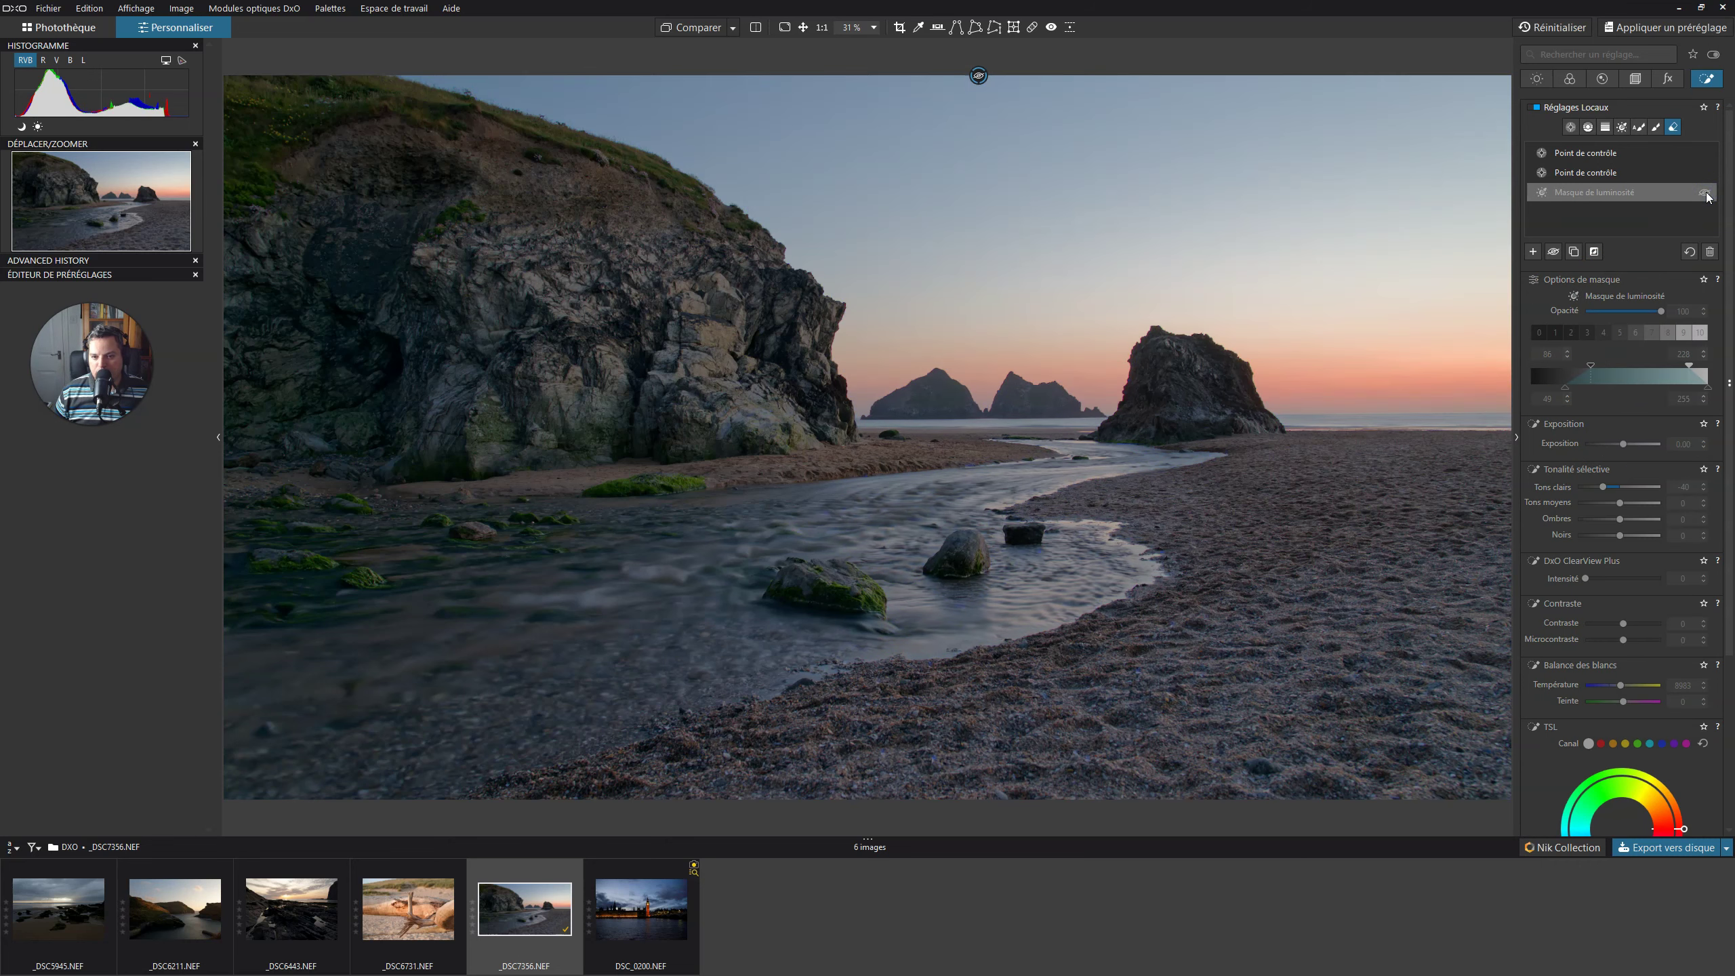
left_click(1707, 193)
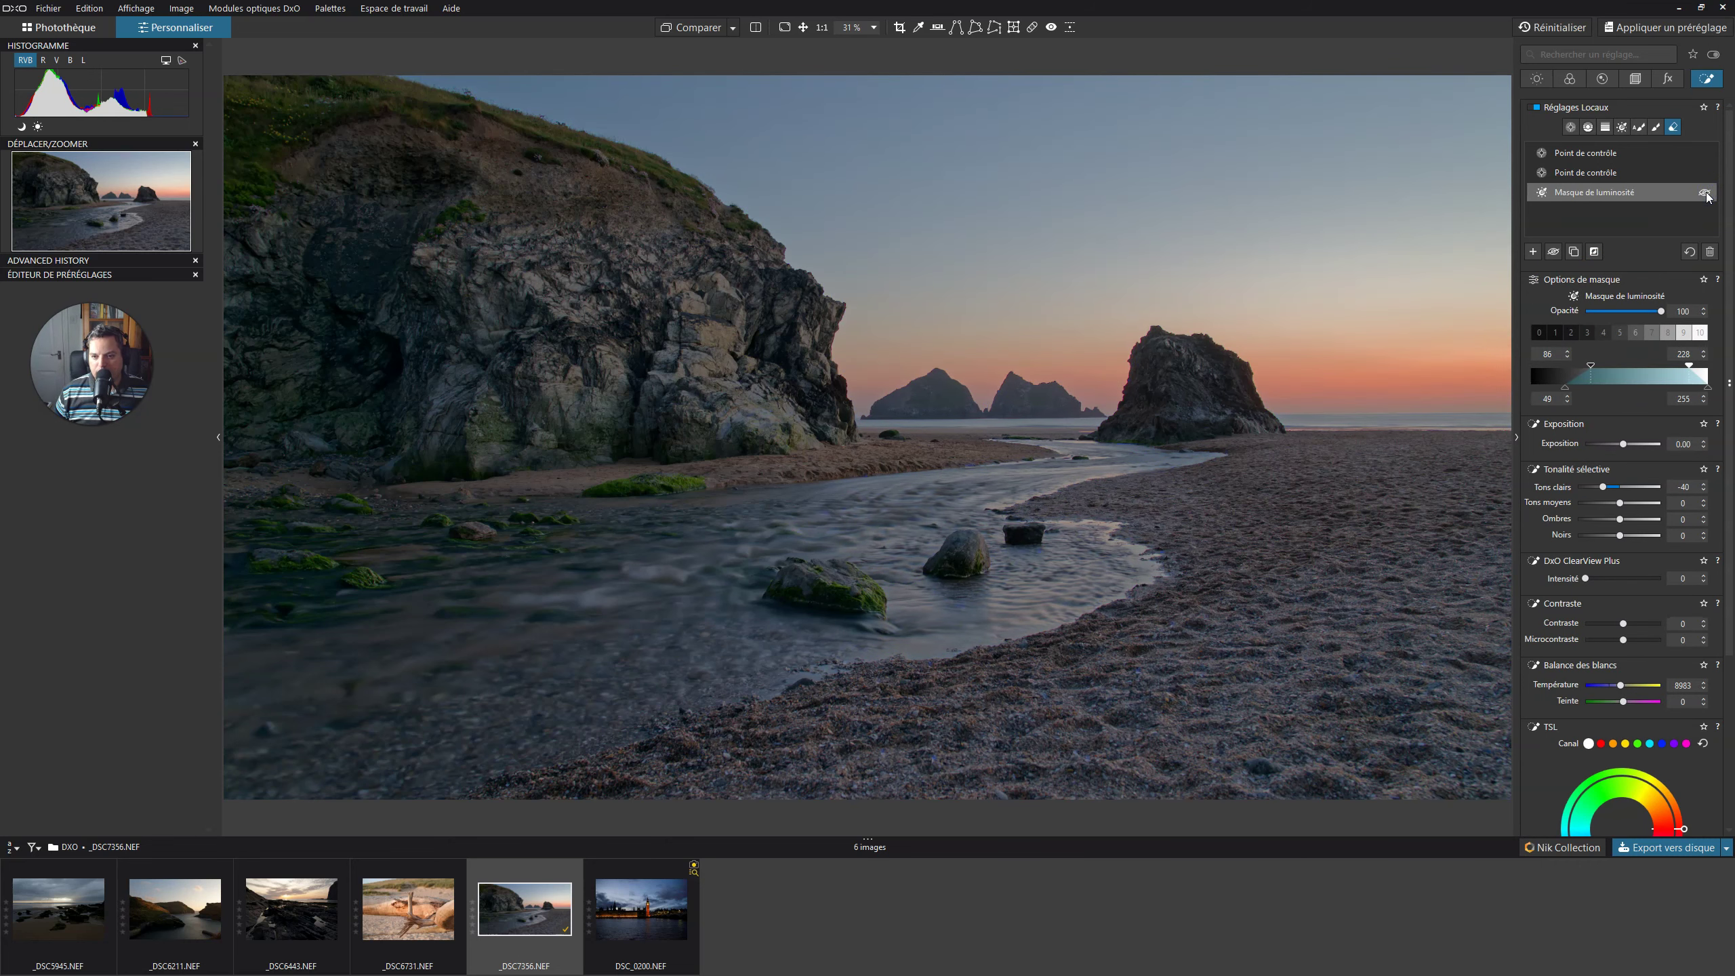
left_click(1707, 193)
left_click(1706, 193)
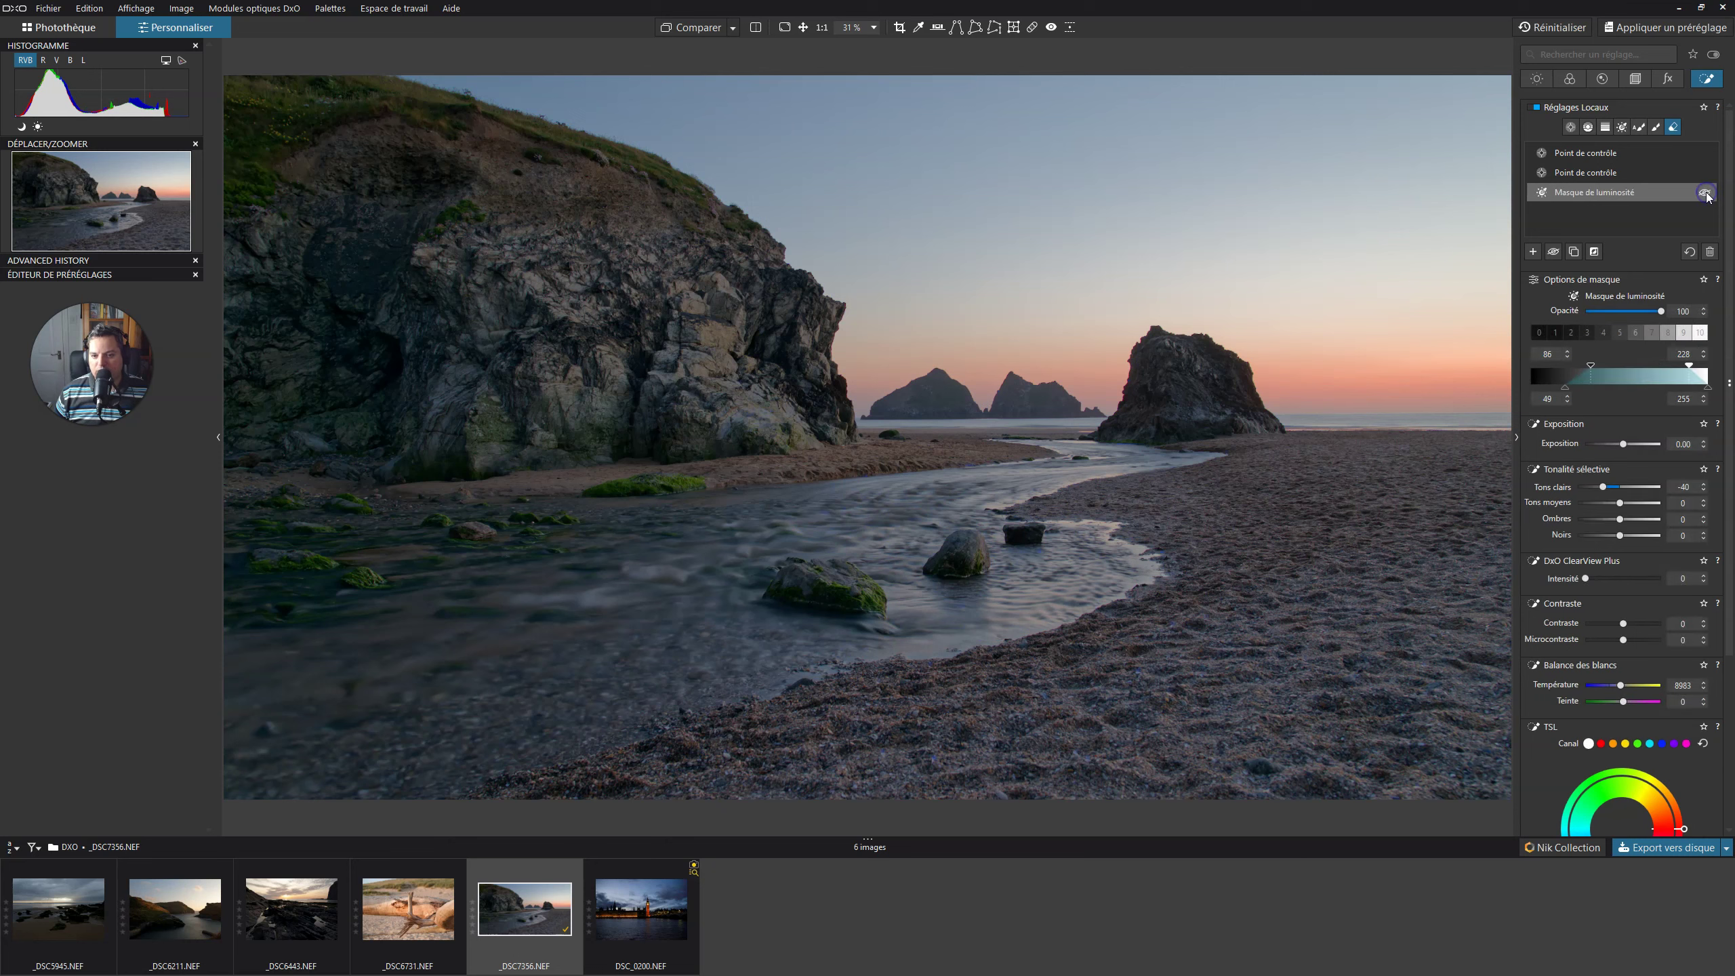
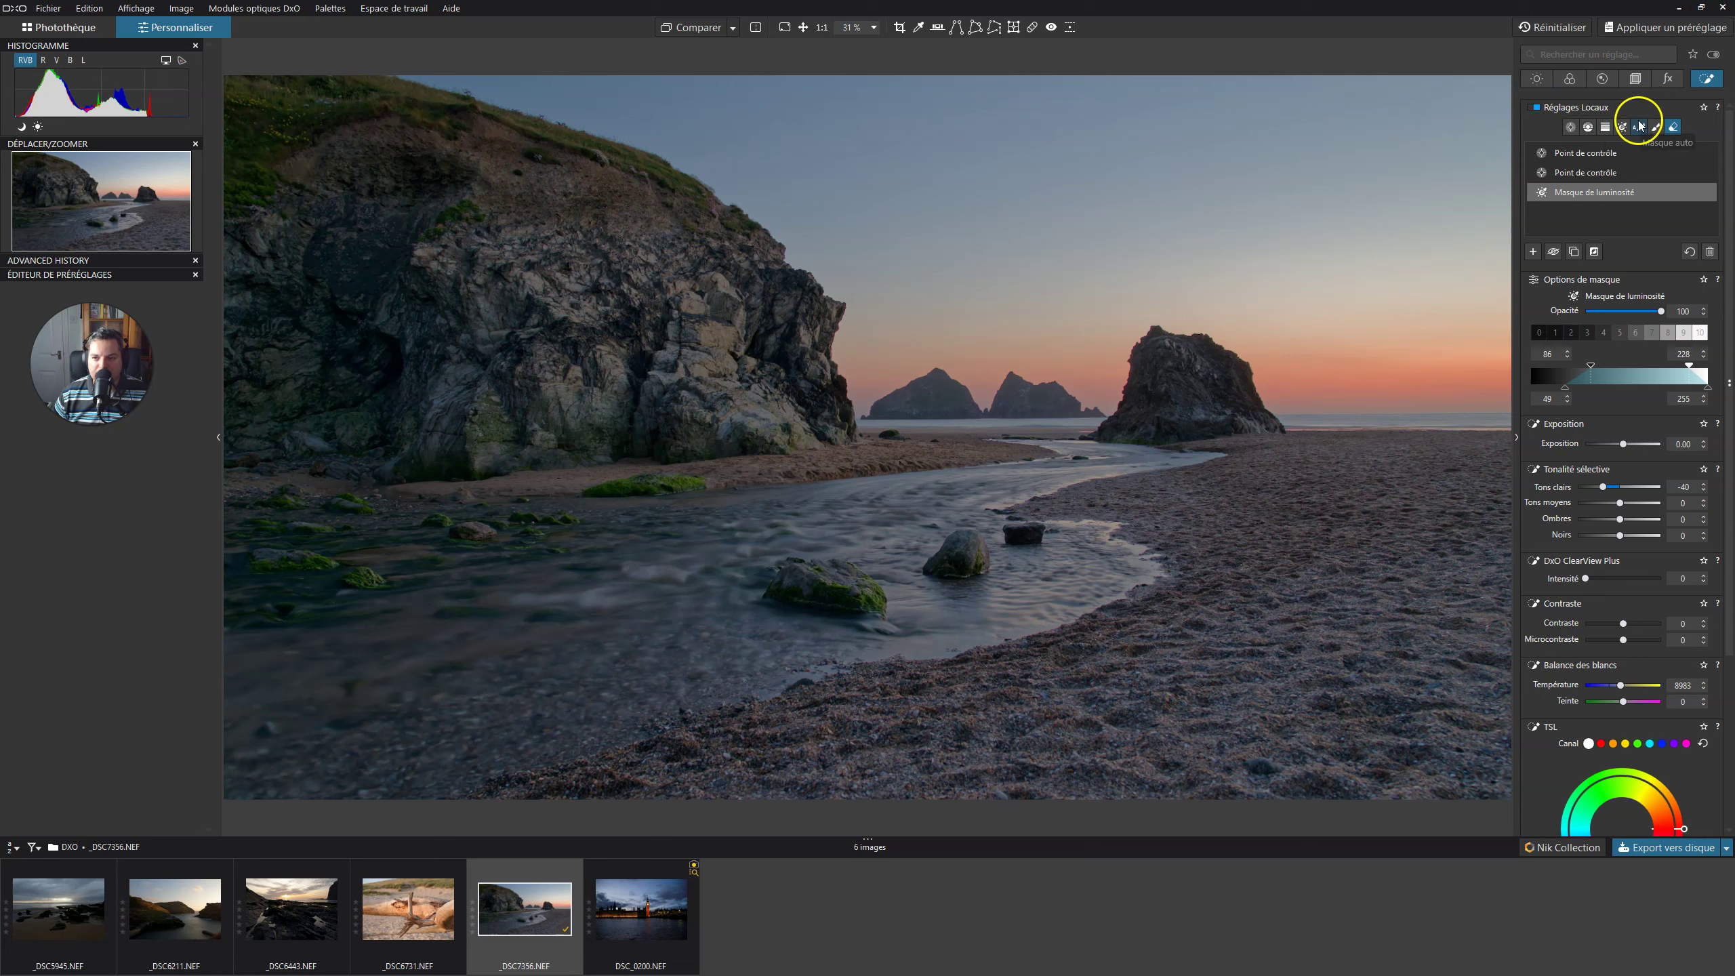
Create a new luminosity mask sampled on the upper cliff face and show it in black and white
mouse_move(1624, 179)
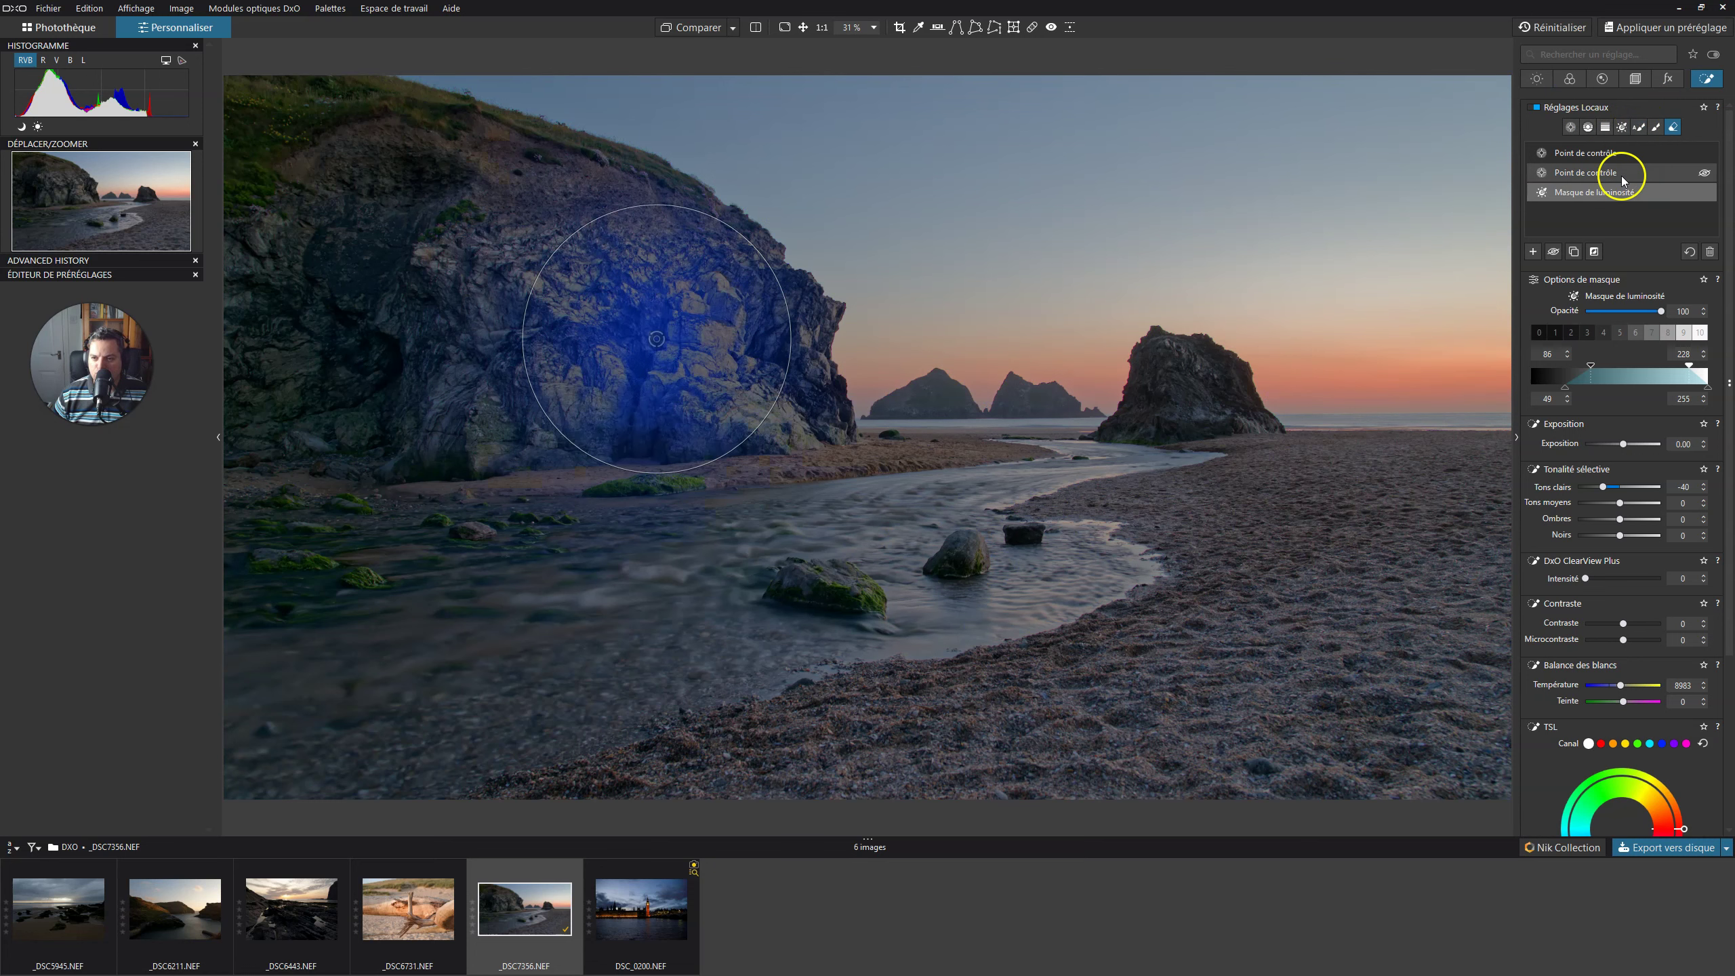
left_click(1535, 251)
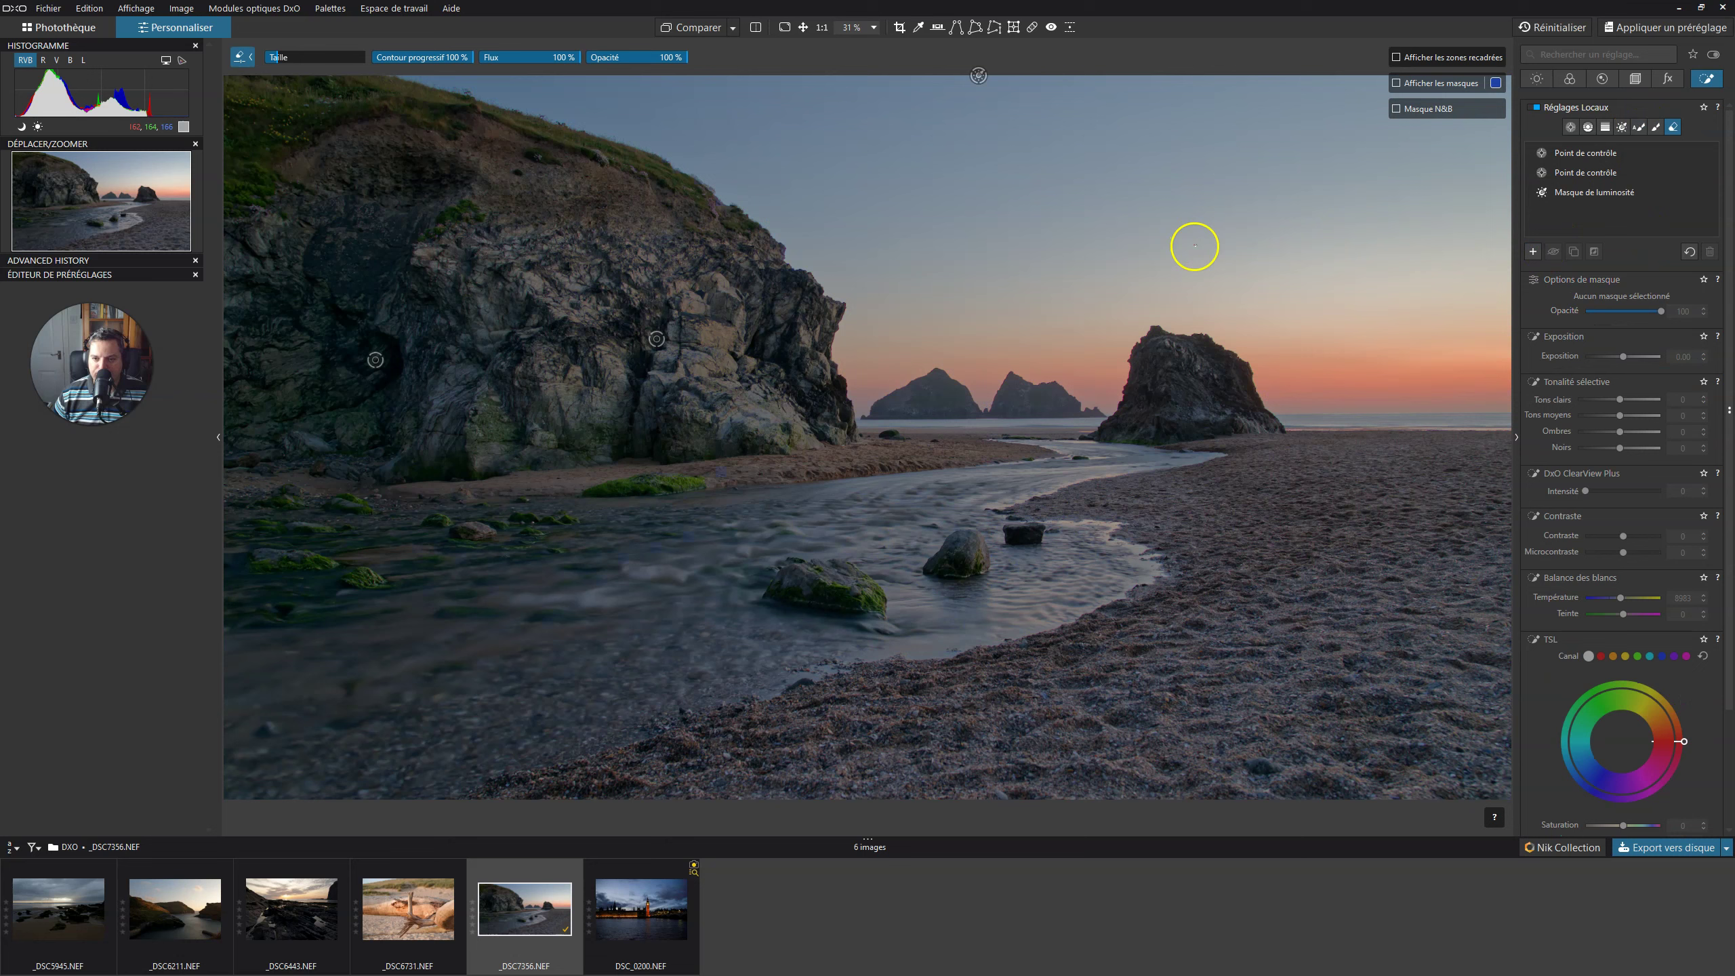
left_click(1624, 131)
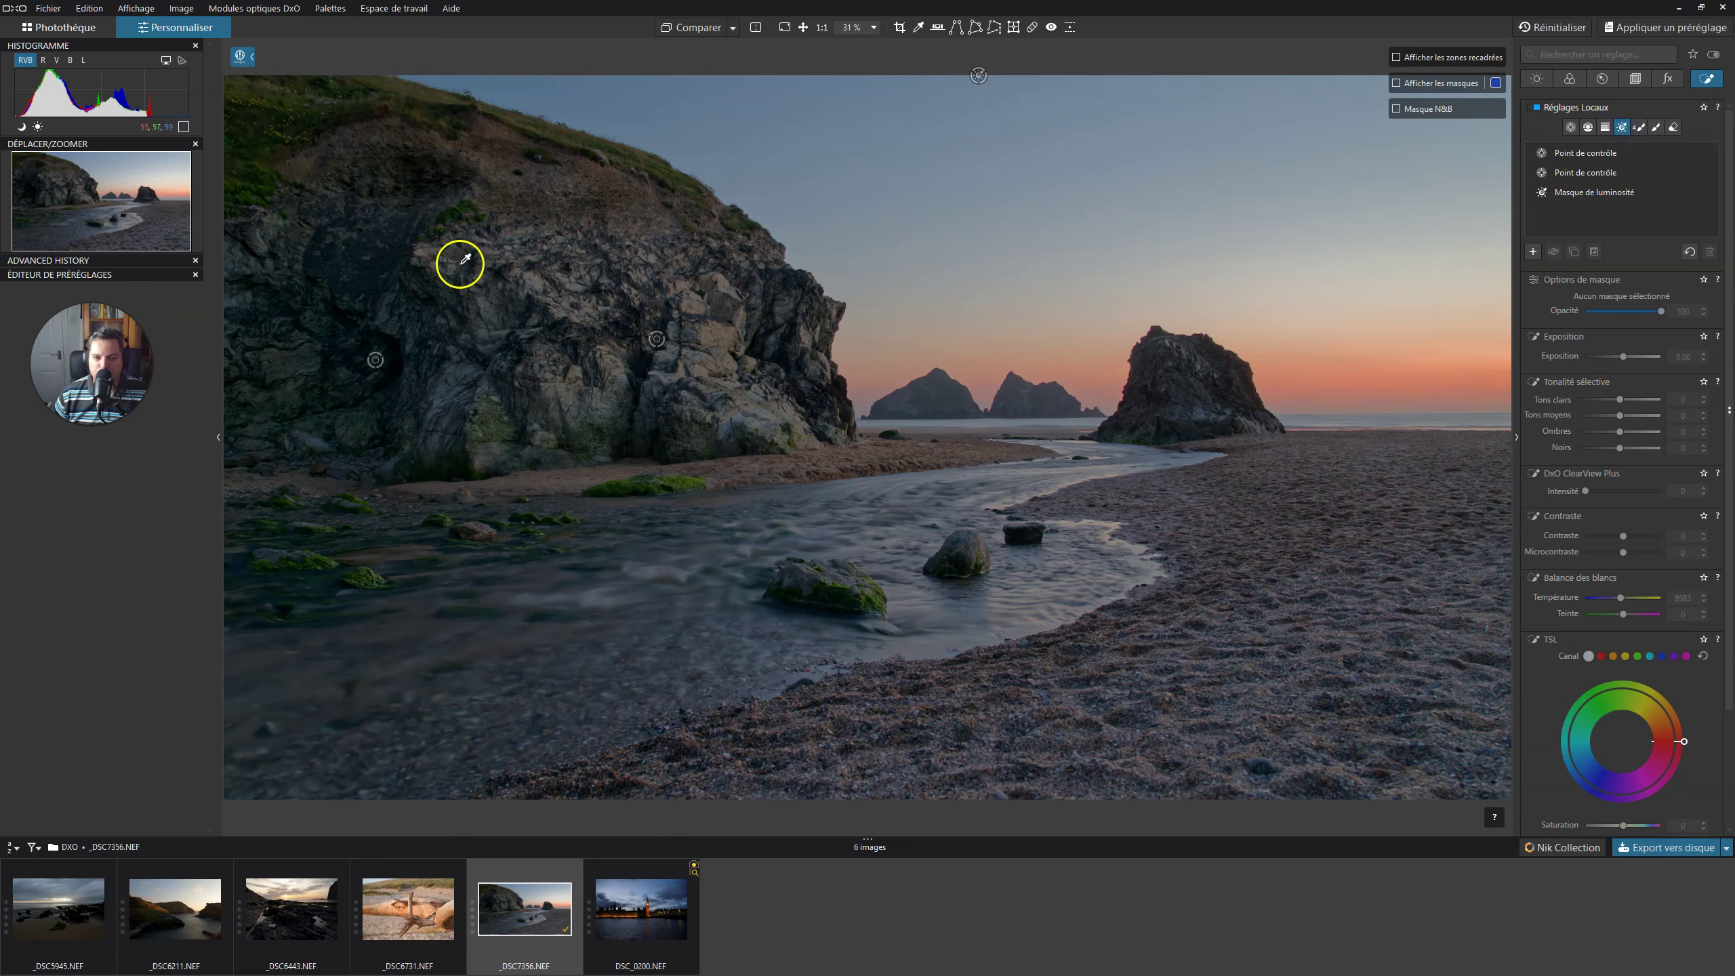
left_click(537, 261)
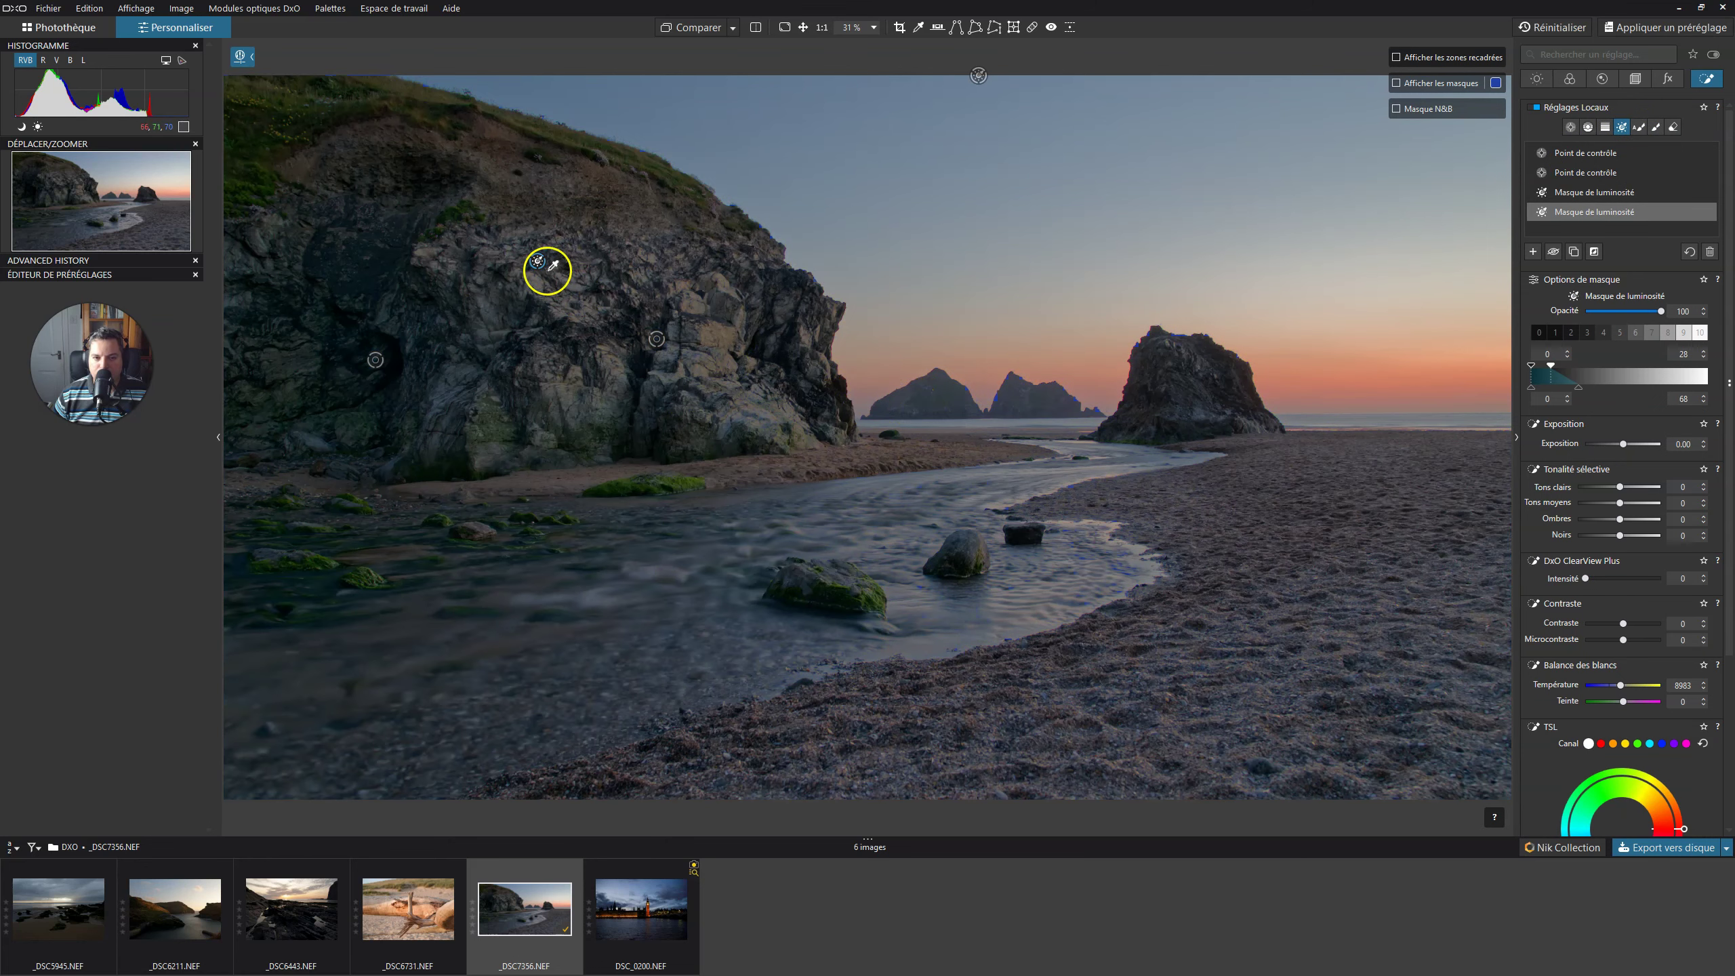
left_click(1396, 83)
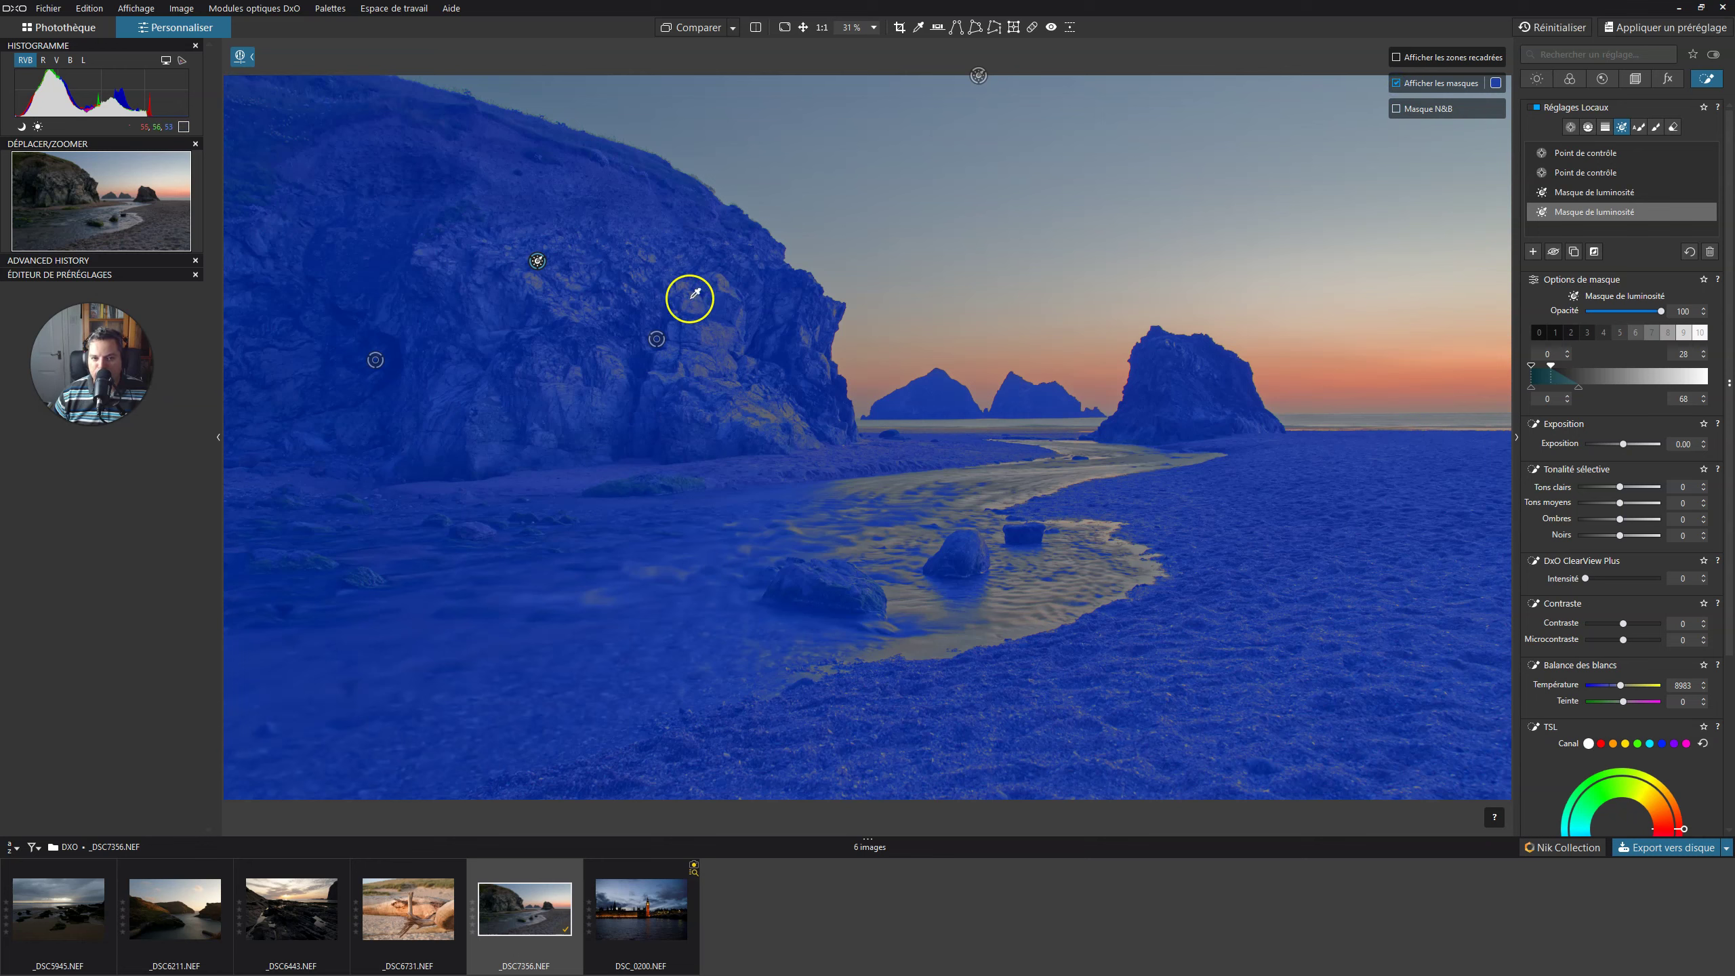
left_click(1397, 109)
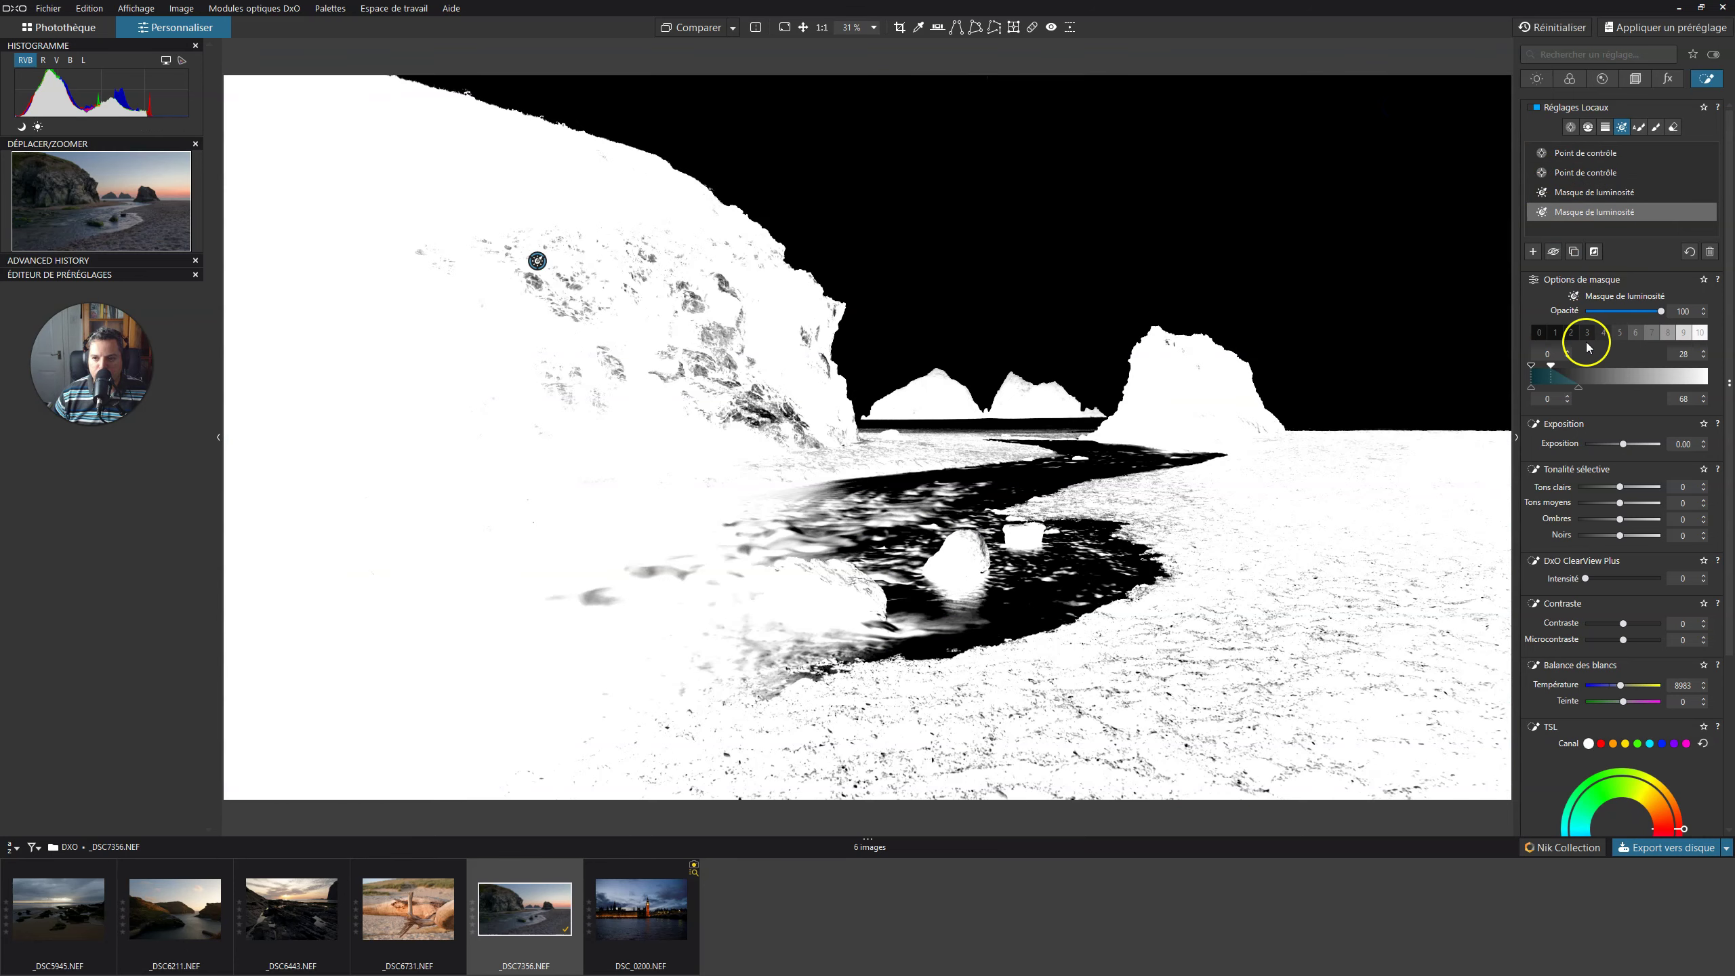
Set the cliff luminosity mask's range to 17–45 with outer limits of 0 and 85, and hide the mask display
left_click(1589, 371)
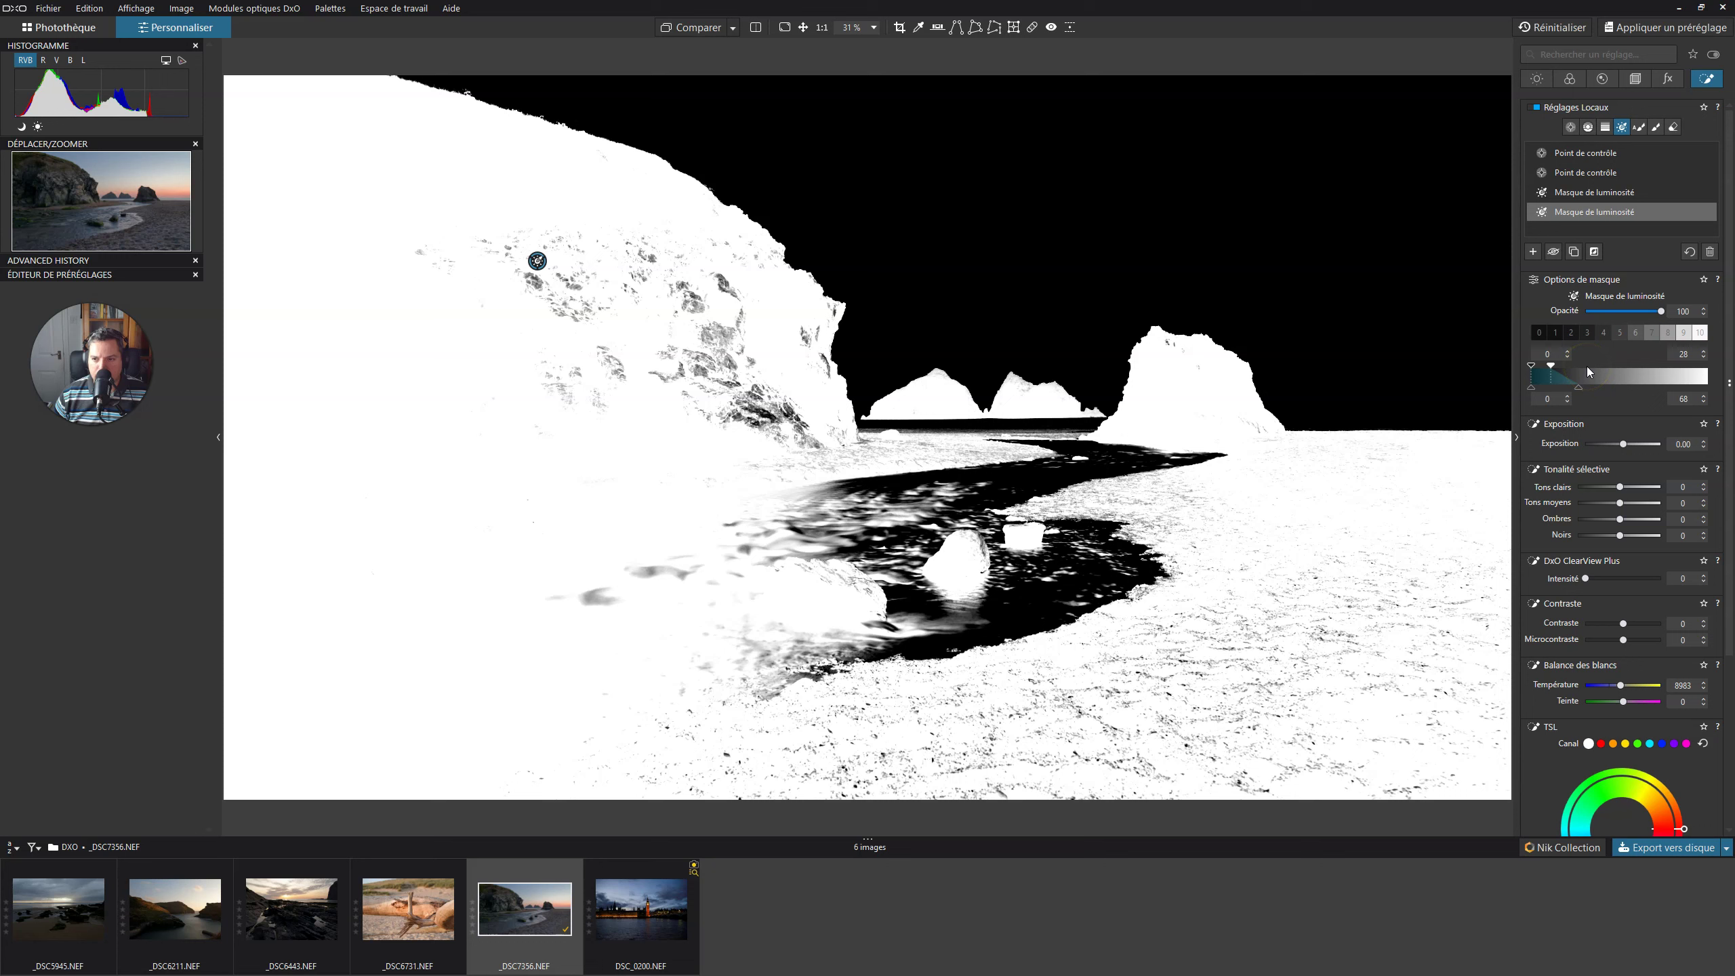
mouse_move(1542, 388)
left_mouse_down()
mouse_move(1553, 372)
mouse_move(1564, 397)
mouse_move(1557, 381)
left_mouse_up()
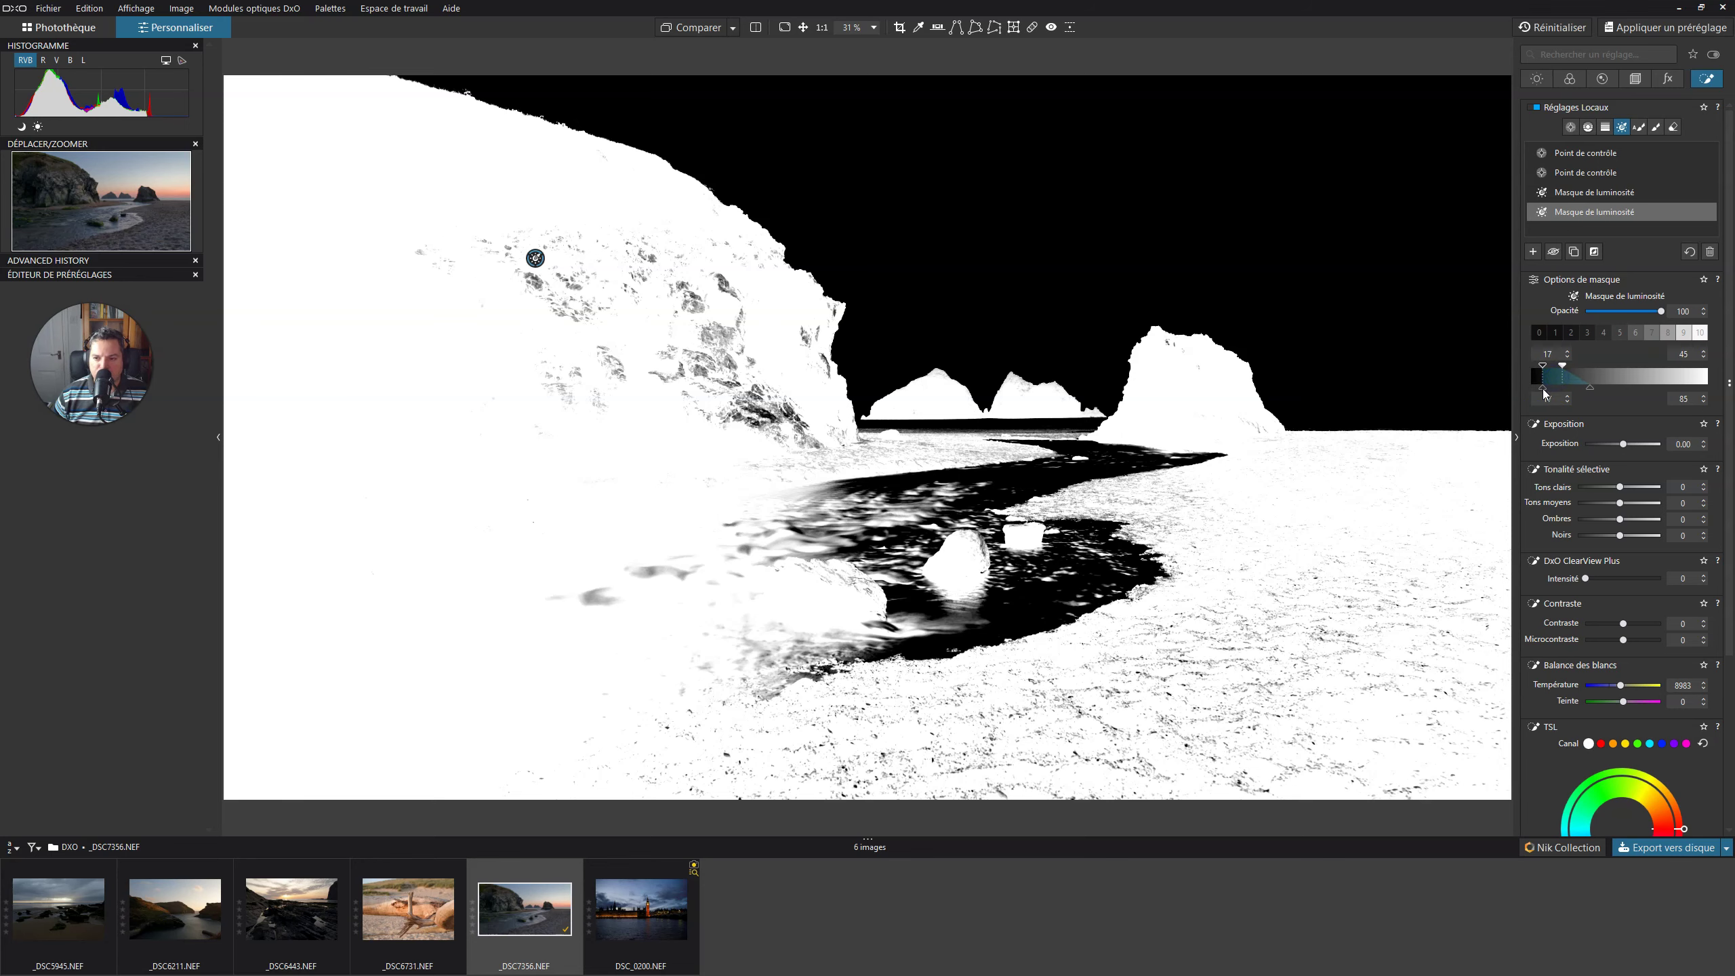
left_click(1543, 389)
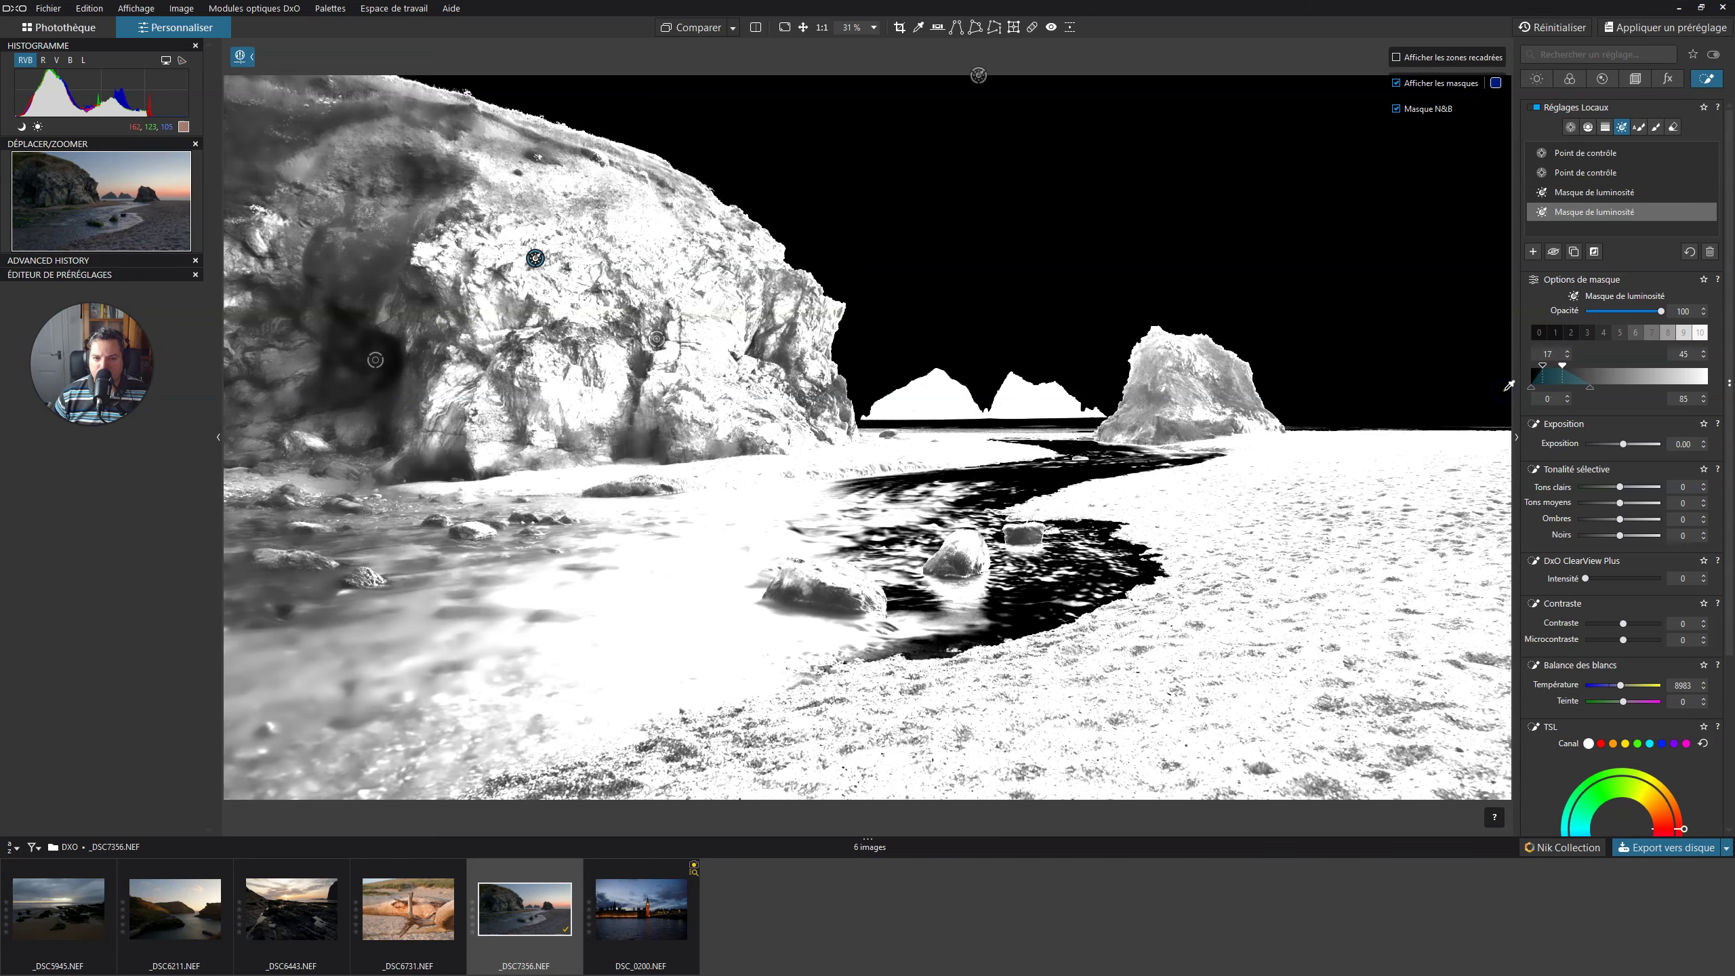
left_click(1560, 256)
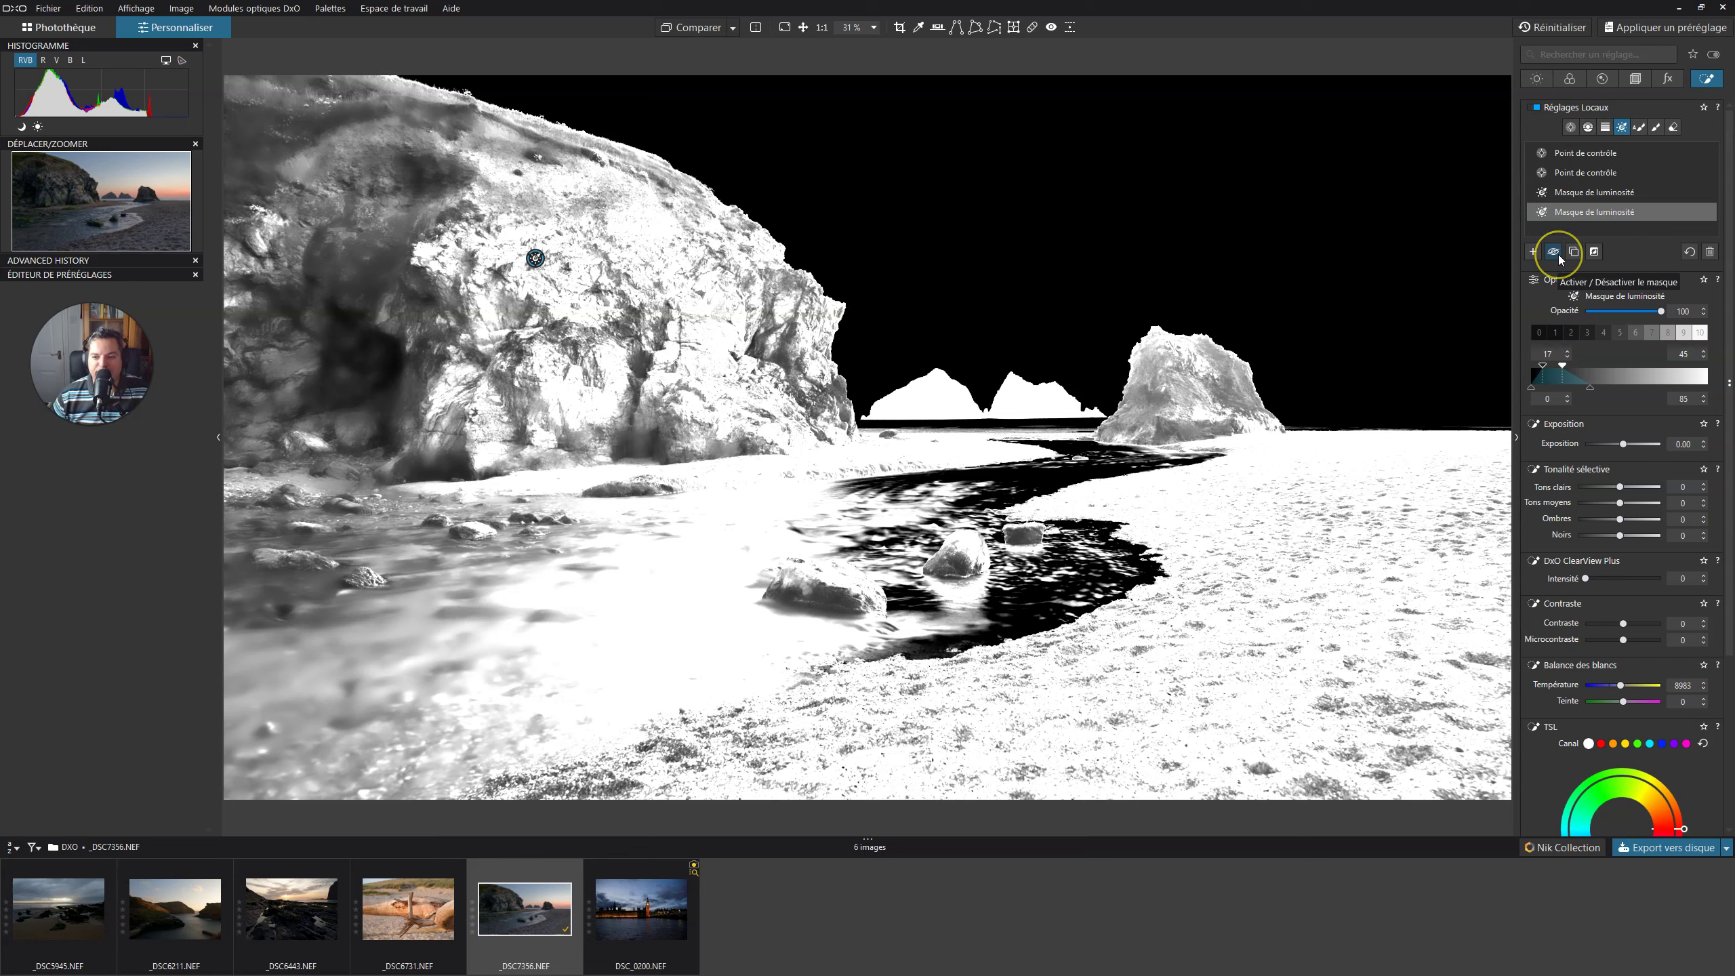
left_click(1396, 83)
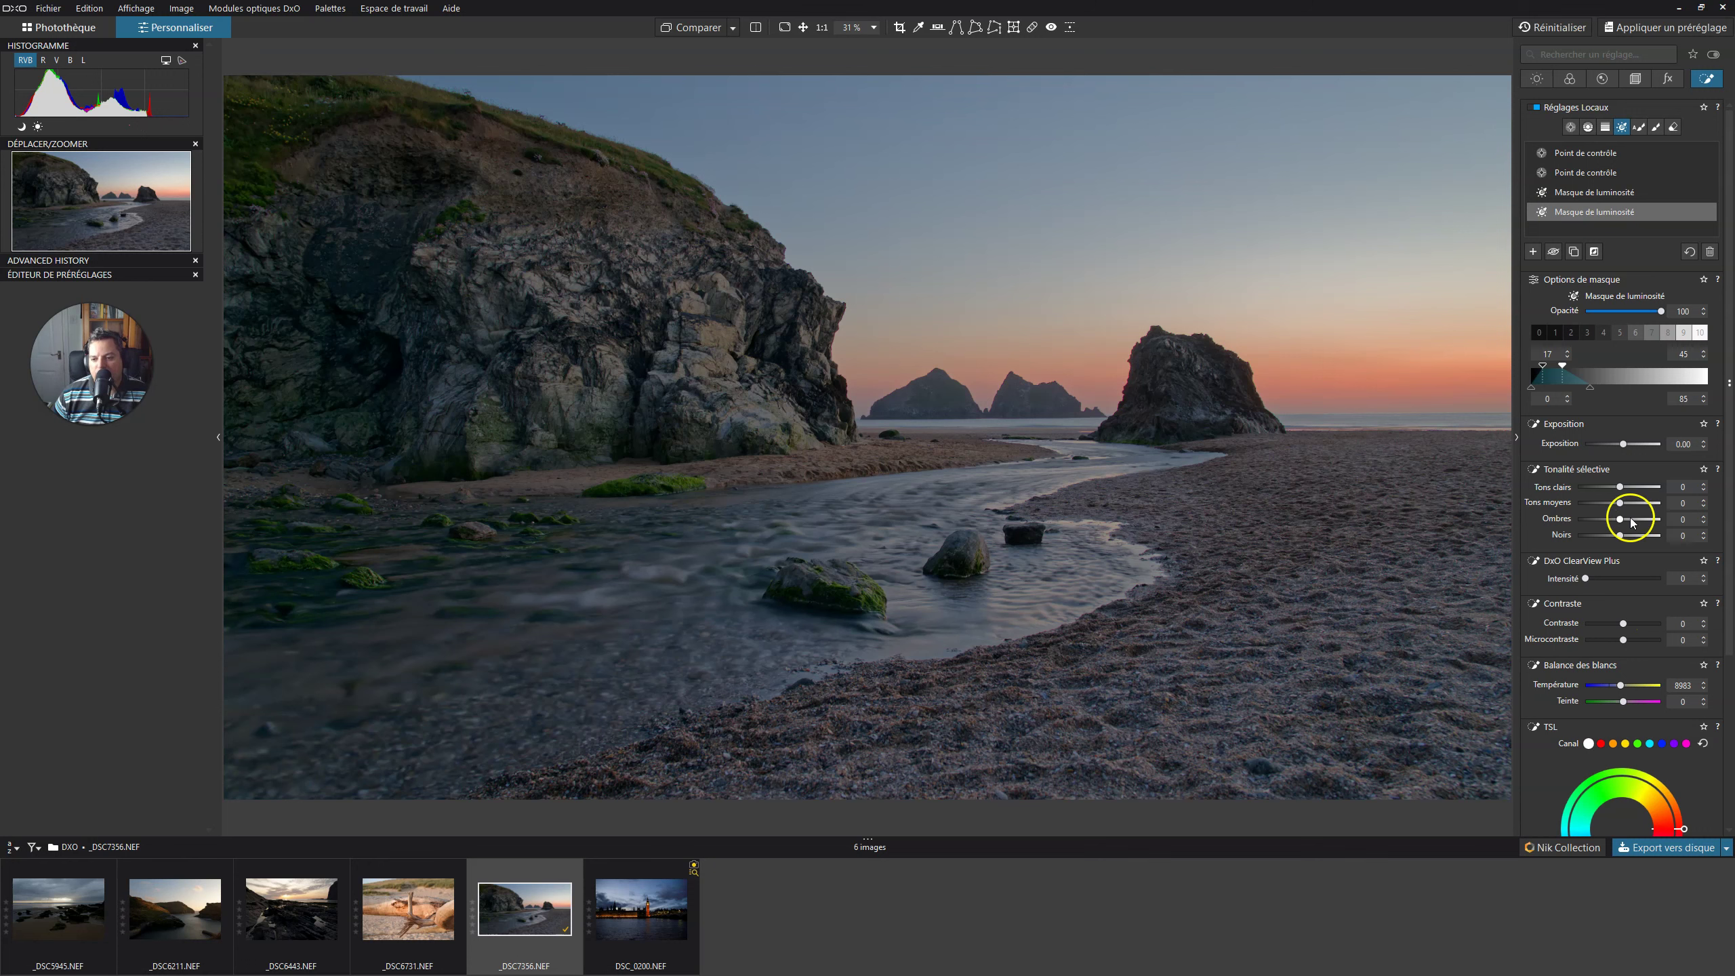
Set the cliff luminosity mask's DxO ClearView Plus intensity to 16 and compare the photo with the mask disabled and enabled
mouse_move(1587, 578)
left_mouse_down()
mouse_move(1611, 583)
mouse_move(1583, 581)
left_mouse_up()
left_click_drag(1592, 581, 1599, 583)
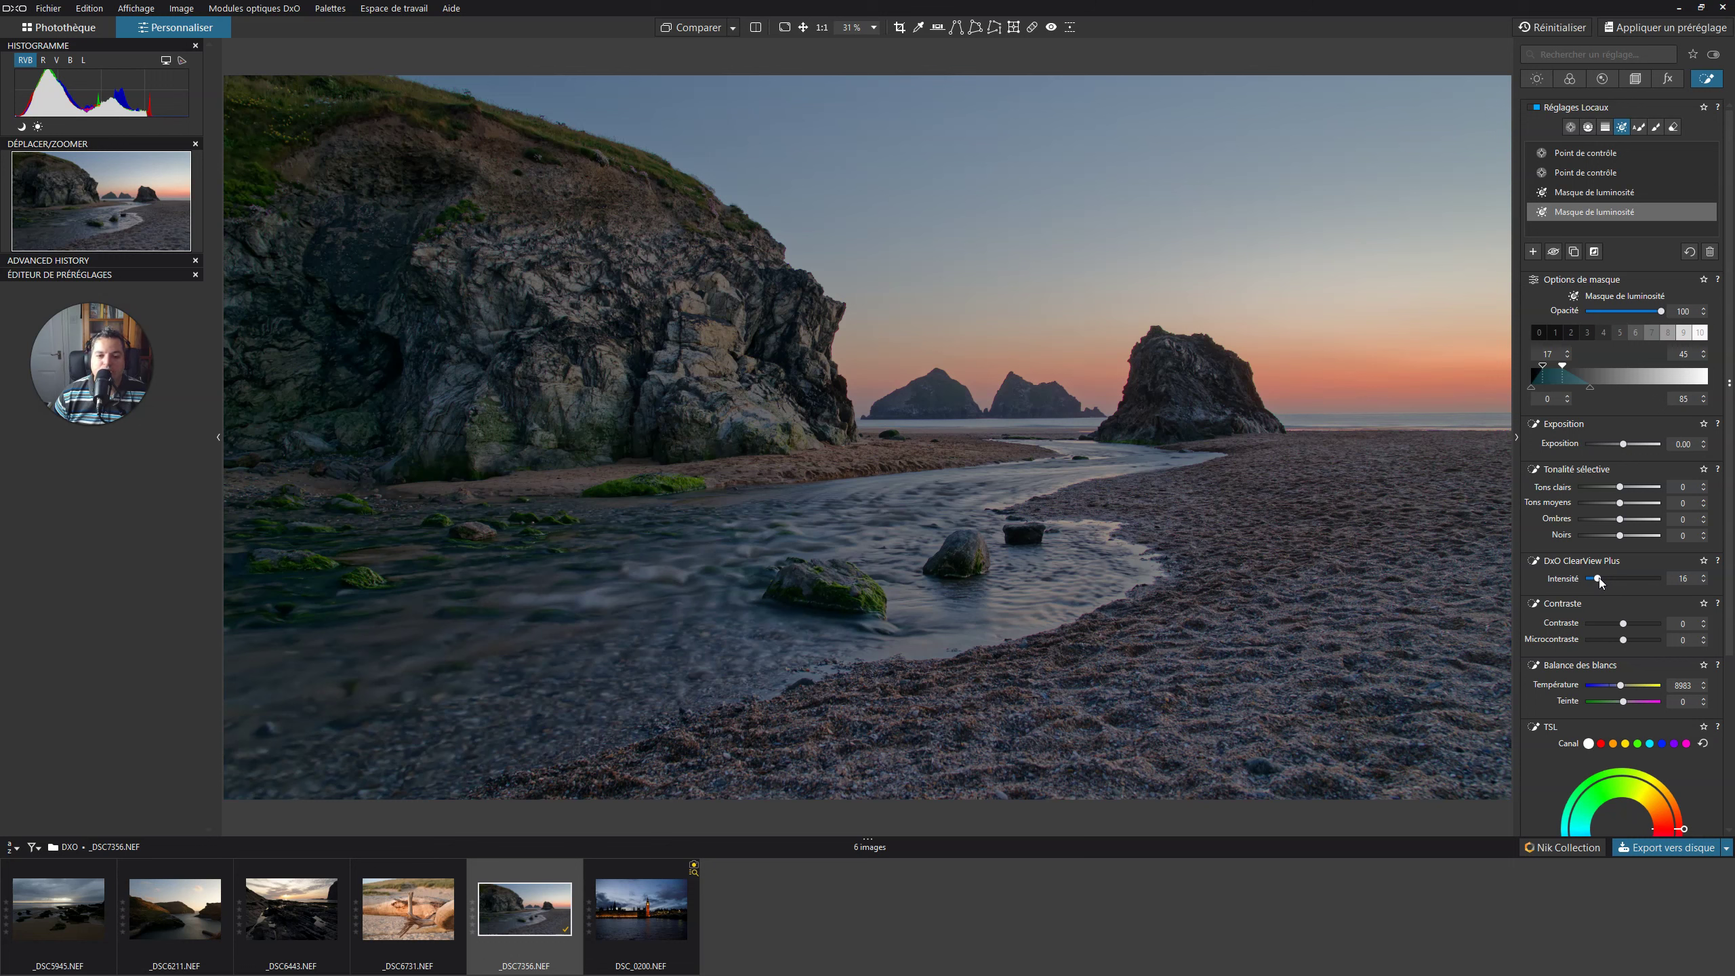
left_click(1600, 578)
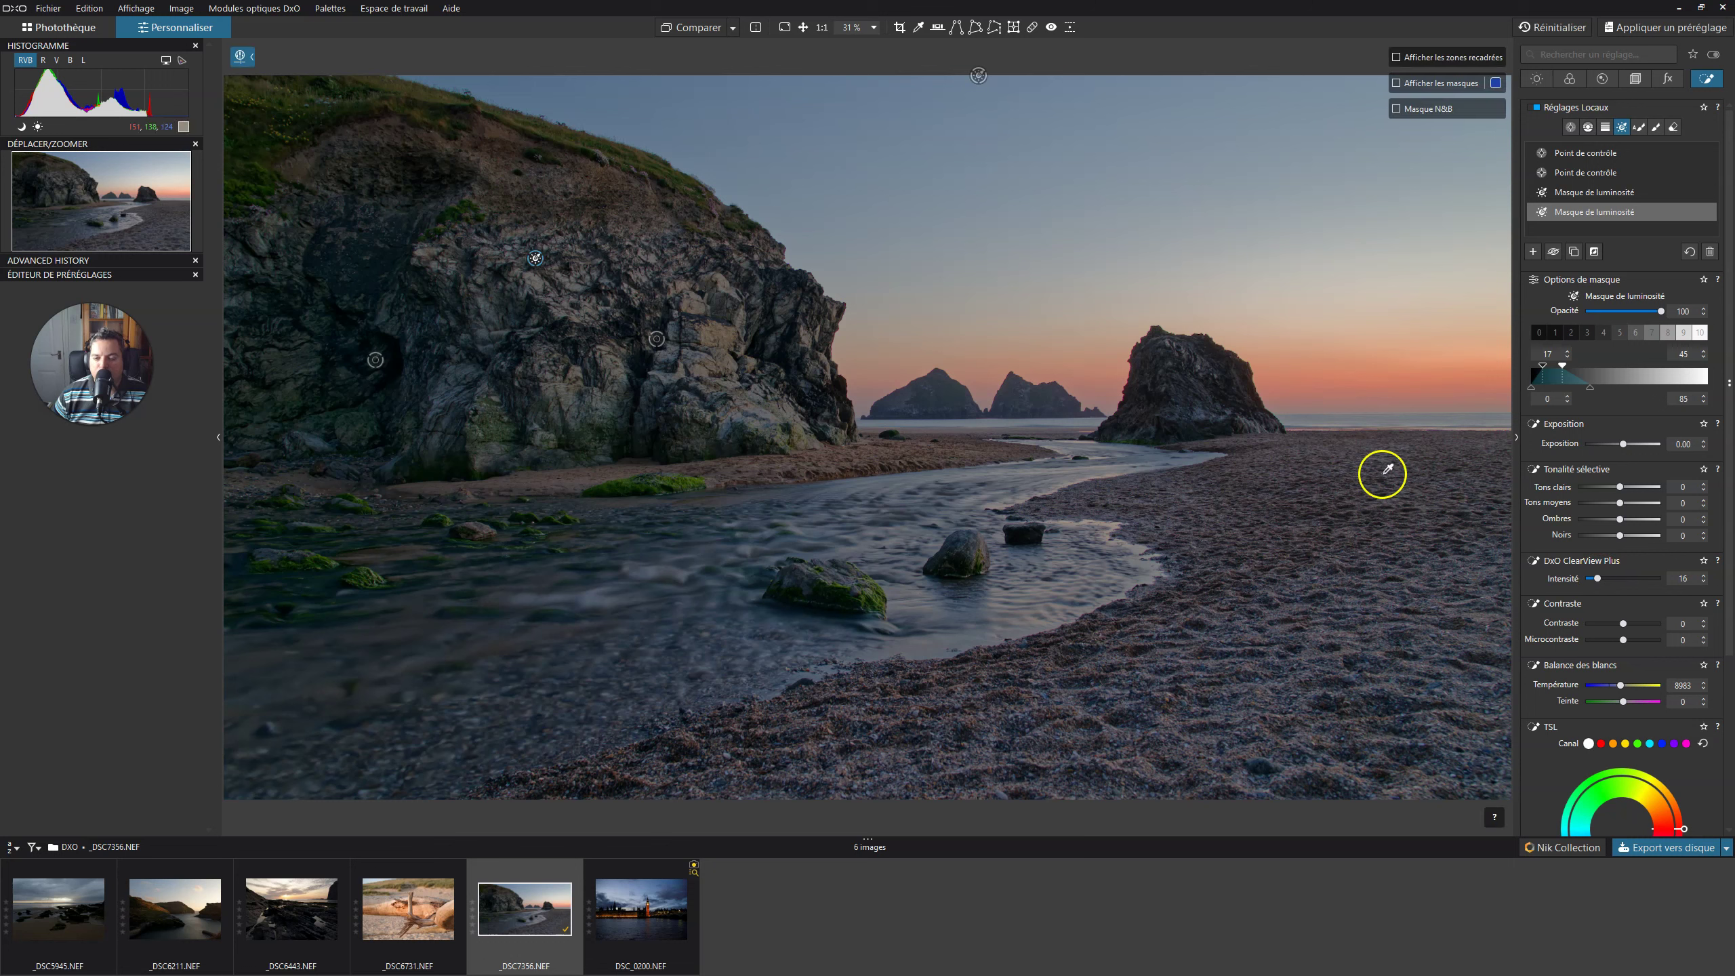
left_click(1704, 214)
left_click(1704, 214)
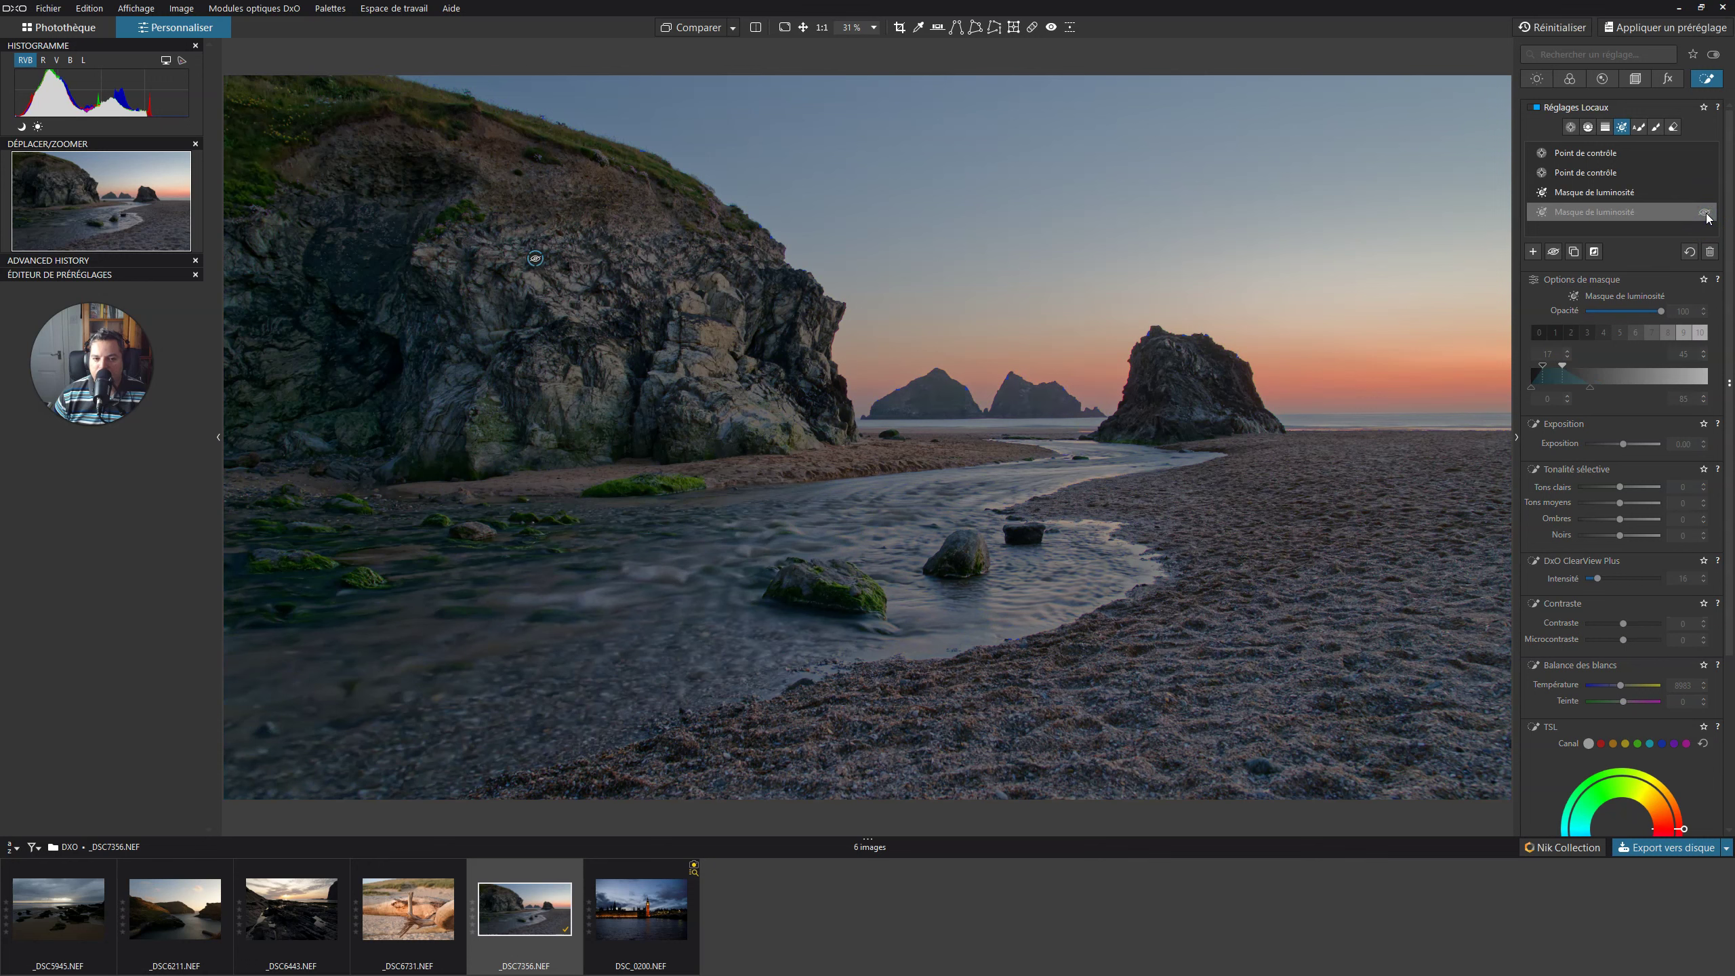
left_click(1704, 213)
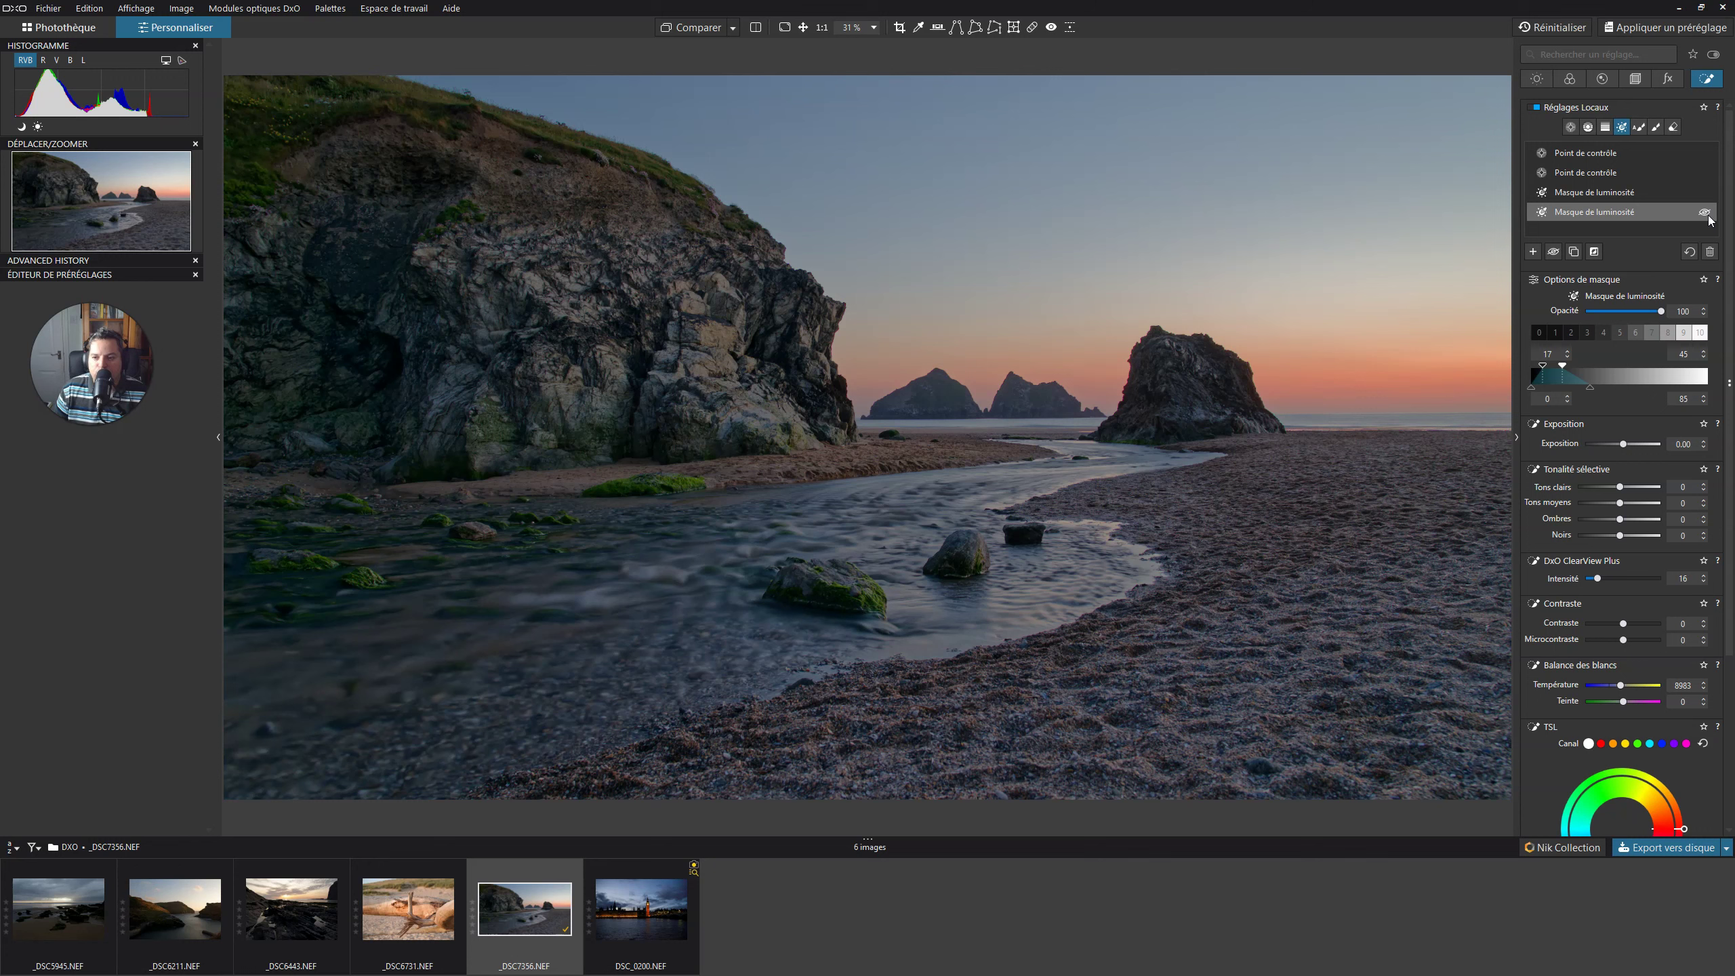
Set the global DxO Smart Lighting intensity to 40
left_click(1537, 80)
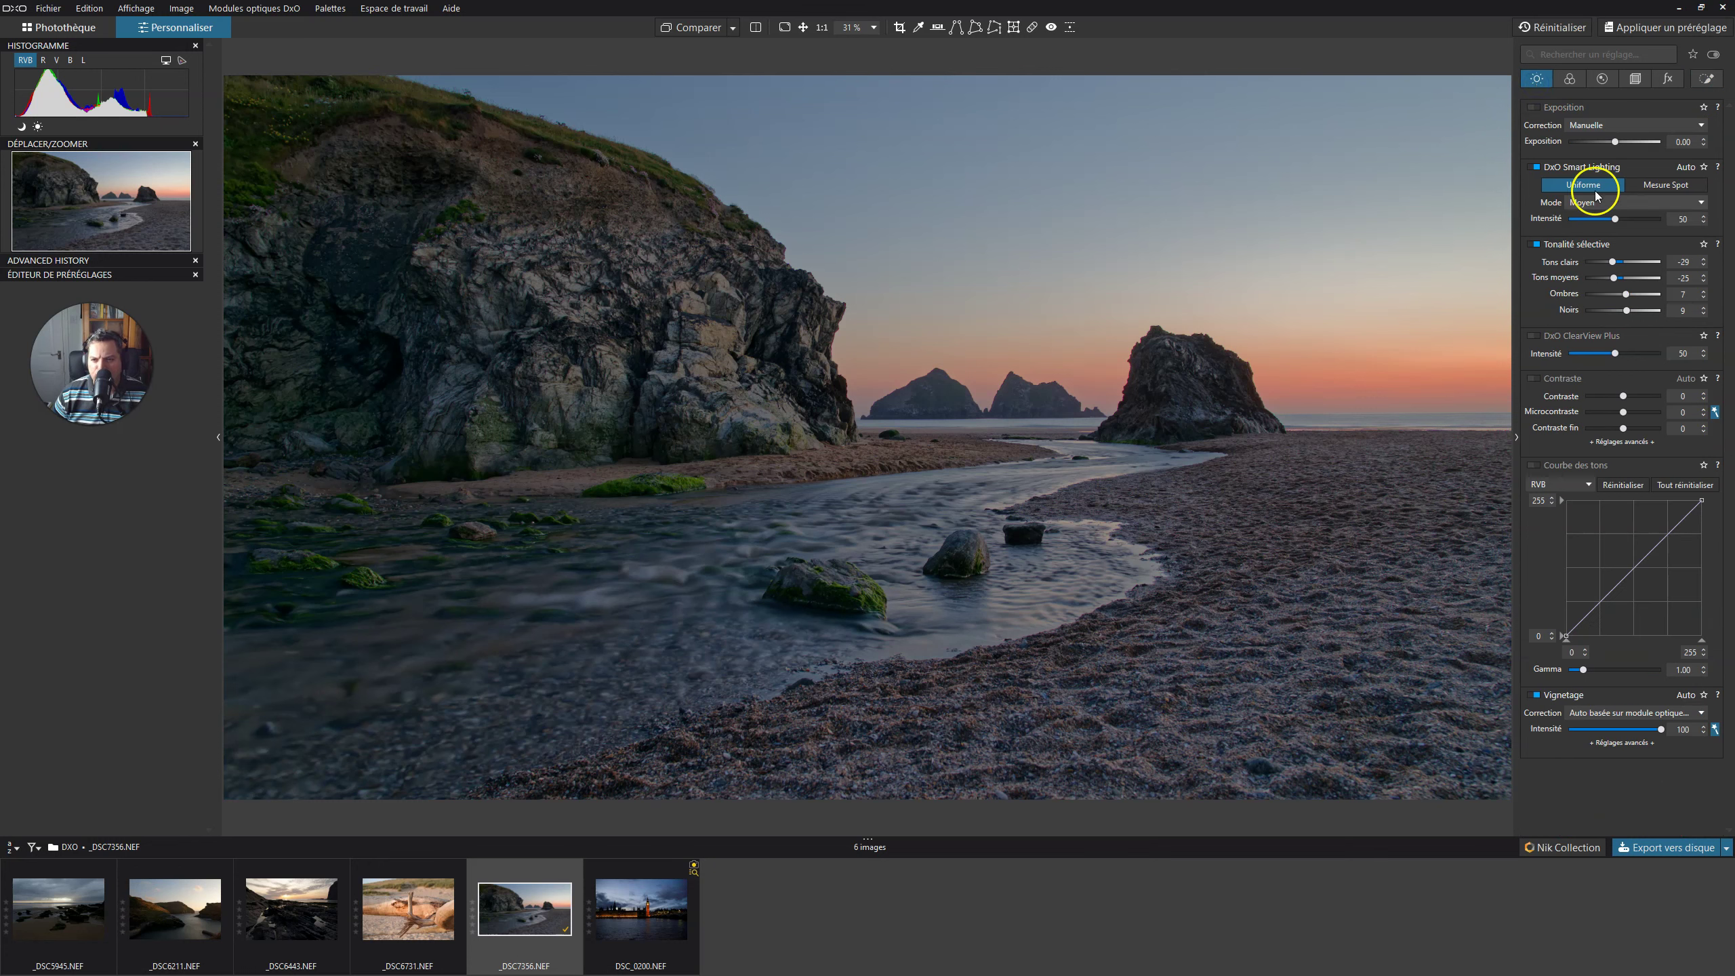
left_click_drag(1618, 223, 1609, 223)
left_click_drag(1609, 223, 1607, 223)
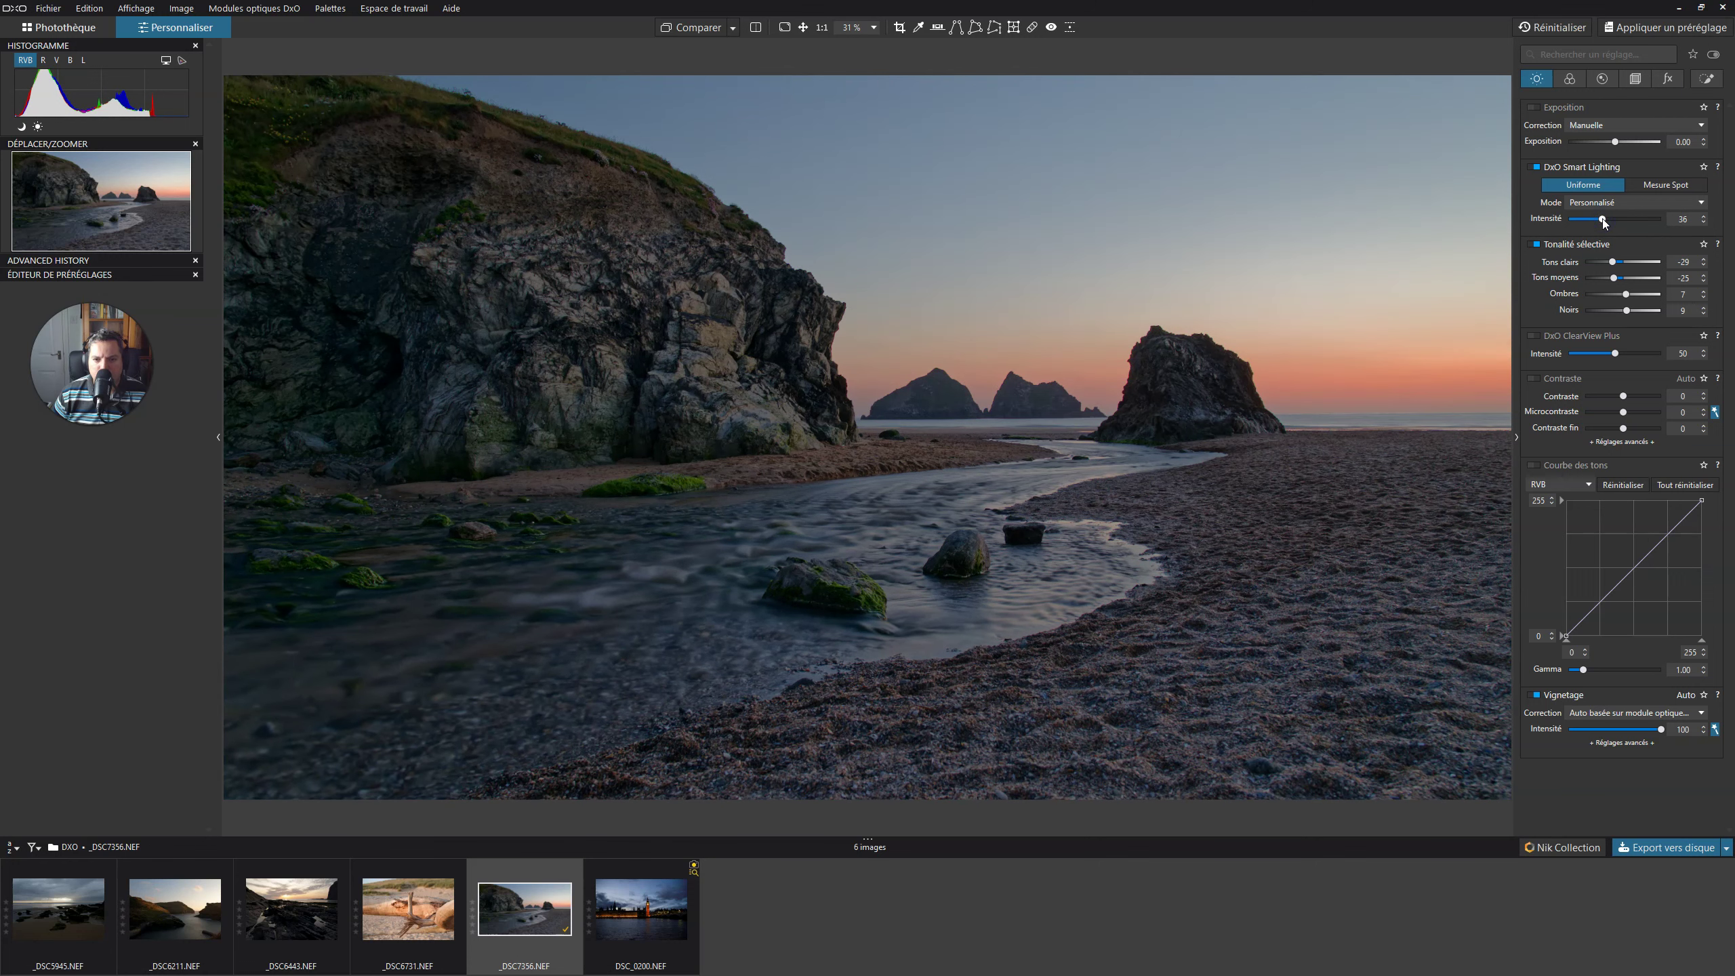
left_click(1704, 216)
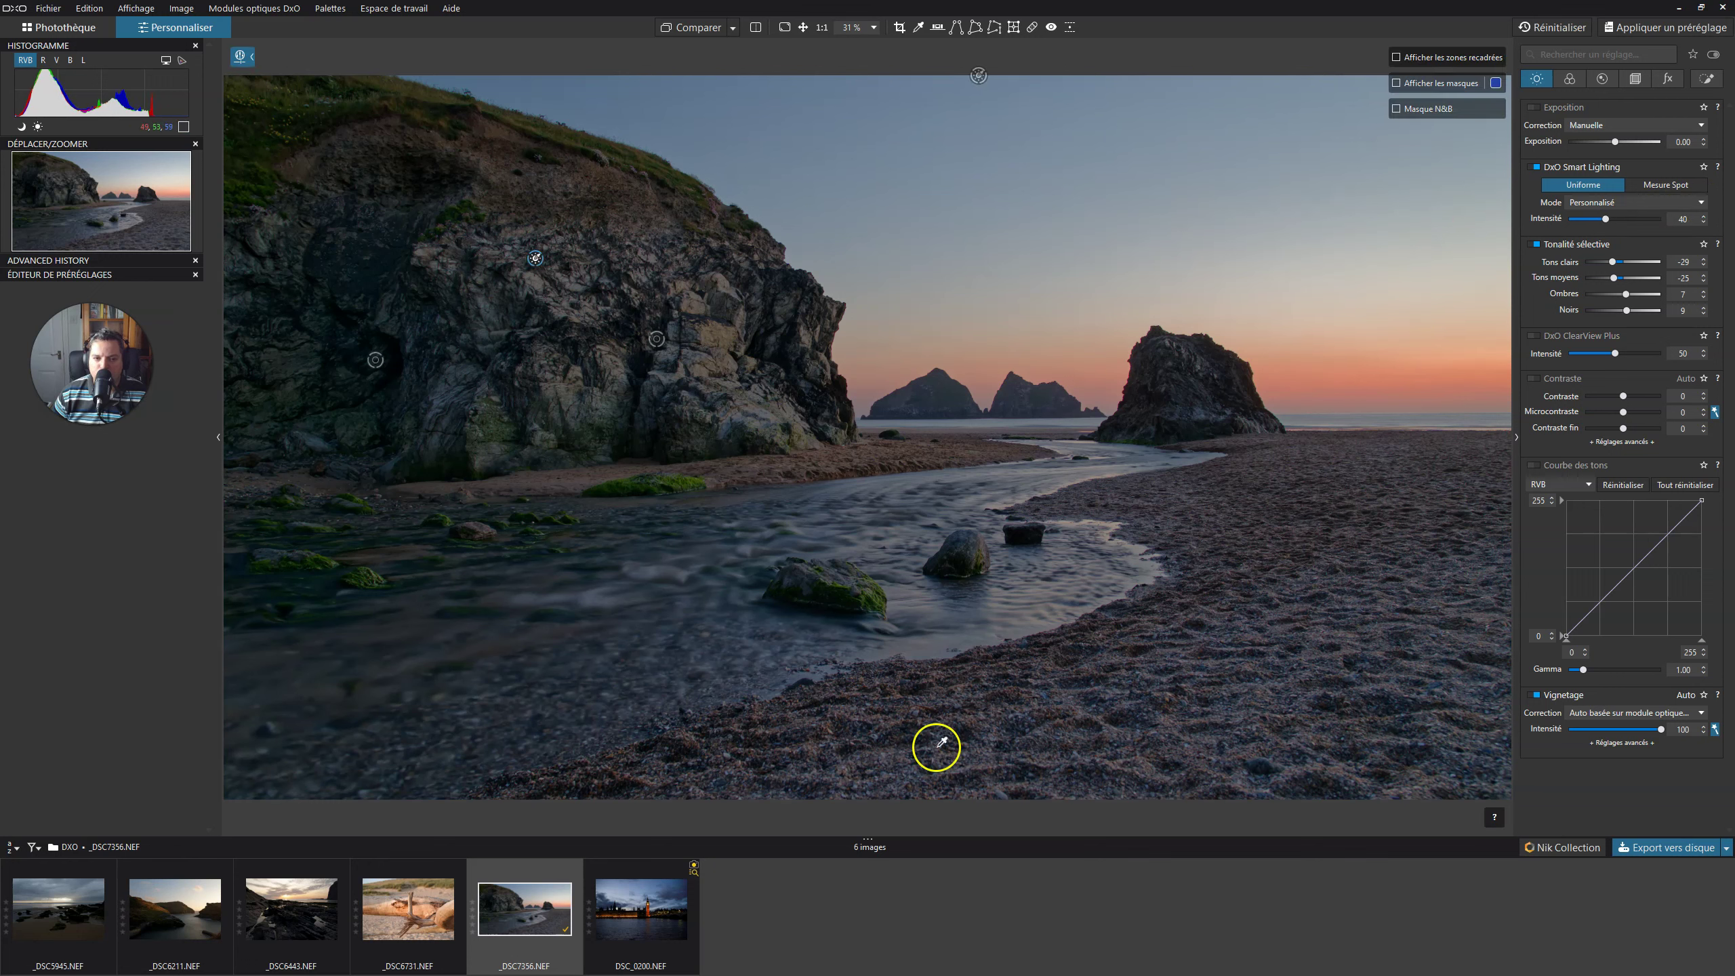
left_click(1720, 81)
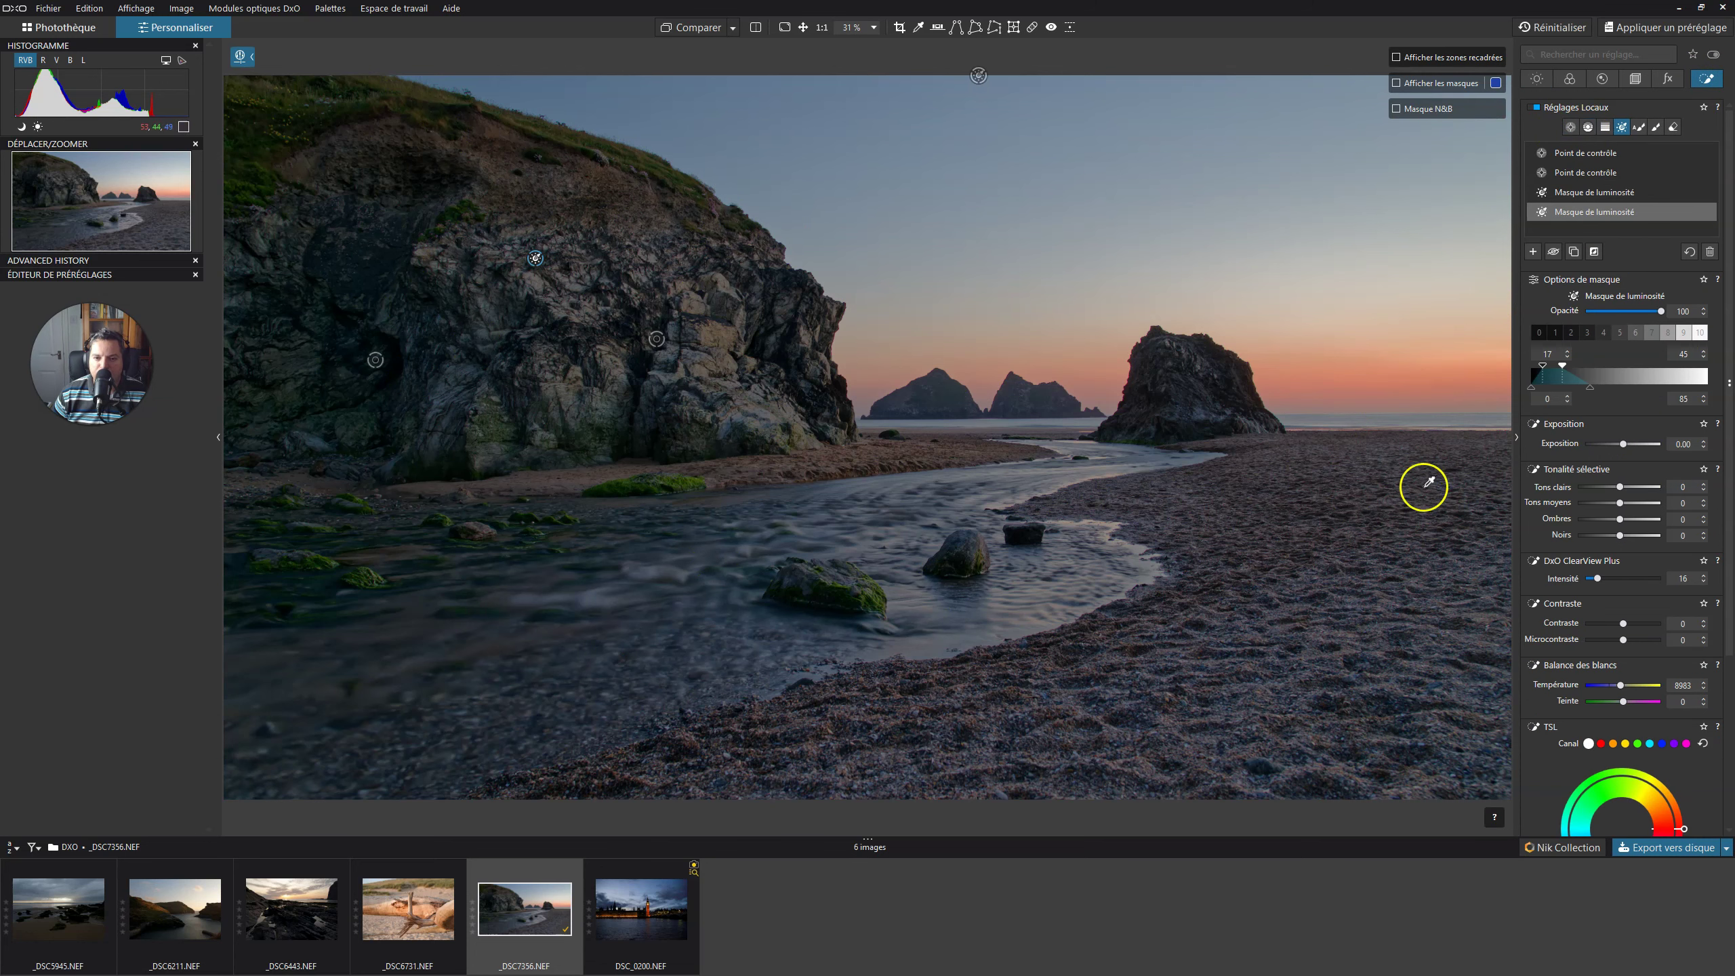
left_click(1538, 78)
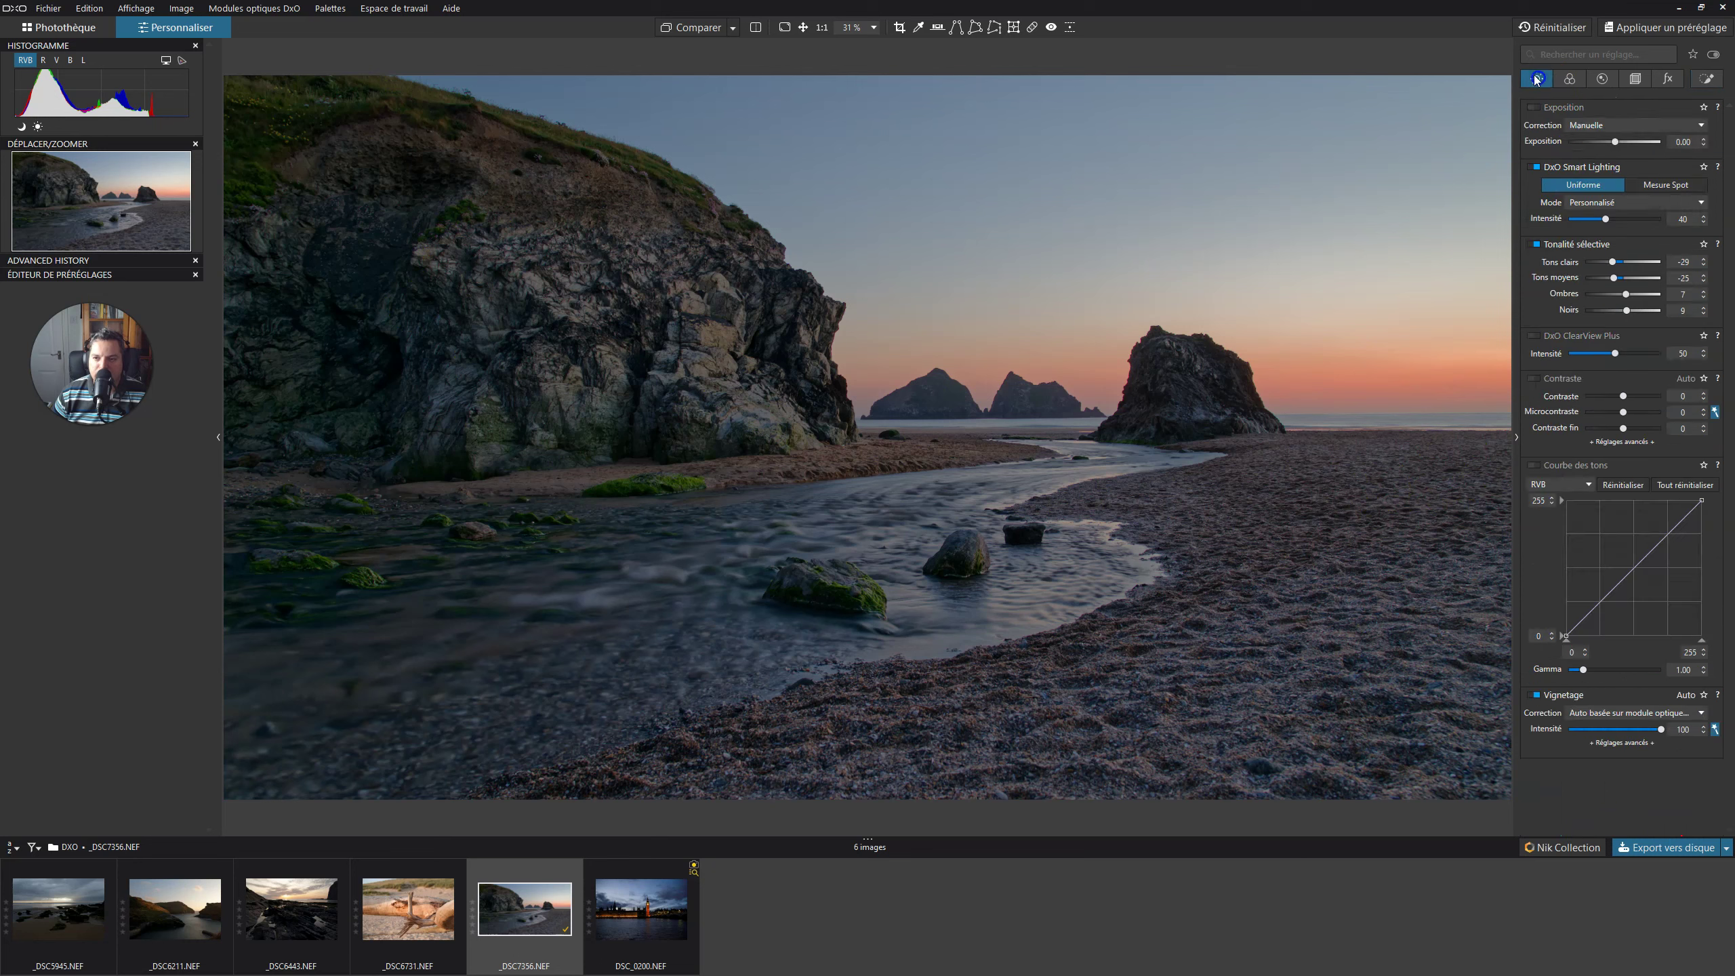
Set the cliff luminosity mask's blue channel saturation to -27 and its white balance temperature to about 10290
left_click(1709, 79)
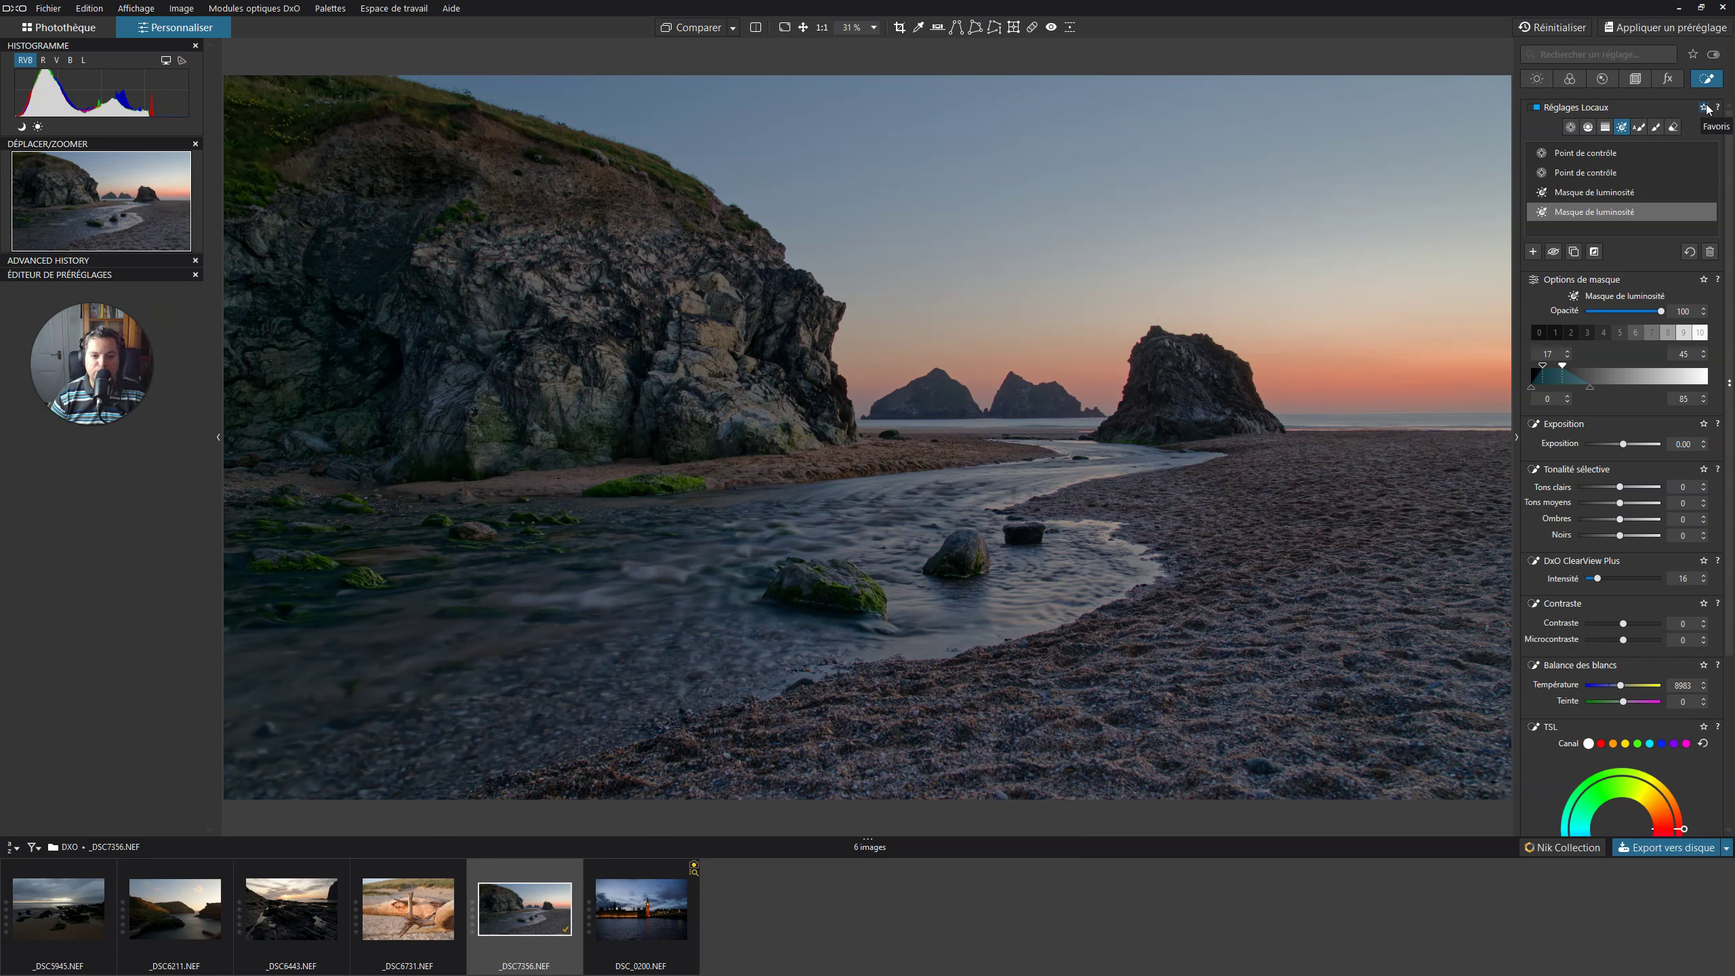
scroll(1652, 677, "down", 2)
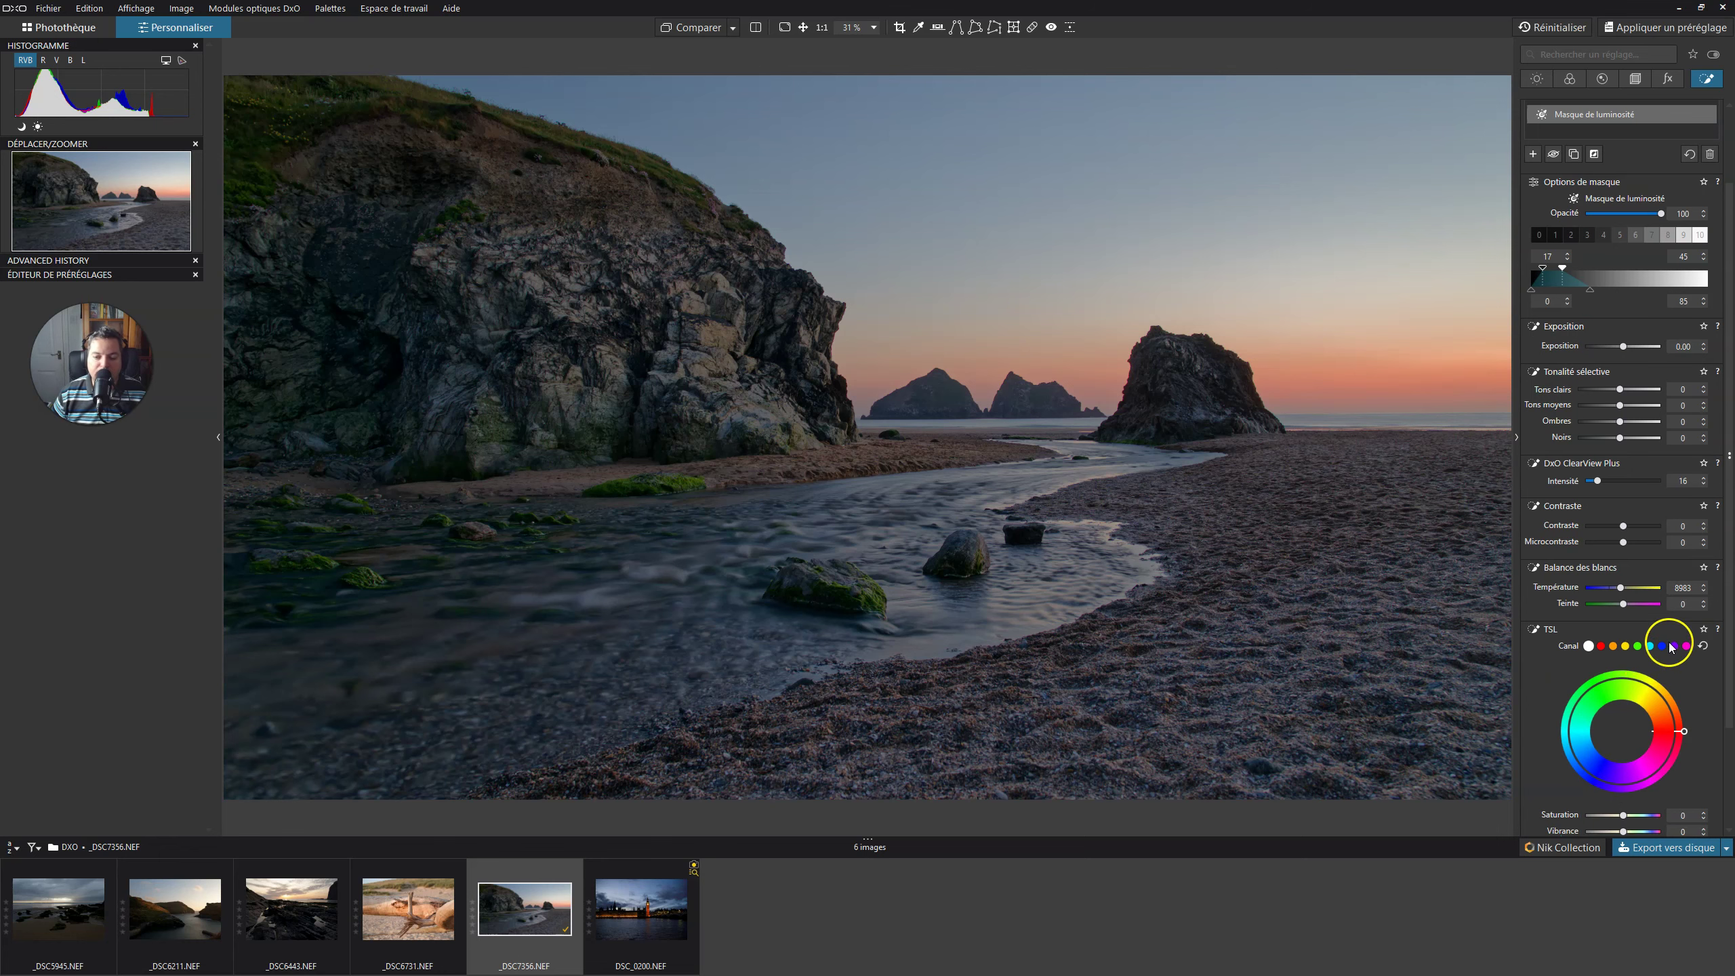
scroll(1671, 647, "down", 2)
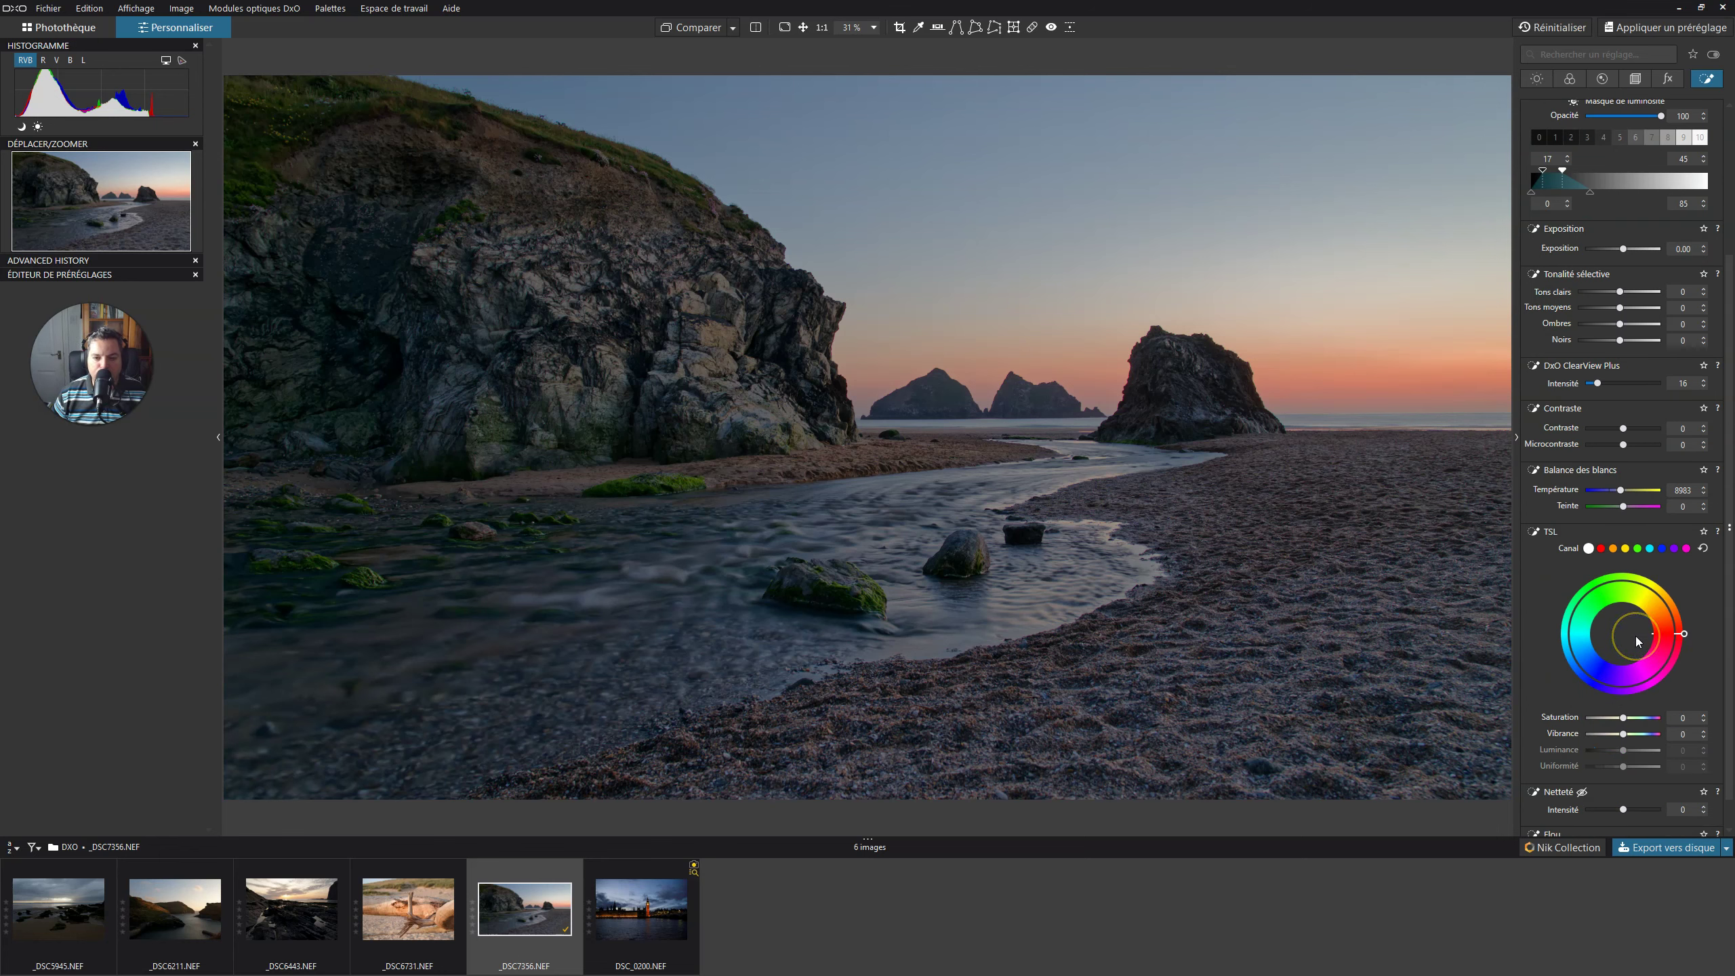
left_click(1662, 549)
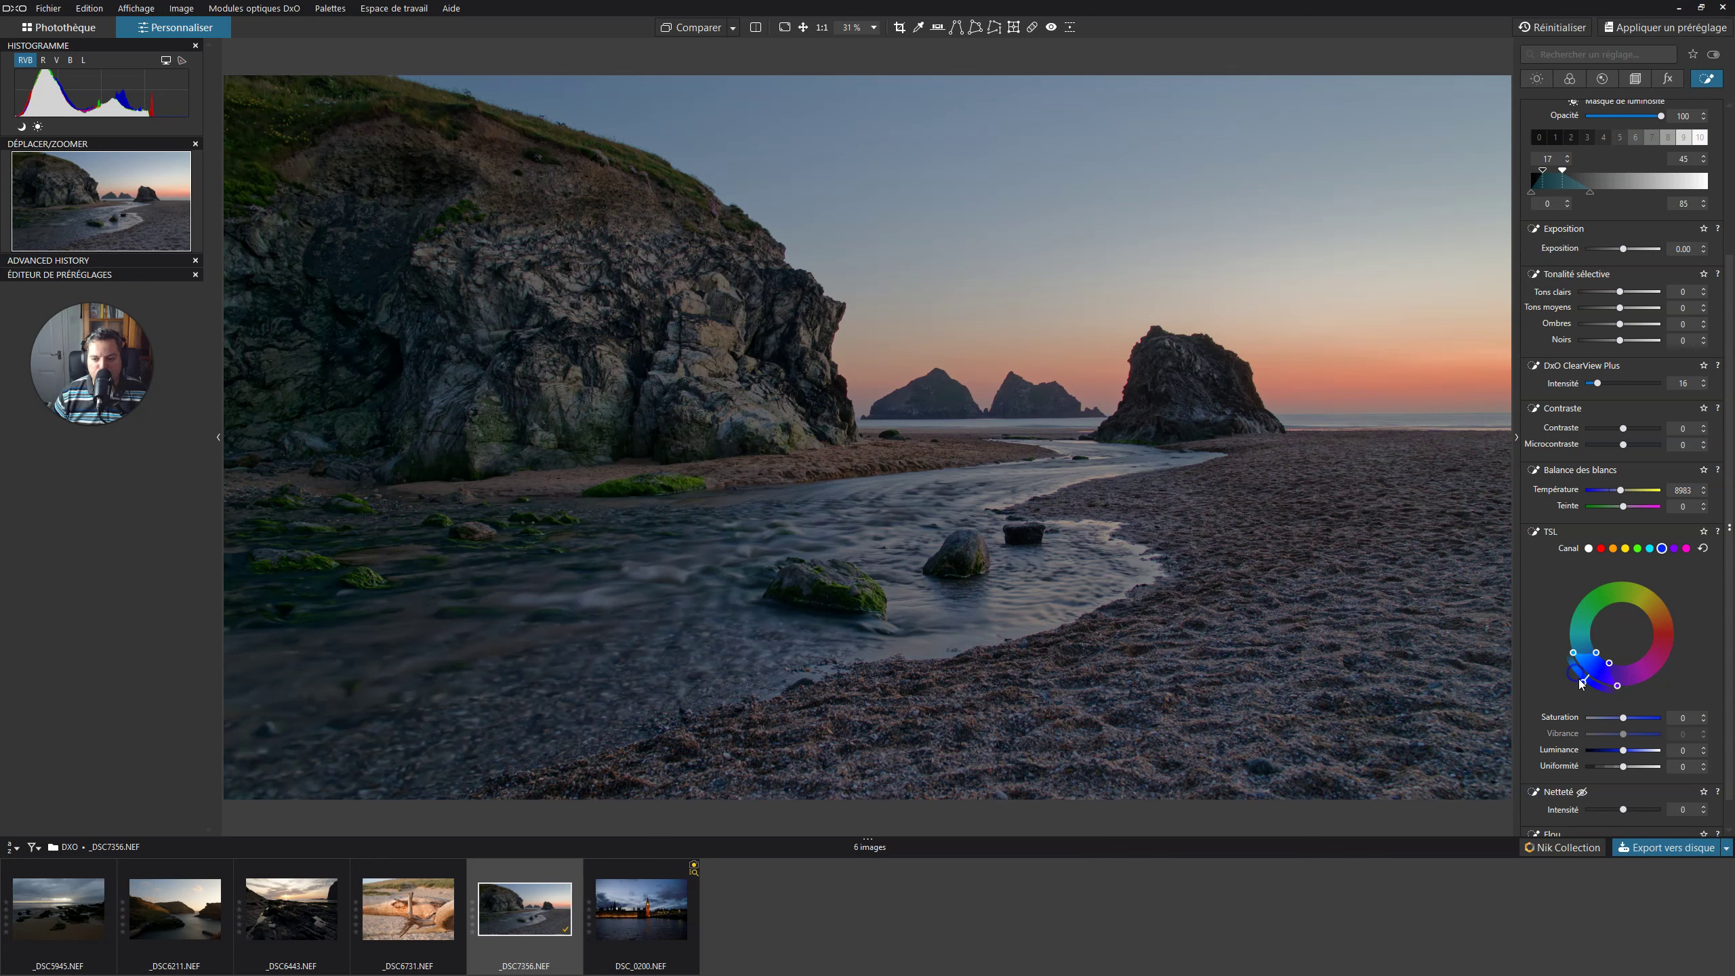
left_click_drag(1626, 721, 1601, 722)
left_click_drag(1611, 721, 1608, 720)
left_click_drag(1625, 720, 1615, 718)
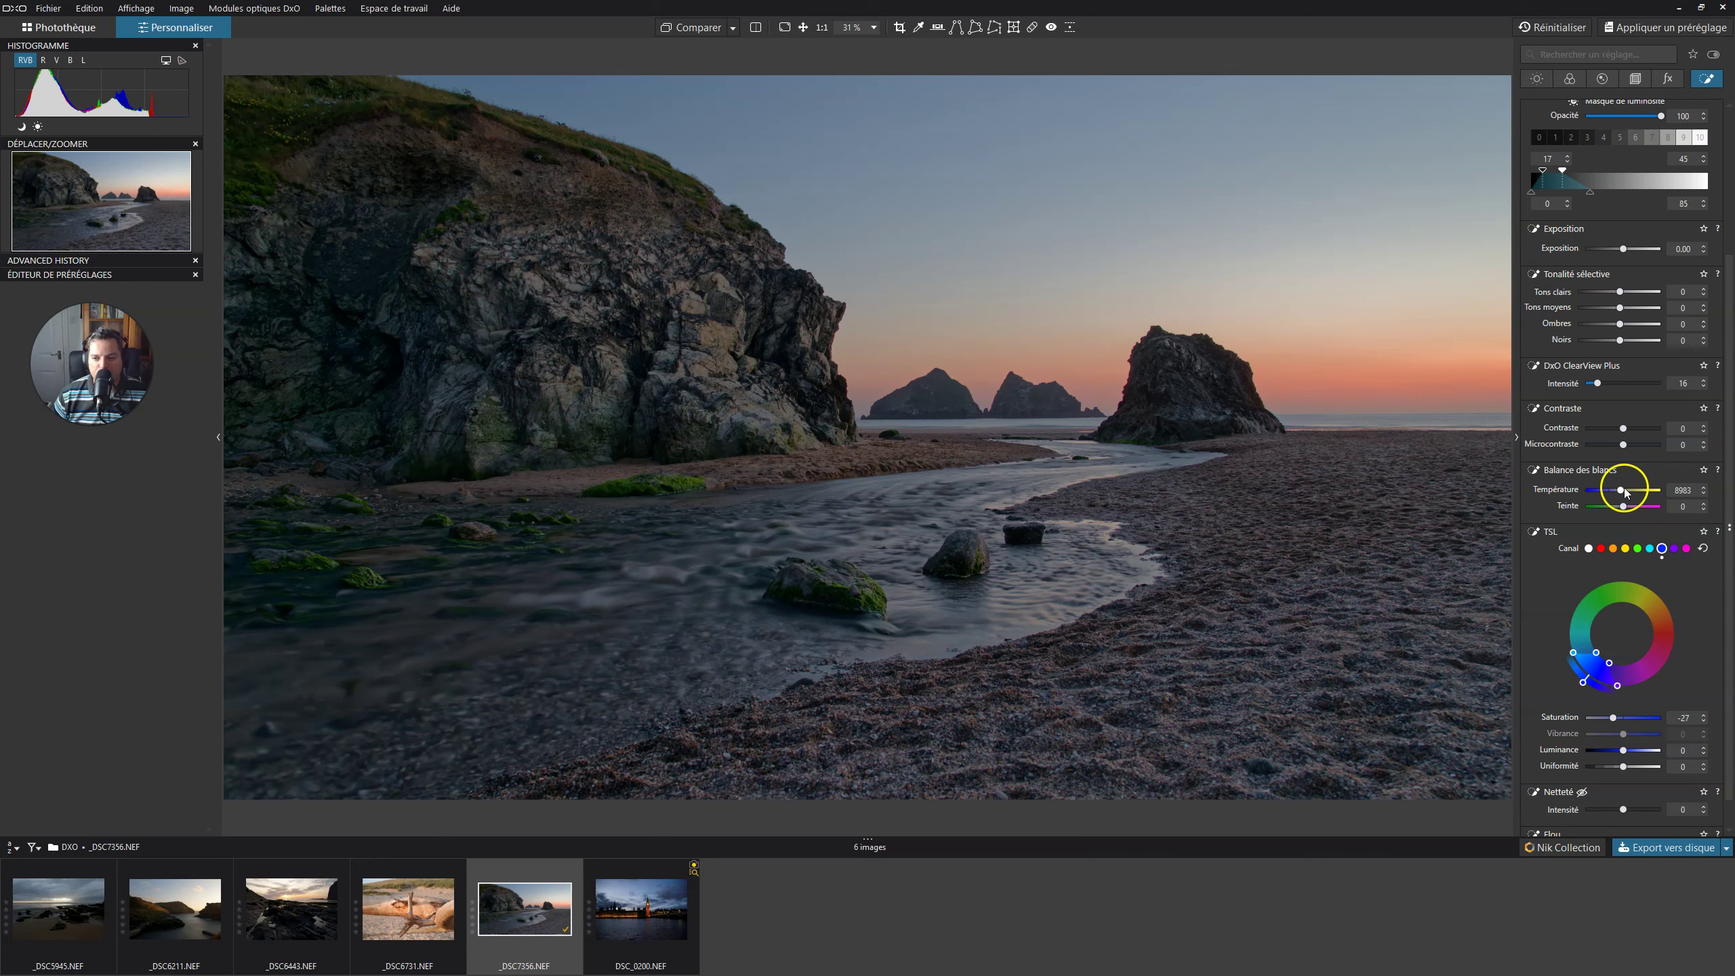
left_click_drag(1624, 492, 1627, 494)
left_click_drag(1628, 495, 1625, 494)
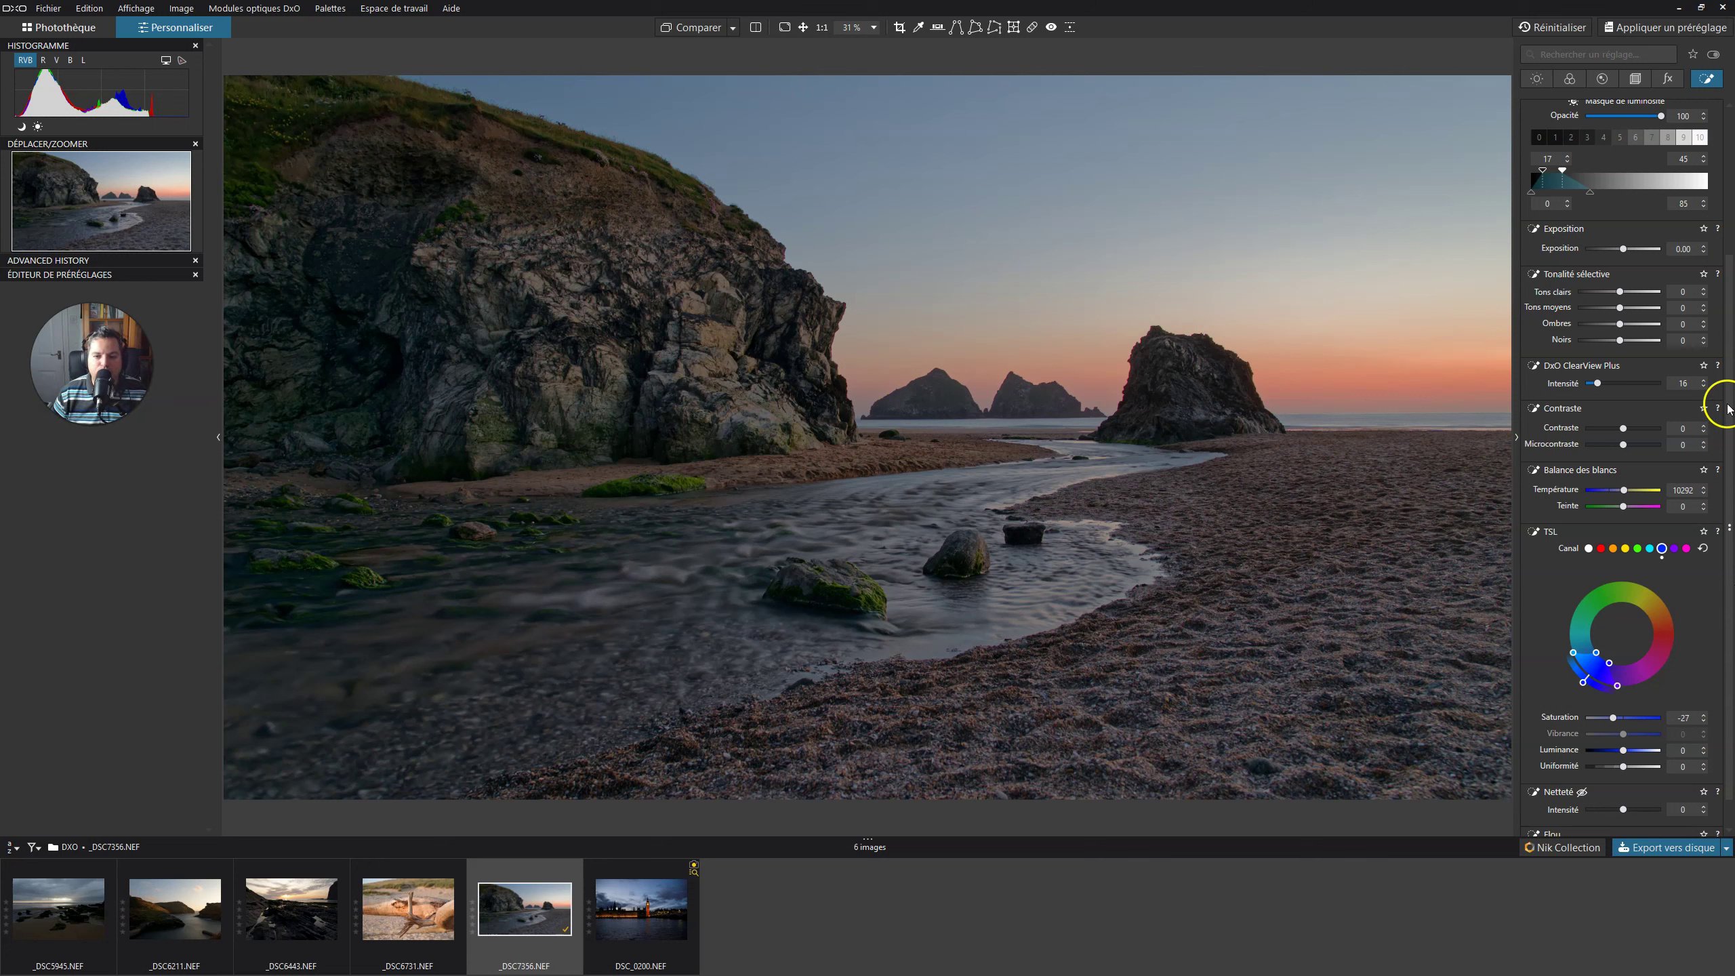
Create a new brush mask by painting a small light patch on the cliff's seaward face, checking it in black and white
scroll(1715, 402, "up", 3)
scroll(1714, 402, "up", 1)
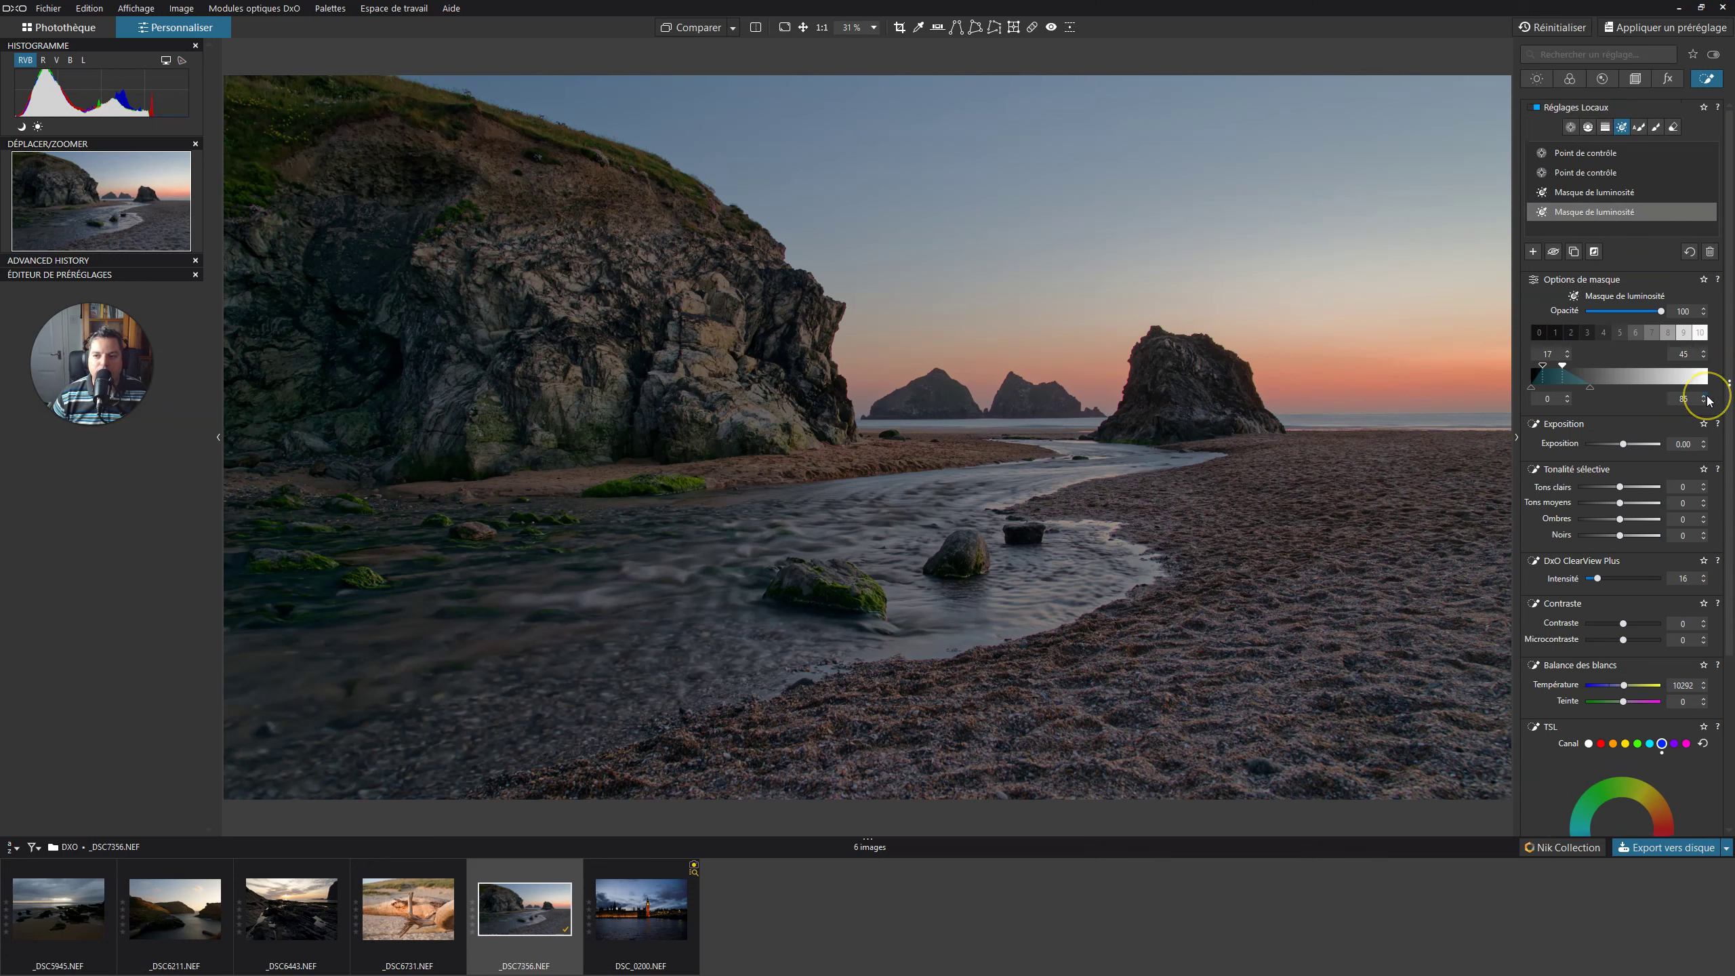
left_click(1533, 251)
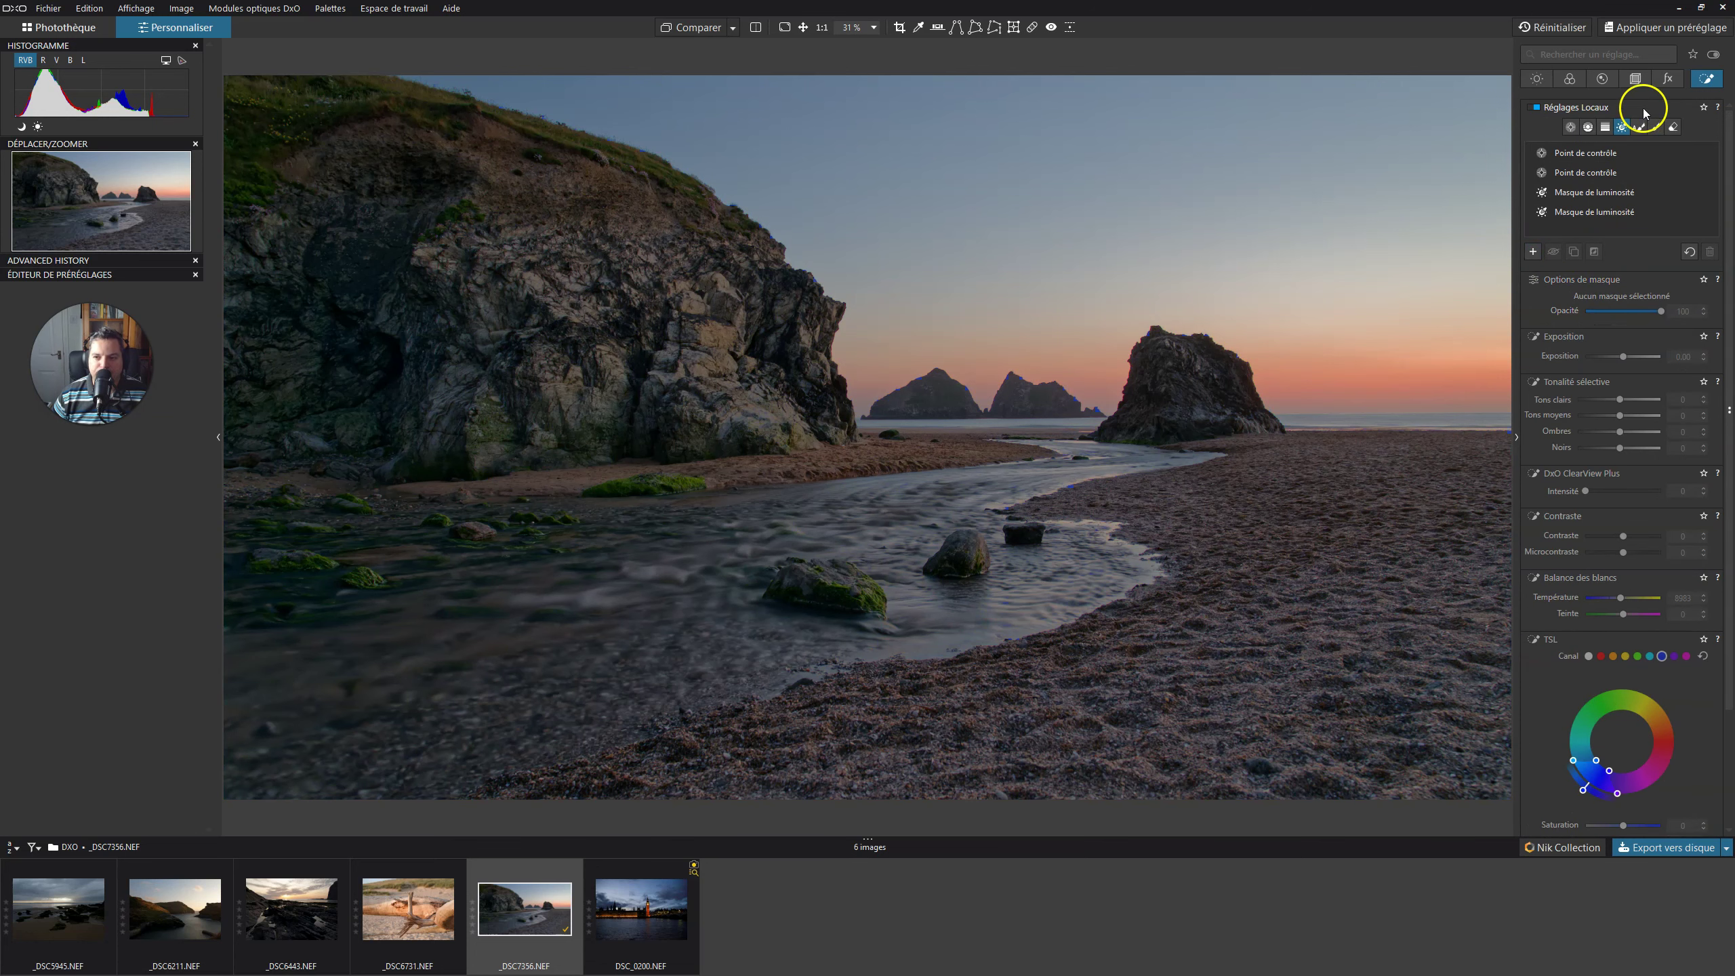
left_click(1657, 127)
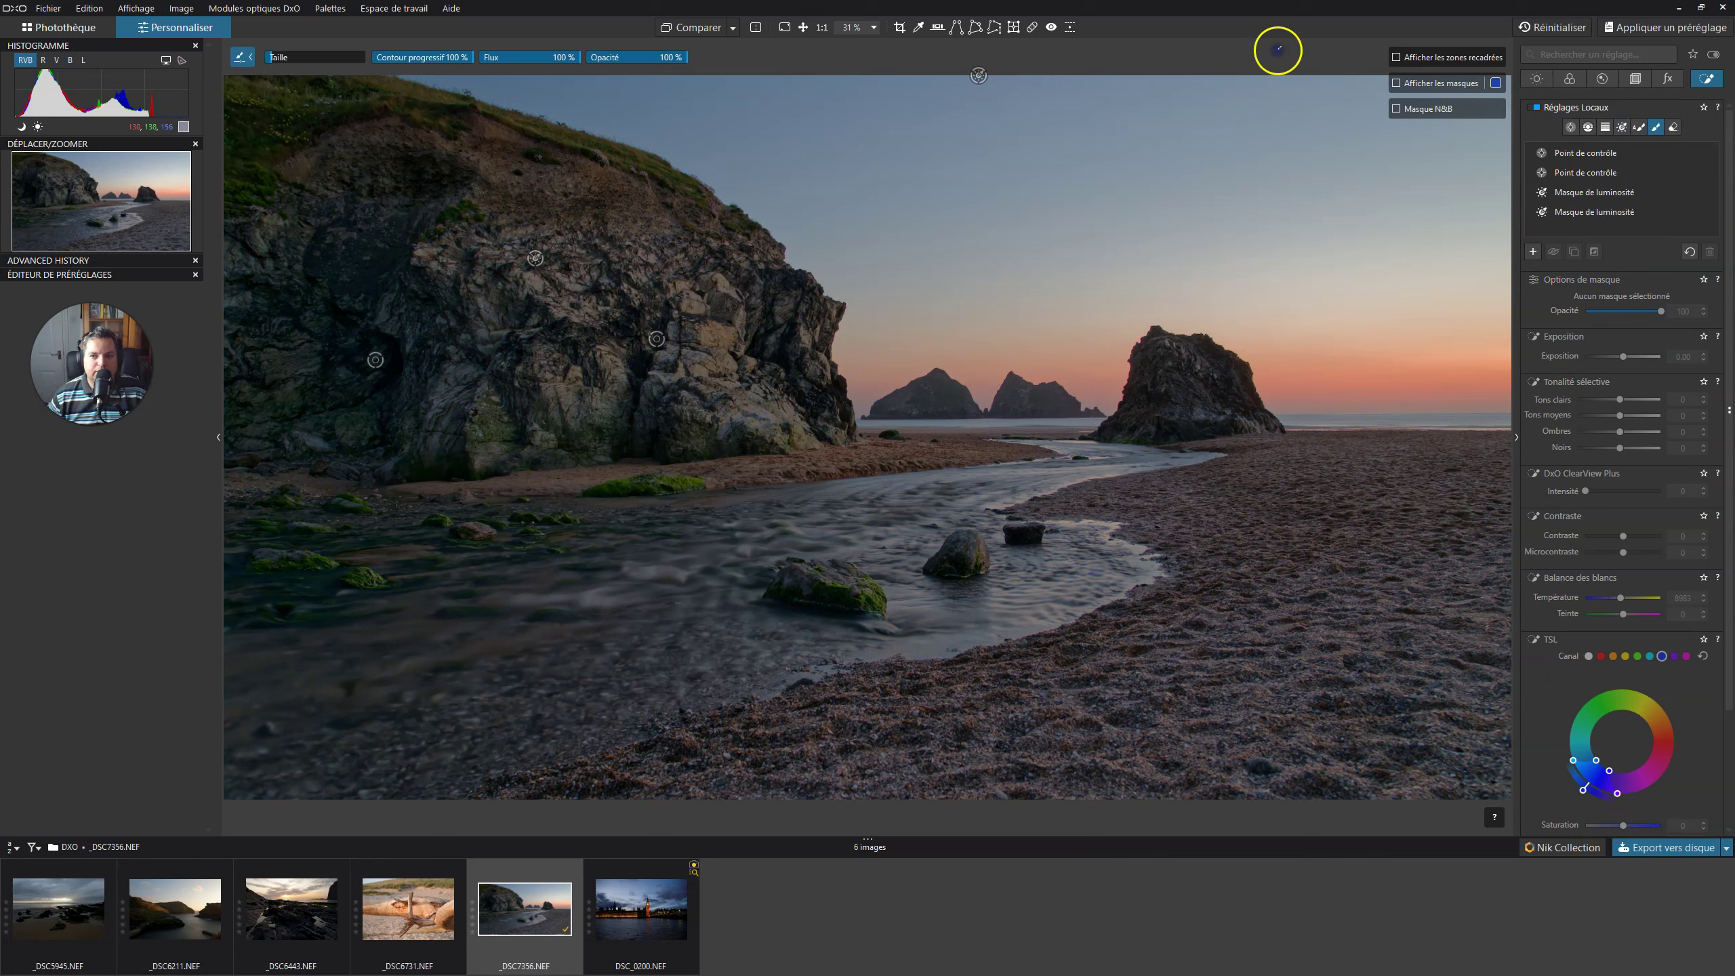
left_click(1397, 83)
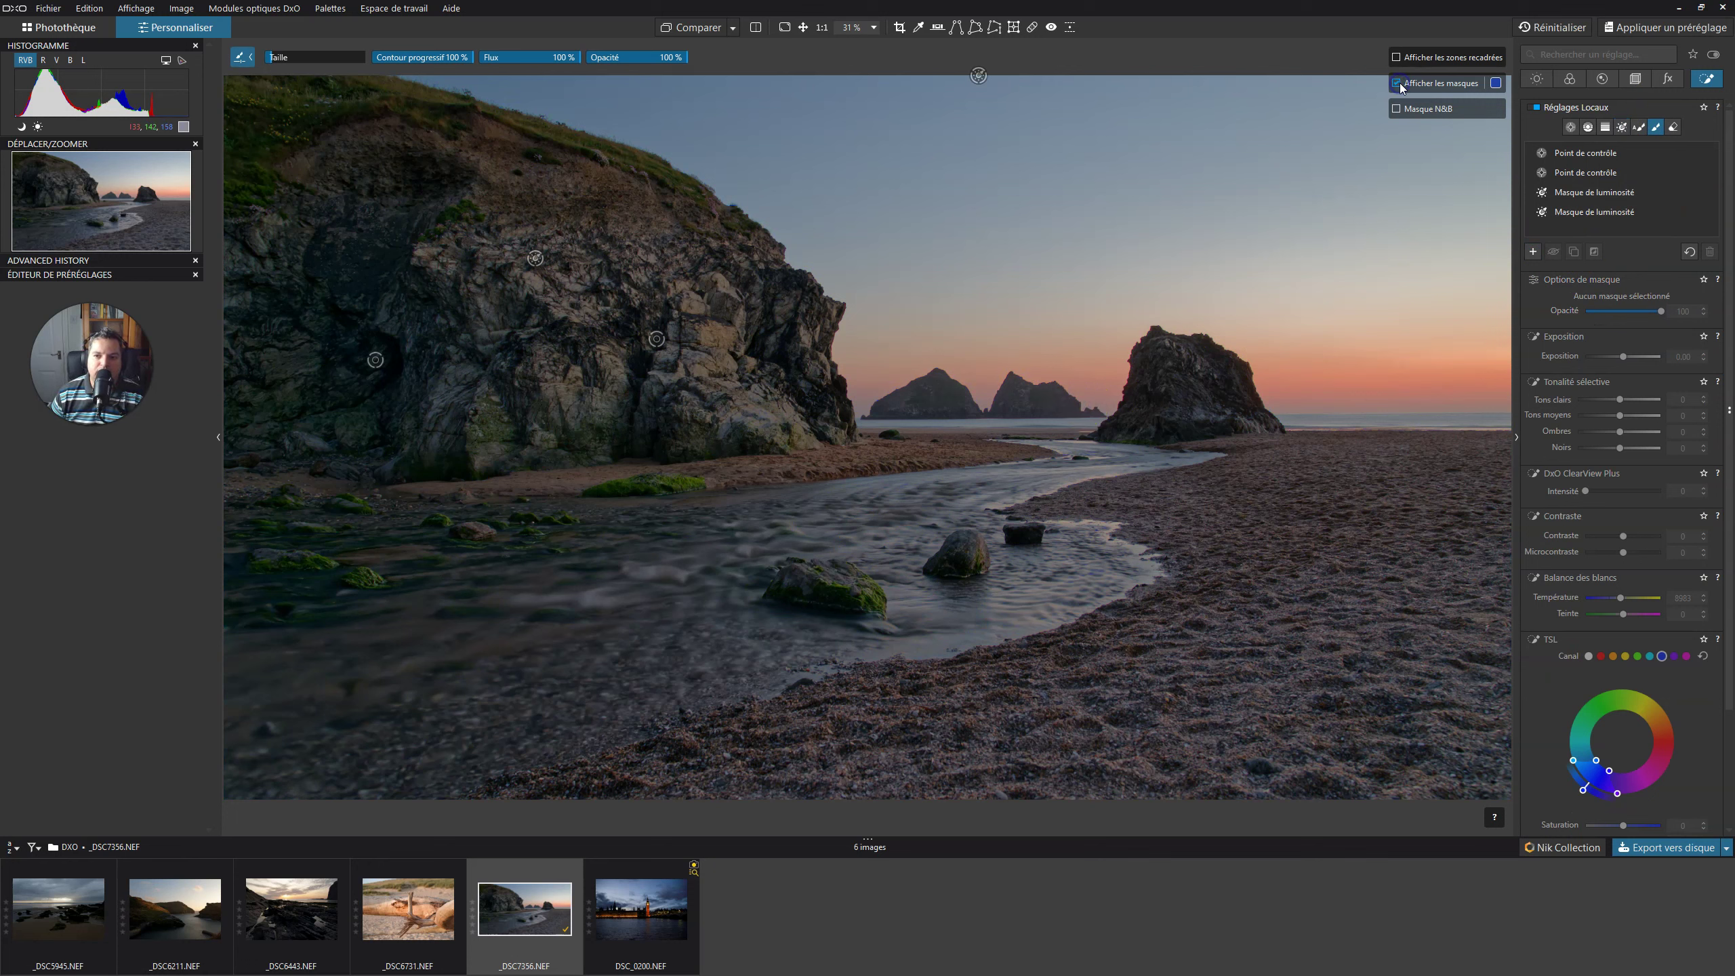
left_click(1396, 109)
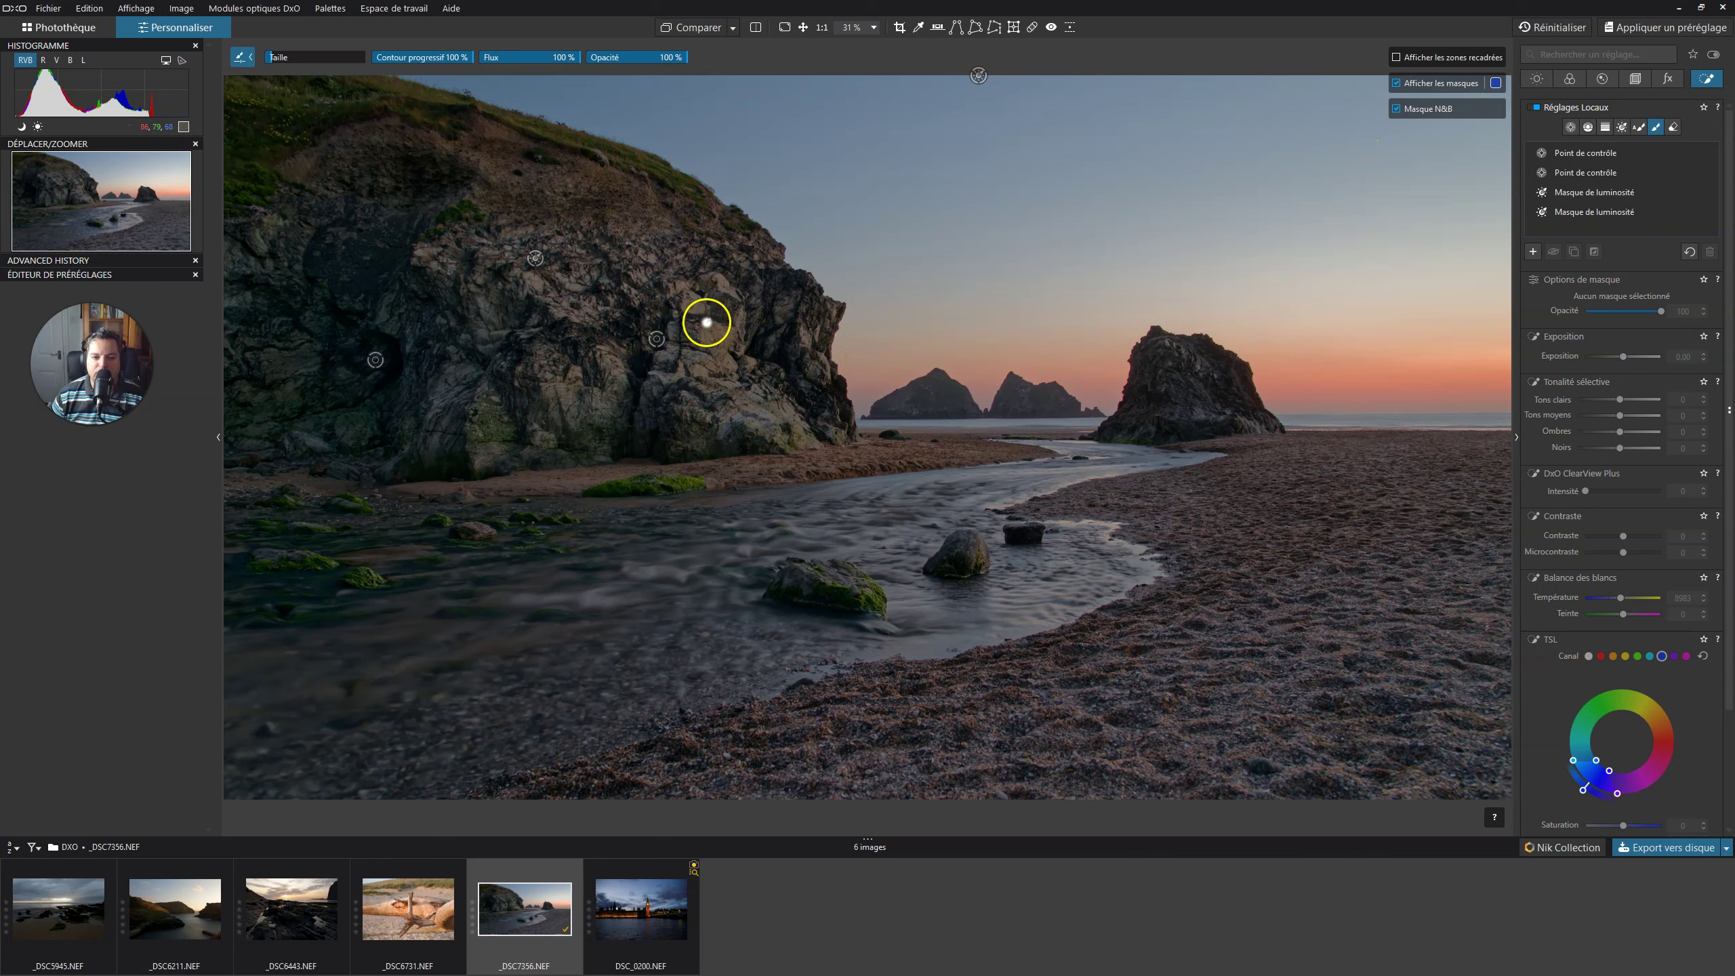
mouse_move(694, 307)
left_mouse_down()
mouse_move(707, 318)
mouse_move(714, 294)
mouse_move(723, 312)
left_mouse_up()
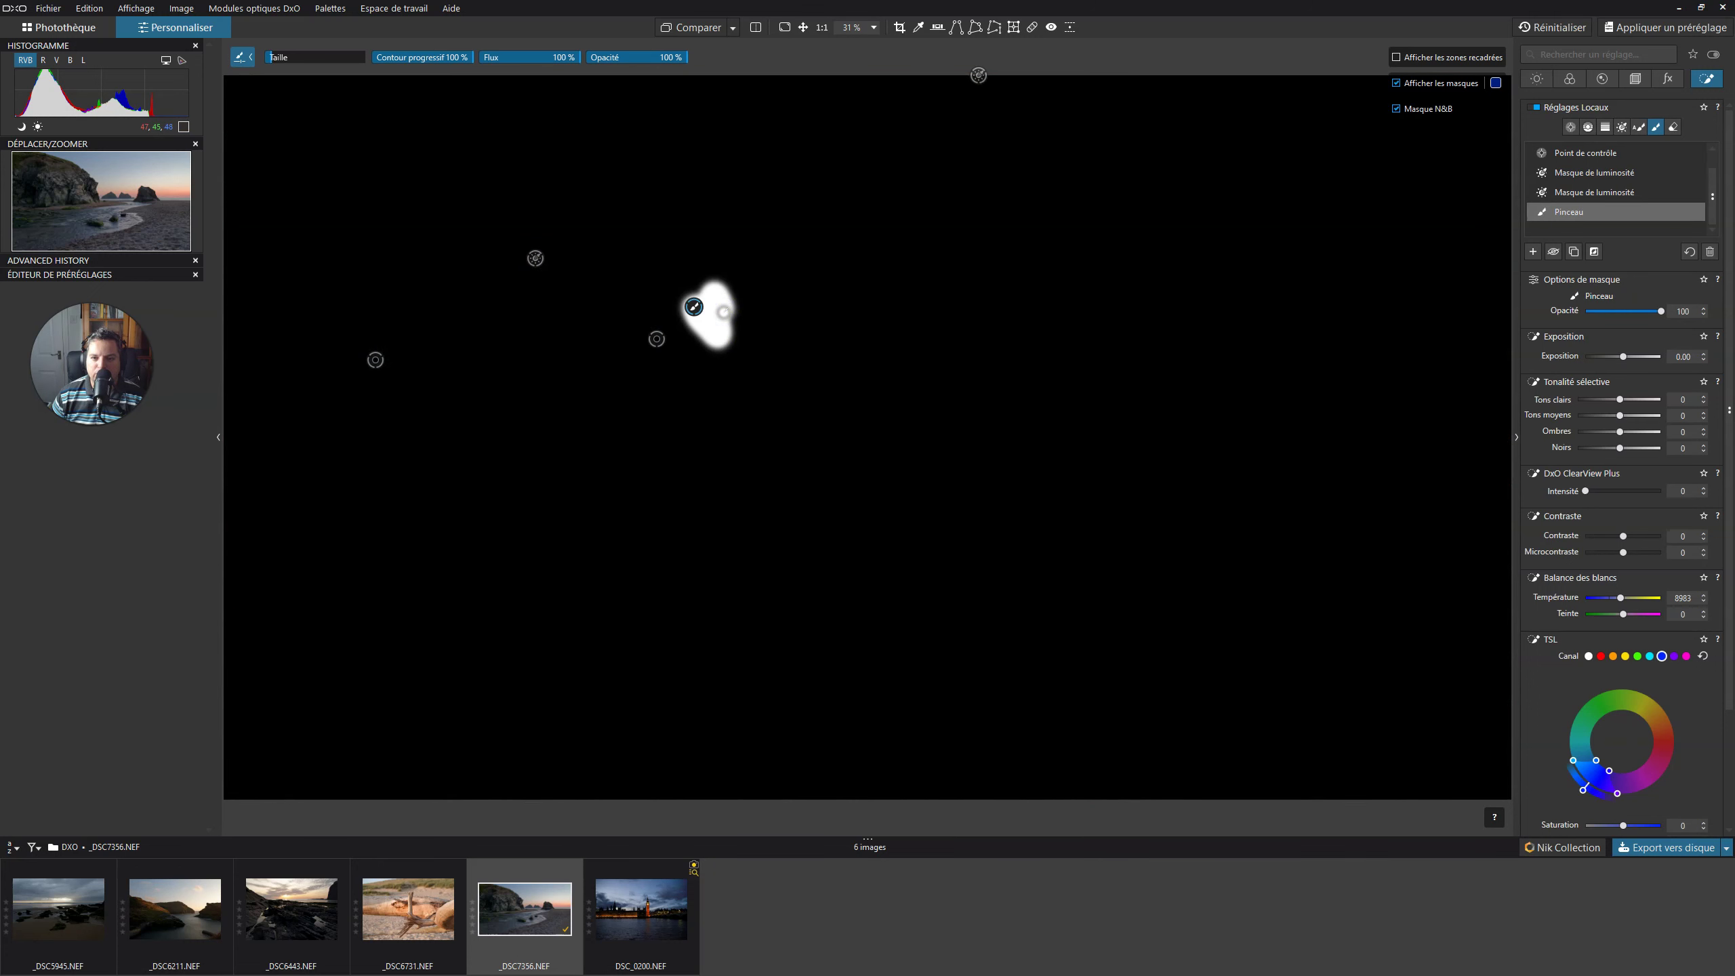
left_click(1397, 109)
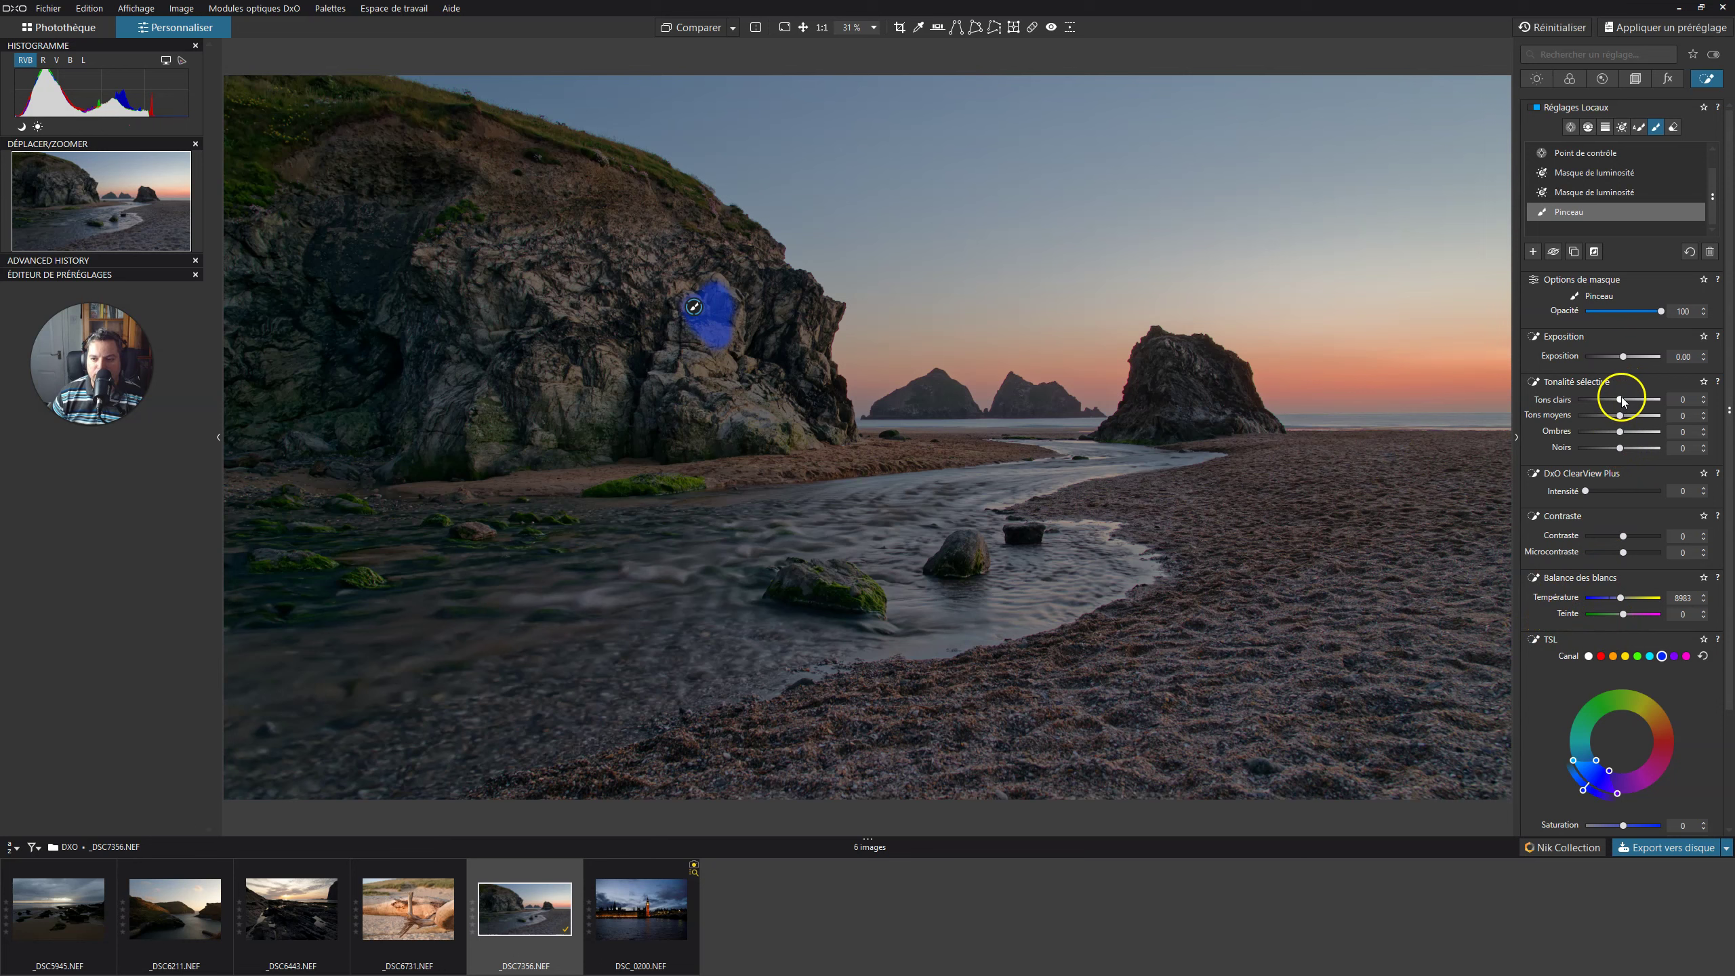
Set the brush mask's highlights to 58 and paint it over more light rock patches across the cliff face
left_click_drag(1626, 396, 1627, 396)
left_click_drag(1636, 398, 1663, 400)
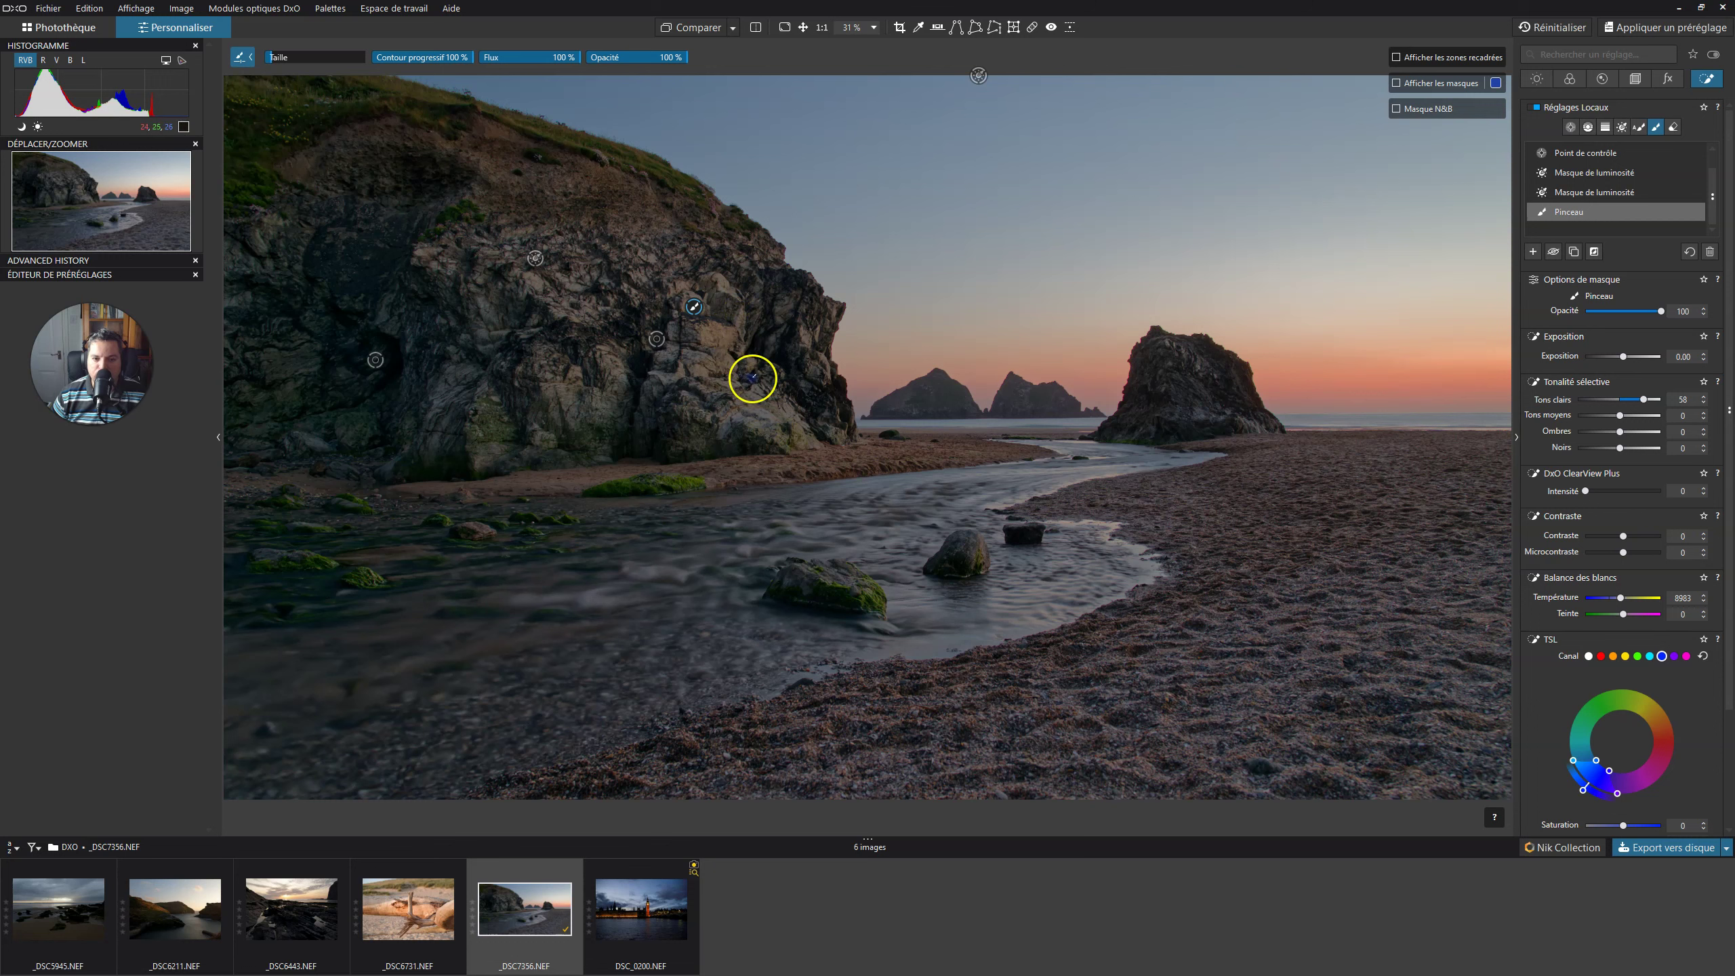
left_click_drag(708, 352, 761, 404)
left_click(809, 431)
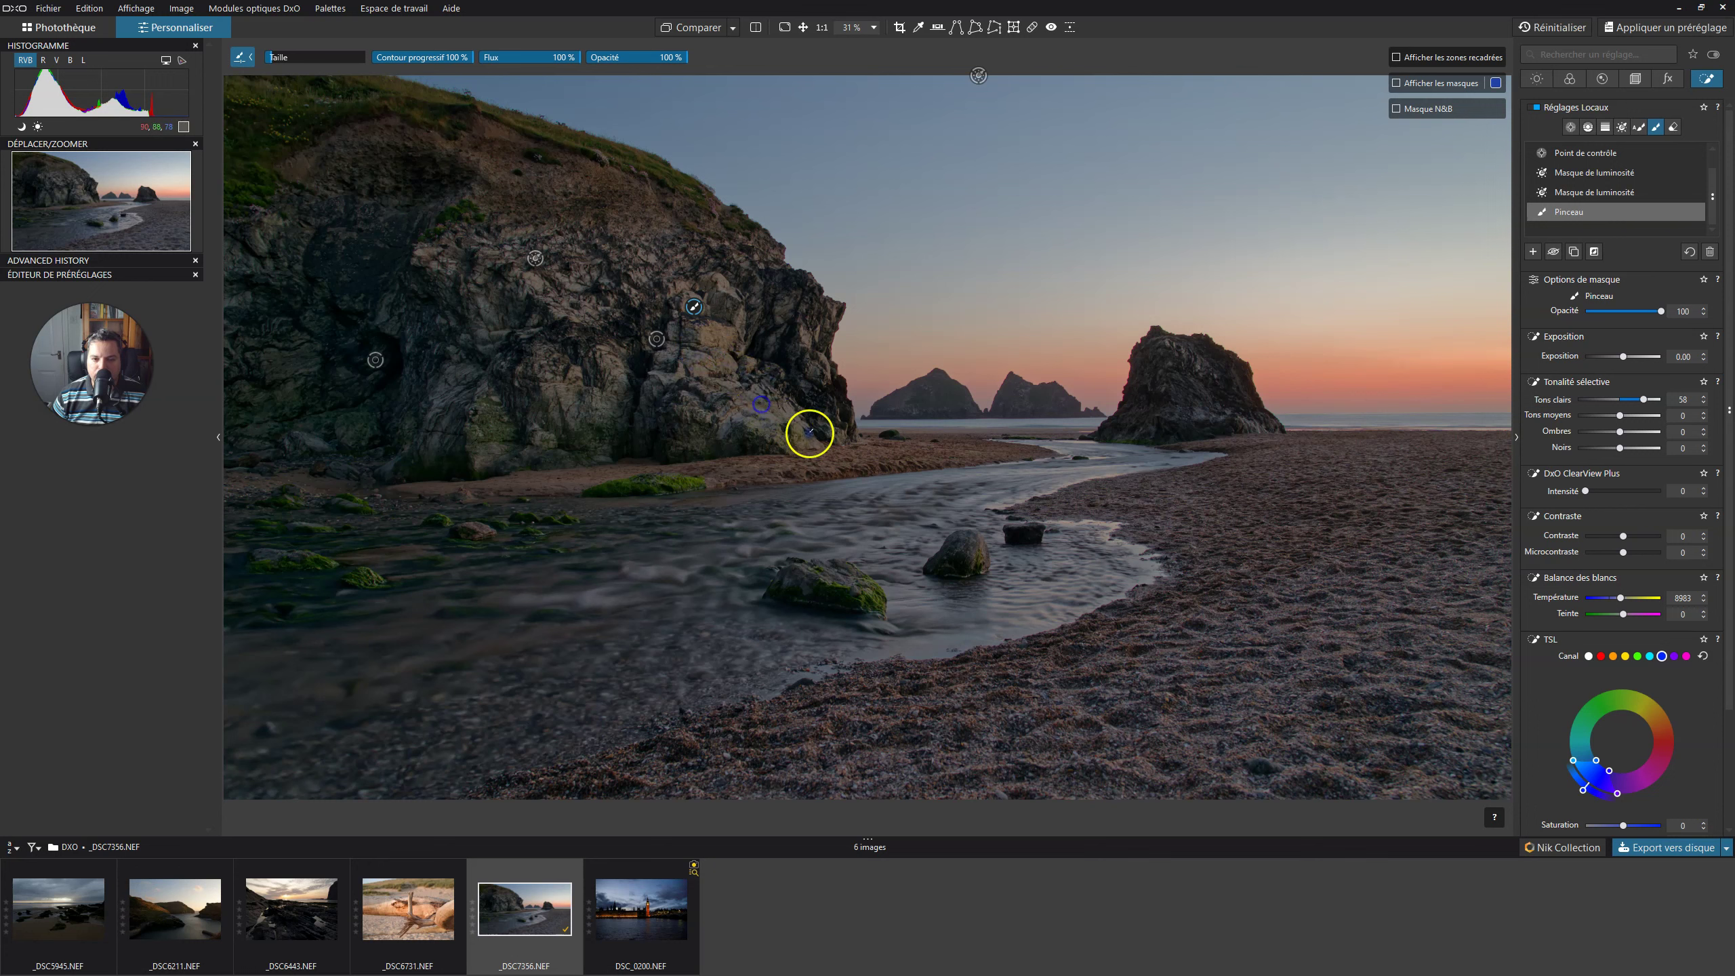
mouse_move(640, 258)
left_mouse_down()
mouse_move(604, 249)
mouse_move(627, 262)
mouse_move(613, 304)
mouse_move(589, 255)
mouse_move(581, 318)
mouse_move(583, 255)
mouse_move(646, 263)
mouse_move(550, 307)
mouse_move(532, 276)
mouse_move(569, 320)
mouse_move(519, 304)
mouse_move(499, 251)
left_mouse_up()
left_click(675, 302)
left_click(581, 312)
left_click(545, 318)
mouse_move(544, 319)
left_mouse_down()
mouse_move(510, 328)
mouse_move(806, 348)
mouse_move(789, 323)
mouse_move(722, 345)
left_mouse_up()
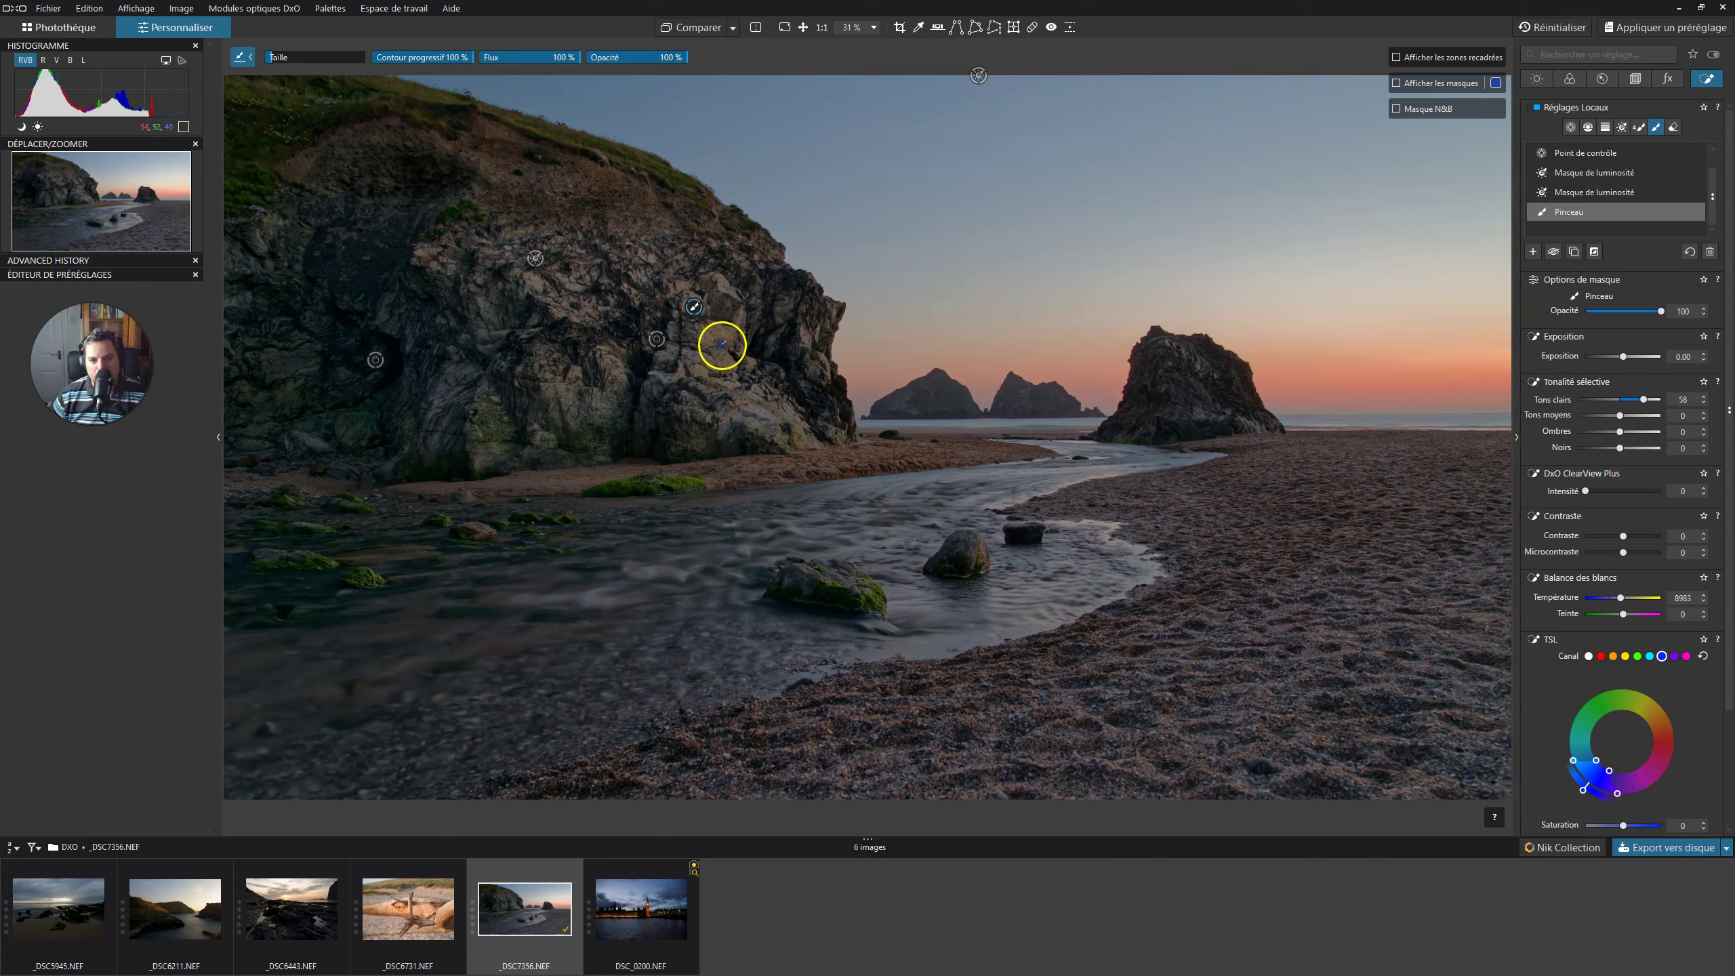
Show the mask overlay and extend the brush mask over the light rock in the lower middle of the cliff
left_click(1396, 84)
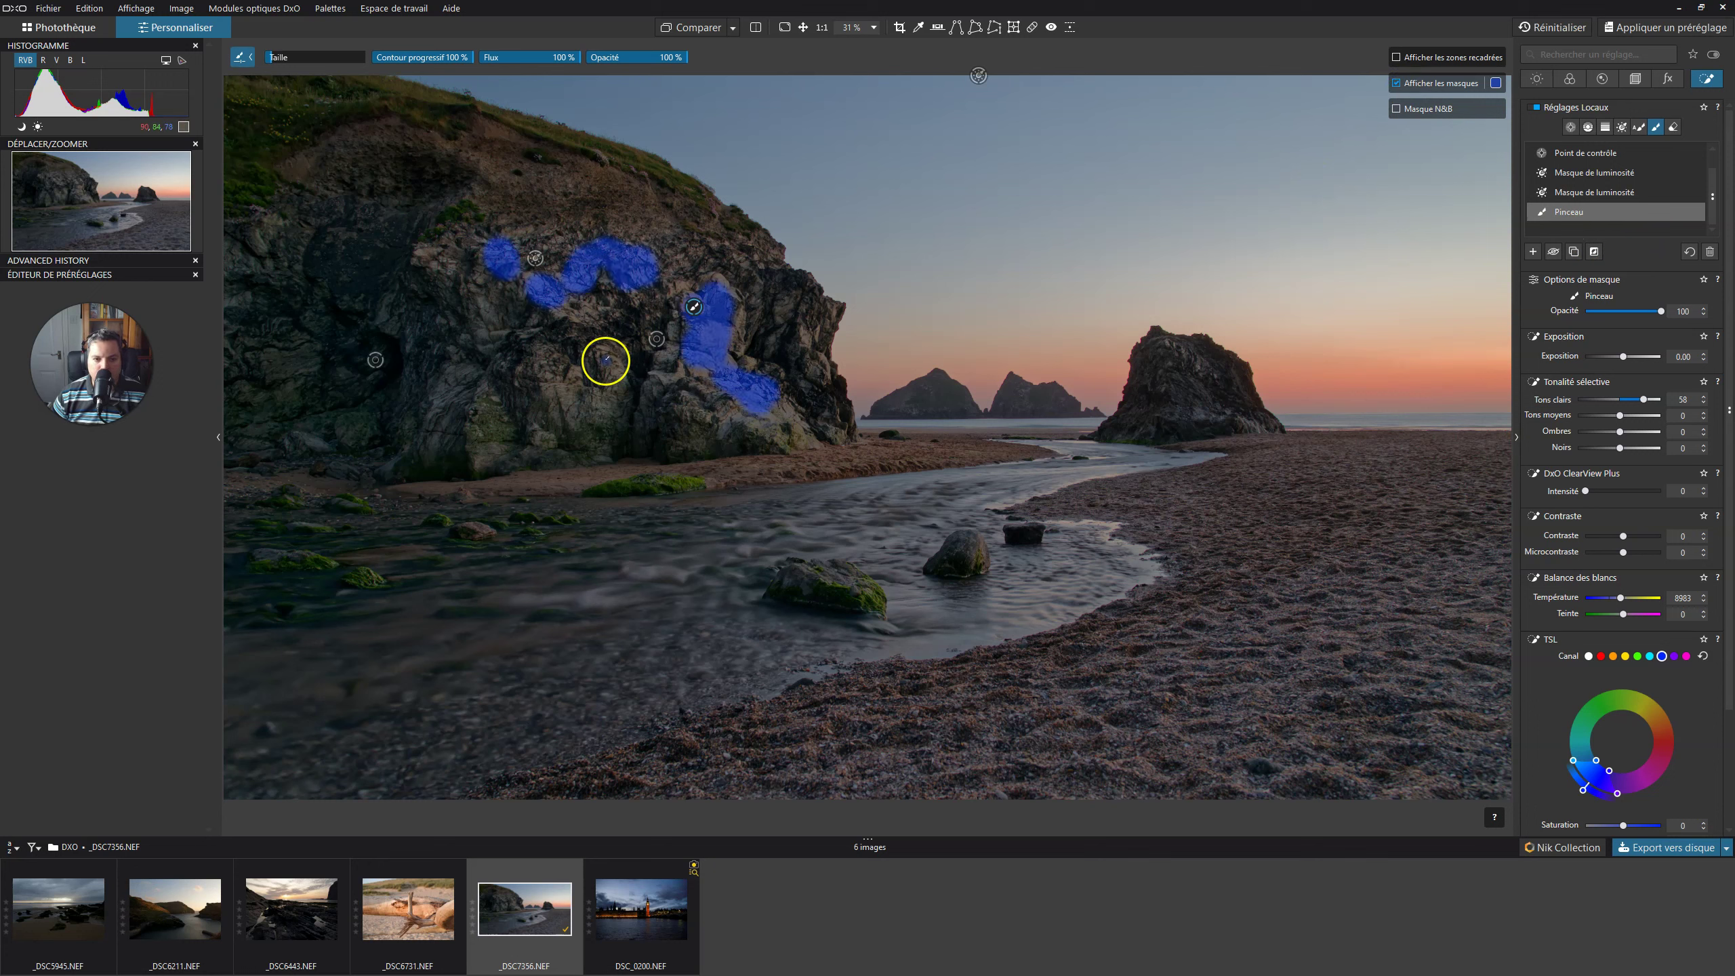
left_click_drag(608, 348, 620, 364)
left_click_drag(636, 423, 551, 358)
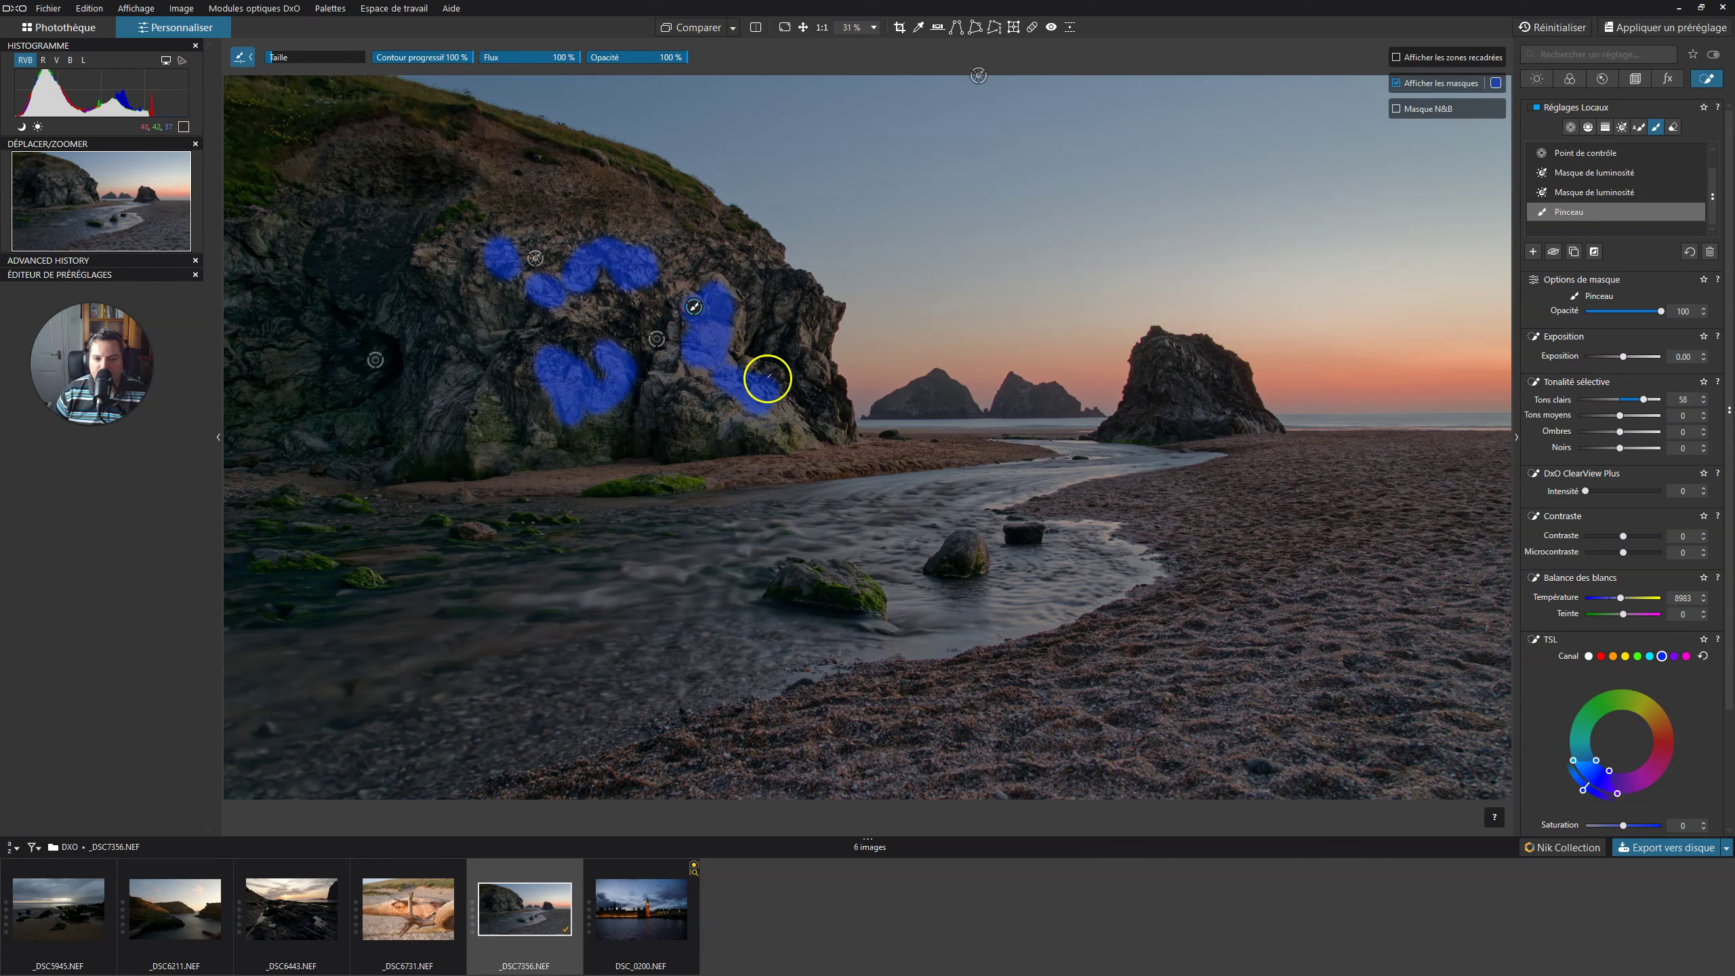
Adjust the transparency of the mask overlay colour
left_click(1398, 83)
left_click(1397, 83)
left_click(1496, 83)
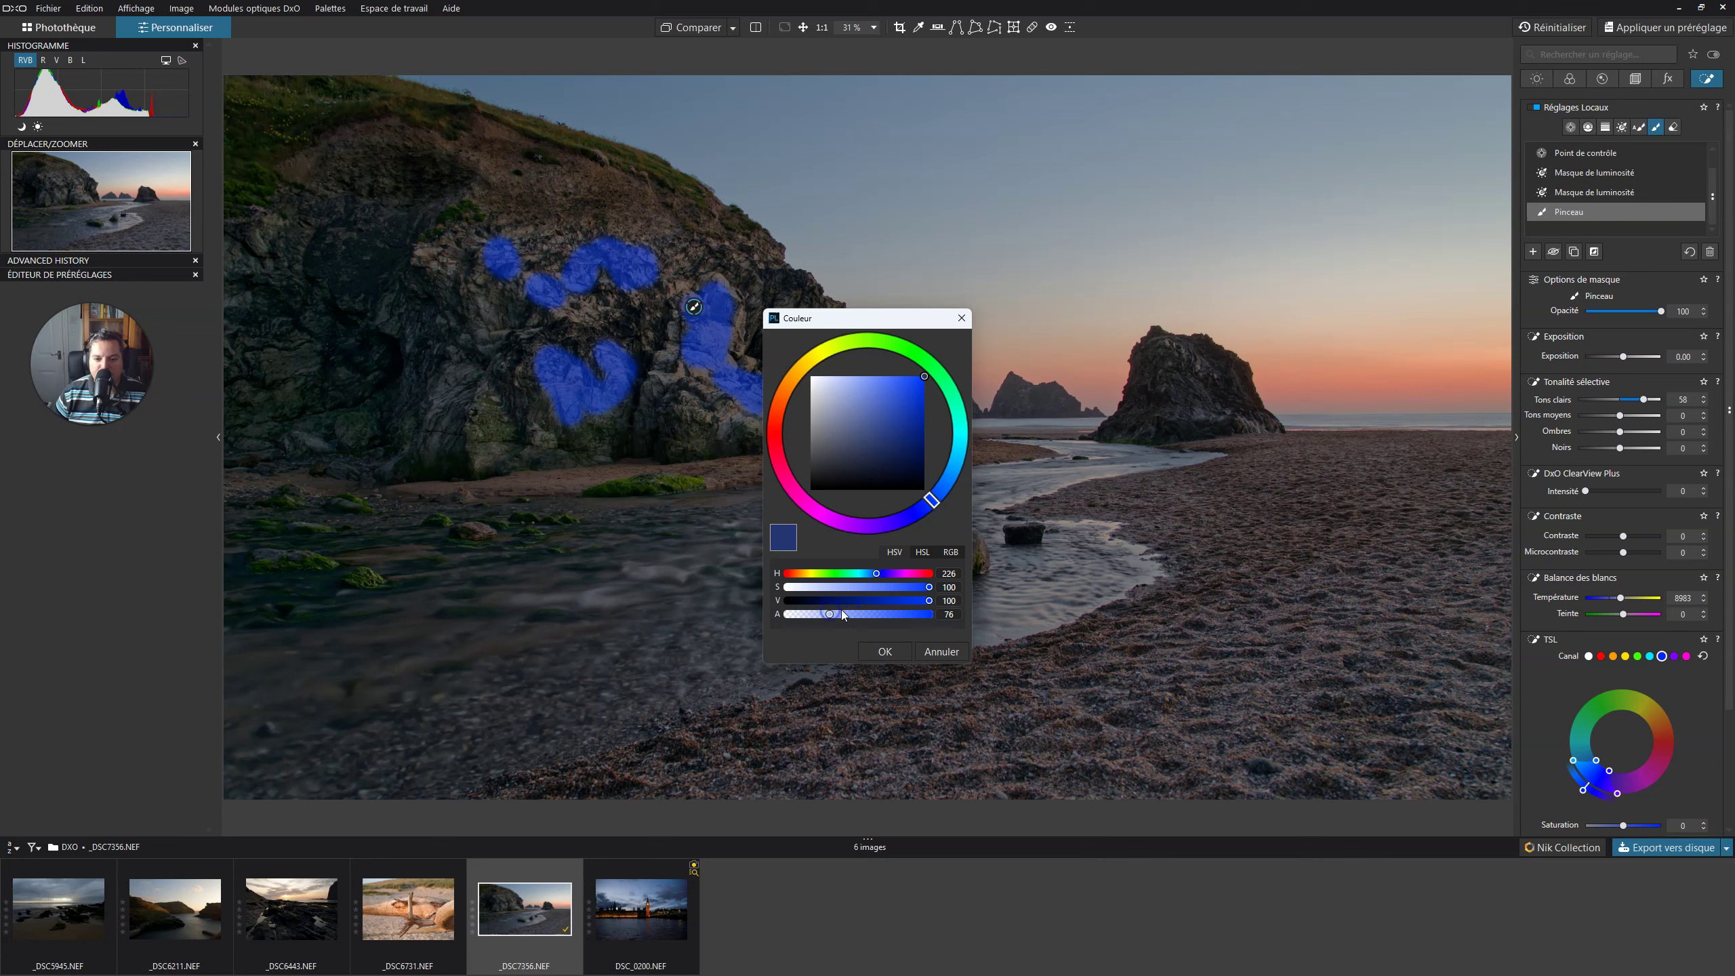
left_click(875, 651)
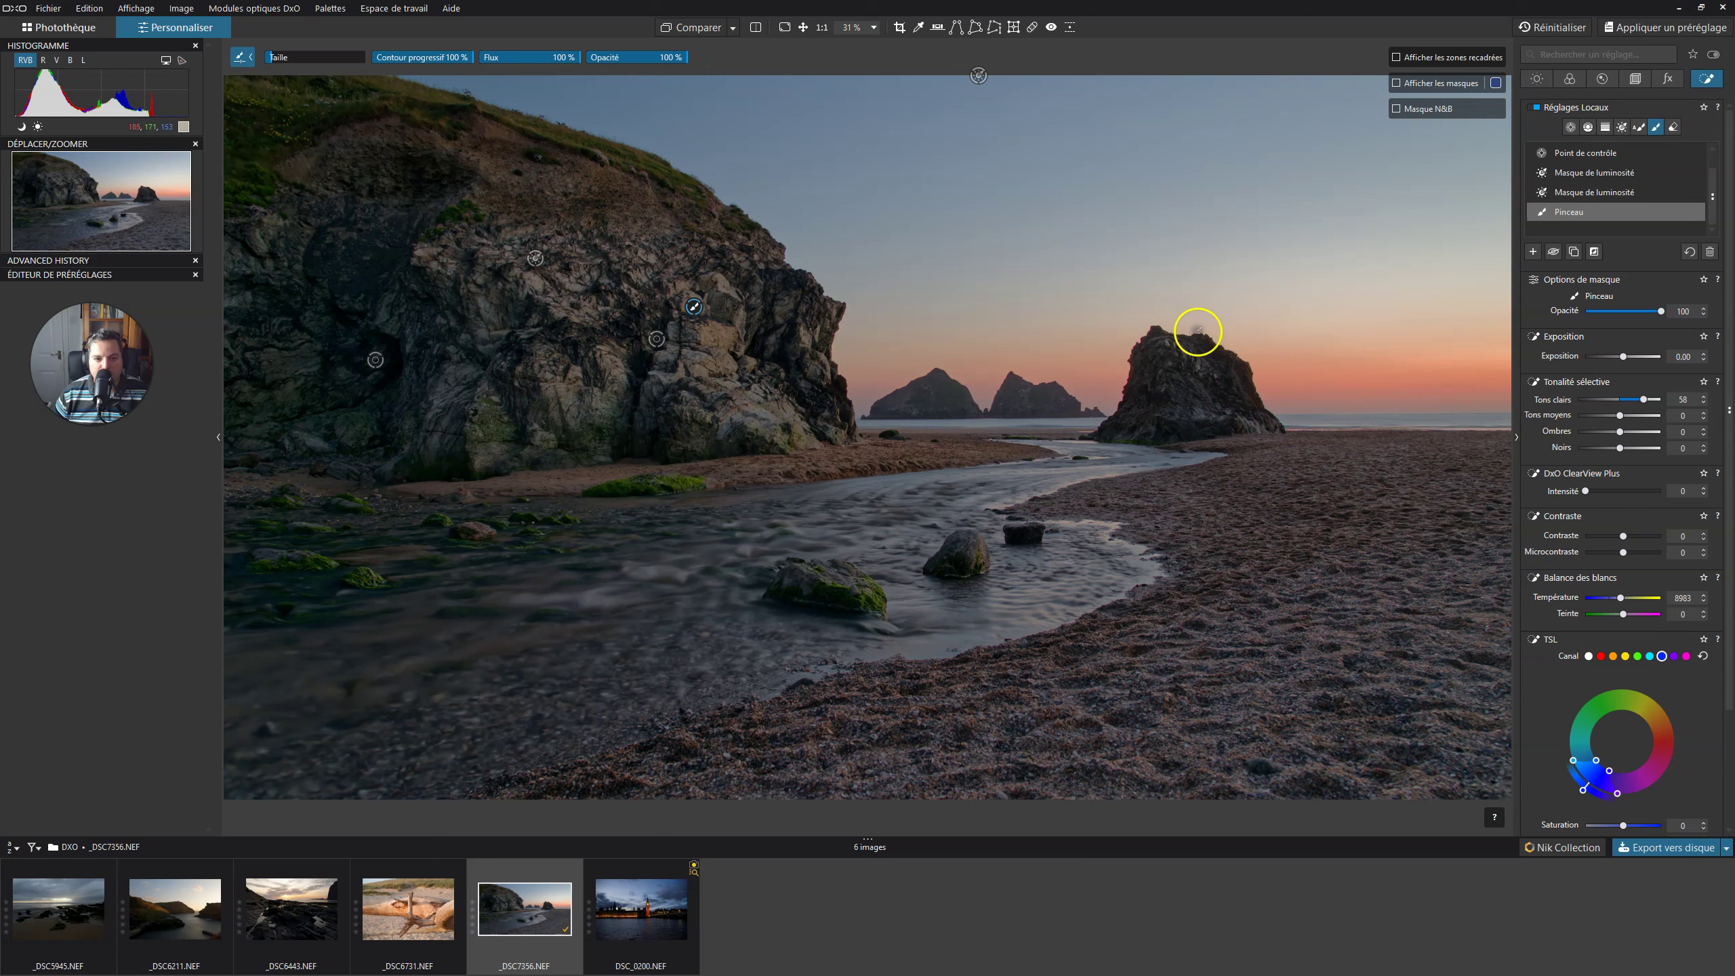
Extend the brush mask along the upper and left cliff face with the overlay shown, then hide the overlay
left_click(1397, 84)
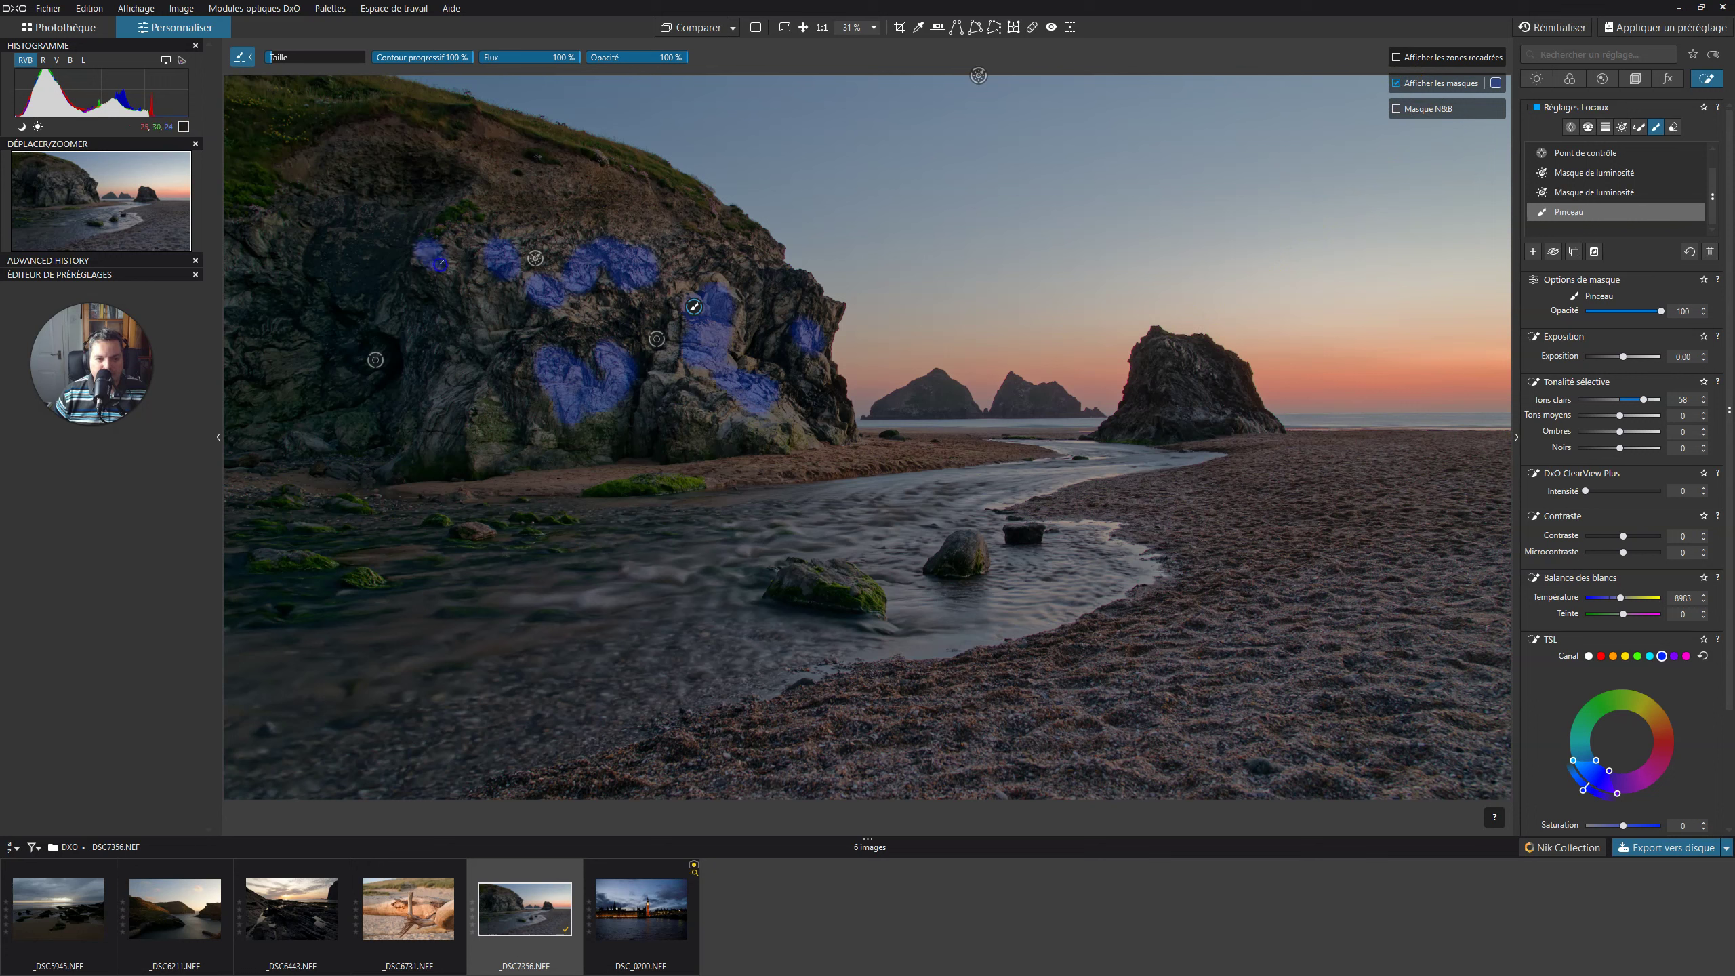
left_click_drag(495, 384, 482, 288)
mouse_move(496, 365)
left_mouse_down()
mouse_move(468, 360)
mouse_move(511, 236)
mouse_move(531, 244)
left_mouse_up()
left_click_drag(695, 280, 657, 250)
left_click(1397, 82)
Compare the photo with the brush mask disabled and enabled, and inspect the painted mask in black and white
left_click(1696, 213)
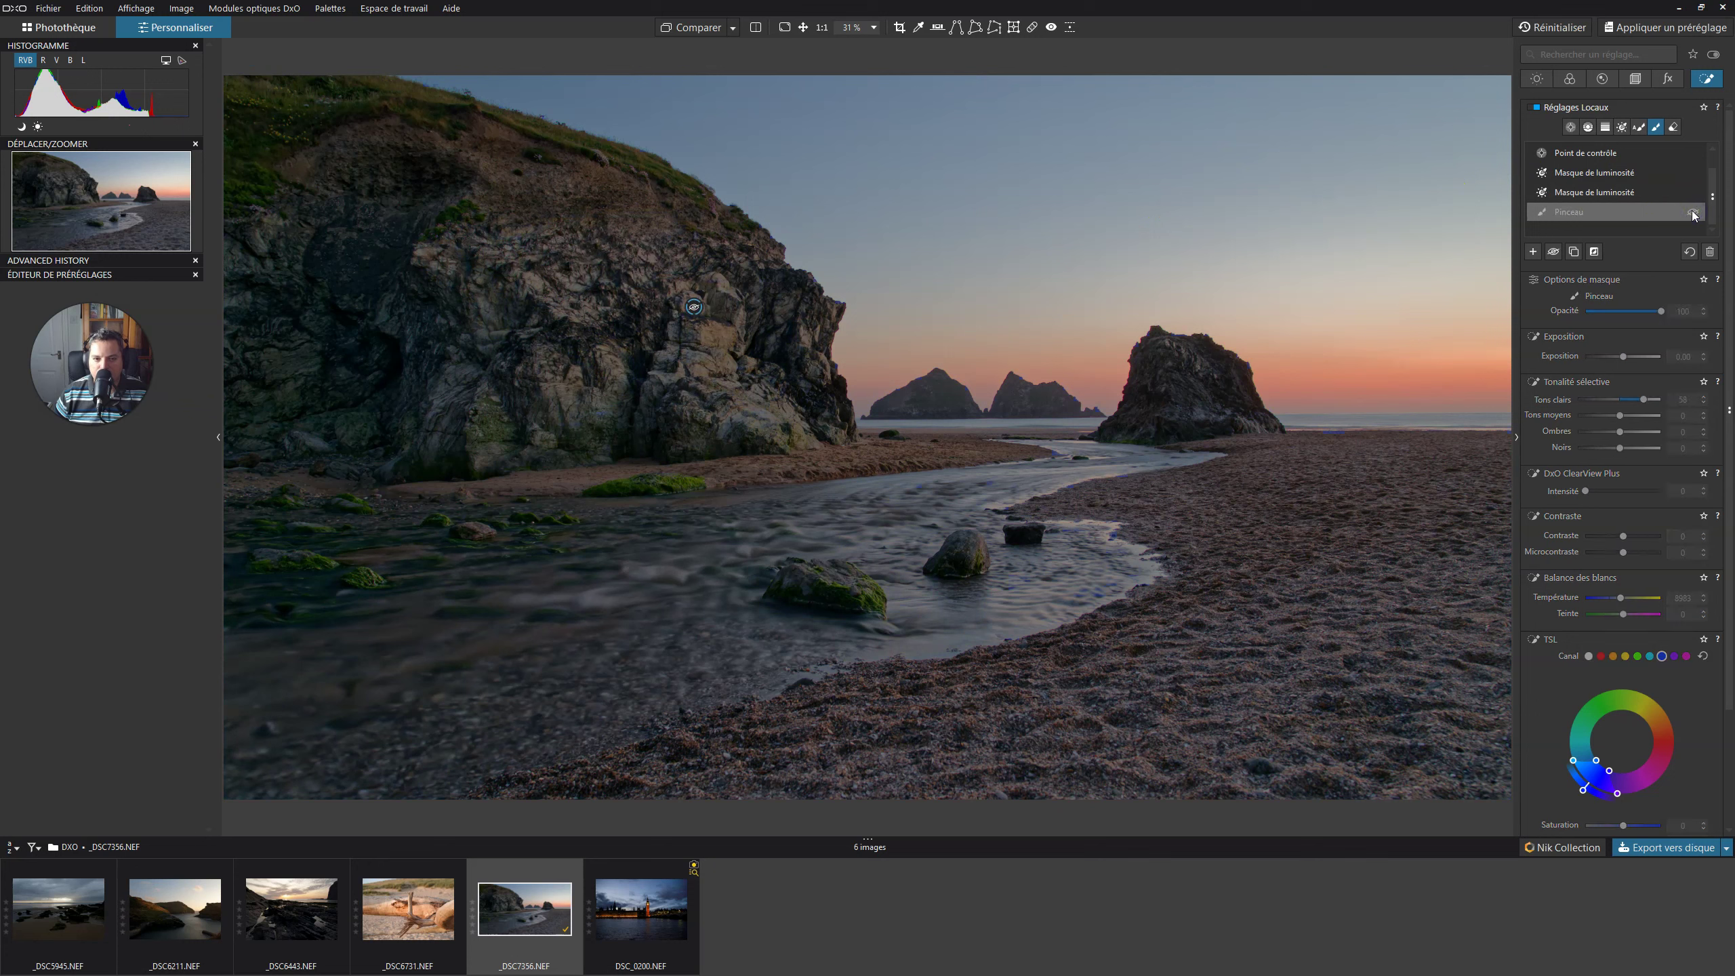
left_click(1694, 213)
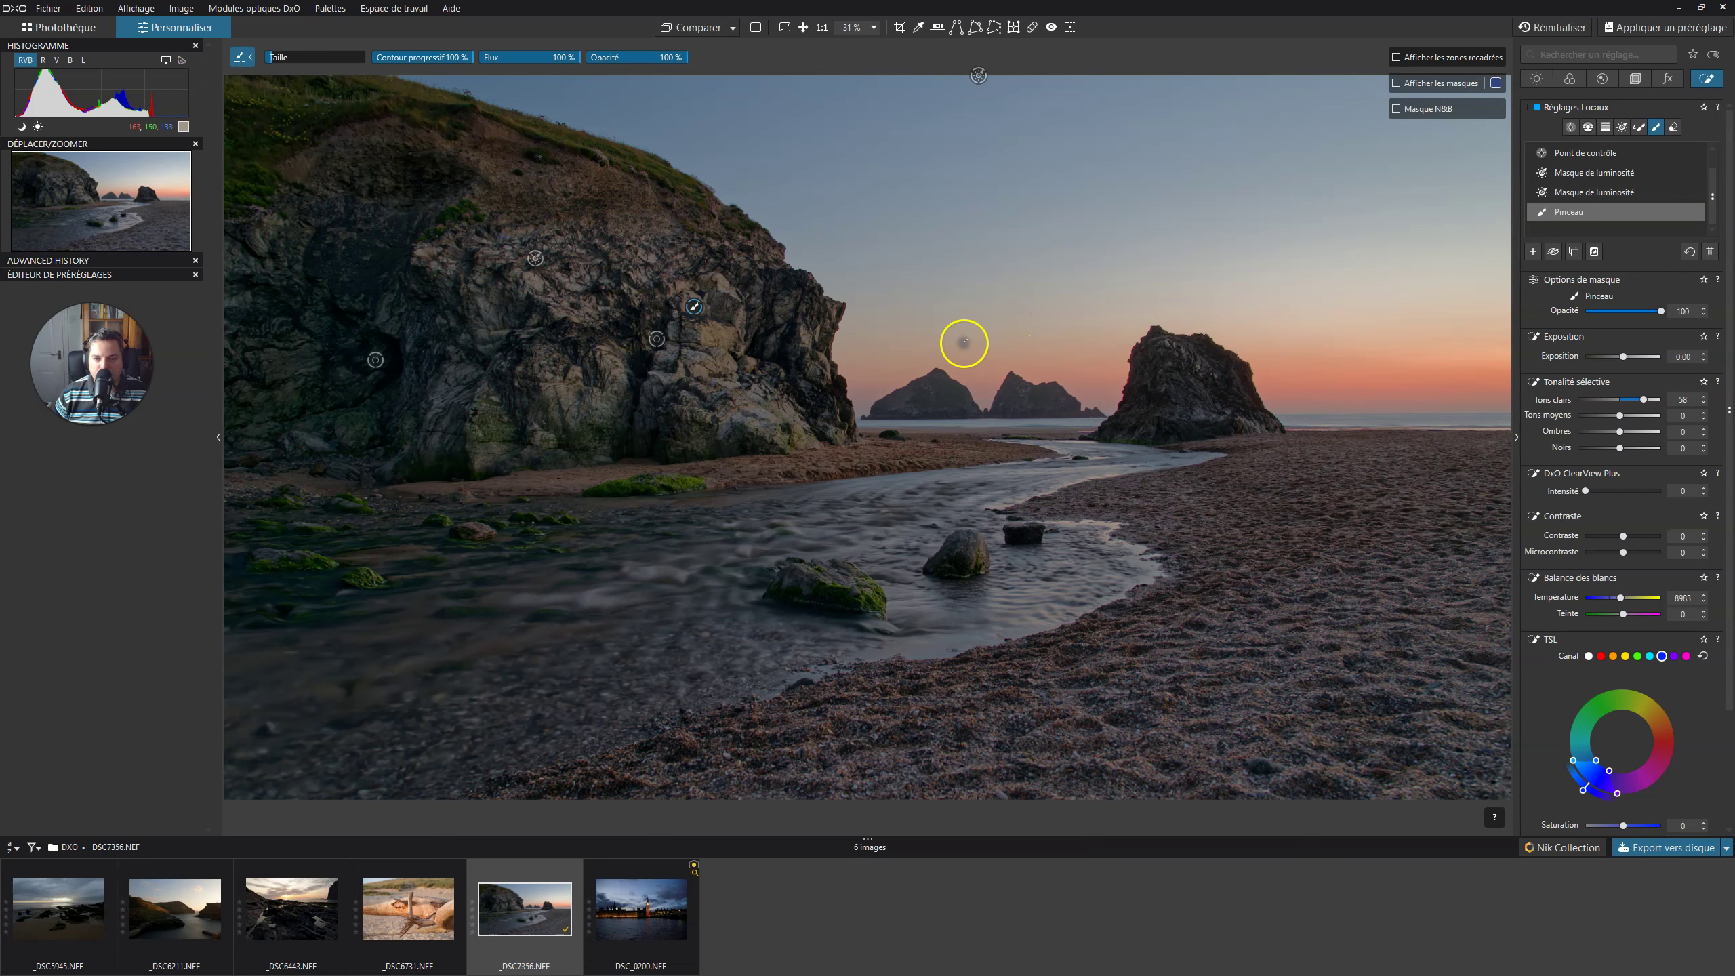
left_click(1395, 111)
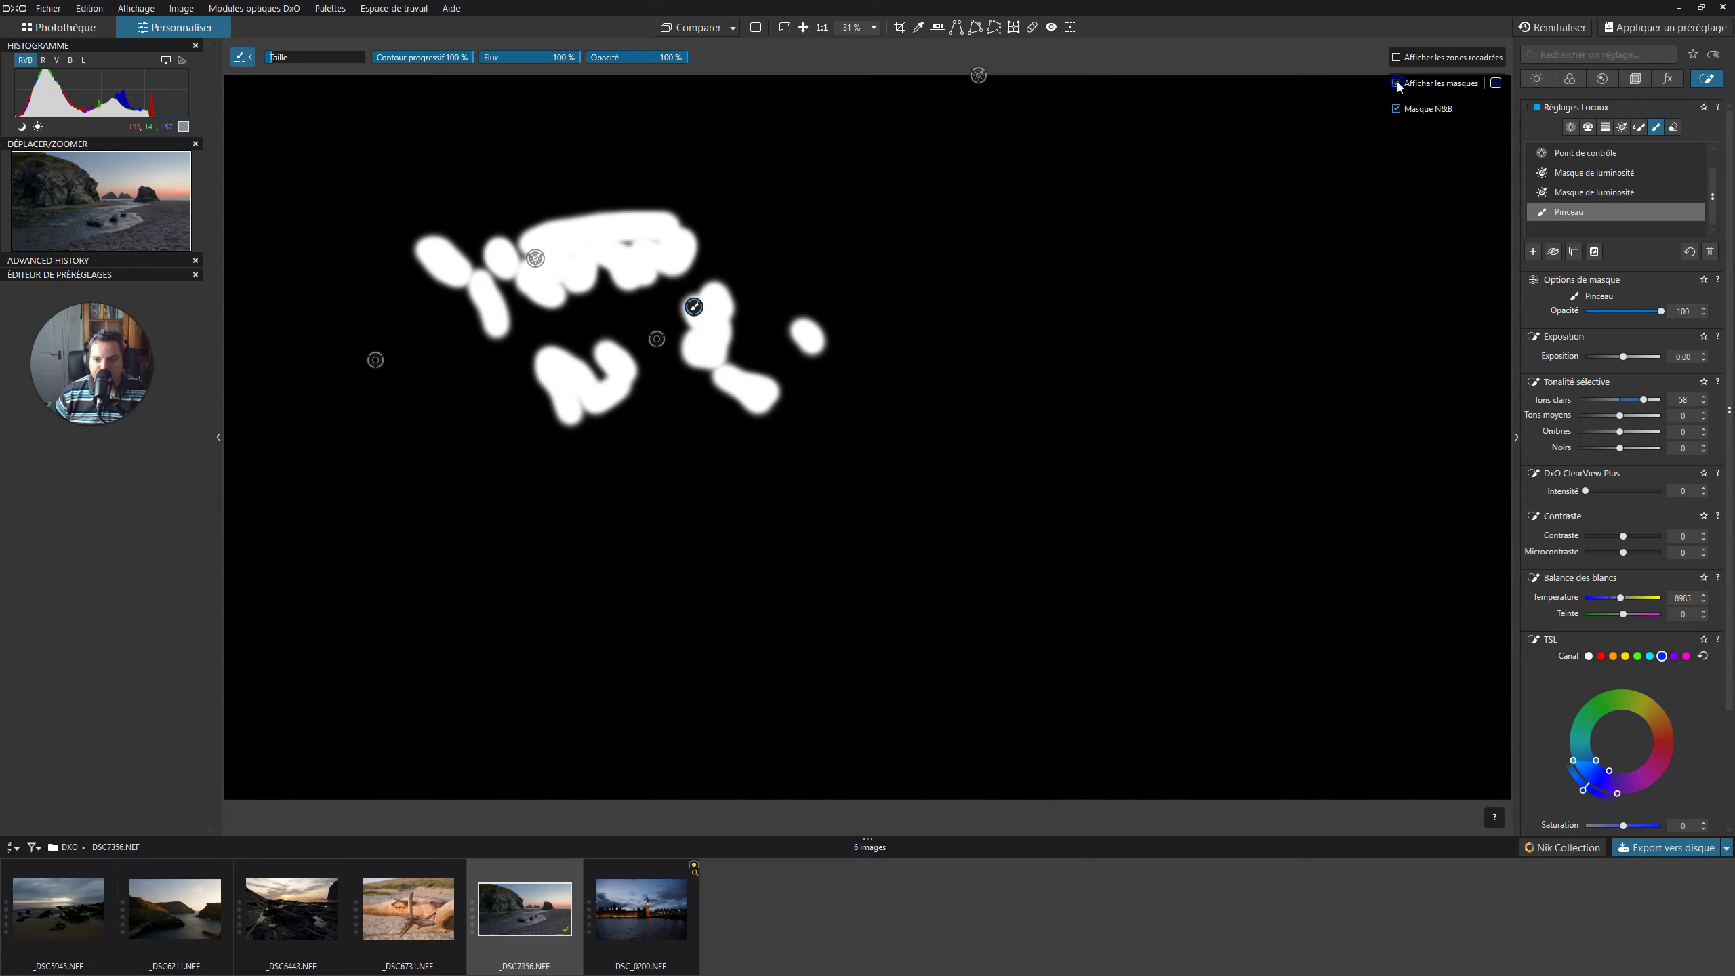
left_click(1396, 109)
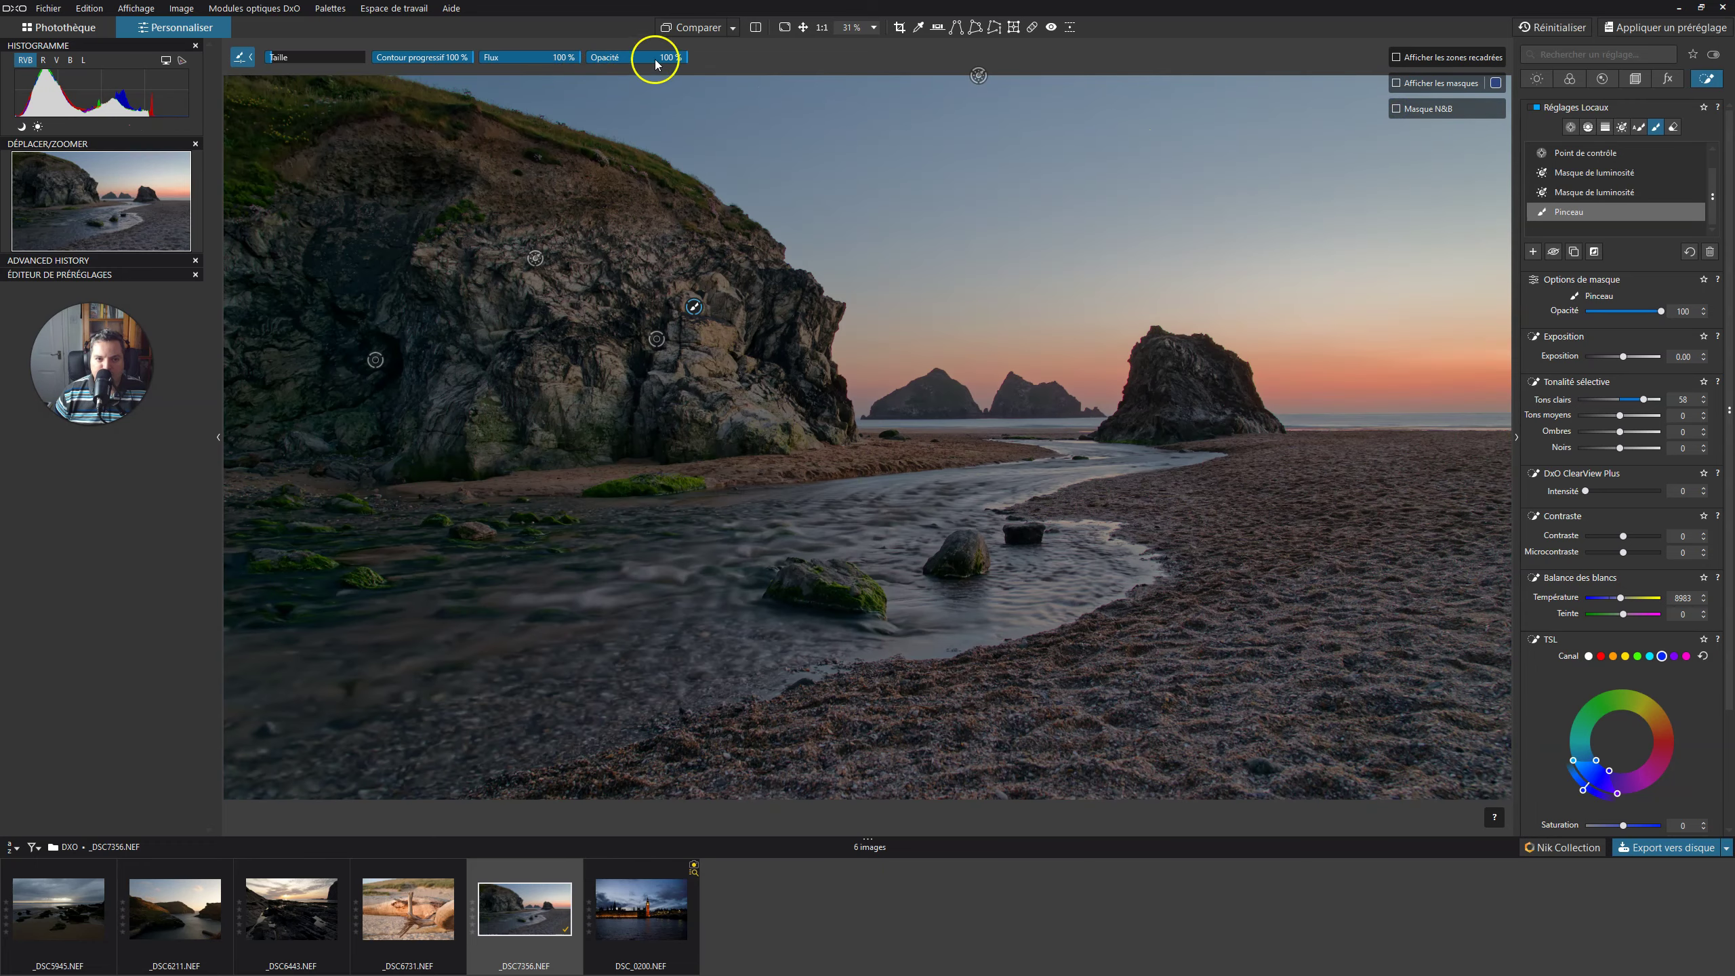
left_click(516, 53)
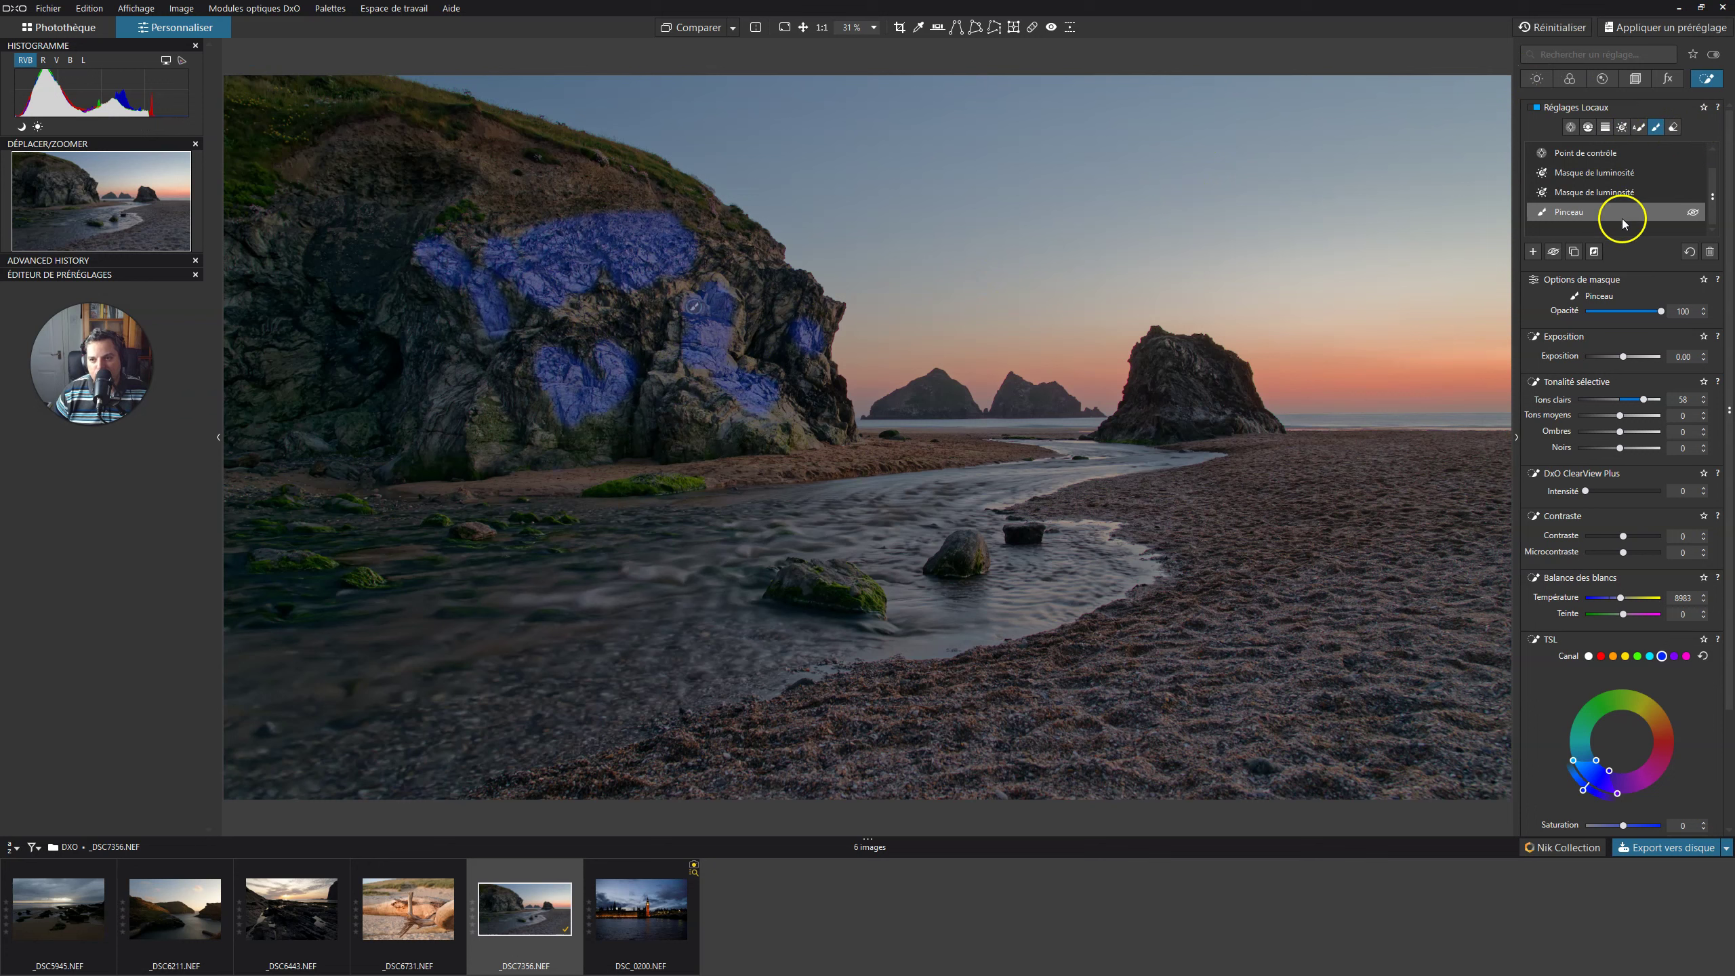
Create a second brush mask painted around the edges of the pale rock outcrop at the cliff's seaward end
left_click(1533, 253)
left_click(1656, 127)
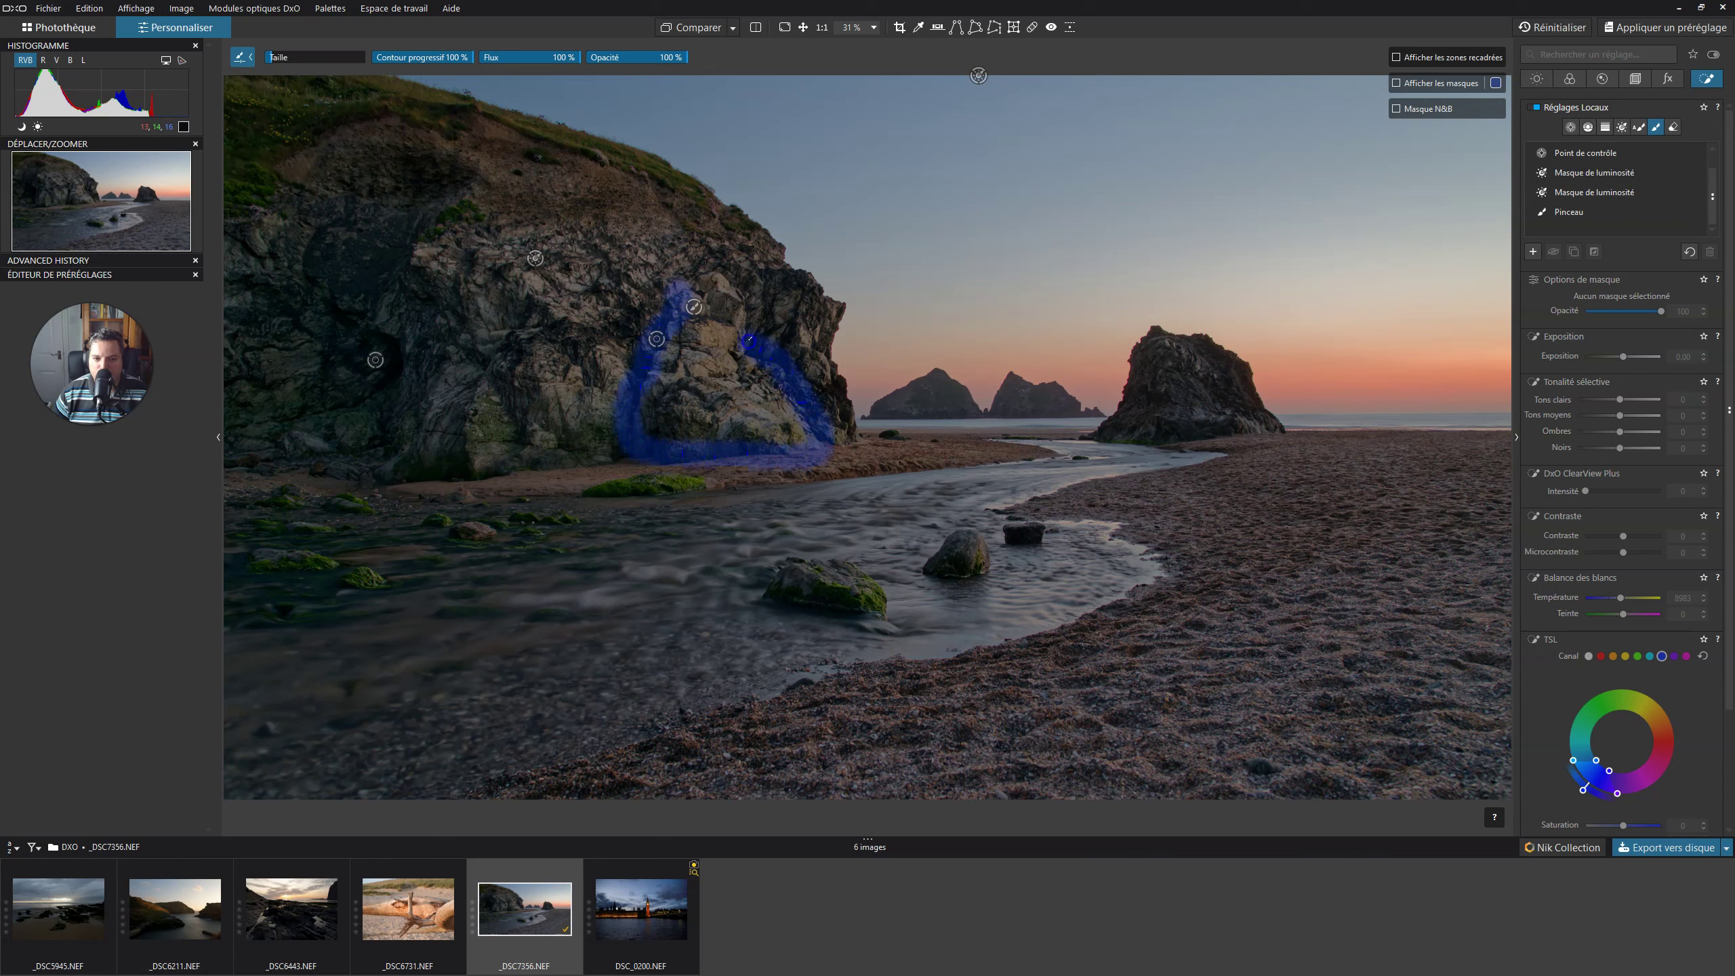
left_click_drag(687, 297, 692, 298)
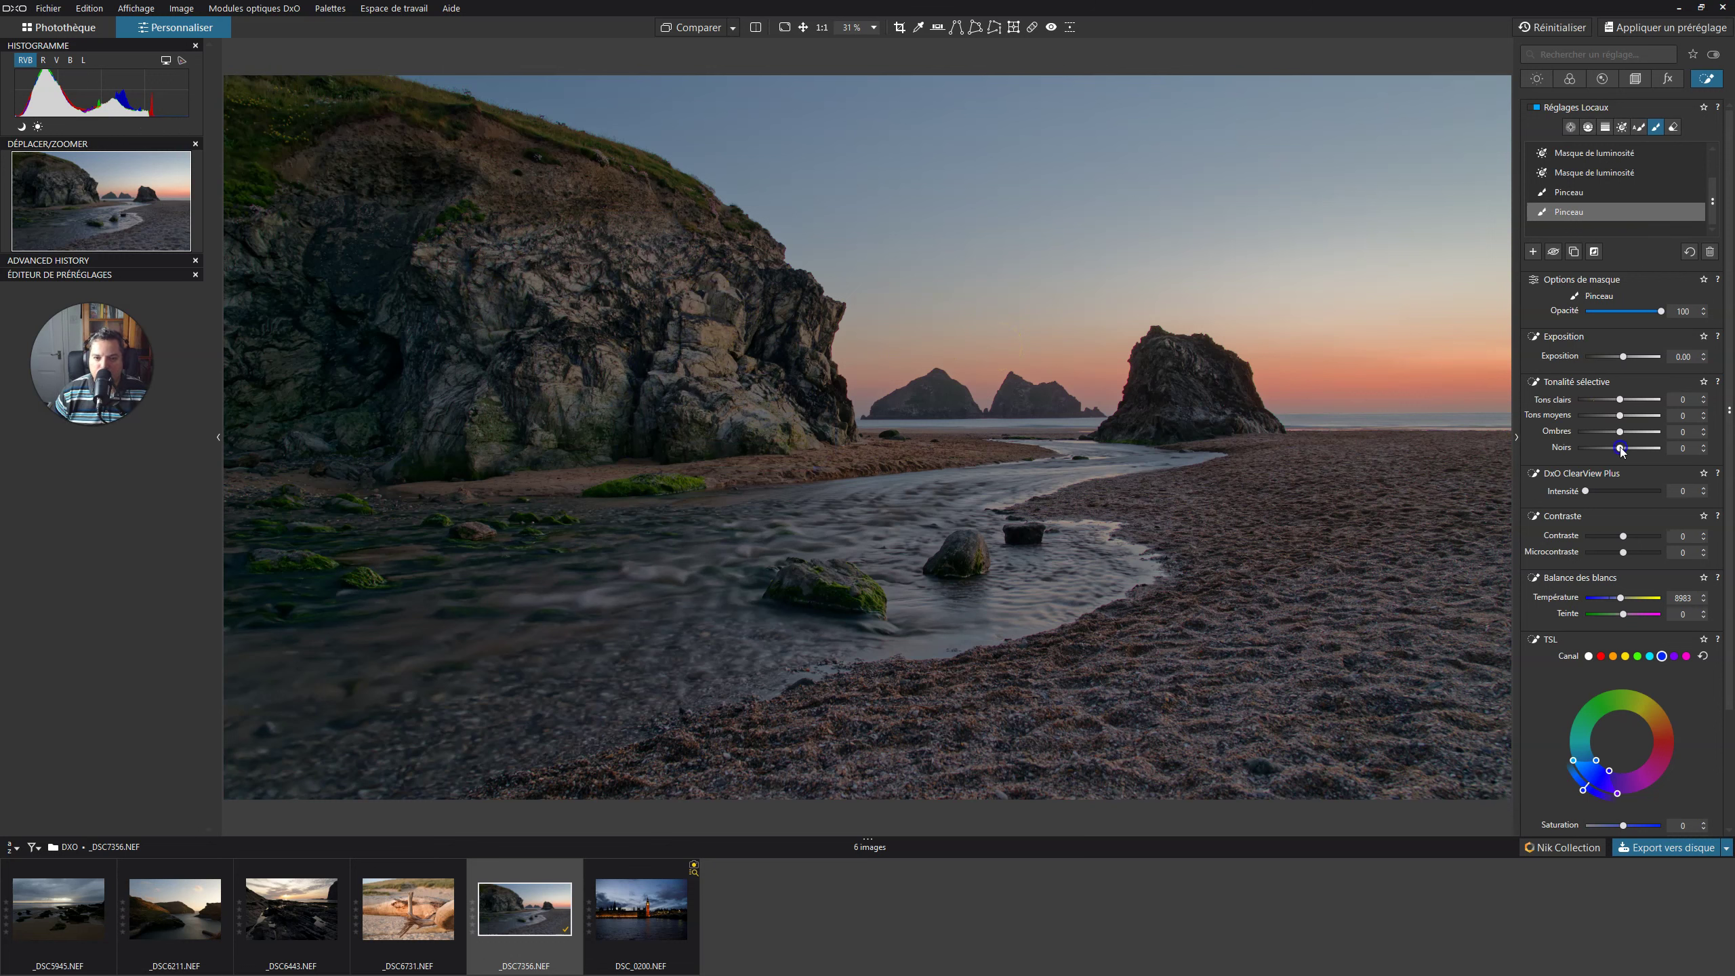
Set the second brush mask's blacks to 2 and exposure to -0.43, comparing the photo with the mask disabled and enabled
left_click_drag(1622, 450, 1623, 448)
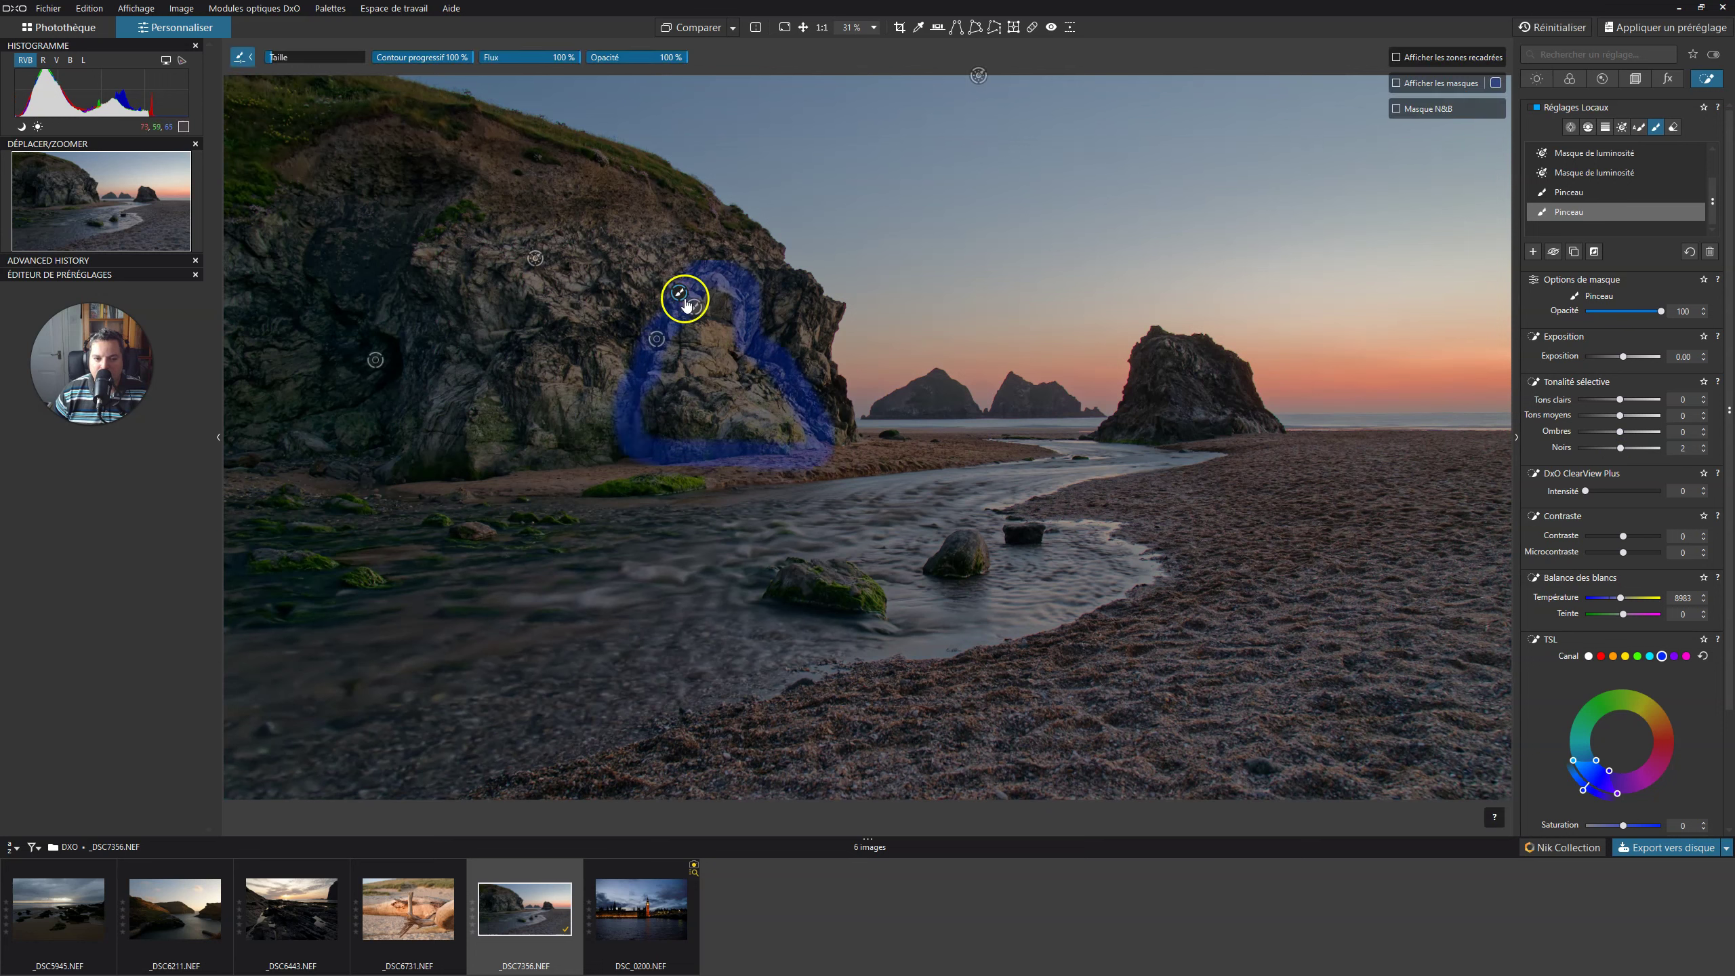
left_click(1694, 213)
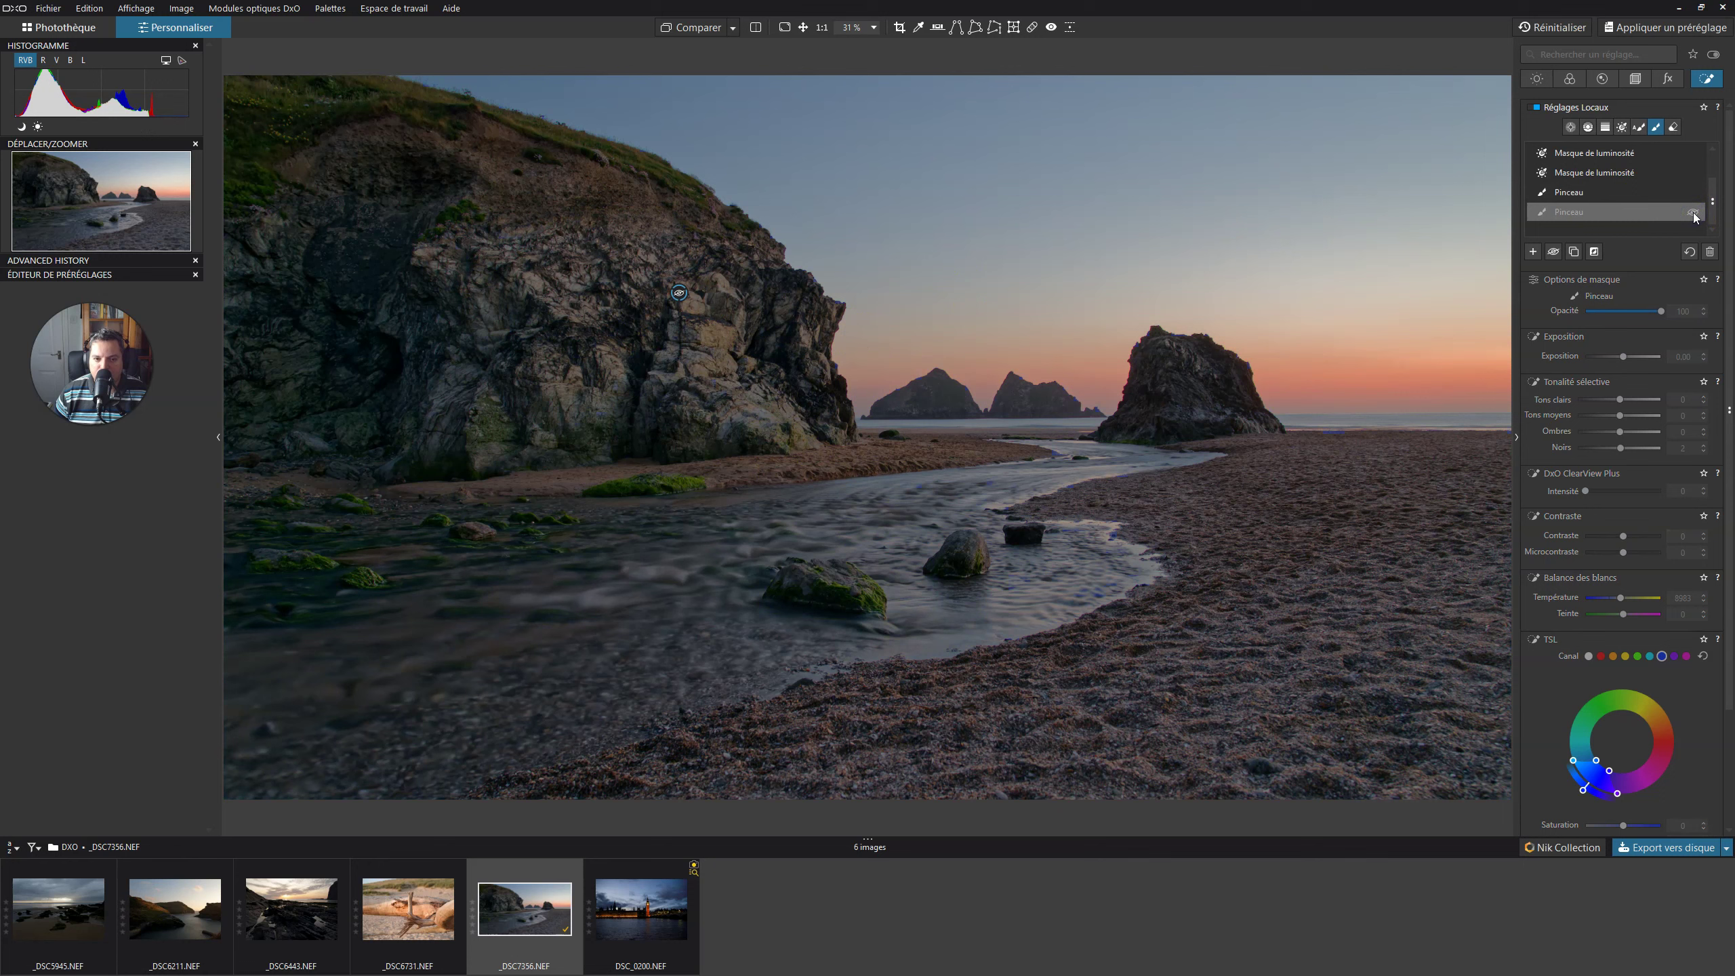
left_click(1695, 213)
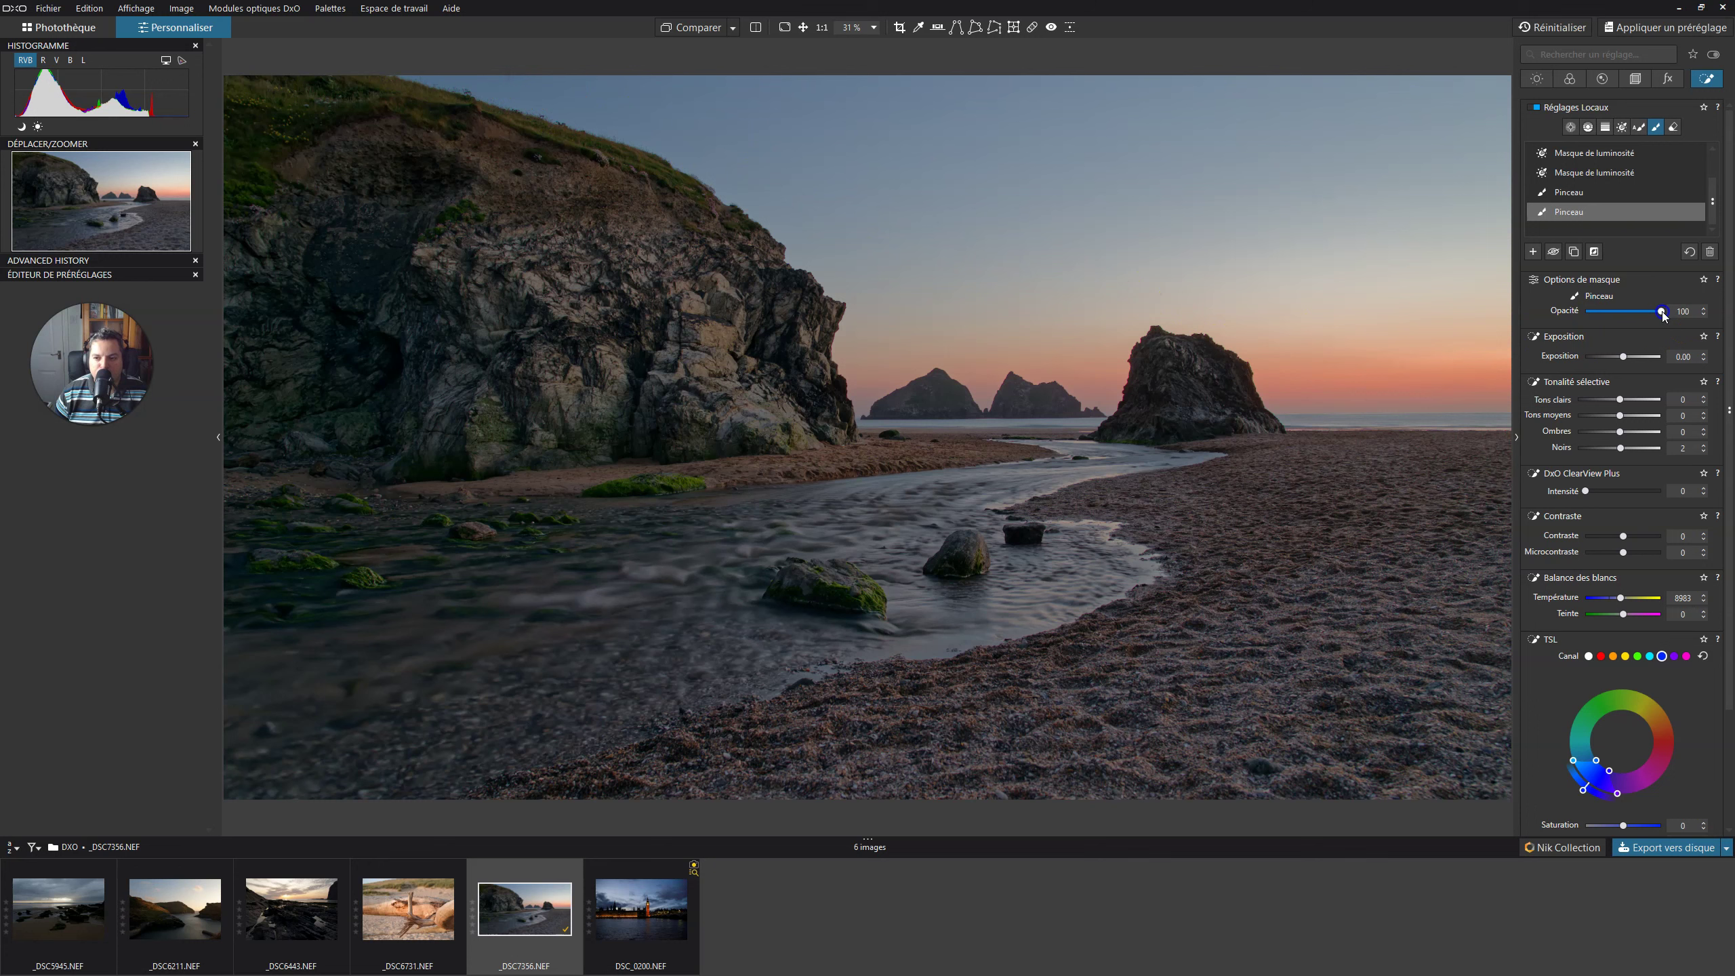
left_click_drag(1649, 314, 1732, 311)
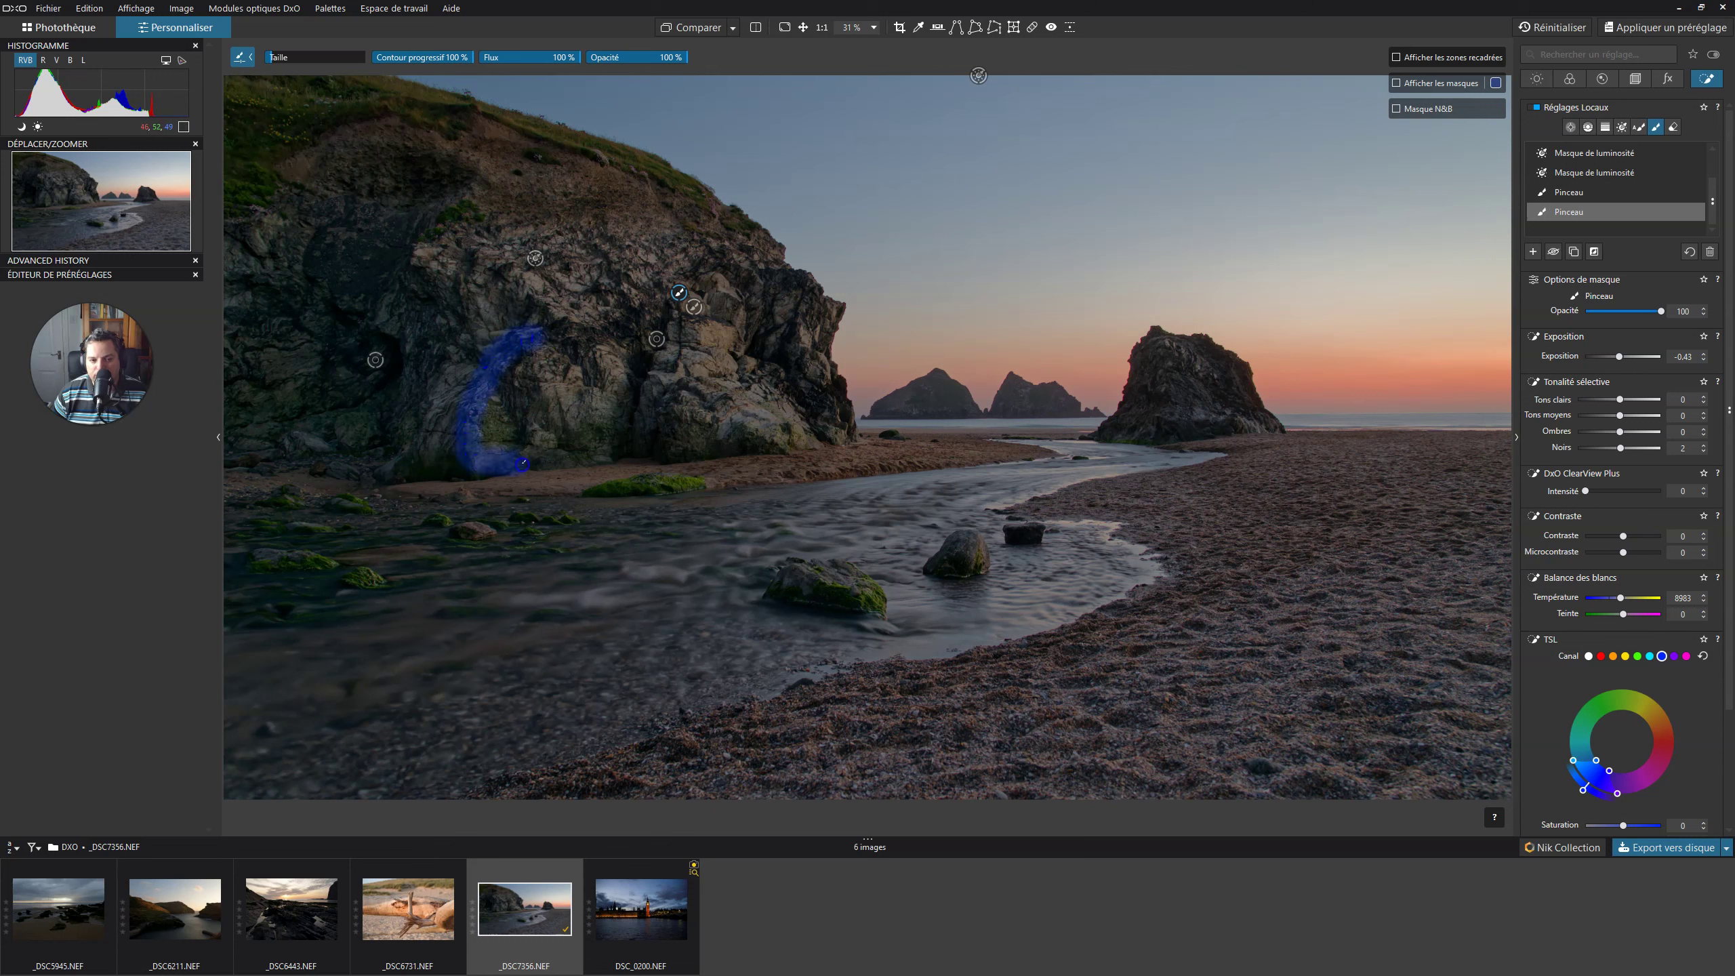
Extend the brush mask around the contours of the greenish rock at the base of the cliff's centre
left_click_drag(571, 462, 626, 439)
left_click_drag(539, 334, 541, 336)
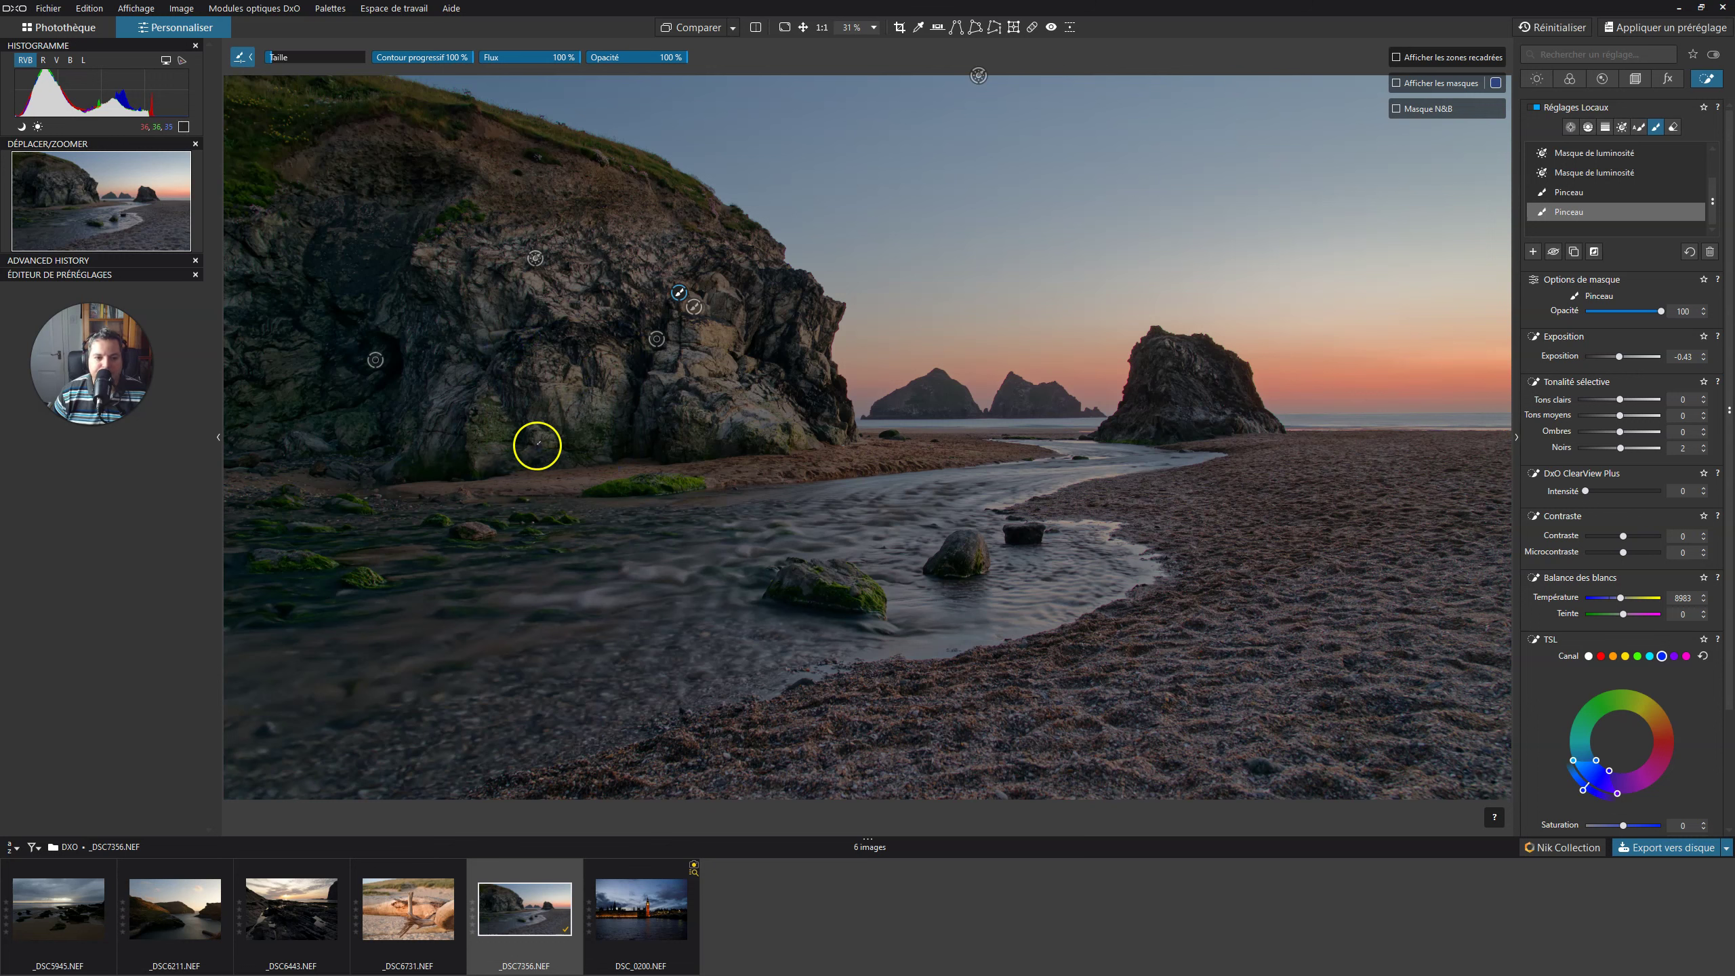
left_click_drag(495, 381, 493, 379)
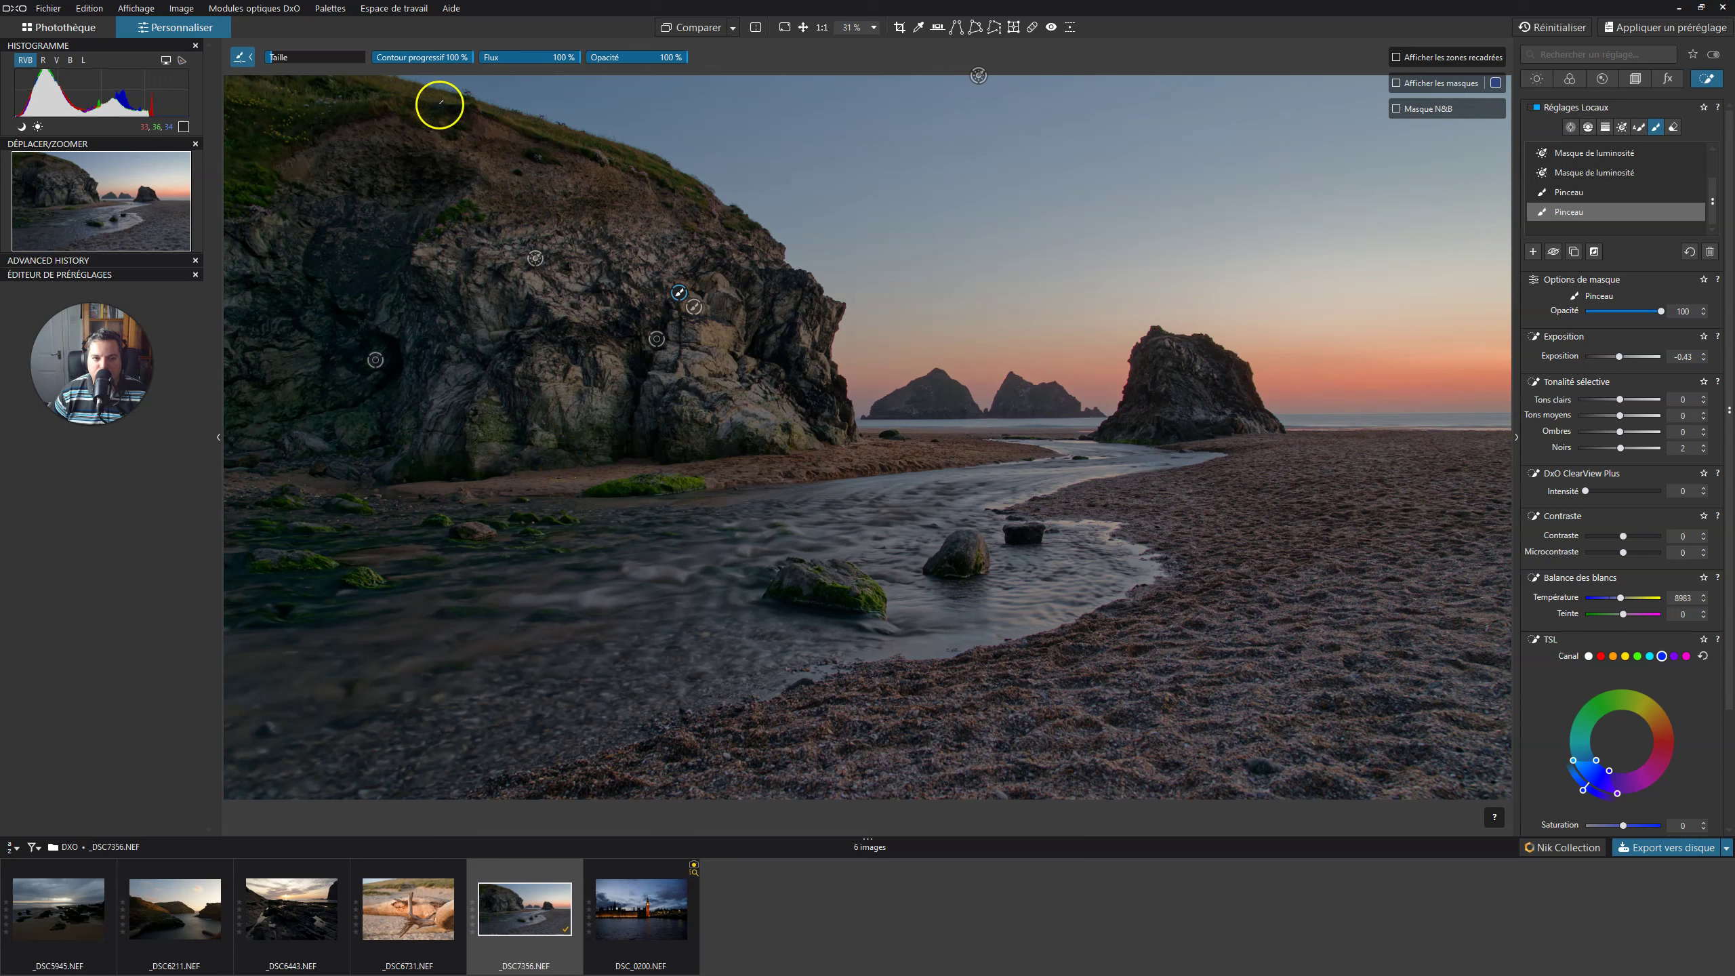
Enlarge the brush to paint the upper middle of the cliff face, then reduce its size to mask the face's left edge
left_click(271, 58)
left_click_drag(567, 347, 573, 355)
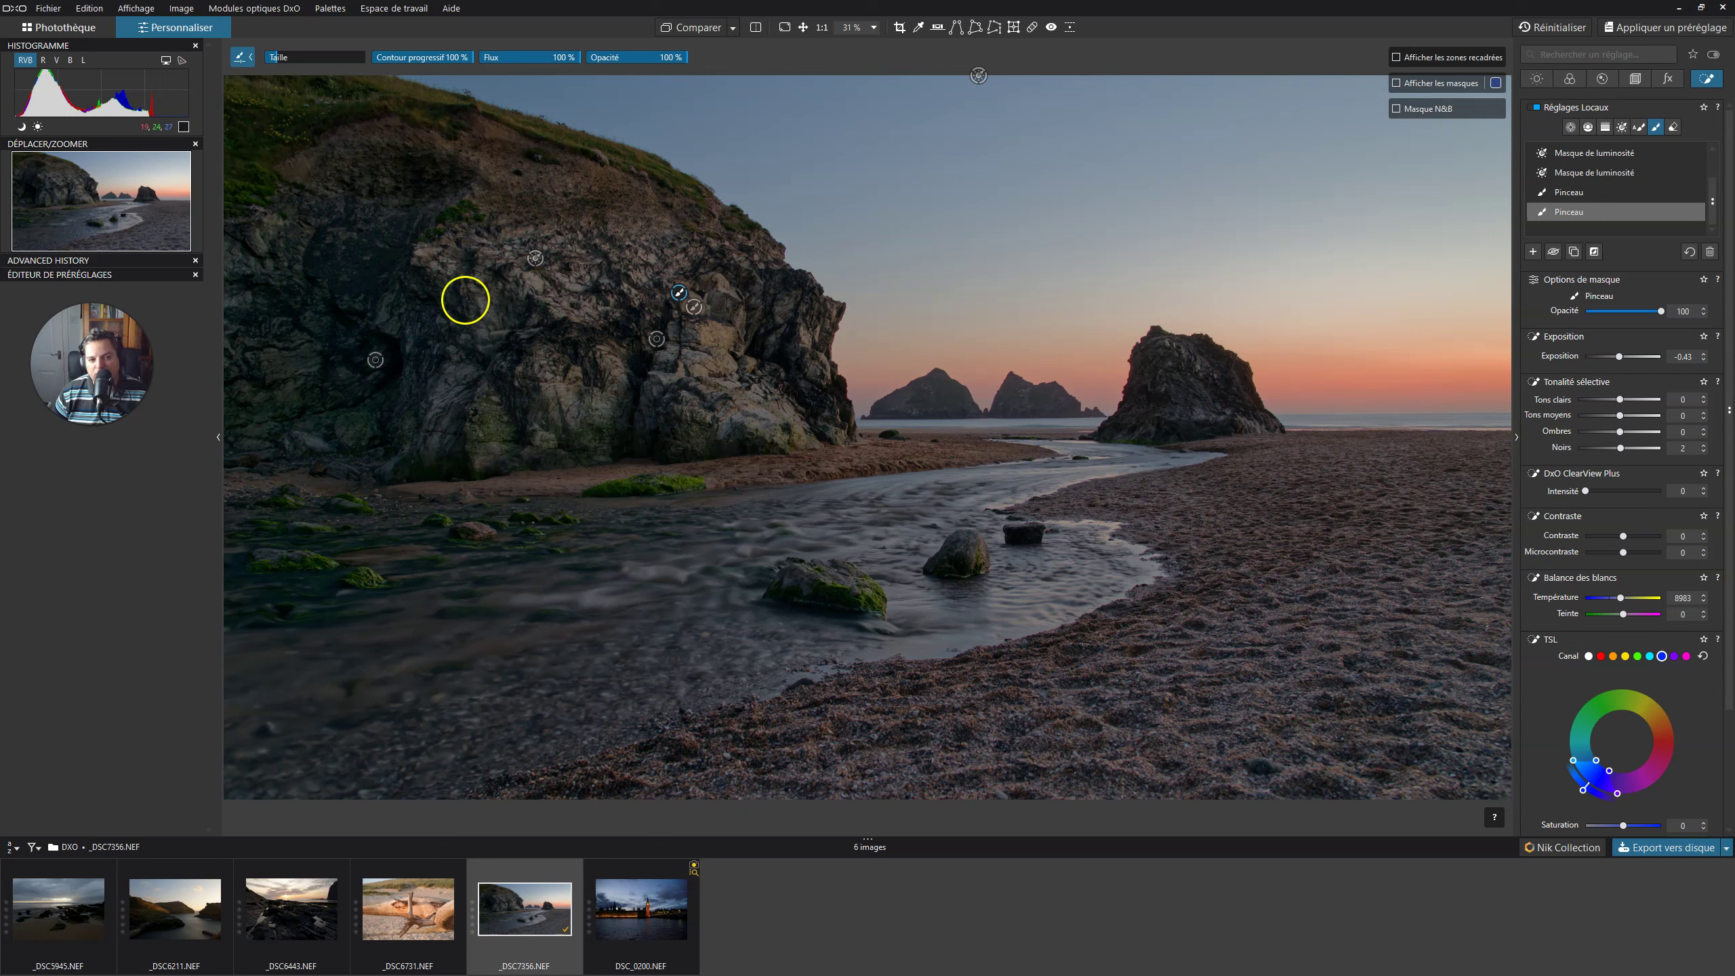
left_click_drag(476, 240, 521, 289)
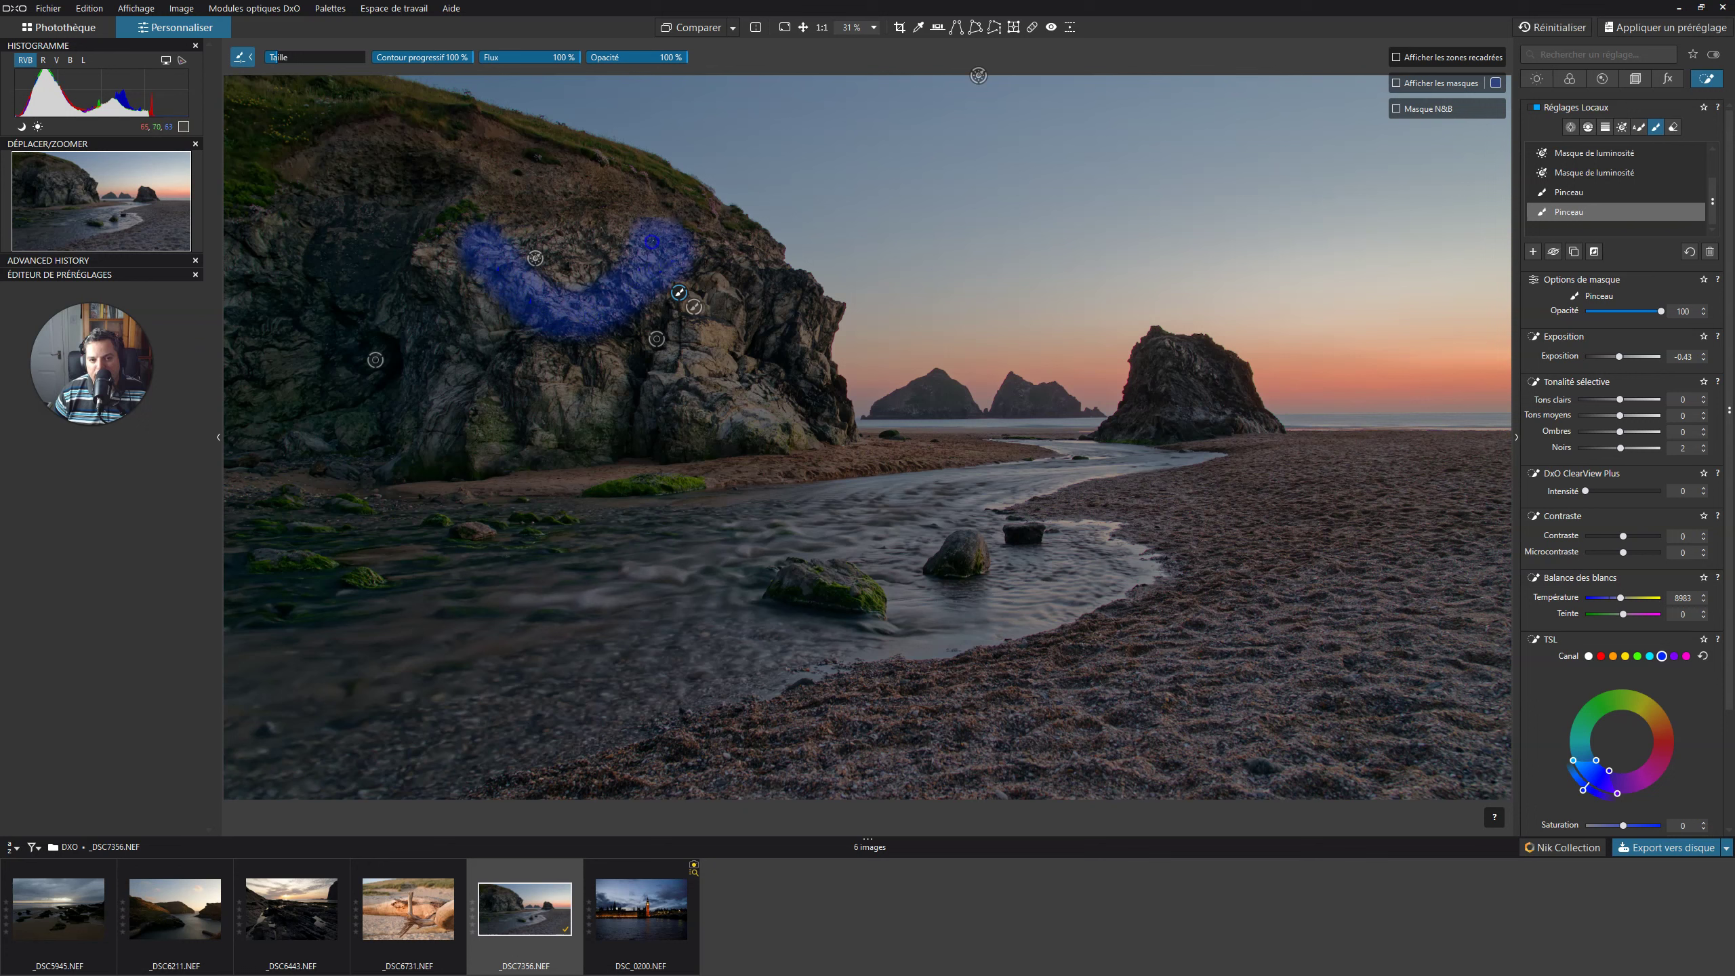
left_click_drag(485, 227, 627, 295)
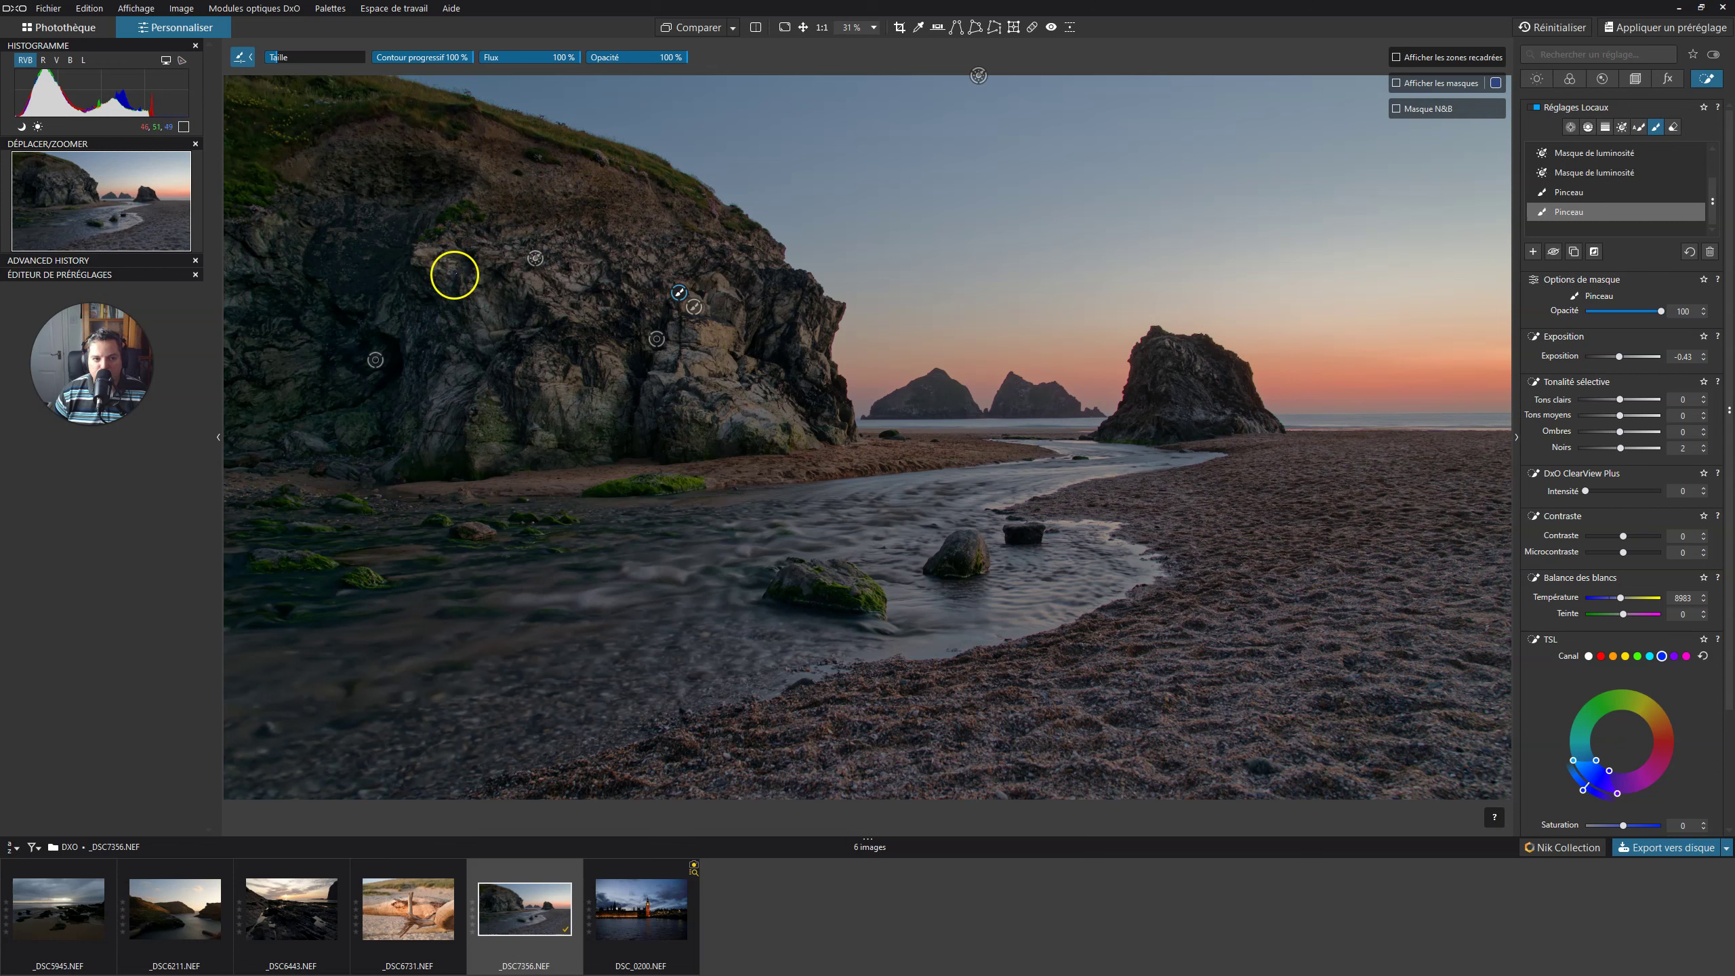
left_click(277, 60)
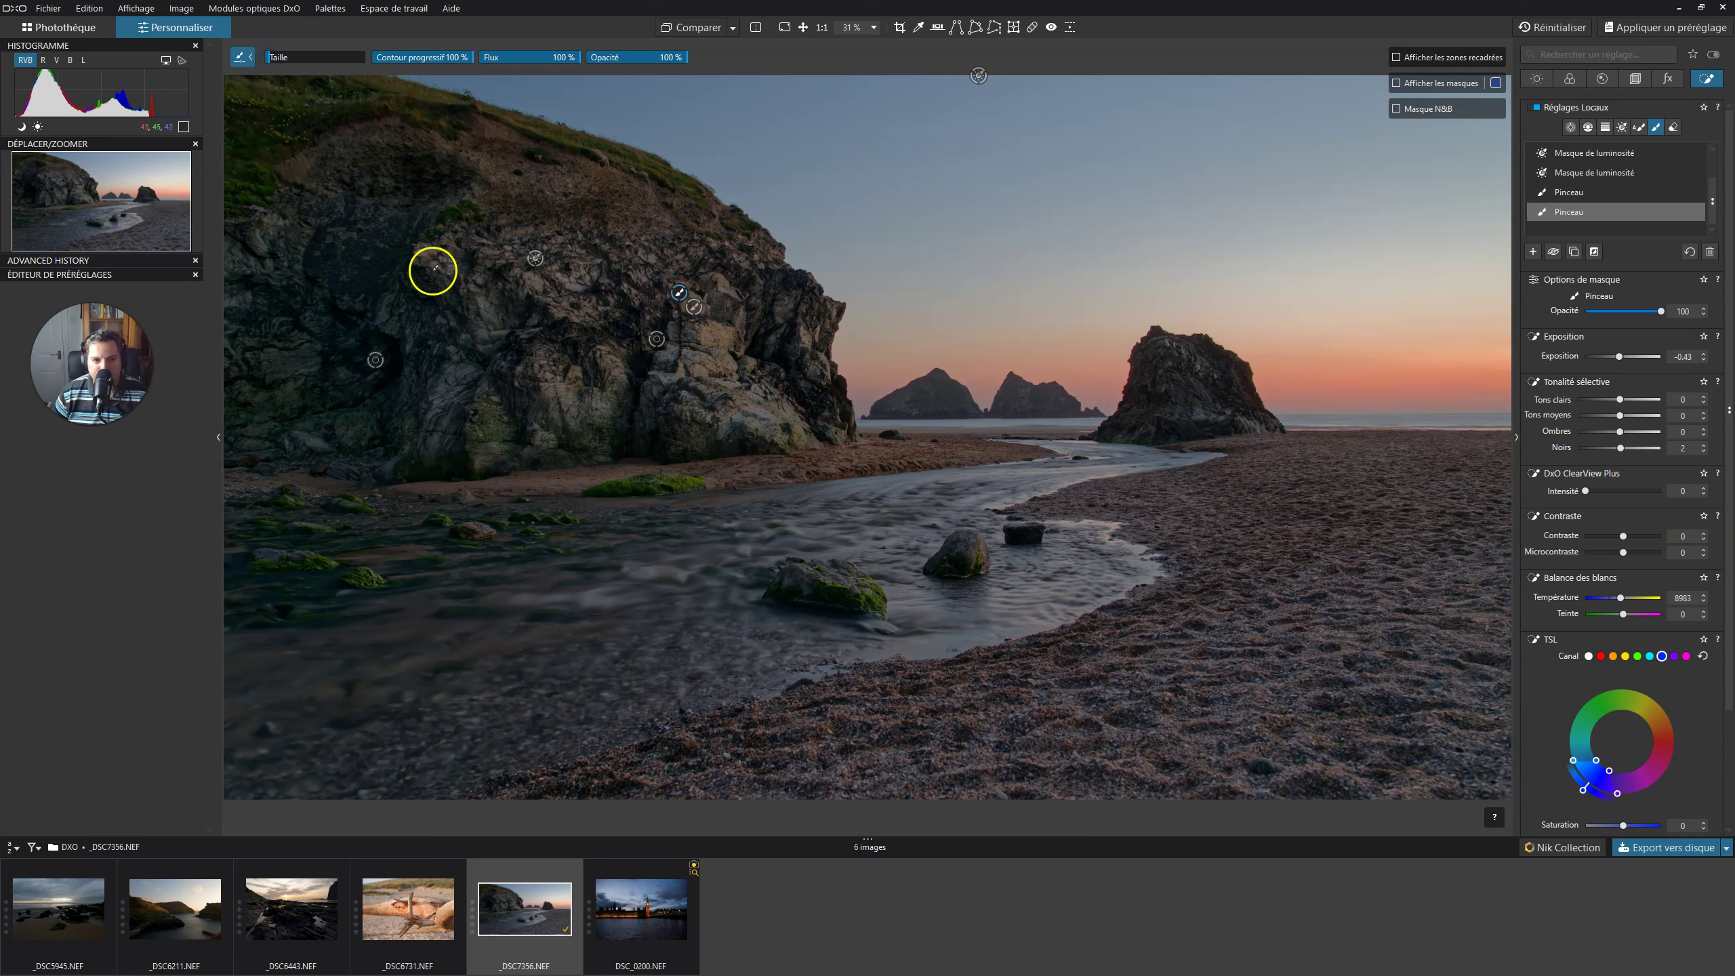
mouse_move(419, 260)
left_mouse_down()
mouse_move(465, 289)
mouse_move(489, 341)
left_mouse_up()
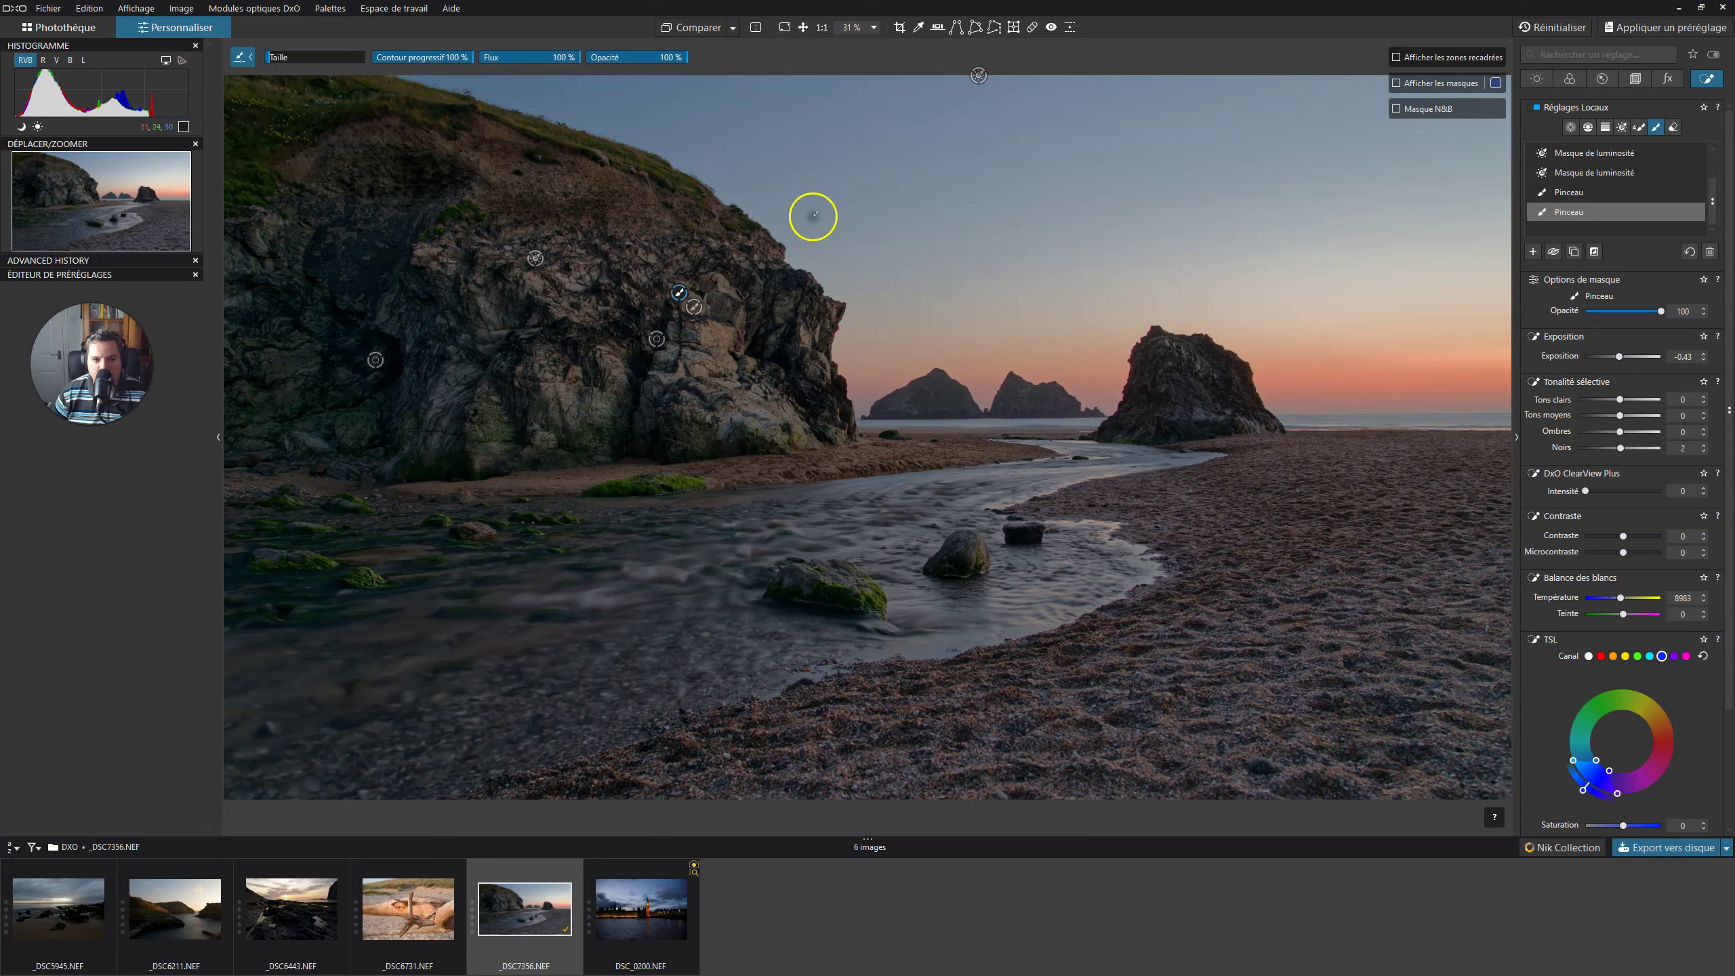
Check the painted area with the mask overlay, then add short brush strokes inside the pale rock outcrop
left_click(1397, 83)
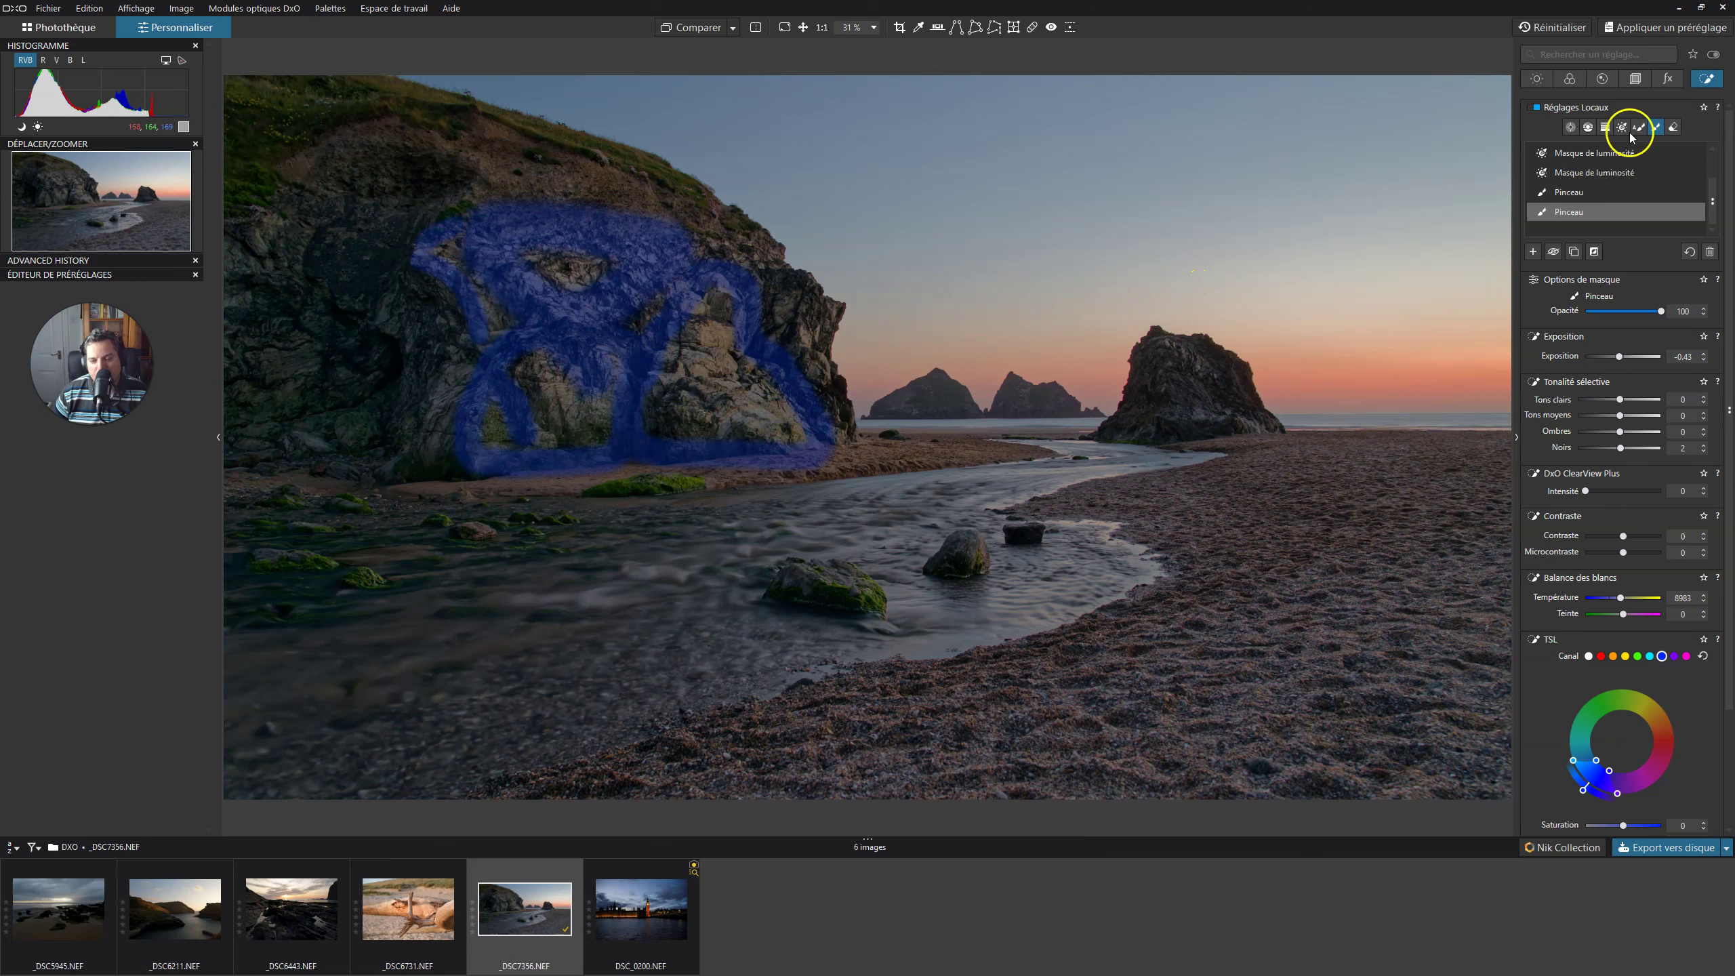
left_click(1396, 83)
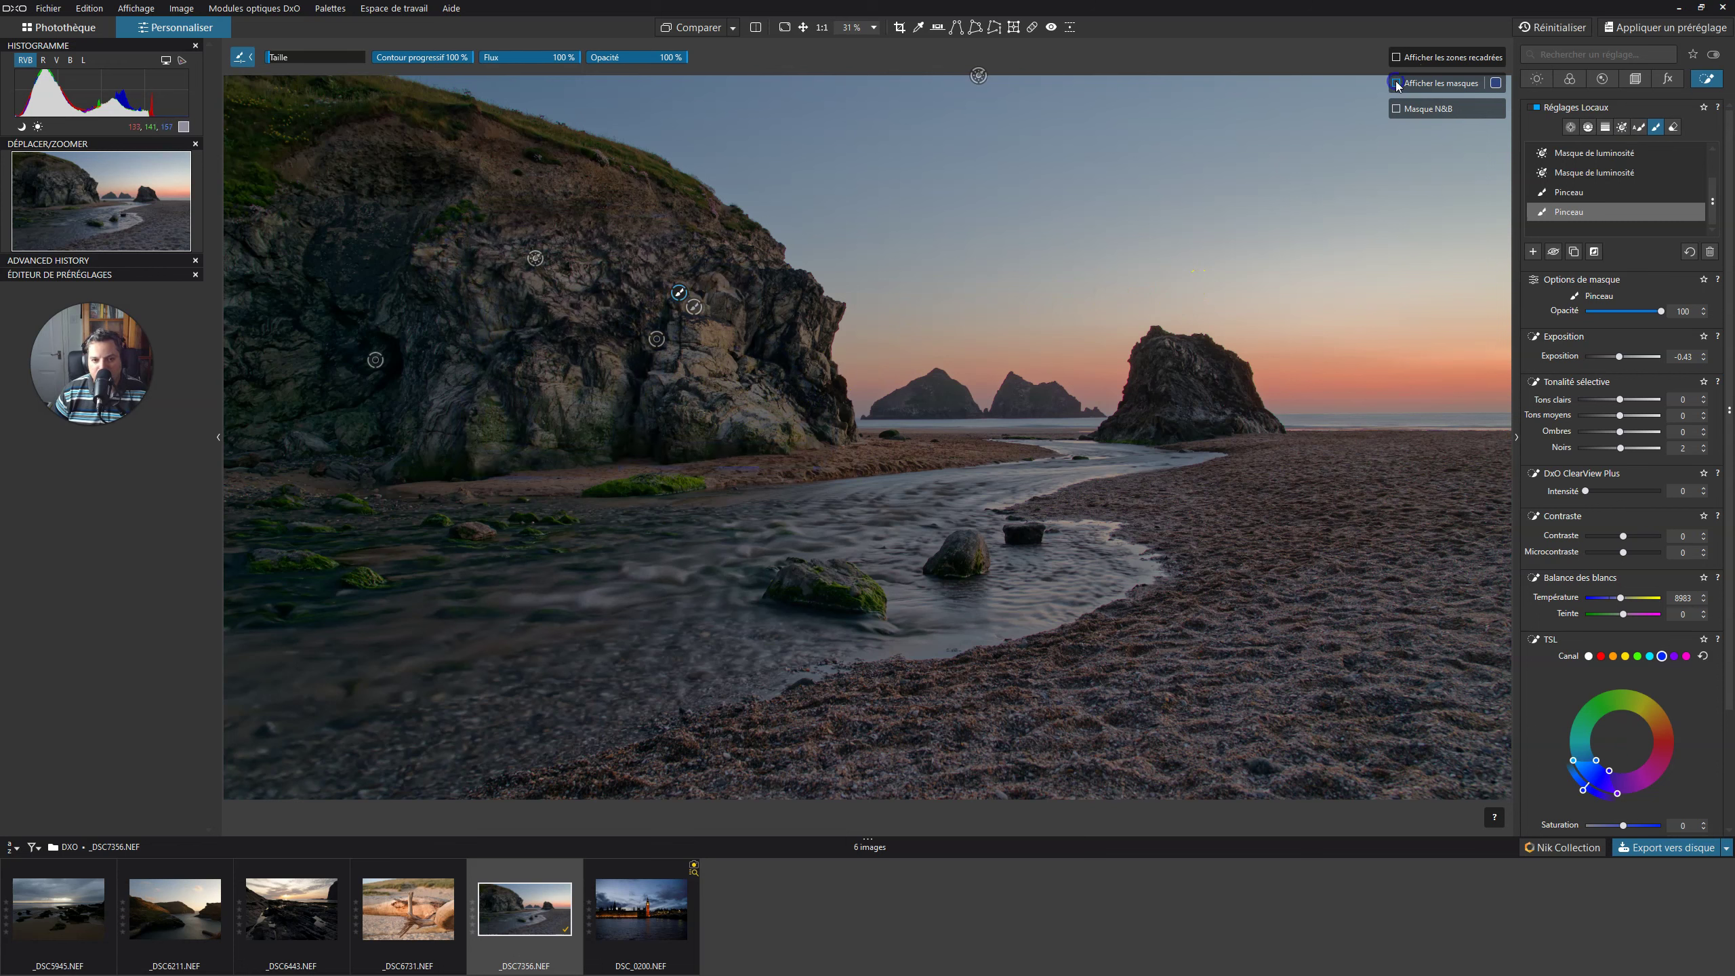
mouse_move(685, 372)
left_mouse_down()
mouse_move(671, 372)
mouse_move(698, 380)
left_mouse_up()
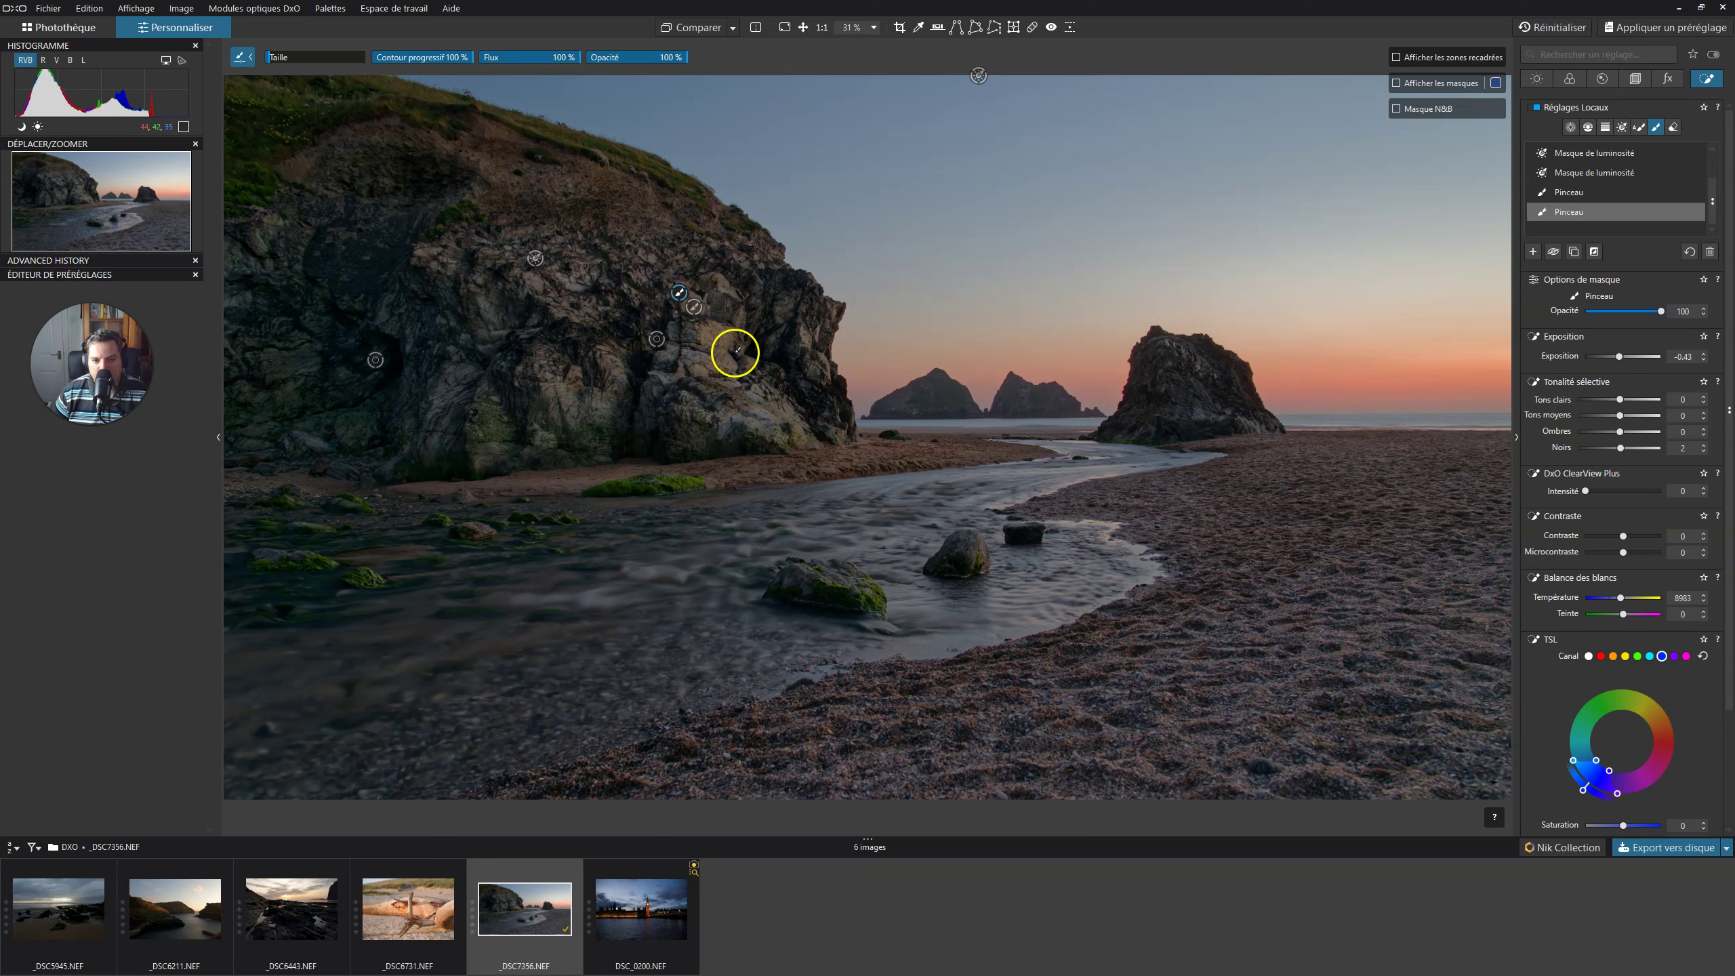
left_click_drag(689, 348, 698, 352)
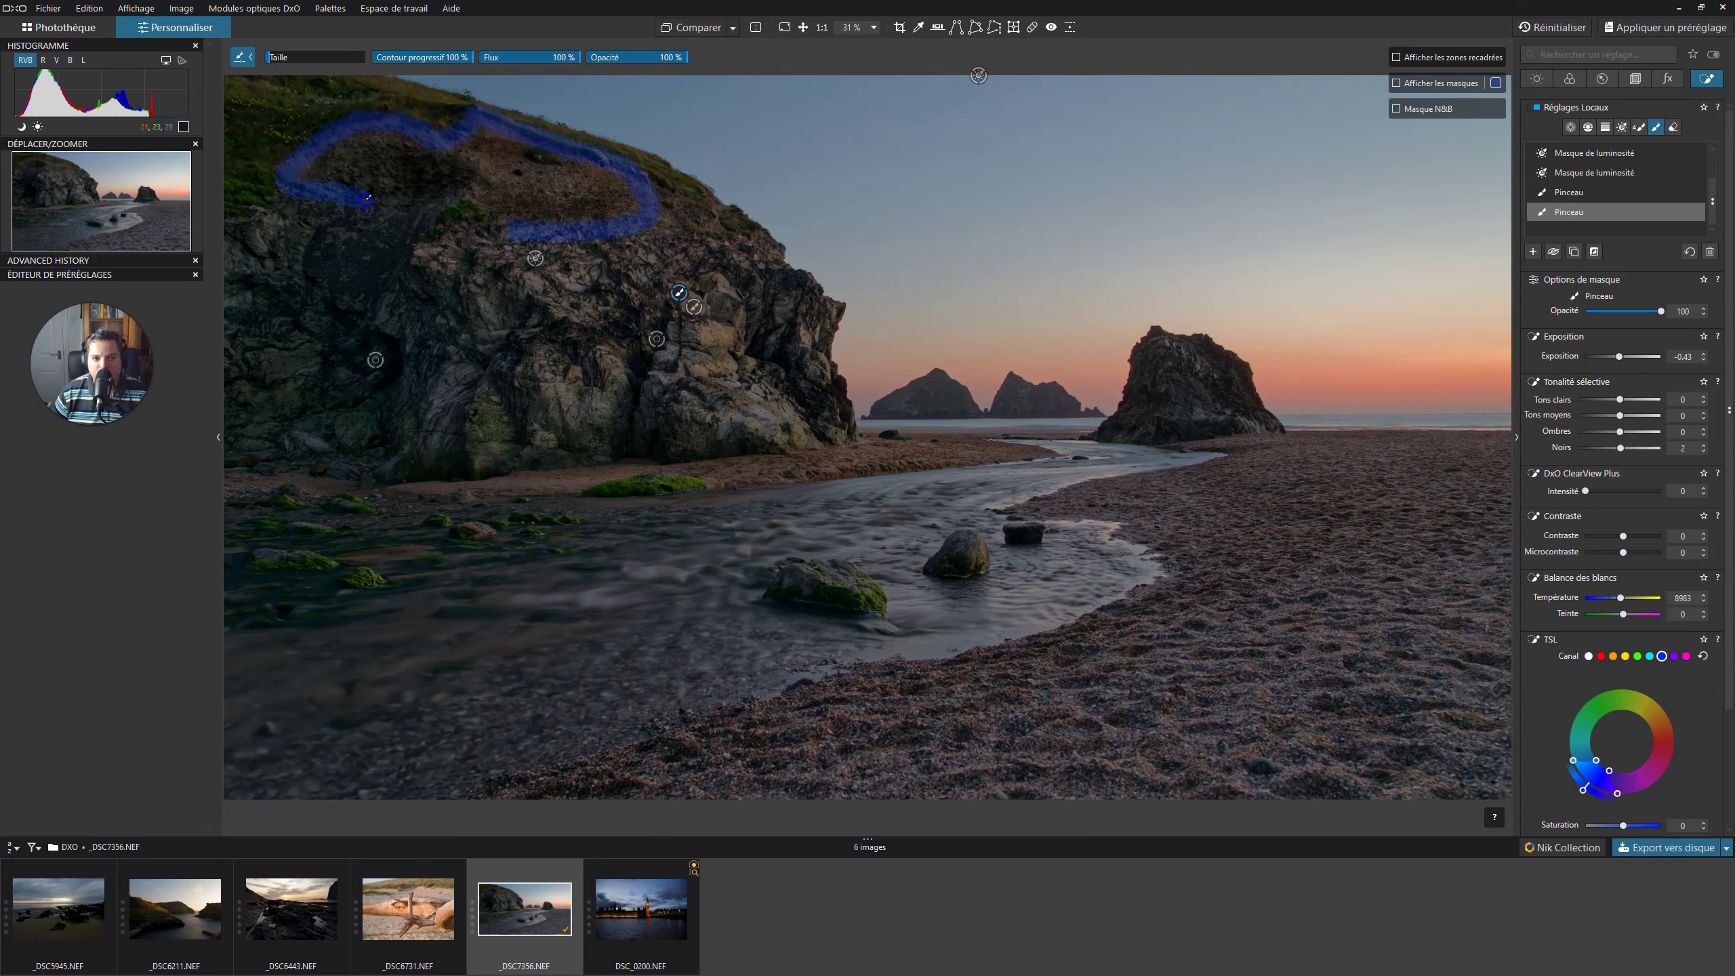
Extend the brush mask around the cliff's earthy upper slope and over the shadowed rock on its far left side
left_click_drag(520, 237, 522, 236)
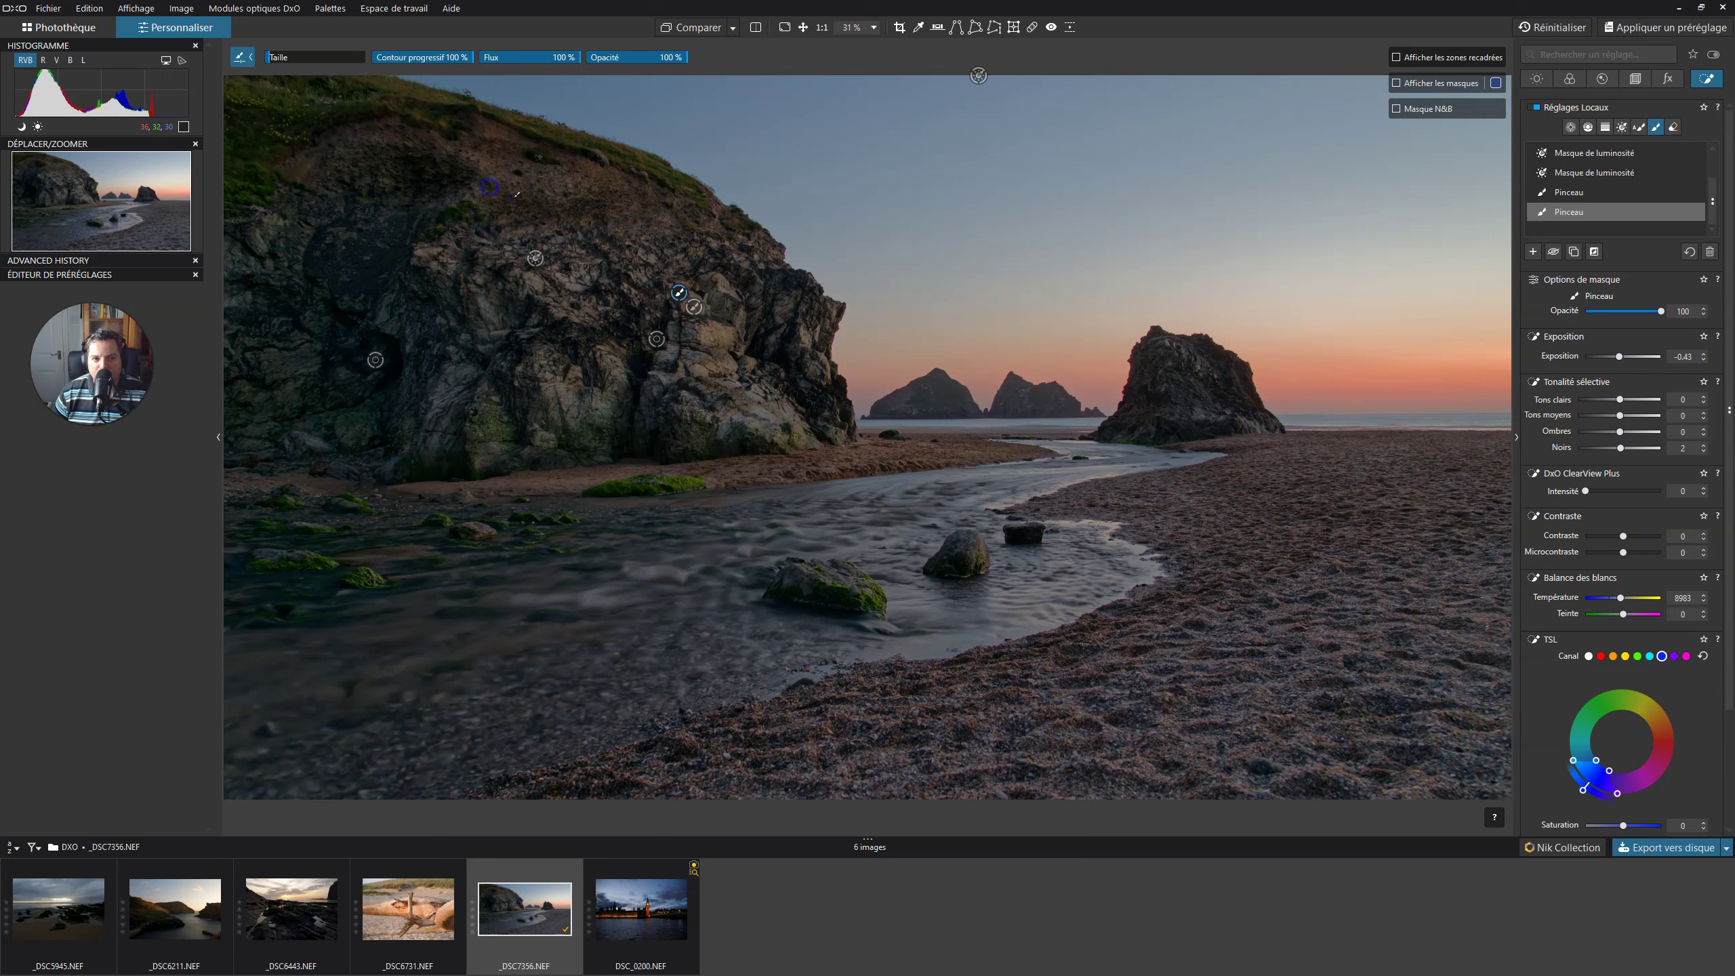
left_click_drag(495, 157, 516, 176)
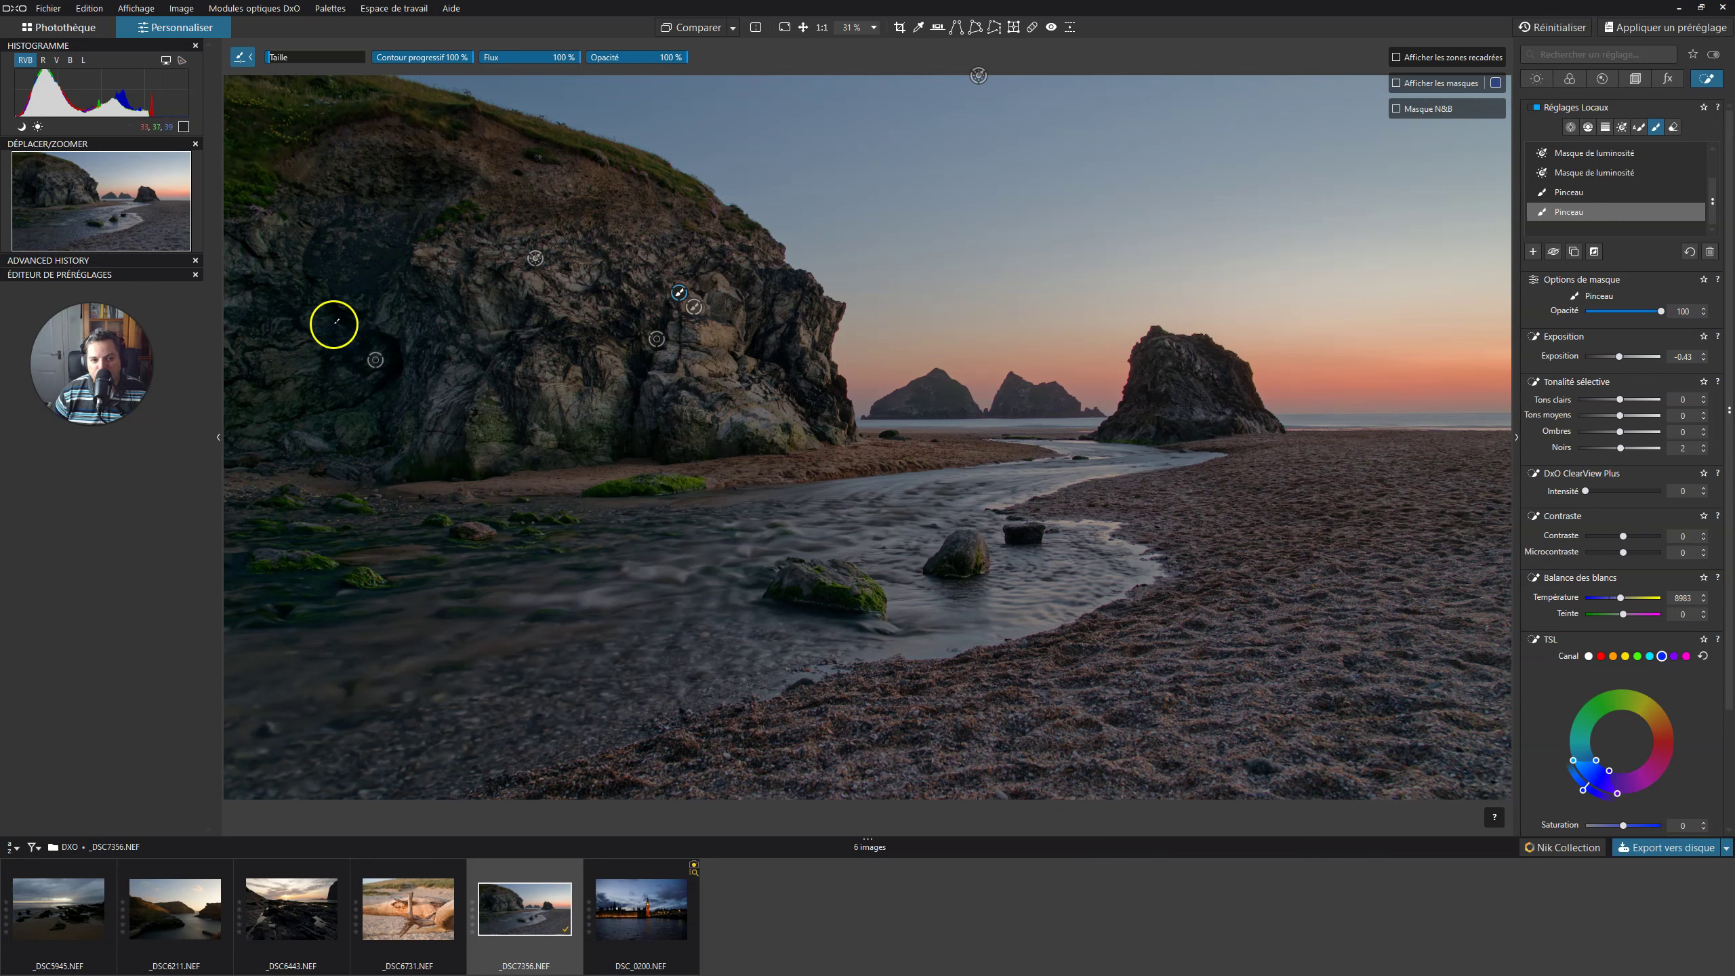
left_click_drag(401, 268, 379, 298)
mouse_move(227, 238)
left_mouse_down()
mouse_move(259, 255)
mouse_move(272, 219)
left_mouse_up()
left_click_drag(266, 280, 228, 283)
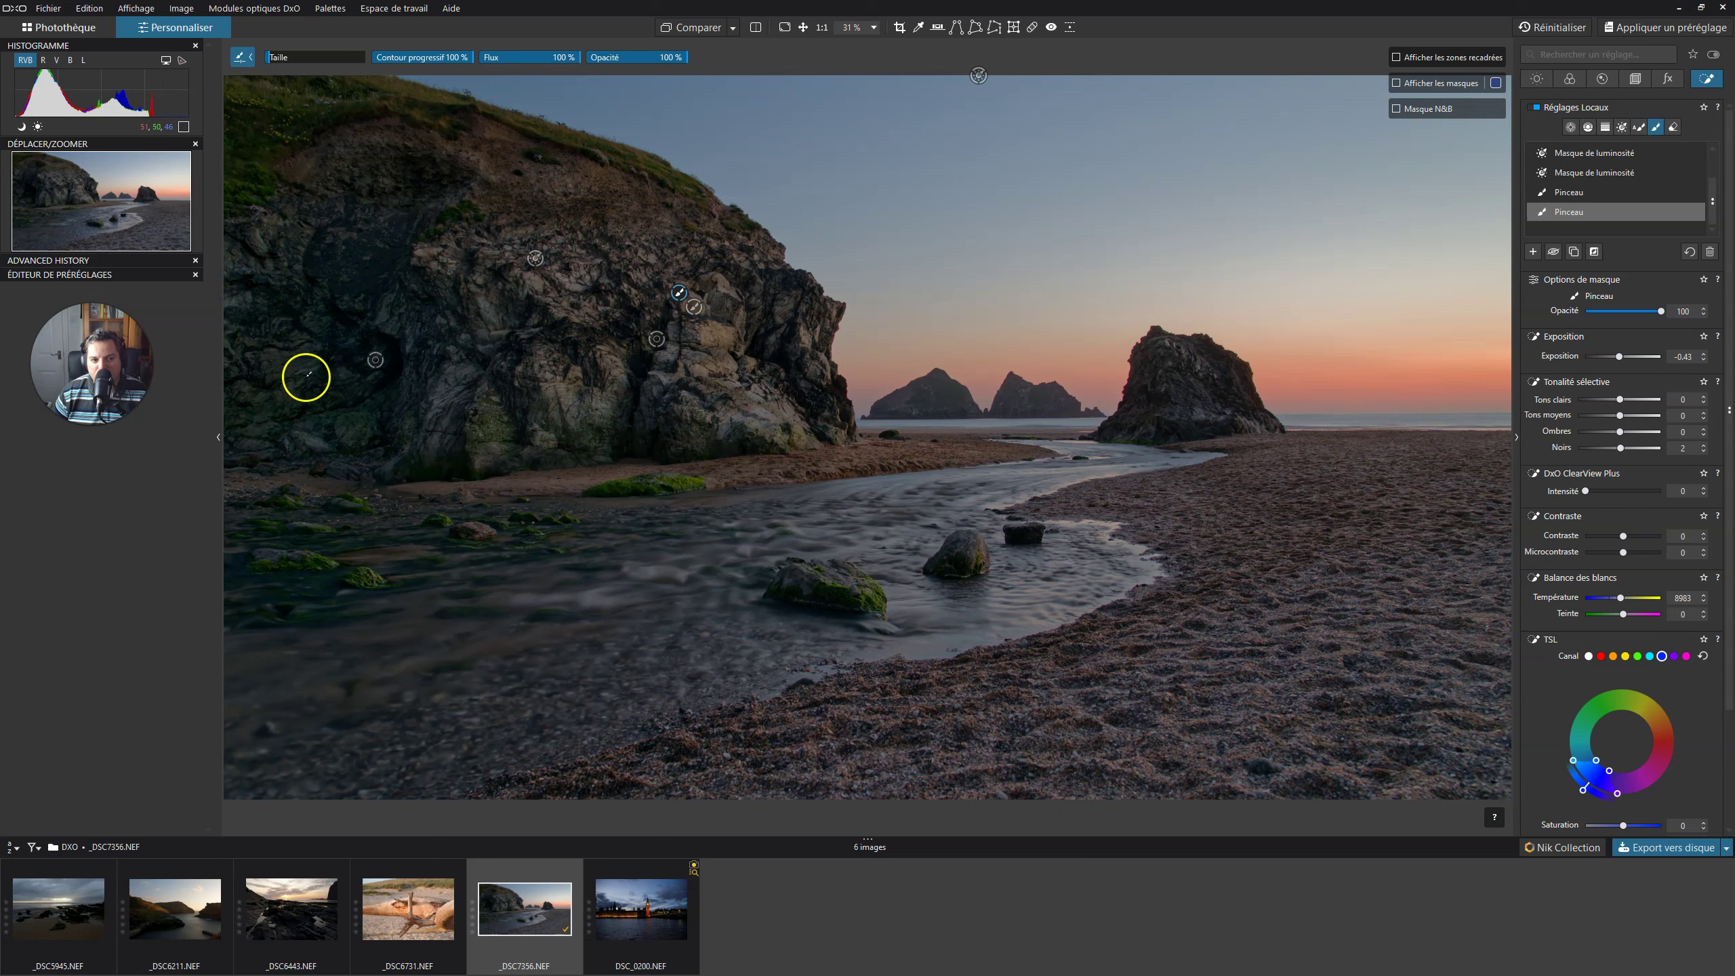
left_click_drag(297, 348, 248, 354)
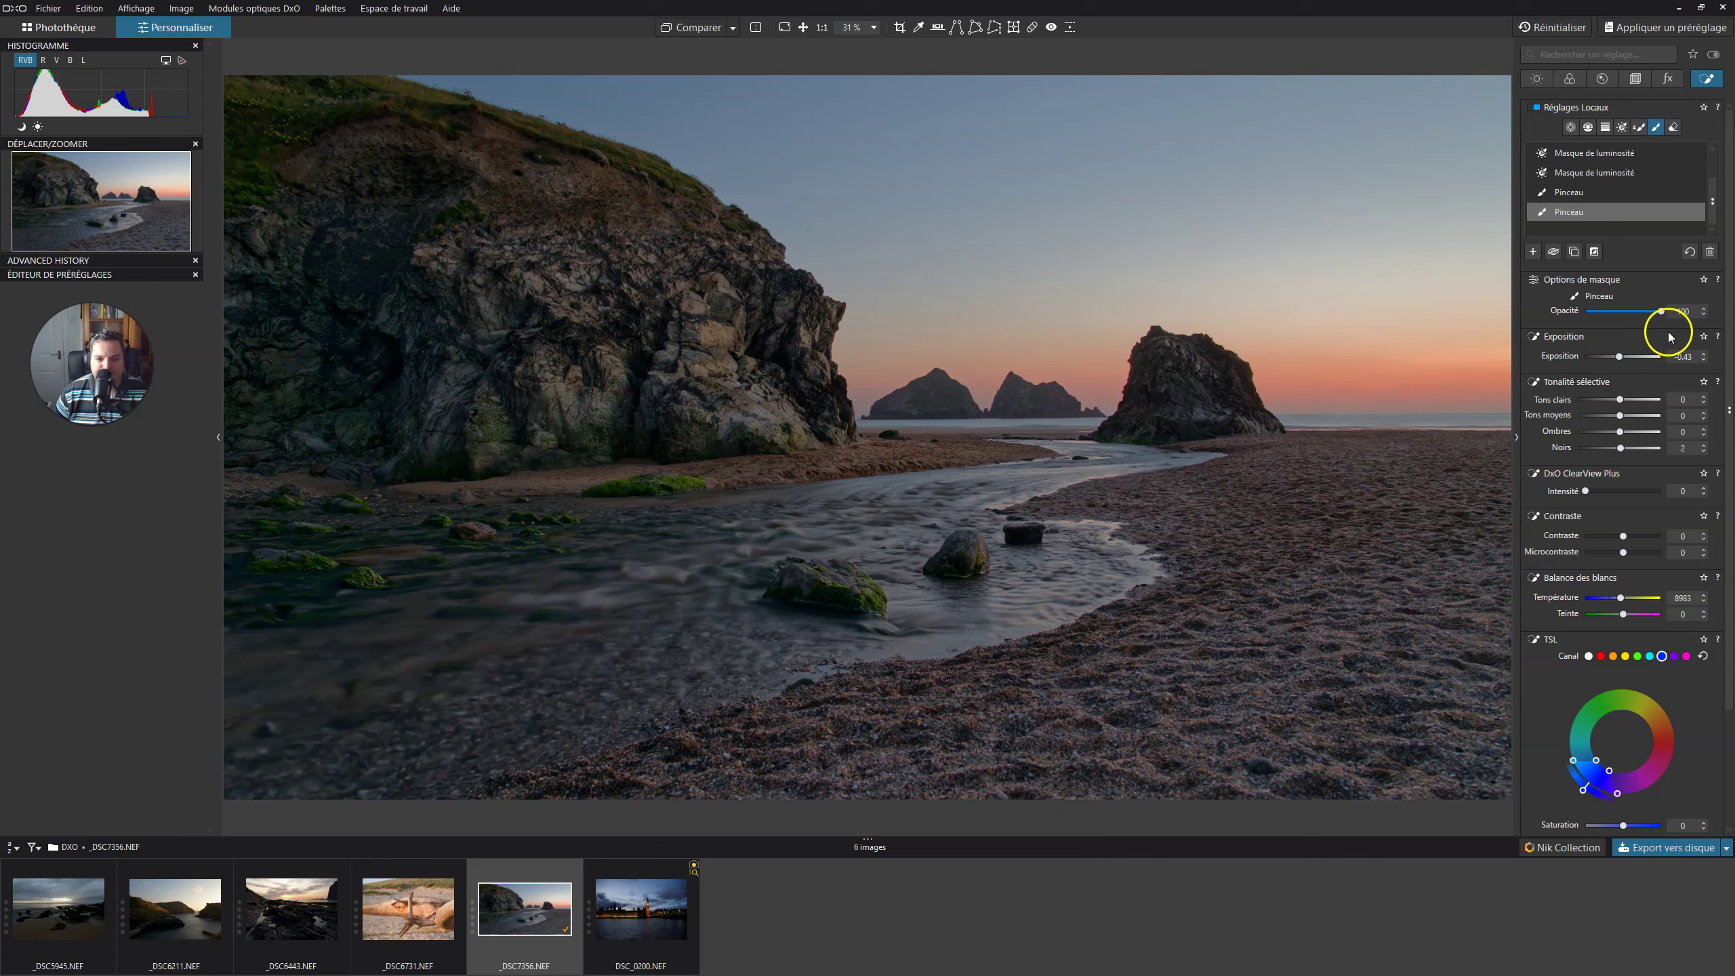
Reduce the brush mask's opacity to 70, then compare the photo with the mask disabled and enabled
mouse_move(1618, 213)
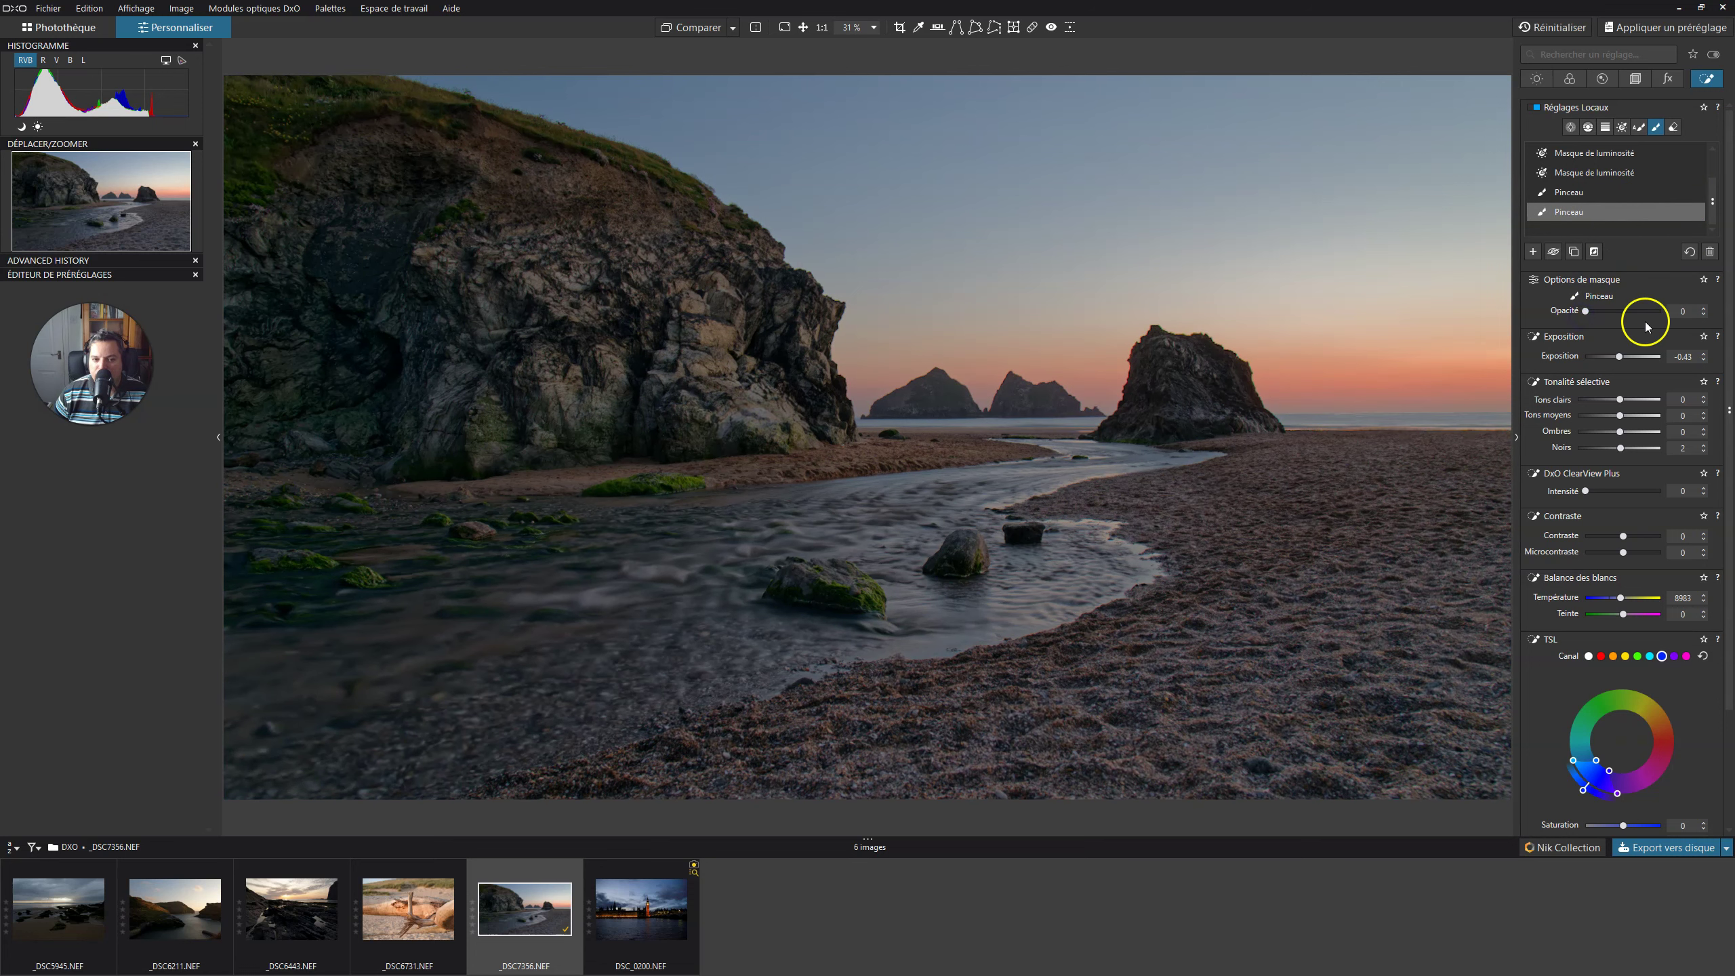
left_click_drag(1624, 312, 1641, 313)
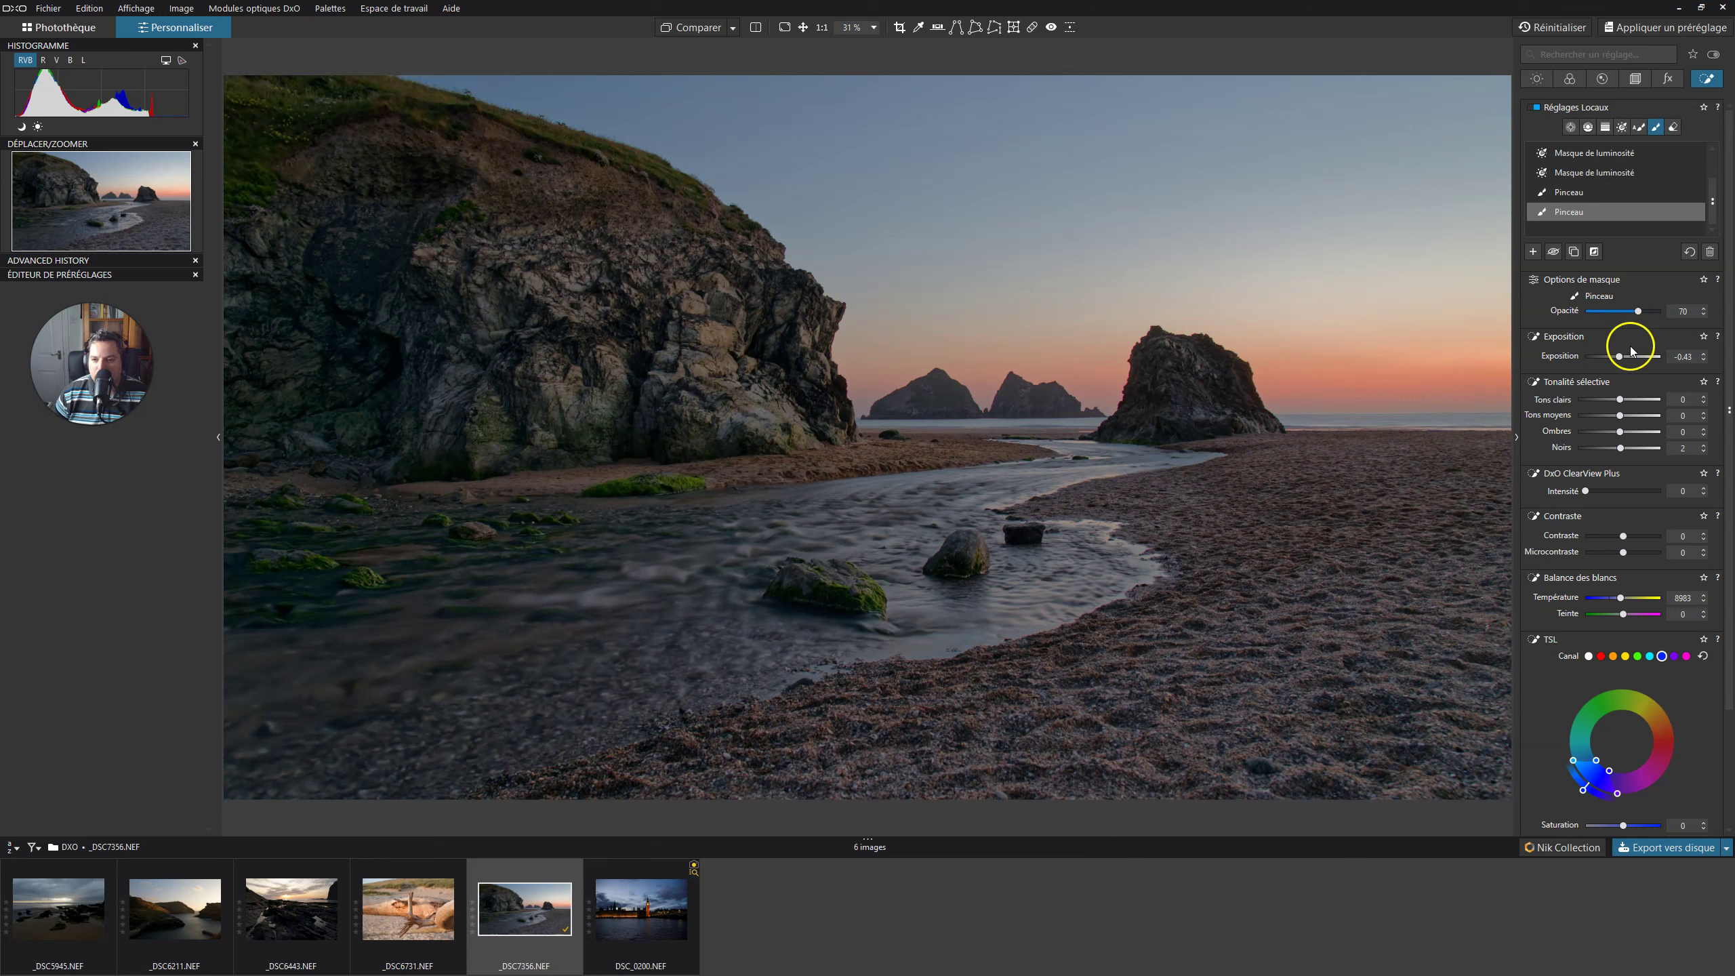
left_click(1693, 213)
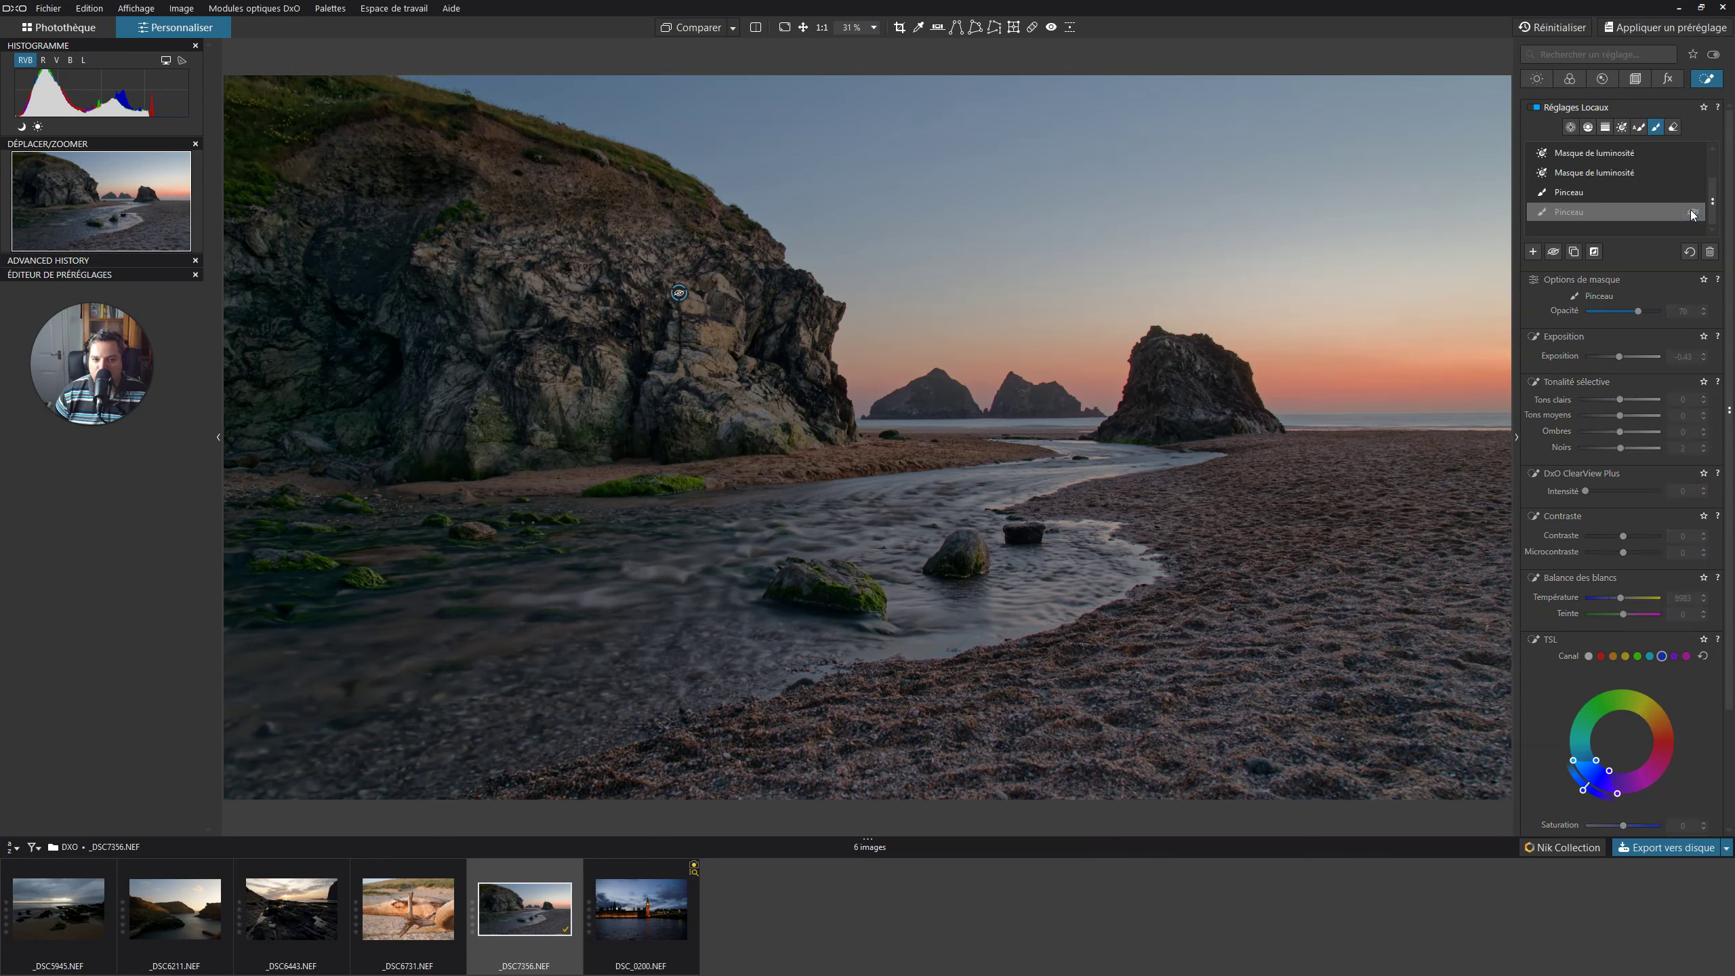
left_click(1694, 213)
Inspect the second brush mask in black and white, then hide the mask display
left_click(1652, 213)
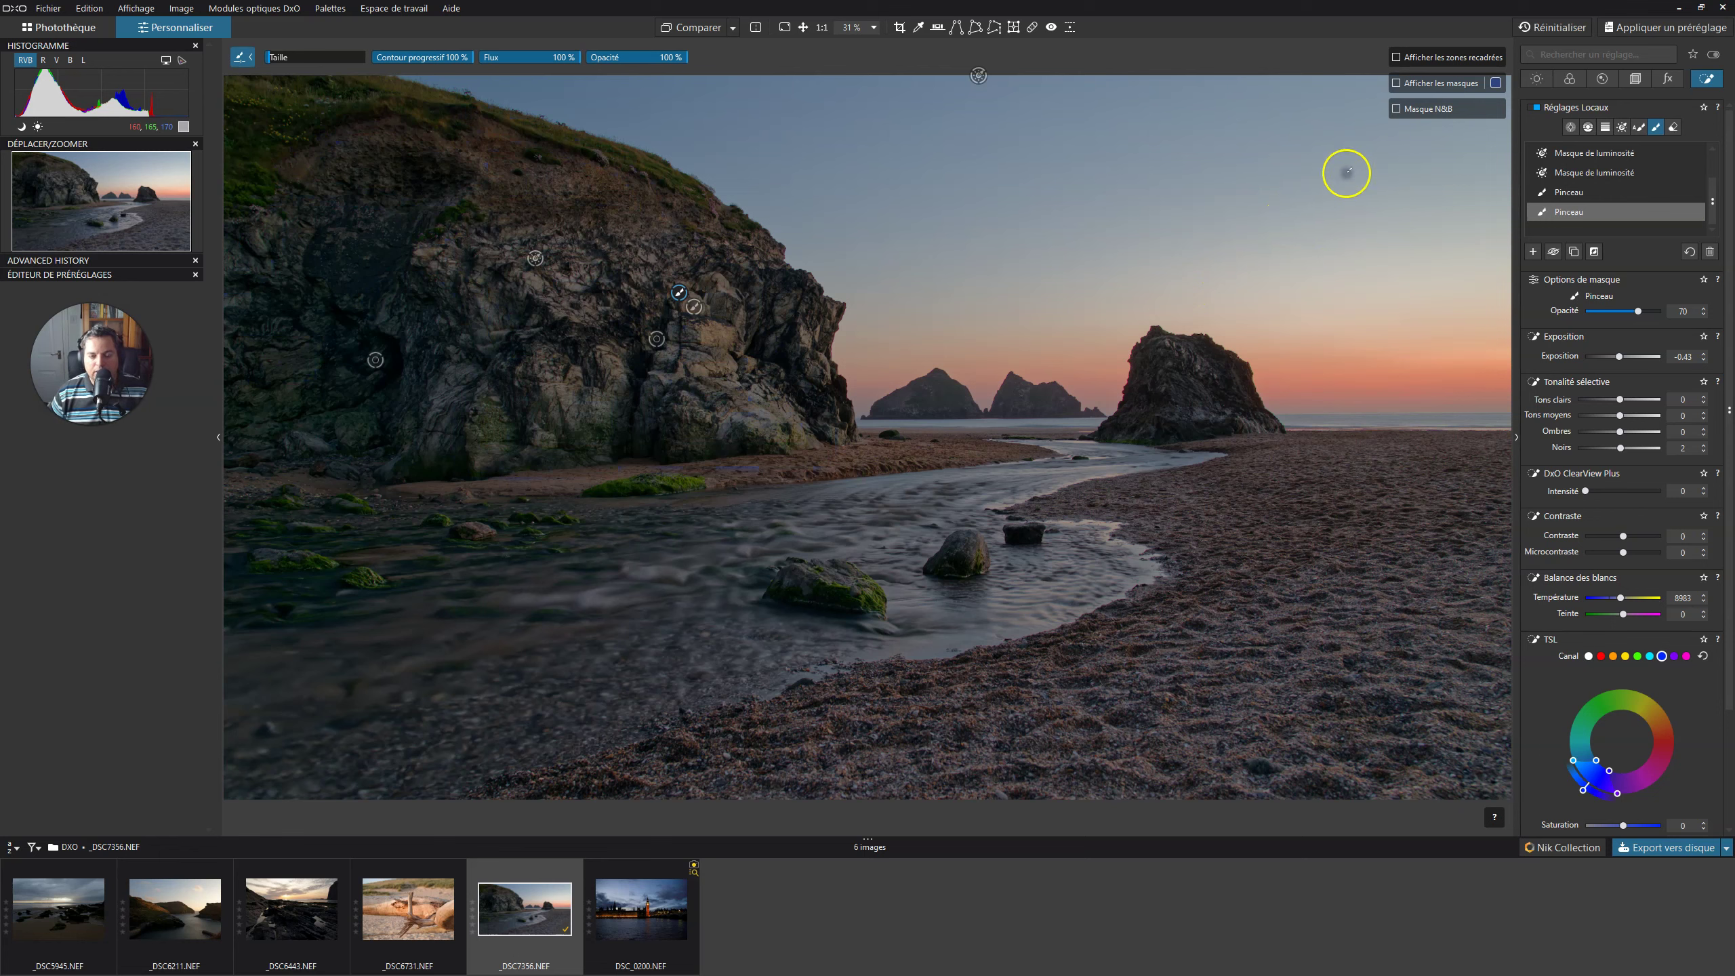
left_click(1397, 116)
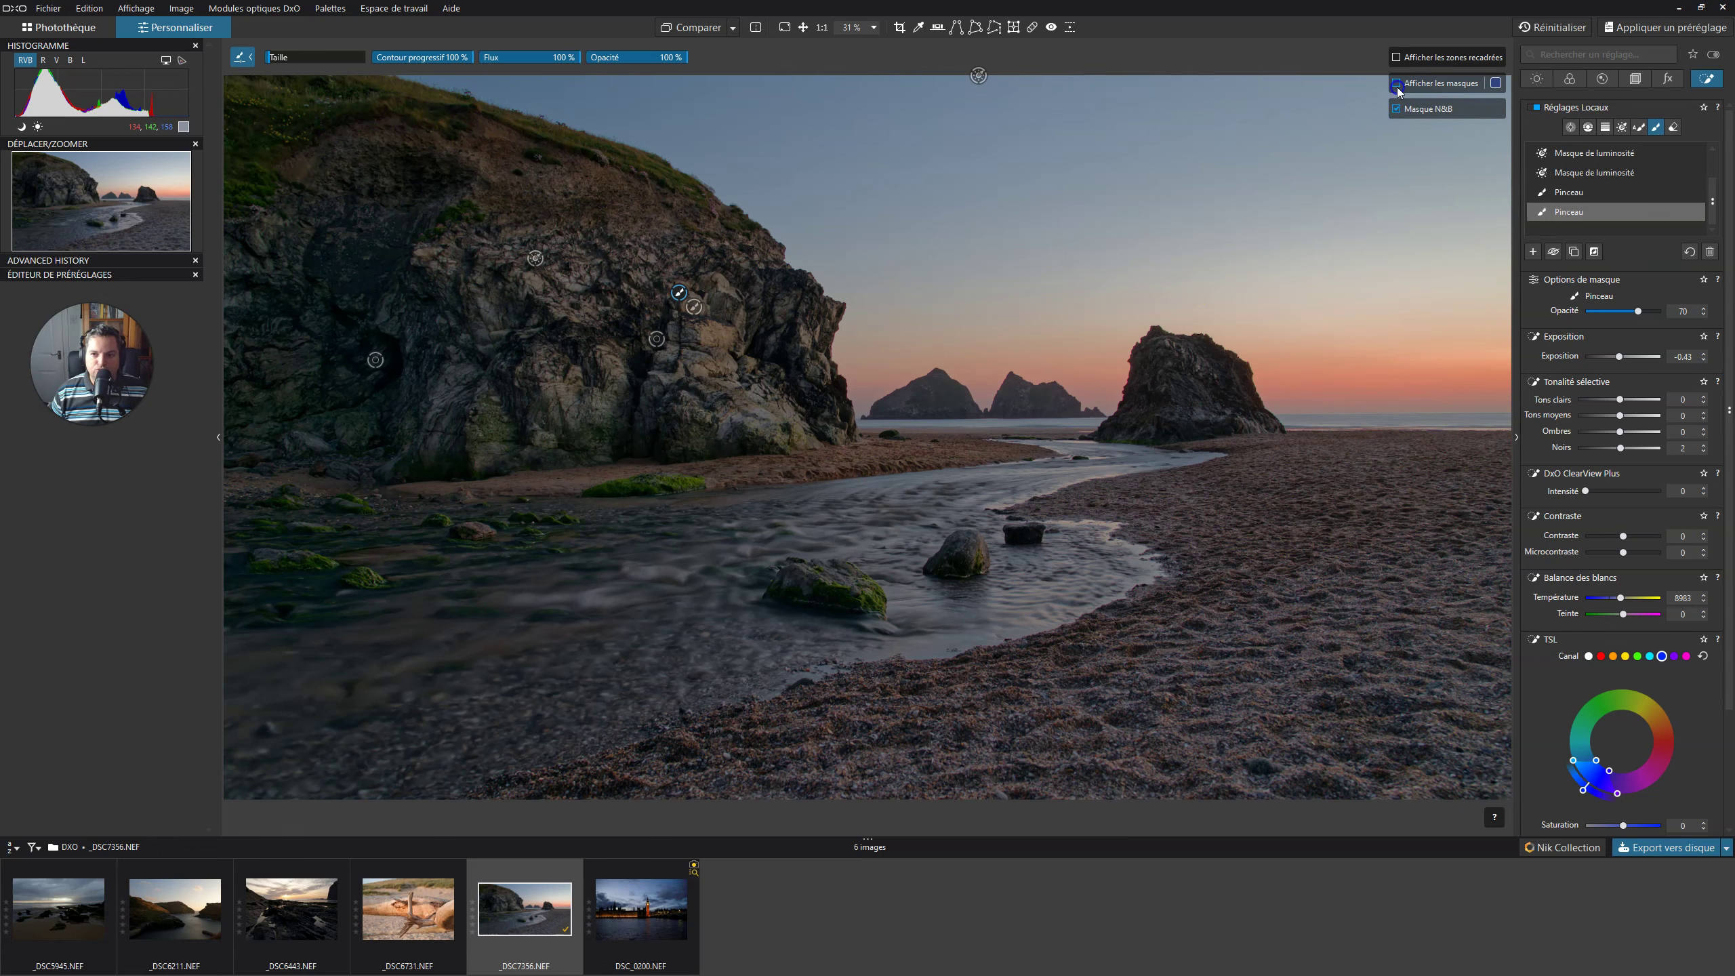
left_click(1397, 86)
left_click(1396, 85)
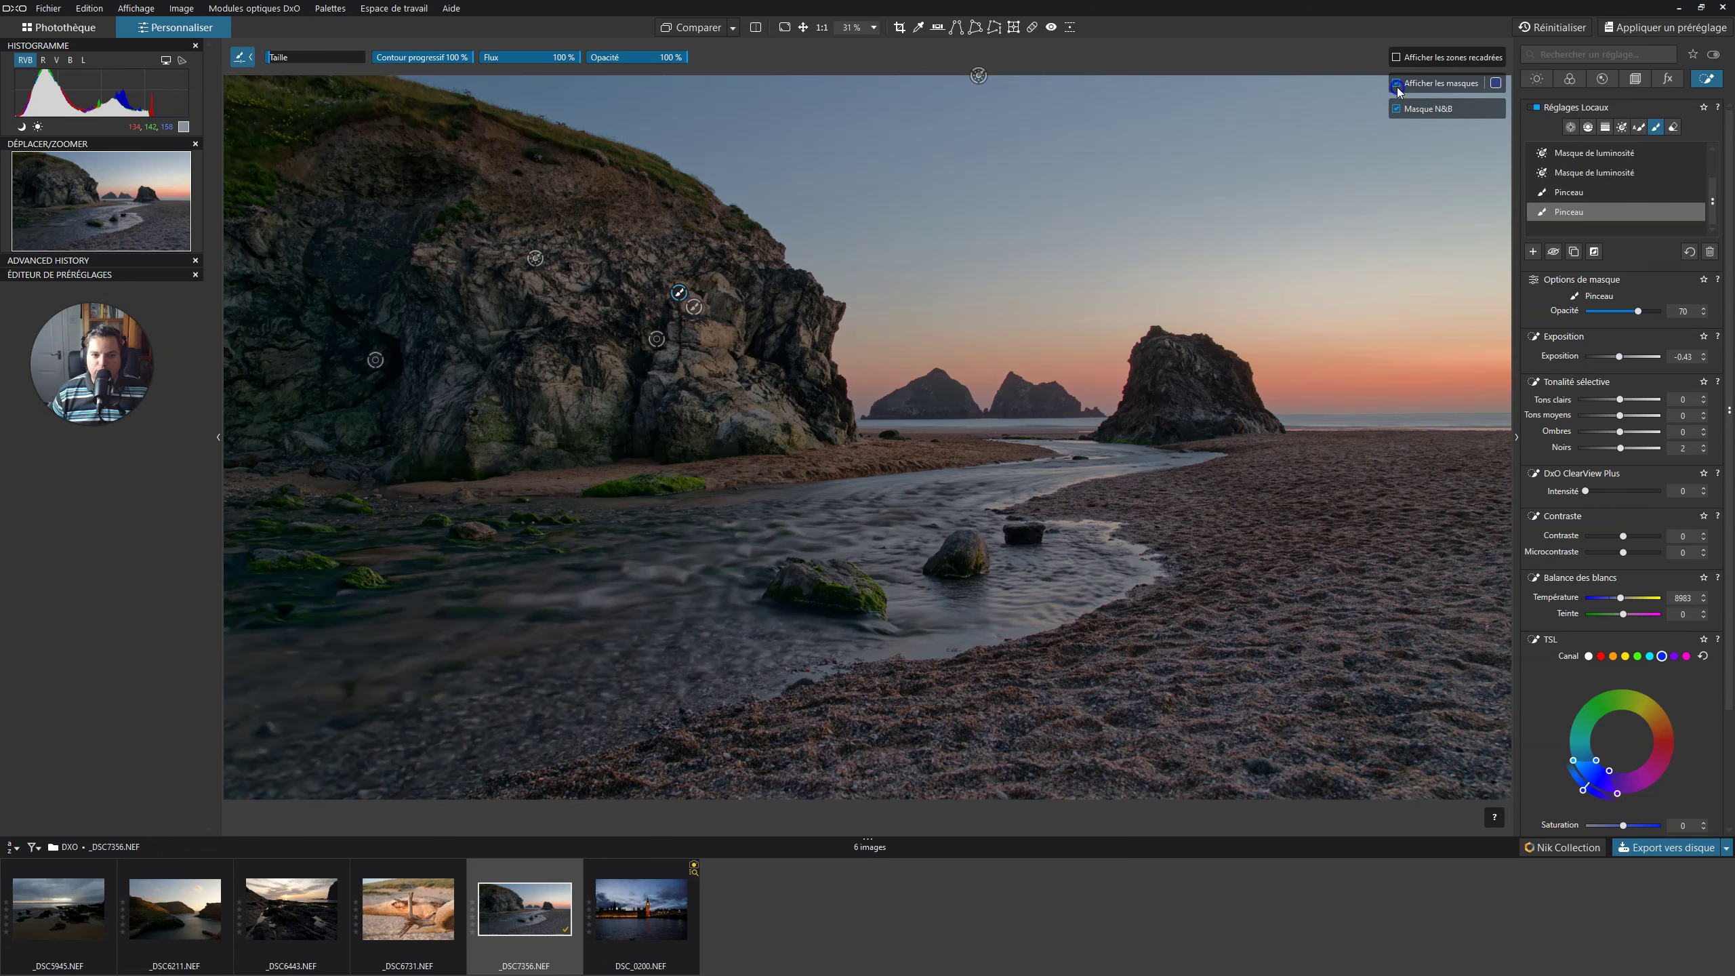
left_click(1397, 109)
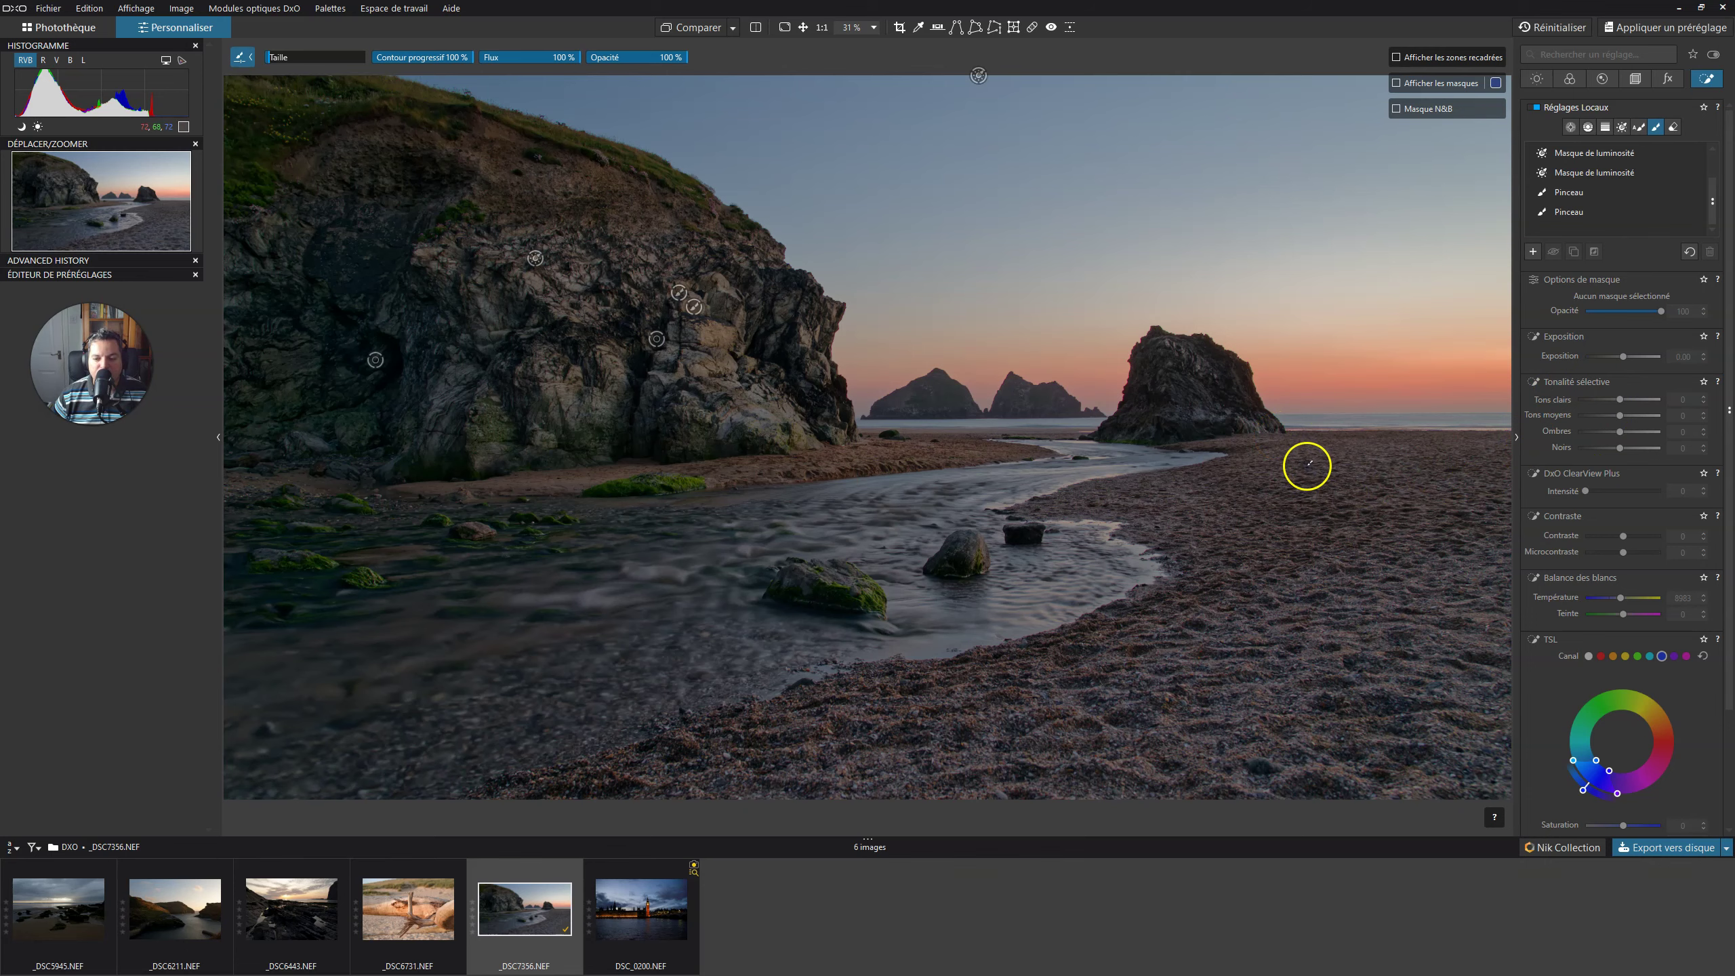
Close the brush tool and compare the developed photo with the original image and with the local adjustments switched off
left_click(1653, 127)
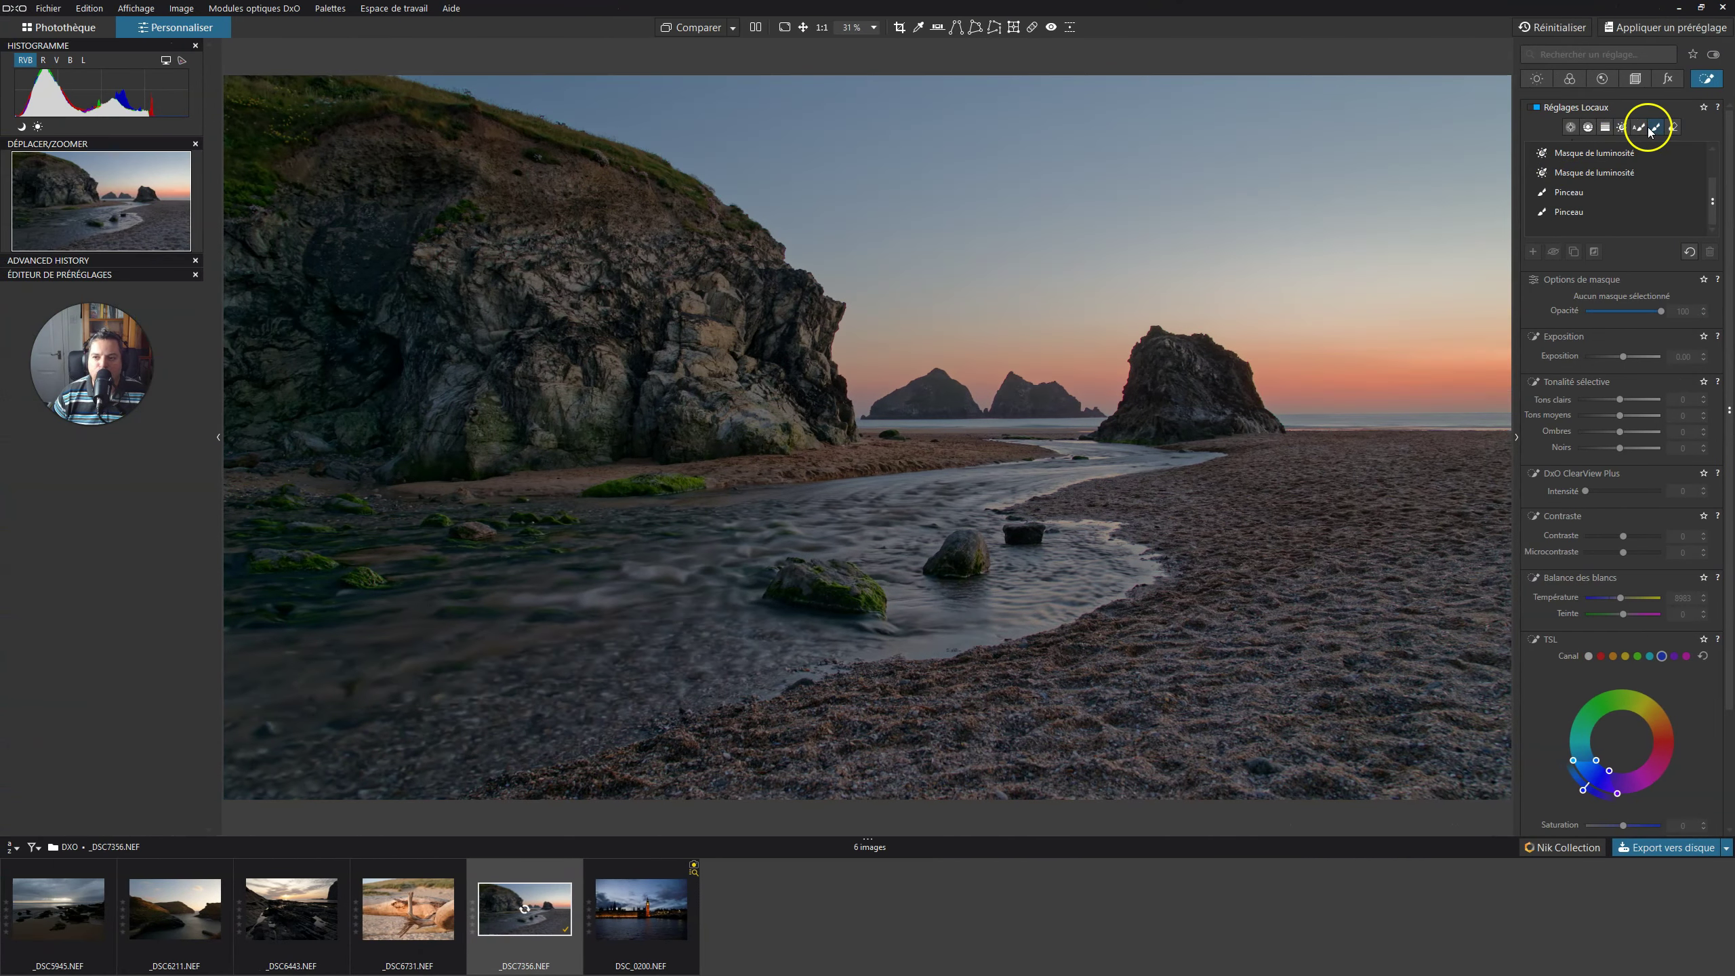
left_click(1536, 79)
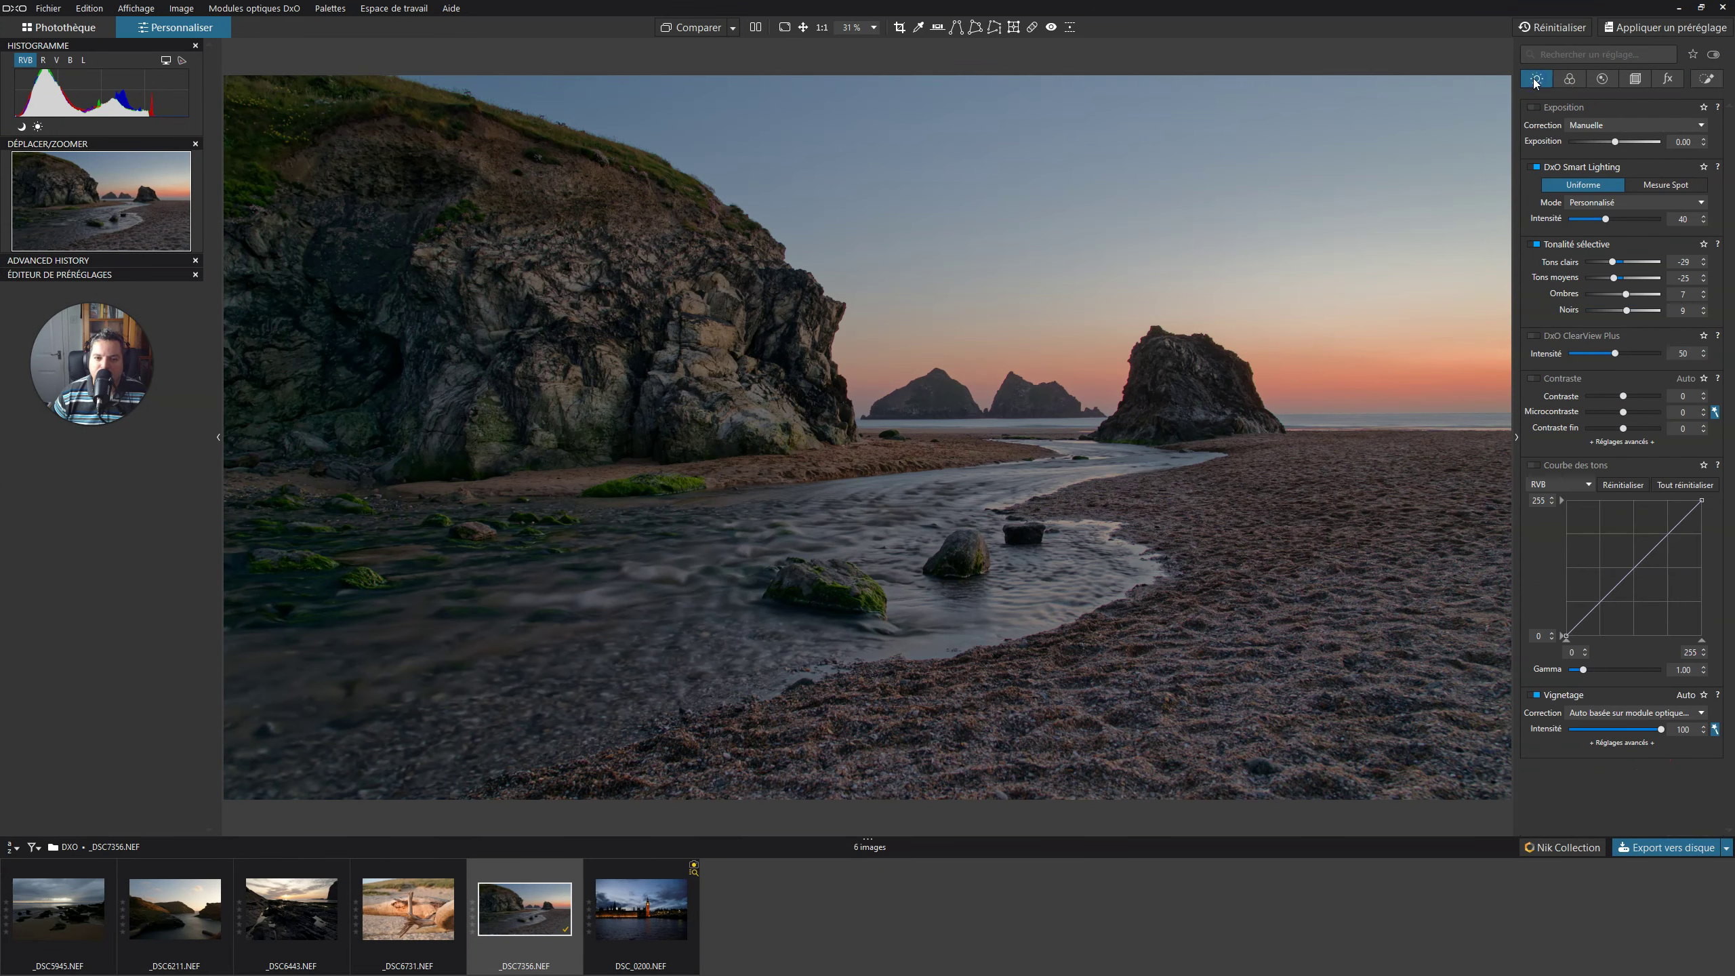
left_click(691, 28)
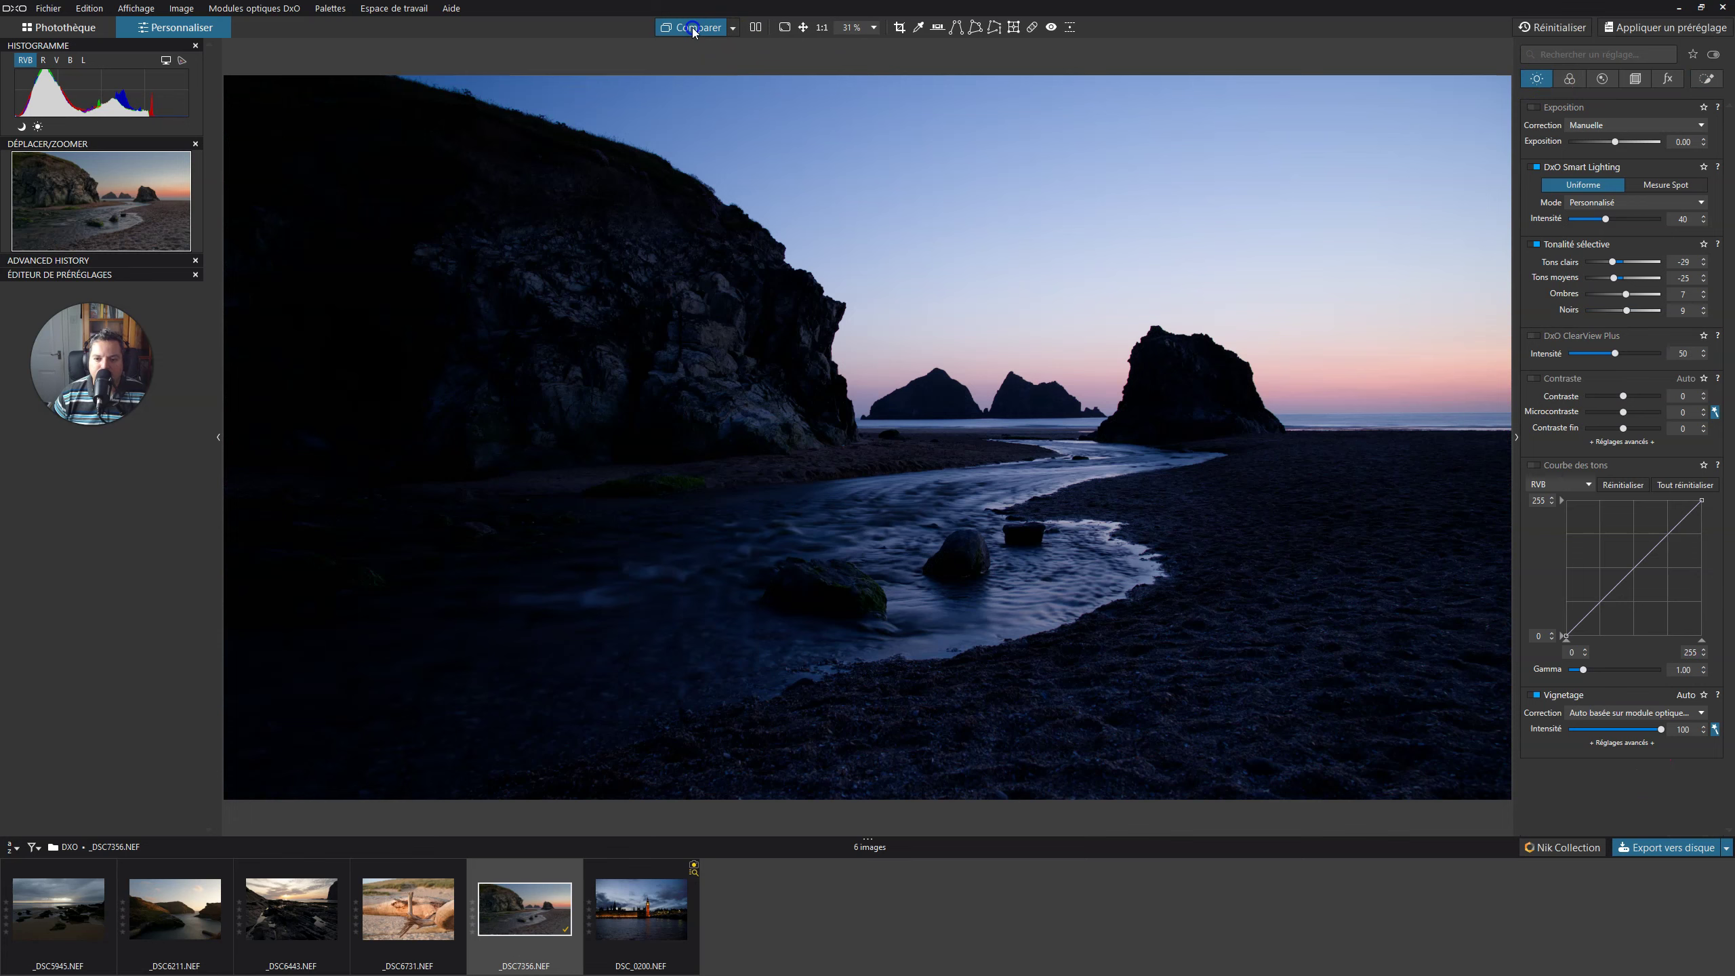
left_click(692, 30)
left_click(693, 30)
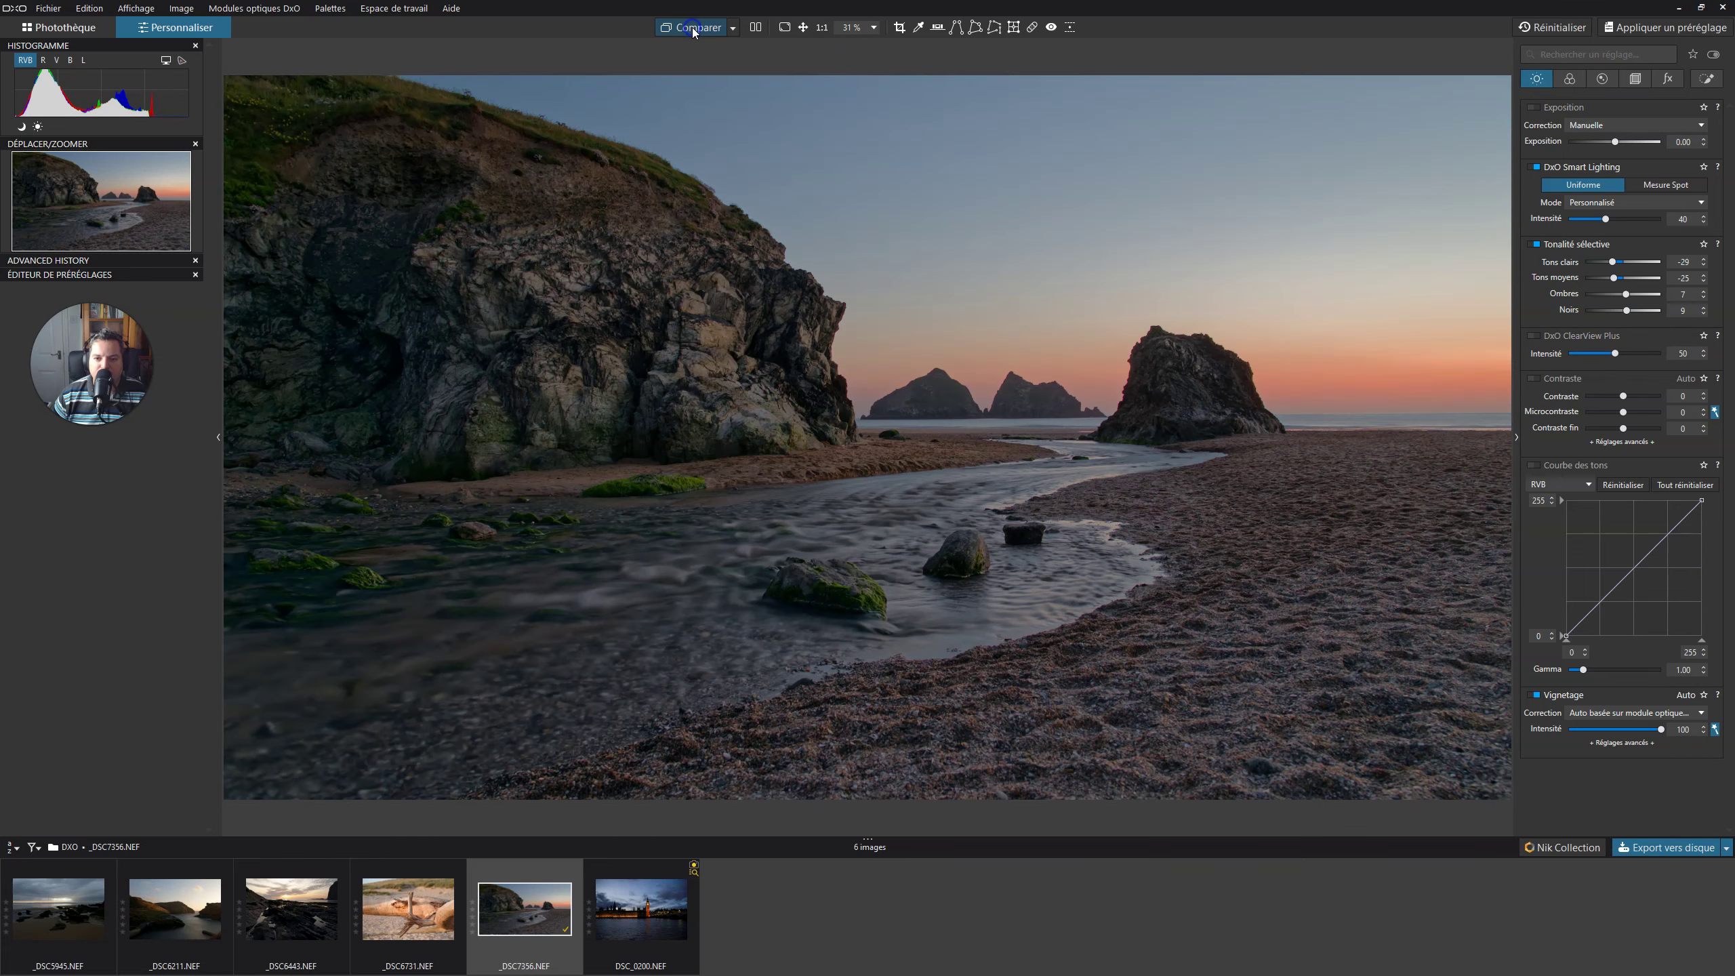
left_click(693, 30)
left_click(1708, 80)
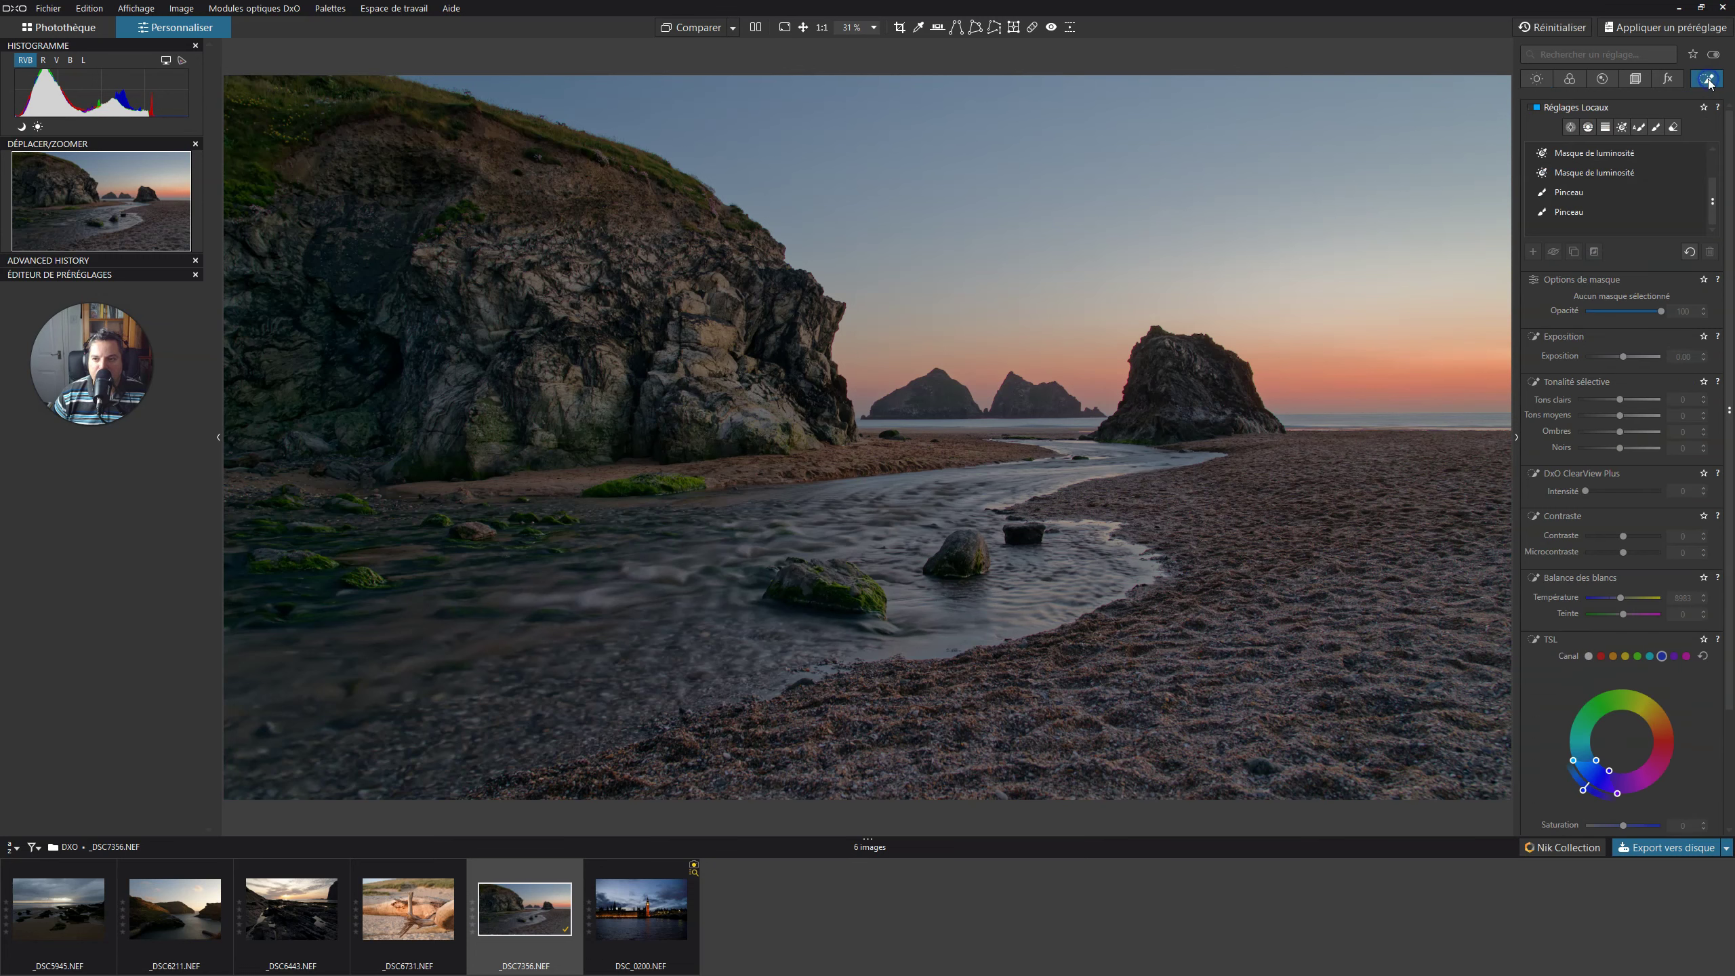
left_click(1538, 108)
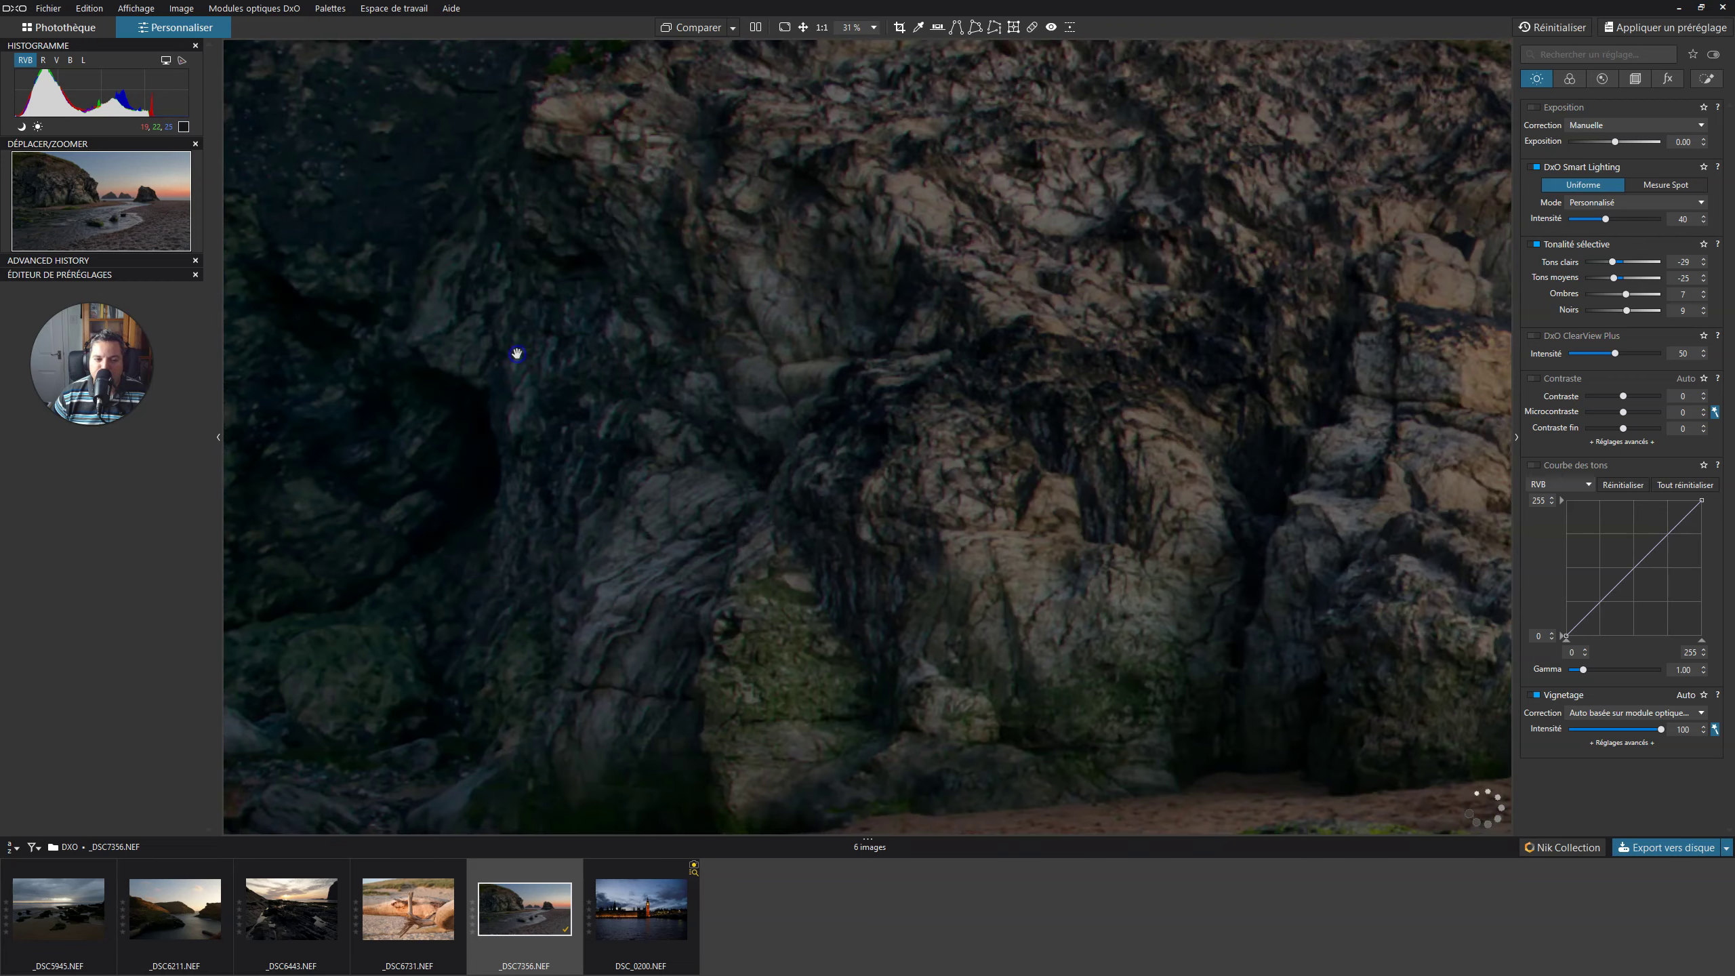
Examine the cliff's rock detail at 100 % zoom, then return to viewing the whole photo
left_click(524, 357)
left_click_drag(1235, 392, 1158, 515)
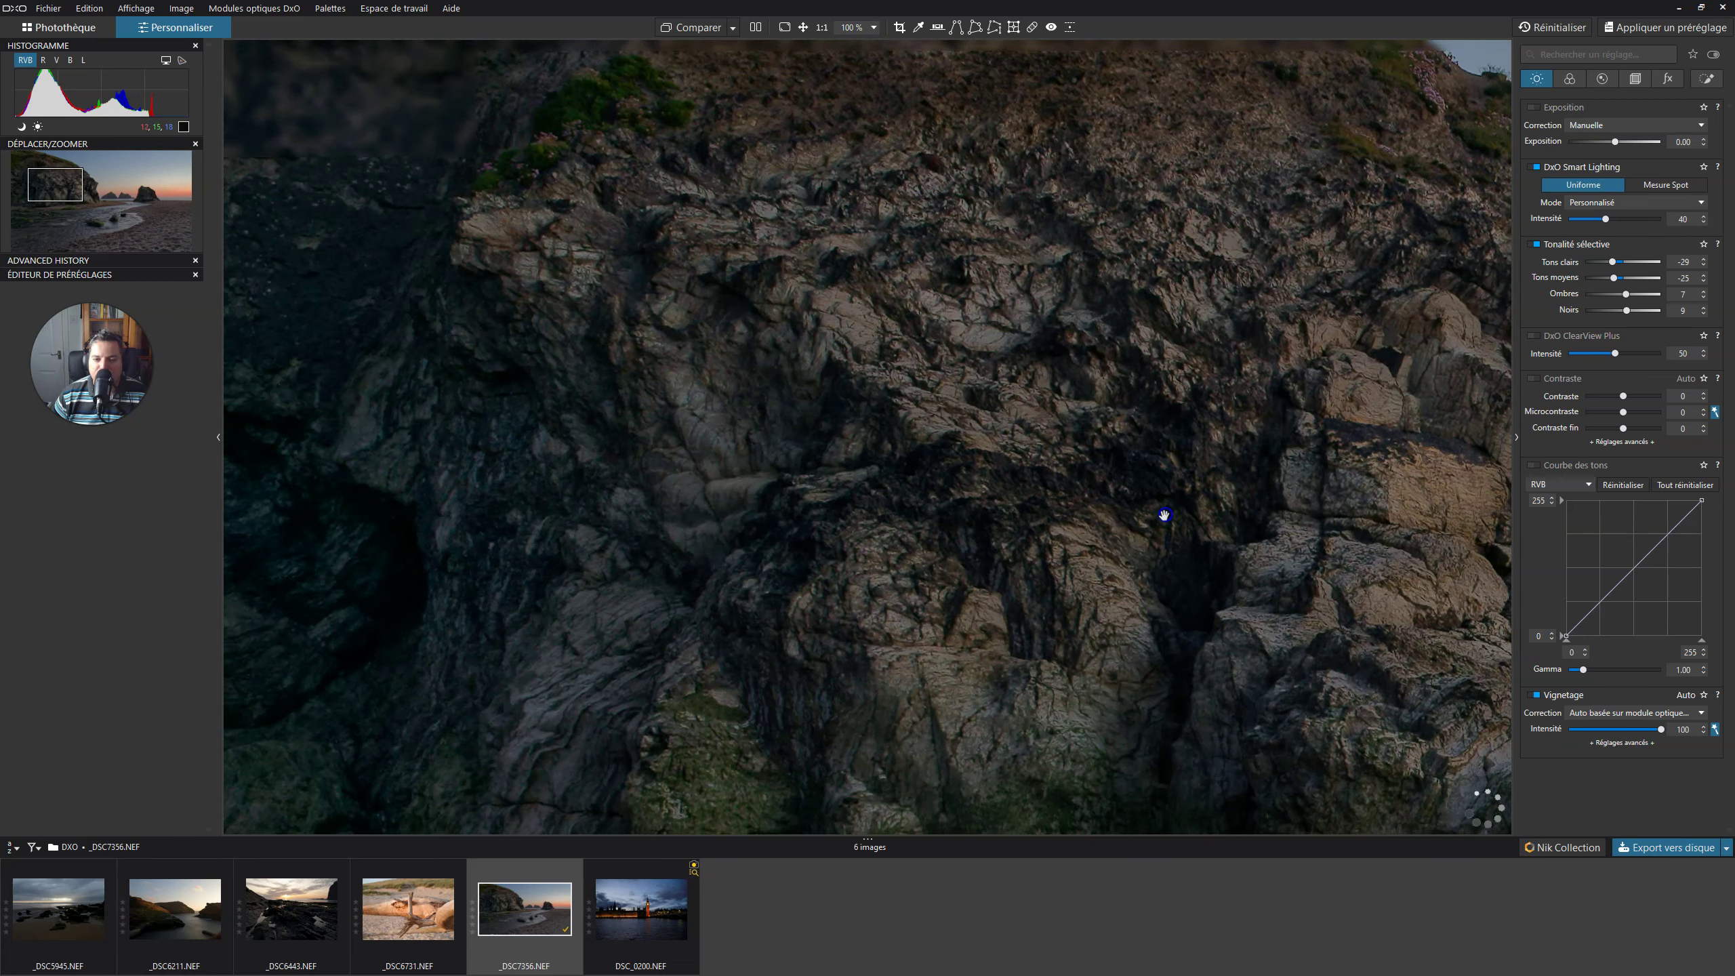
left_click(1065, 437)
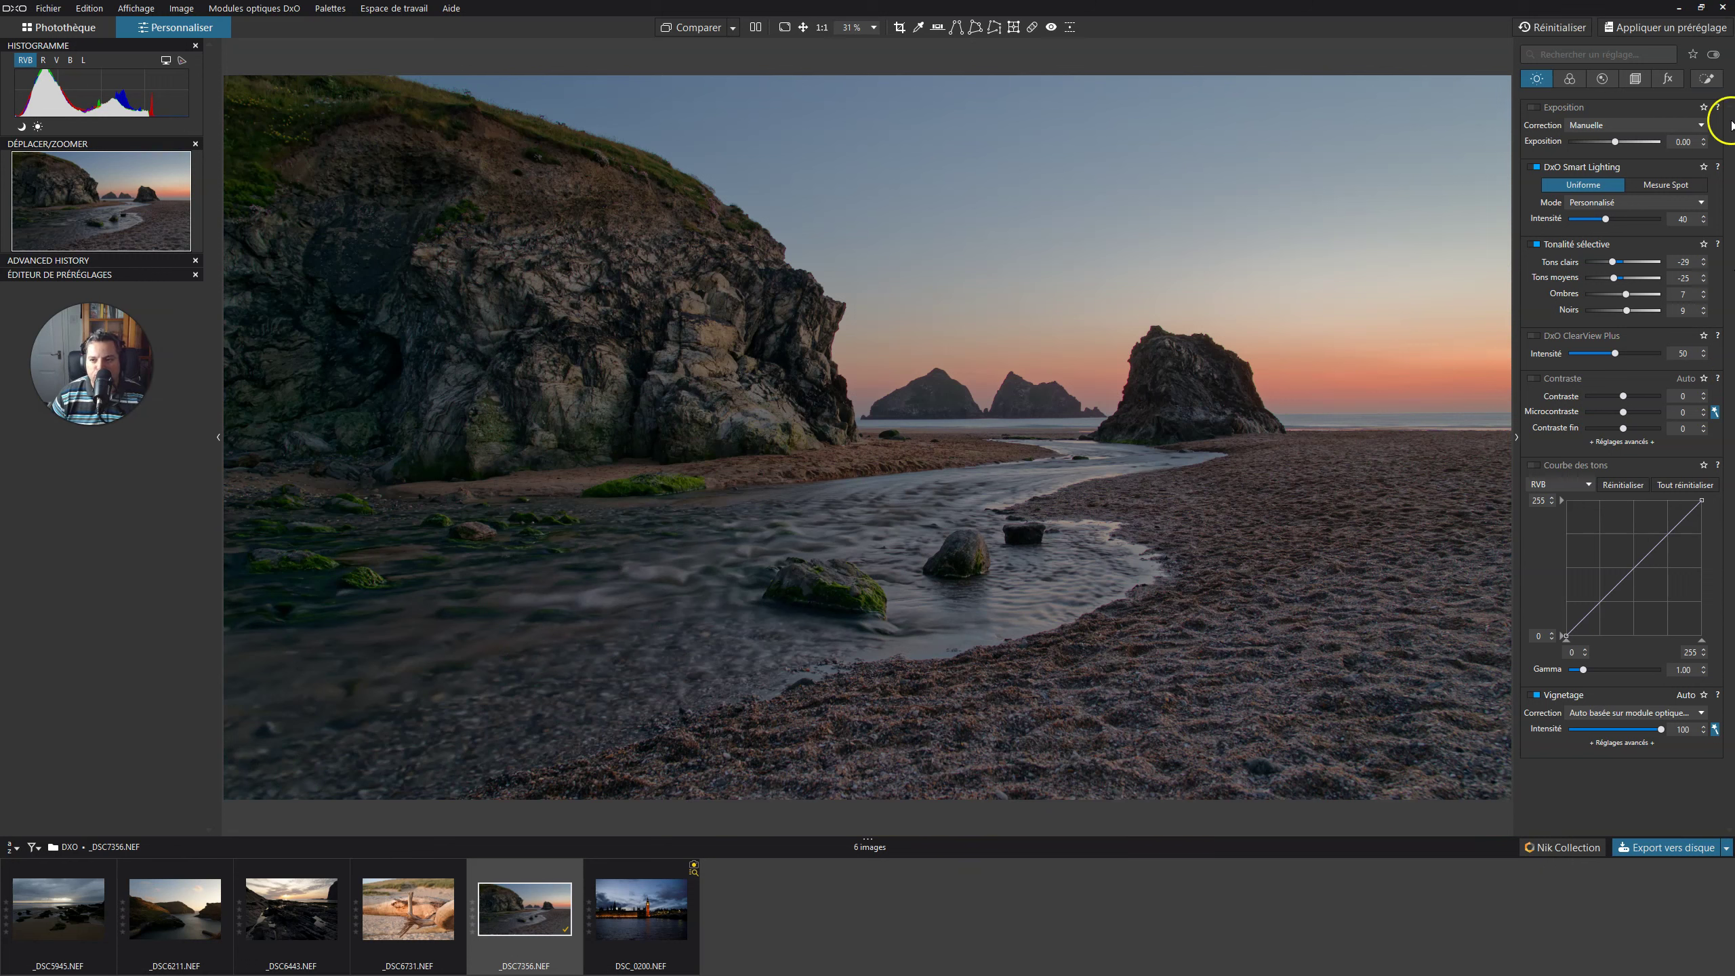
Enable creative vignetting, centre it on the isolated rock near the horizon and reveal its advanced settings
left_click(1673, 76)
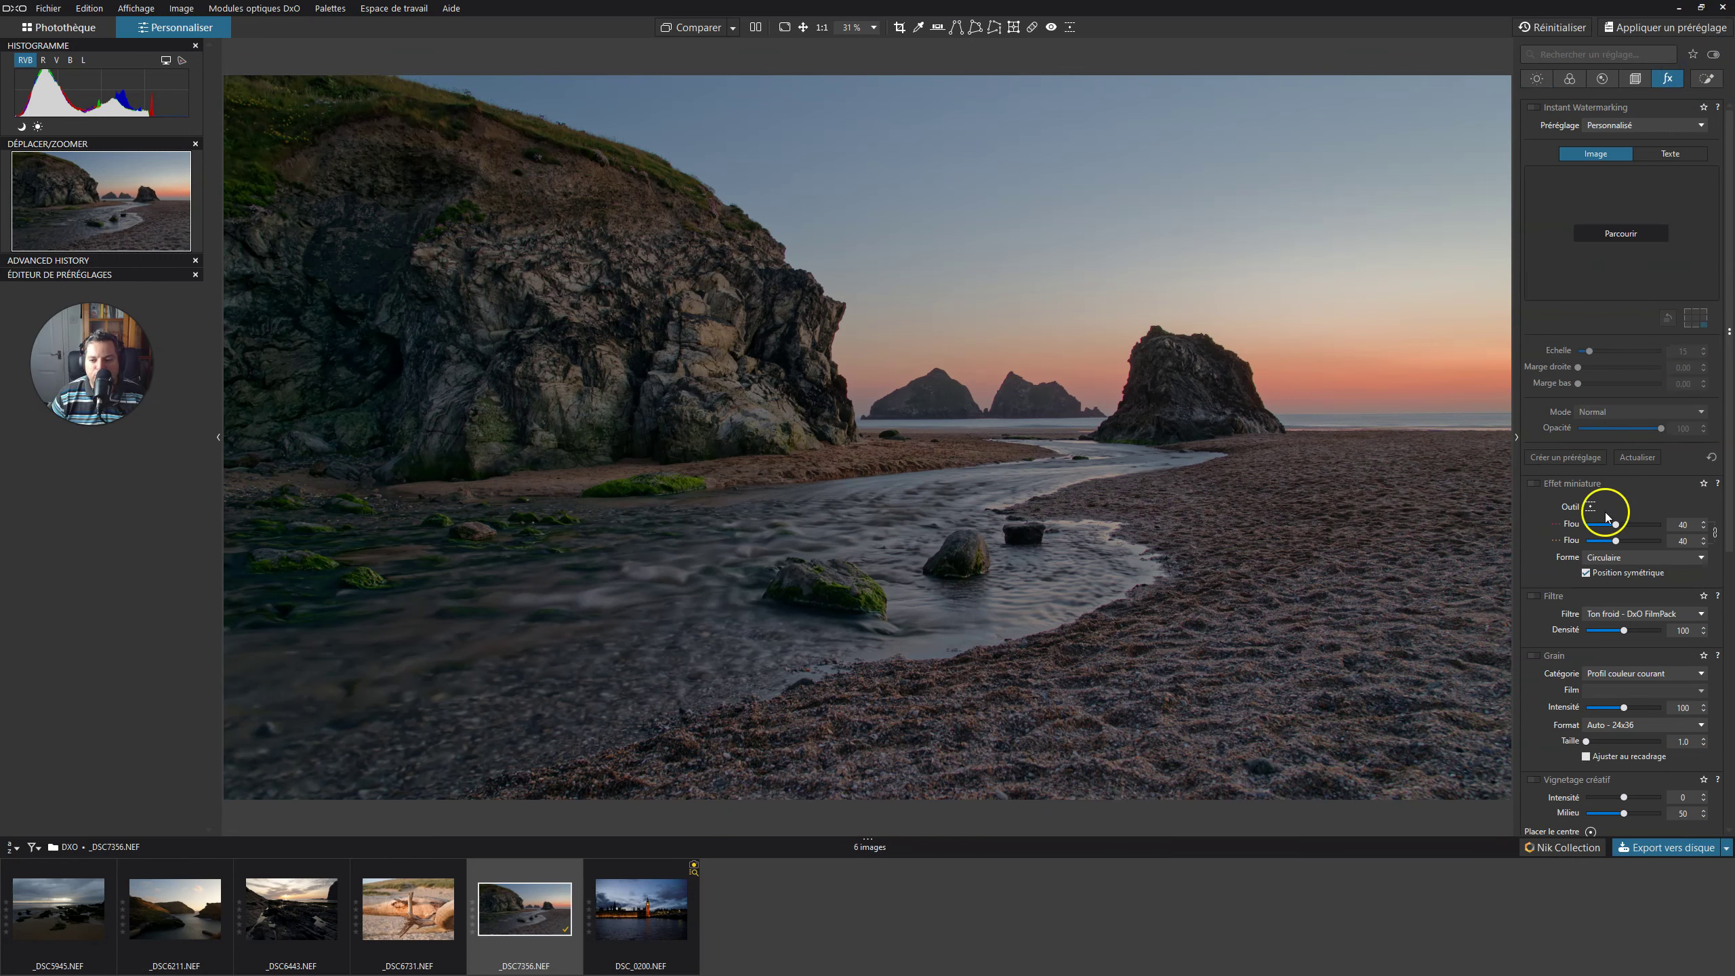
left_click(1542, 684)
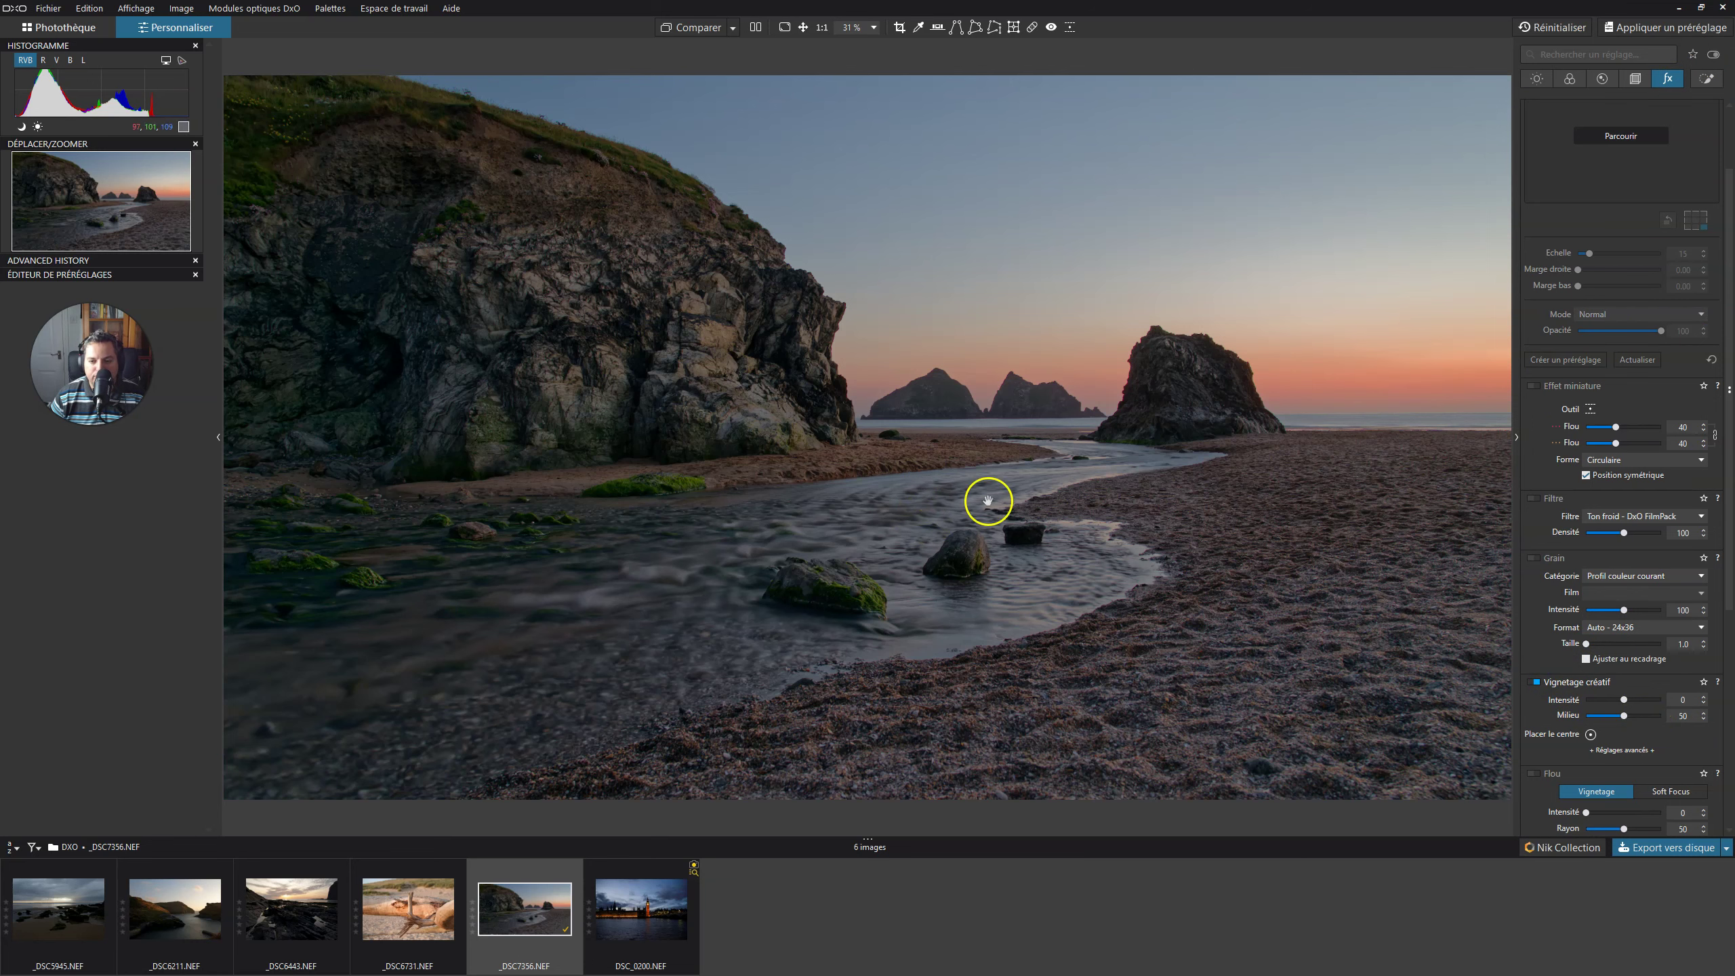
left_click(1591, 734)
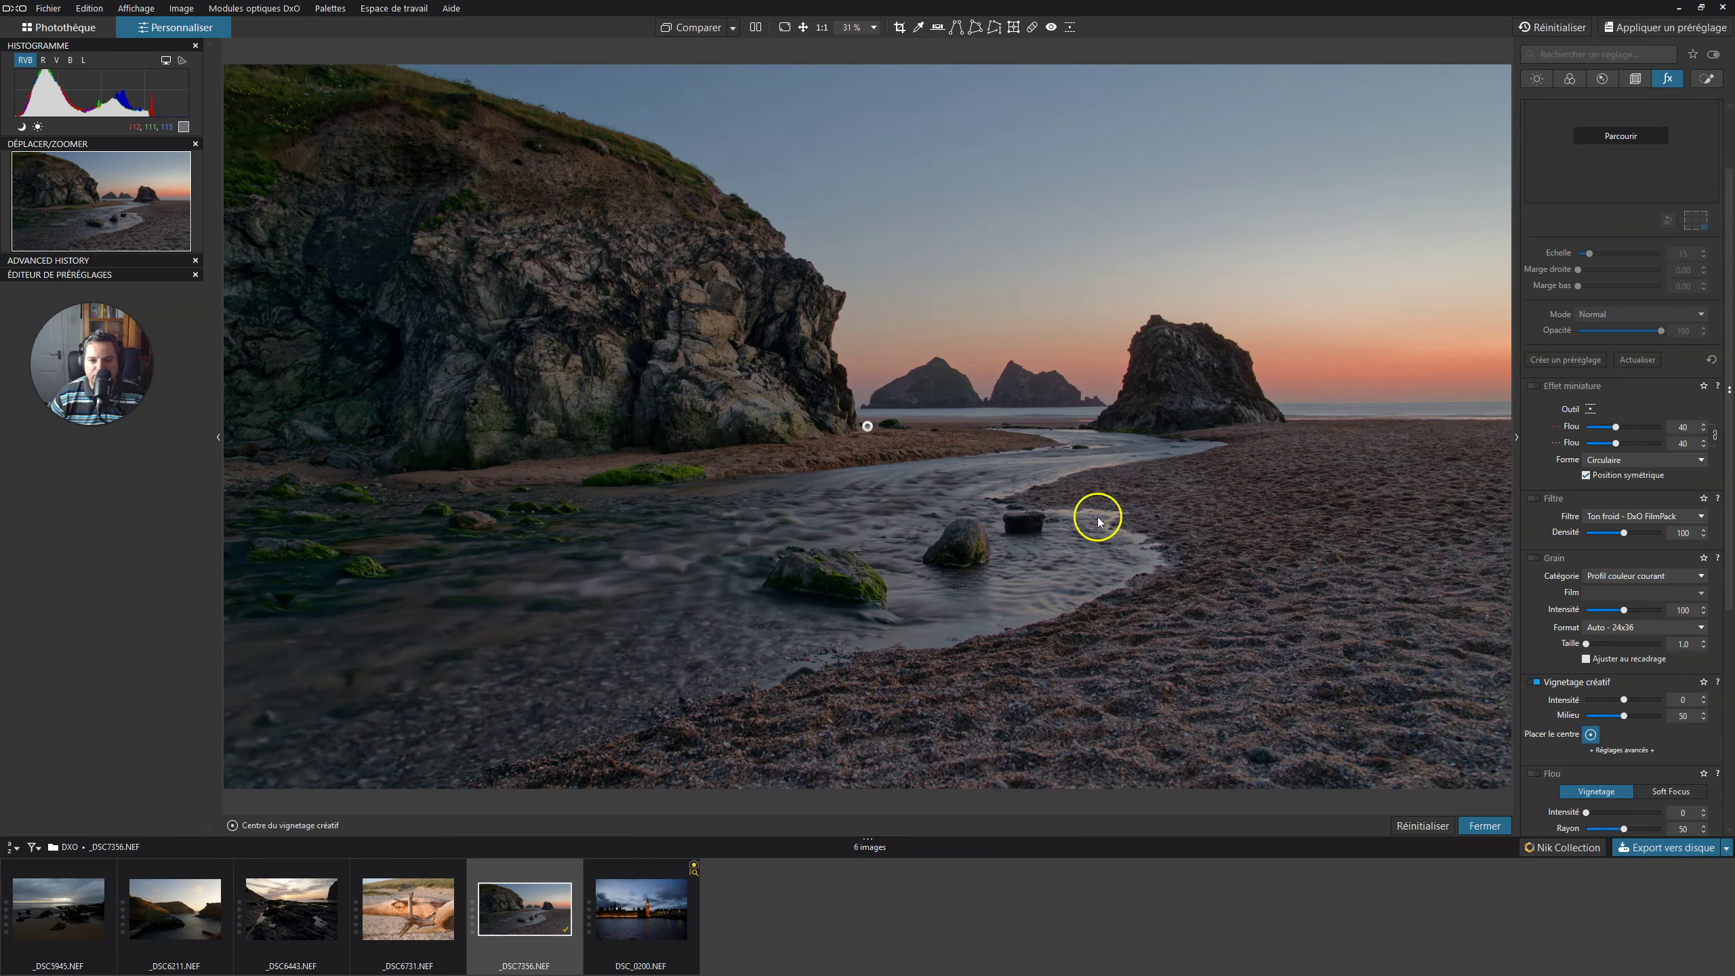
left_click_drag(868, 426, 1171, 381)
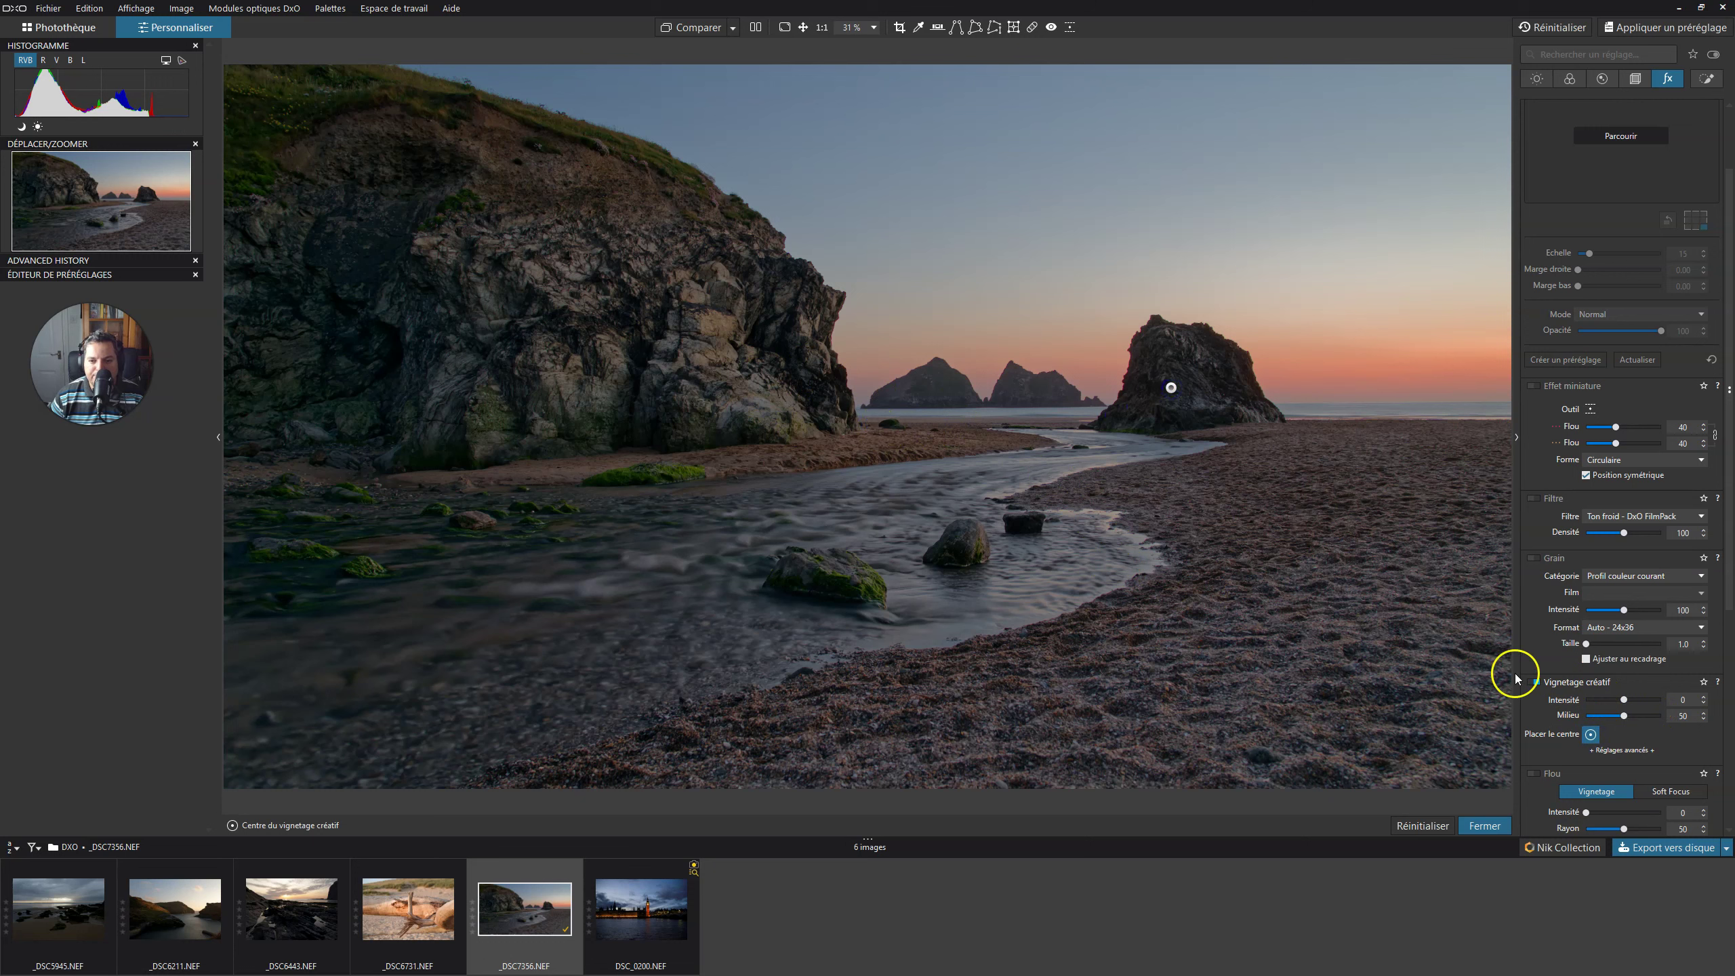
left_click(1624, 751)
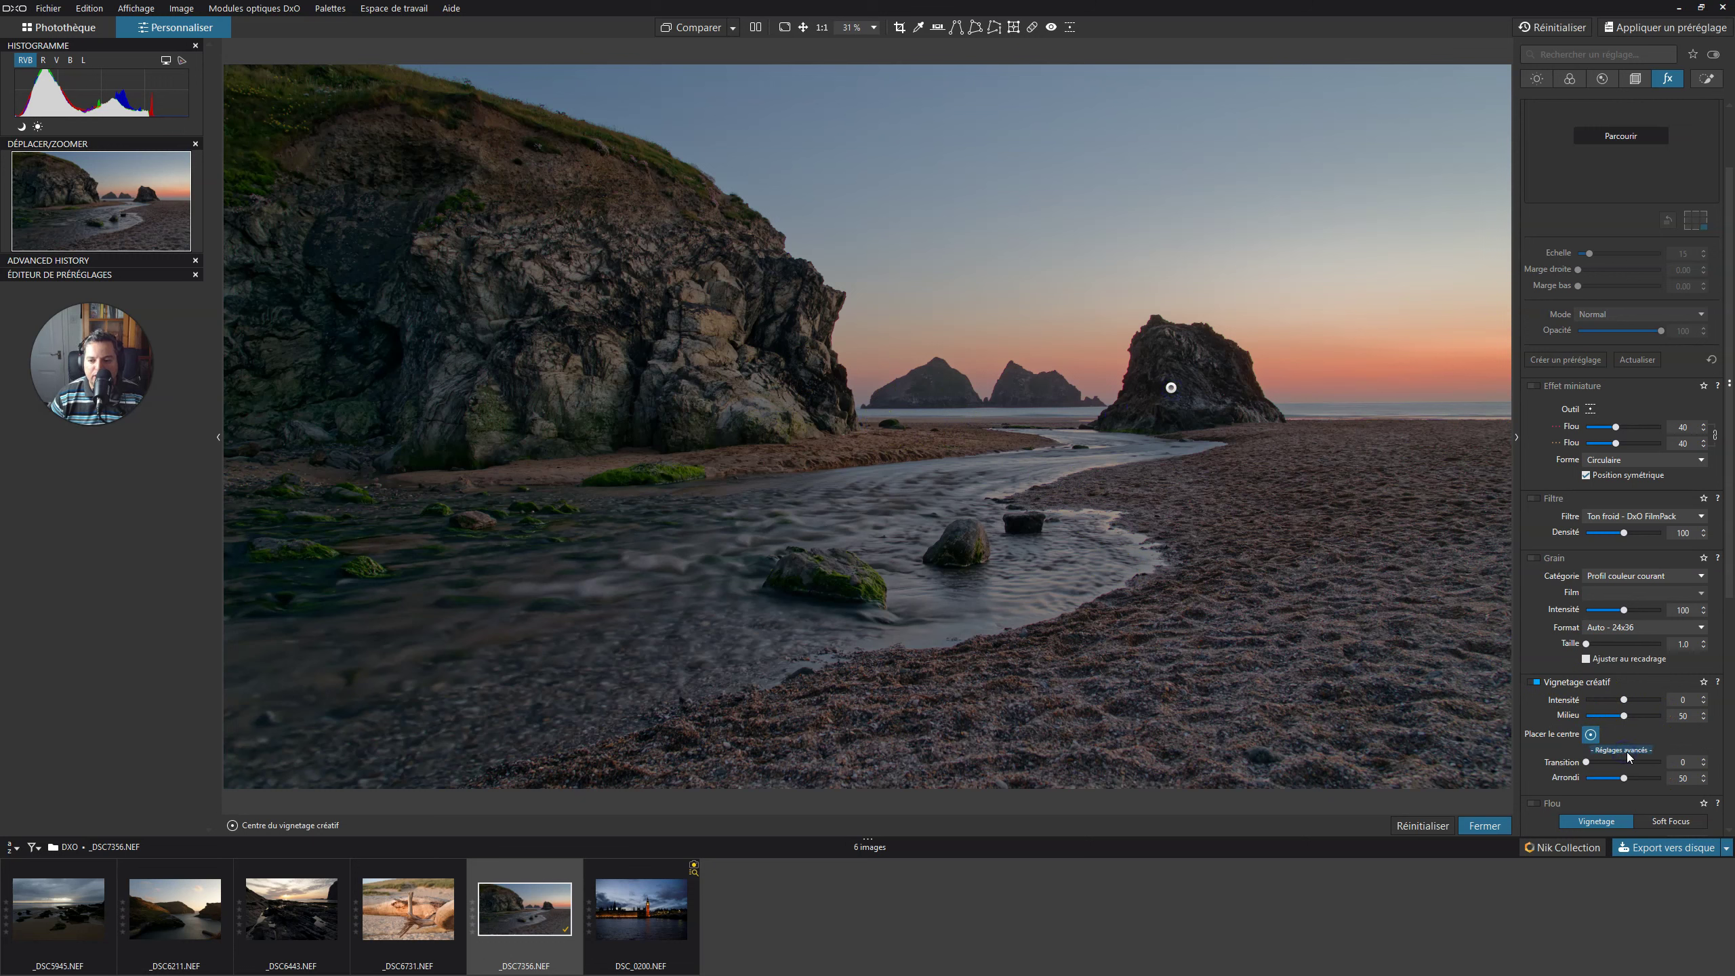
Set the creative vignette's intensity to -30 and its midpoint to 100
left_click_drag(1624, 700, 1629, 698)
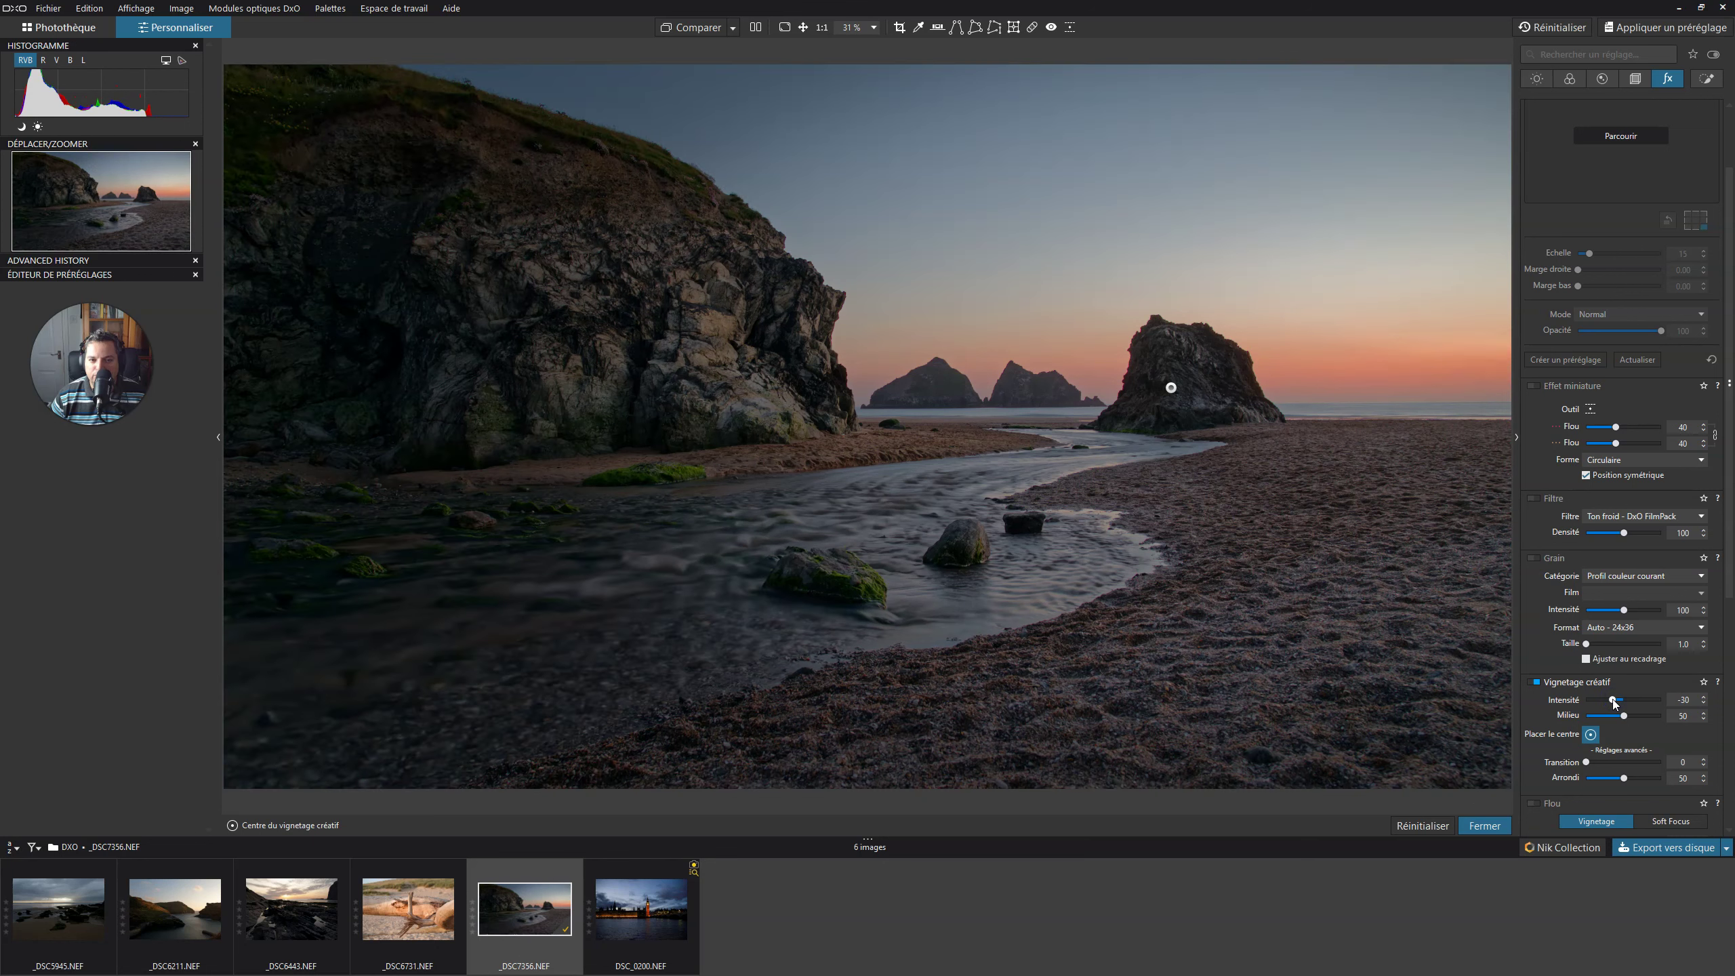
left_click(1624, 716)
left_click_drag(1625, 718, 1650, 718)
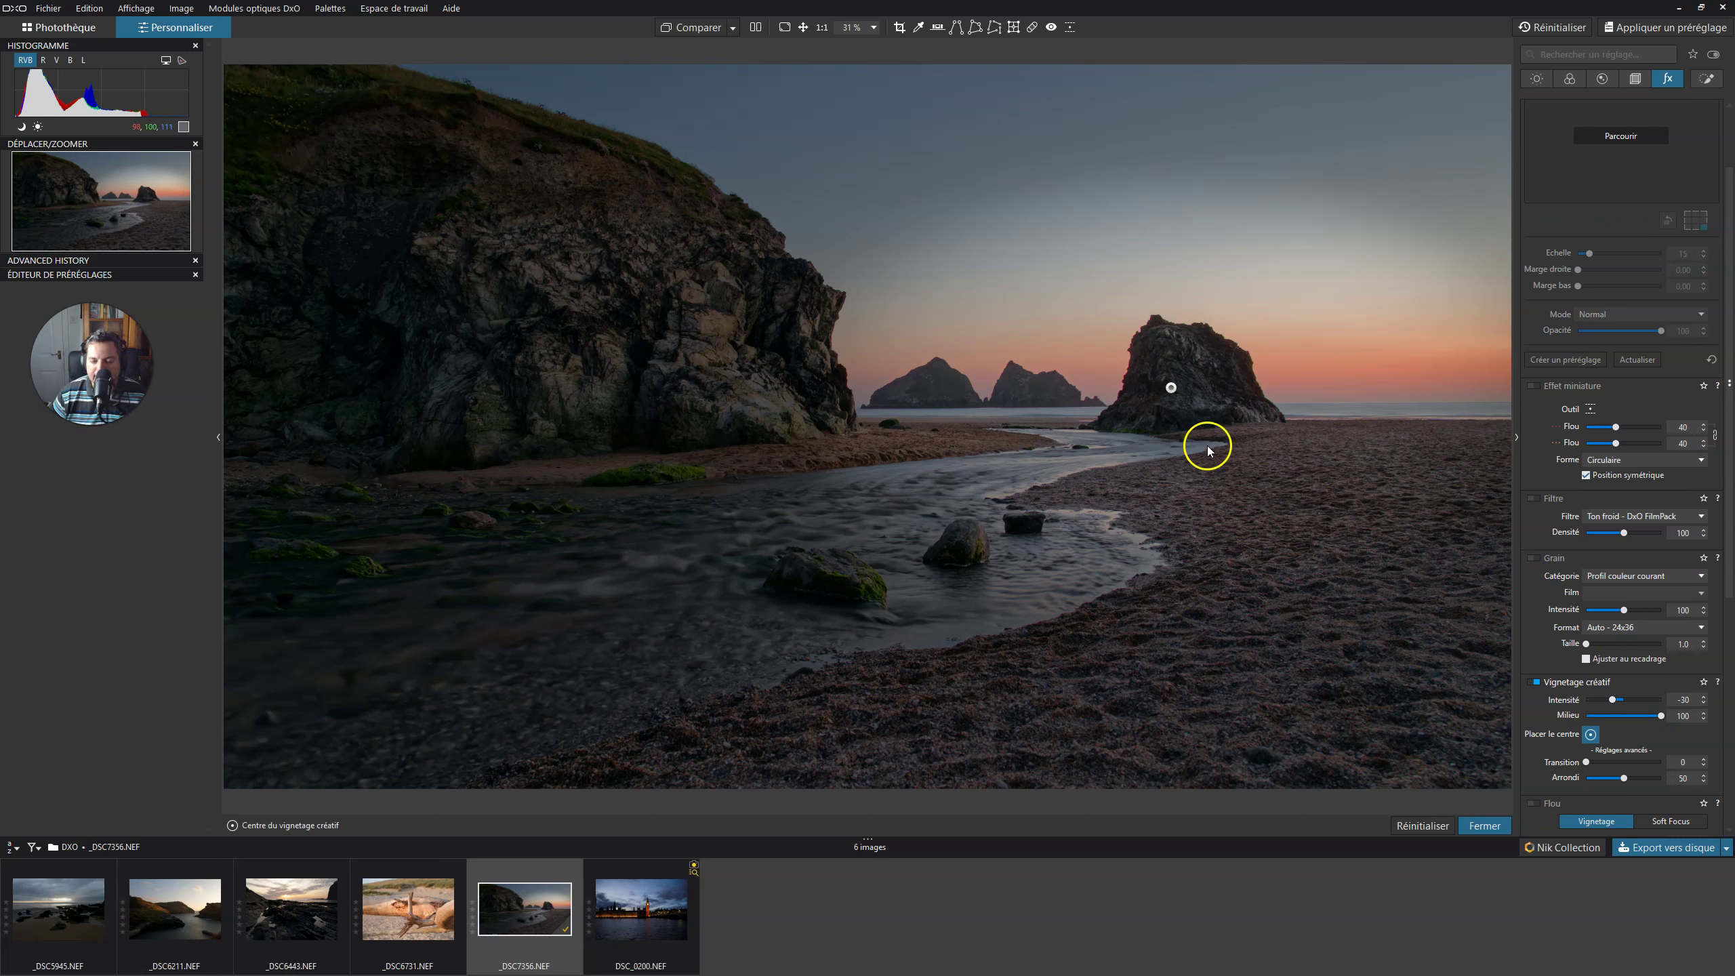
Try the vignette's transition at 100, set its roundness to 71, and bring the transition back to 0
left_click_drag(1588, 763, 1630, 765)
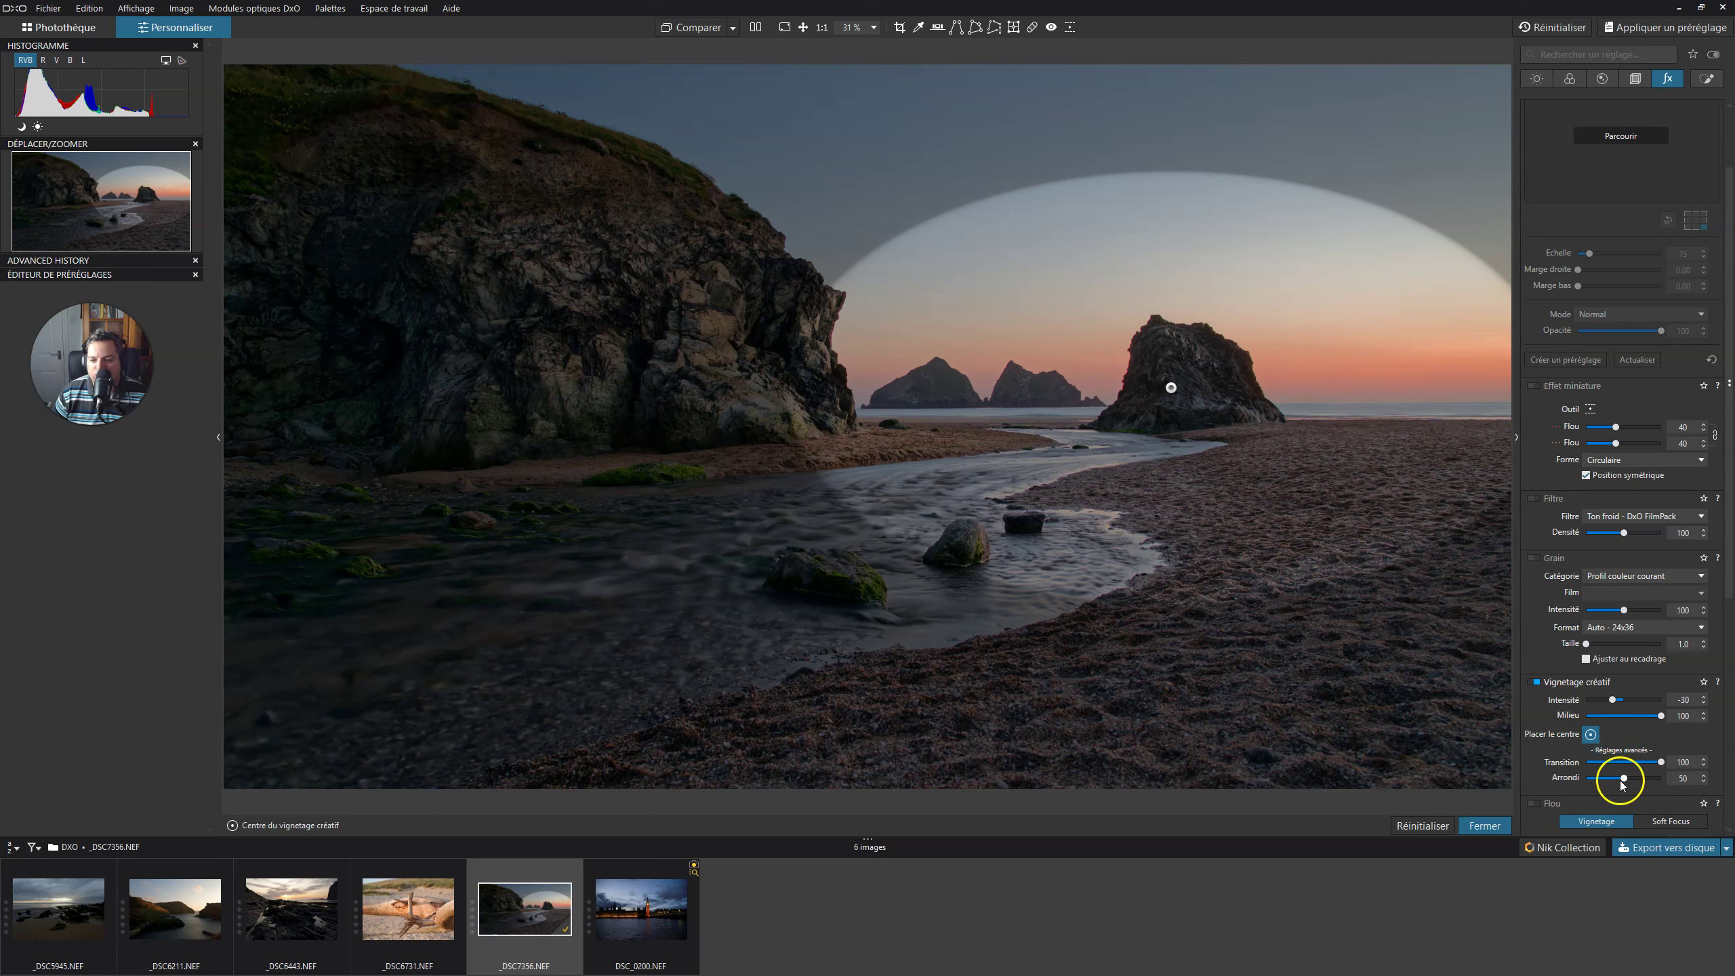
left_click_drag(1631, 784, 1625, 782)
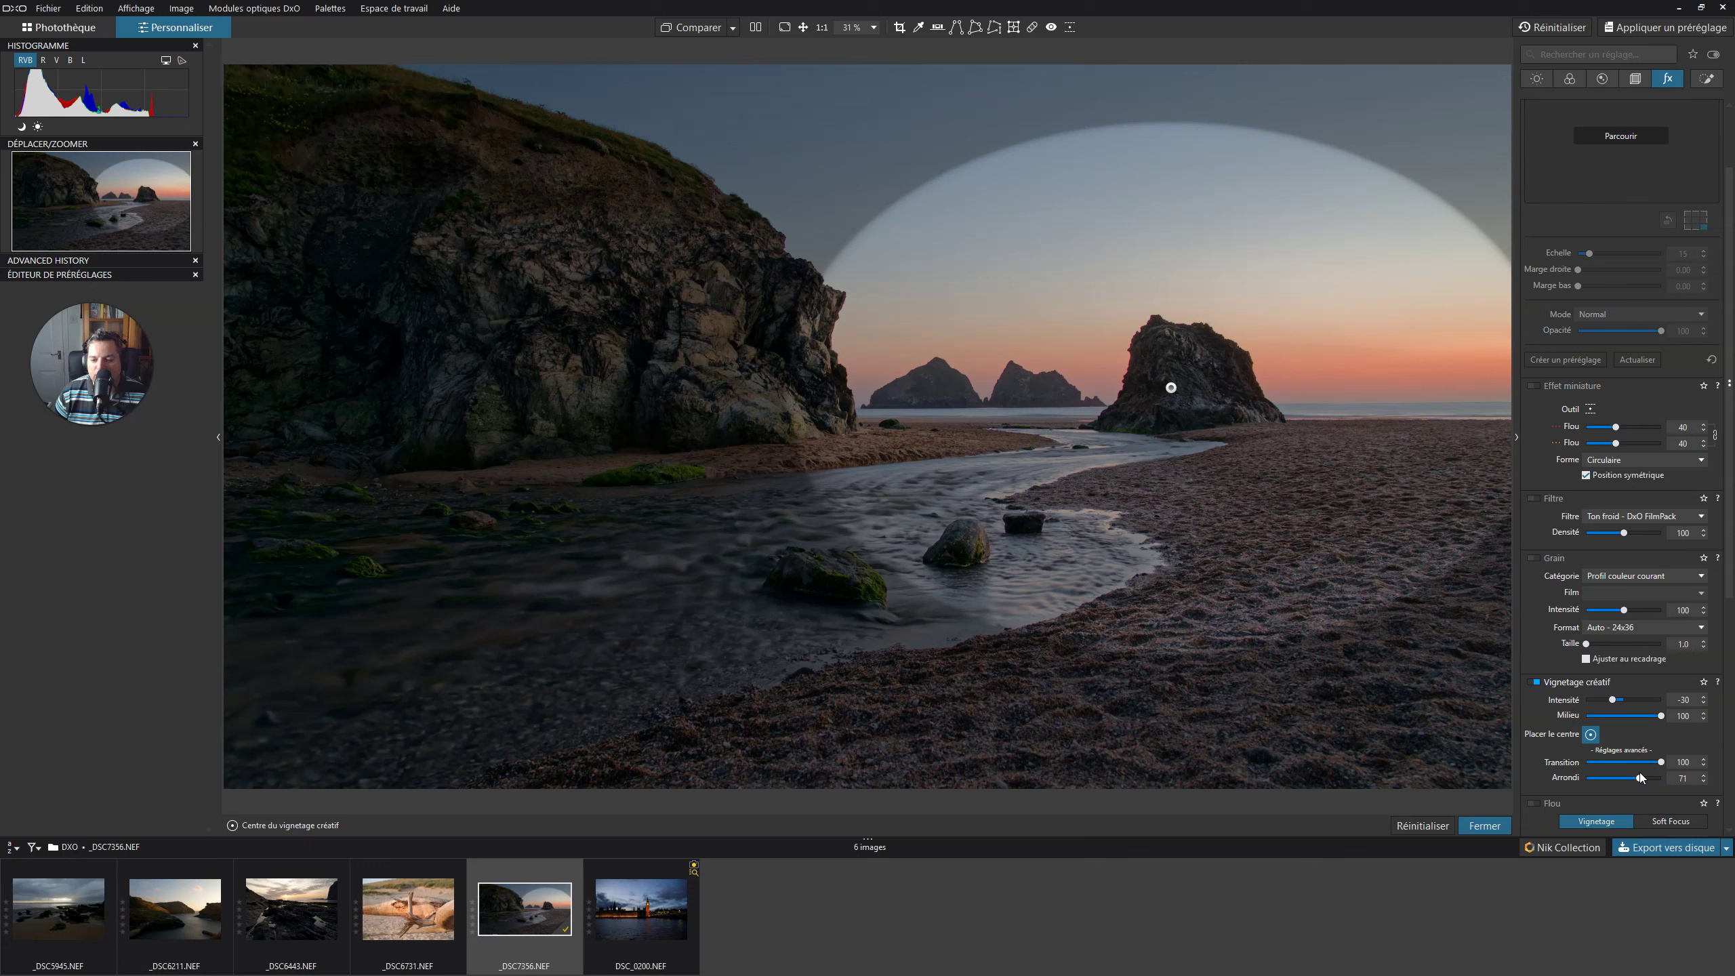
left_click(1653, 770)
Soften the creative vignette to intensity -15 and midpoint 66, then close the centre placement tool
left_click_drag(1604, 699, 1618, 697)
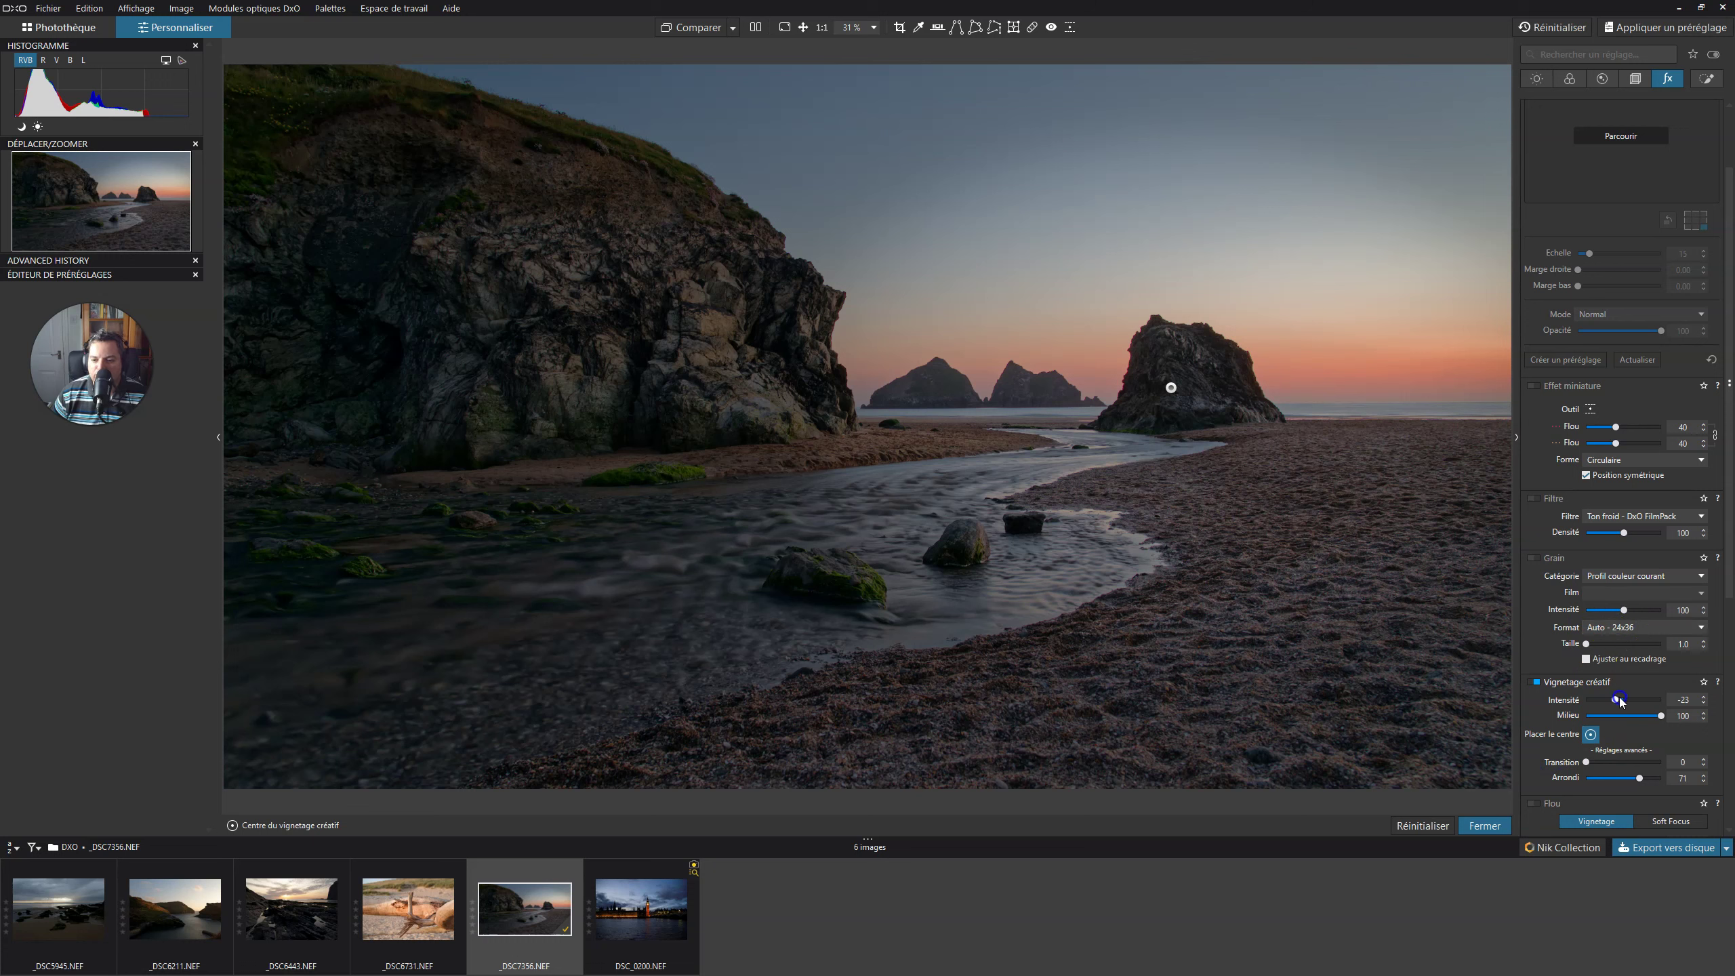
left_click_drag(1619, 699, 1623, 701)
left_click(1662, 717)
left_click_drag(1658, 717, 1637, 716)
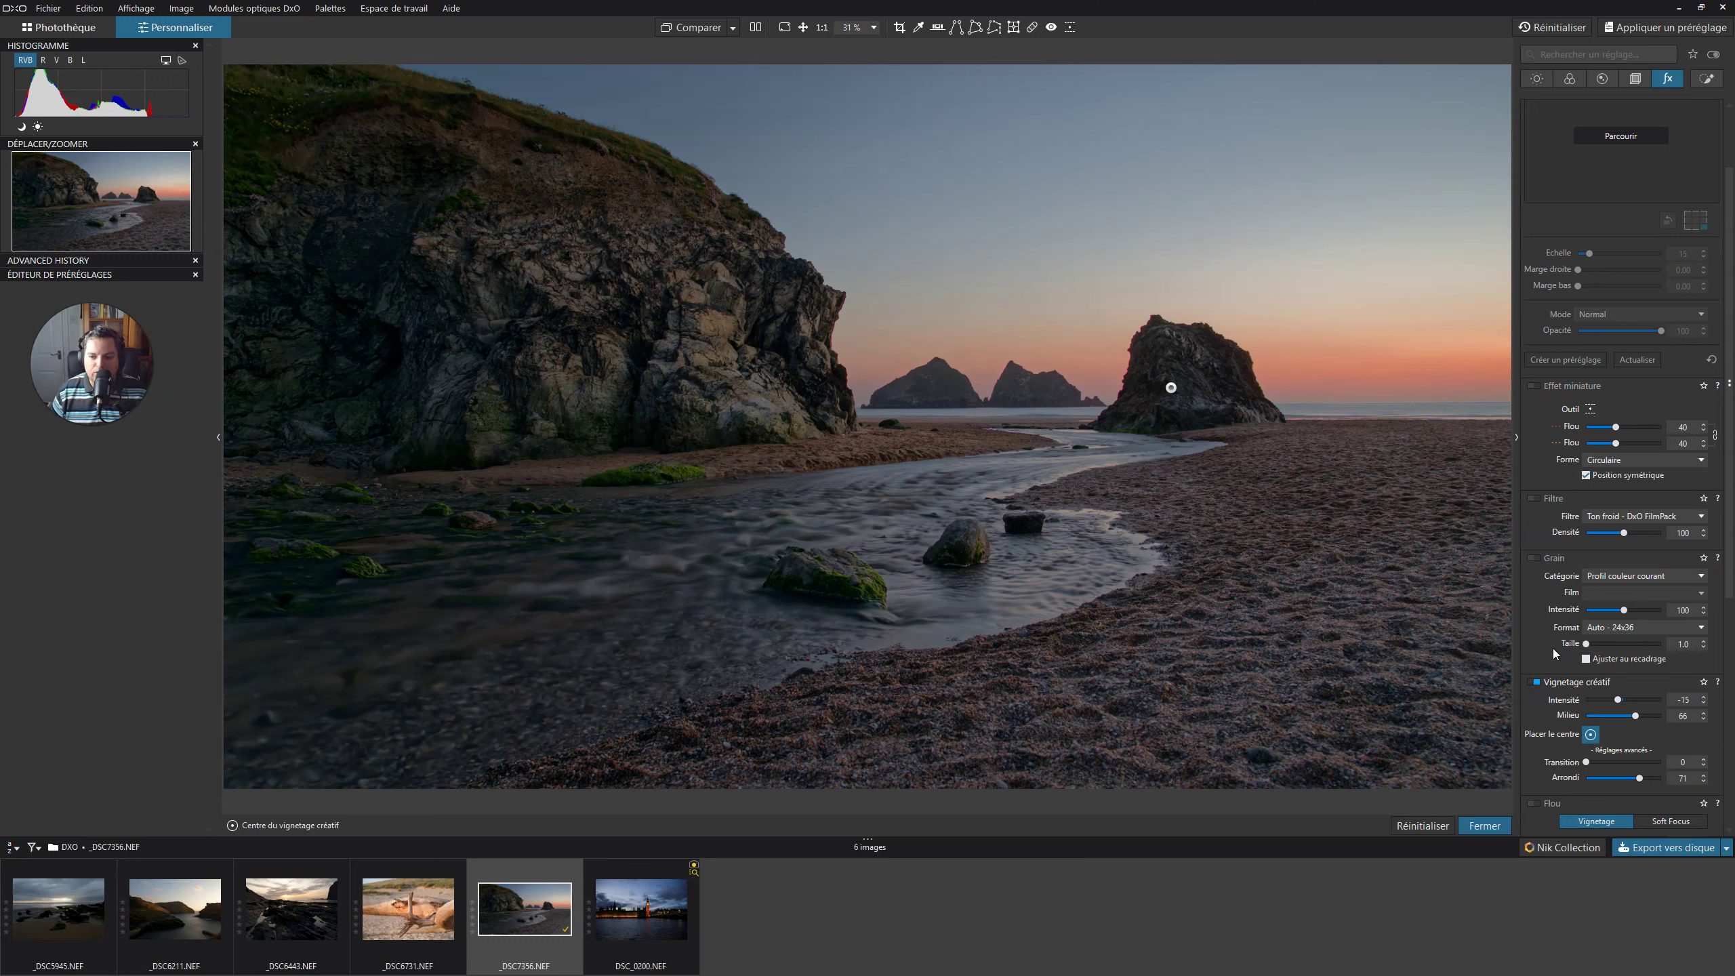
left_click(1592, 734)
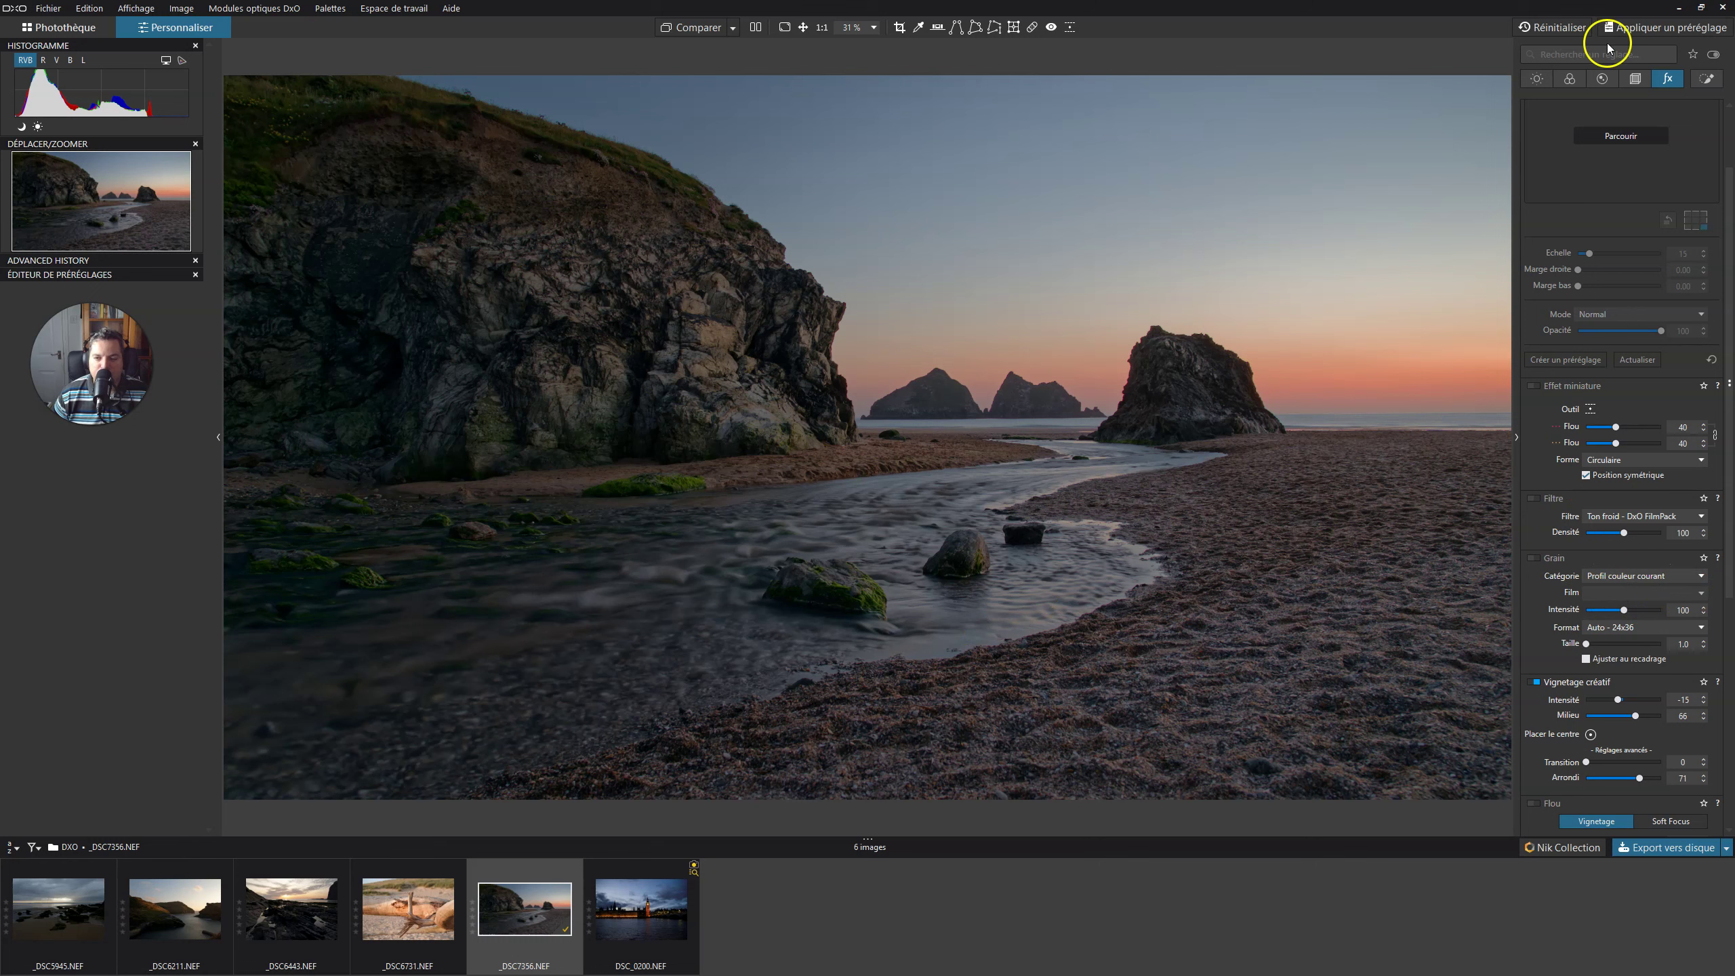
Enable LUT grading in the colour corrections and apply the 01-After-midnight.cube rendering at intensity 10
left_click(1573, 79)
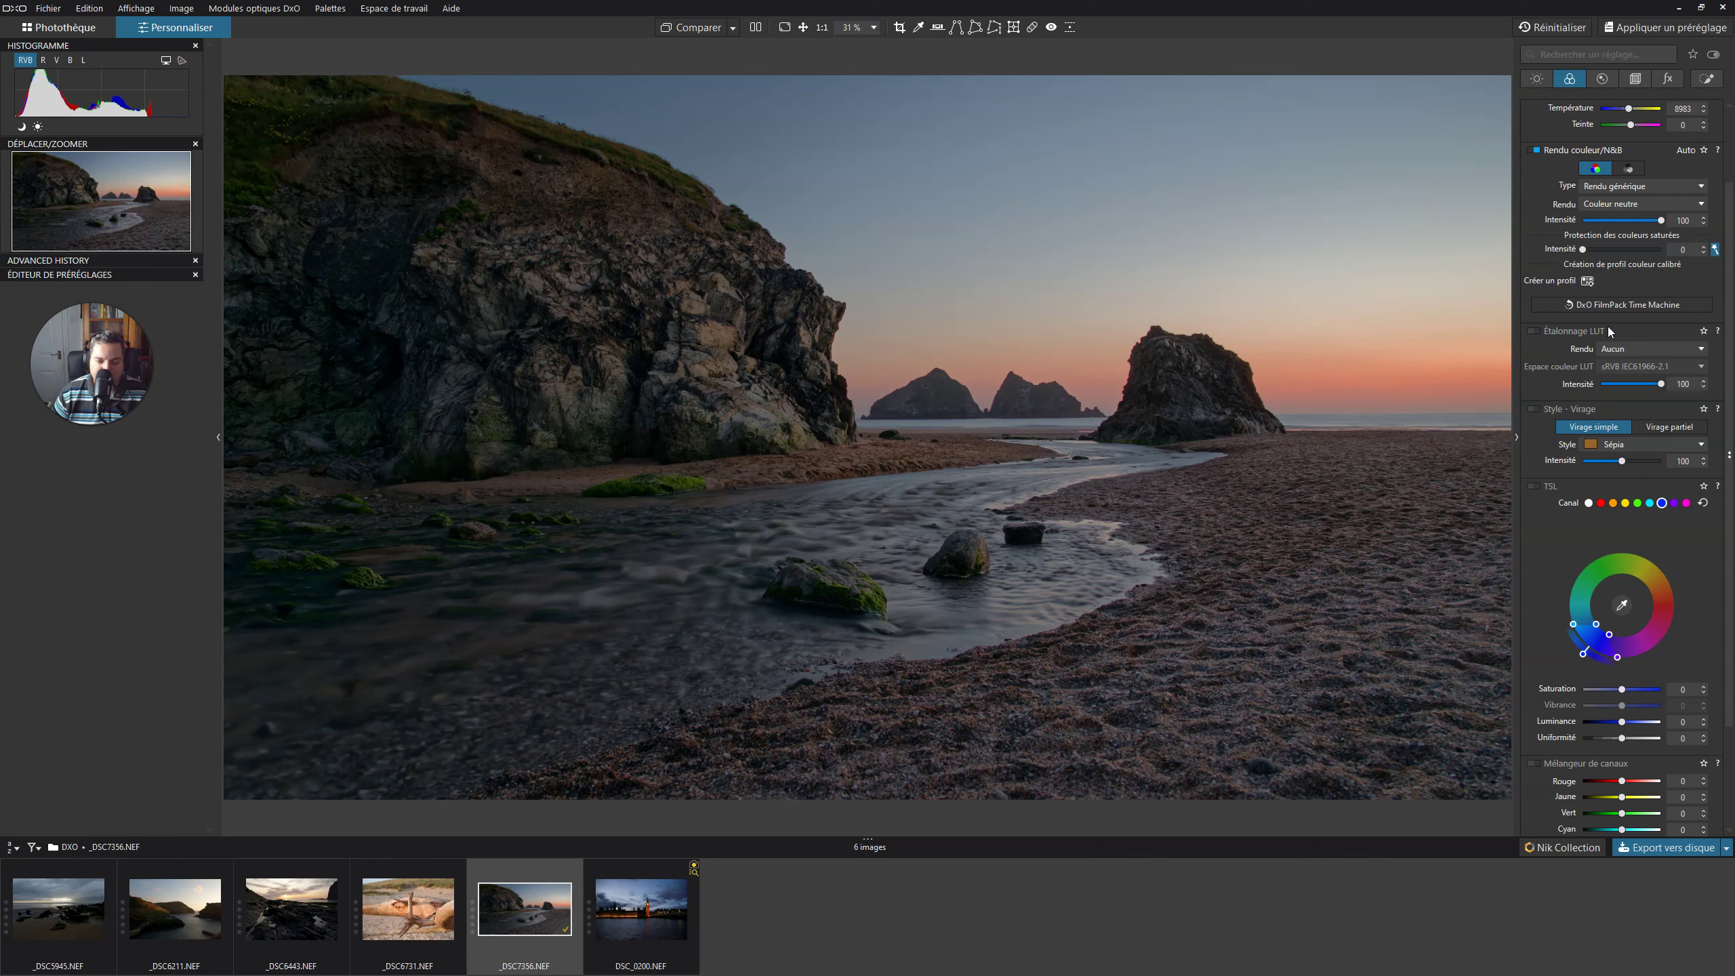
left_click(1570, 336)
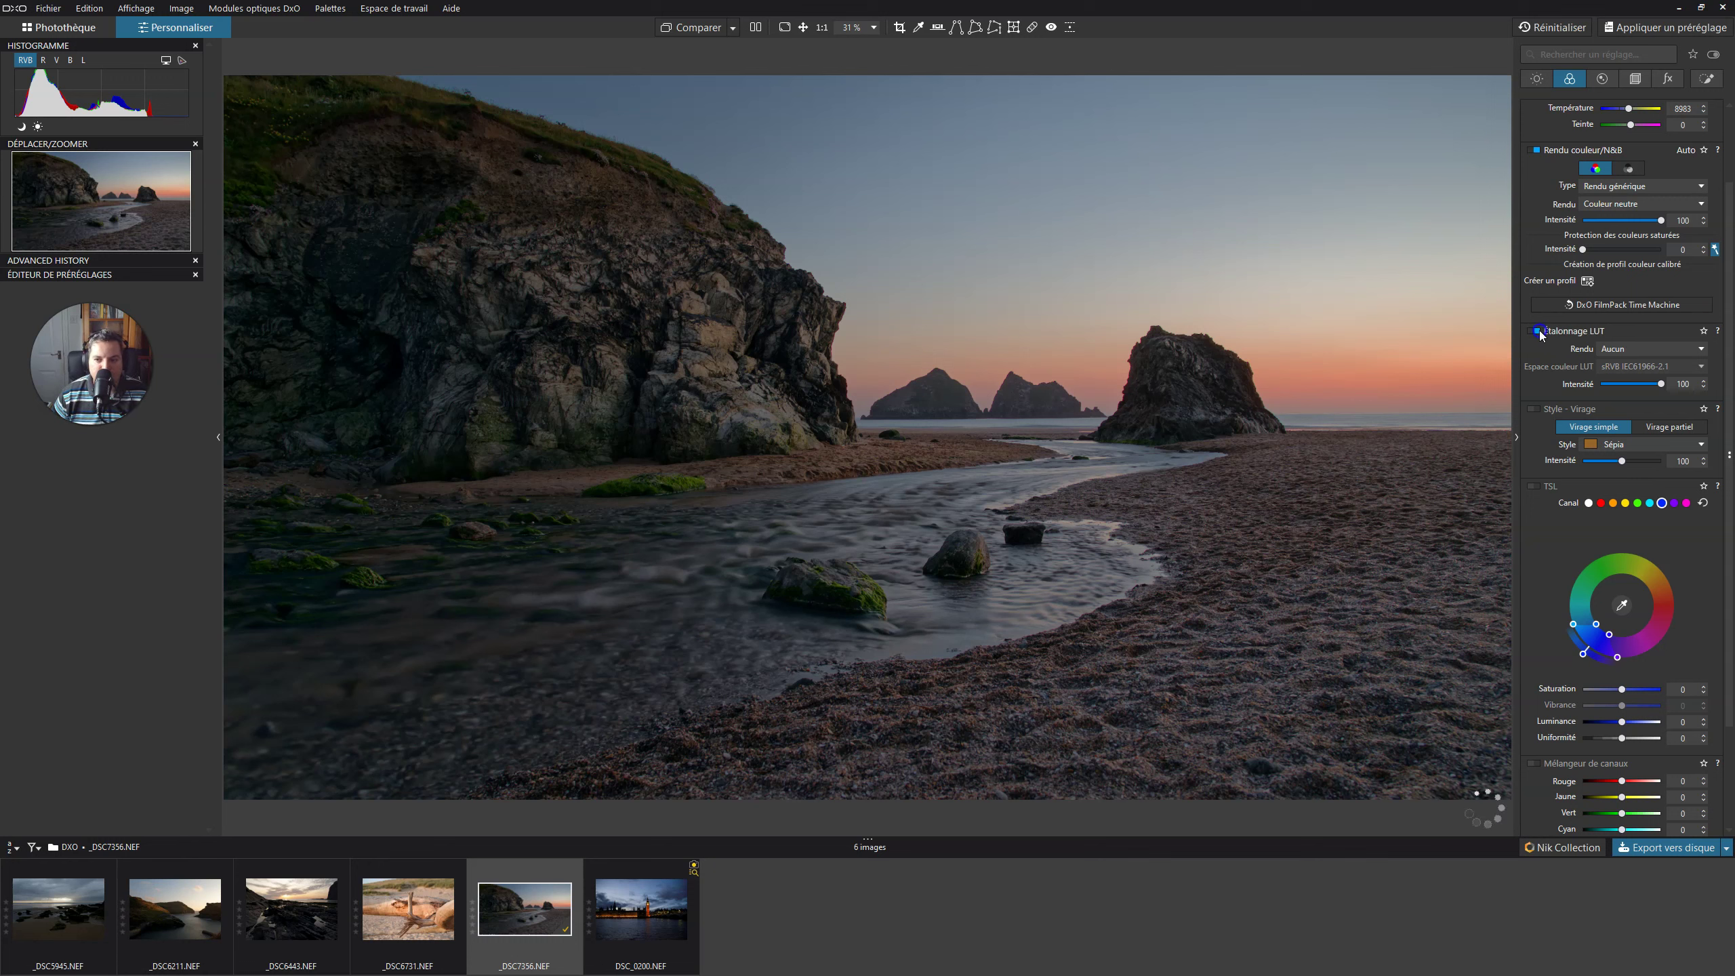
left_click(1618, 348)
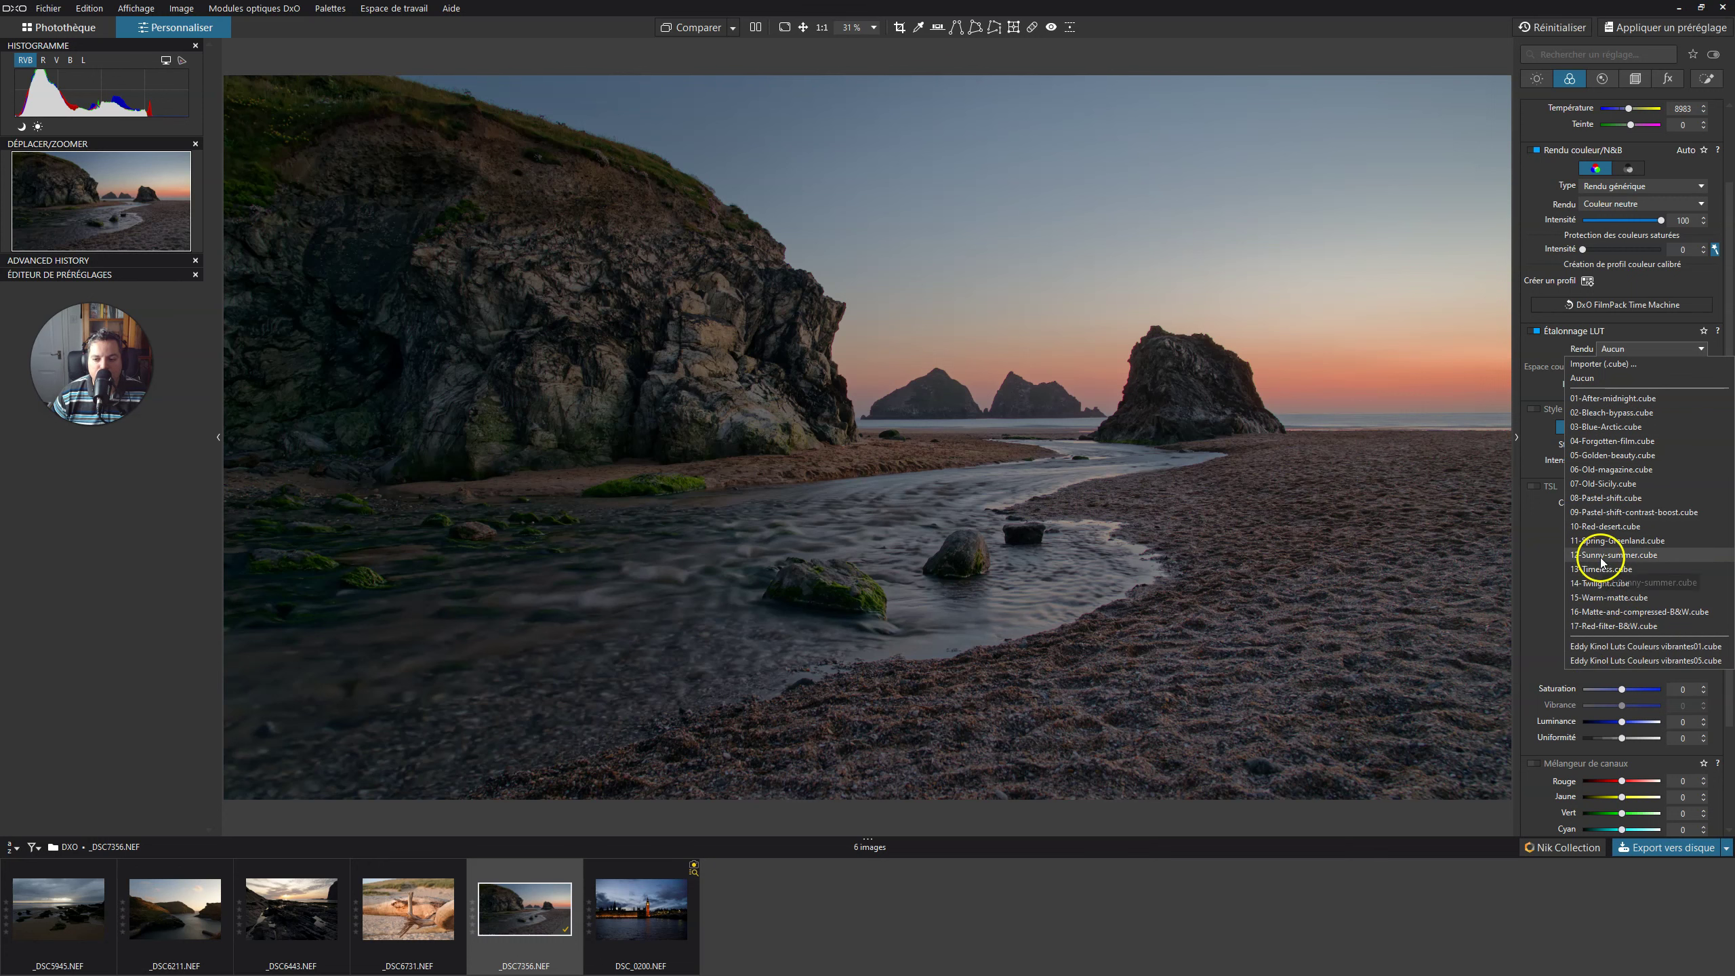
left_click(1606, 399)
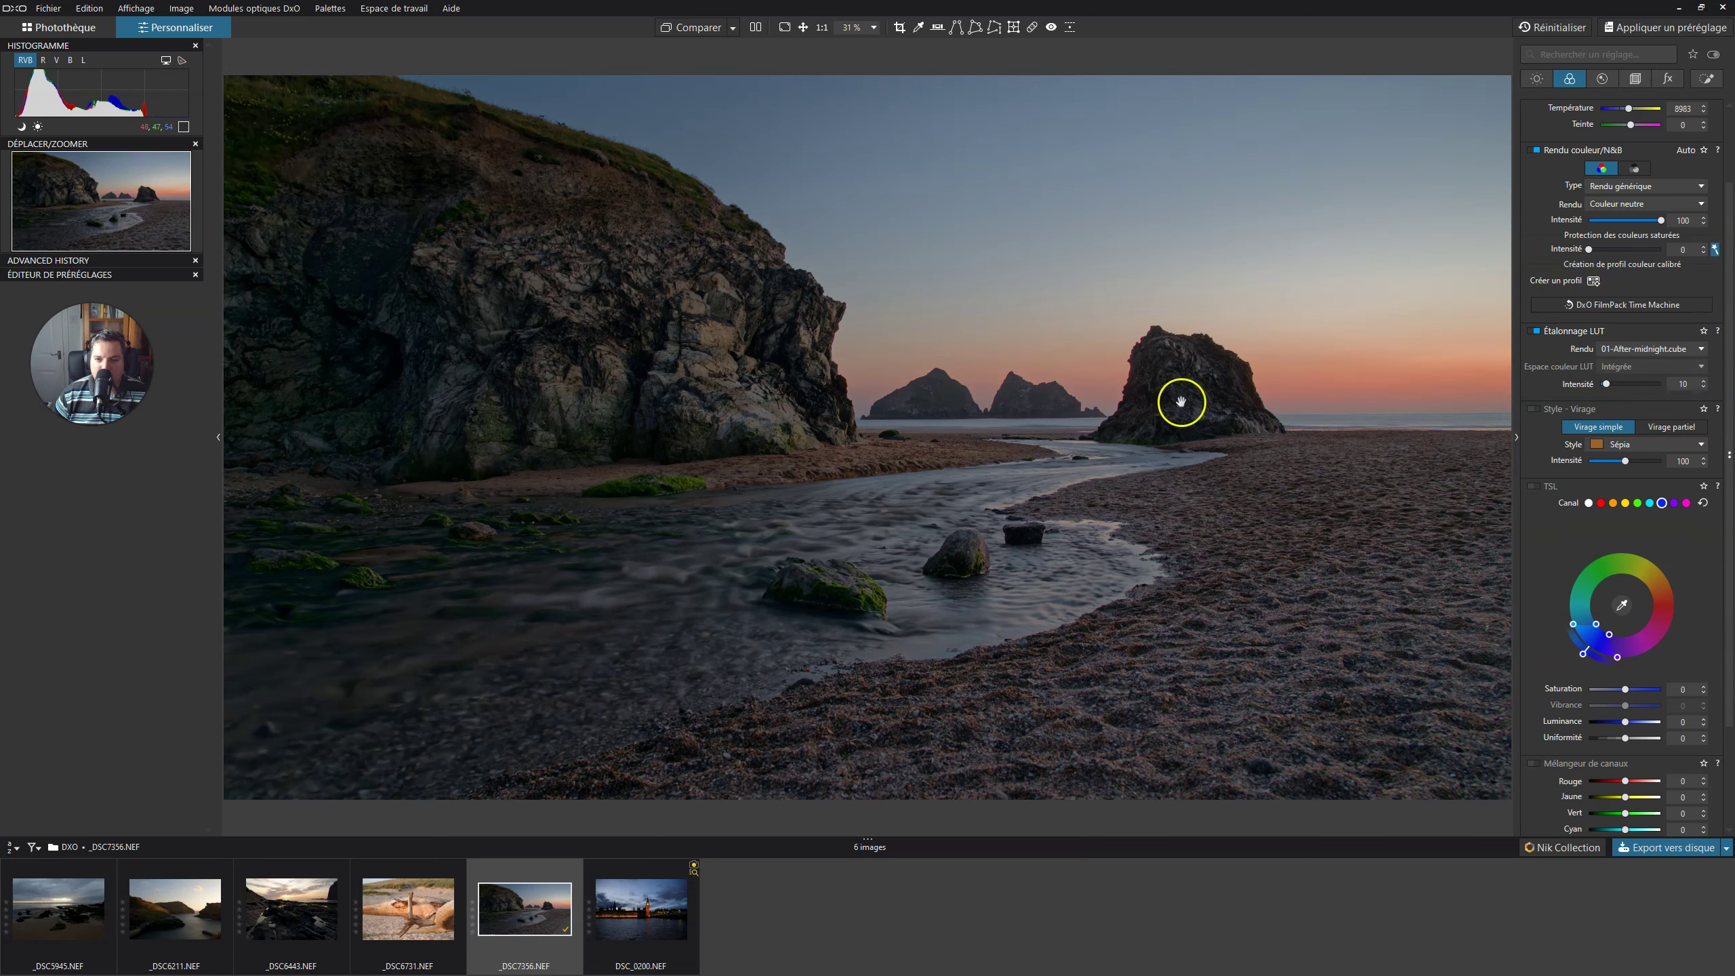
Raise the LUT intensity to 22, comparing the photo with the grading switched off and on
left_click(1536, 331)
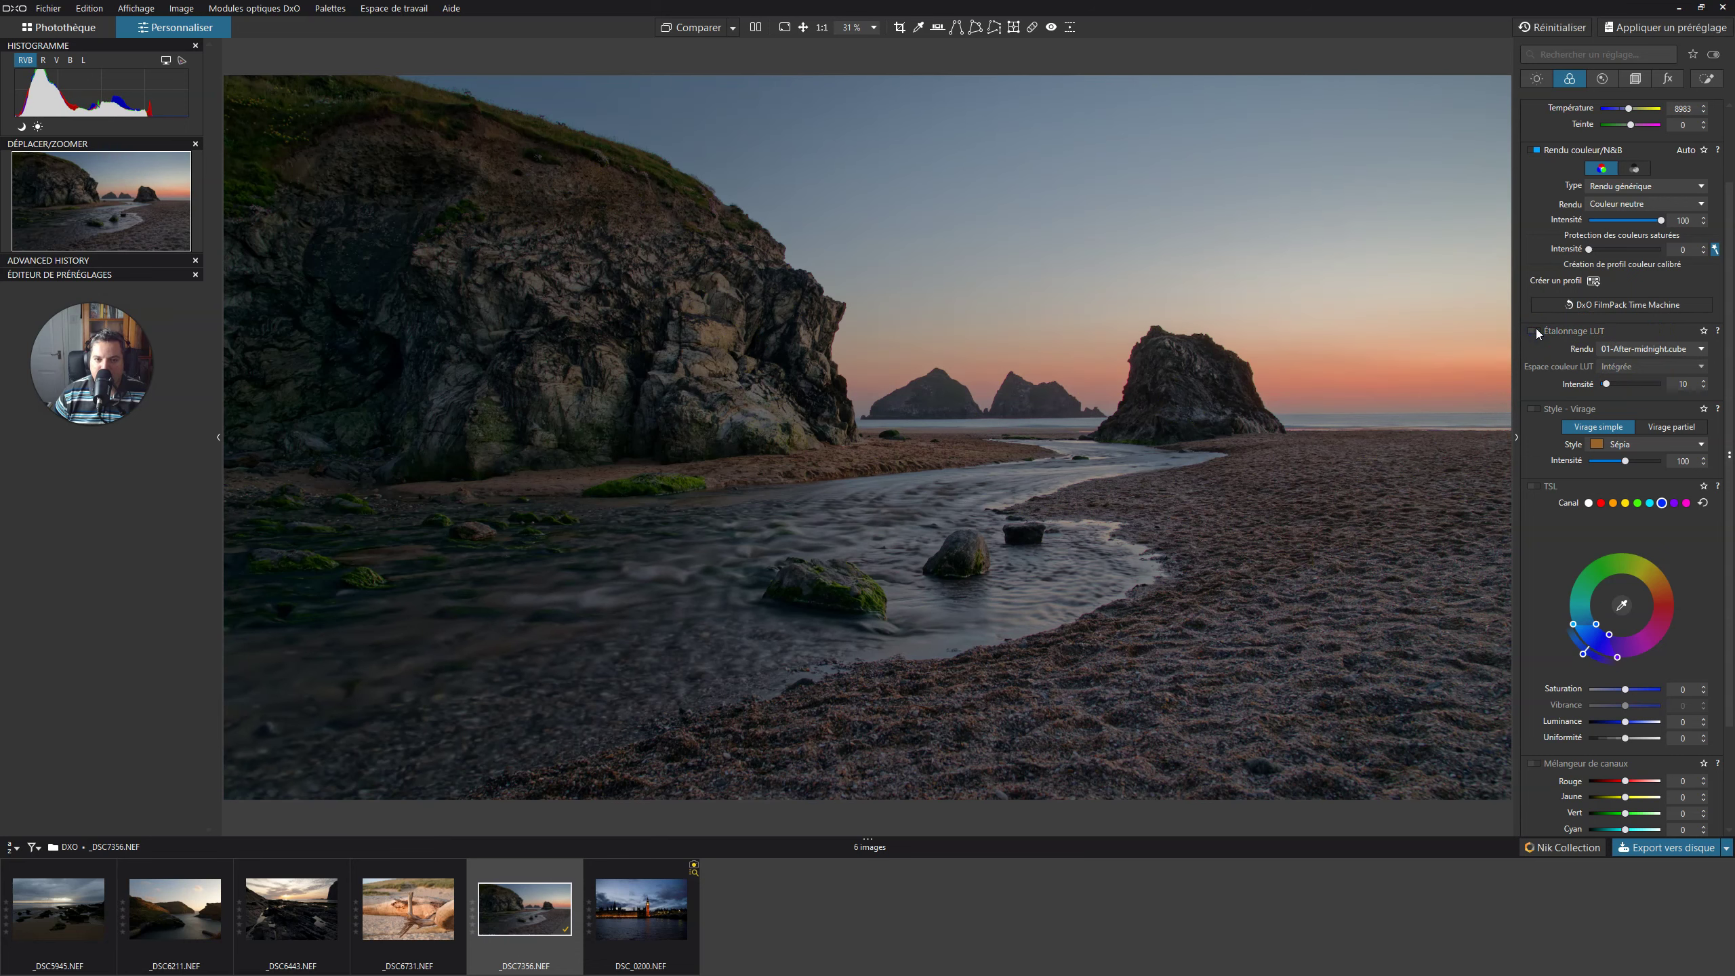
left_click(1608, 385)
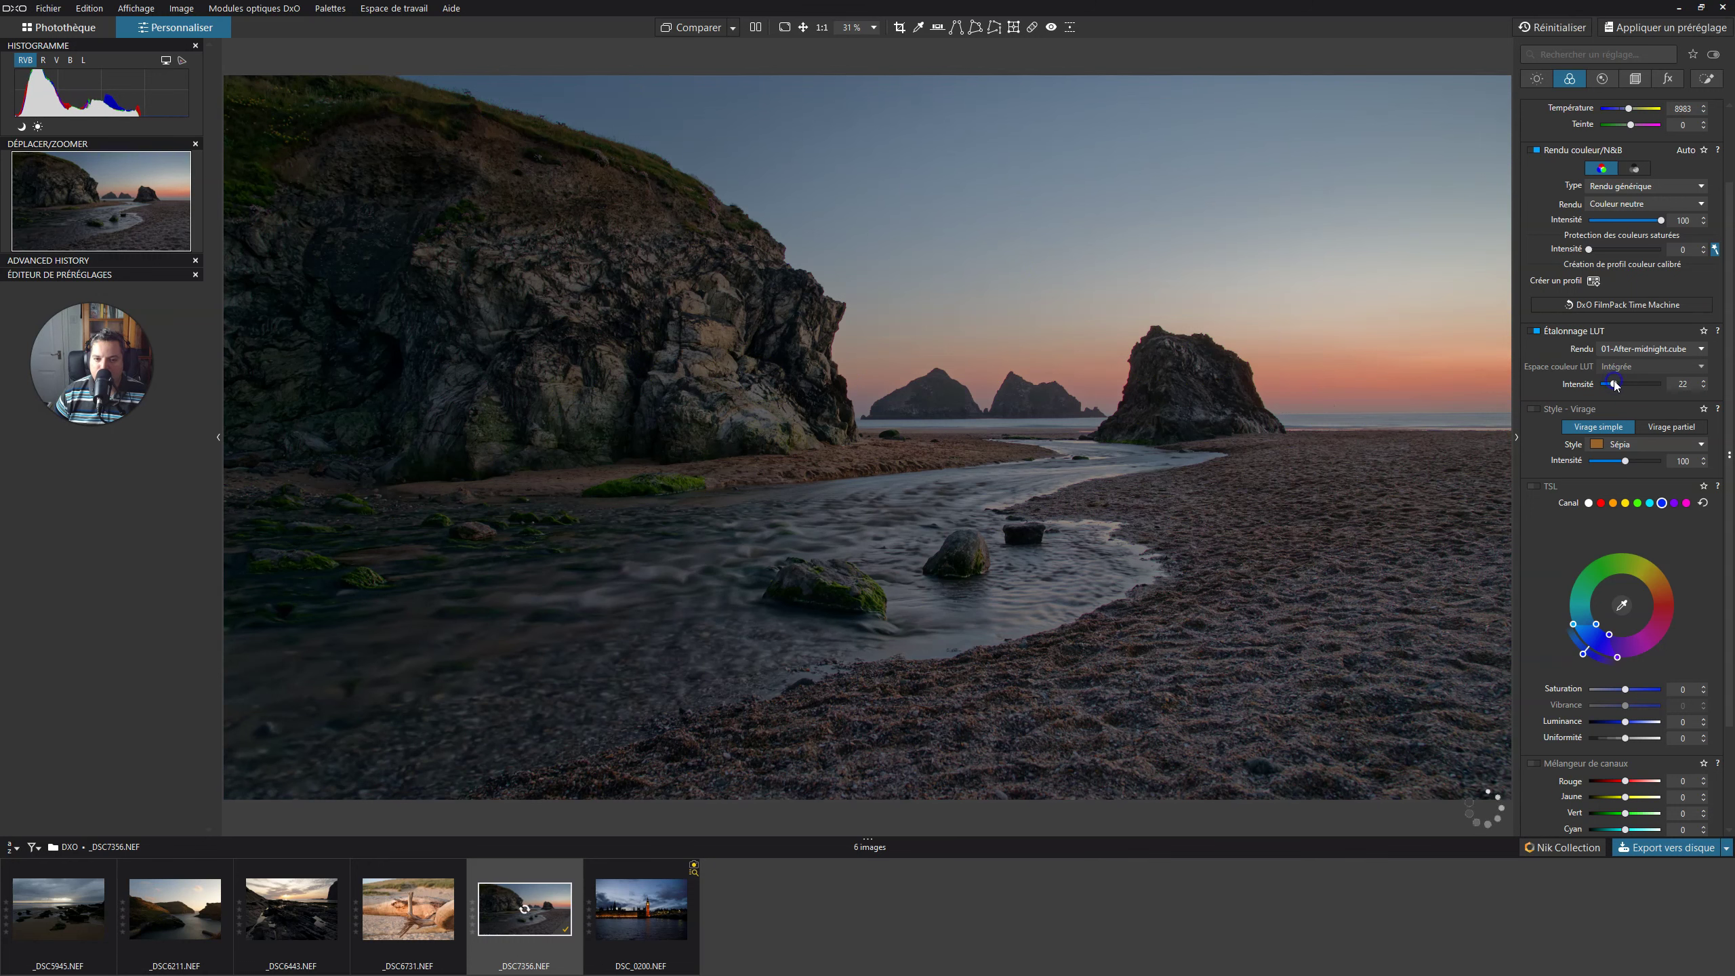
left_click(1538, 331)
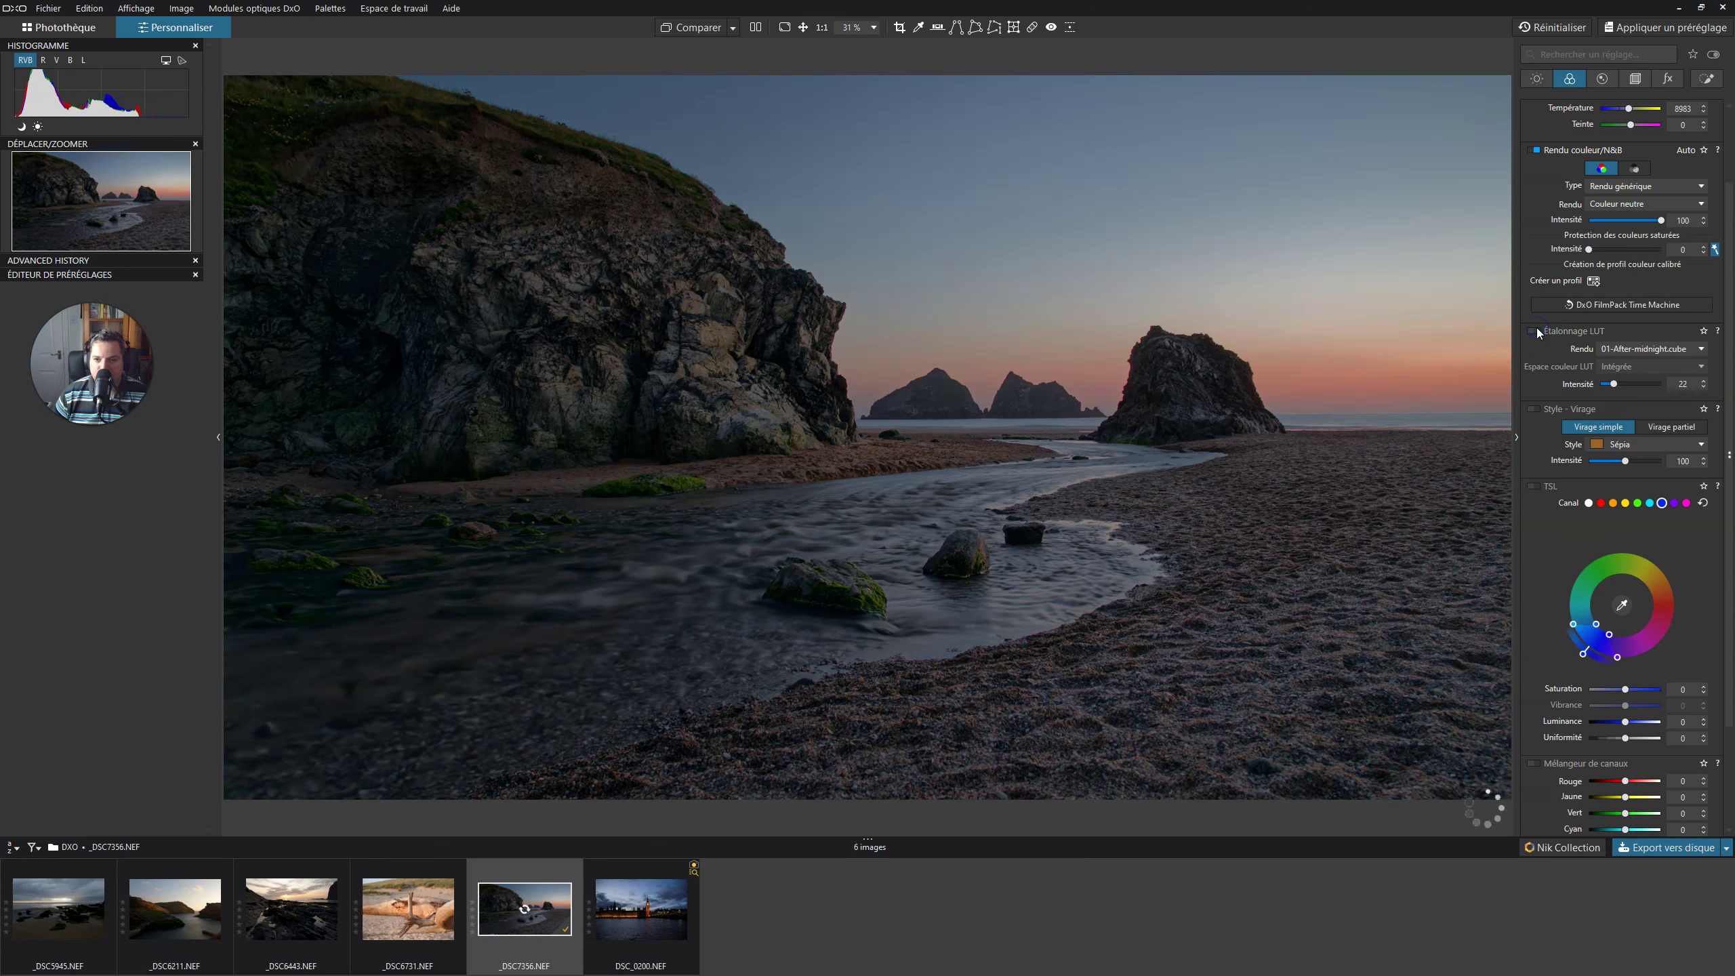
left_click(1536, 331)
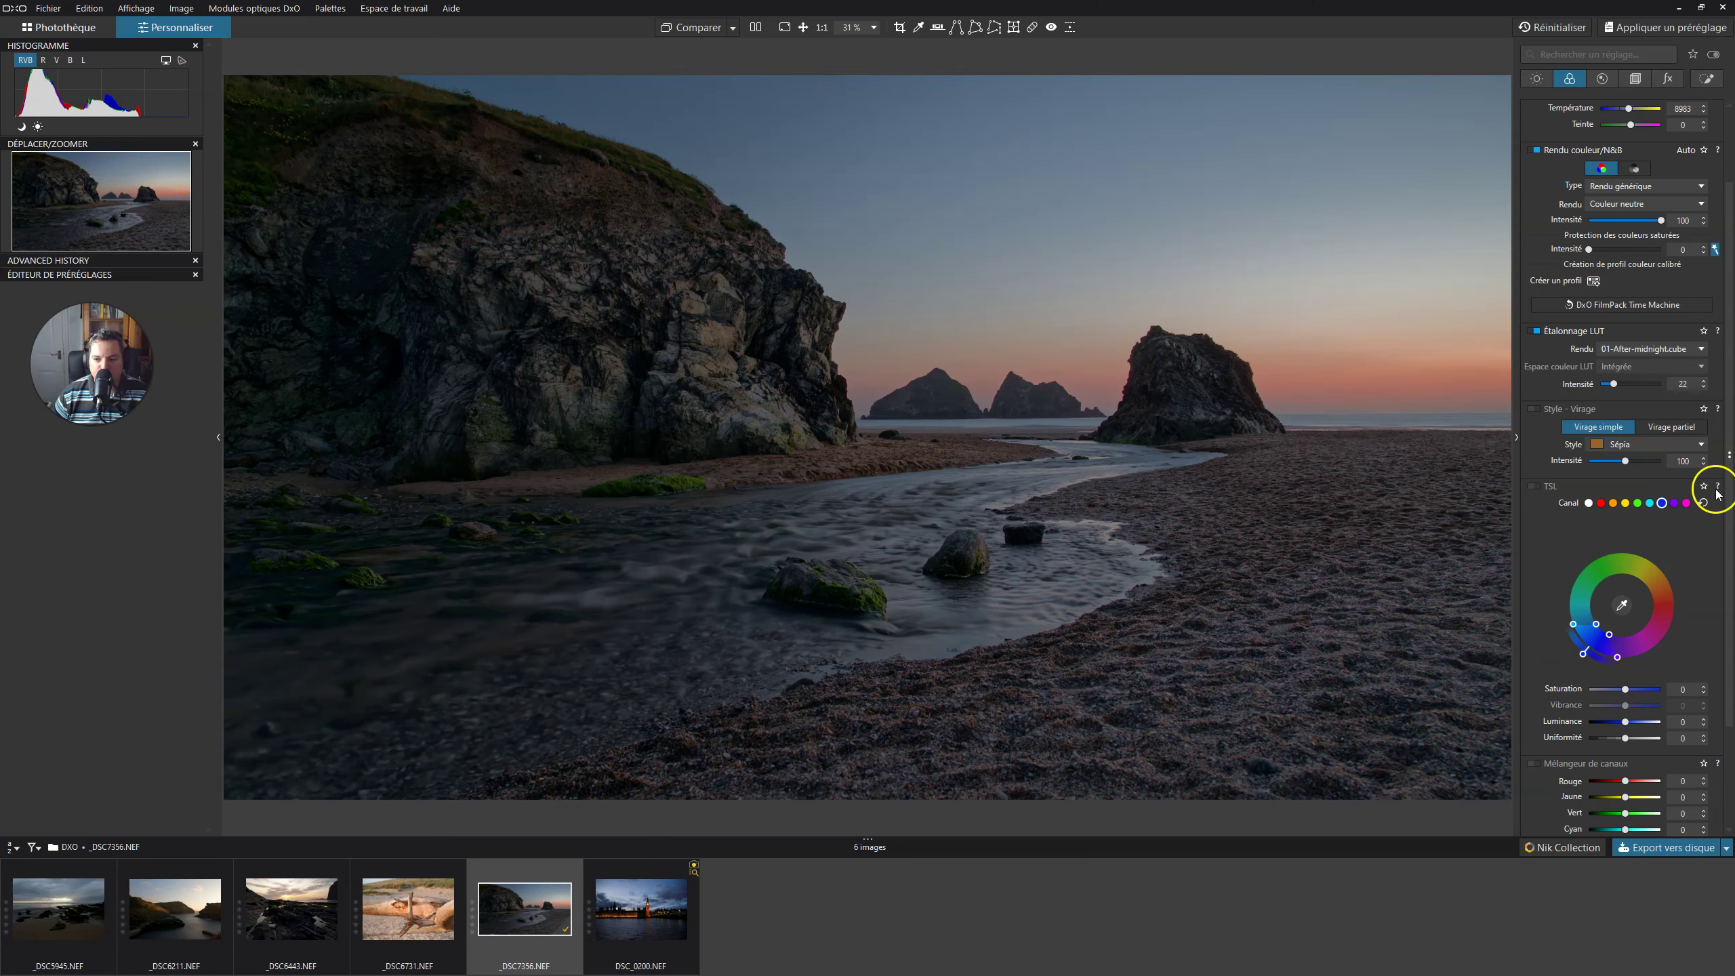
Set the After-midnight LUT's intensity to 15
left_click(1705, 387)
left_click(1705, 387)
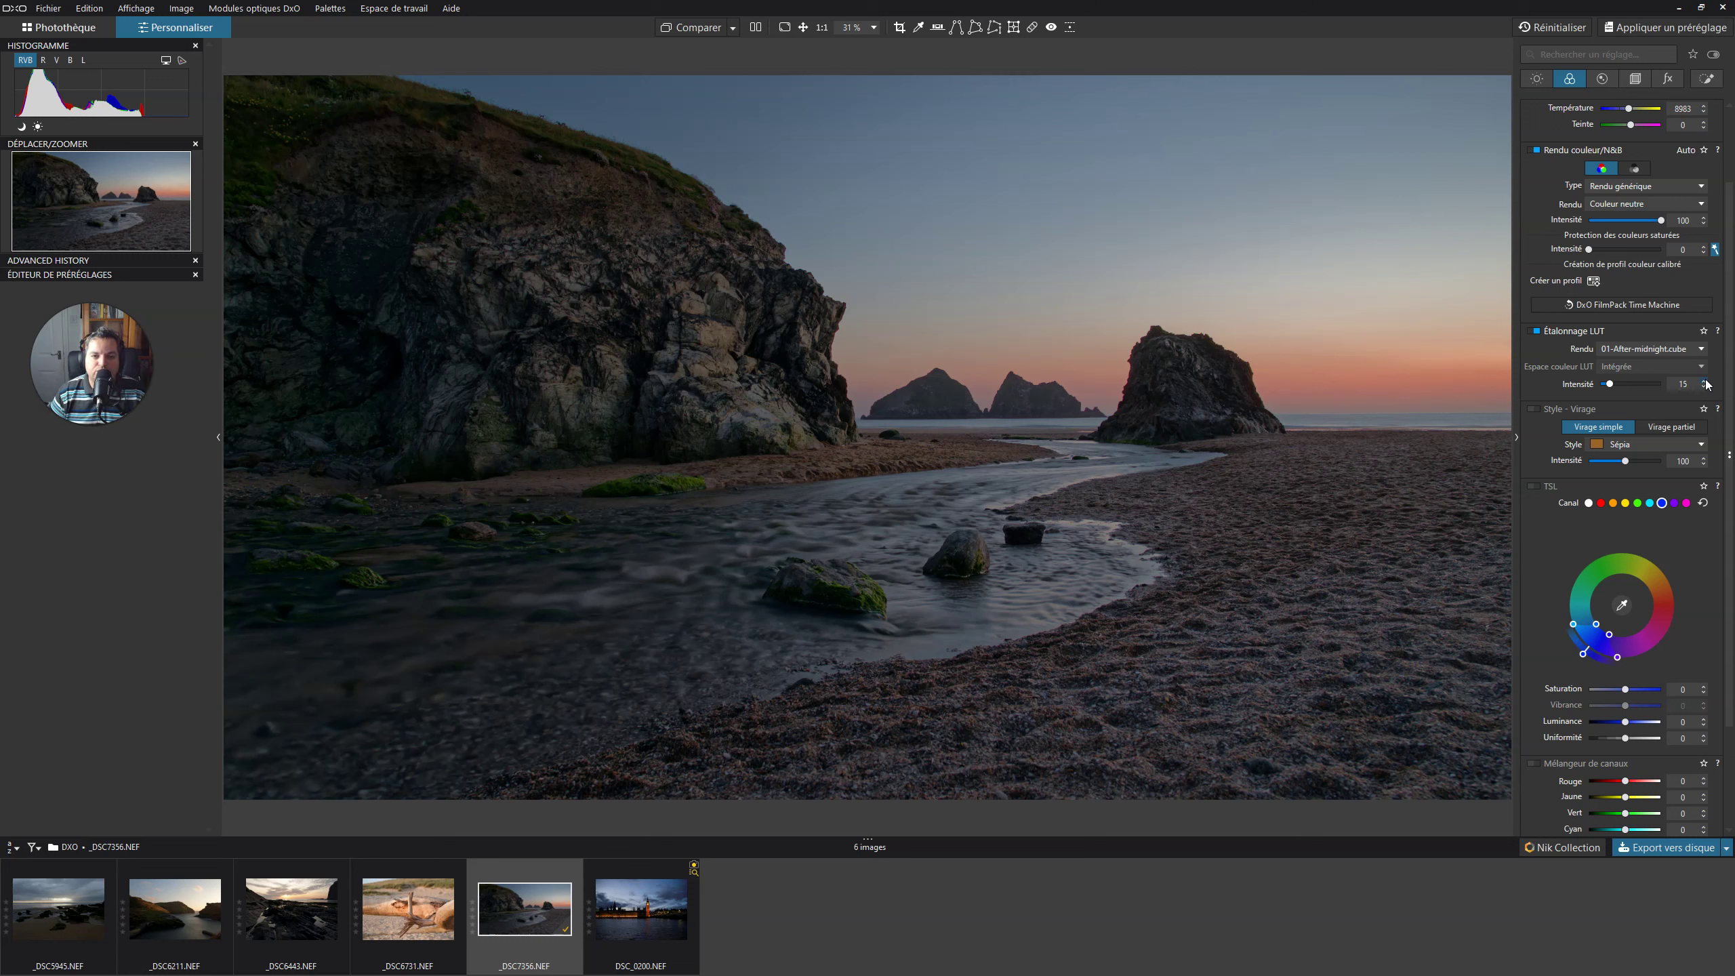
left_click(1610, 385)
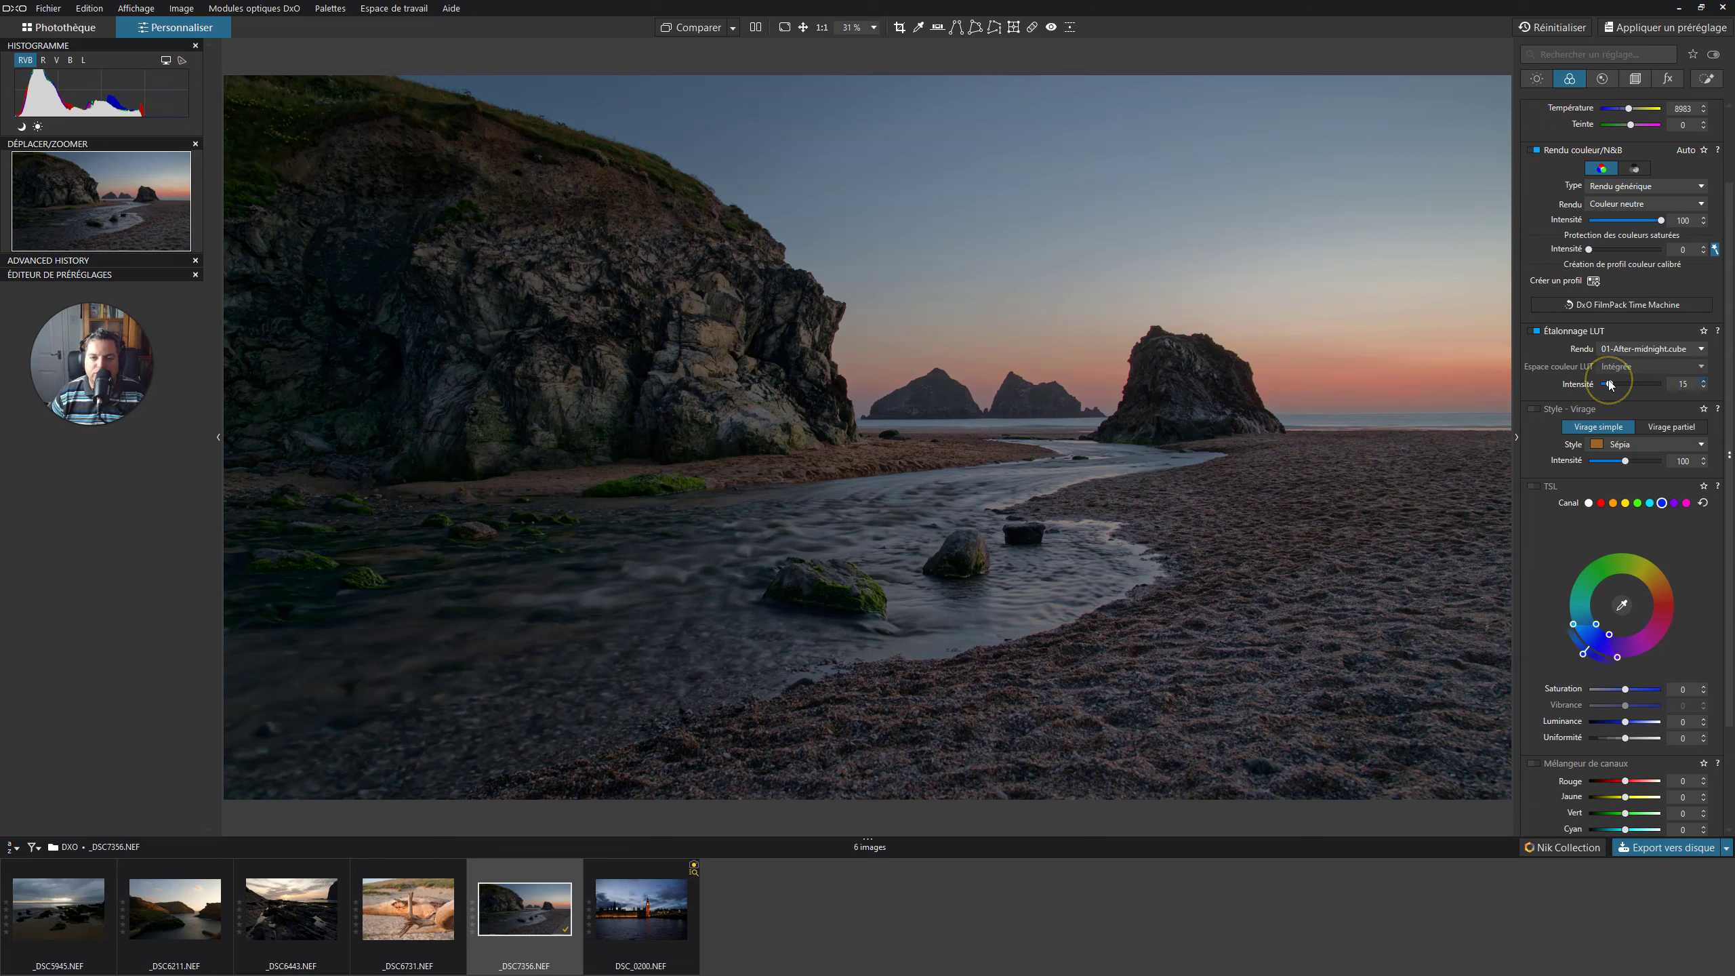